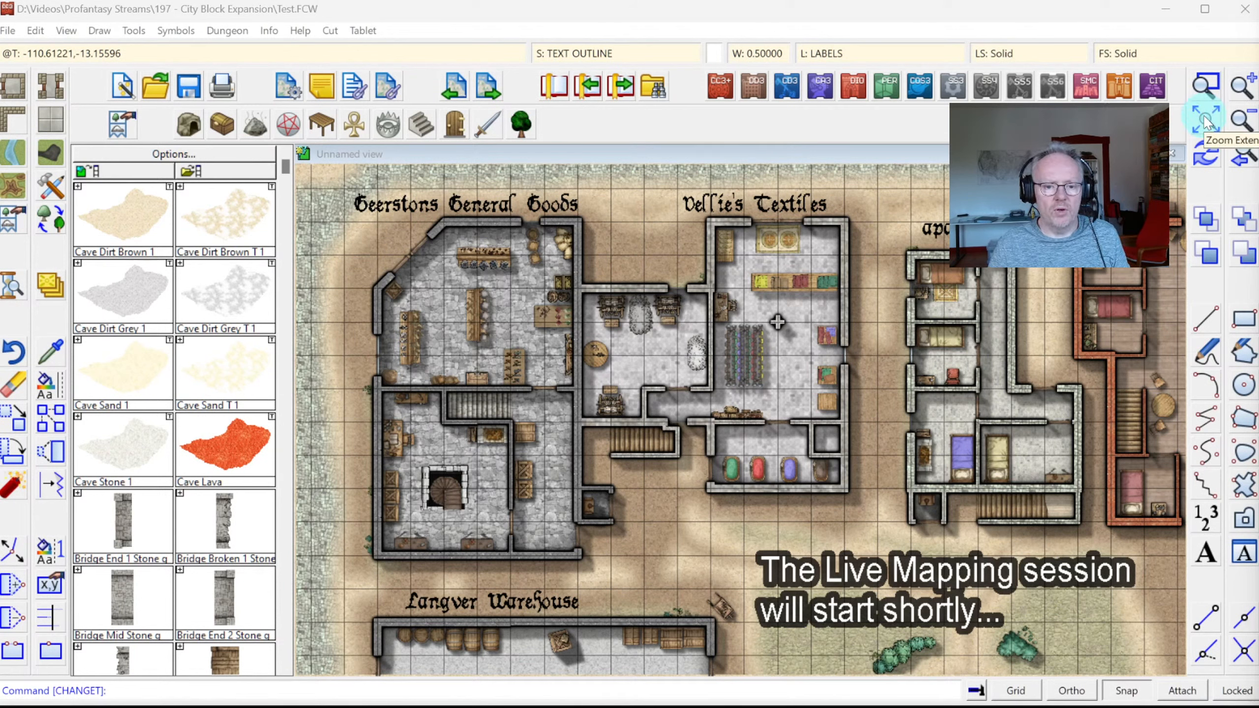
Erase the "The Live Mapping session will start shortly..." text from the city block map
{"action": "left_click", "coordinate": [1205, 121]}
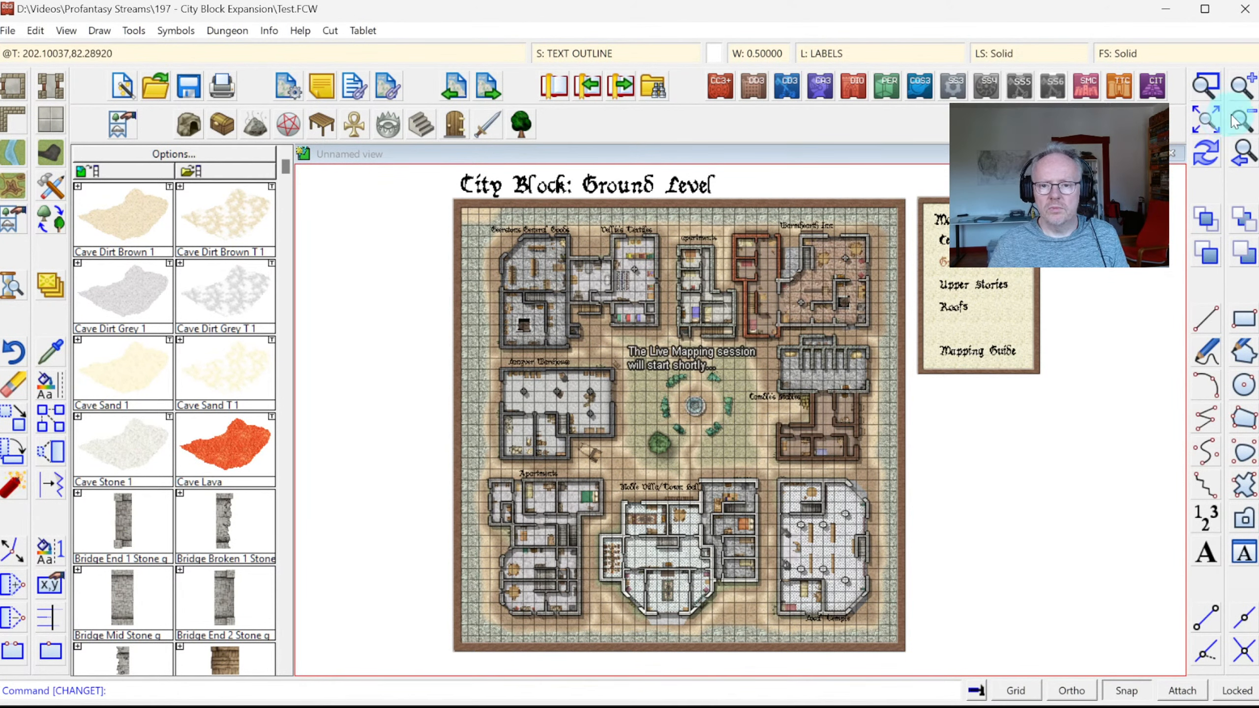
{"action": "left_click", "coordinate": [1239, 156]}
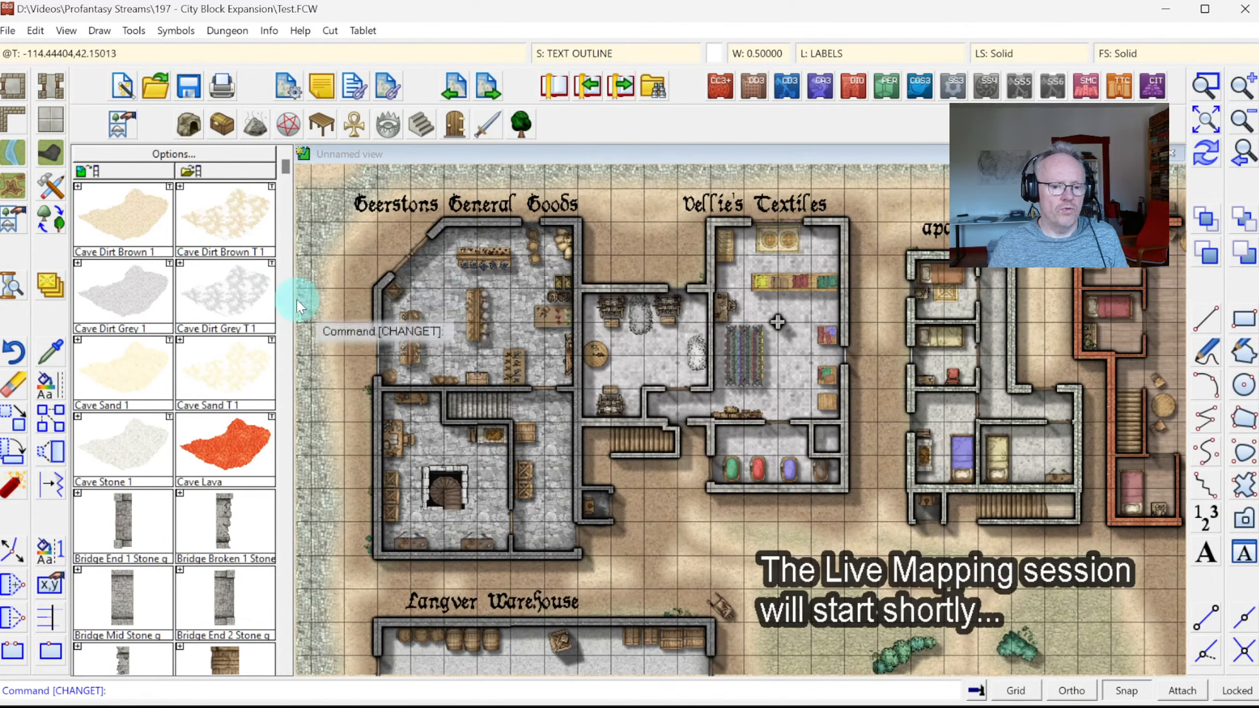
{"action": "left_click", "coordinate": [15, 383]}
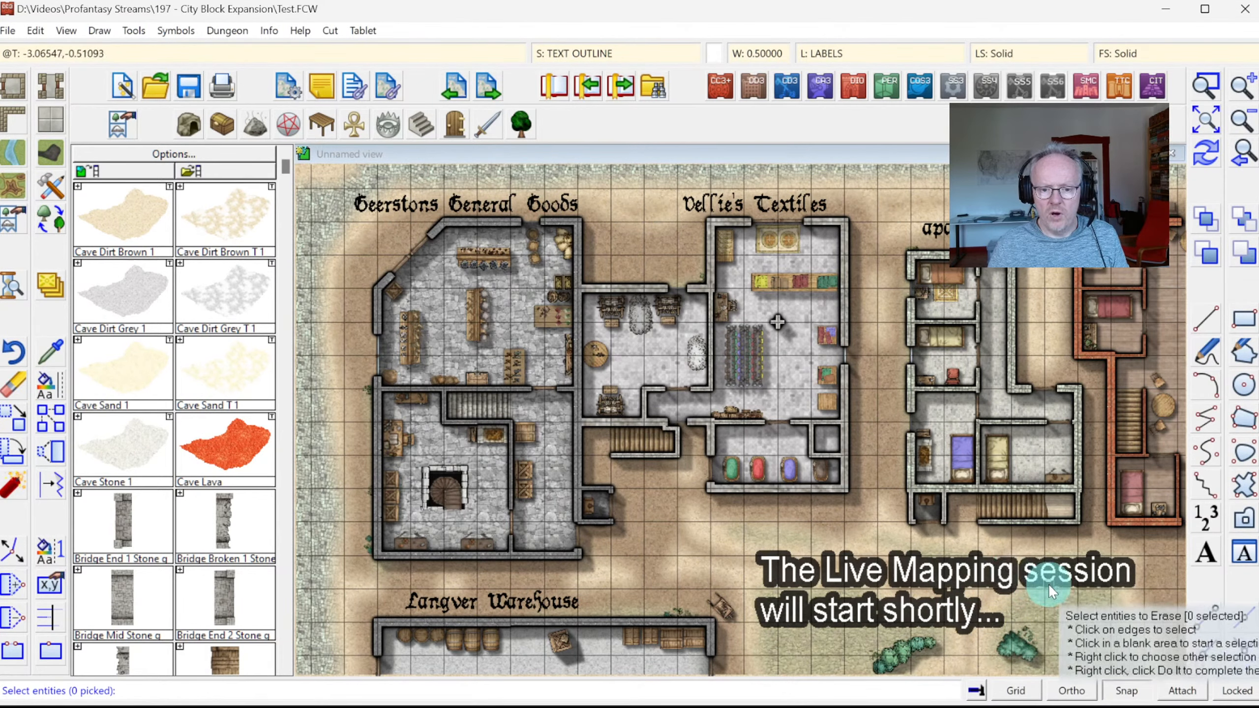
{"action": "left_click", "coordinate": [1095, 579]}
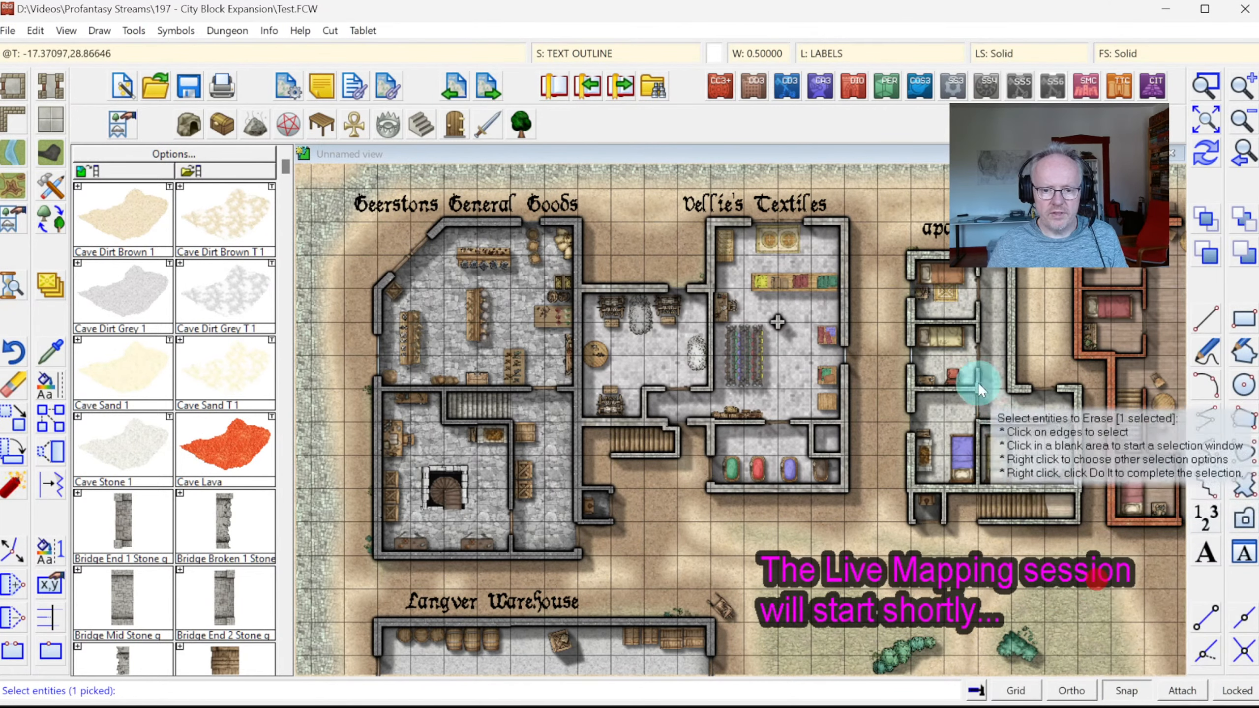
{"action": "key", "text": "d"}
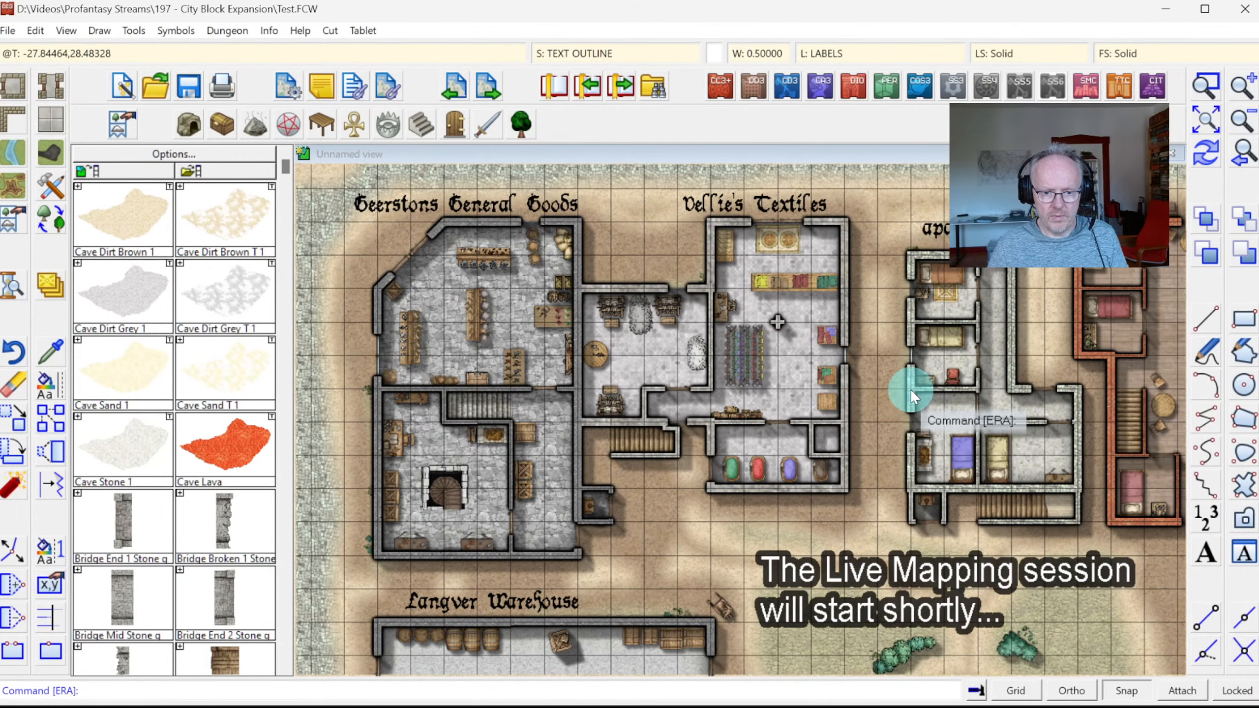
{"action": "left_click", "coordinate": [1208, 156]}
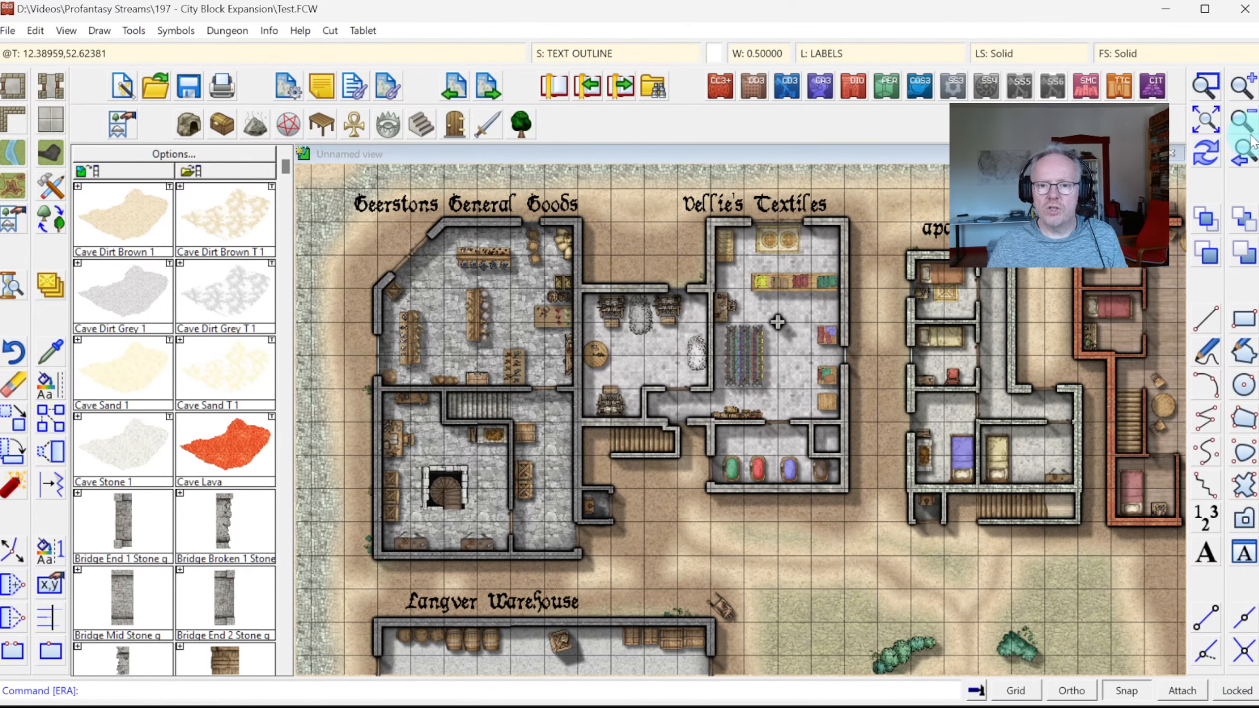
Try to open the Cellars level of the city block through its map link
{"action": "left_click", "coordinate": [1244, 156]}
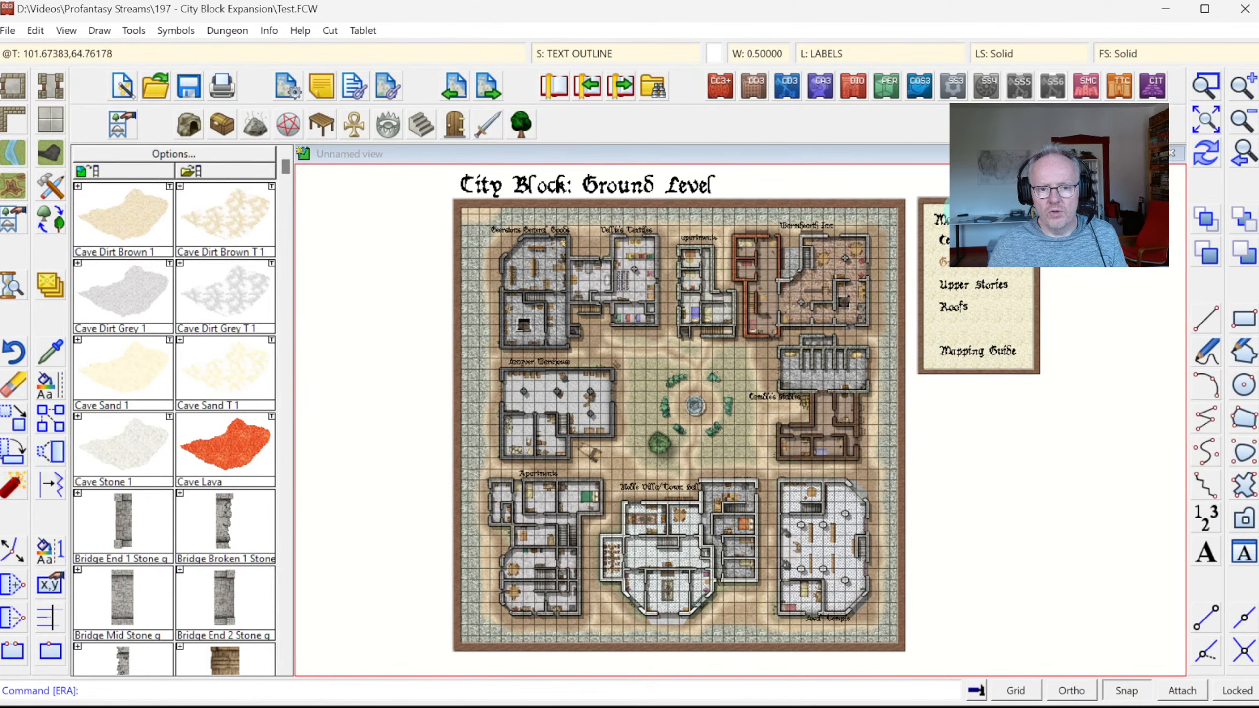
{"action": "left_click", "coordinate": [944, 248]}
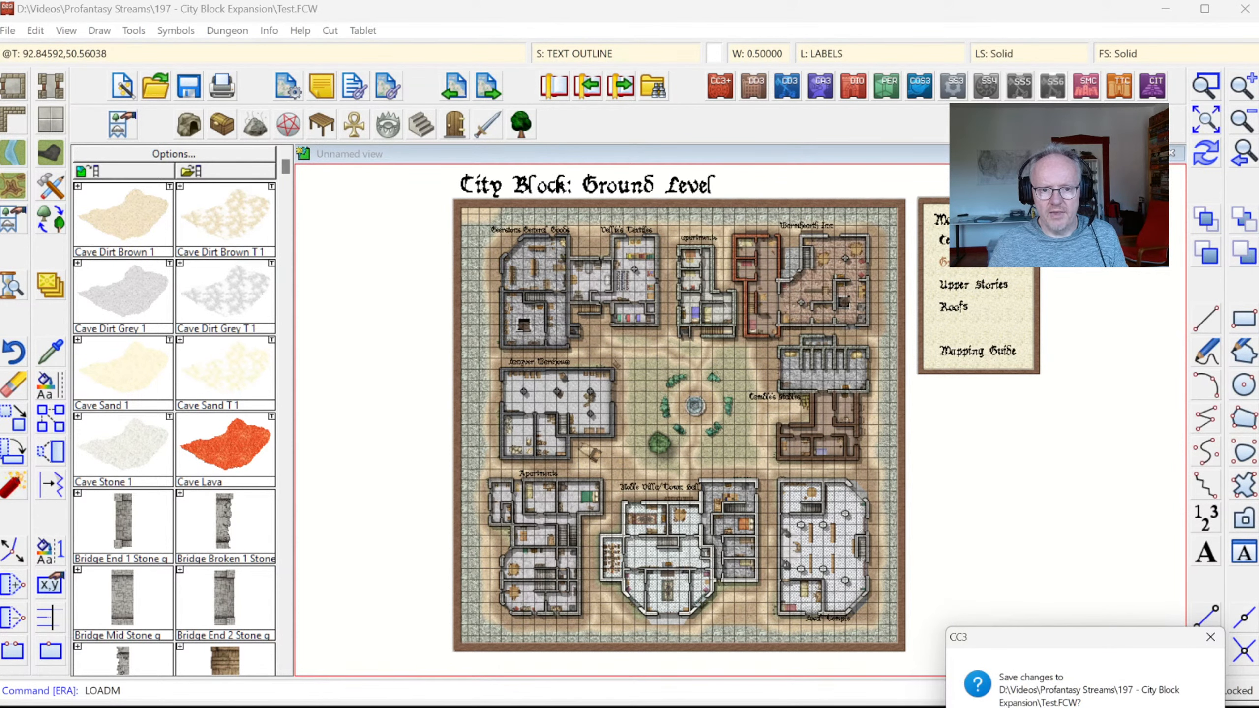
{"action": "left_click", "coordinate": [1047, 706]}
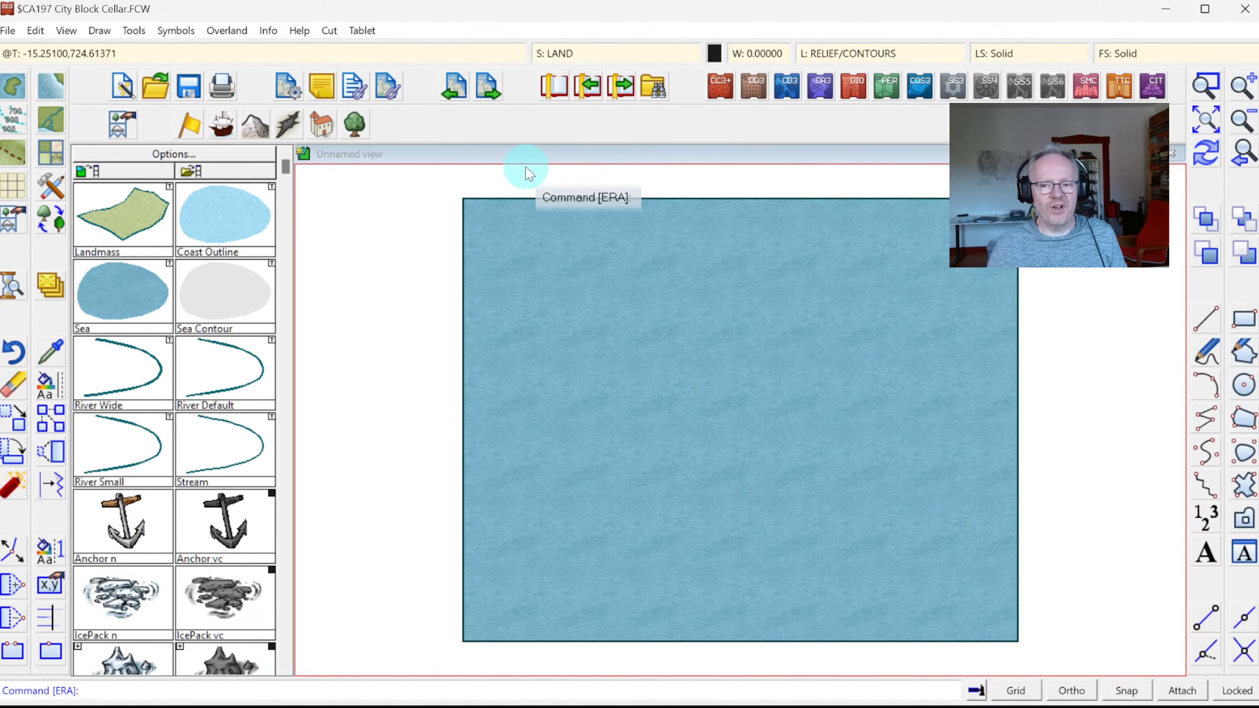
Open Start.FCW from the 197 - City Block Expansion folder and activate its sheet effects
{"action": "left_click", "coordinate": [10, 27]}
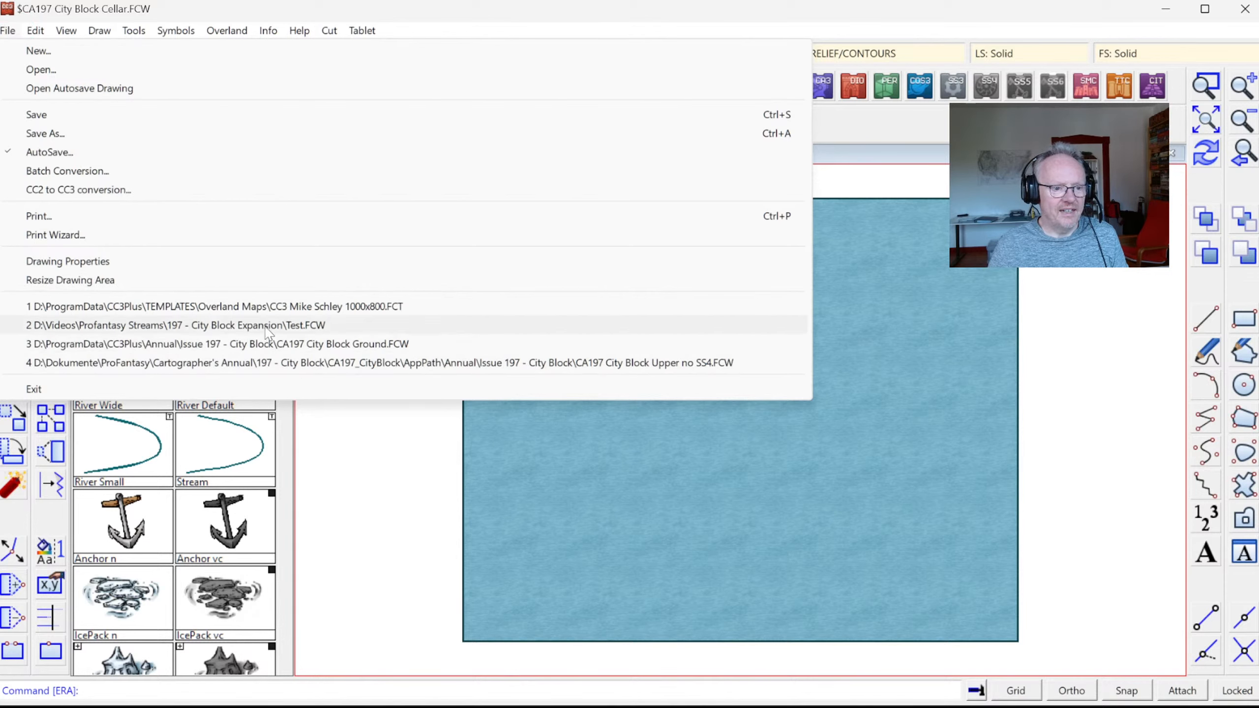
{"action": "left_click", "coordinate": [131, 75]}
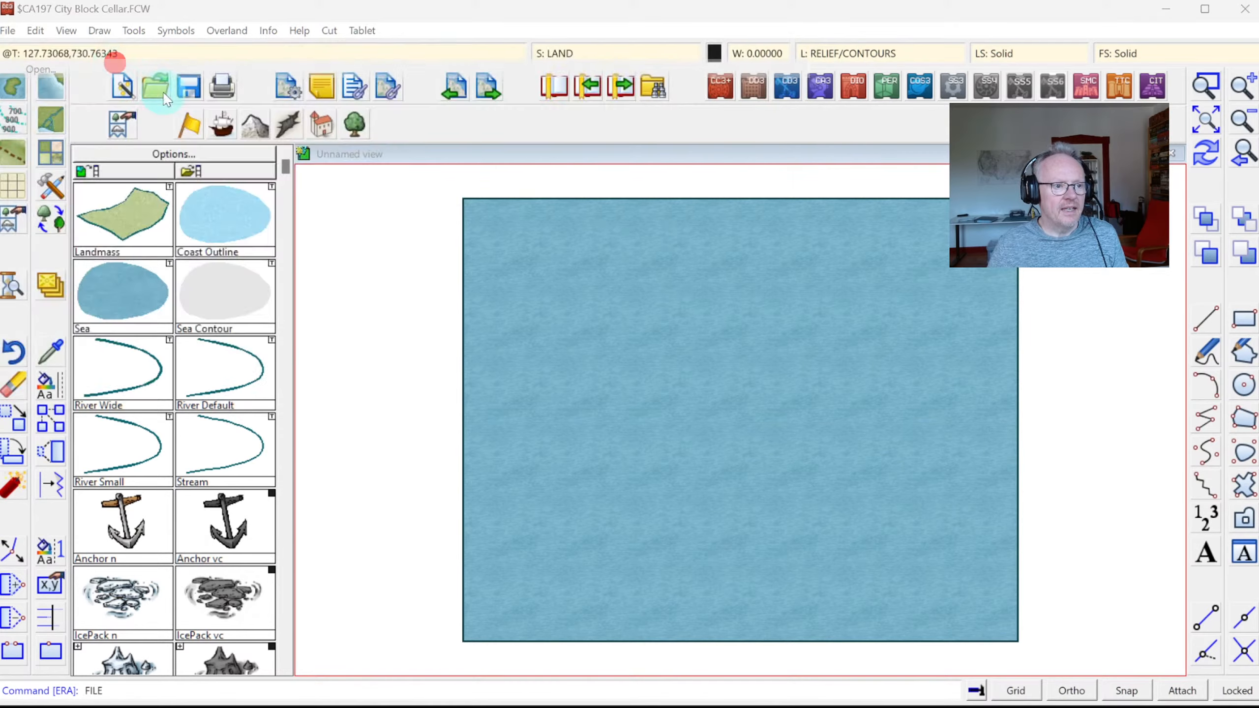
{"action": "double_click", "coordinate": [125, 168]}
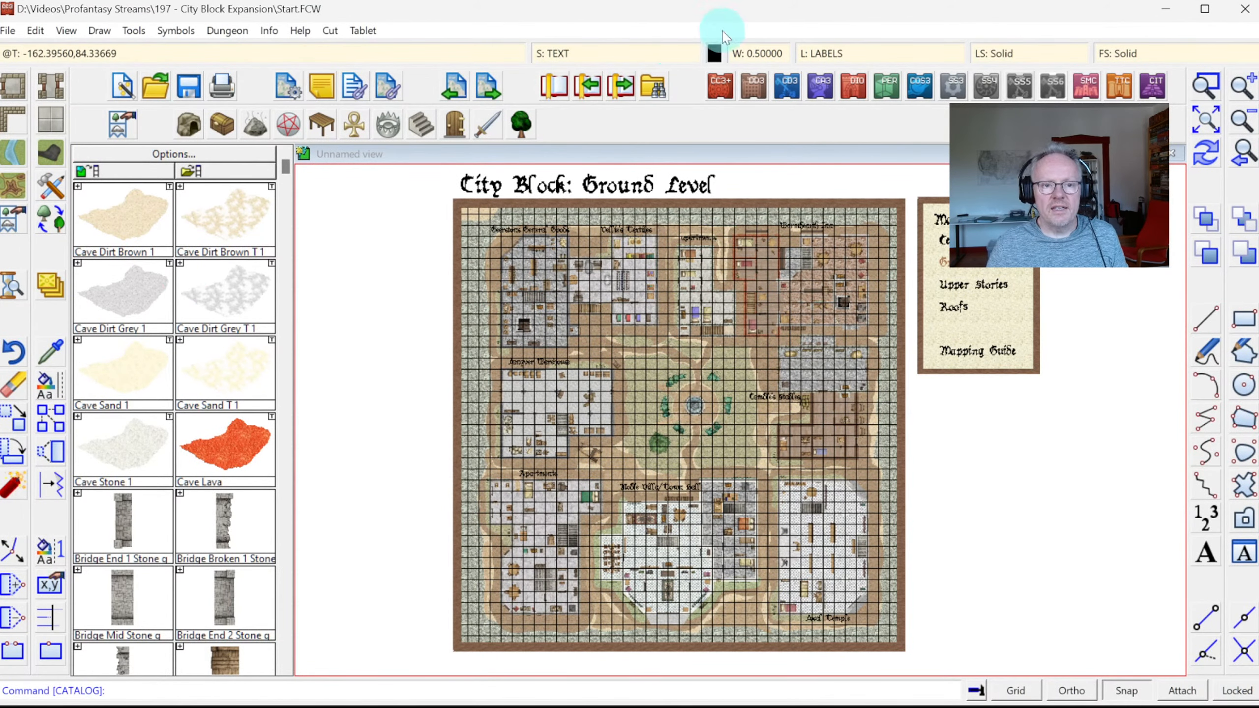
{"action": "left_click", "coordinate": [560, 53]}
{"action": "left_click", "coordinate": [679, 169]}
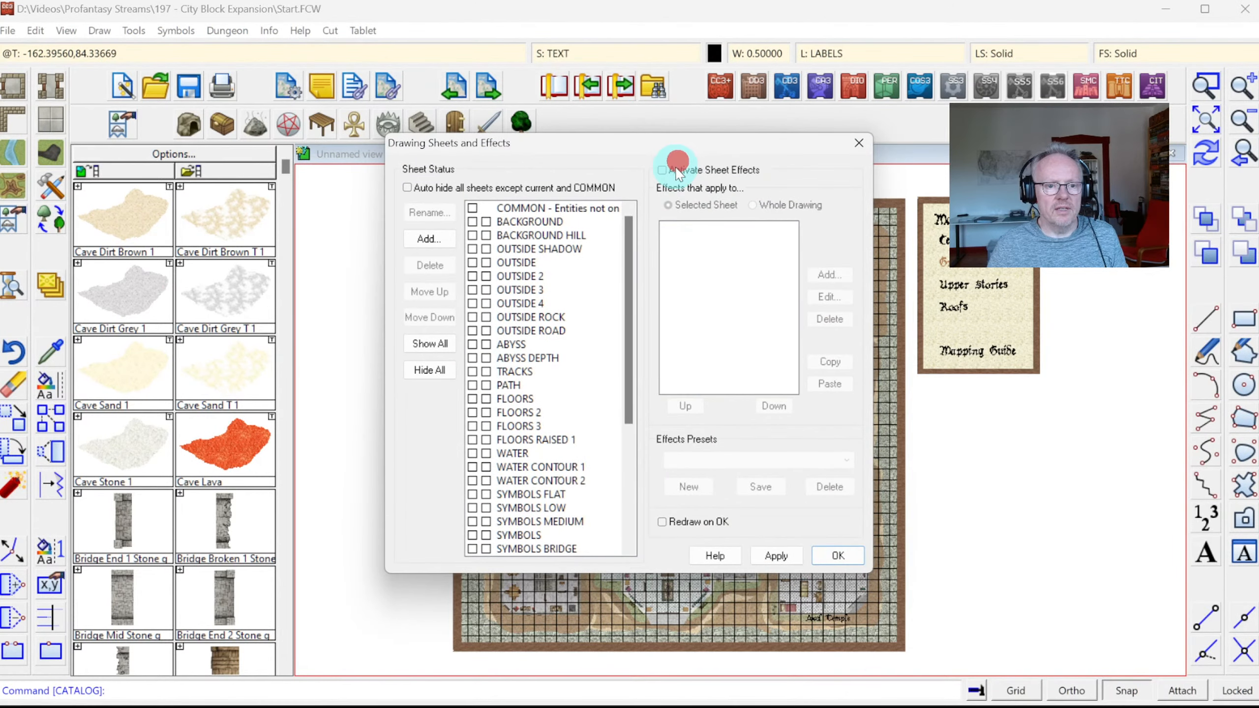
{"action": "left_click", "coordinate": [849, 557]}
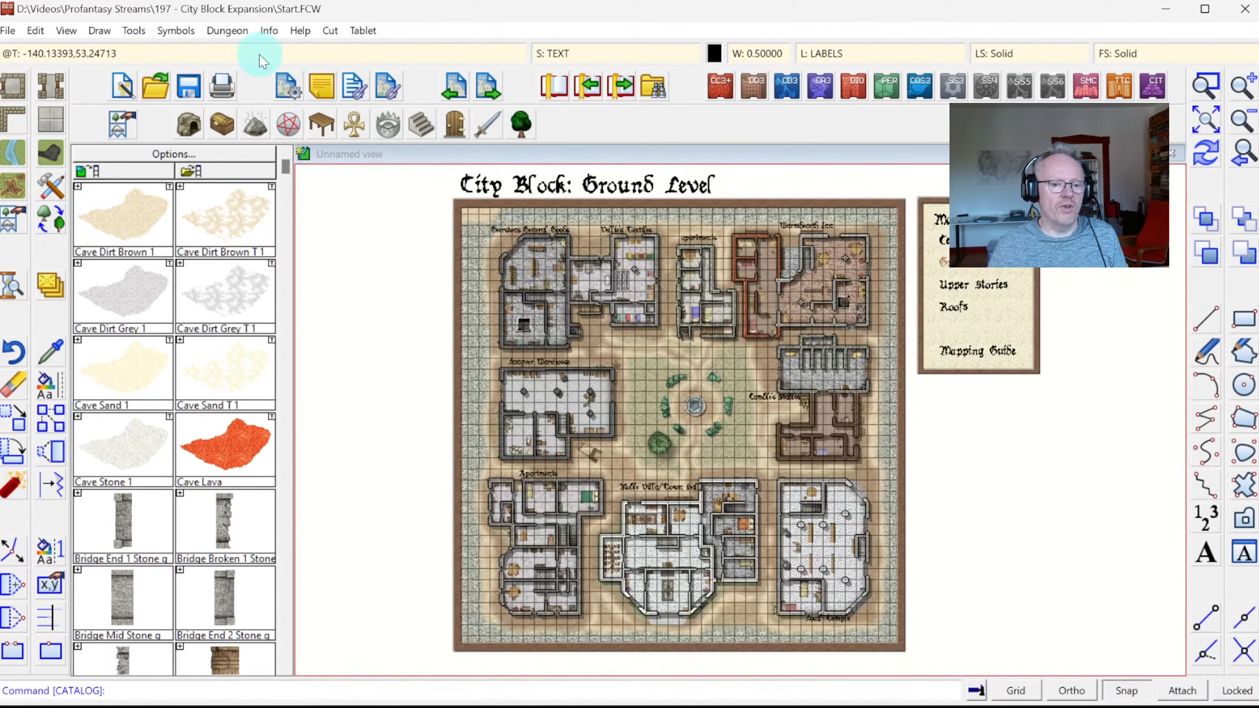
Open CA197 City Block Ground.FCW without saving changes, and view the Cellars, Upper Stories and Roofs levels through their map links
{"action": "left_click", "coordinate": [8, 31]}
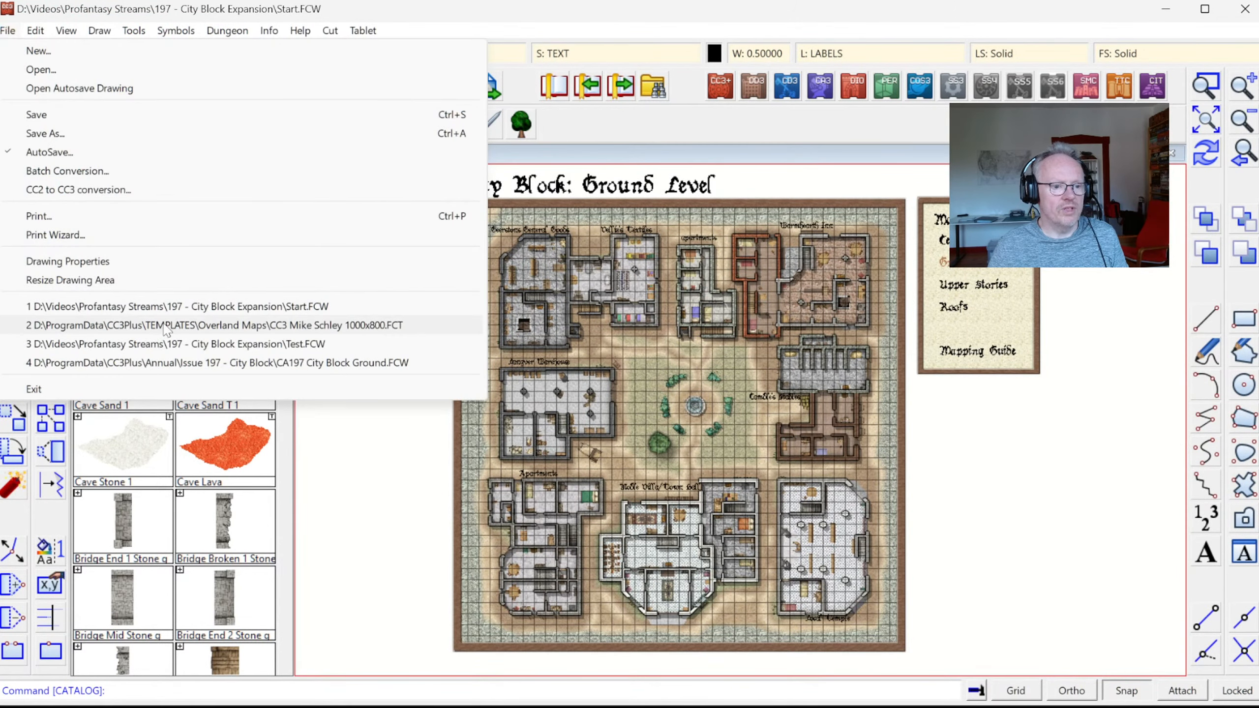
{"action": "left_click", "coordinate": [158, 370]}
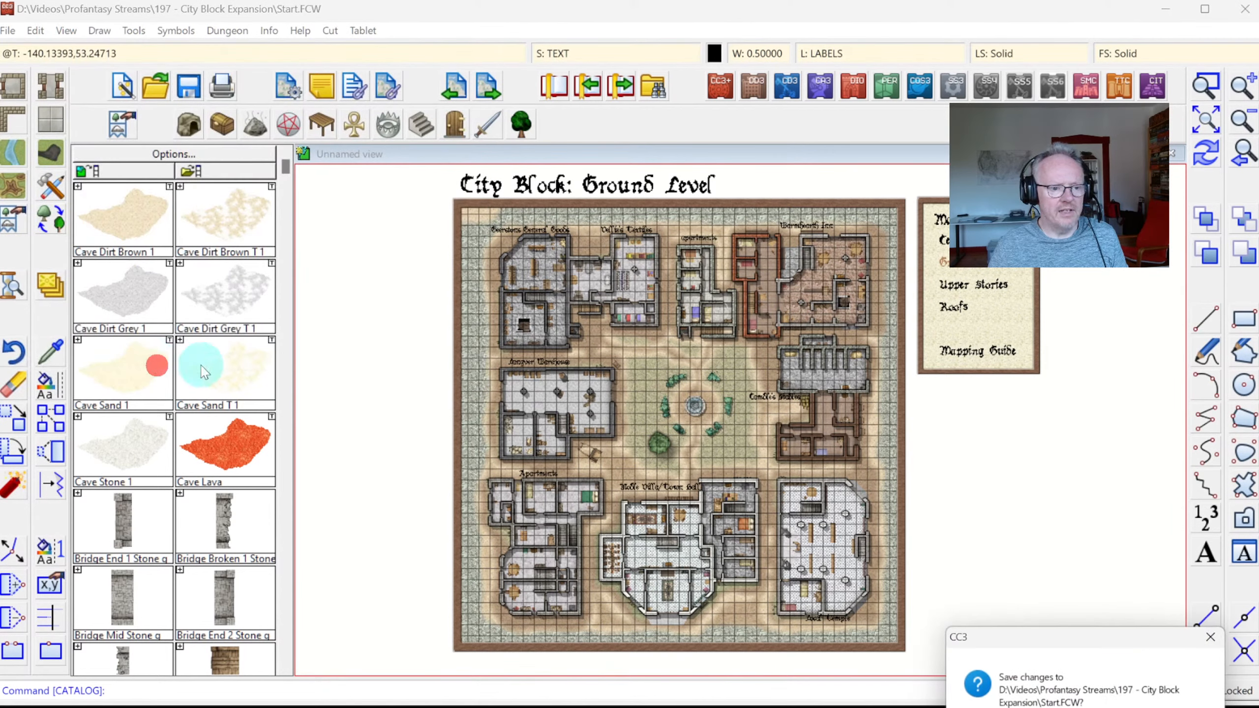
{"action": "key", "text": "n"}
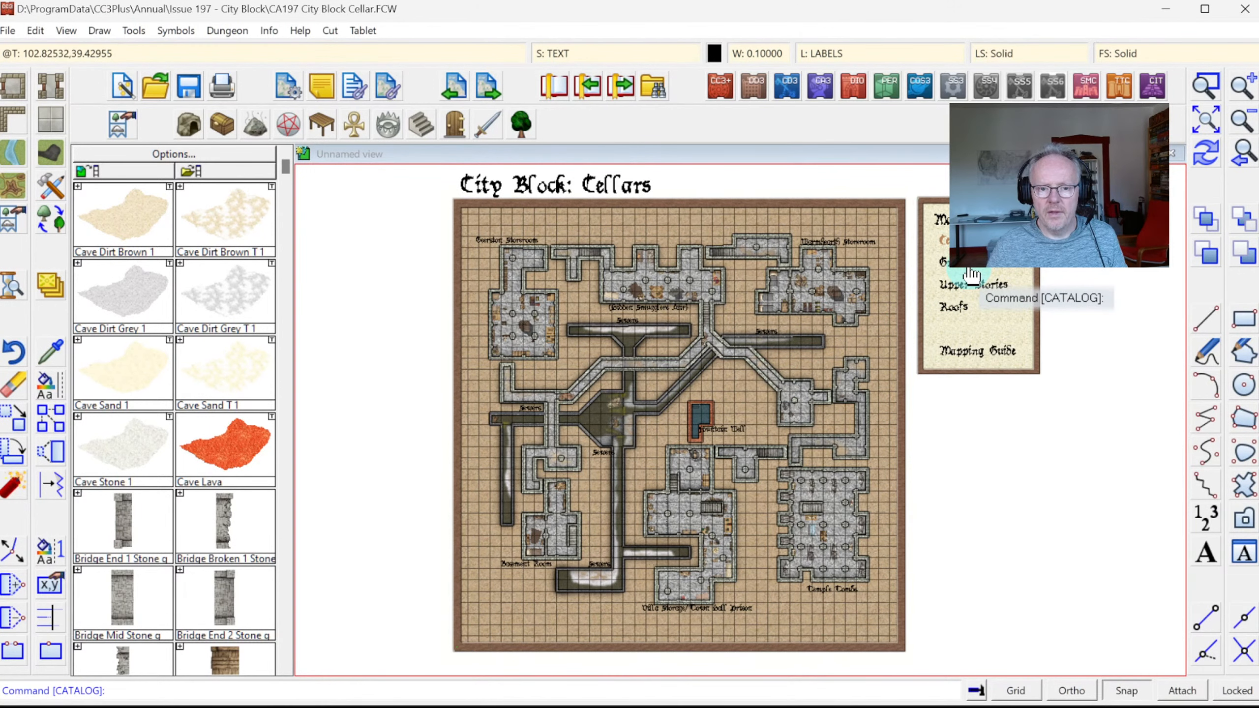
{"action": "left_click", "coordinate": [966, 282]}
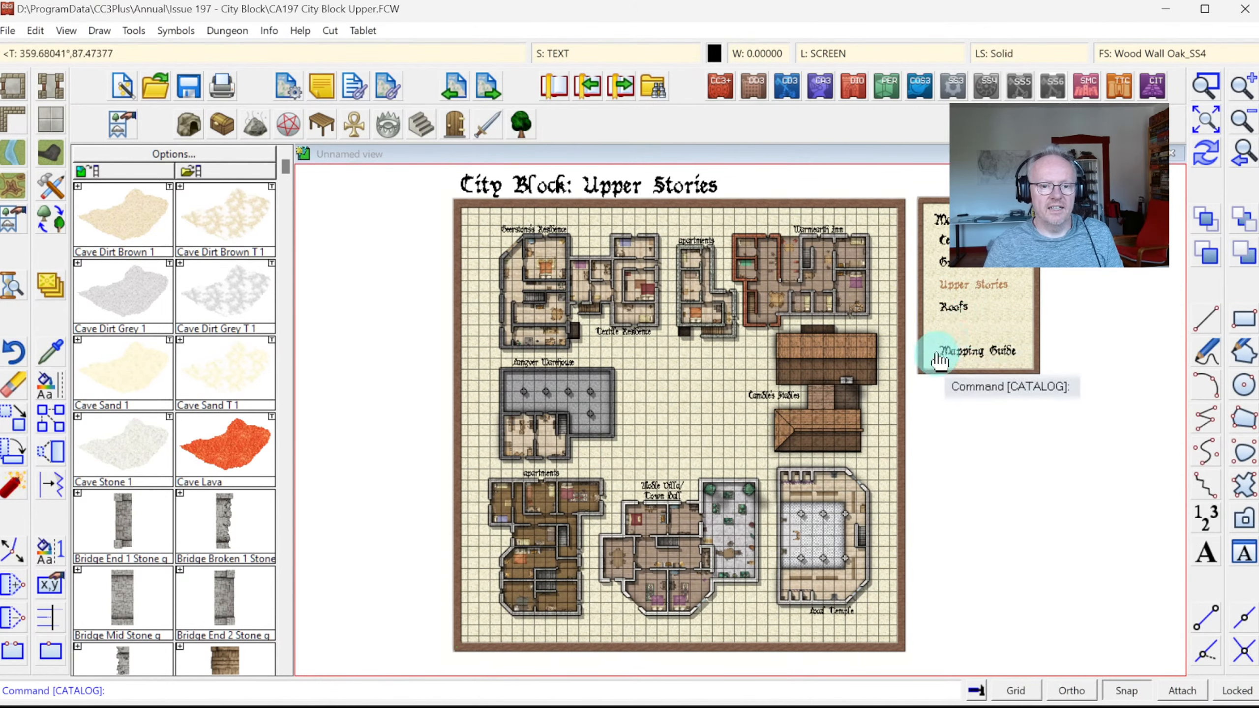
{"action": "left_click", "coordinate": [954, 312]}
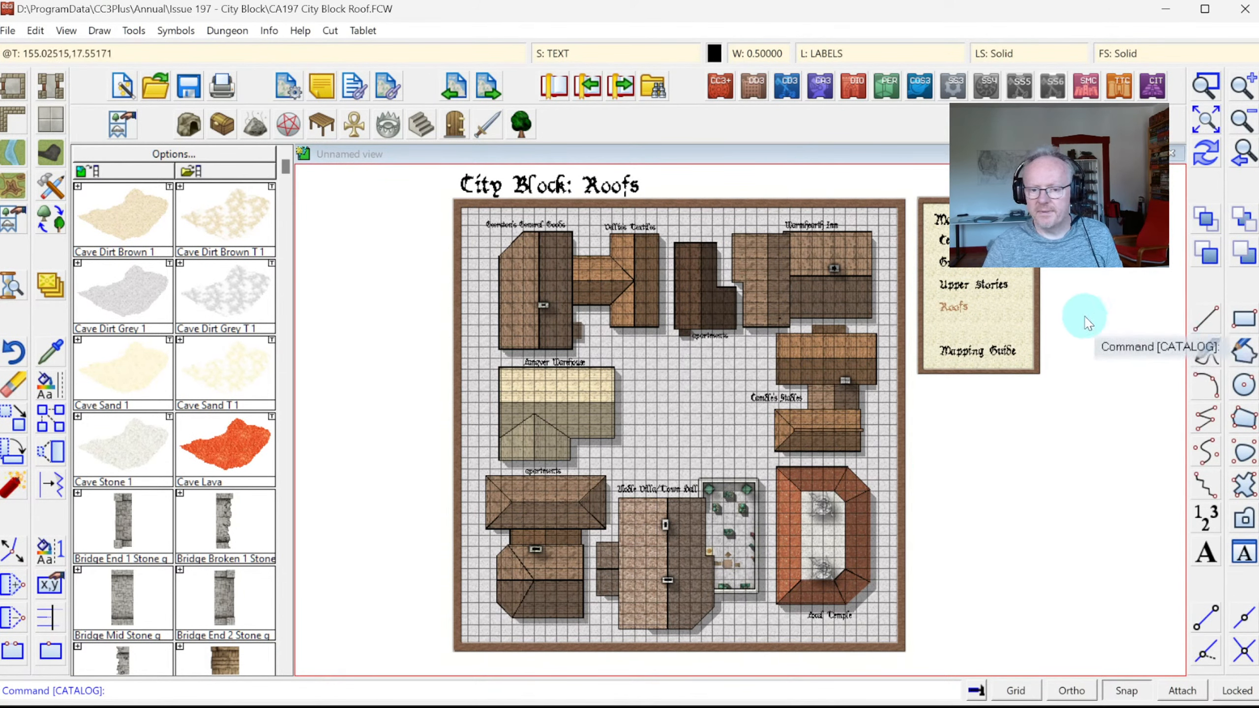
Open Start.FCW again from Videos\Profantasy Streams\197 - City Block Expansion
{"action": "left_click", "coordinate": [8, 31]}
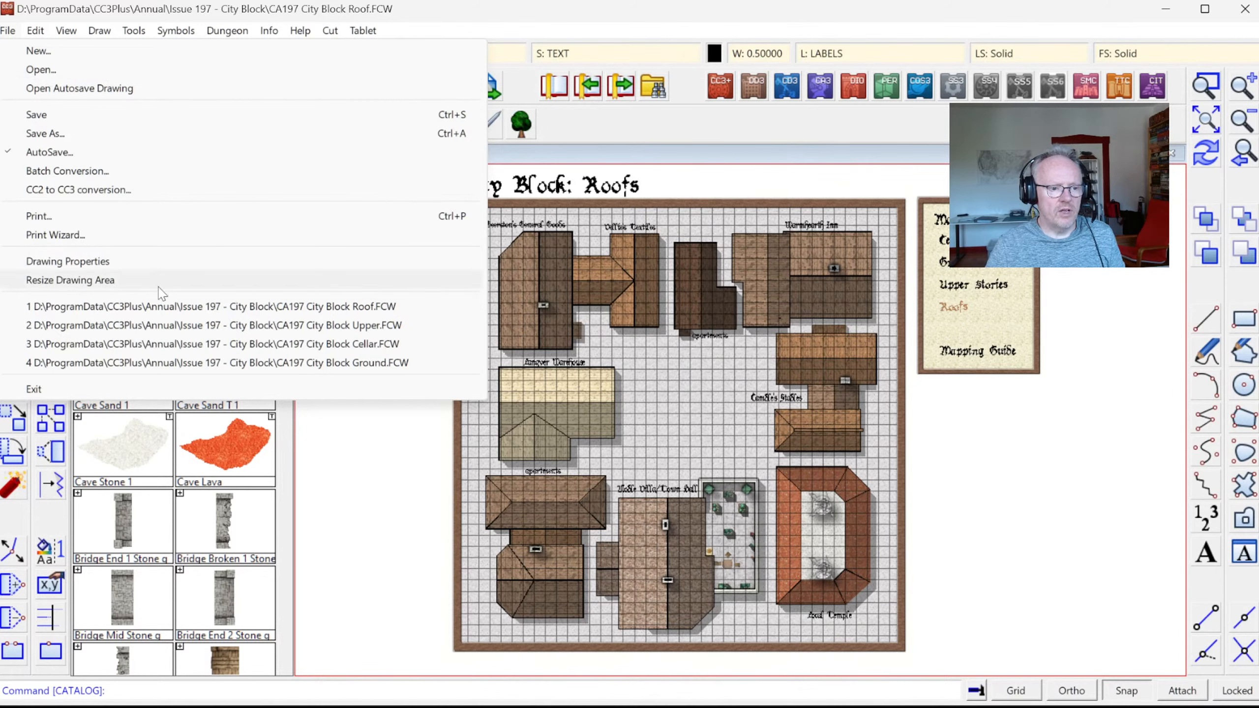
{"action": "left_click", "coordinate": [63, 74]}
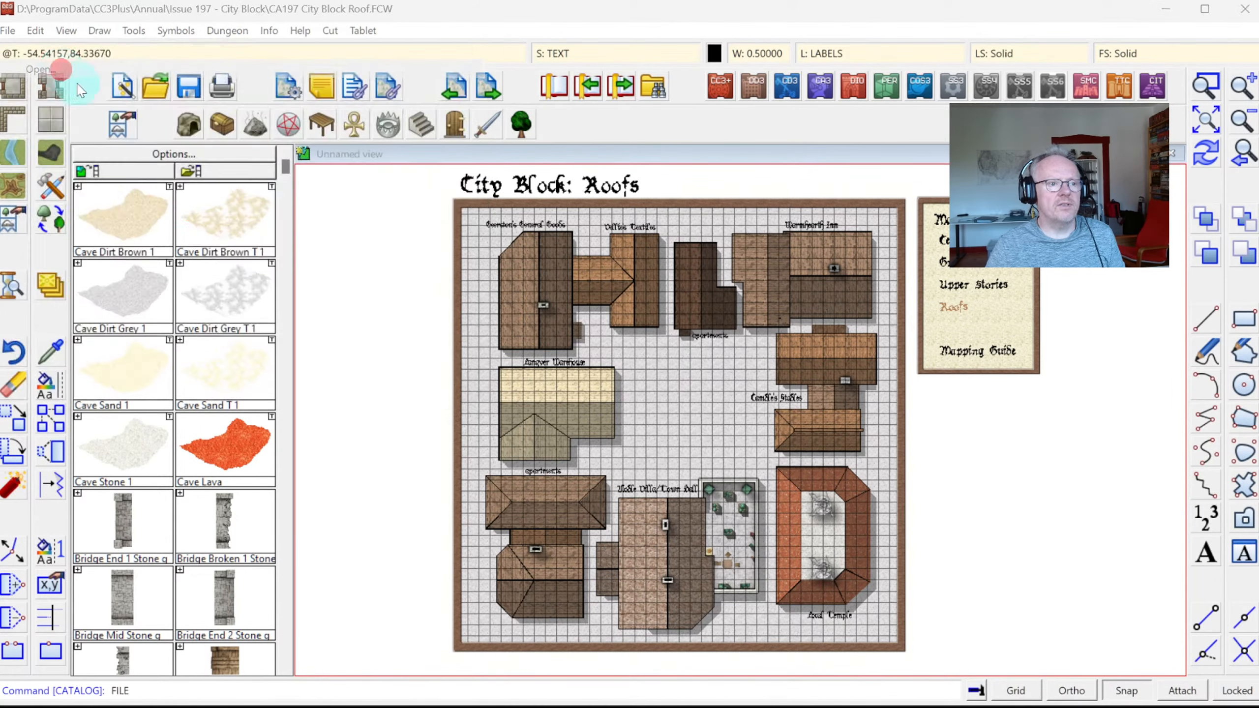
{"action": "left_click", "coordinate": [50, 132]}
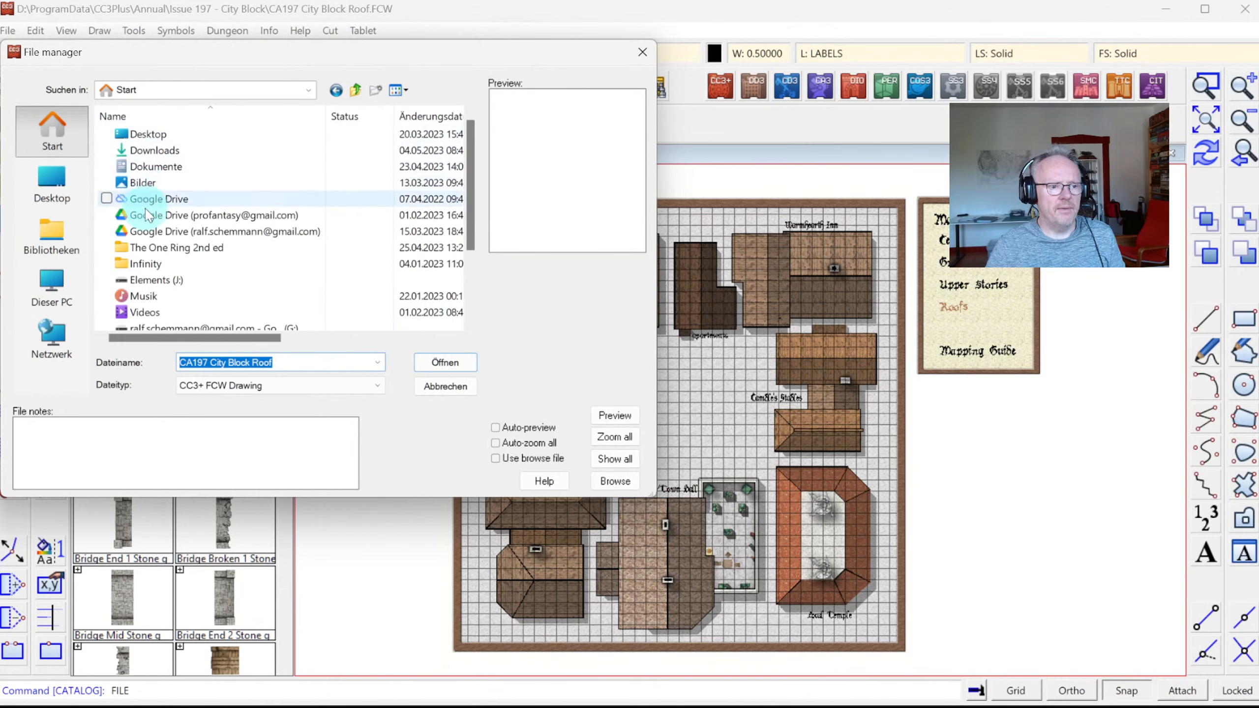
{"action": "double_click", "coordinate": [148, 311]}
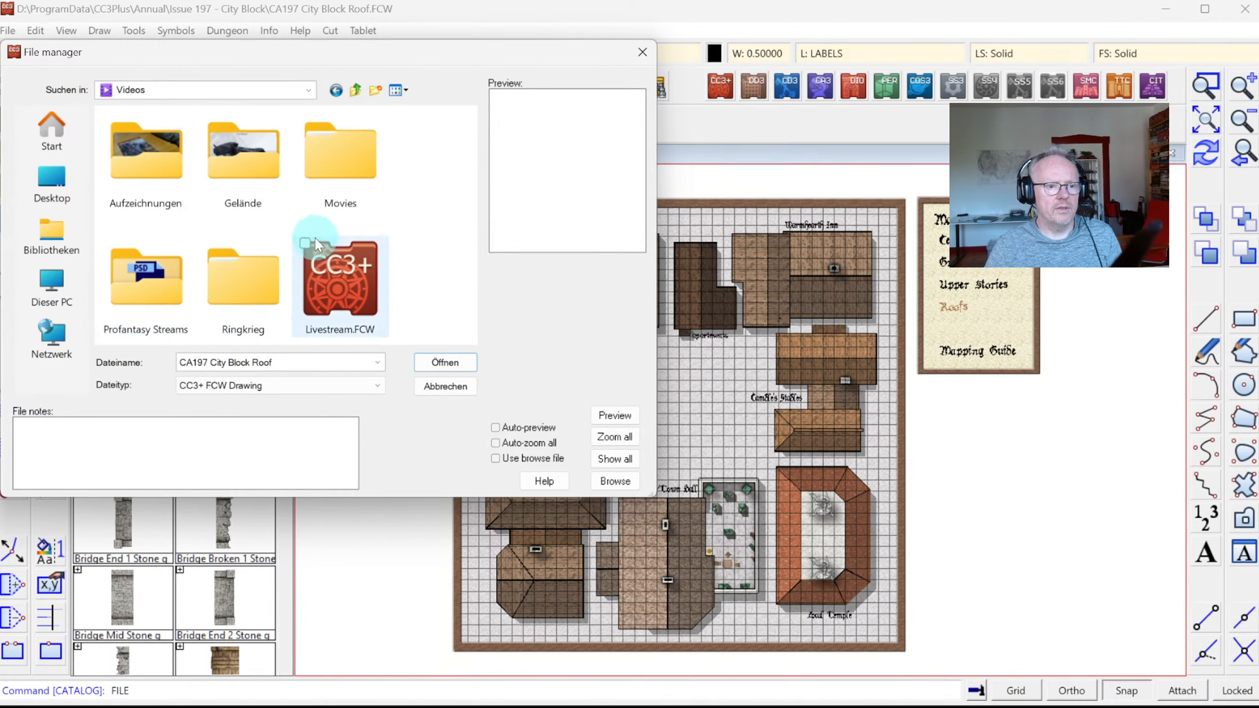
{"action": "double_click", "coordinate": [161, 286]}
{"action": "scroll", "coordinate": [231, 277], "scroll_direction": "down", "scroll_amount": 20}
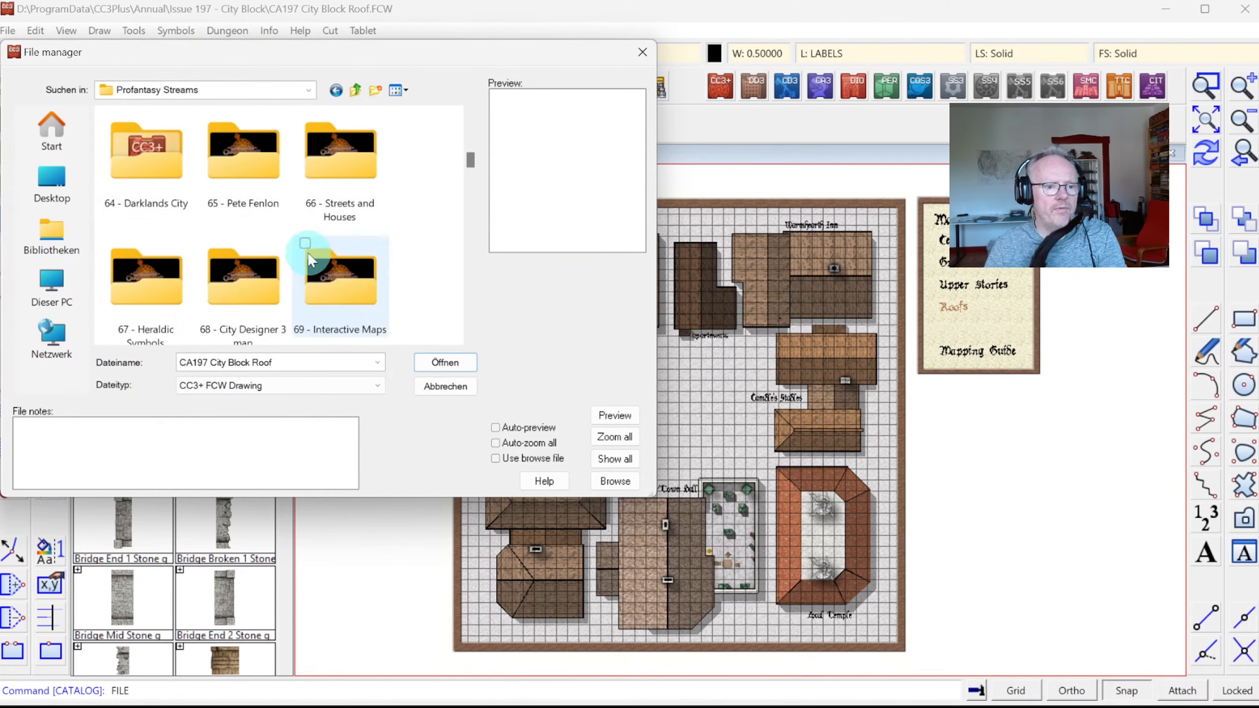
{"action": "scroll", "coordinate": [290, 243], "scroll_direction": "down", "scroll_amount": 5}
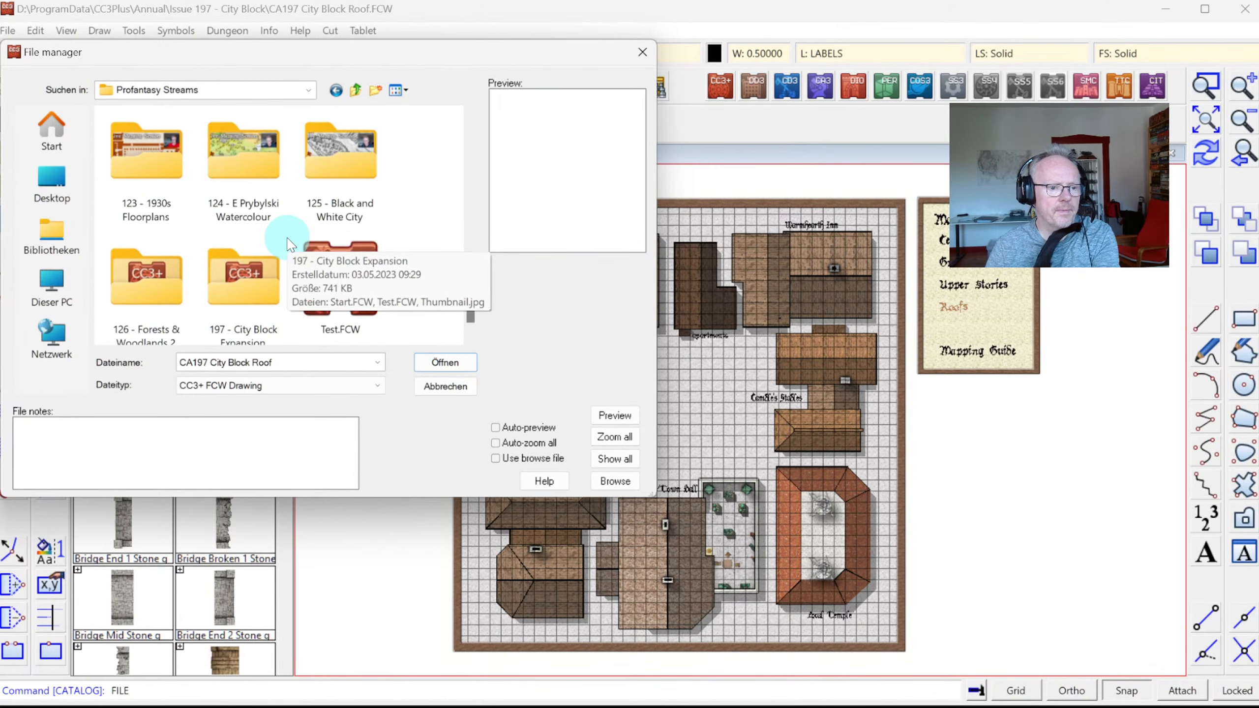
{"action": "double_click", "coordinate": [249, 270]}
{"action": "double_click", "coordinate": [148, 144]}
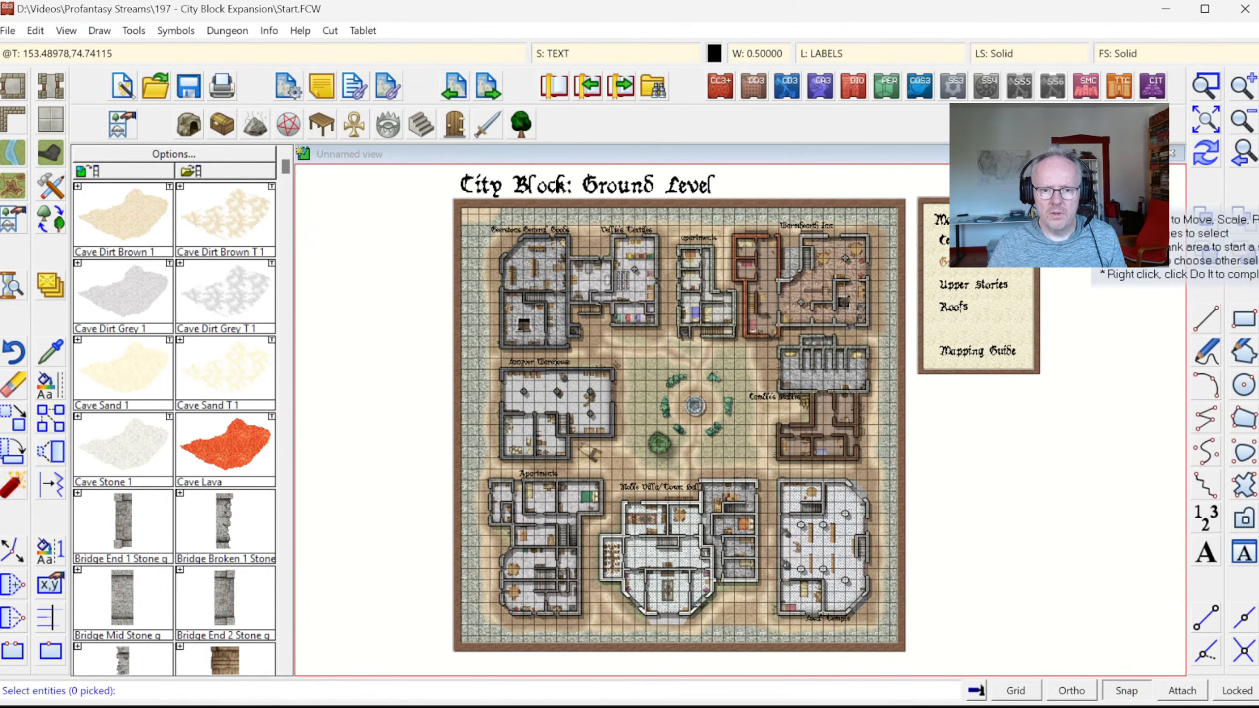
Move the complete Map Links box with its text from the map's right side to its left side
{"action": "left_click", "coordinate": [958, 373]}
{"action": "left_click", "coordinate": [901, 198]}
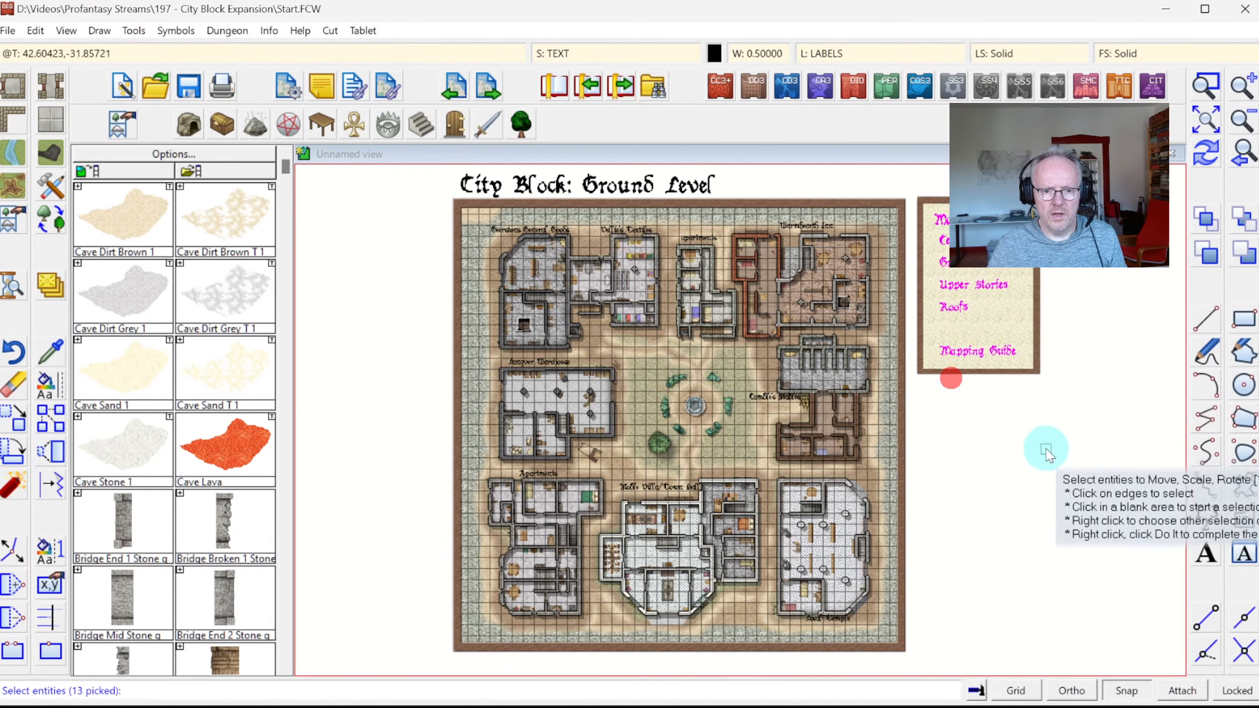
{"action": "right_click", "coordinate": [1017, 391]}
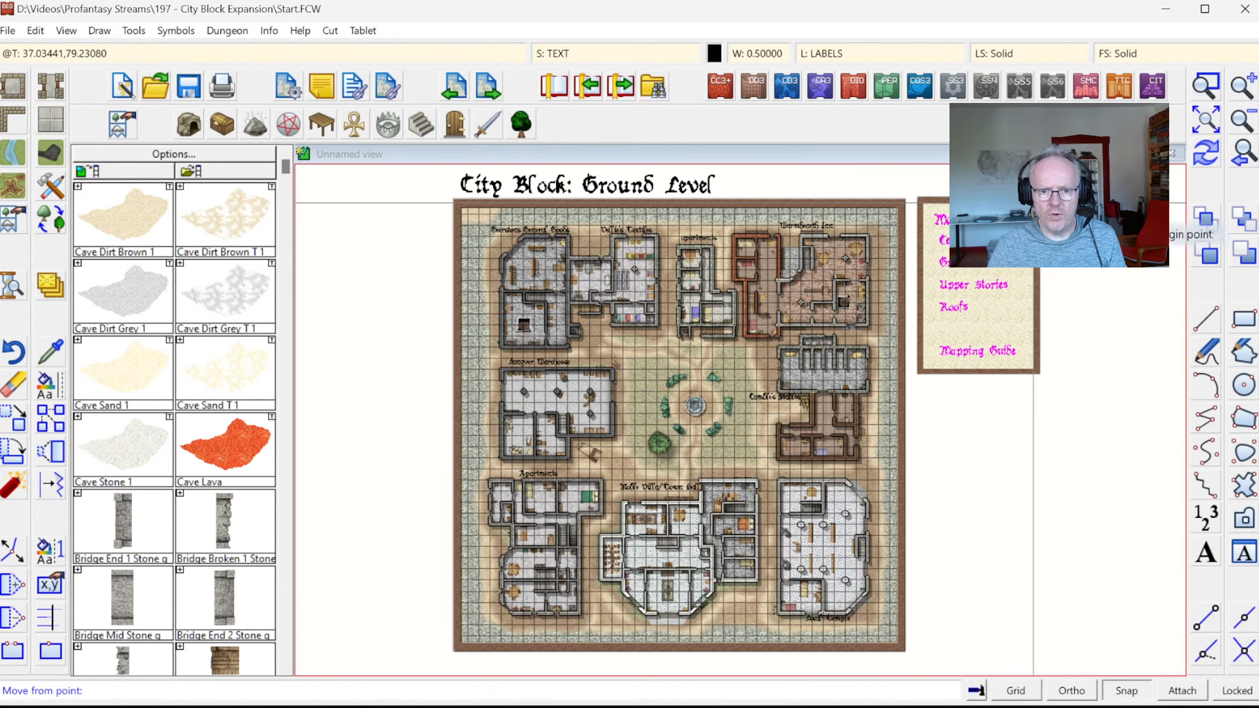
{"action": "left_click", "coordinate": [1028, 205]}
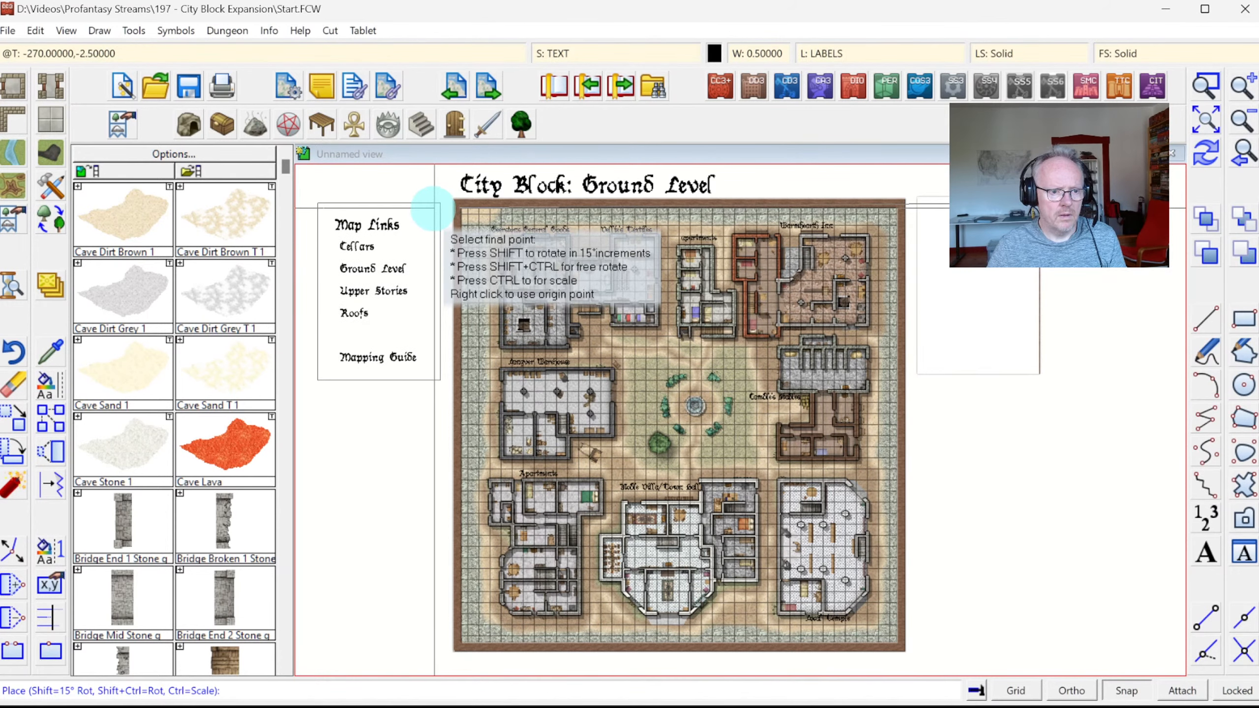
{"action": "left_click", "coordinate": [432, 209]}
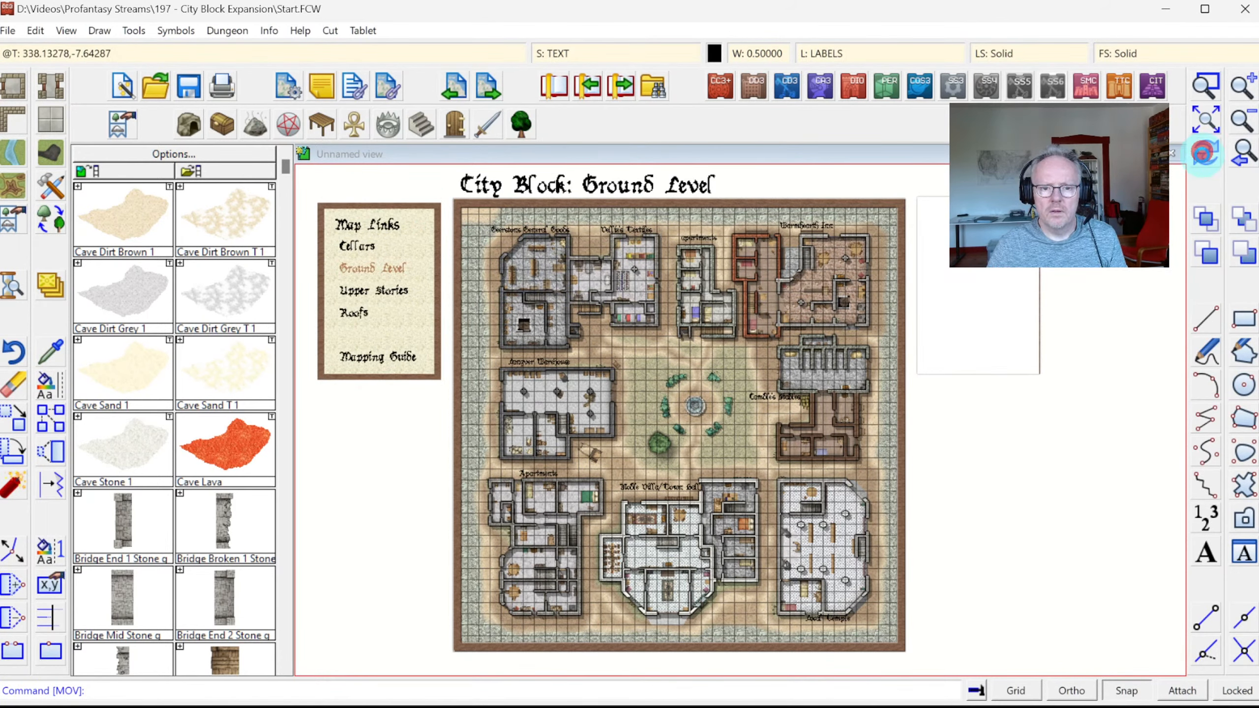
{"action": "left_click", "coordinate": [1204, 154]}
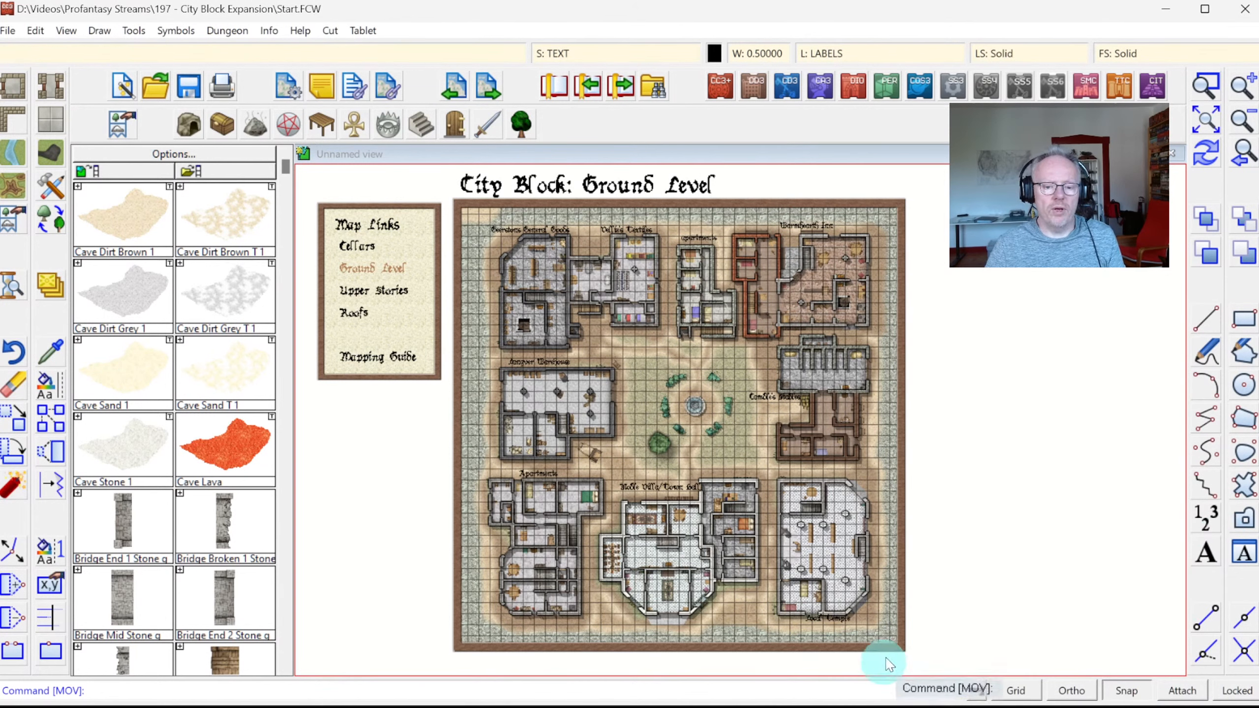
Resize the drawing area to a width of 250 and a height of 200
{"action": "left_click", "coordinate": [8, 31]}
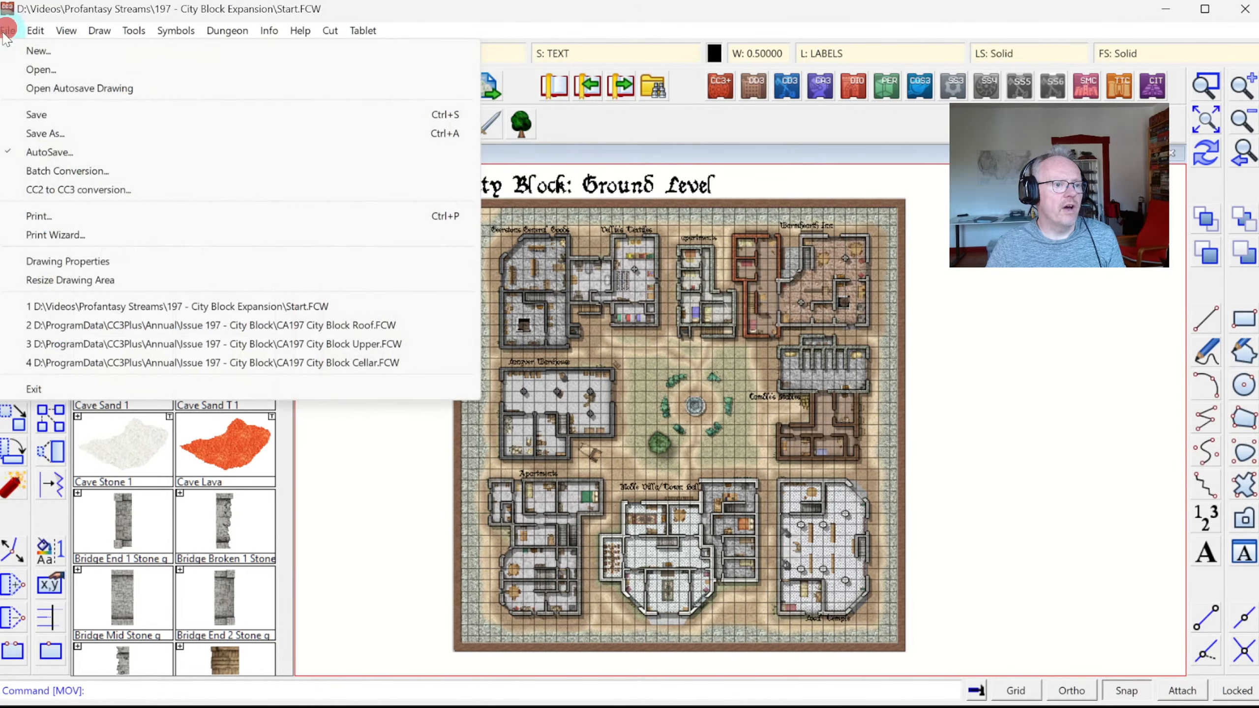
{"action": "left_click", "coordinate": [68, 281]}
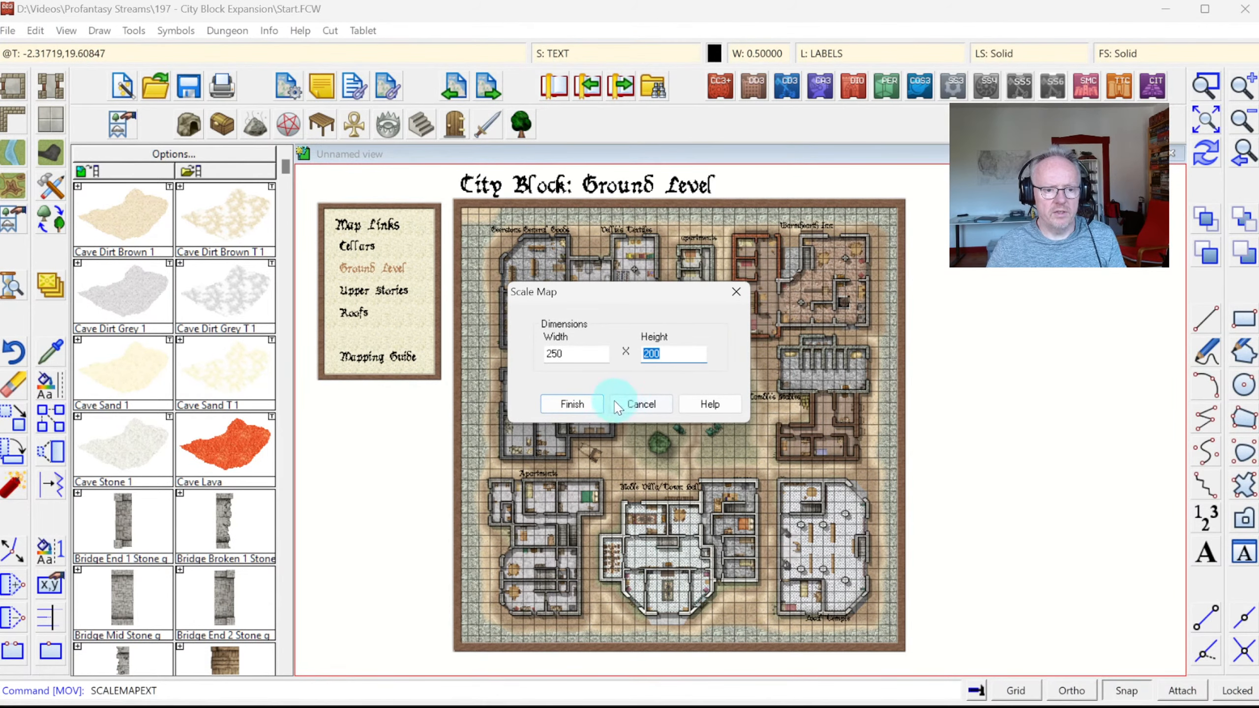
{"action": "left_click", "coordinate": [573, 404]}
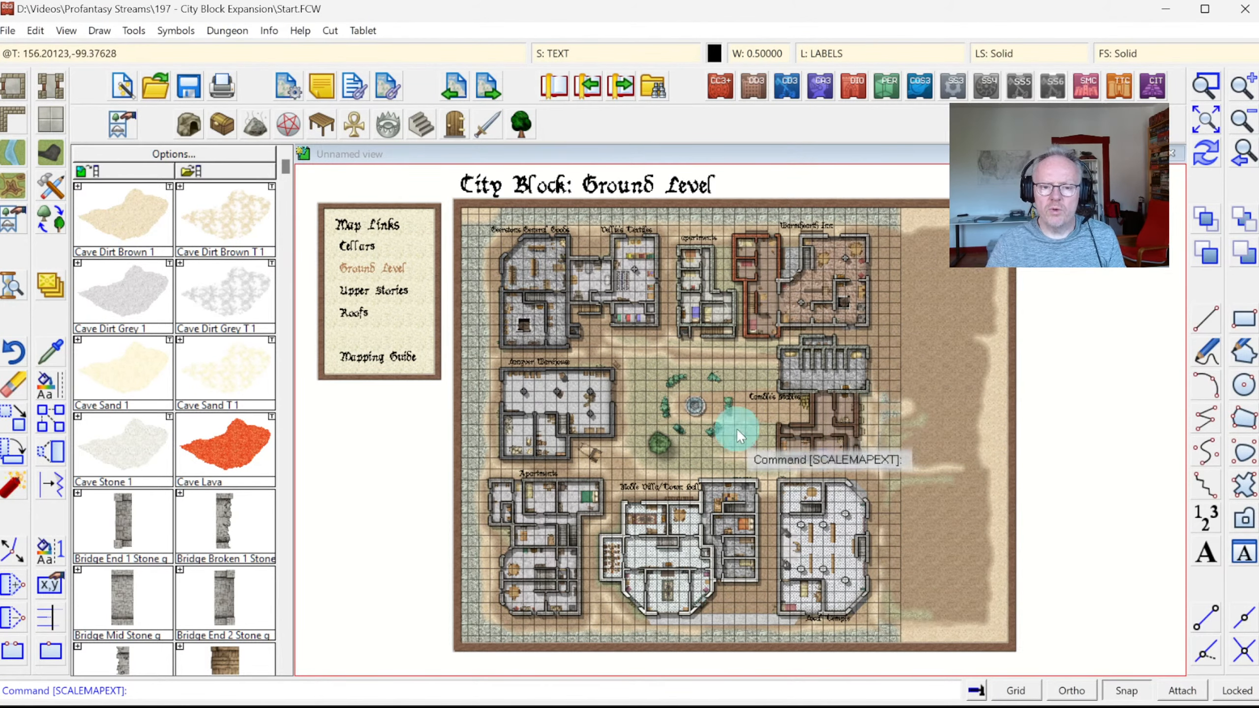
Try to take over the drawing properties of the existing map grid east of Warmhearth Inn
{"action": "left_click", "coordinate": [50, 358]}
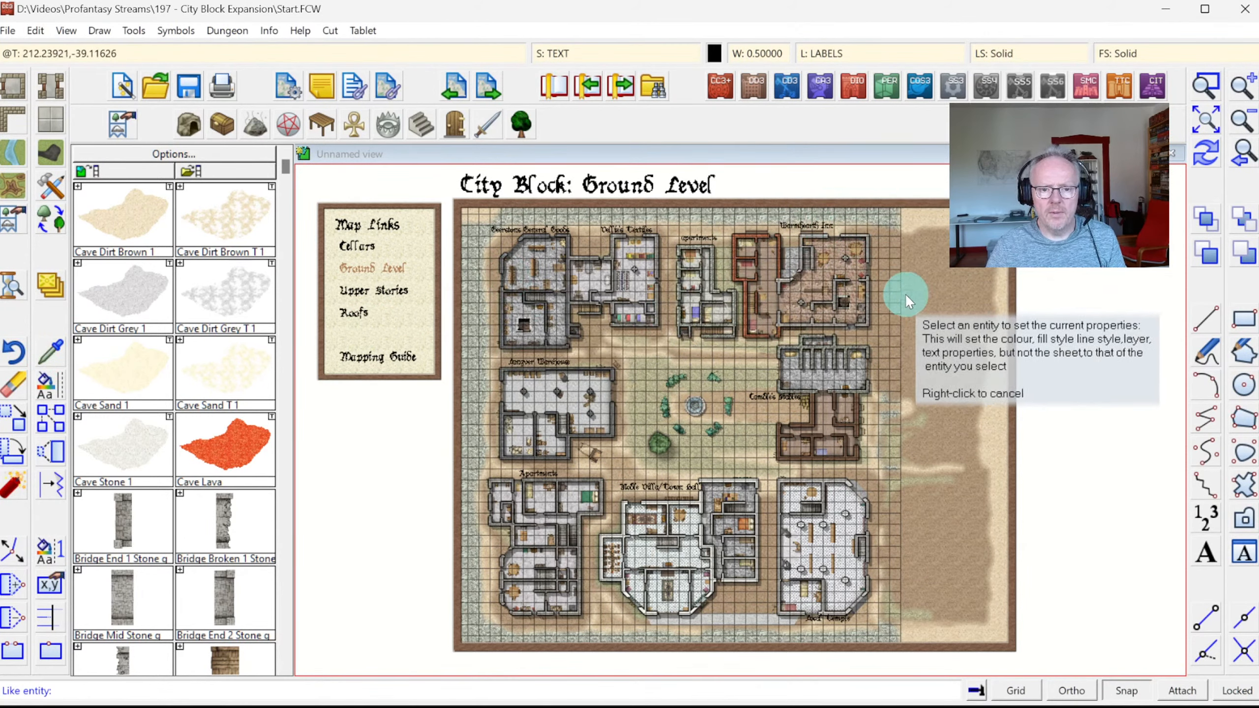
{"action": "left_click", "coordinate": [900, 299]}
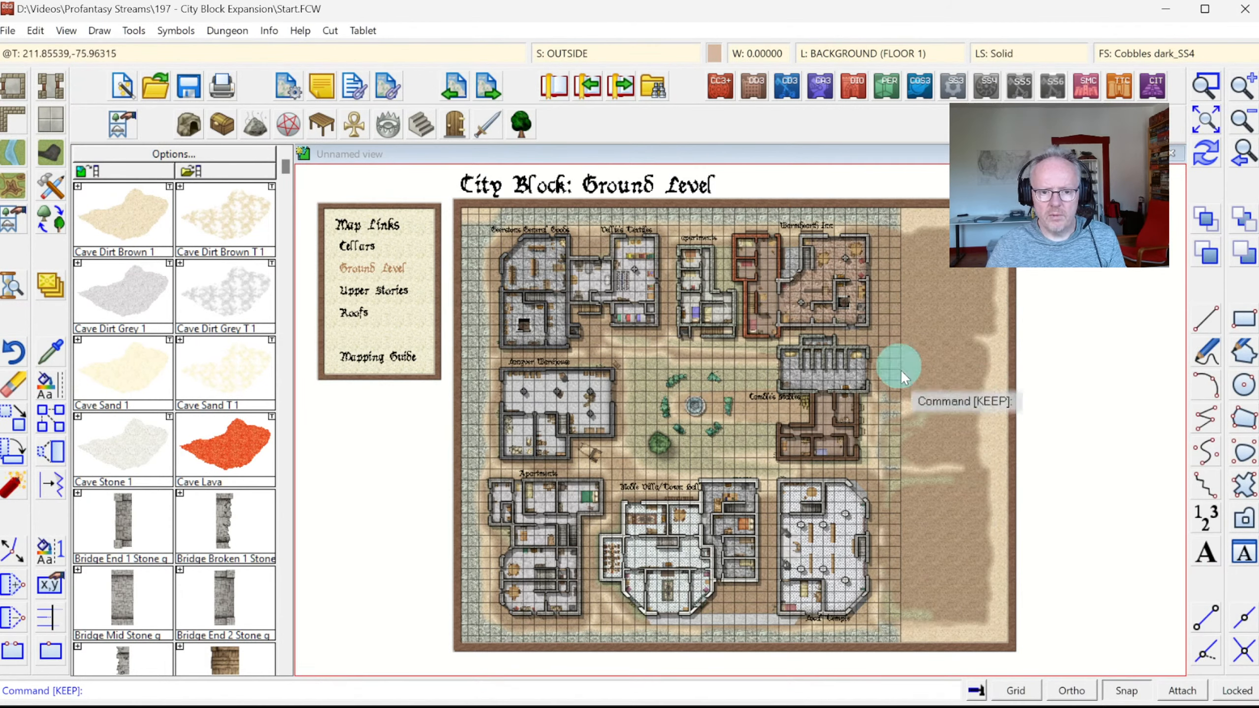
{"action": "left_click", "coordinate": [1235, 691]}
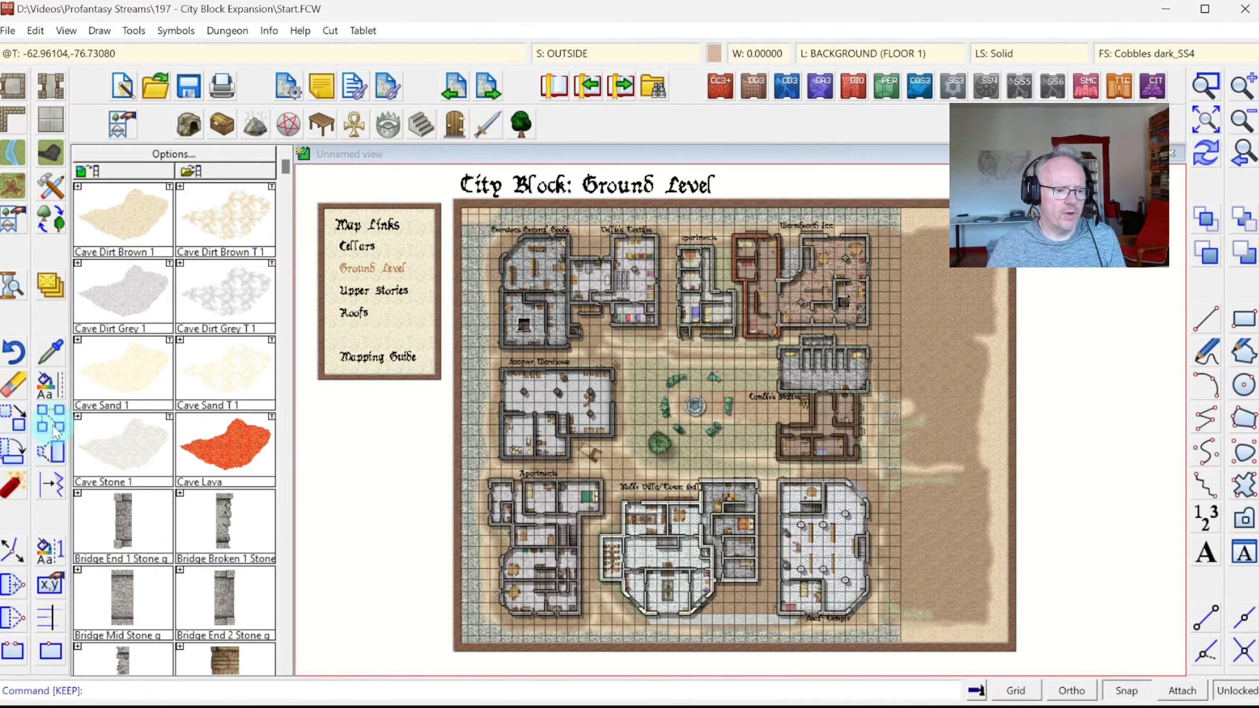
{"action": "left_click", "coordinate": [52, 354]}
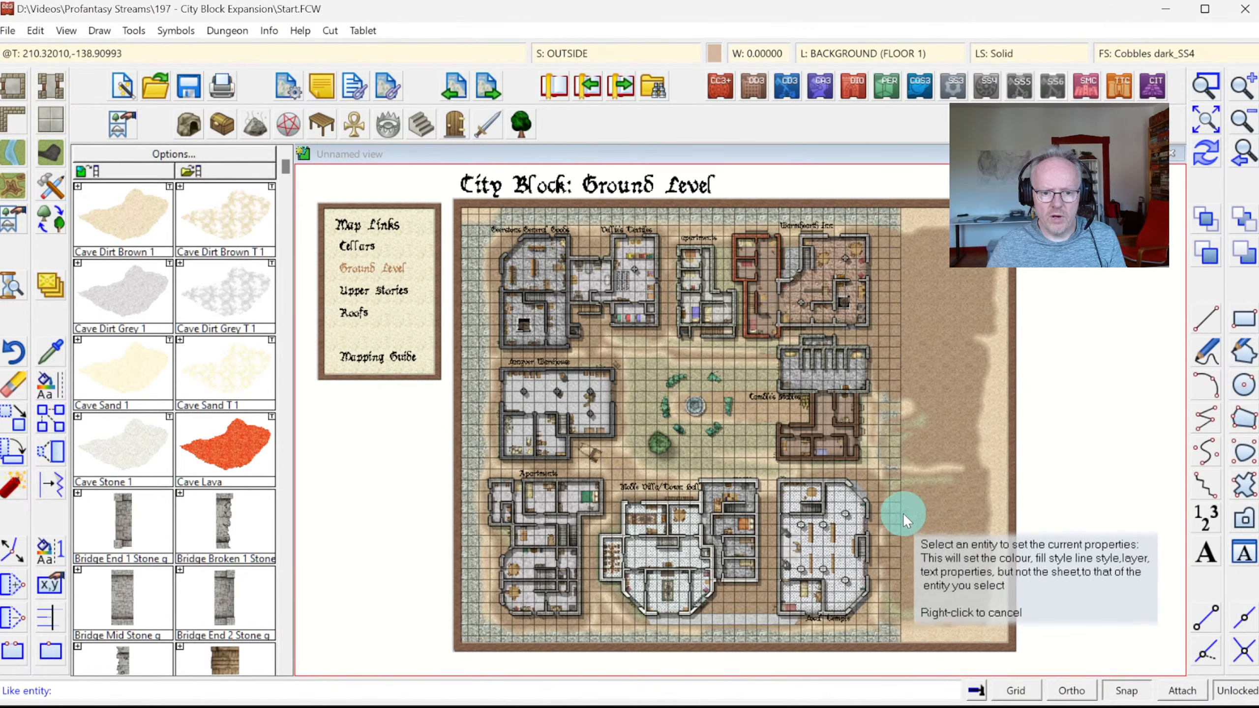
{"action": "left_click", "coordinate": [1208, 91]}
{"action": "left_click", "coordinate": [815, 248]}
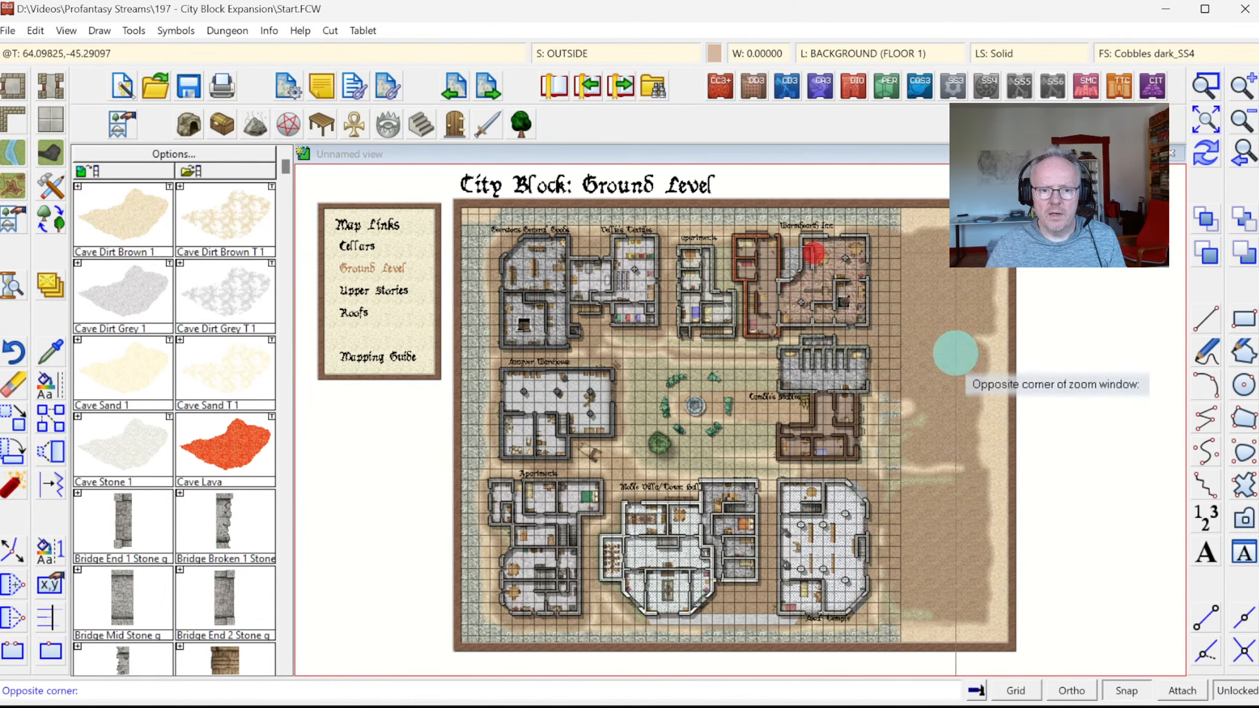
{"action": "left_click", "coordinate": [955, 352]}
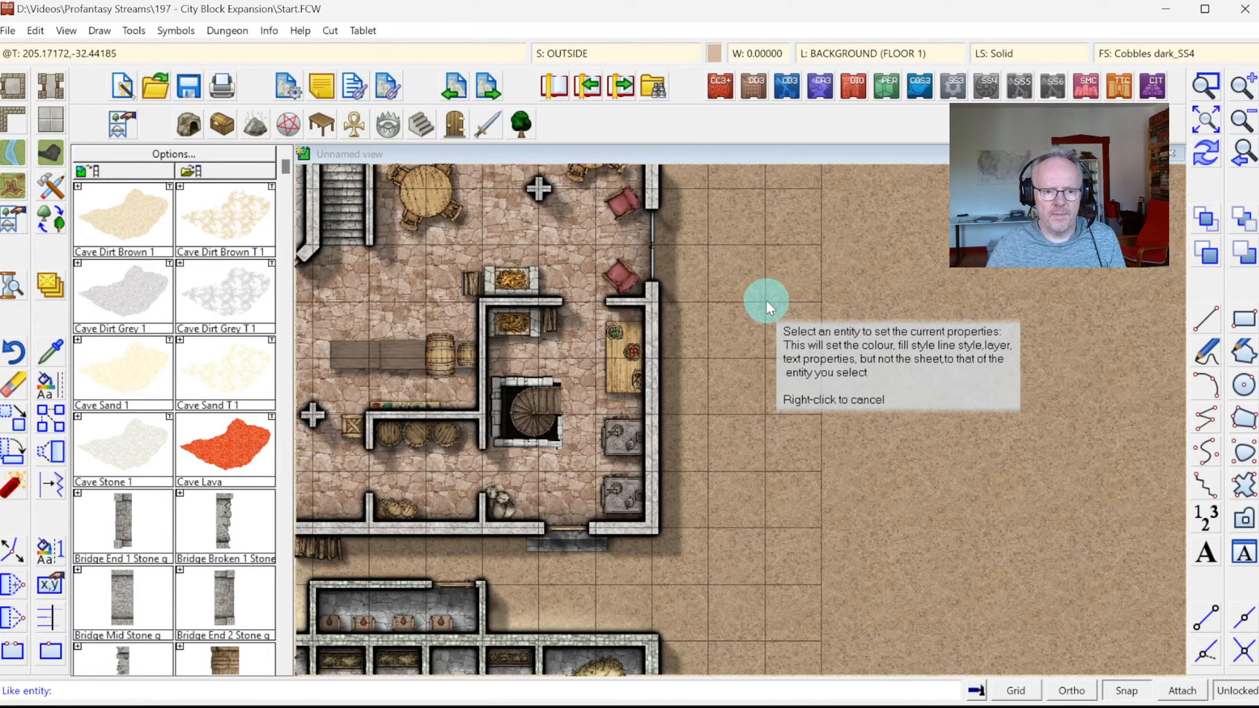
{"action": "right_click", "coordinate": [769, 300]}
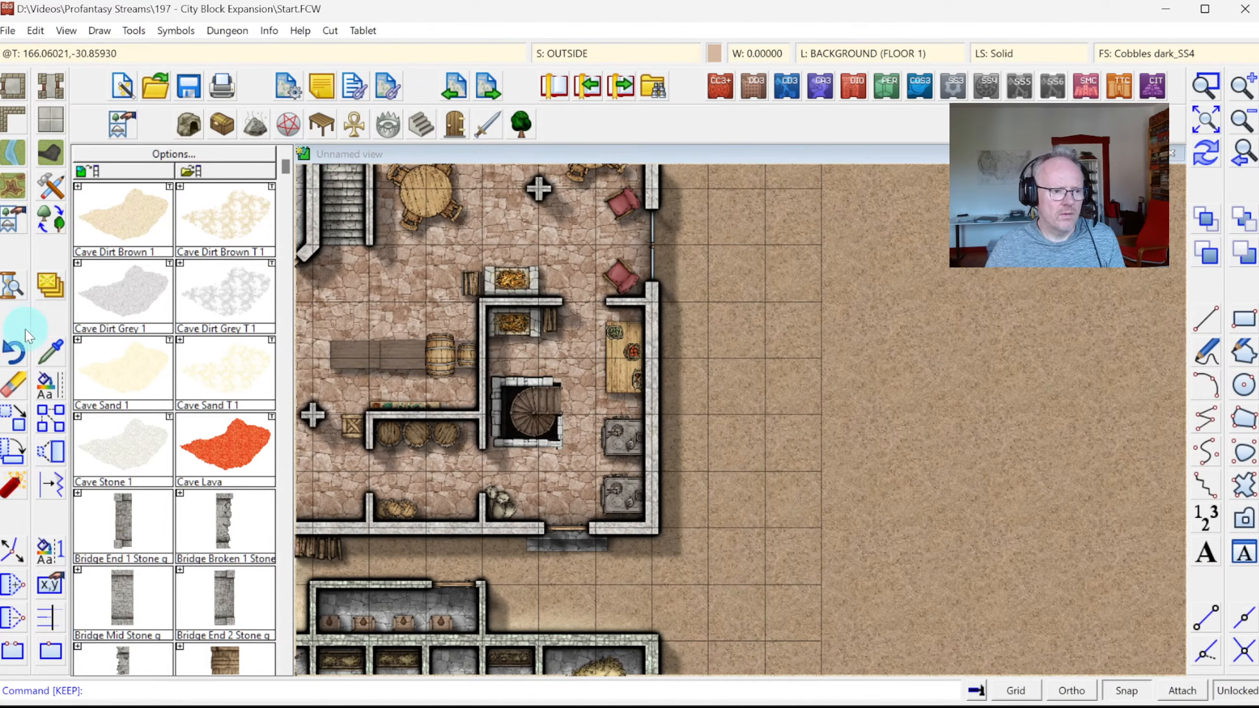
{"action": "left_click", "coordinate": [53, 353]}
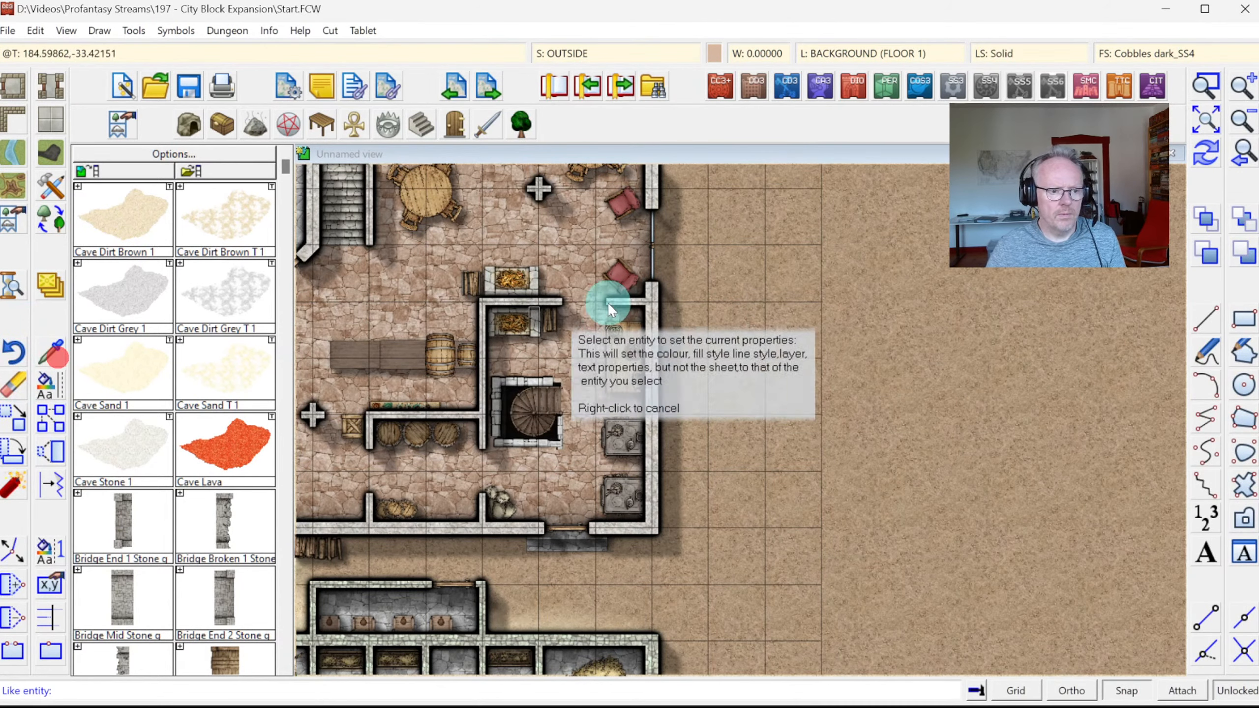
{"action": "right_click", "coordinate": [783, 302]}
{"action": "left_click", "coordinate": [891, 52]}
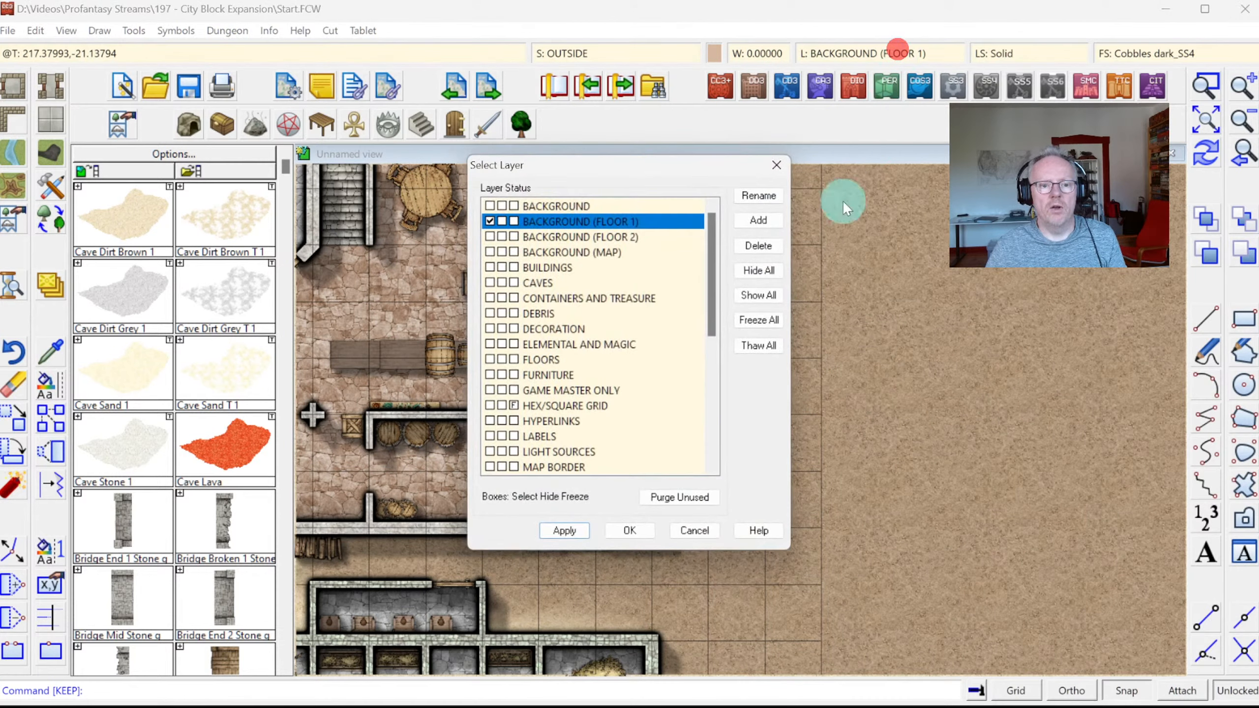
{"action": "left_click", "coordinate": [490, 405]}
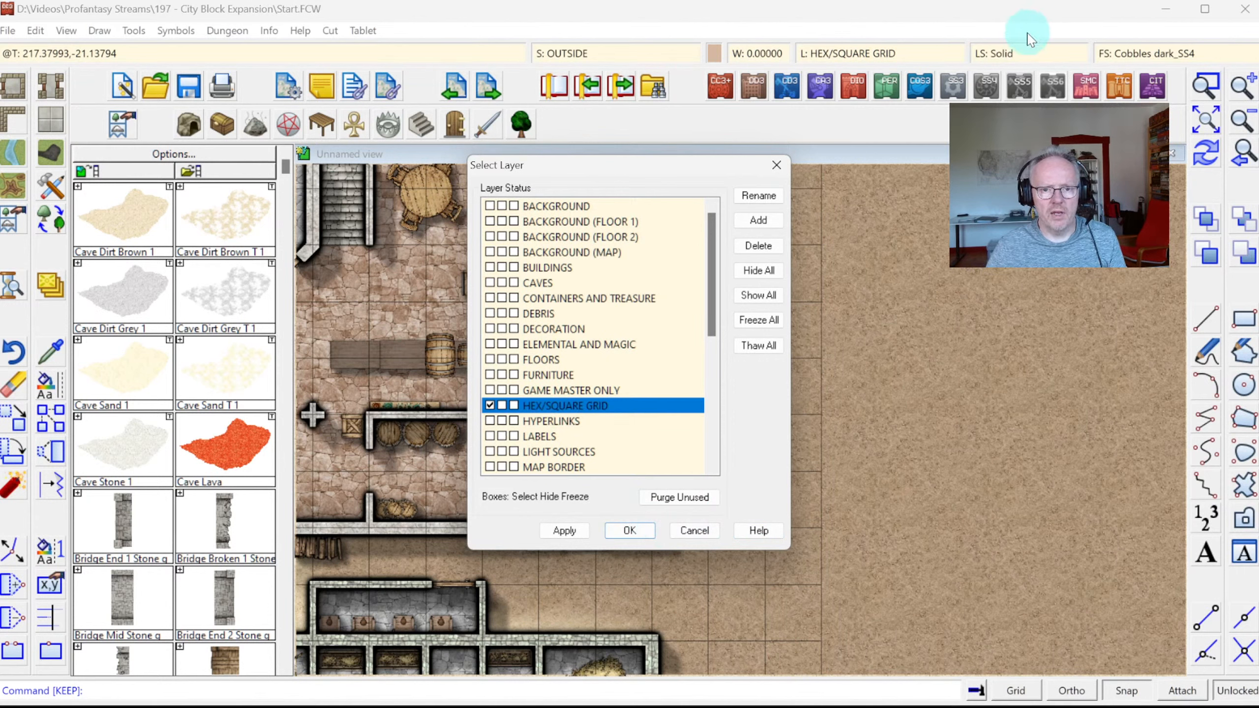
{"action": "left_click", "coordinate": [776, 167]}
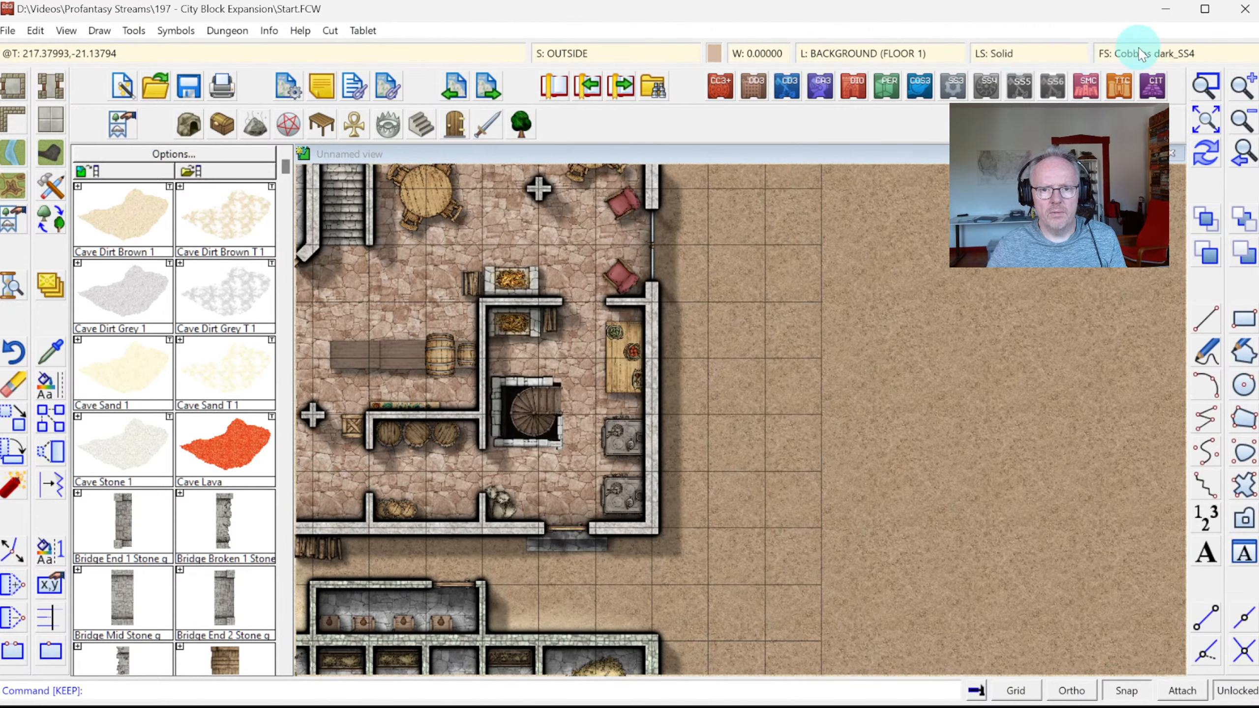
Unfreeze the HEX/SQUARE GRID layer and make it the current layer
{"action": "left_click", "coordinate": [884, 54]}
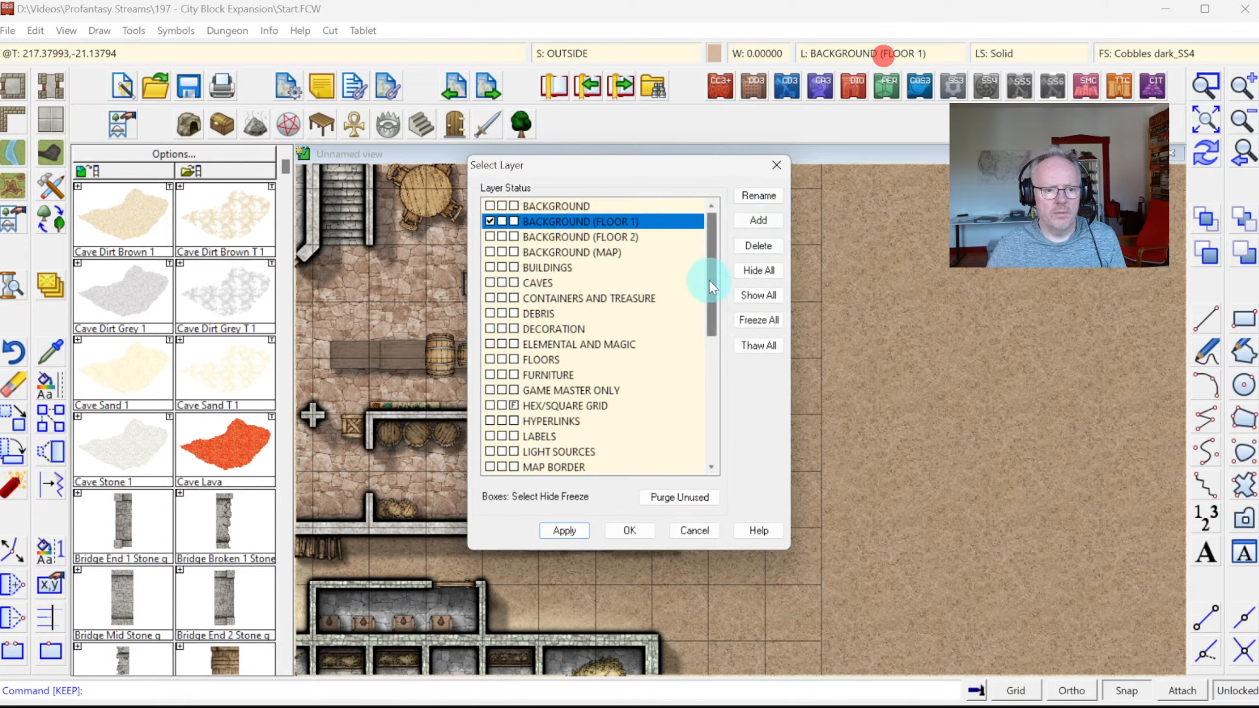
{"action": "scroll", "coordinate": [710, 250], "scroll_direction": "down", "scroll_amount": 2}
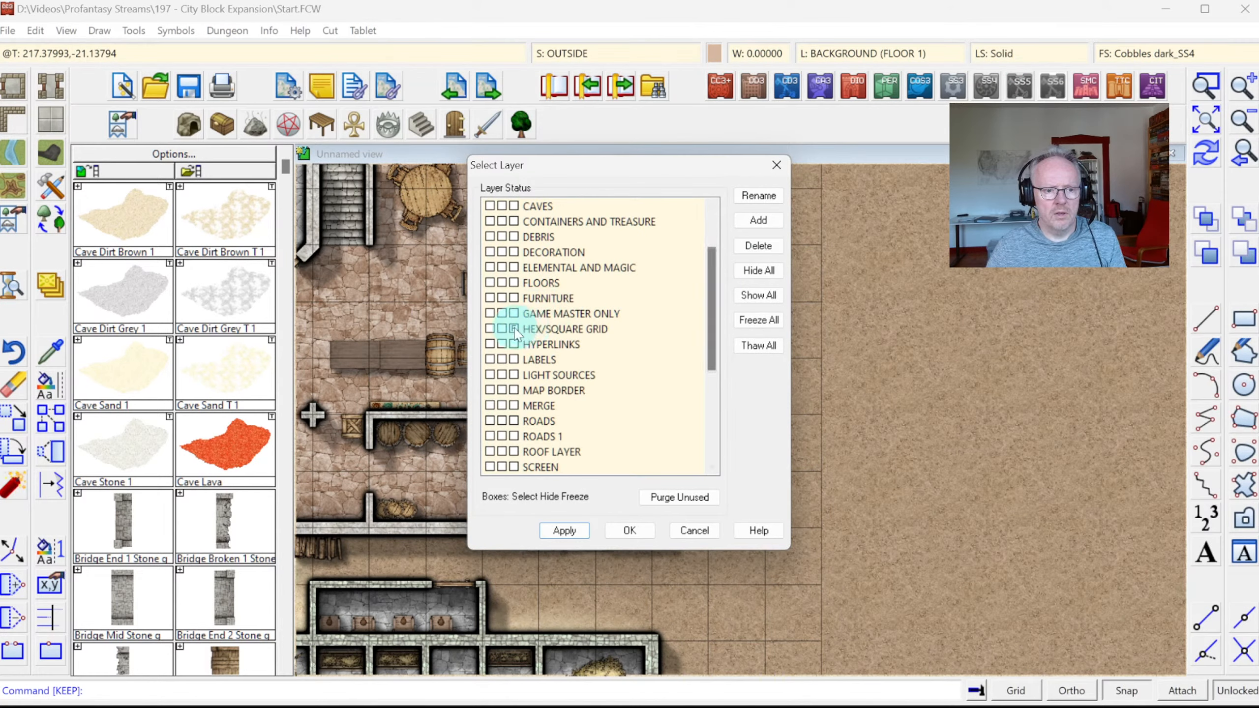
{"action": "left_click", "coordinate": [540, 329]}
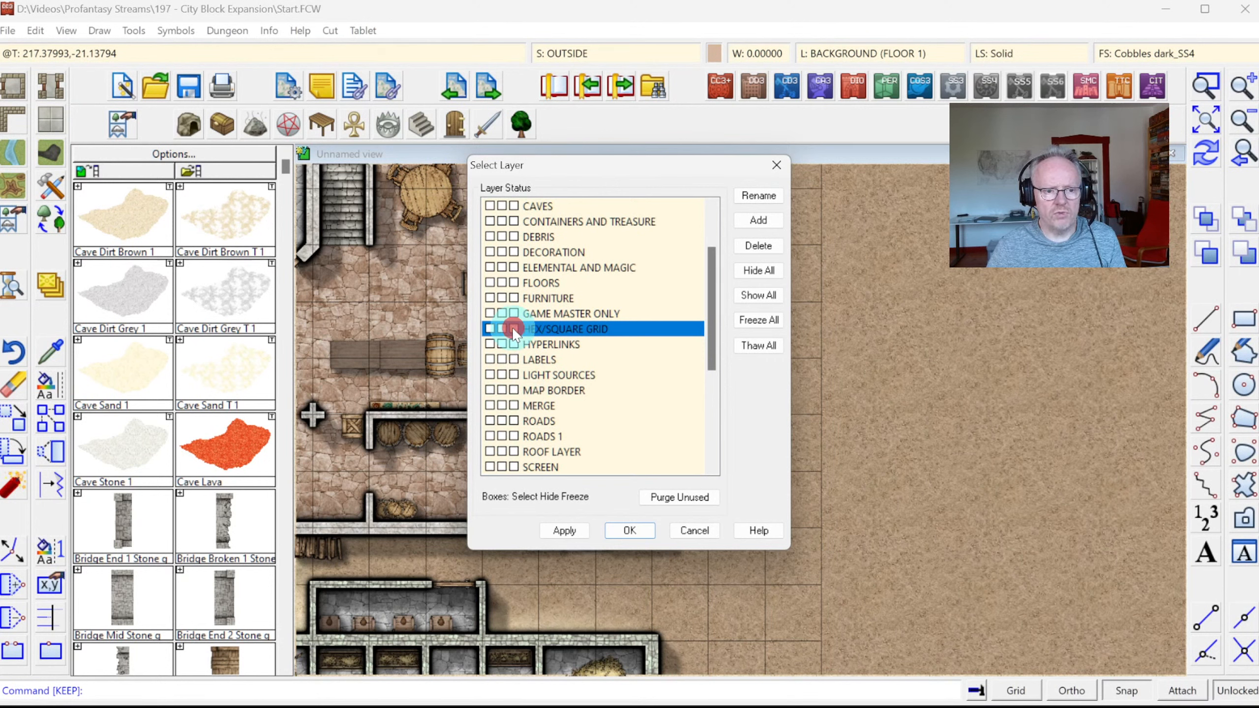
{"action": "left_click", "coordinate": [490, 329]}
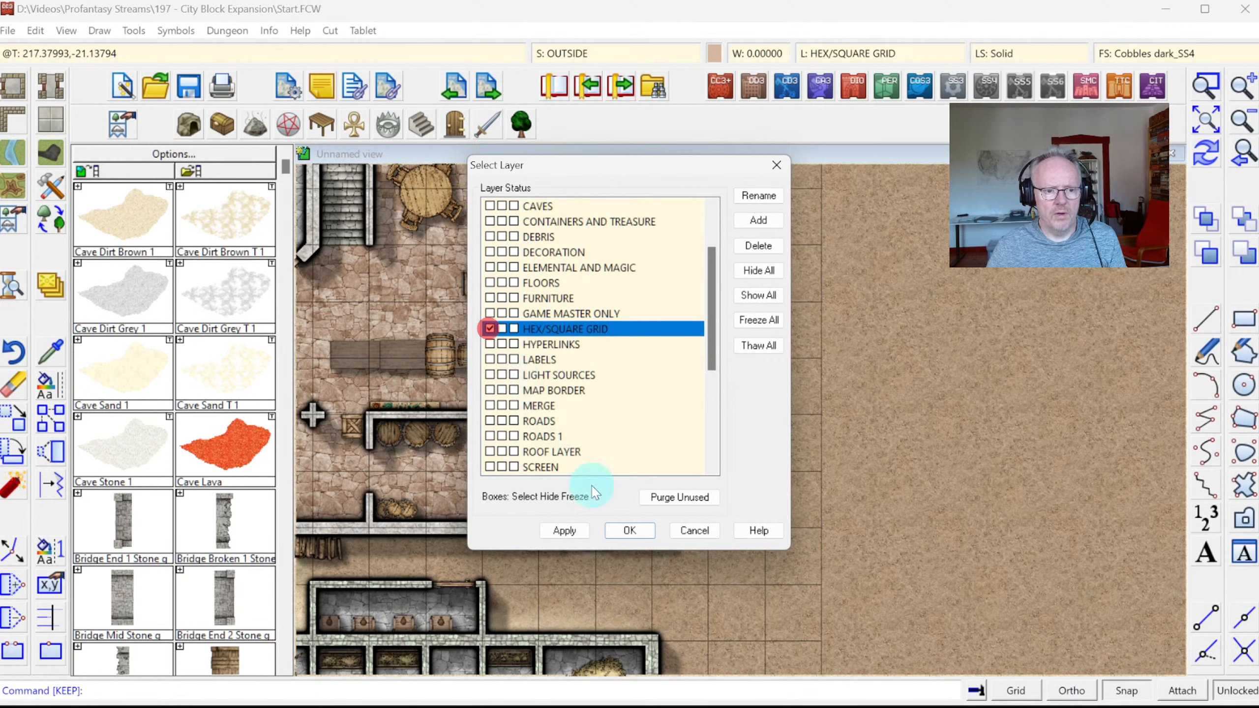
{"action": "left_click", "coordinate": [636, 529]}
Set the current drawing properties to match the existing square grid and erase that grid, keeping the cobbled street out of the selection
{"action": "left_click", "coordinate": [50, 350]}
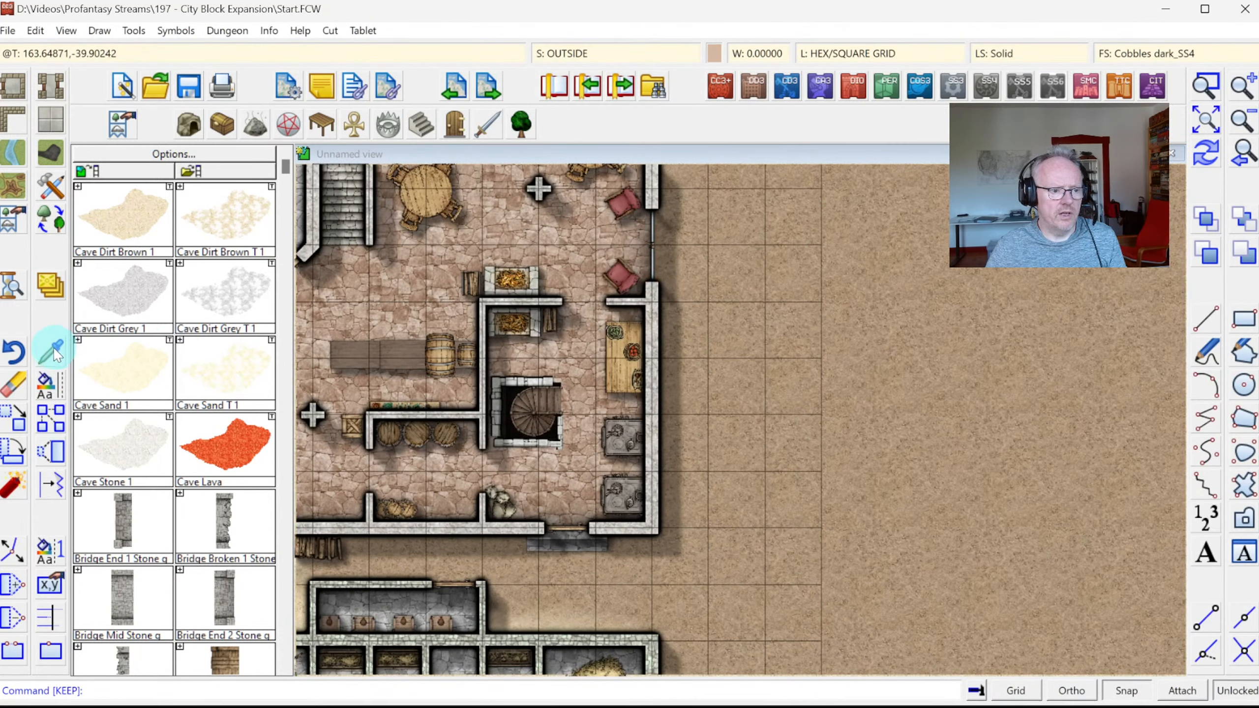
{"action": "left_click", "coordinate": [765, 344]}
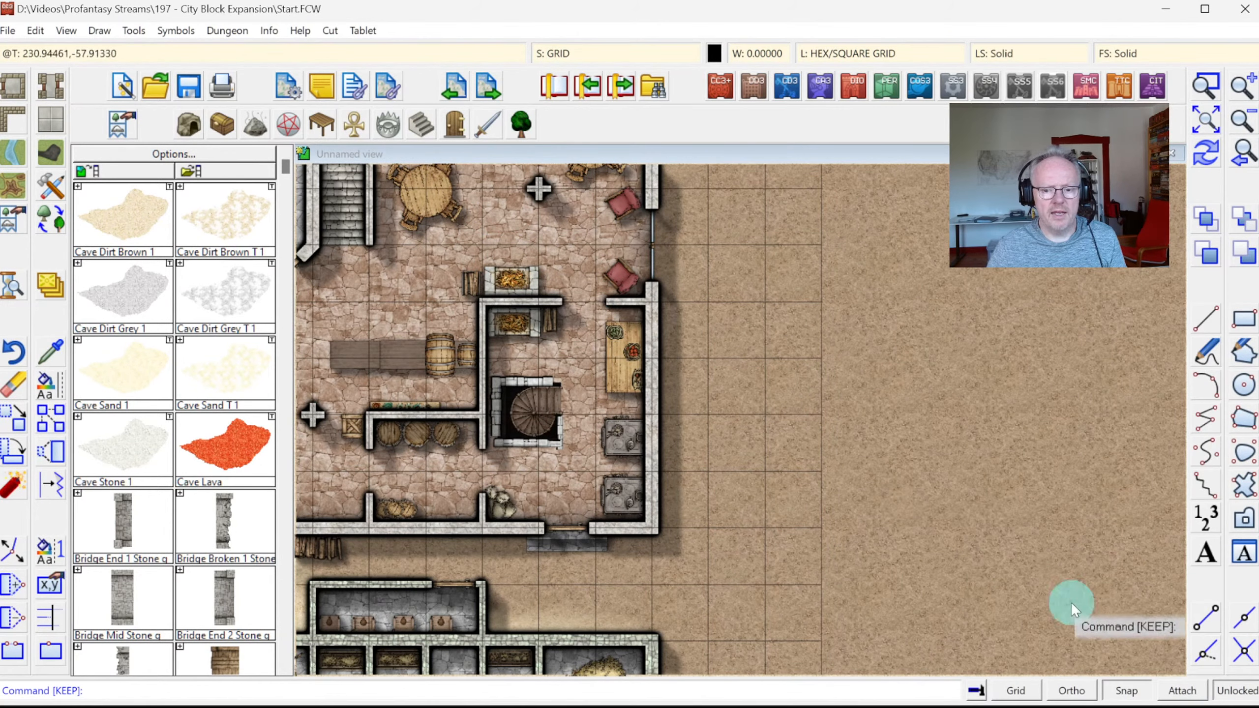
{"action": "left_click", "coordinate": [13, 389]}
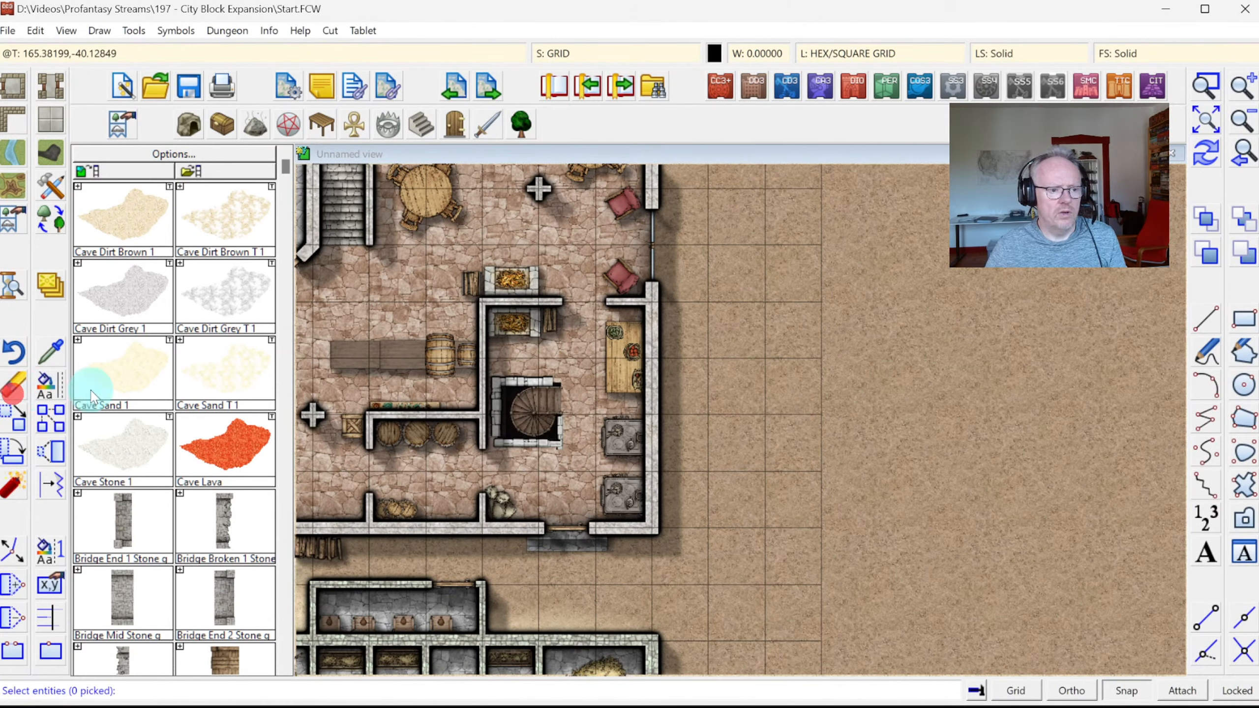
{"action": "left_click", "coordinate": [821, 335]}
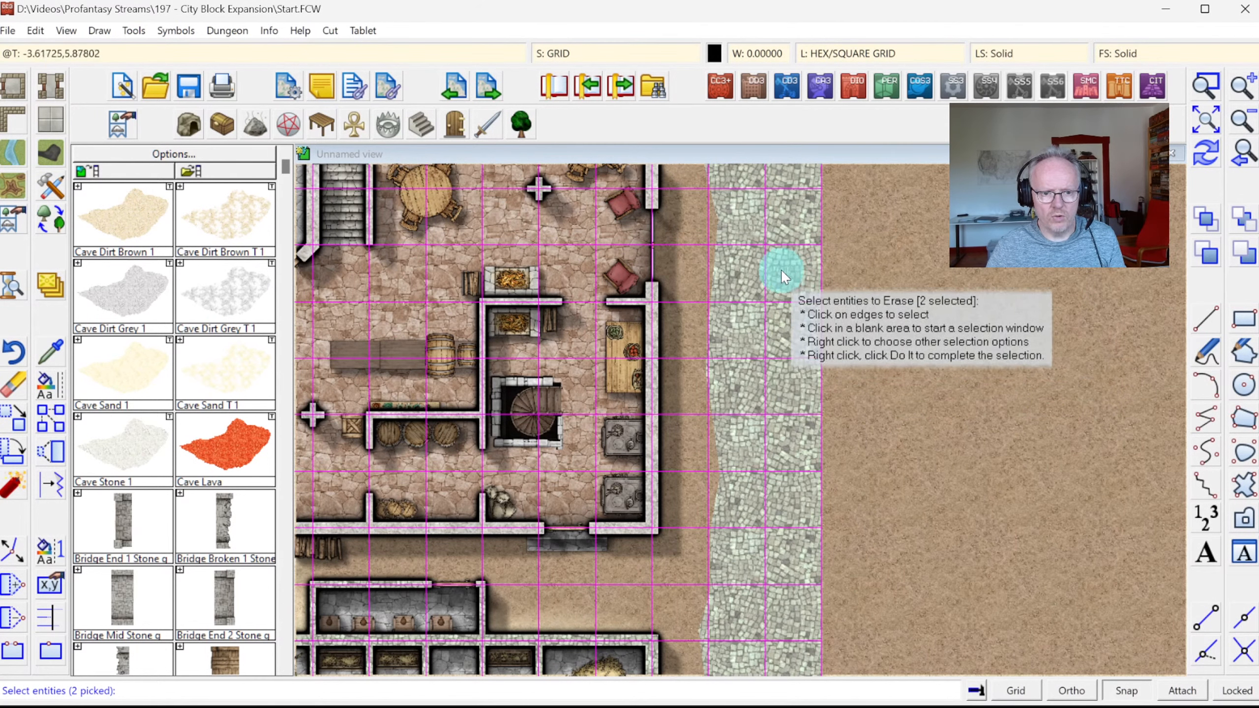
{"action": "left_click", "coordinate": [715, 215]}
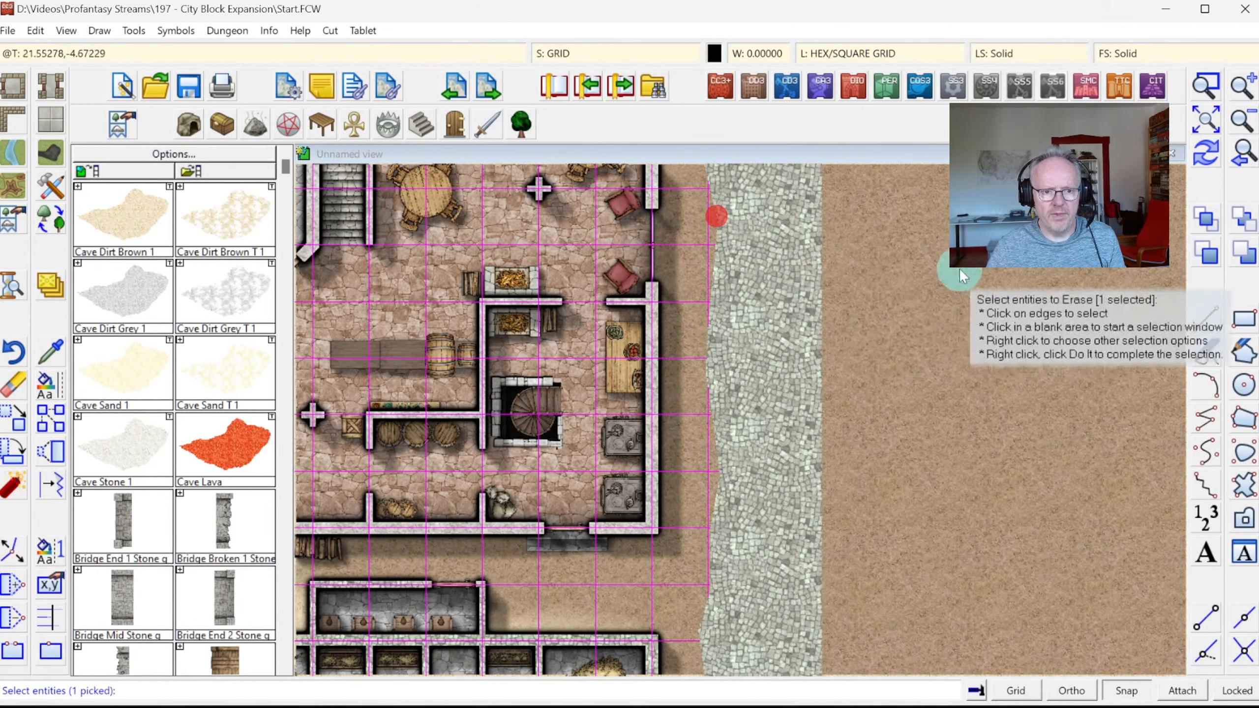
{"action": "left_click", "coordinate": [1205, 157]}
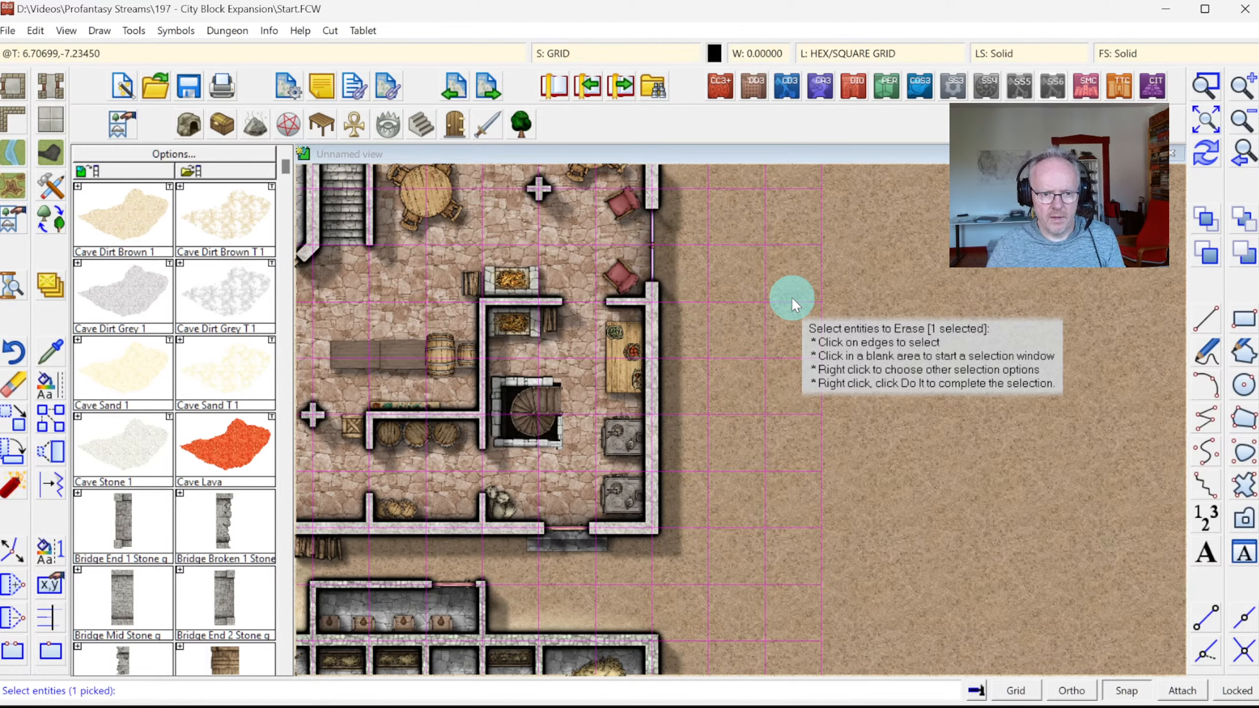
{"action": "key", "text": "Return"}
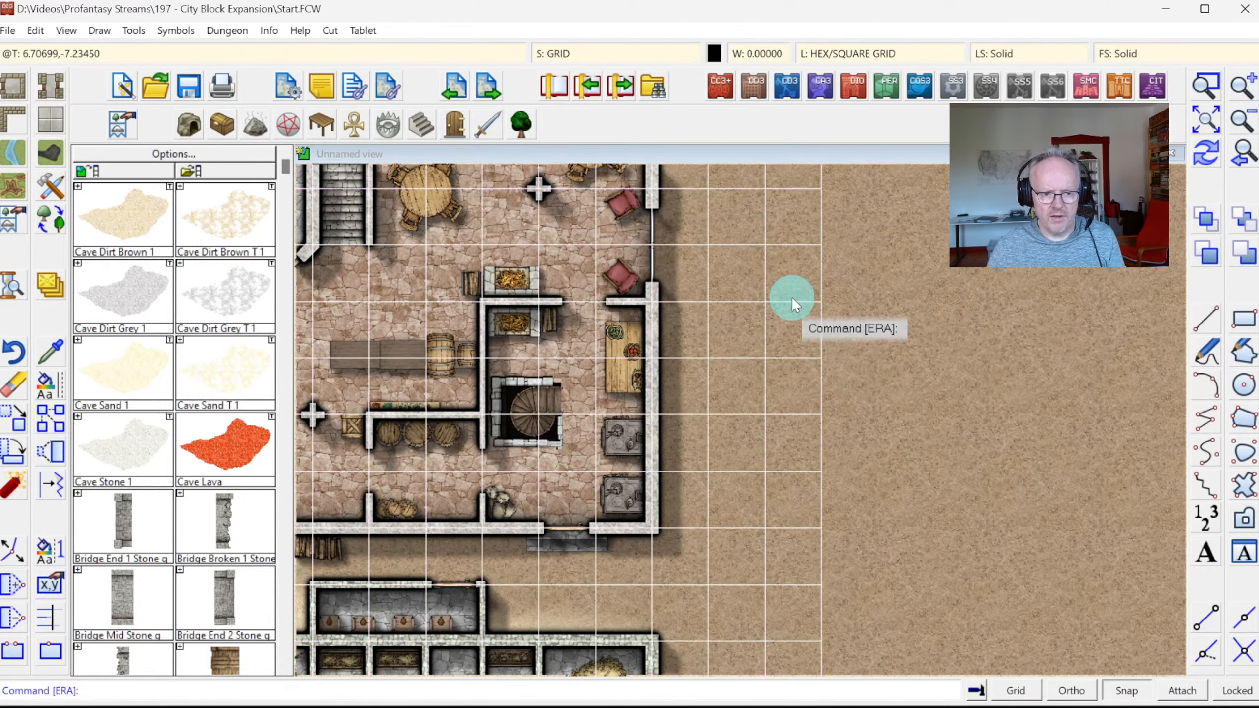
Overlay a square grid with a spacing of 5 and no labelling on the whole widened map
{"action": "left_click", "coordinate": [1240, 155]}
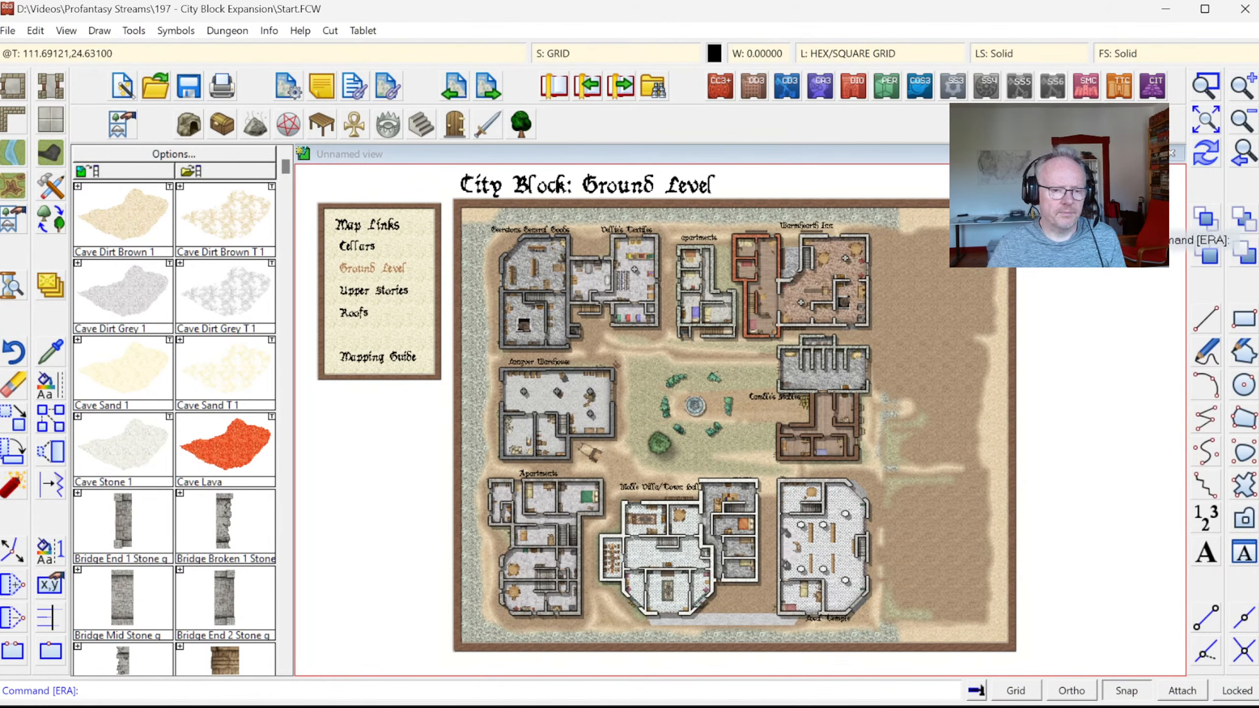
{"action": "left_click", "coordinate": [96, 32]}
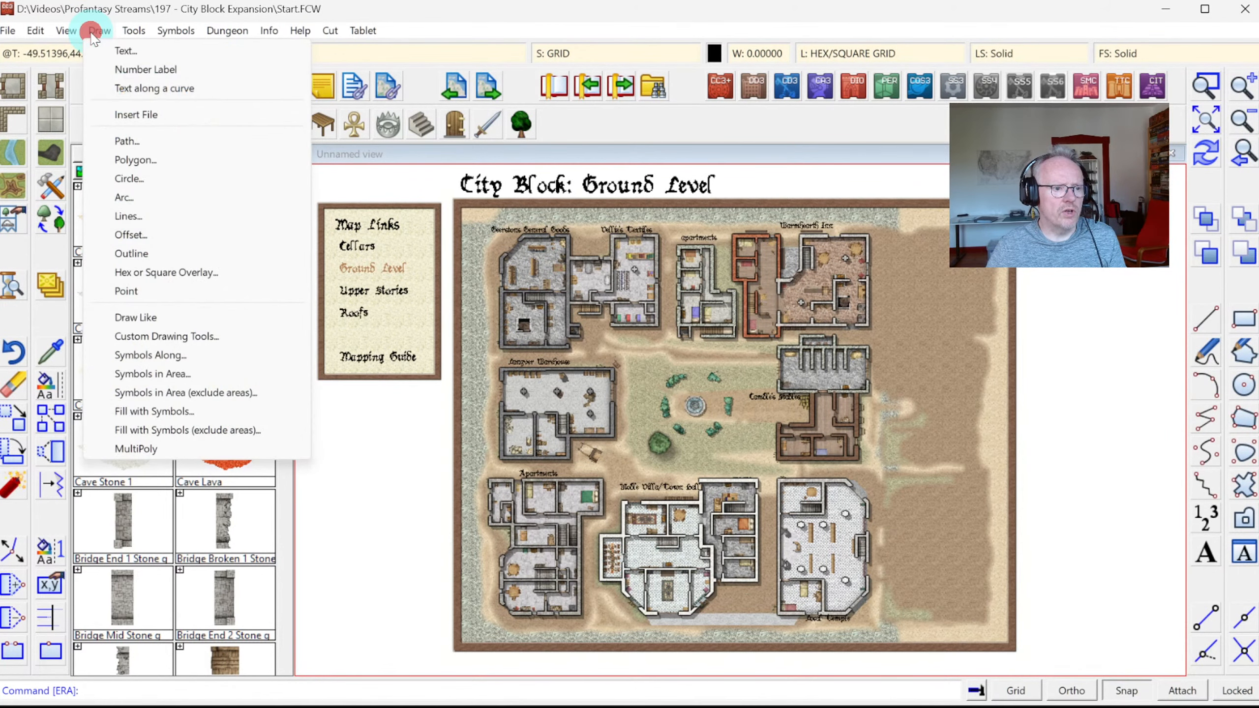
{"action": "left_click", "coordinate": [147, 275]}
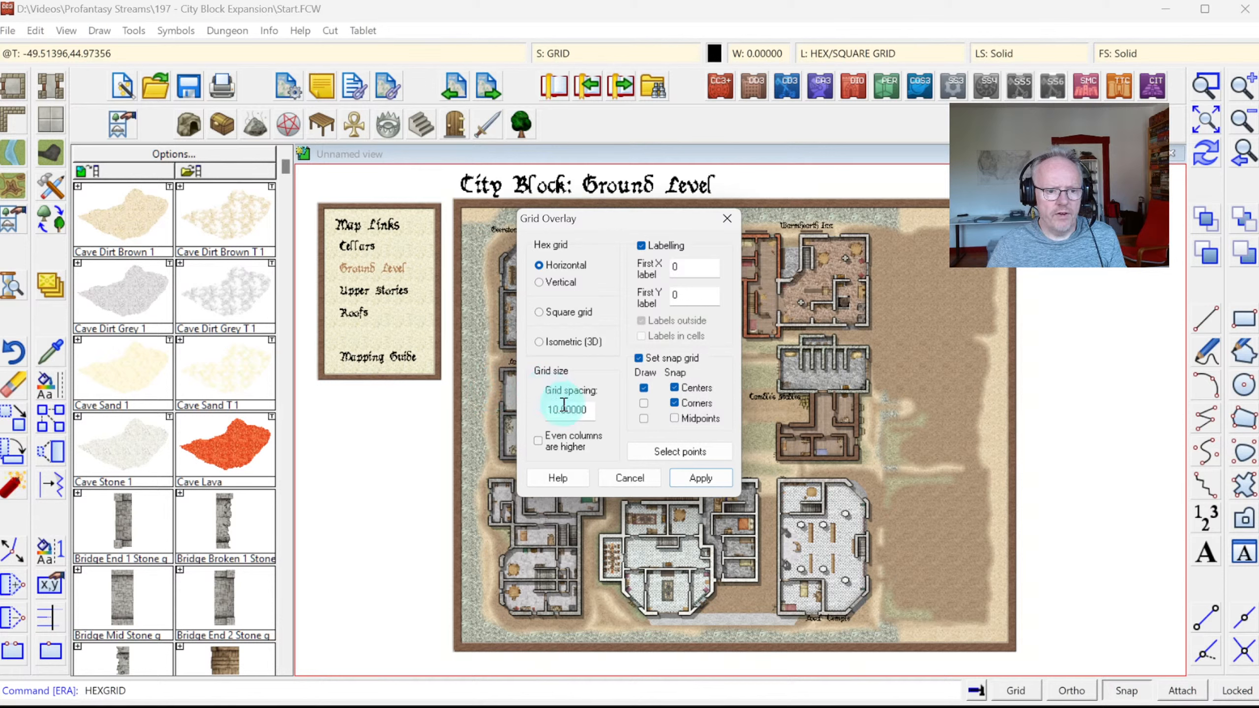
{"action": "left_click_drag", "start_coordinate": [583, 407], "coordinate": [495, 397]}
{"action": "type", "text": "5"}
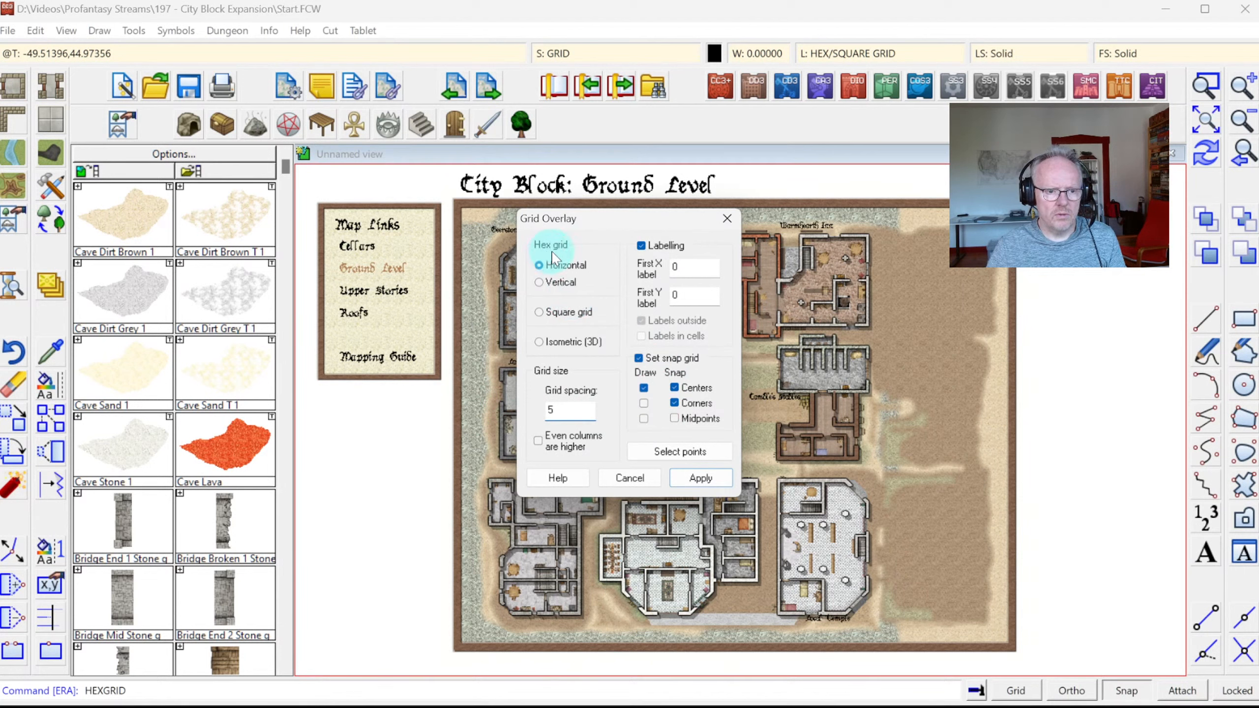
{"action": "left_click", "coordinate": [551, 312]}
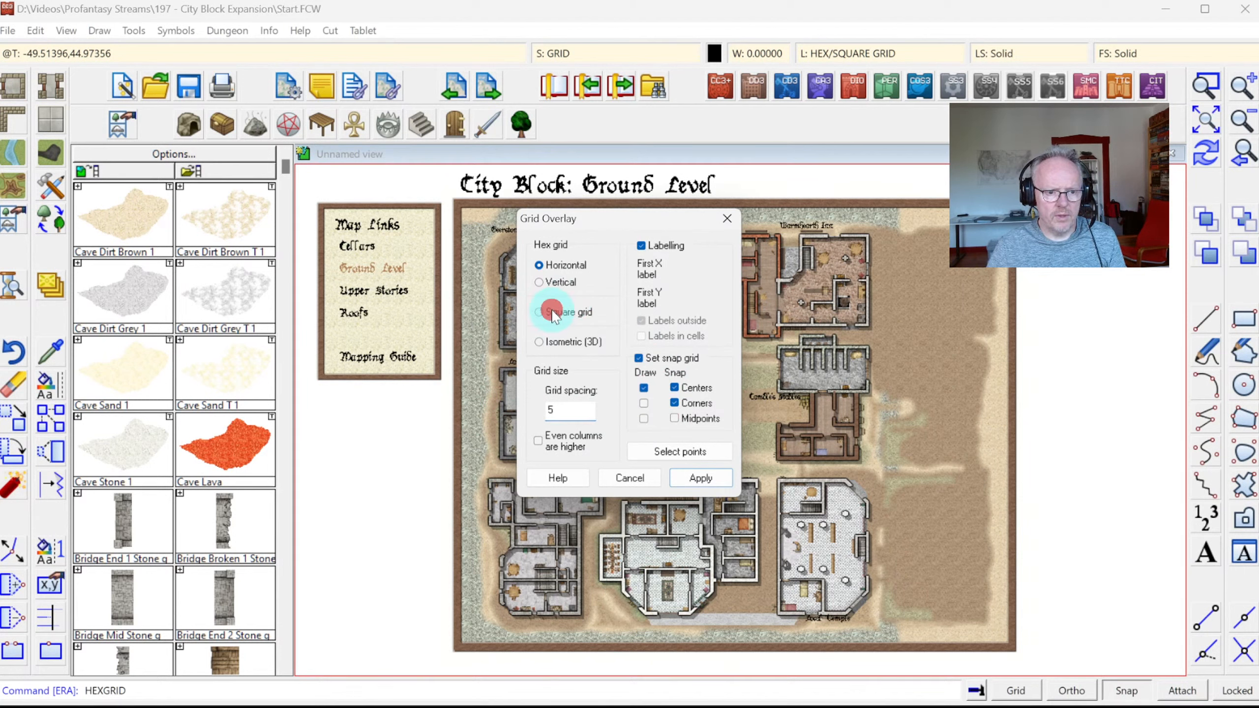
{"action": "left_click", "coordinate": [642, 245]}
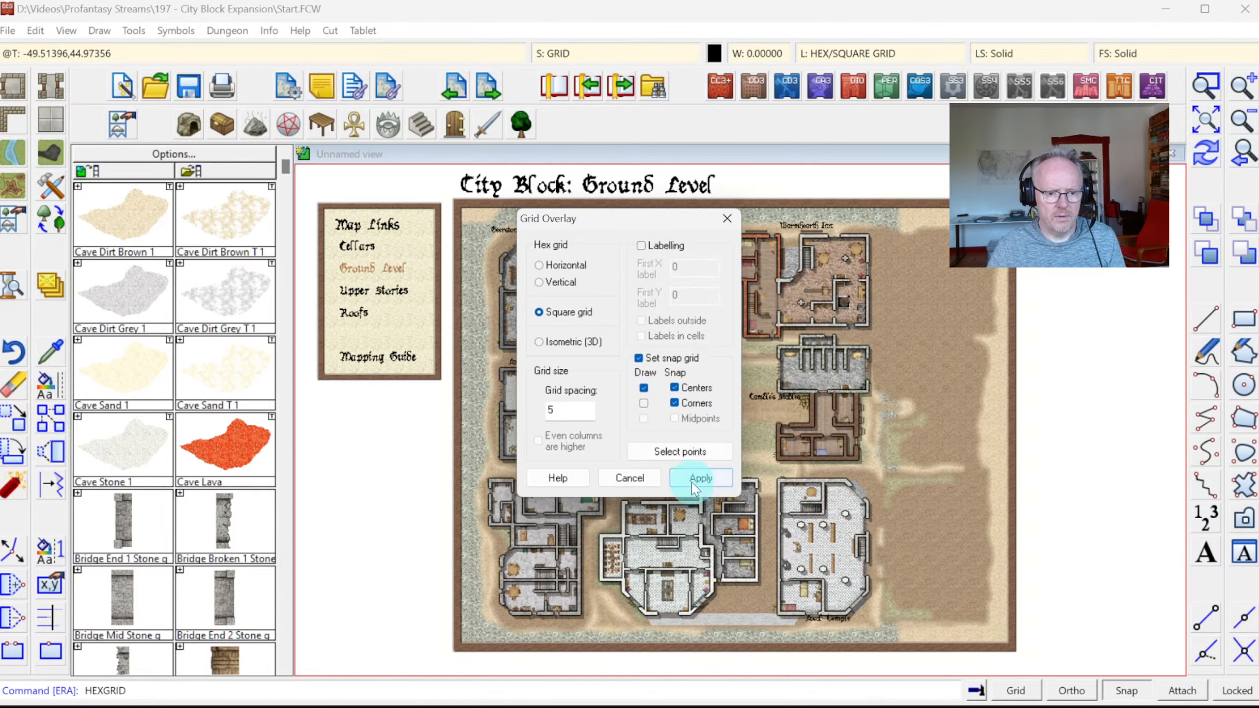
{"action": "left_click", "coordinate": [695, 479]}
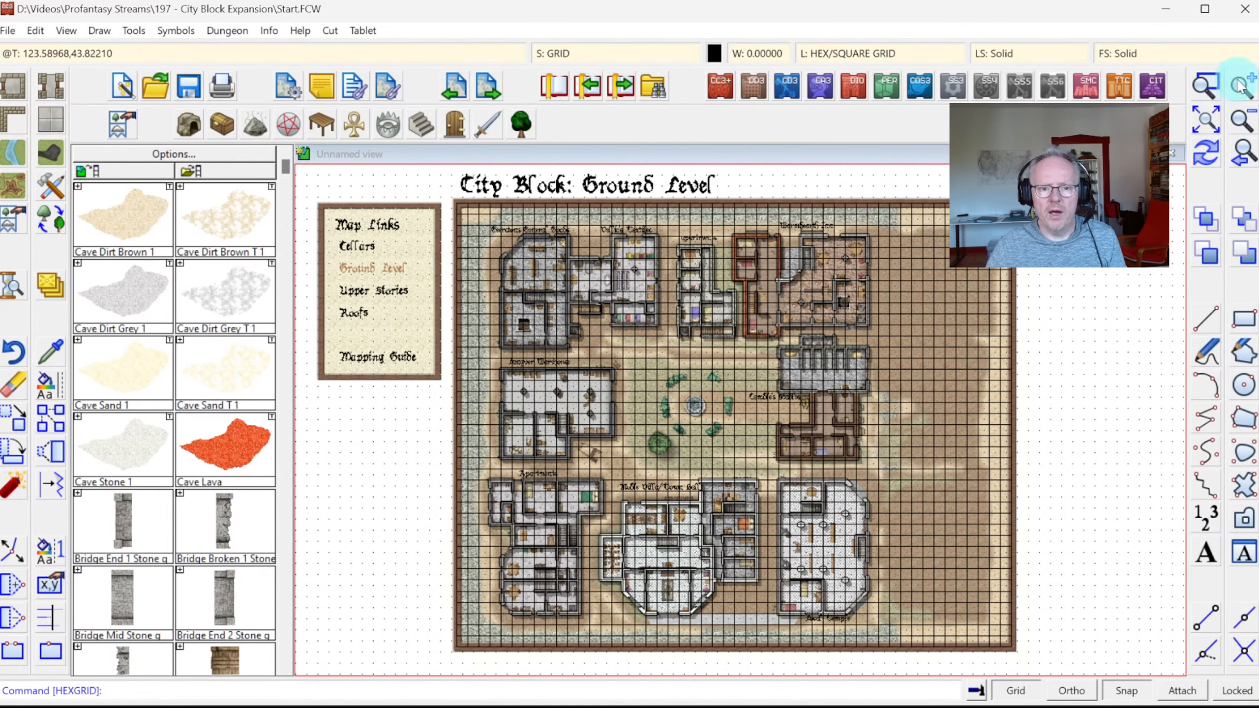
Examine the new grid and the added eastern ground around Warmhearth Inn and Camble's Stables
{"action": "left_click", "coordinate": [814, 180]}
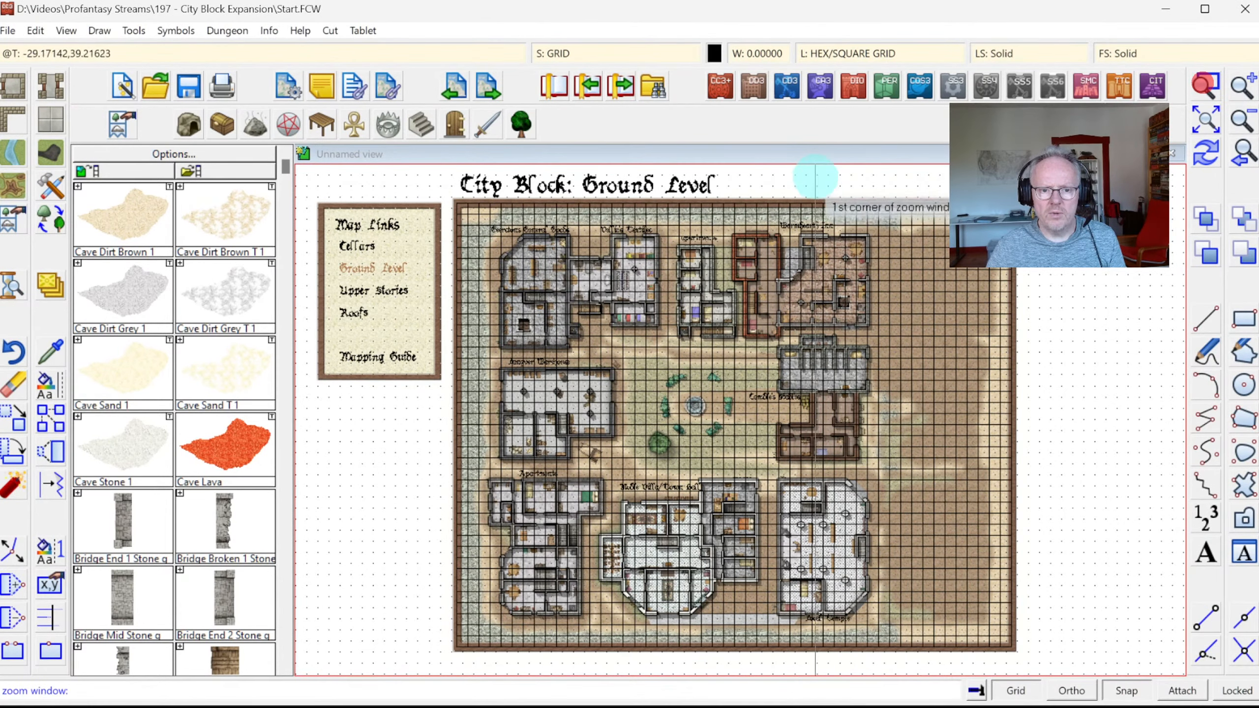
{"action": "left_click", "coordinate": [1025, 366]}
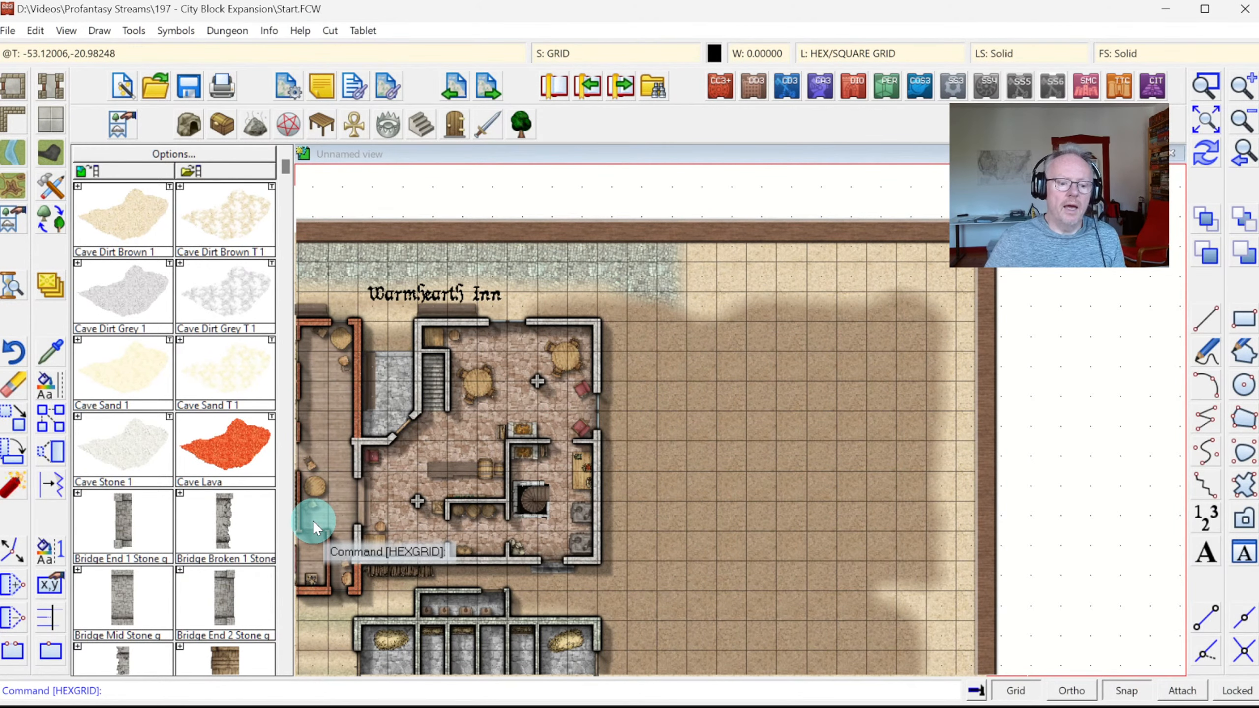
{"action": "left_click", "coordinate": [1242, 167]}
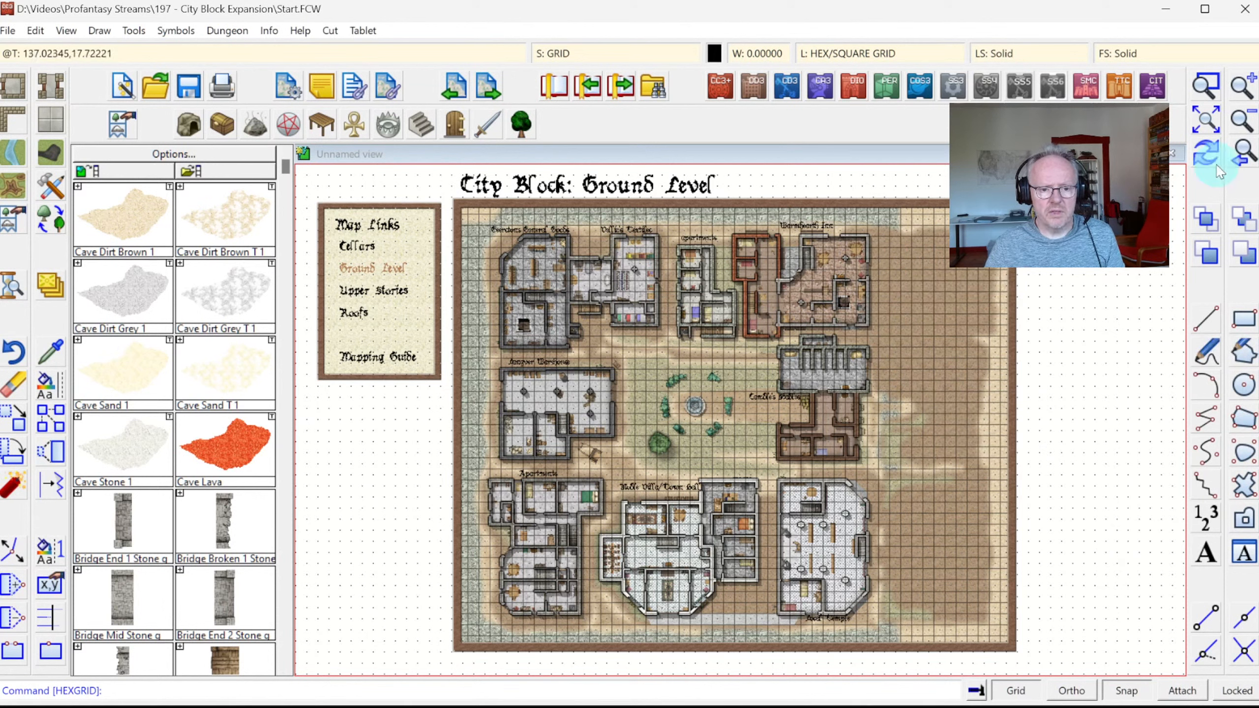
{"action": "left_click", "coordinate": [1204, 85]}
{"action": "left_click", "coordinate": [795, 340]}
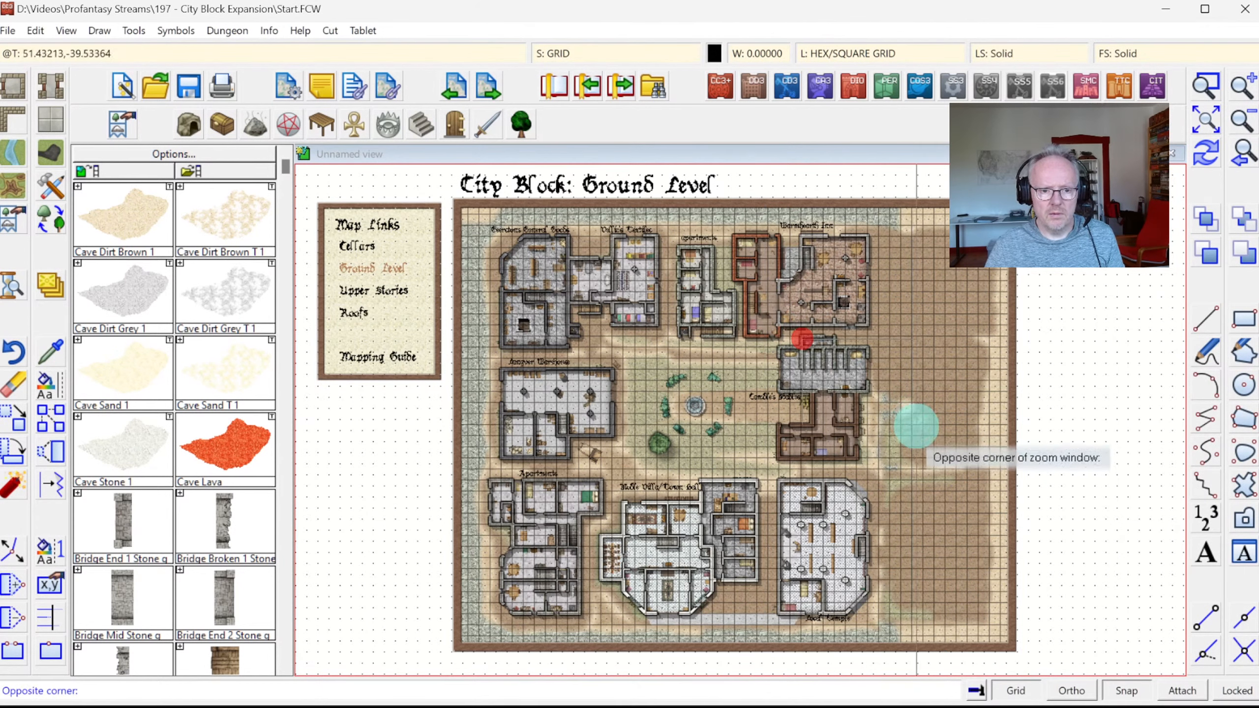
{"action": "left_click", "coordinate": [917, 425]}
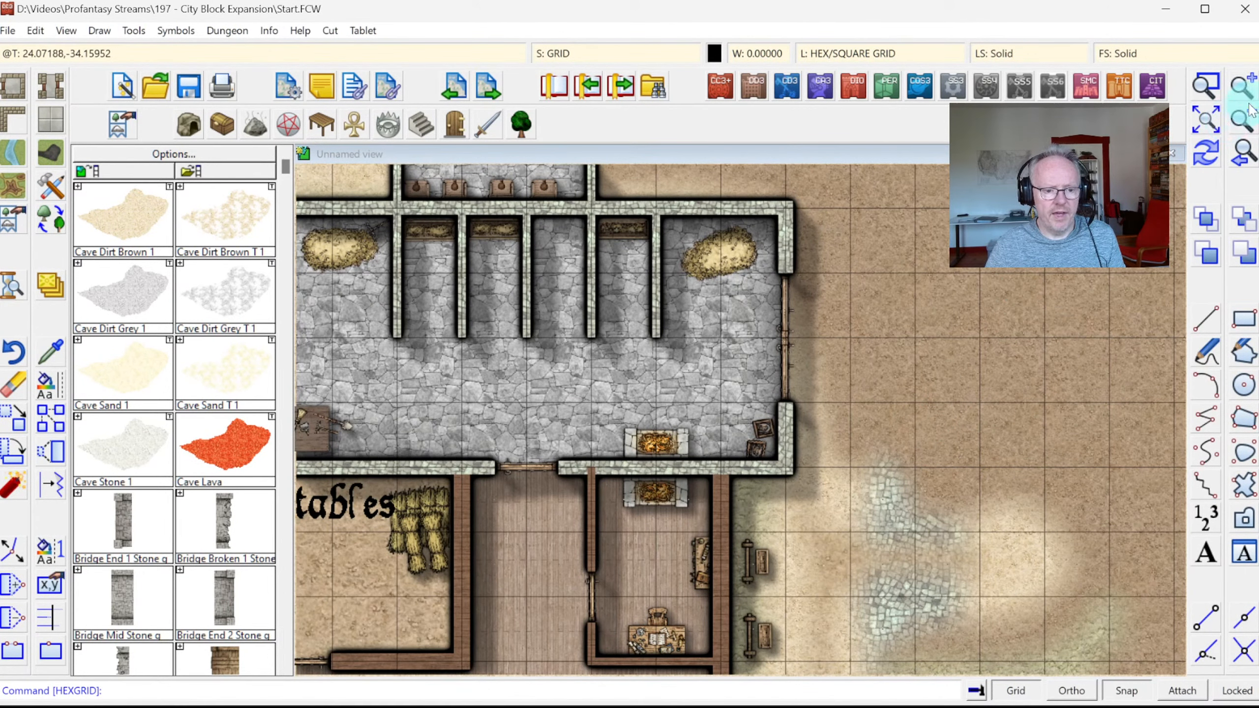
{"action": "left_click", "coordinate": [1225, 125]}
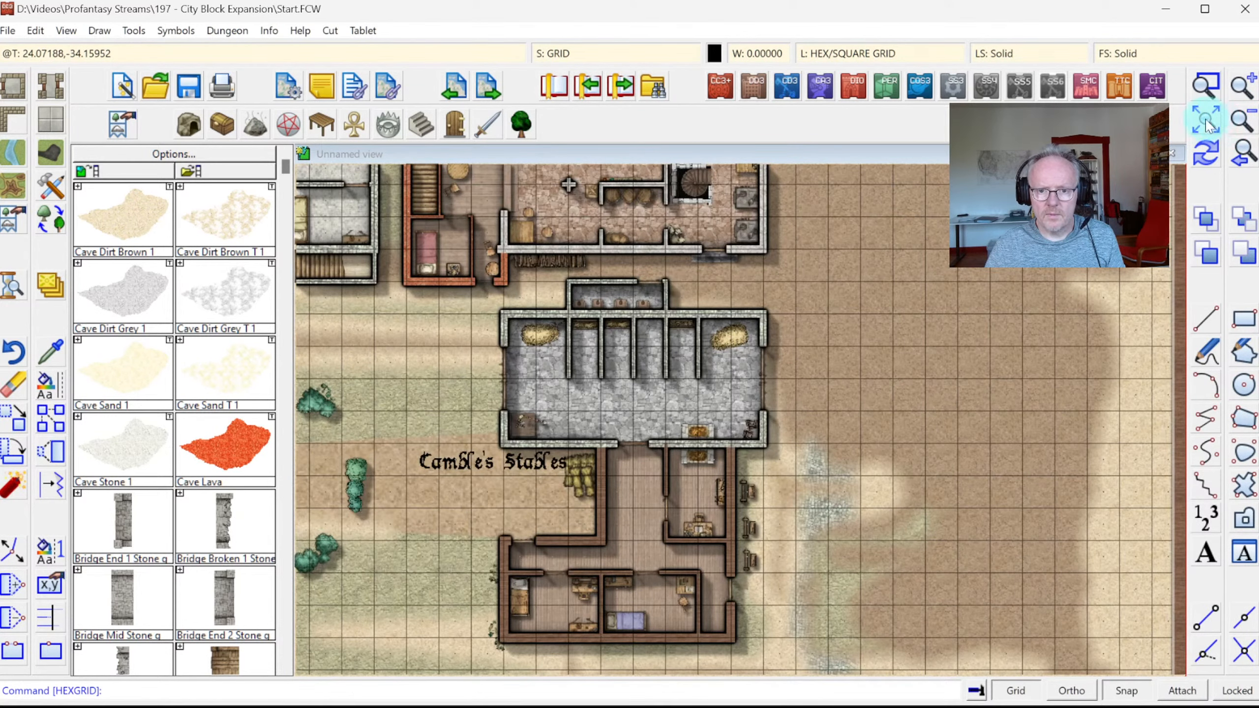
Make FLOORS the current sheet and hide all other sheets, keeping the area around Warmhearth Inn in view
{"action": "left_click", "coordinate": [1202, 122]}
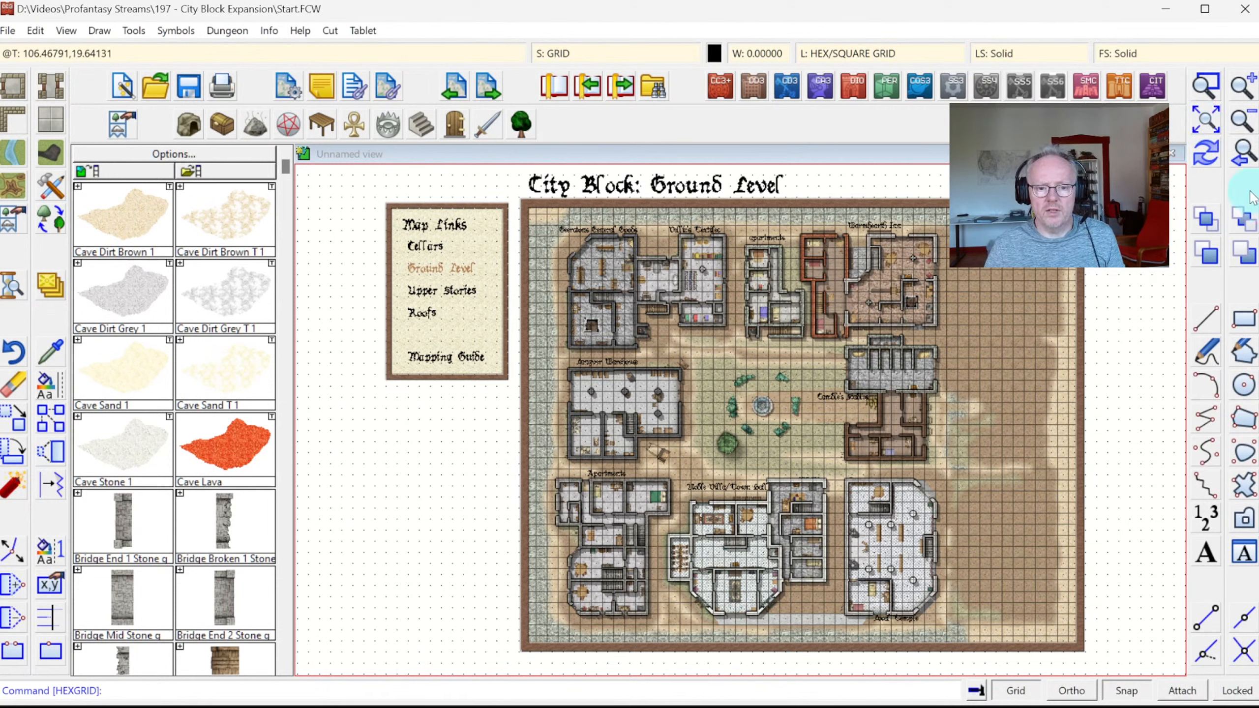
{"action": "left_click", "coordinate": [1193, 84]}
{"action": "left_click", "coordinate": [834, 195]}
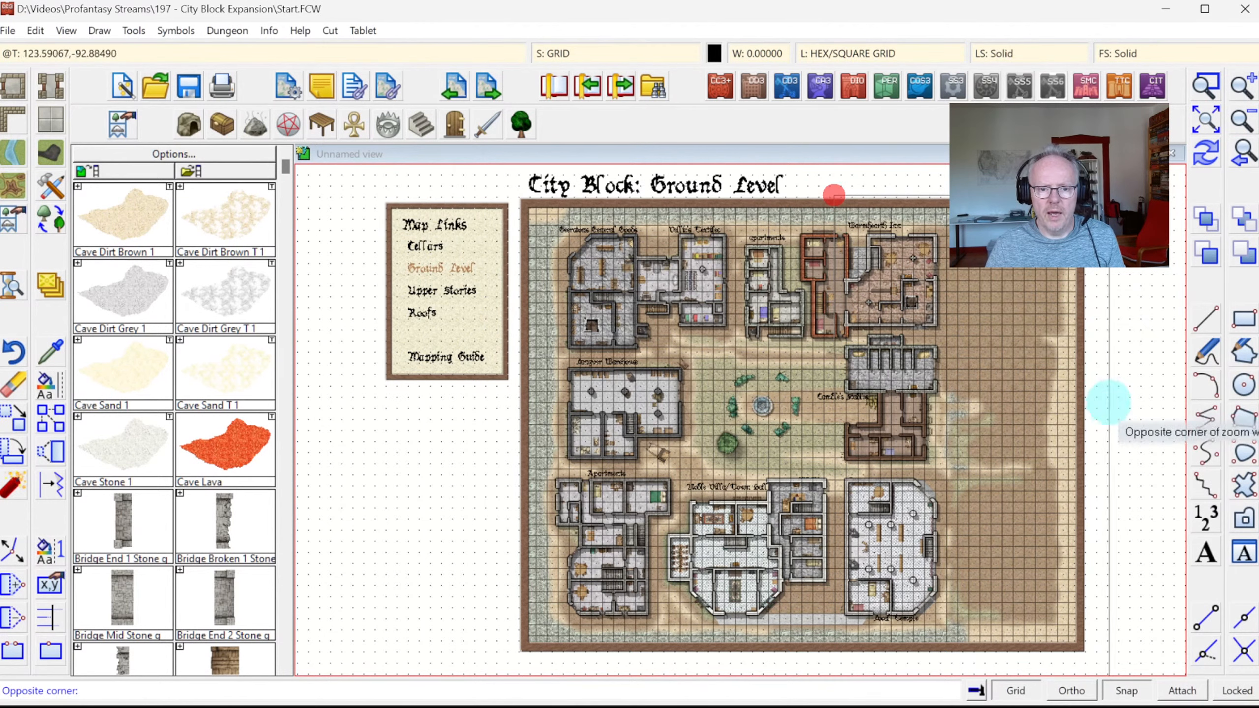
{"action": "left_click", "coordinate": [1108, 403]}
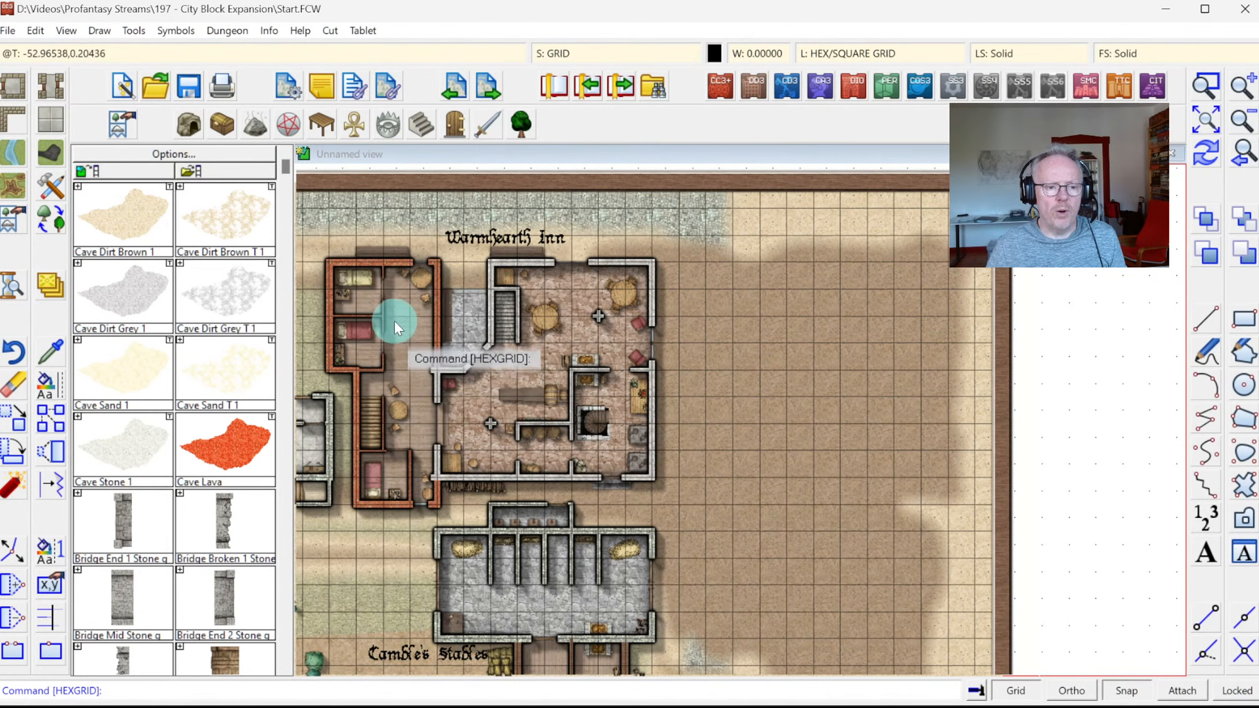
{"action": "left_click", "coordinate": [585, 53]}
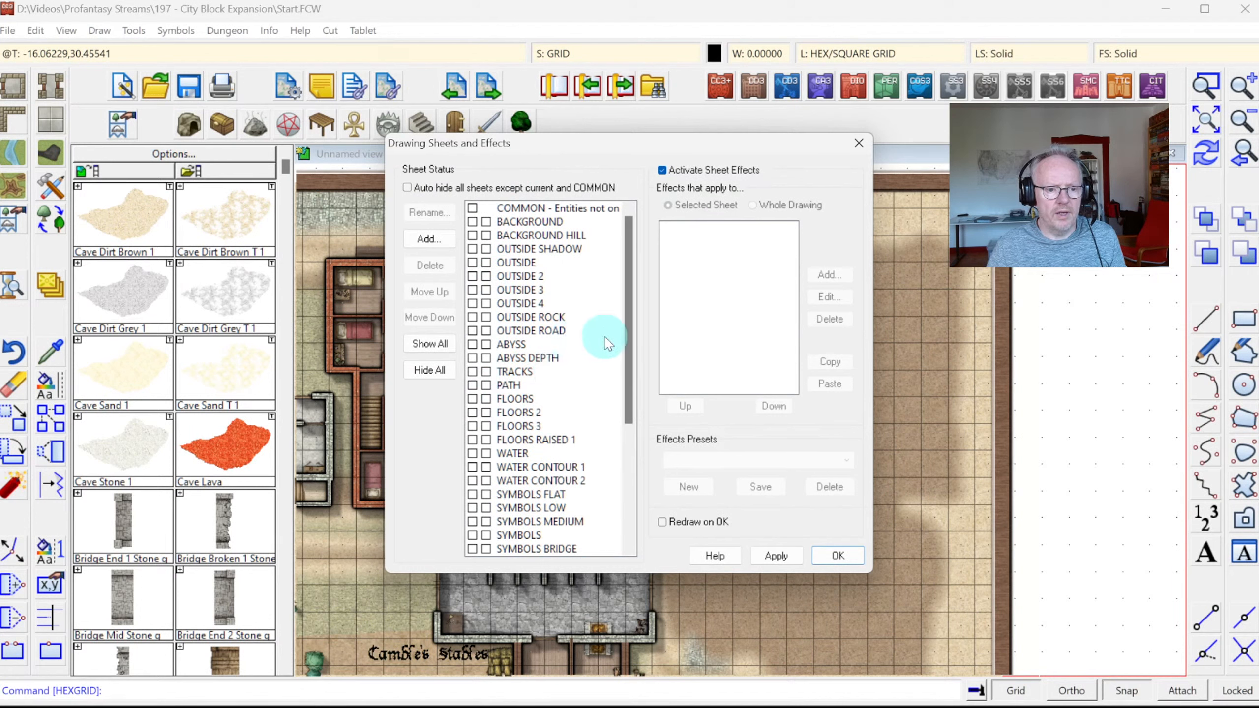
{"action": "mouse_move", "coordinate": [626, 259]}
{"action": "left_mouse_down"}
{"action": "mouse_move", "coordinate": [647, 333]}
{"action": "mouse_move", "coordinate": [629, 317]}
{"action": "left_mouse_up"}
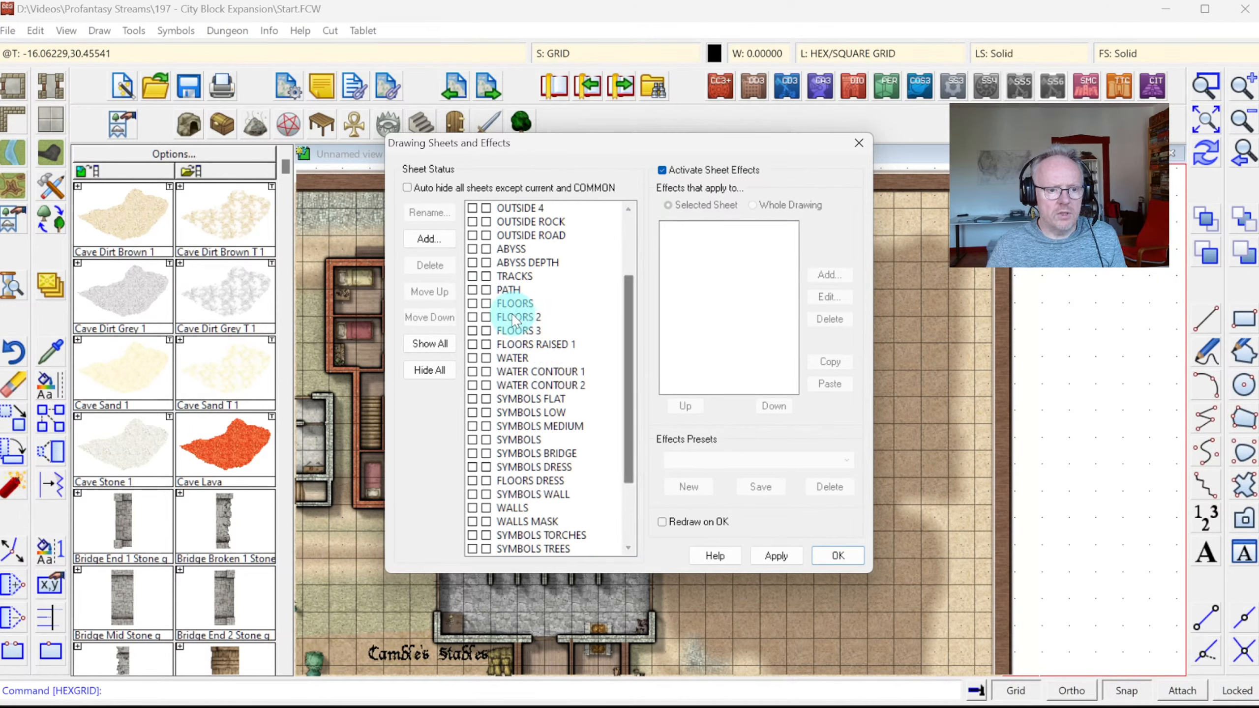
{"action": "left_click", "coordinate": [470, 304]}
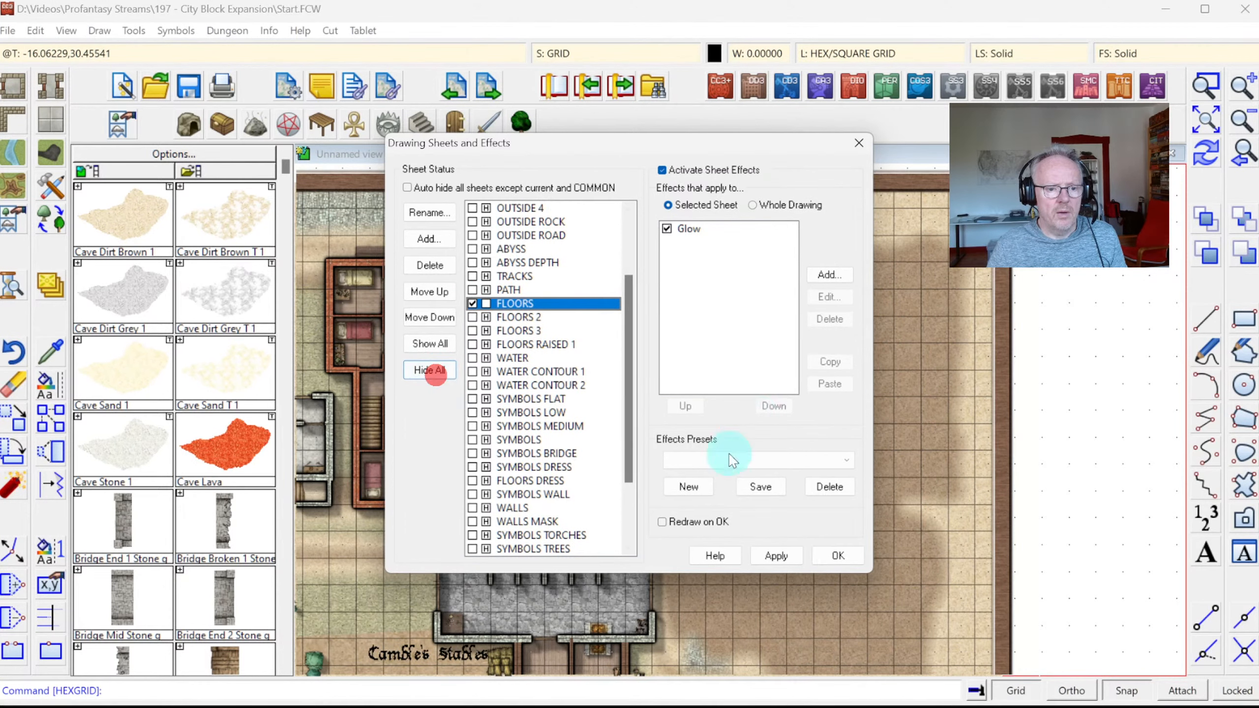
{"action": "left_click", "coordinate": [836, 555]}
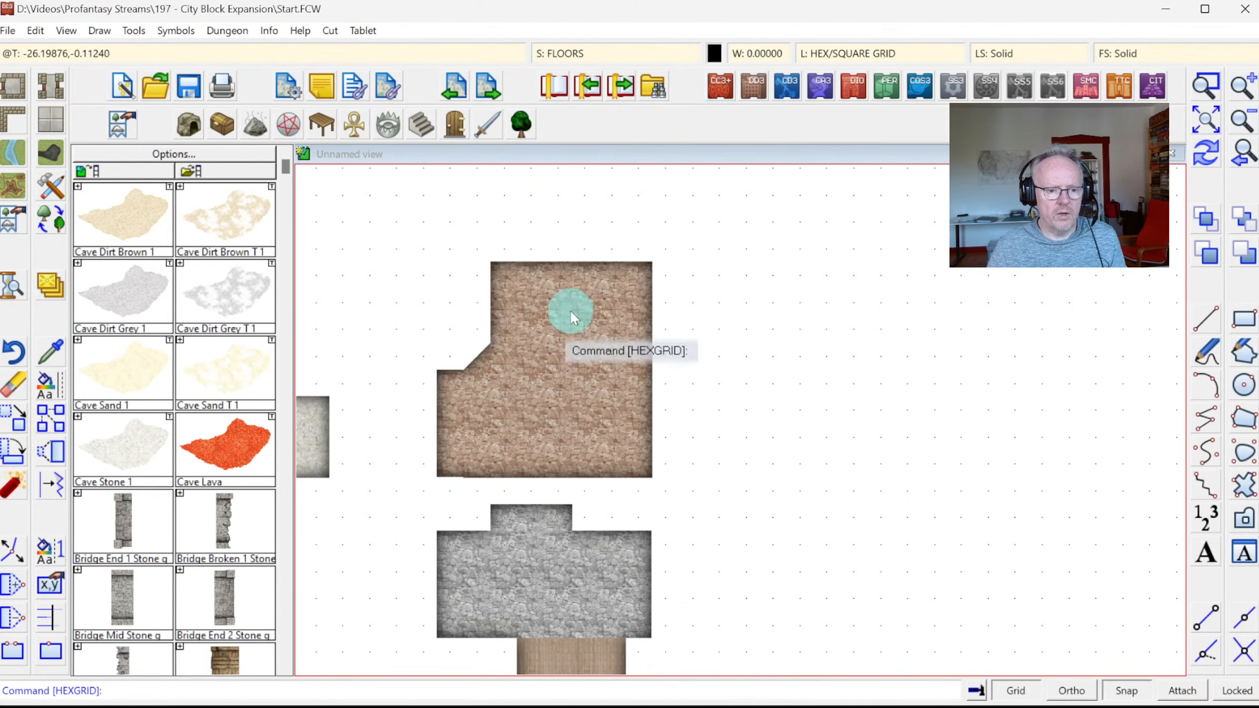
Show the FLOORS 2, FLOORS 3 and FLOORS RAISED 1 sheets in addition to FLOORS
{"action": "left_click", "coordinate": [564, 52]}
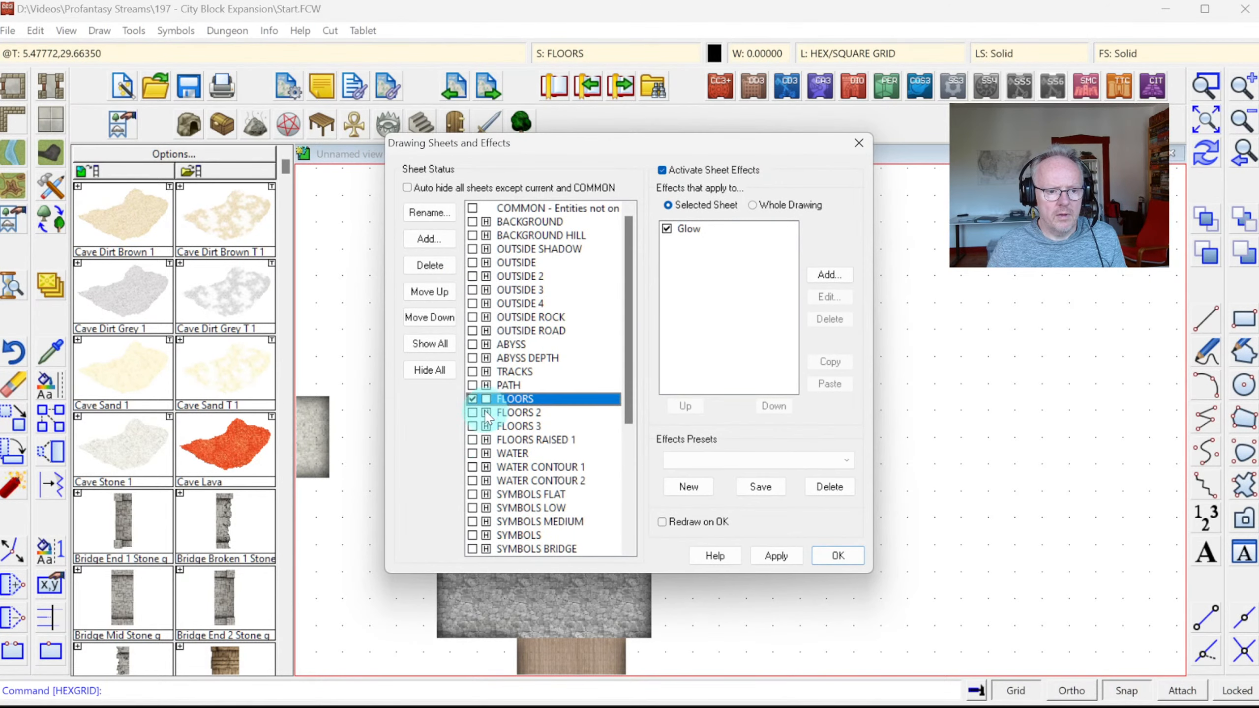
{"action": "left_click", "coordinate": [486, 412]}
{"action": "left_click", "coordinate": [486, 425]}
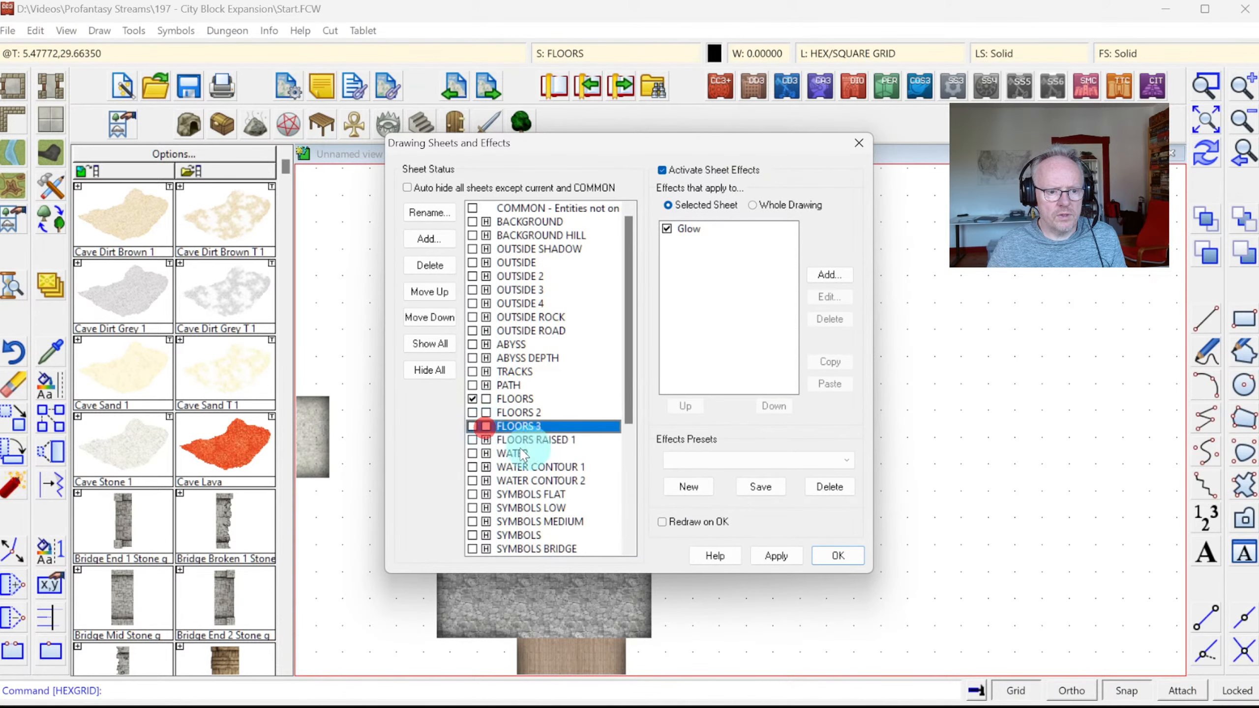
{"action": "left_click", "coordinate": [486, 439]}
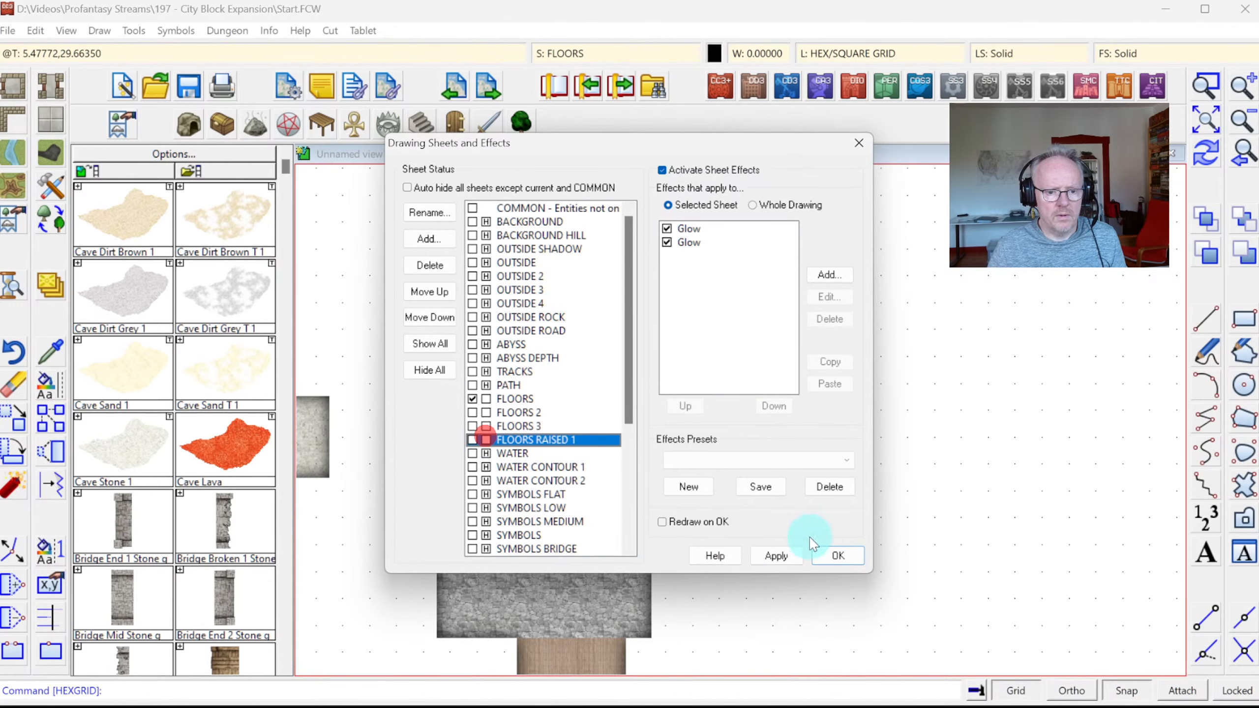
{"action": "left_click", "coordinate": [837, 555]}
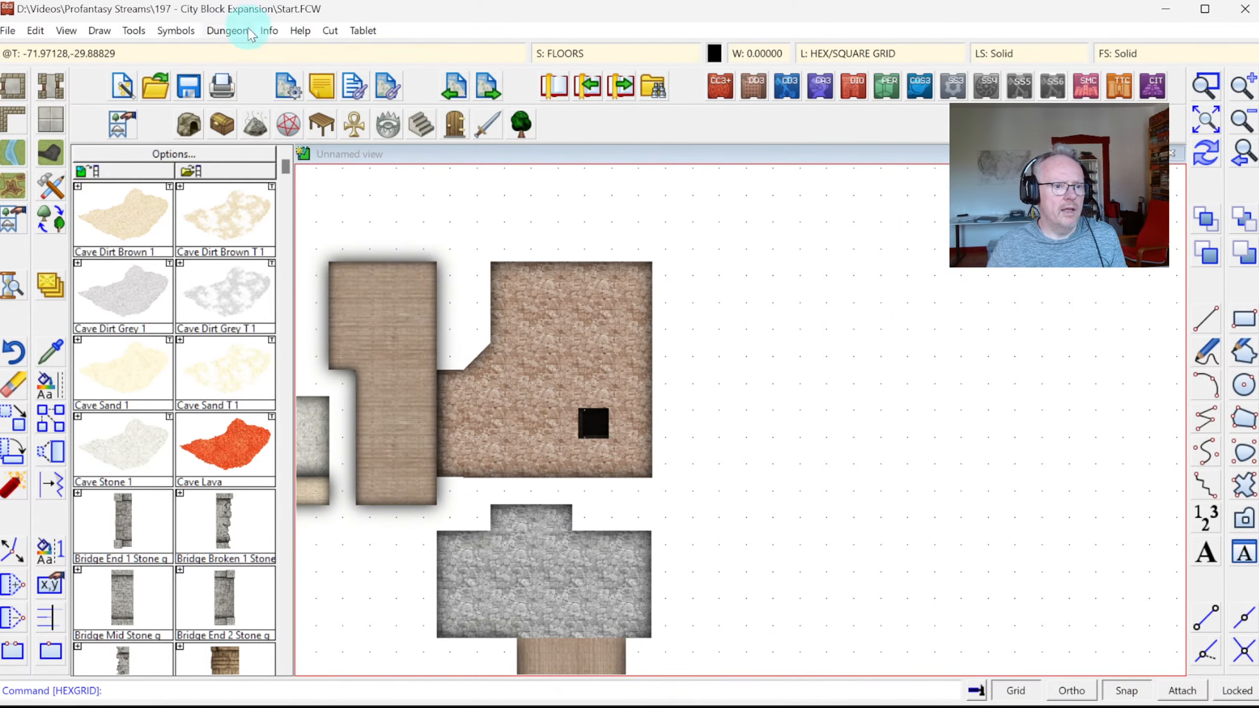
List the entity properties of the wooden floor polygon in the western wing of Warmhearth Inn
{"action": "left_click", "coordinate": [269, 31]}
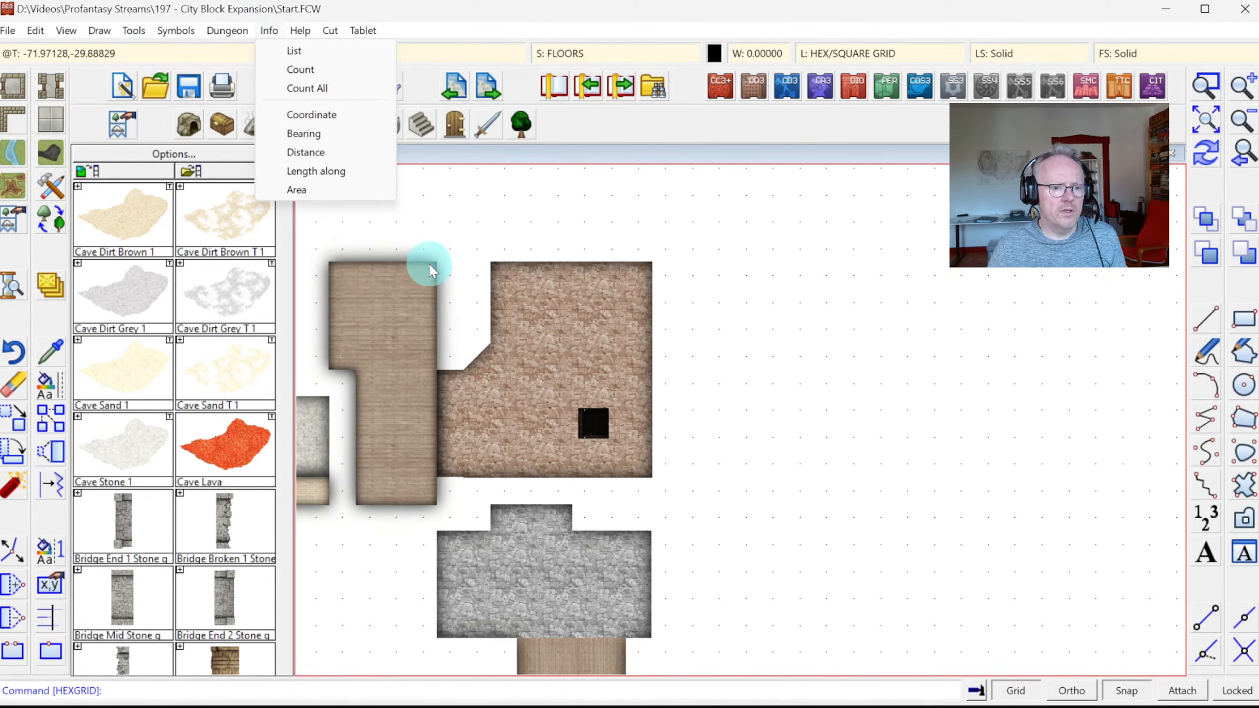
{"action": "left_click", "coordinate": [311, 49]}
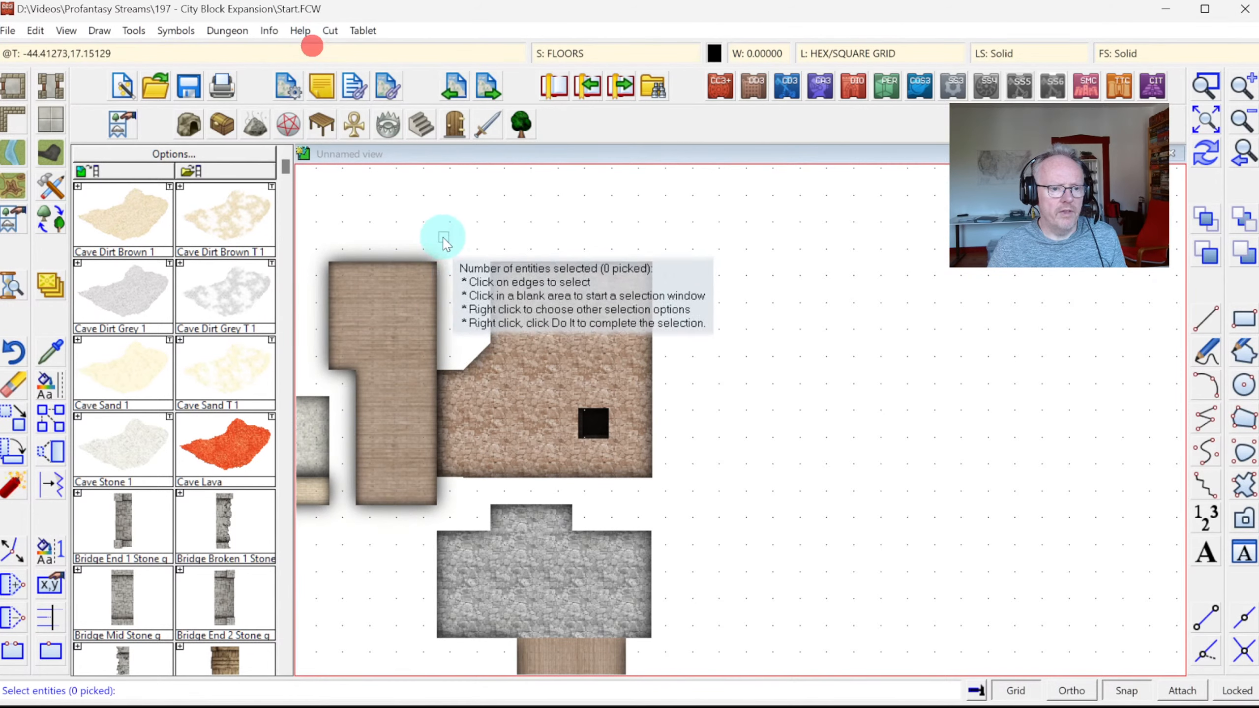
{"action": "left_click", "coordinate": [267, 30]}
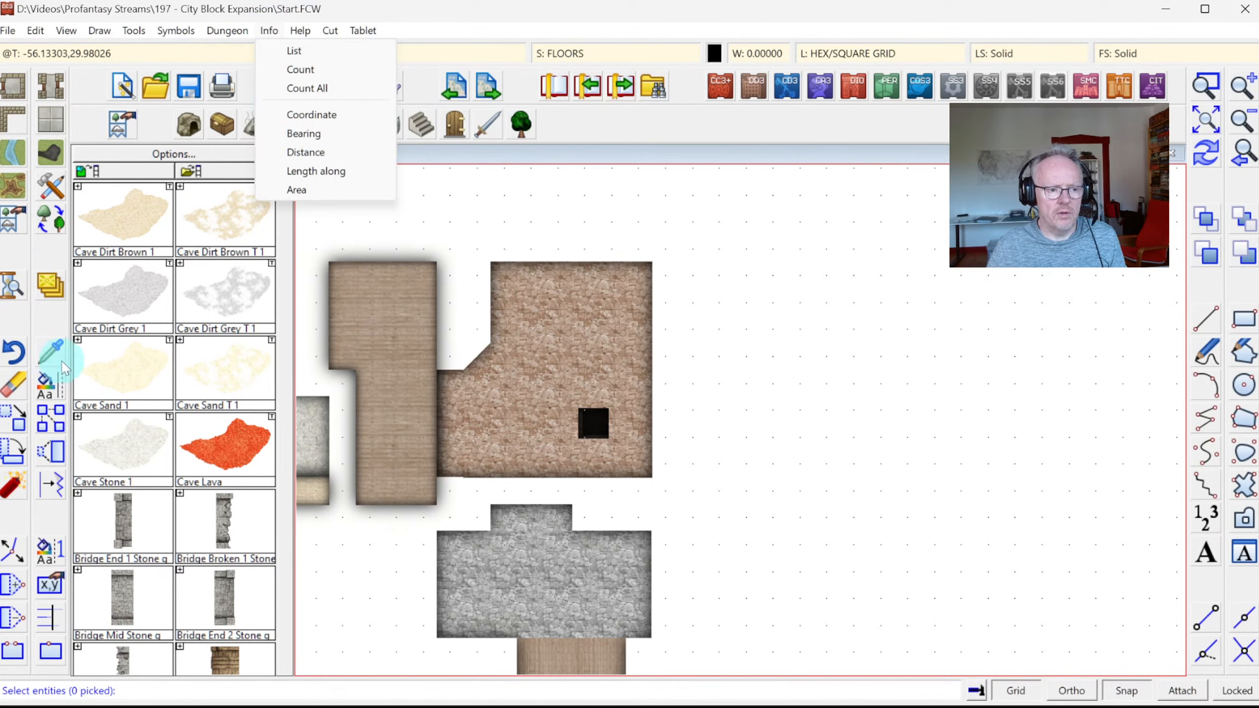
{"action": "left_click", "coordinate": [405, 261]}
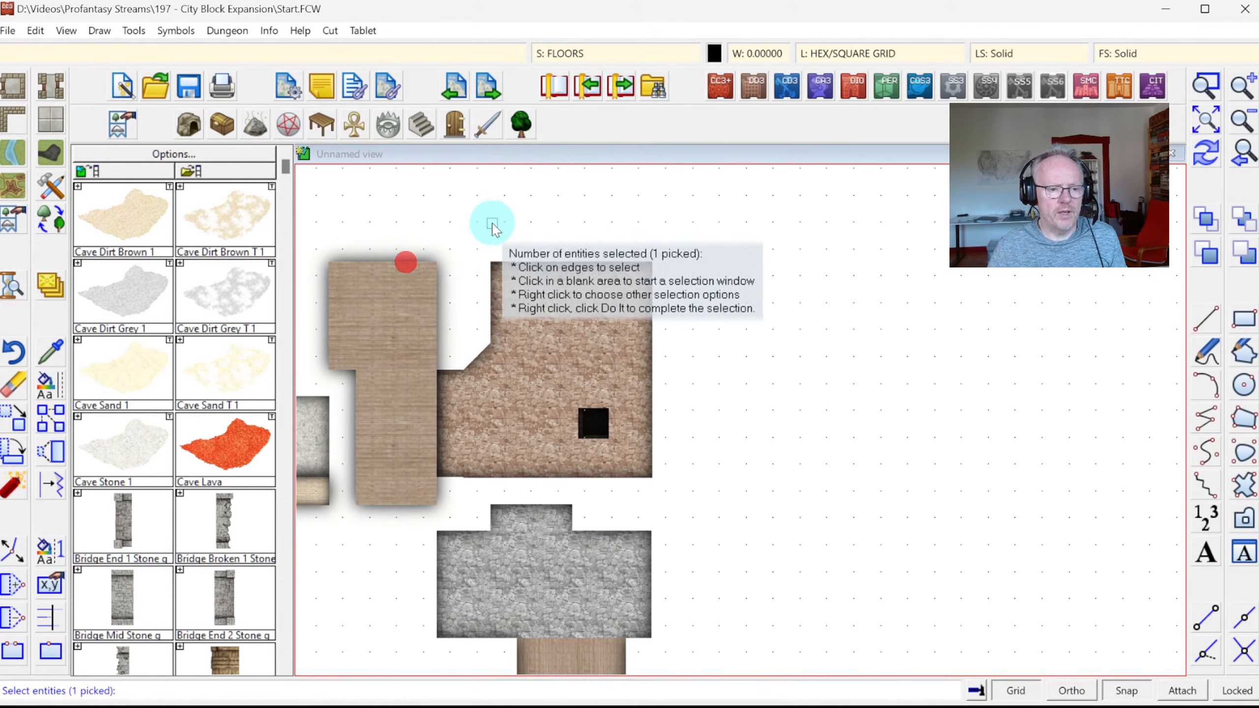
{"action": "key", "text": "d"}
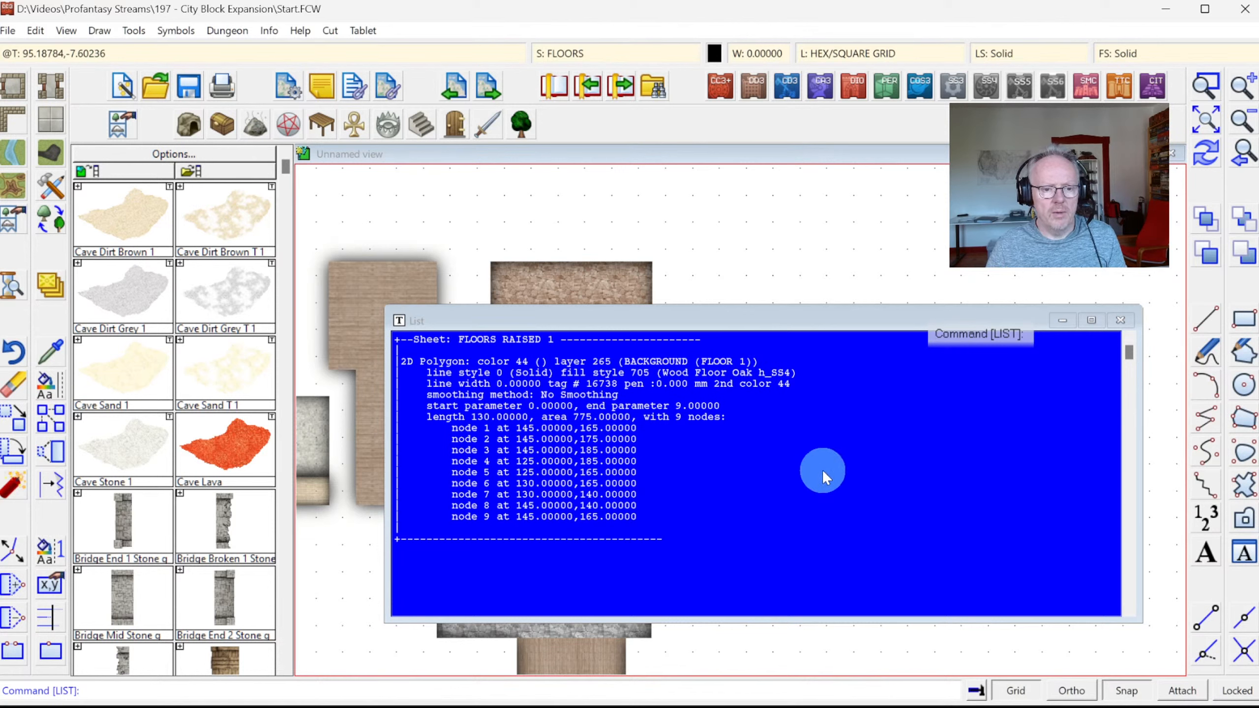
{"action": "left_click", "coordinate": [775, 453]}
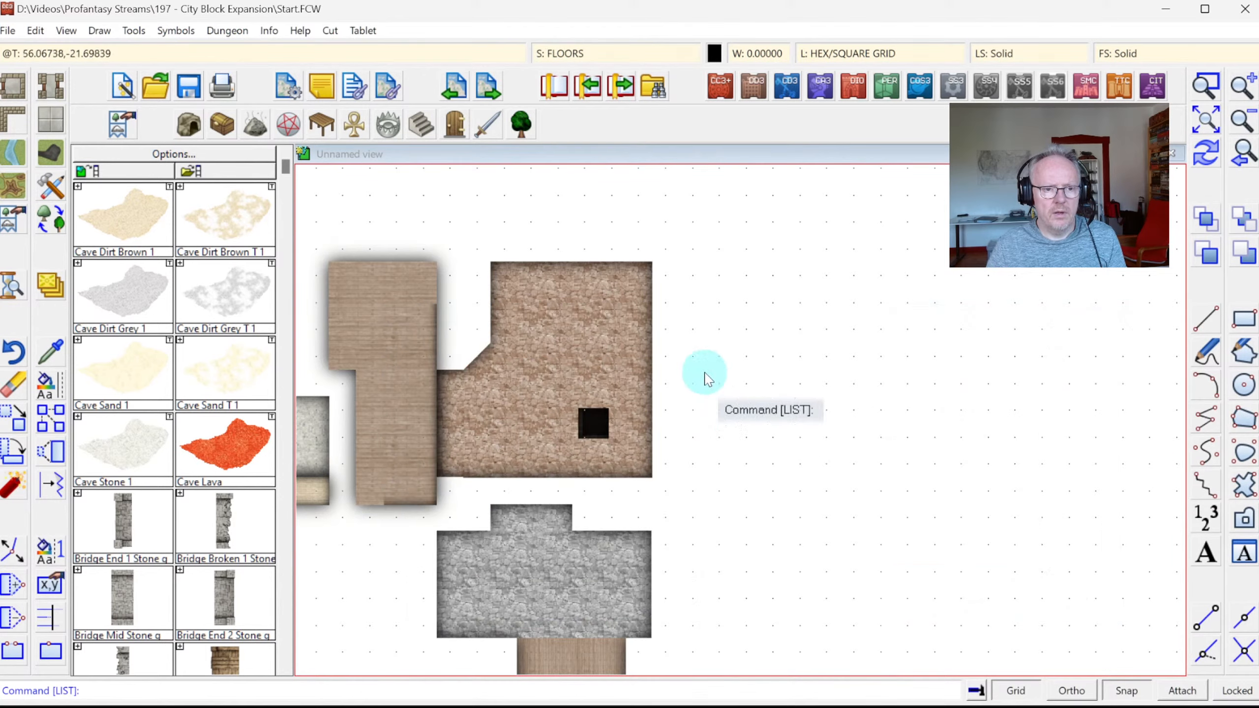
Make WALLS the current sheet and hide the FLOORS, FLOORS 2, FLOORS 3 and FLOORS RAISED 1 sheets
{"action": "left_click", "coordinate": [555, 53]}
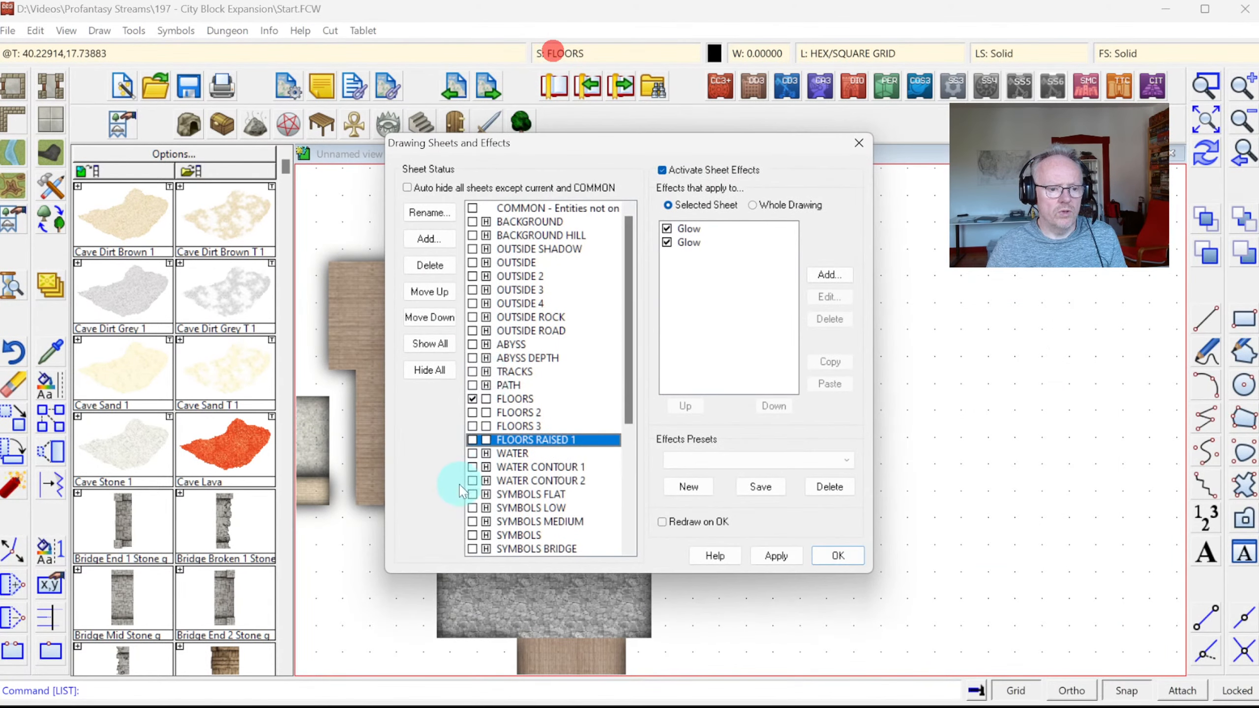
{"action": "scroll", "coordinate": [471, 479], "scroll_direction": "down", "scroll_amount": 4}
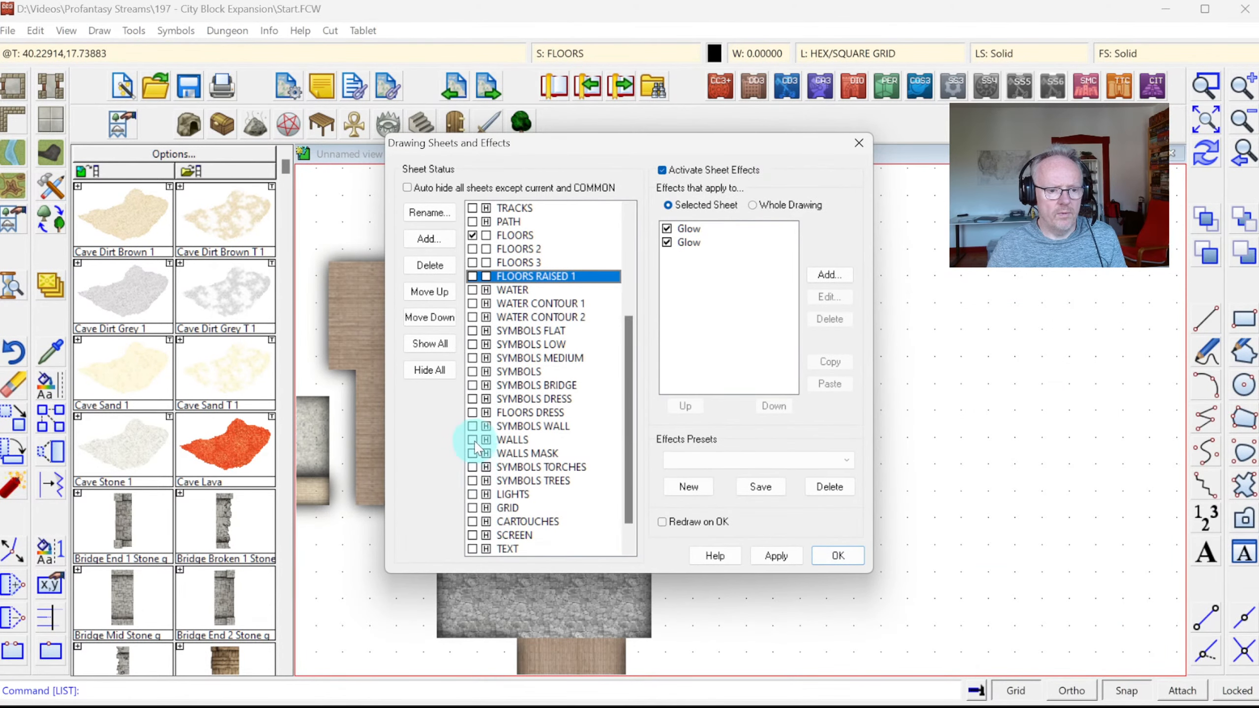
{"action": "left_click", "coordinate": [471, 441]}
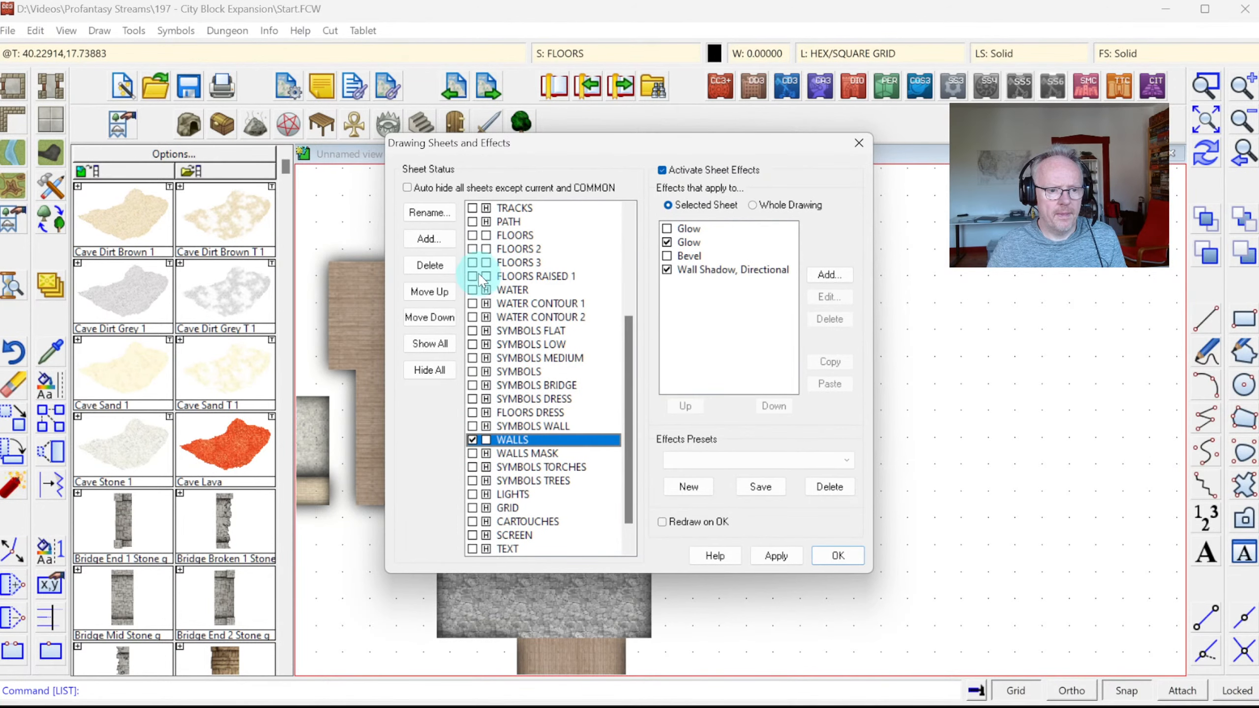
{"action": "left_click", "coordinate": [487, 276]}
{"action": "left_click", "coordinate": [486, 262]}
{"action": "left_click", "coordinate": [487, 249]}
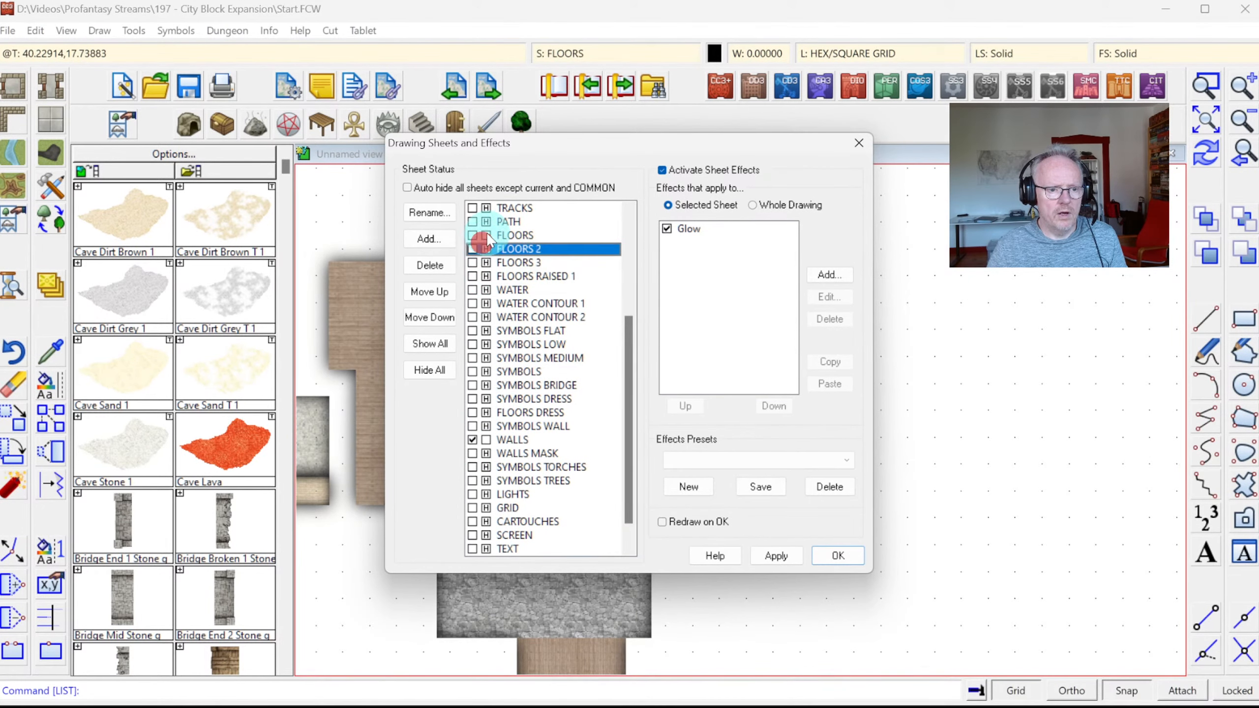
{"action": "left_click", "coordinate": [486, 235]}
{"action": "left_click", "coordinate": [836, 556]}
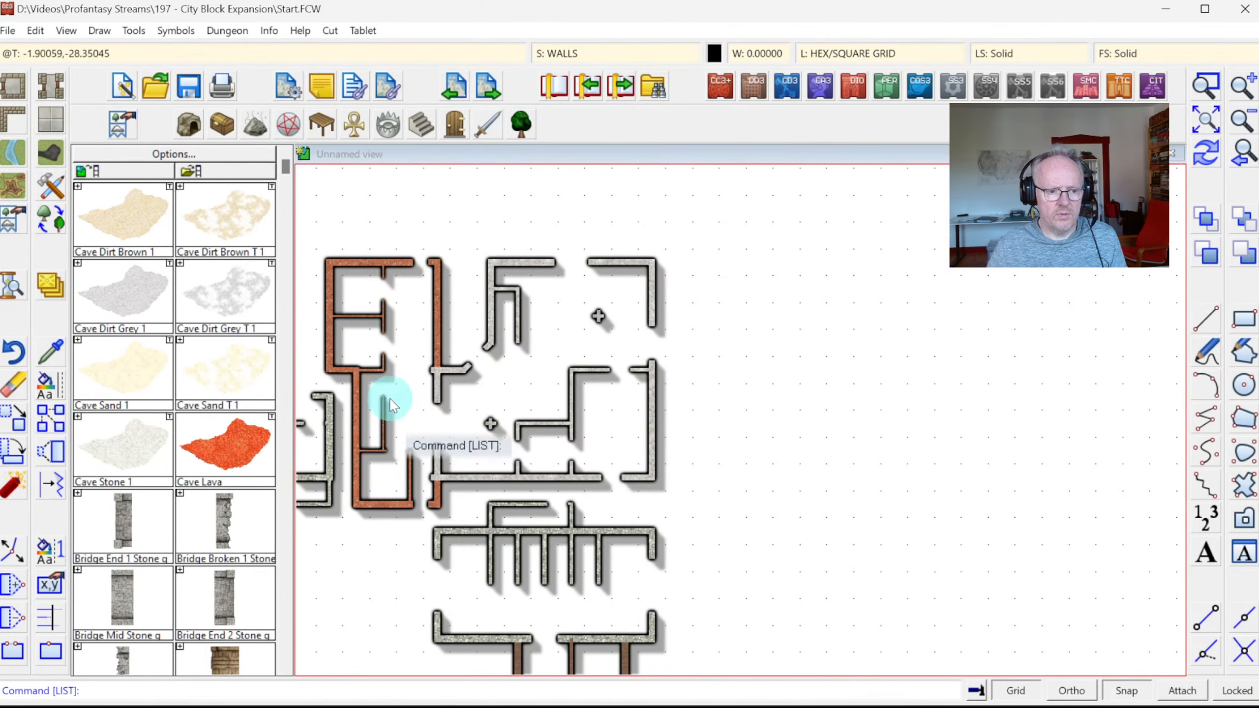
List the entity properties of the red brick outer wall around the inn's western wing
{"action": "left_click", "coordinate": [268, 31]}
{"action": "left_click", "coordinate": [287, 52]}
{"action": "left_click", "coordinate": [370, 258]}
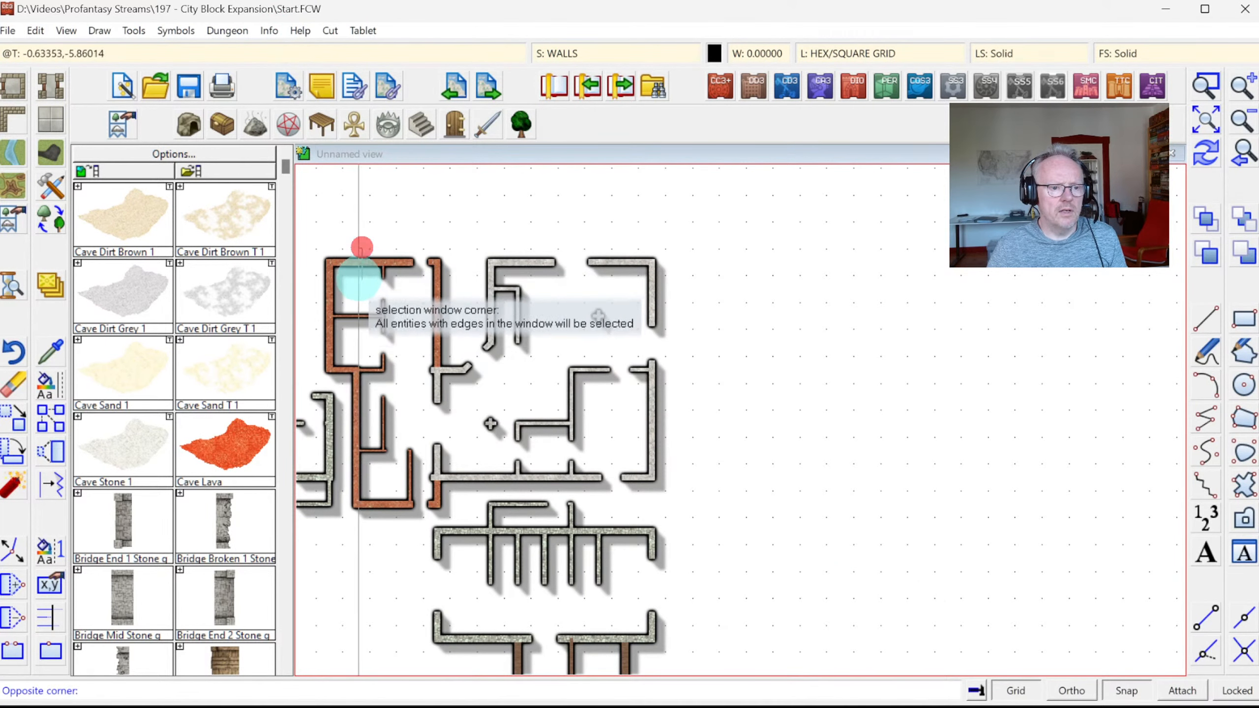
{"action": "left_click", "coordinate": [516, 204]}
{"action": "right_click", "coordinate": [520, 200]}
{"action": "left_click", "coordinate": [521, 204]}
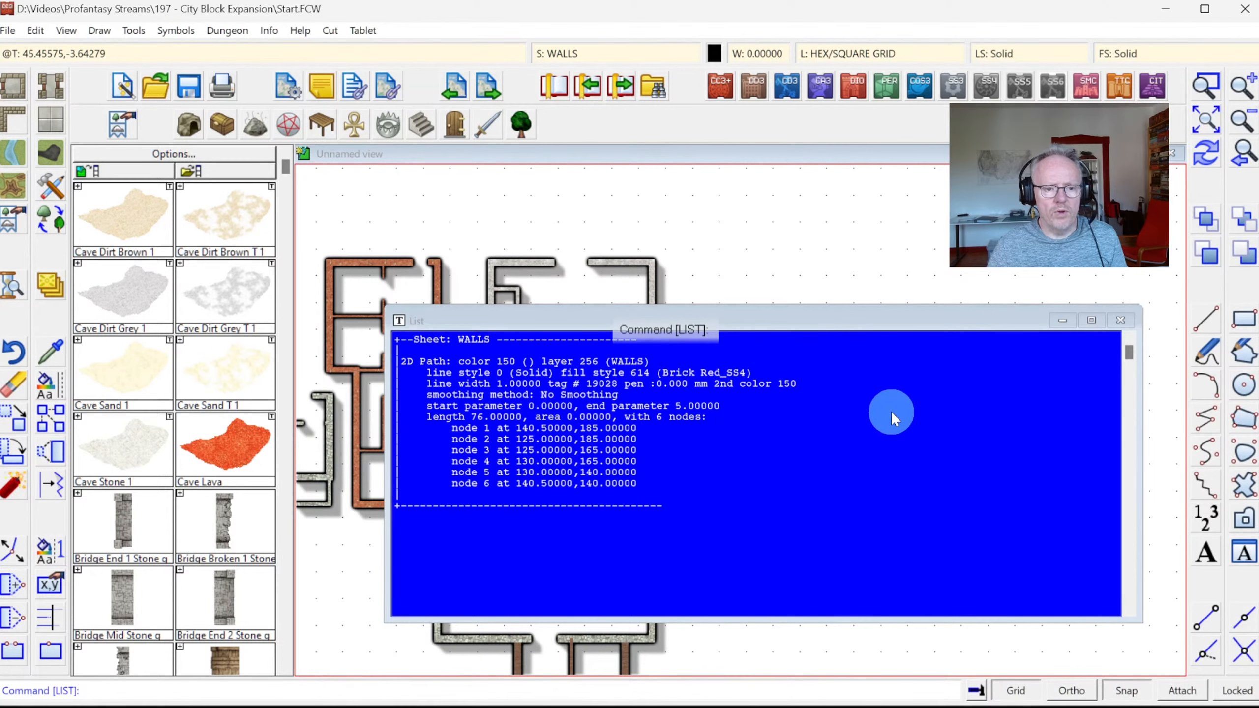
{"action": "left_click", "coordinate": [1052, 394]}
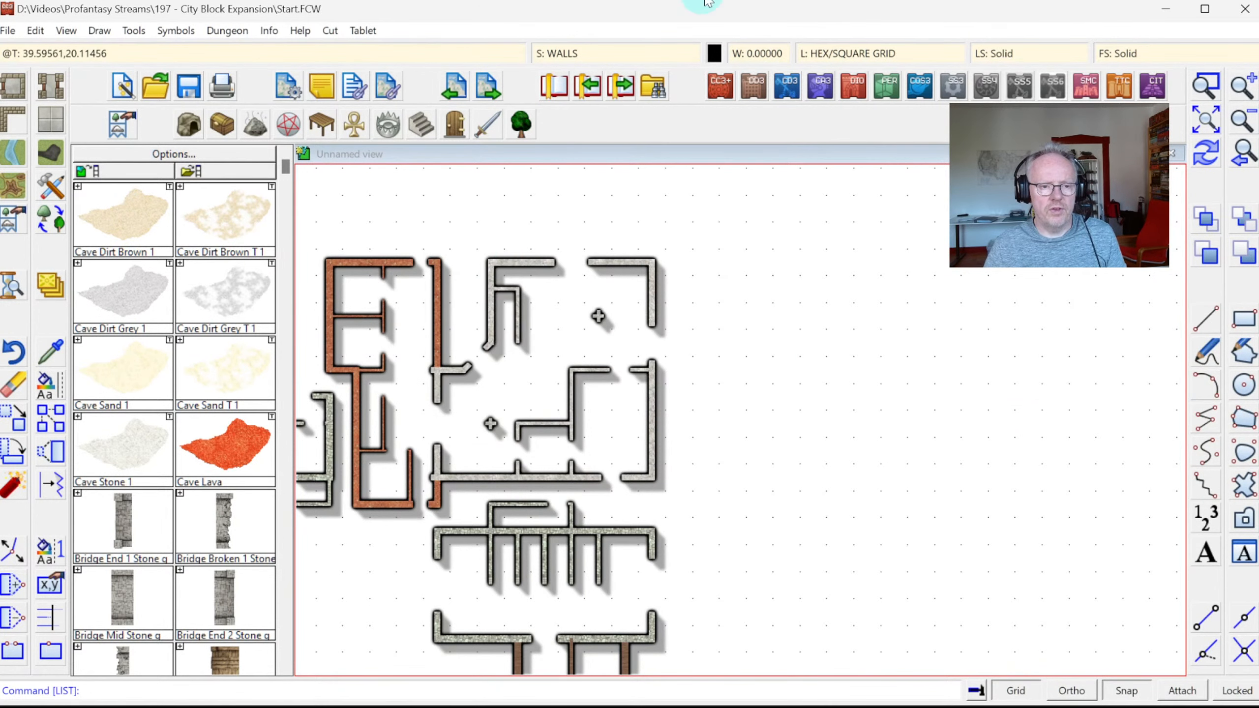
Show the FLOORS and FLOORS RAISED 1 sheets and match the current drawing properties and sheet to the inn's wooden floor
{"action": "left_click", "coordinate": [556, 82]}
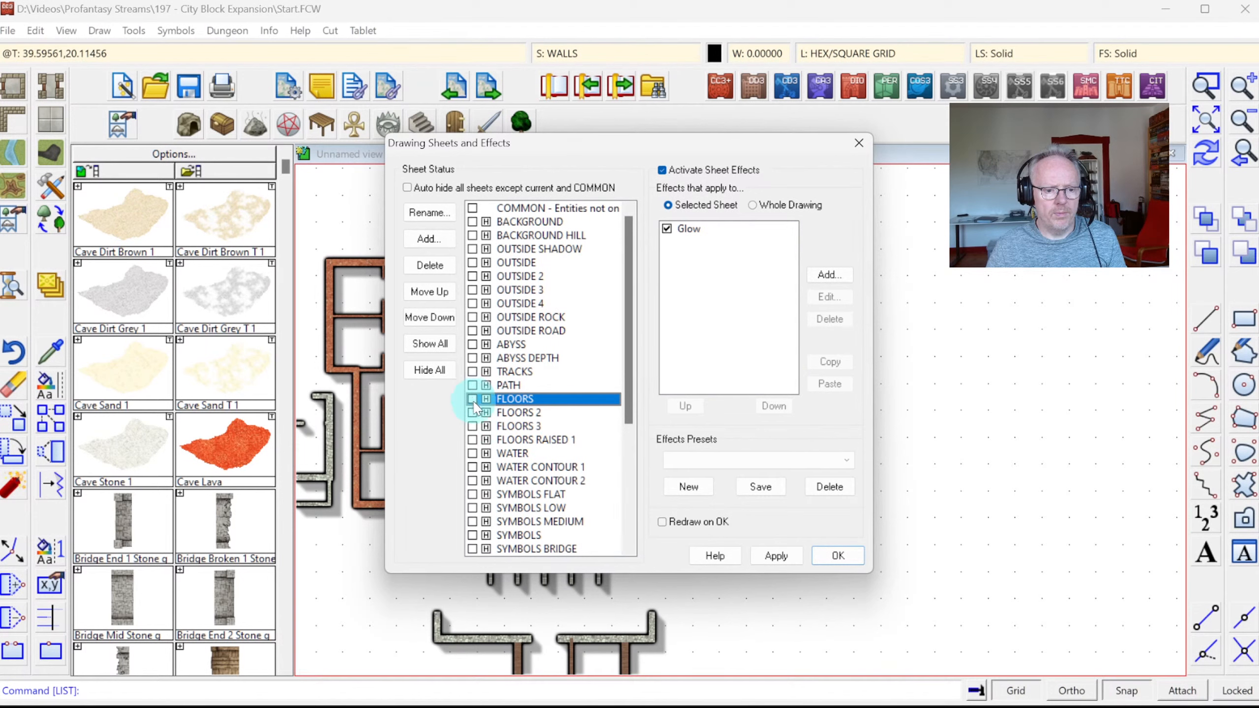
{"action": "left_click", "coordinate": [487, 400]}
{"action": "left_click", "coordinate": [480, 439]}
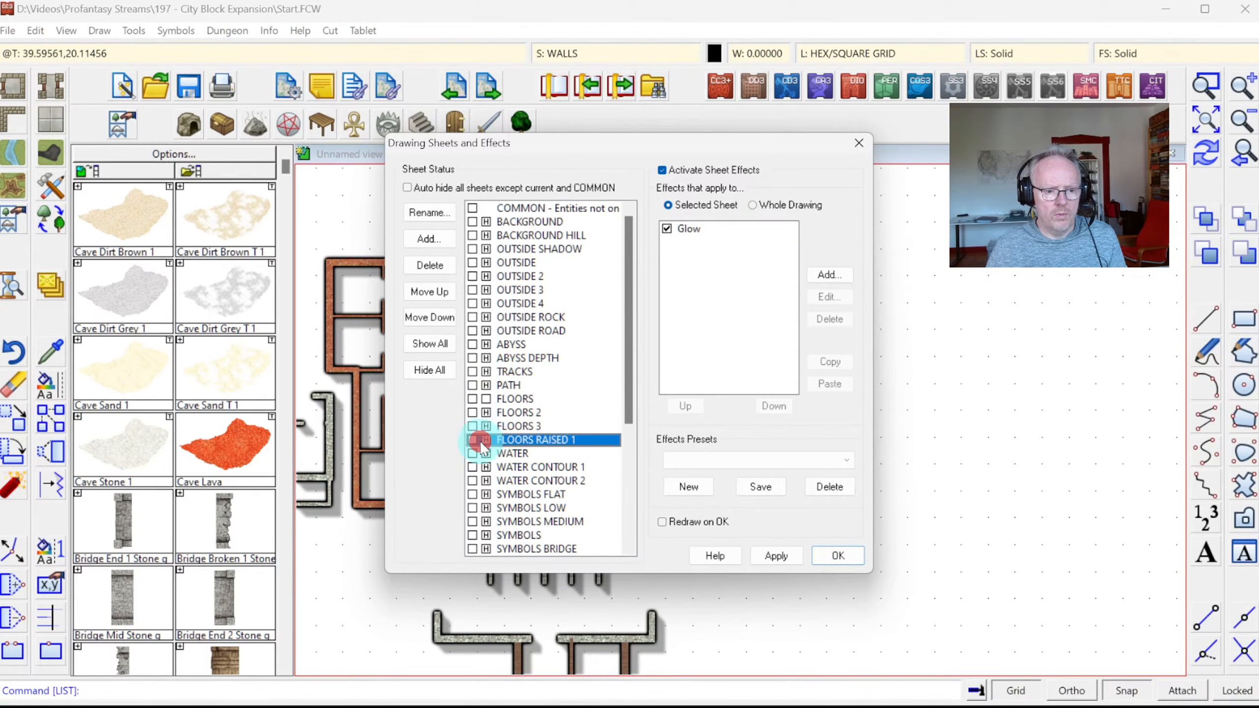
{"action": "left_click", "coordinate": [837, 555]}
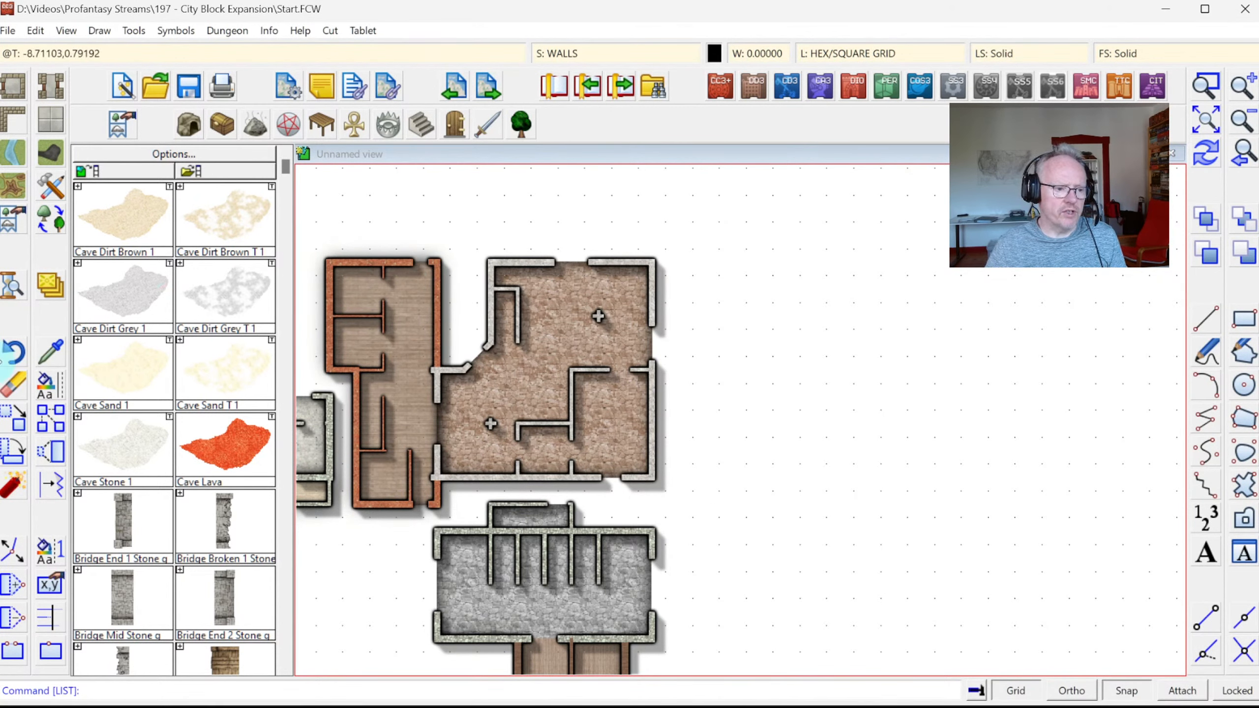
{"action": "left_click", "coordinate": [48, 354]}
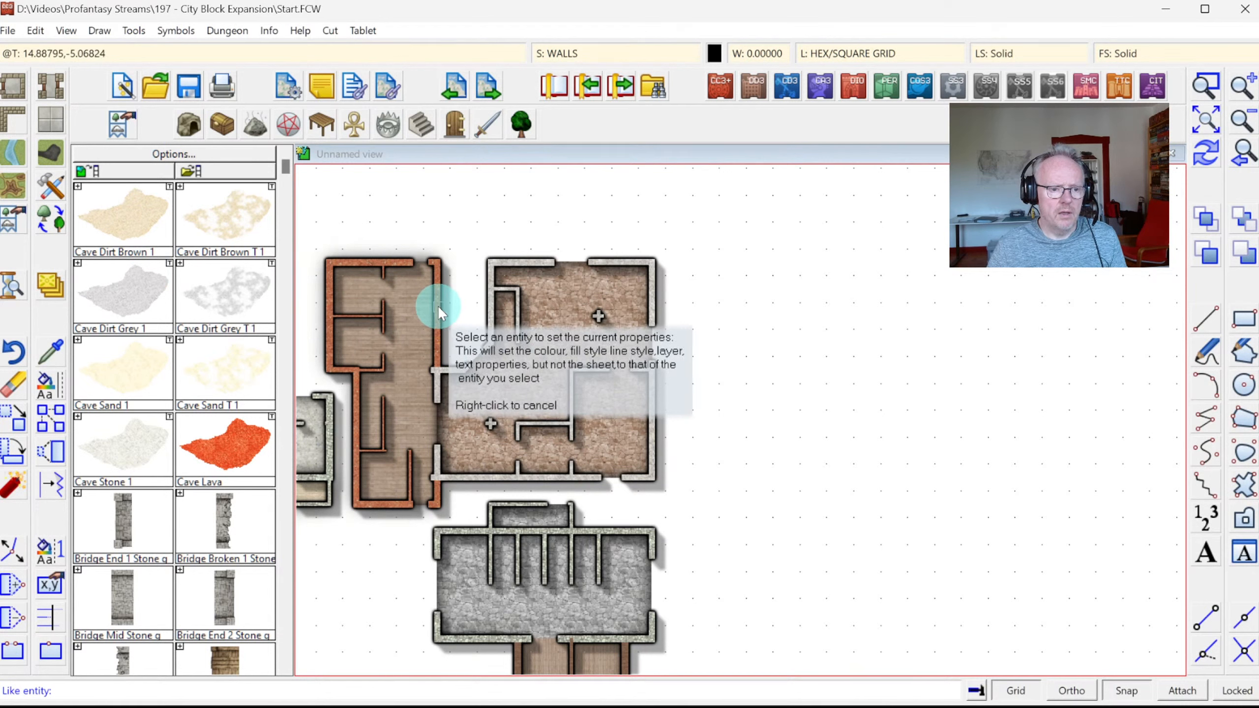
{"action": "left_click", "coordinate": [437, 306]}
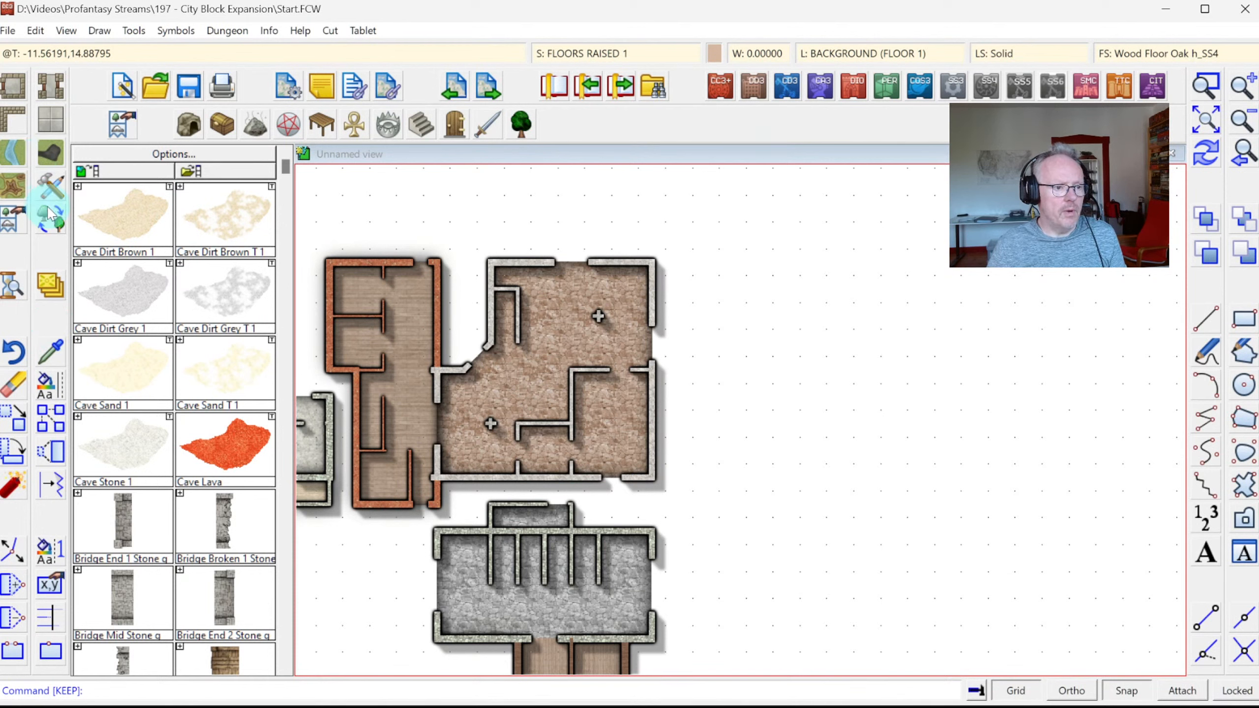
Bring up the advanced custom drawing tool settings and select the Room, Default Wood tool as the base
{"action": "left_click", "coordinate": [13, 90]}
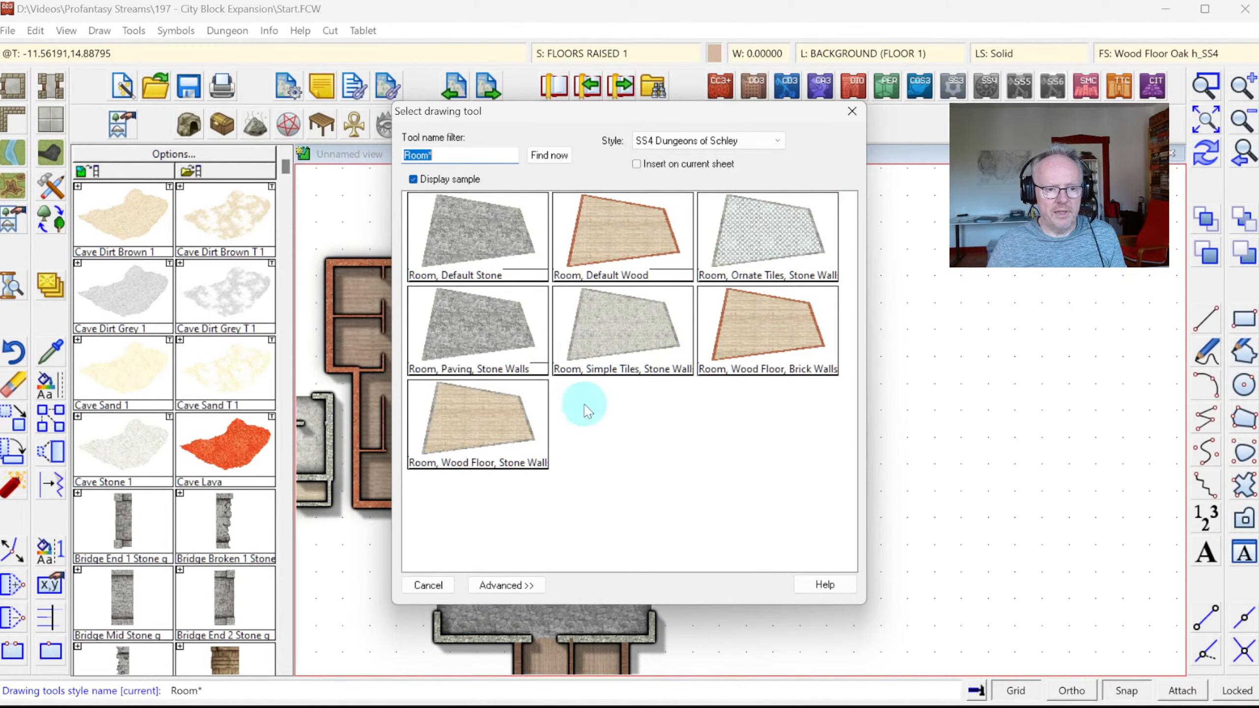
{"action": "left_click", "coordinate": [502, 582]}
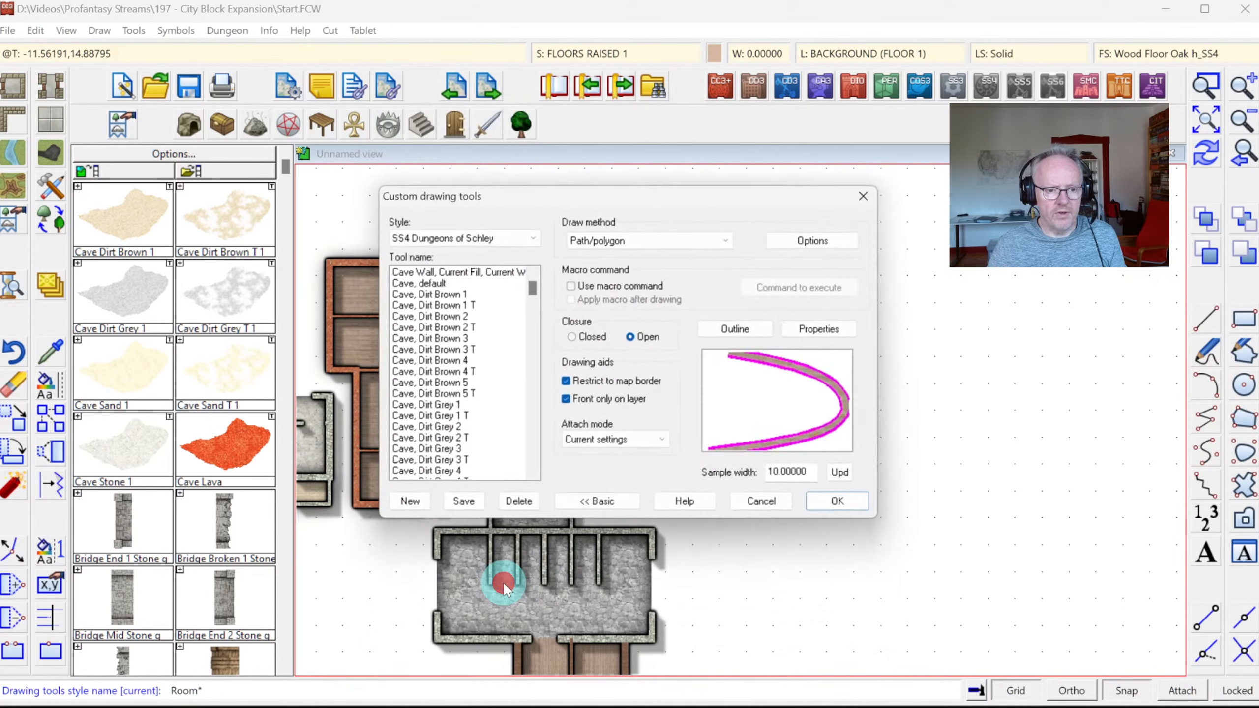
{"action": "left_click_drag", "start_coordinate": [532, 293], "coordinate": [521, 352]}
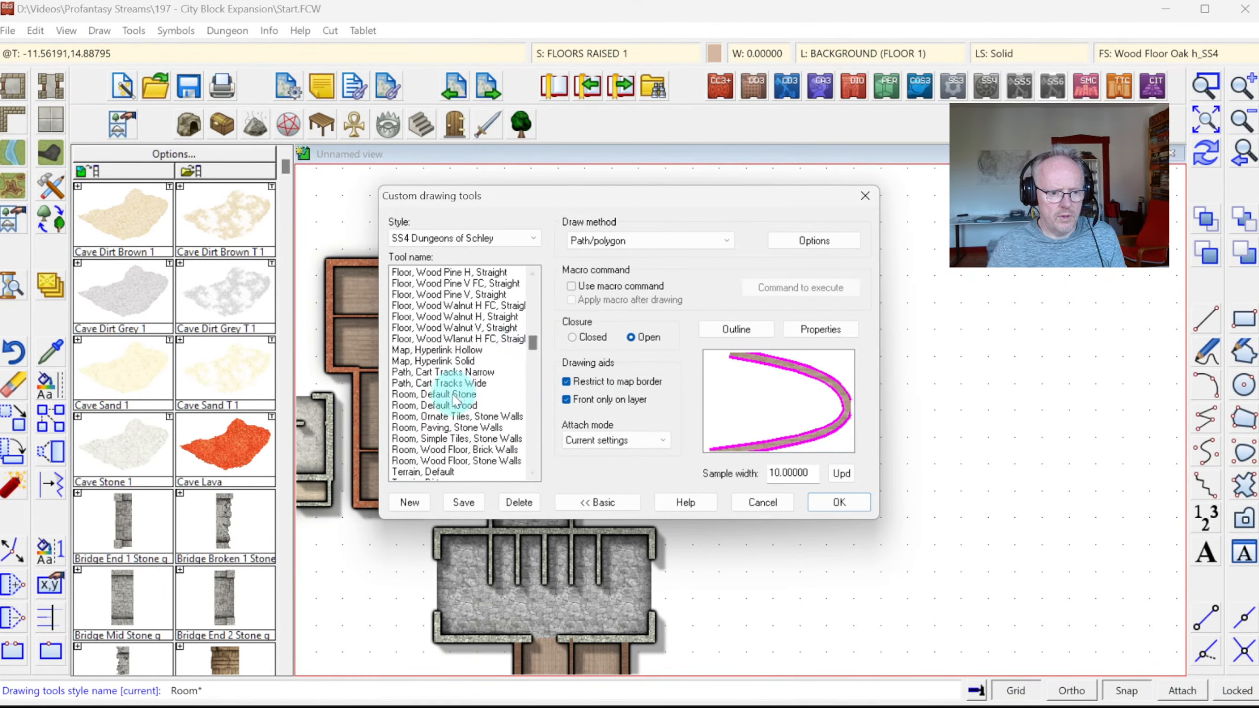
{"action": "left_click", "coordinate": [441, 394]}
{"action": "left_click", "coordinate": [438, 405]}
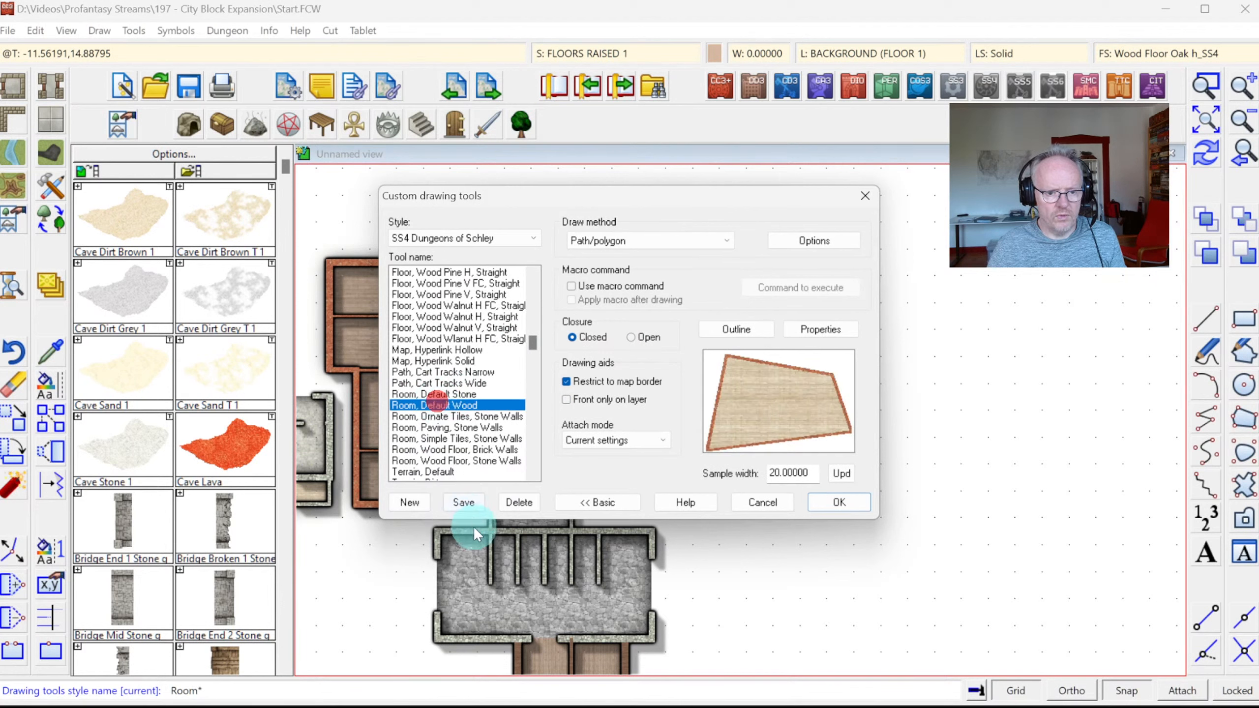
{"action": "left_click", "coordinate": [799, 333]}
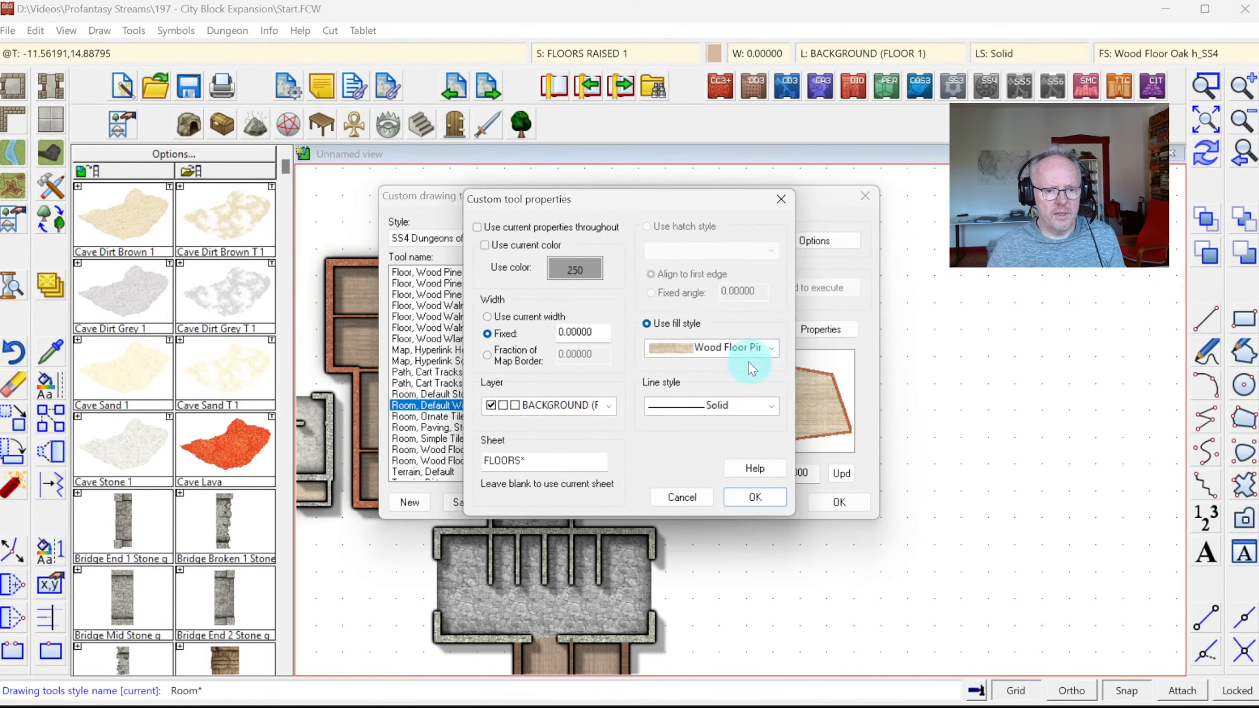
{"action": "left_click", "coordinate": [776, 347]}
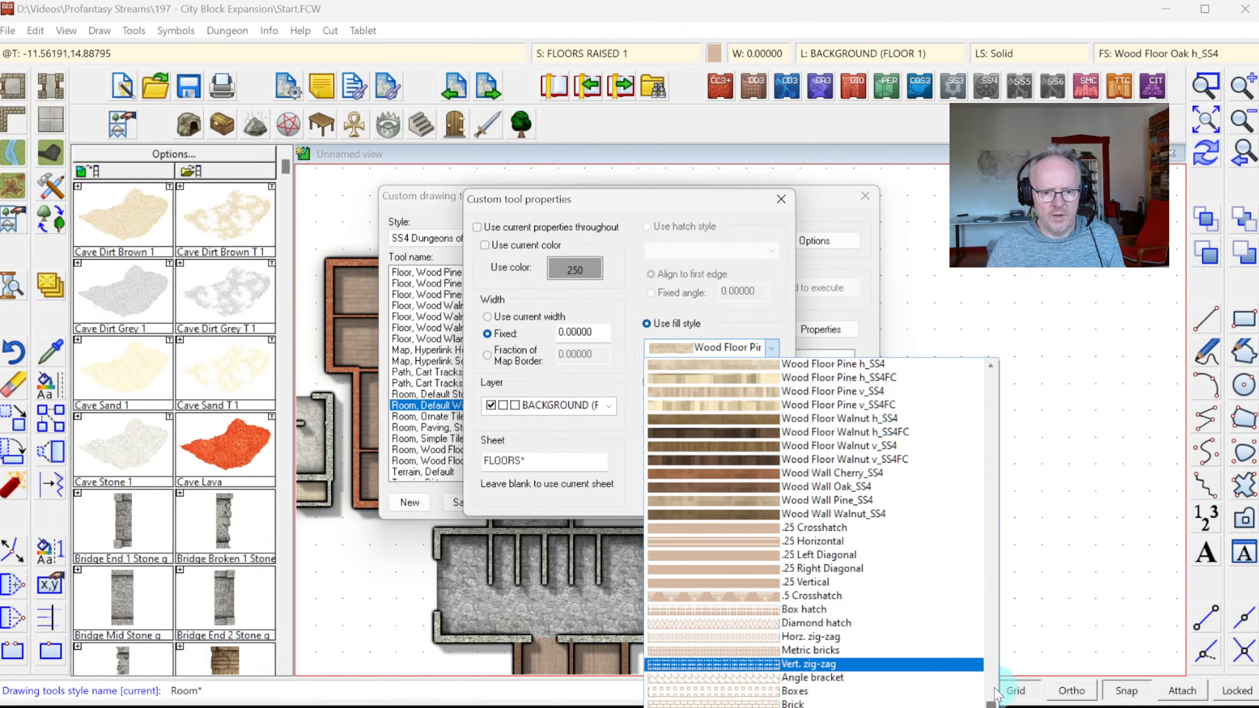
{"action": "scroll", "coordinate": [999, 699], "scroll_direction": "up", "scroll_amount": 2}
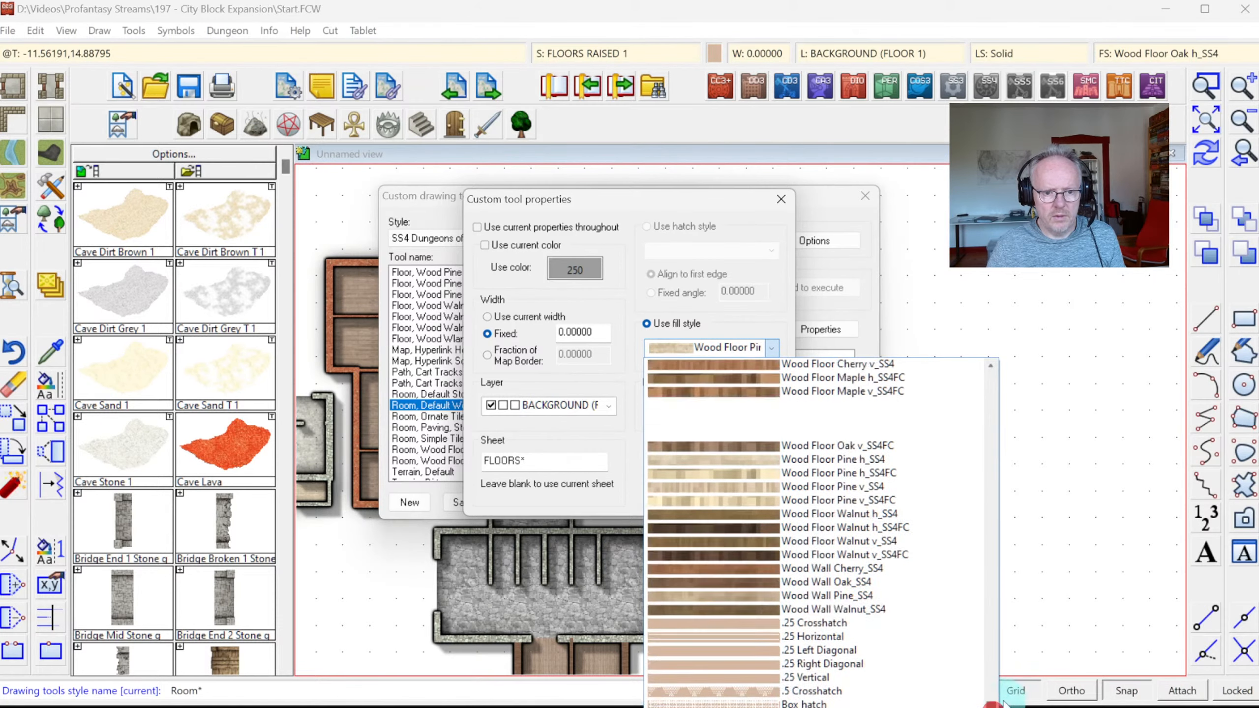
{"action": "scroll", "coordinate": [1002, 703], "scroll_direction": "up", "scroll_amount": 5}
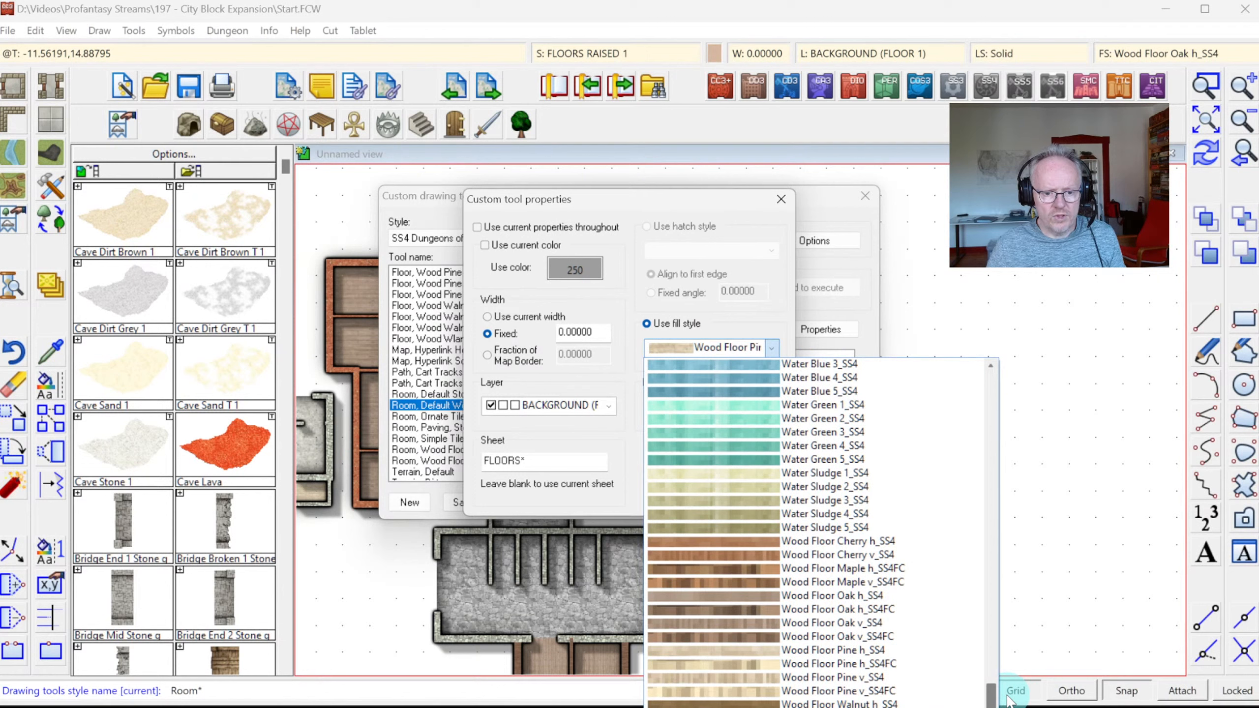
{"action": "scroll", "coordinate": [1008, 699], "scroll_direction": "down", "scroll_amount": 1}
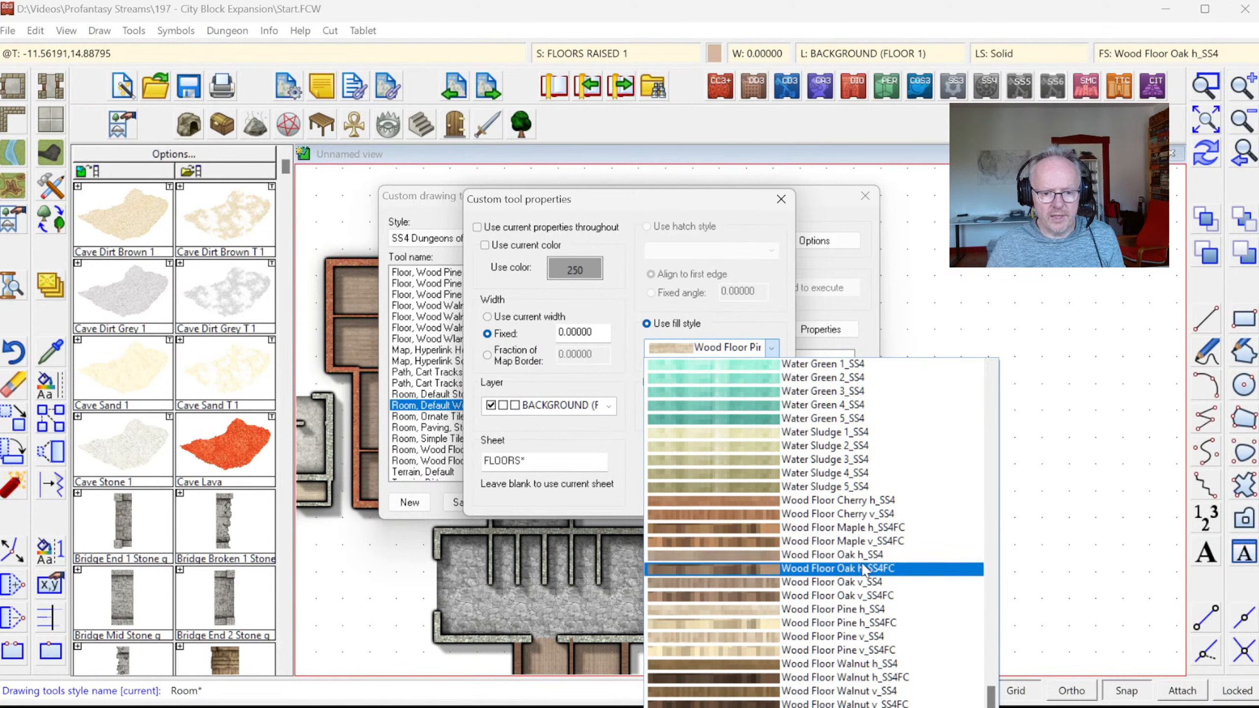
{"action": "left_click", "coordinate": [652, 217]}
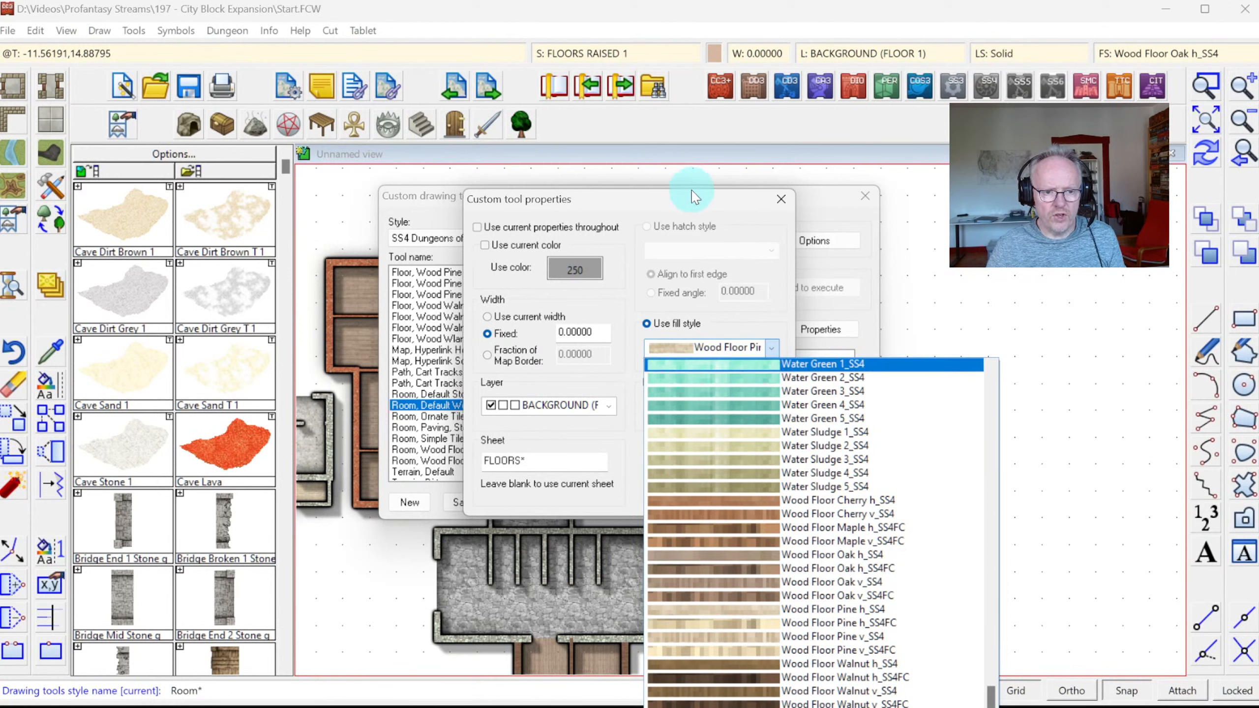
{"action": "left_click", "coordinate": [667, 203]}
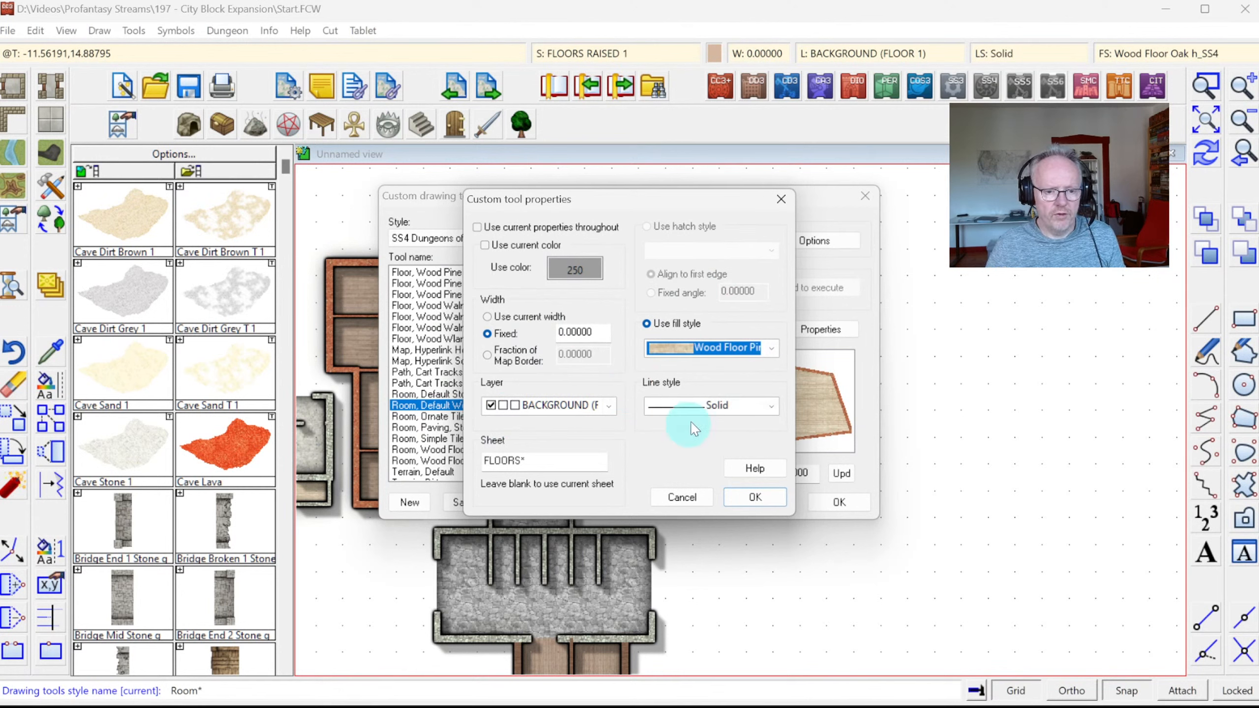
{"action": "left_click", "coordinate": [682, 497]}
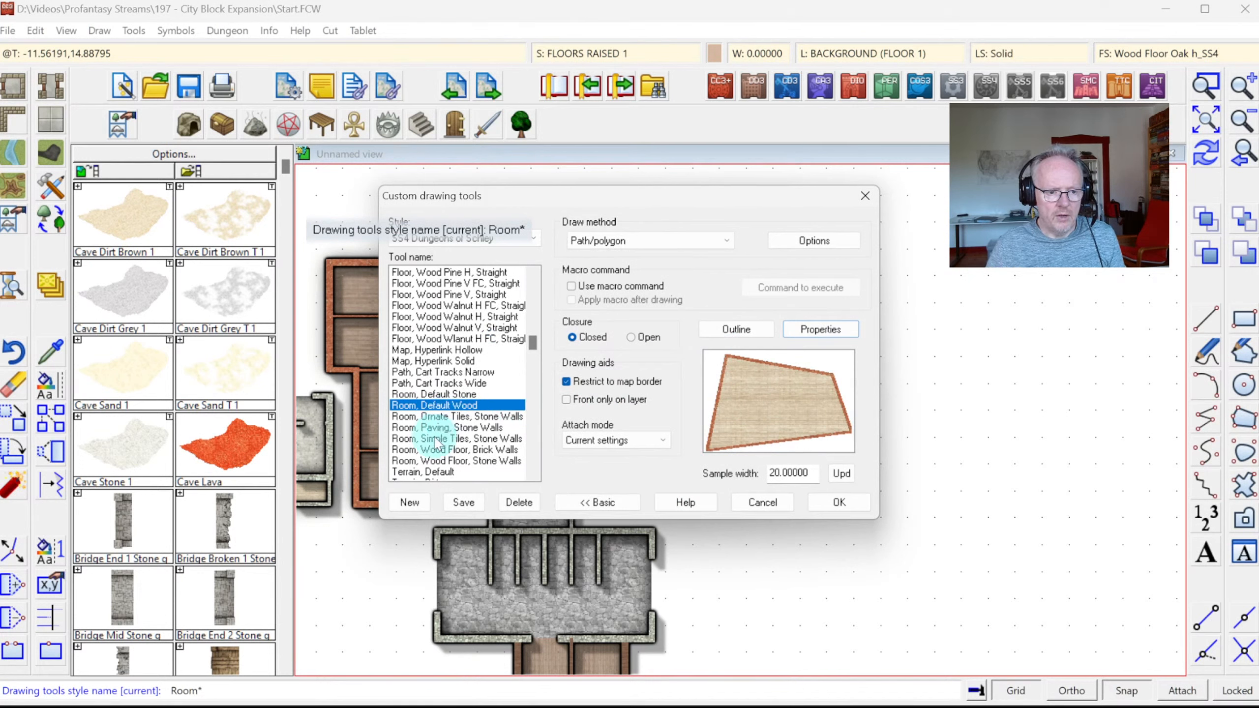
Create a new drawing tool from Room, Default Wood named "Room, Oak Floor, Brick Wall"
{"action": "left_click", "coordinate": [410, 502]}
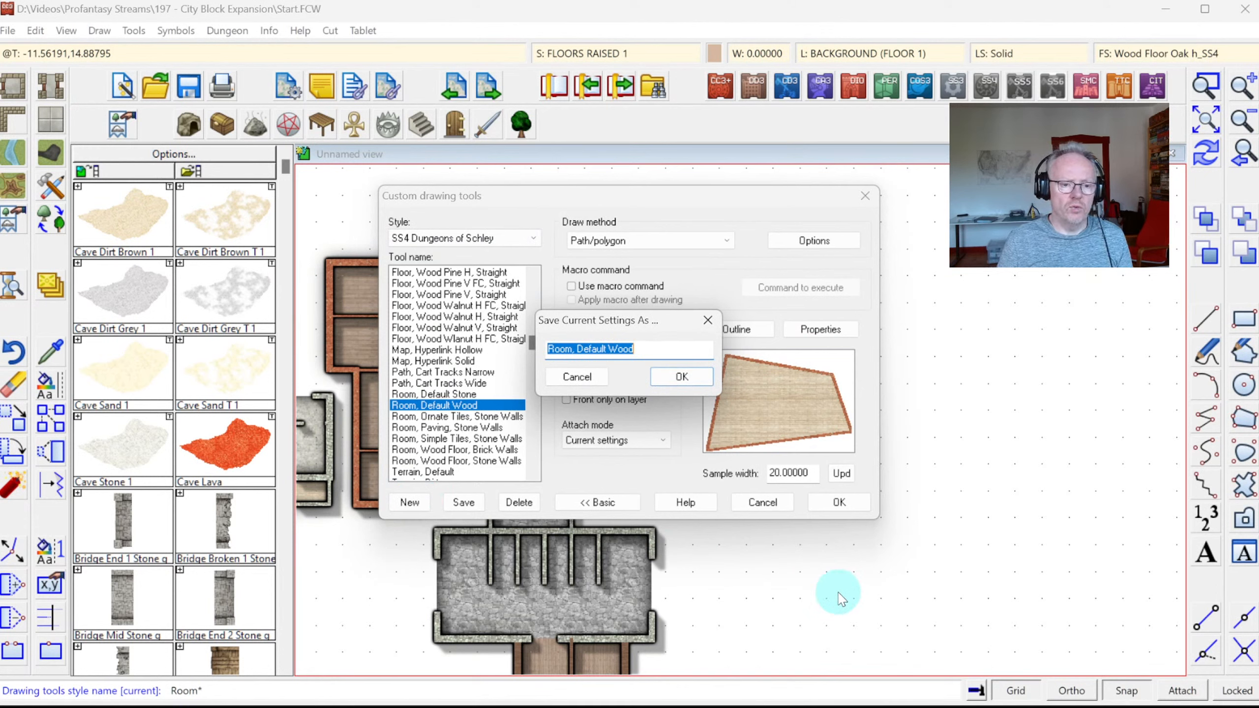
{"action": "key", "text": "Home"}
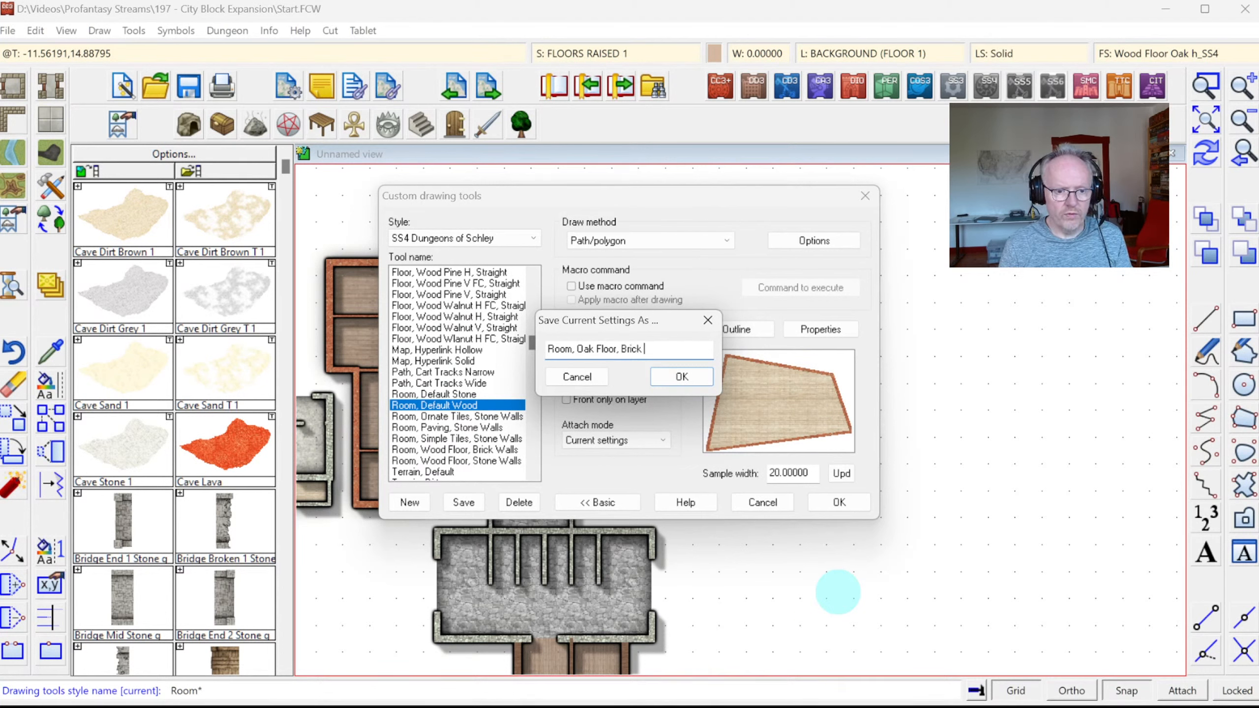
{"action": "key", "text": "Return"}
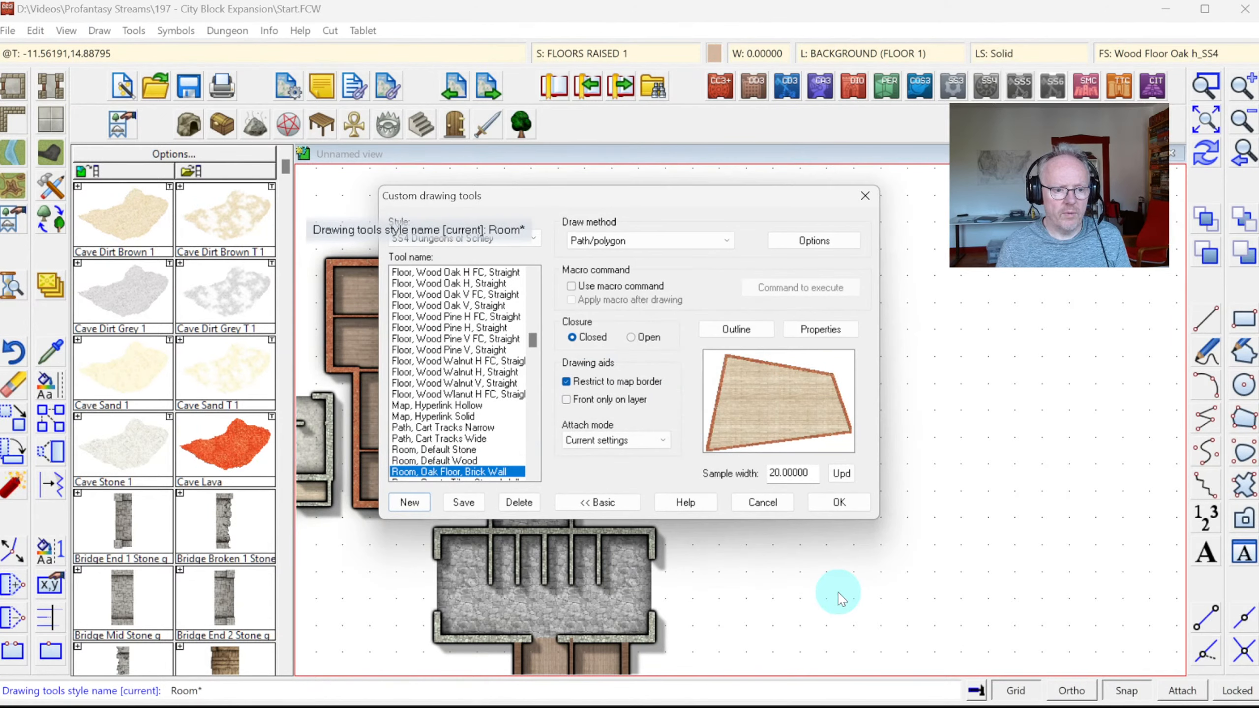
Set the new room tool's floor fill style to Wood Floor Oak h_SS4 and its colour to brown 36
{"action": "left_click", "coordinate": [809, 331]}
{"action": "left_click", "coordinate": [774, 346]}
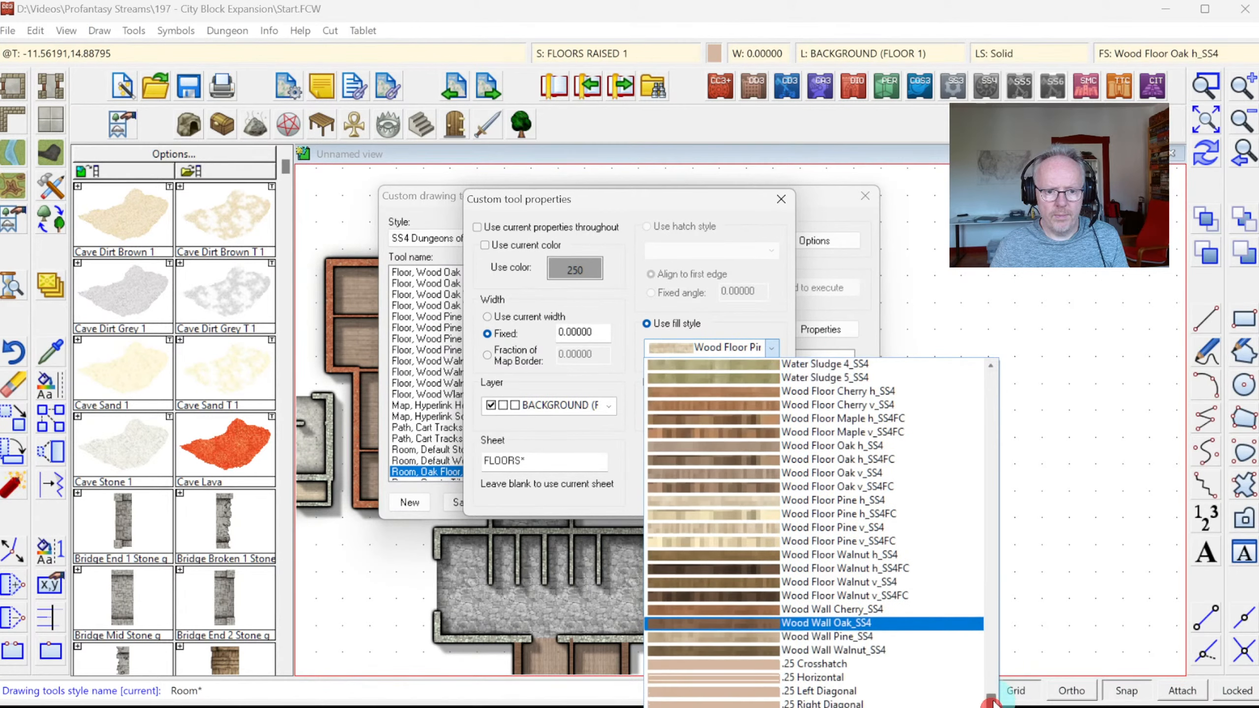
{"action": "scroll", "coordinate": [842, 664], "scroll_direction": "up", "scroll_amount": 4}
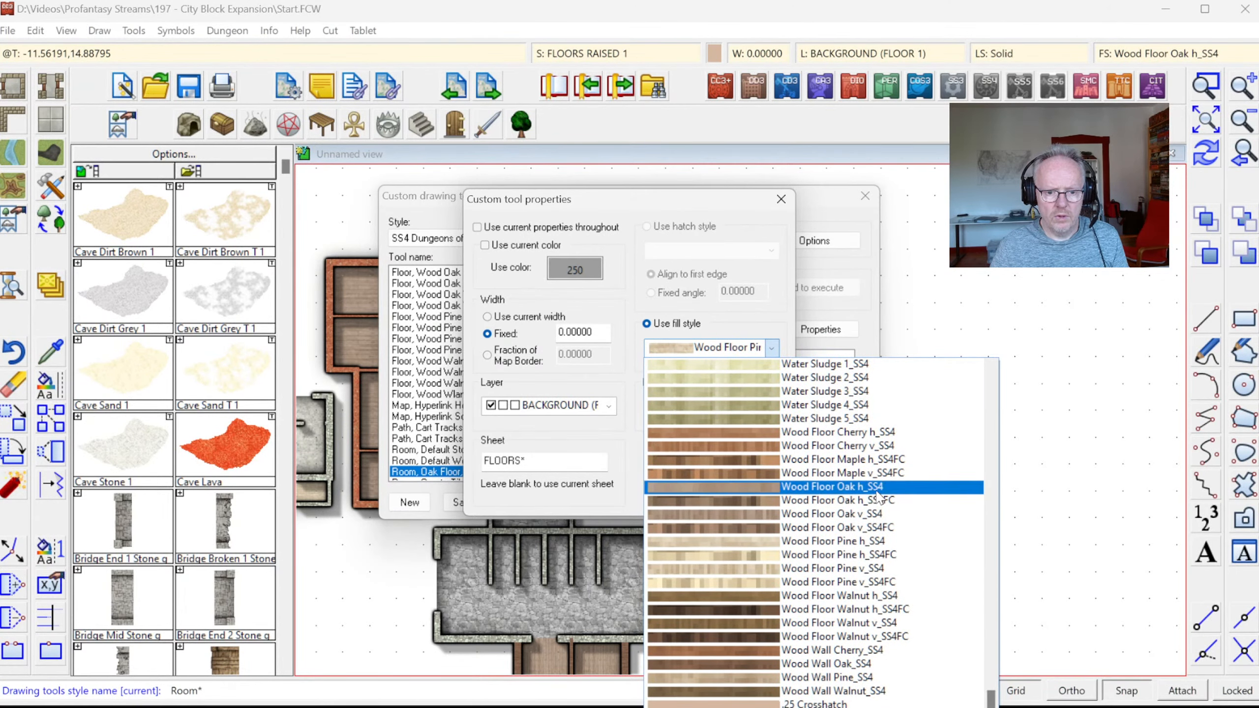
{"action": "left_click", "coordinate": [876, 500]}
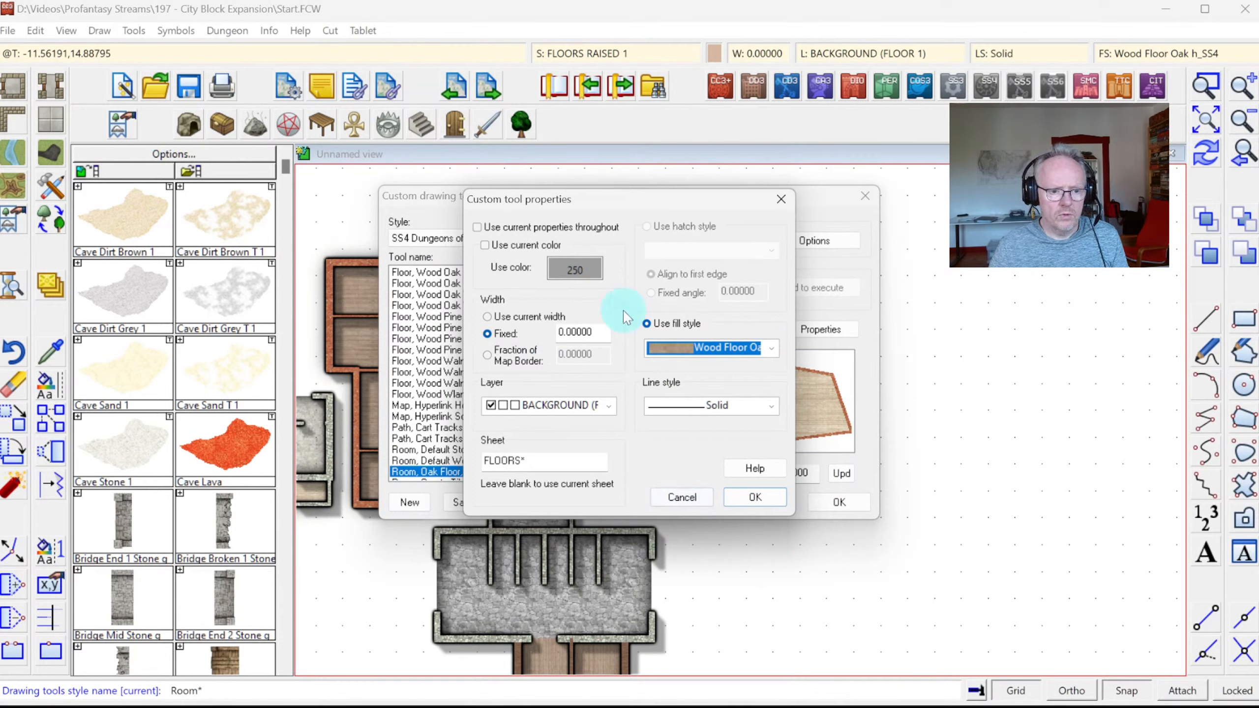
{"action": "left_click", "coordinate": [572, 266]}
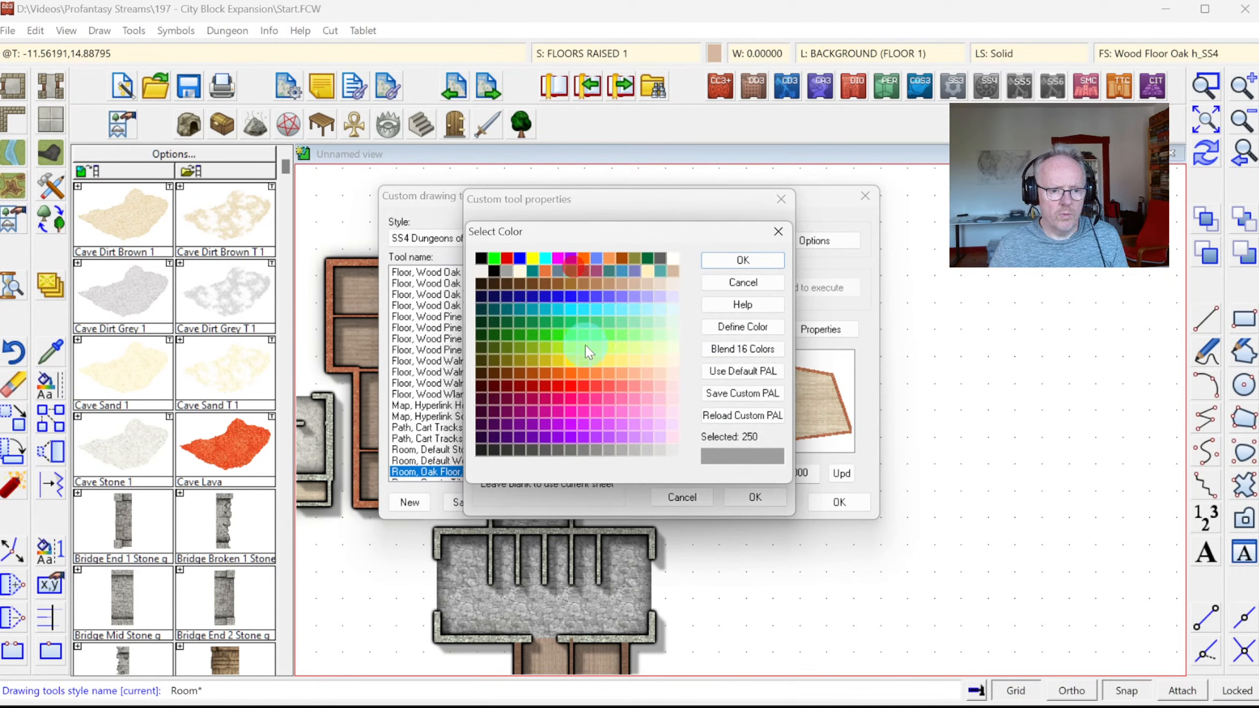
{"action": "left_click", "coordinate": [531, 284]}
{"action": "left_click", "coordinate": [721, 261]}
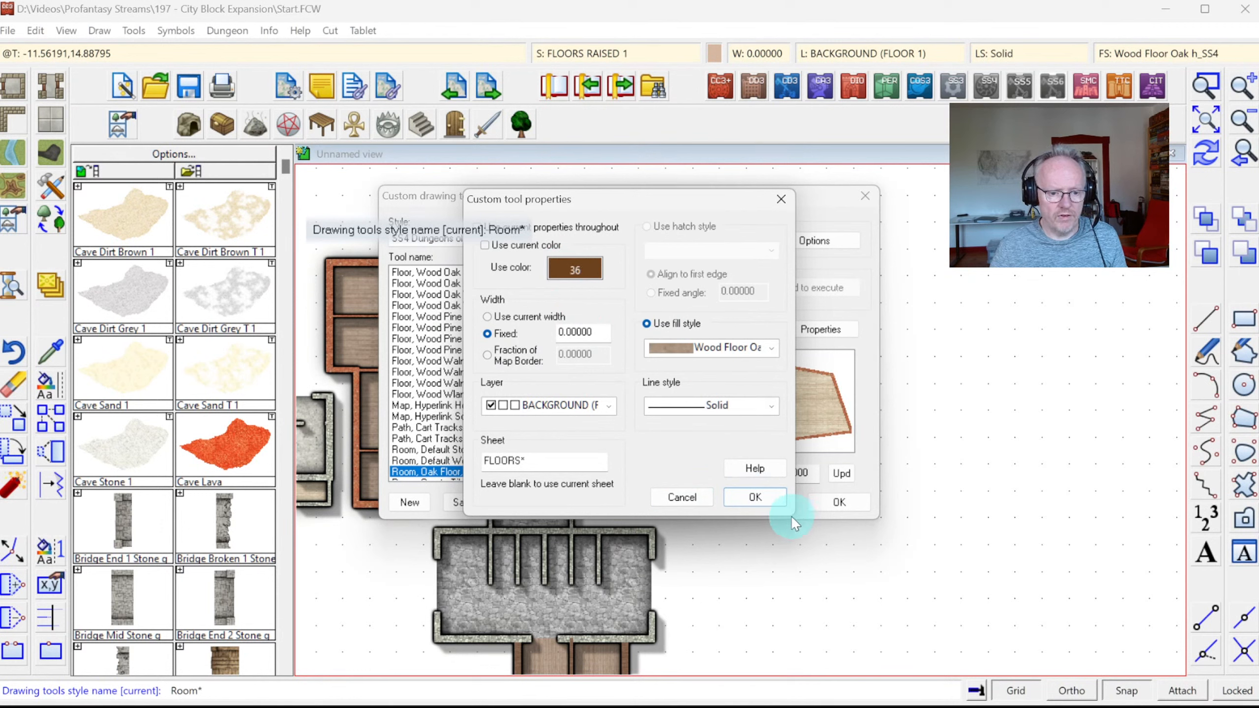
{"action": "left_click", "coordinate": [754, 497]}
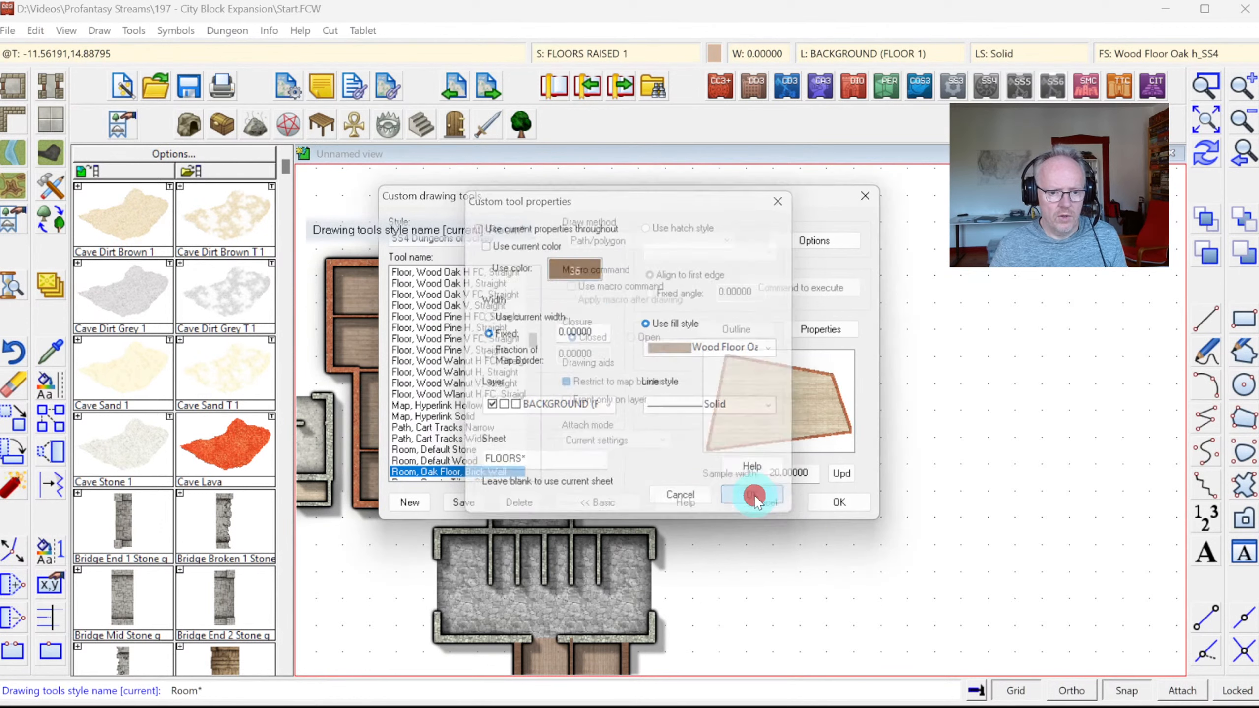
Set the fixed width of the tool's red brick outline to 1, then save the settings and start the tool
{"action": "left_click", "coordinate": [738, 337]}
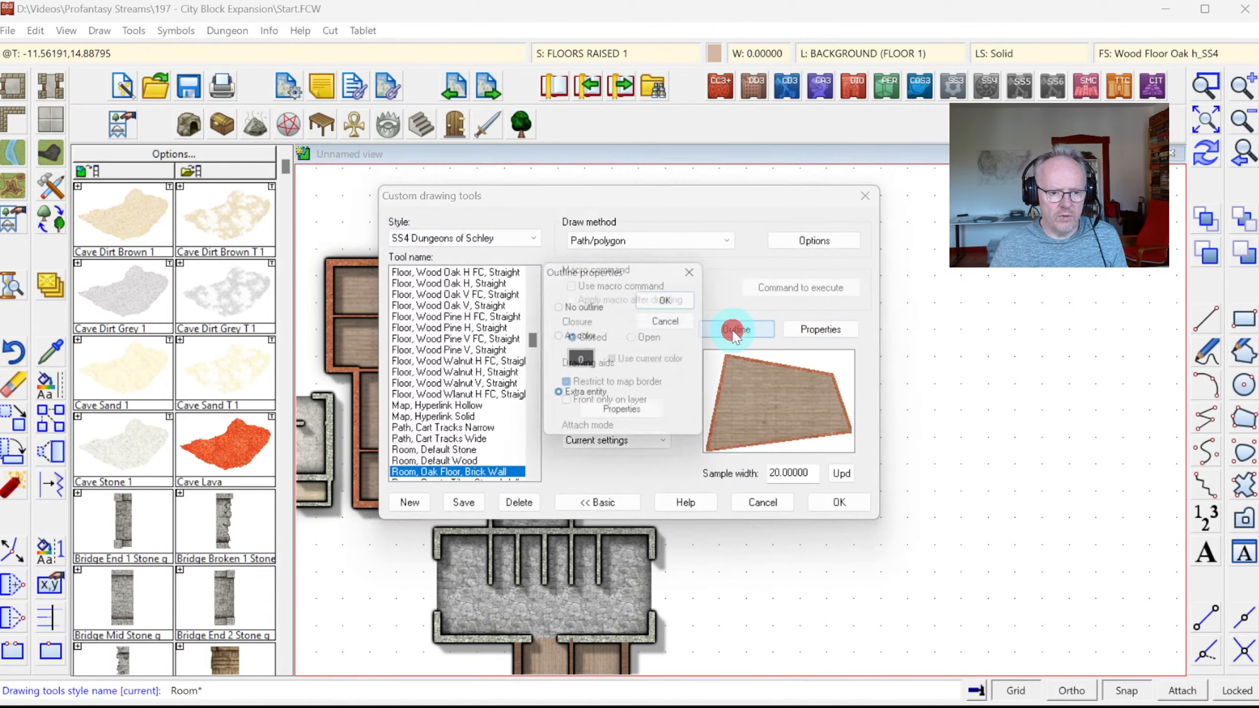
{"action": "left_click", "coordinate": [633, 419]}
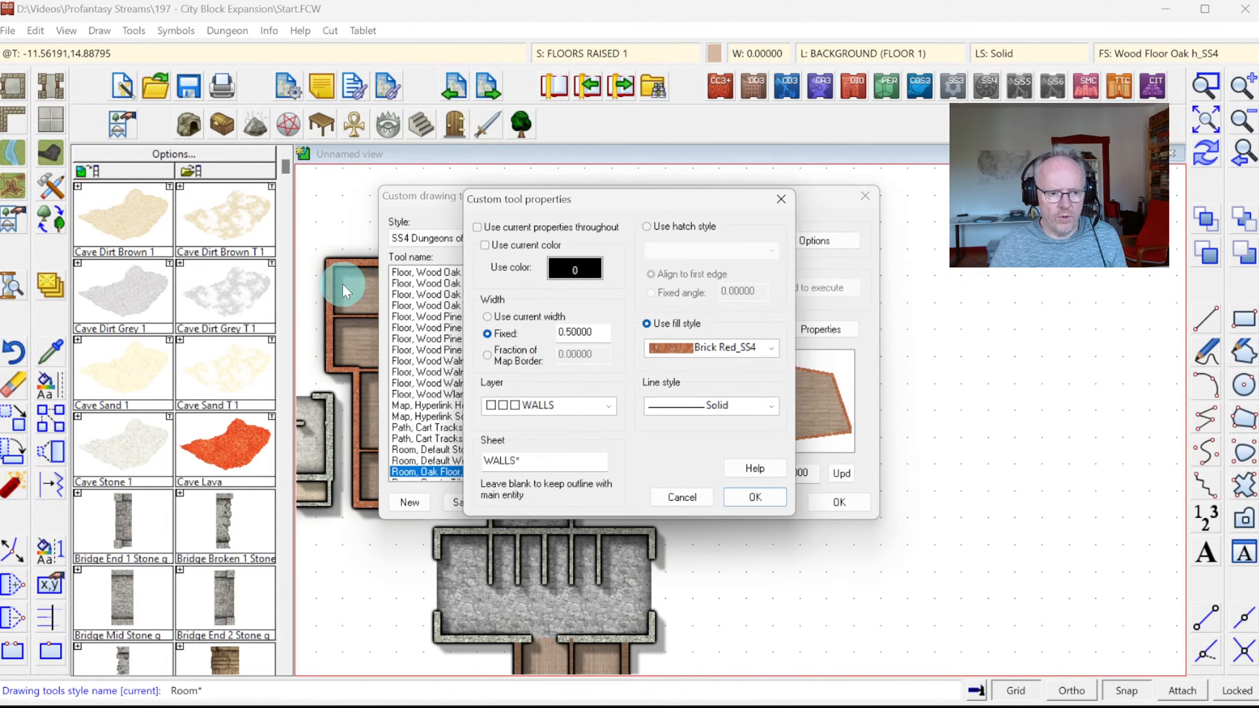
{"action": "double_click", "coordinate": [591, 333]}
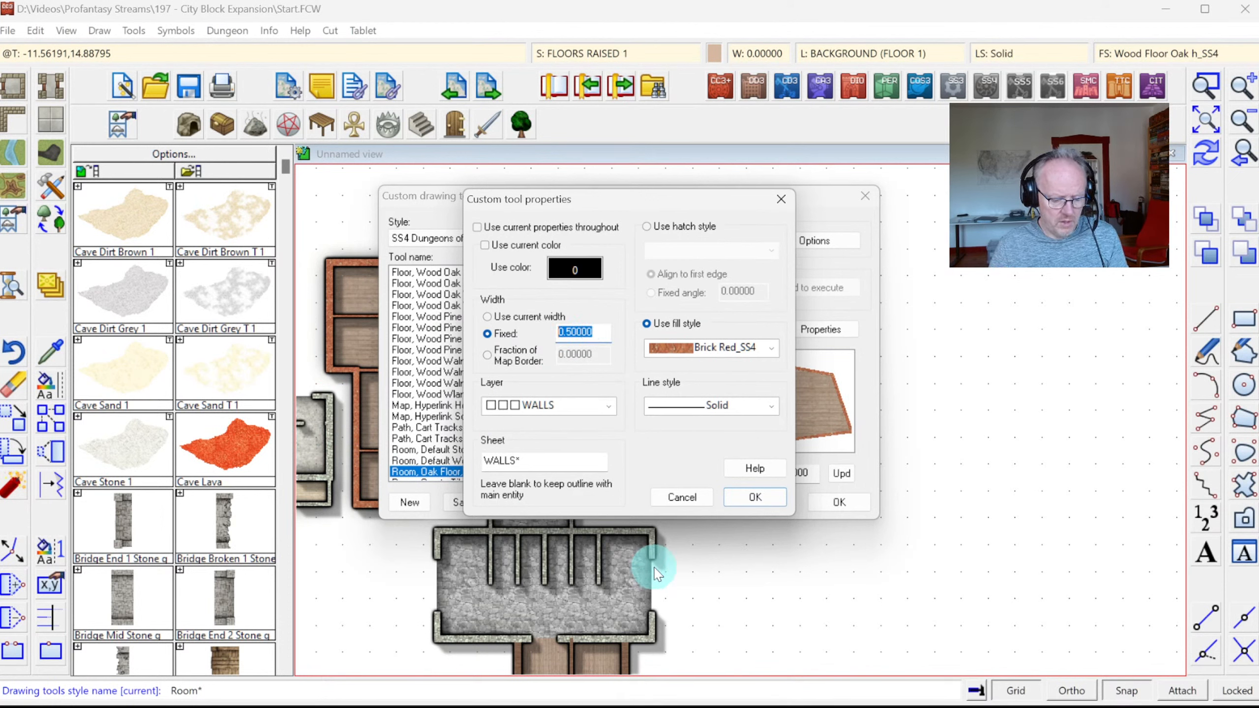
{"action": "type", "text": "1"}
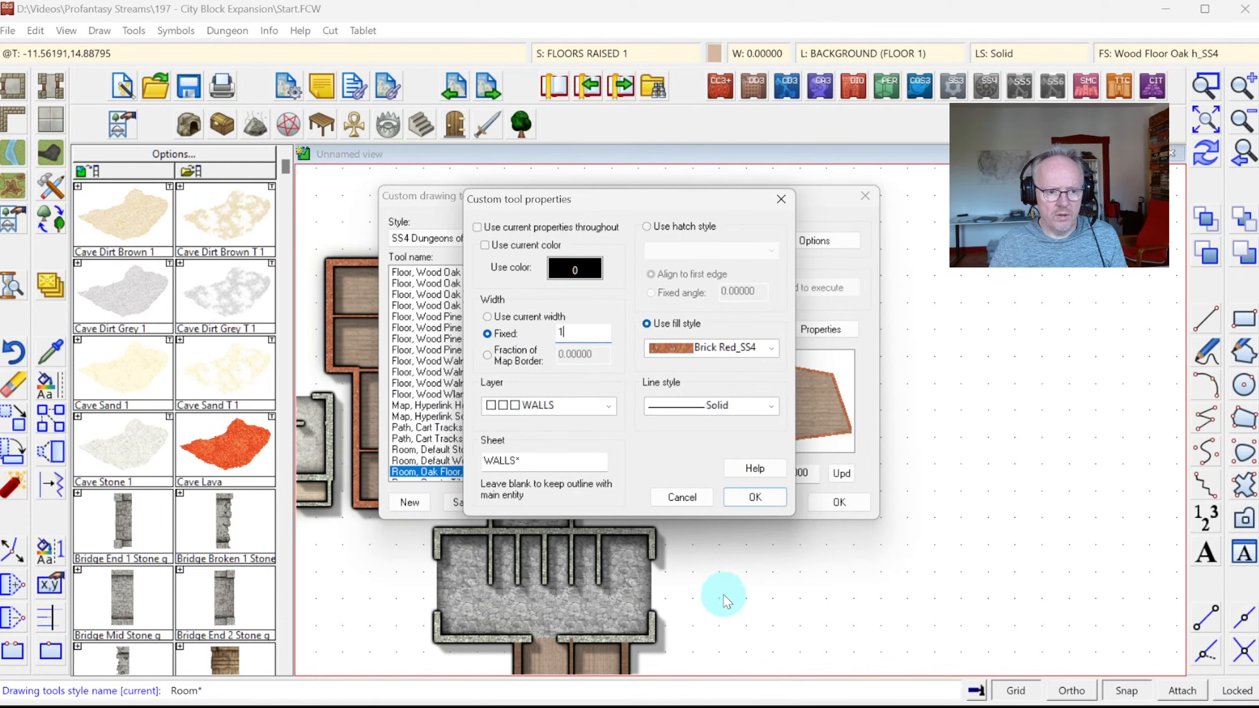
{"action": "key", "text": "Tab"}
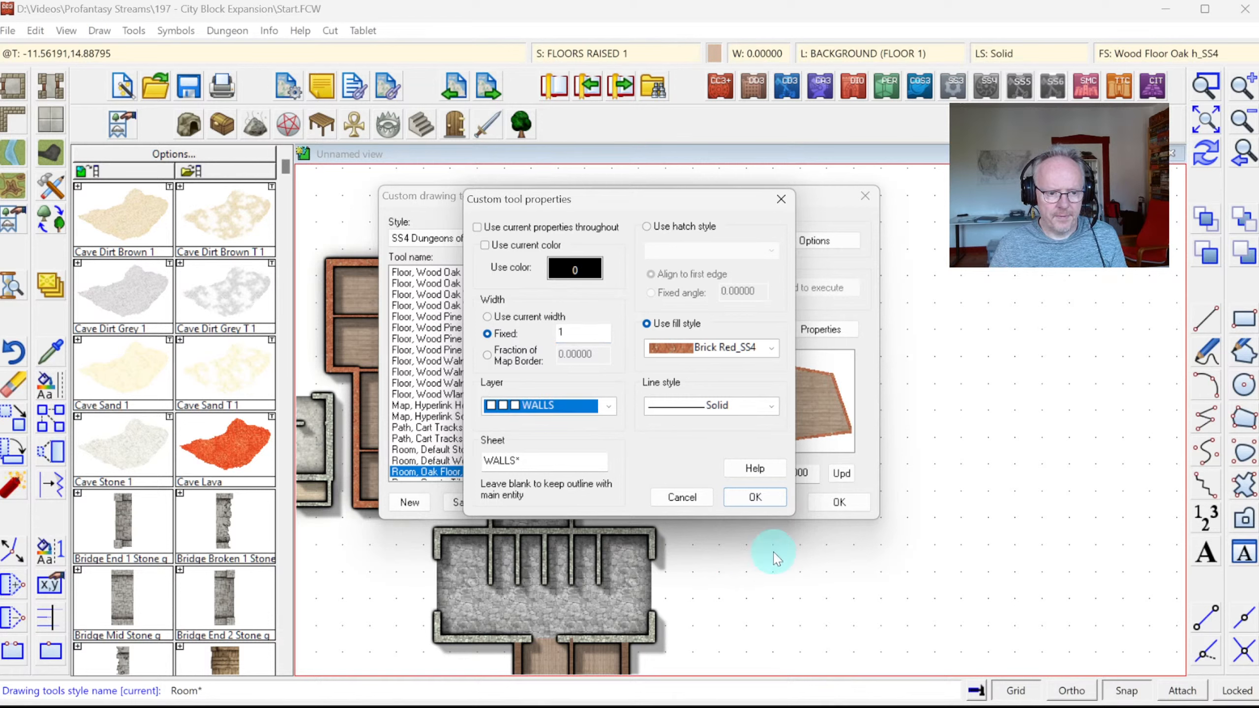
{"action": "left_click", "coordinate": [743, 496]}
{"action": "left_click", "coordinate": [672, 299]}
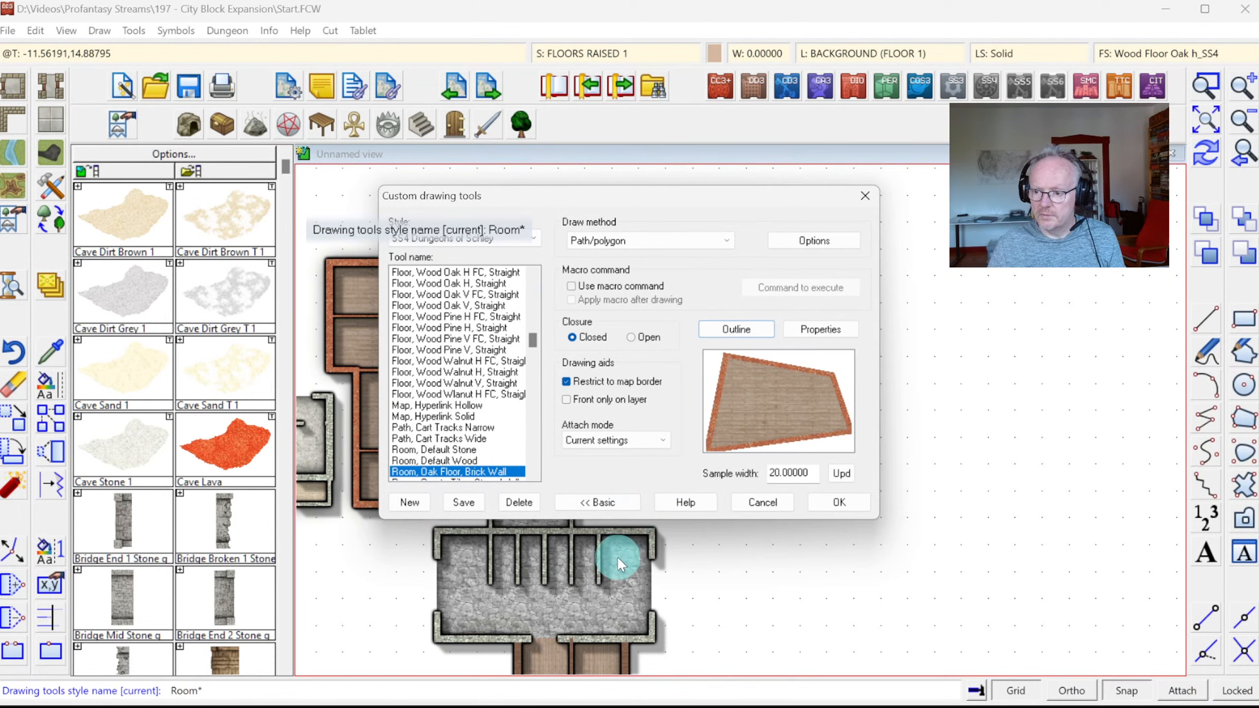
{"action": "left_click", "coordinate": [824, 505]}
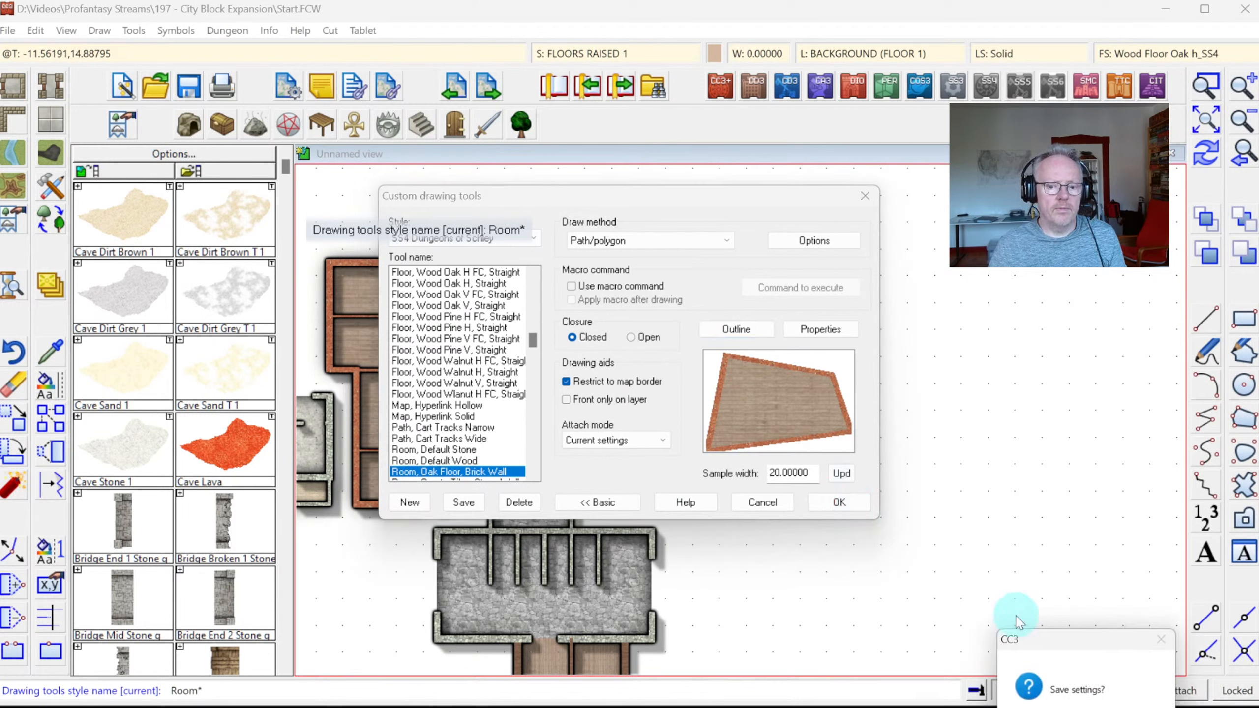
{"action": "key", "text": "Return"}
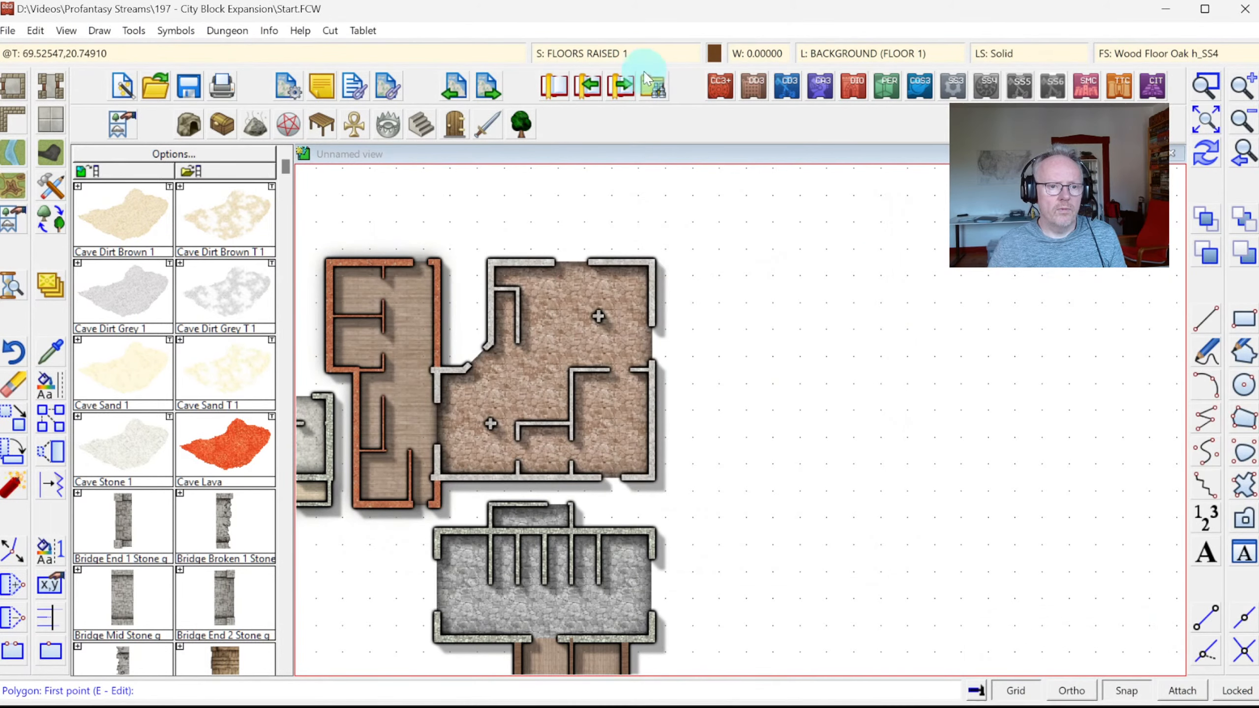
Make all the drawing's sheets visible again
{"action": "left_click", "coordinate": [607, 53]}
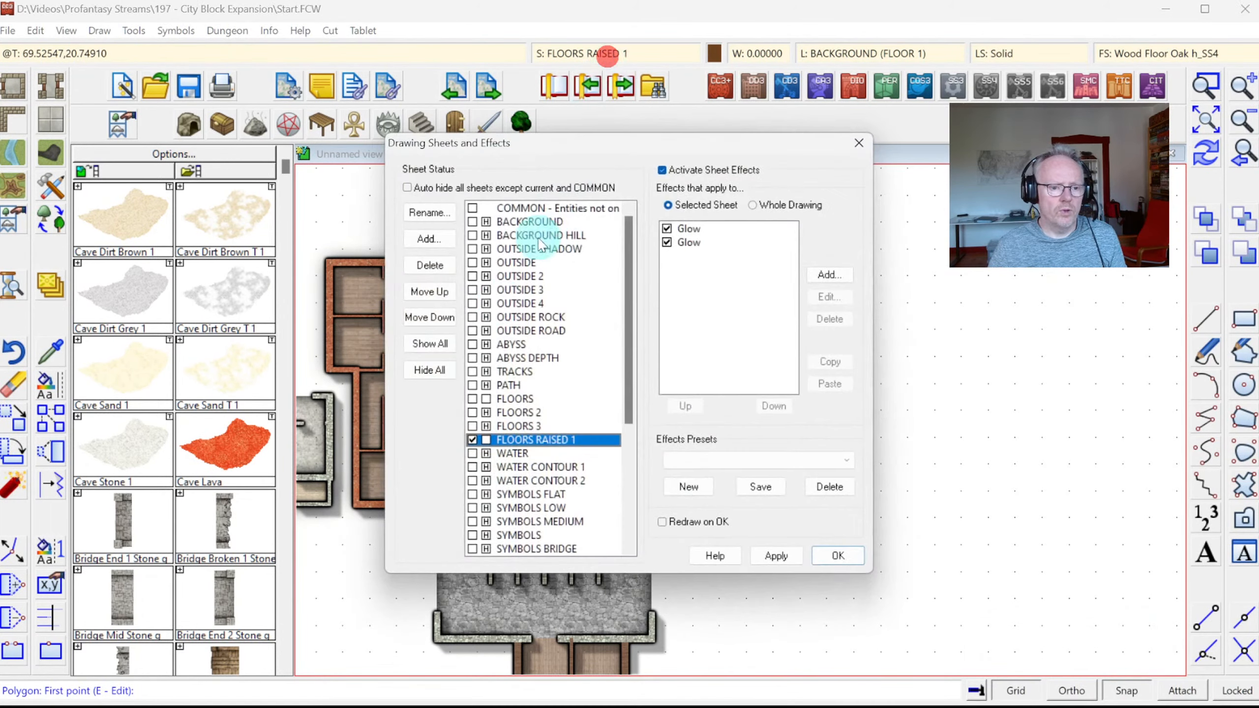
{"action": "left_click", "coordinate": [429, 343]}
{"action": "left_click", "coordinate": [834, 556]}
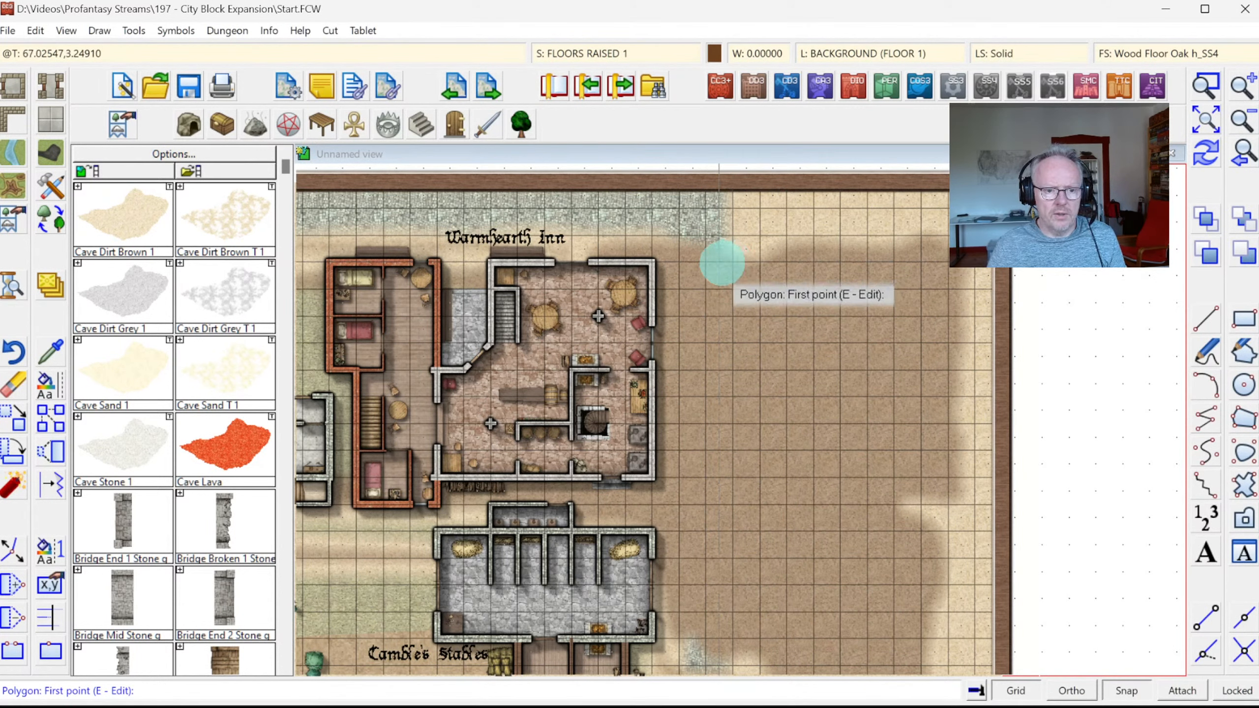
Draw an L-shaped oak-floored brick building about 40 by 40 east of the Warmhearth Inn, with its northeast wing 25 deep
{"action": "left_click", "coordinate": [703, 267]}
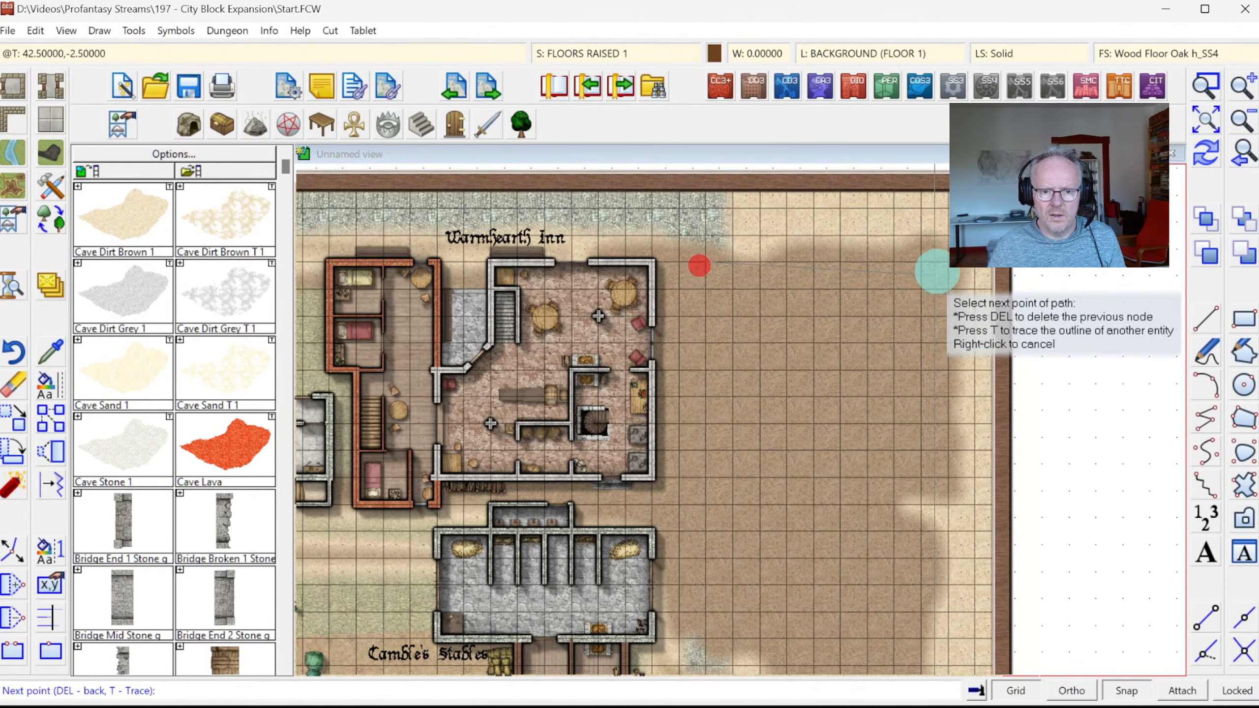
{"action": "left_click", "coordinate": [921, 264]}
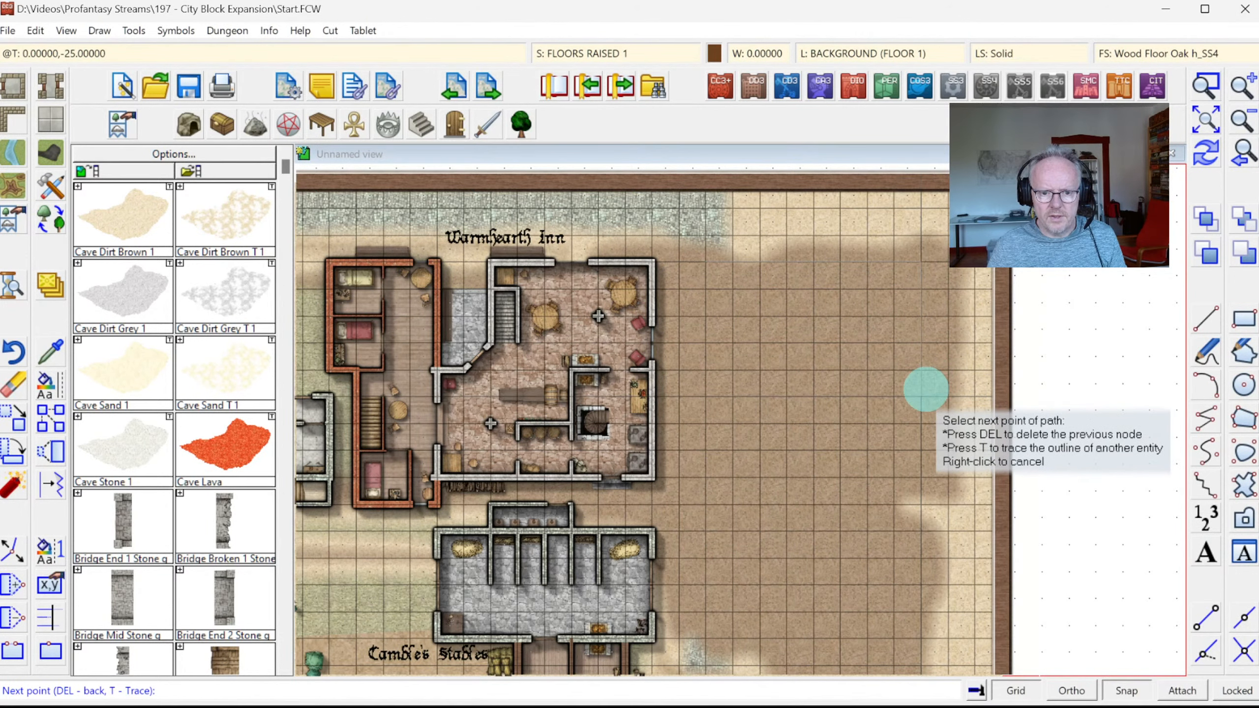
{"action": "left_click", "coordinate": [918, 390]}
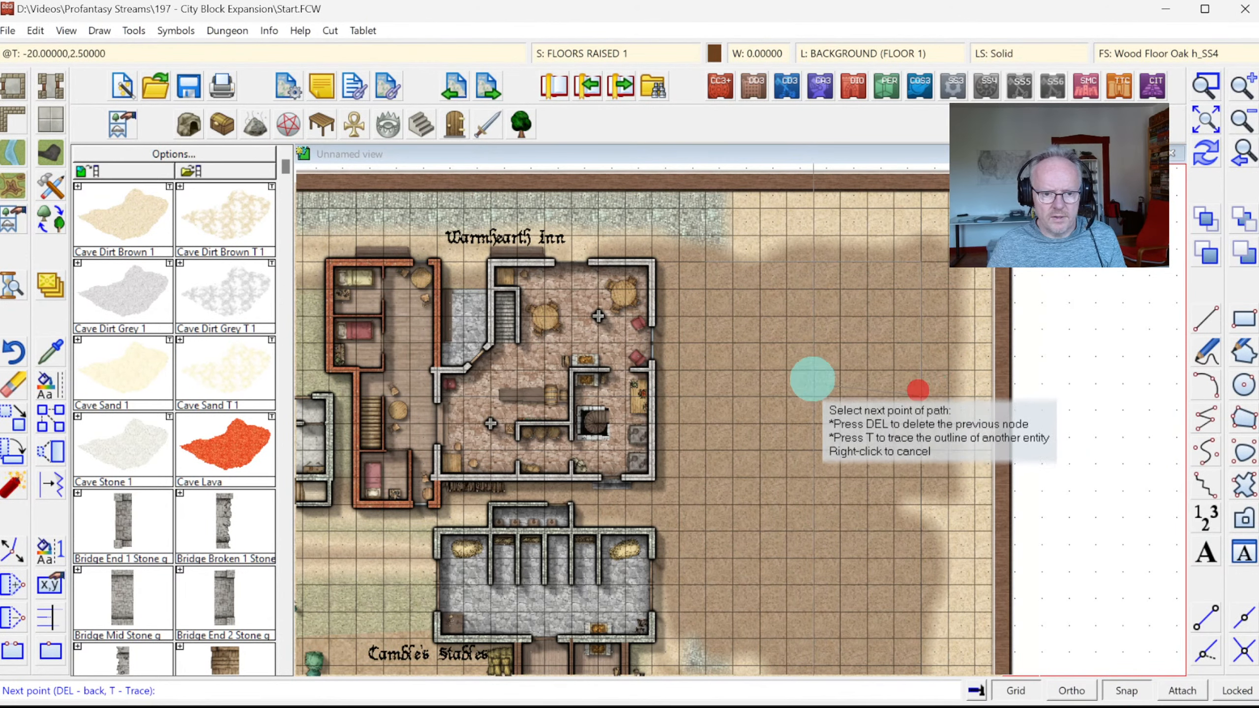
{"action": "left_click", "coordinate": [814, 392]}
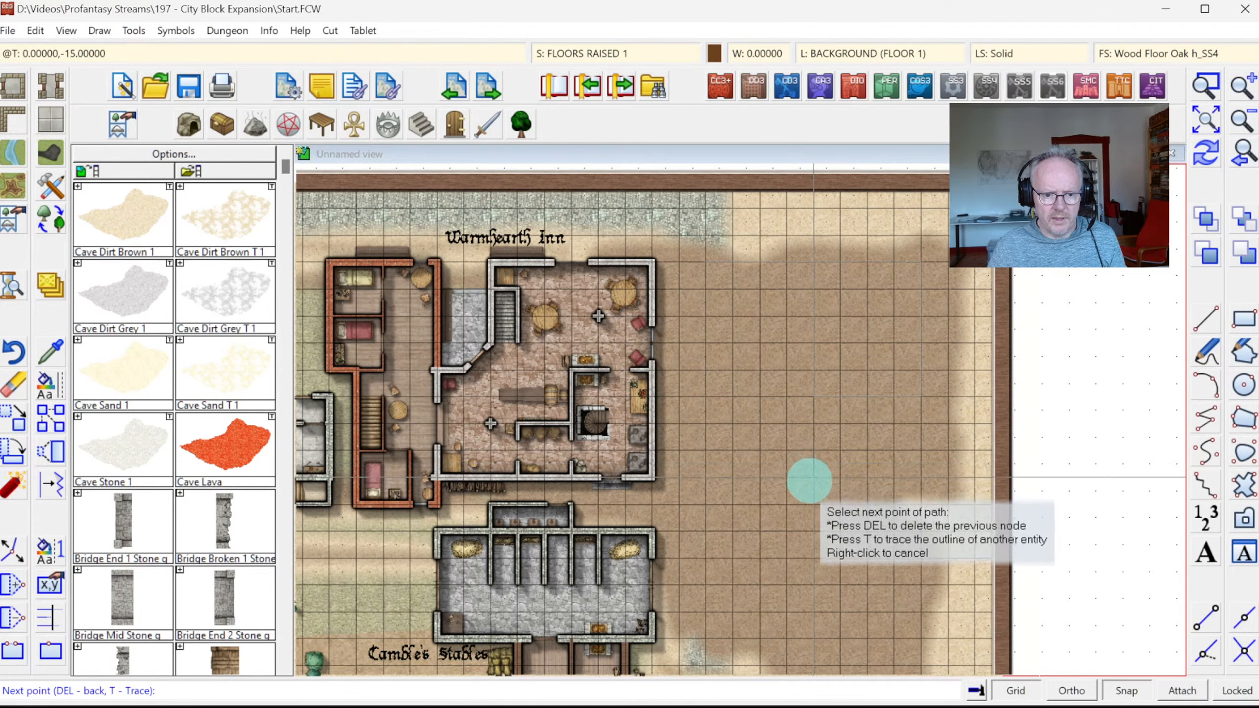
{"action": "left_click", "coordinate": [811, 478]}
{"action": "left_click", "coordinate": [701, 473]}
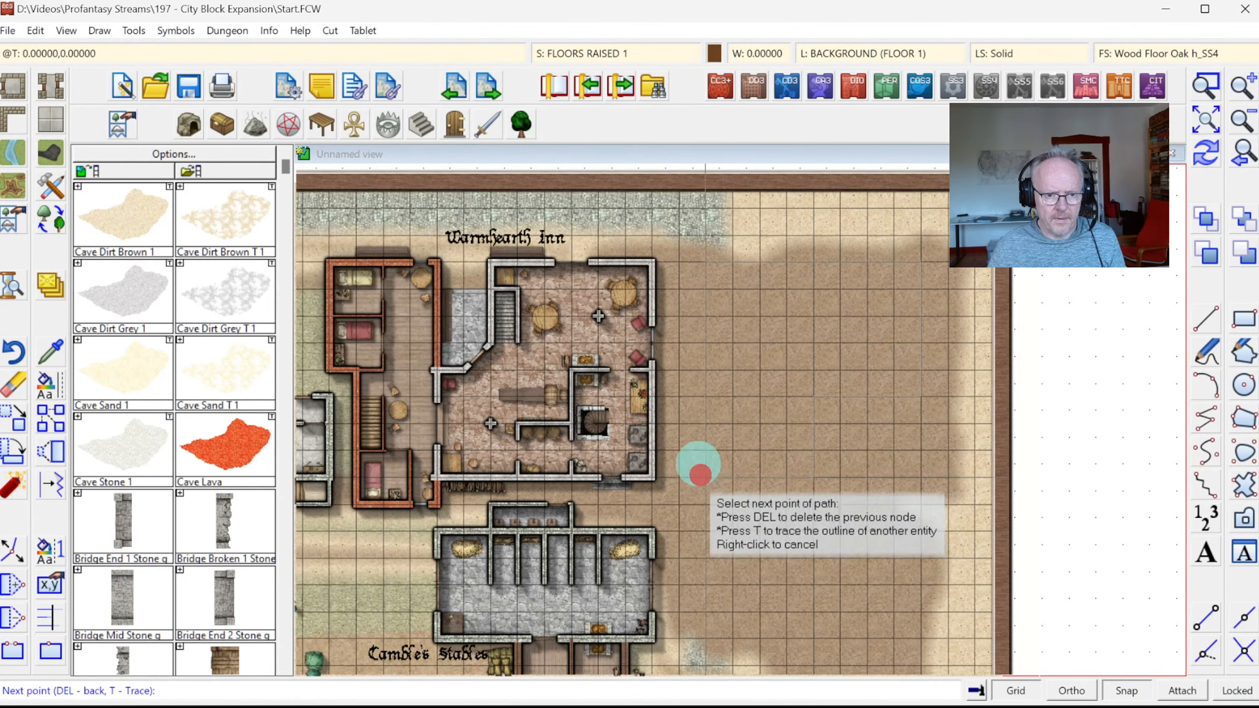
{"action": "left_click", "coordinate": [702, 268]}
{"action": "right_click", "coordinate": [703, 268]}
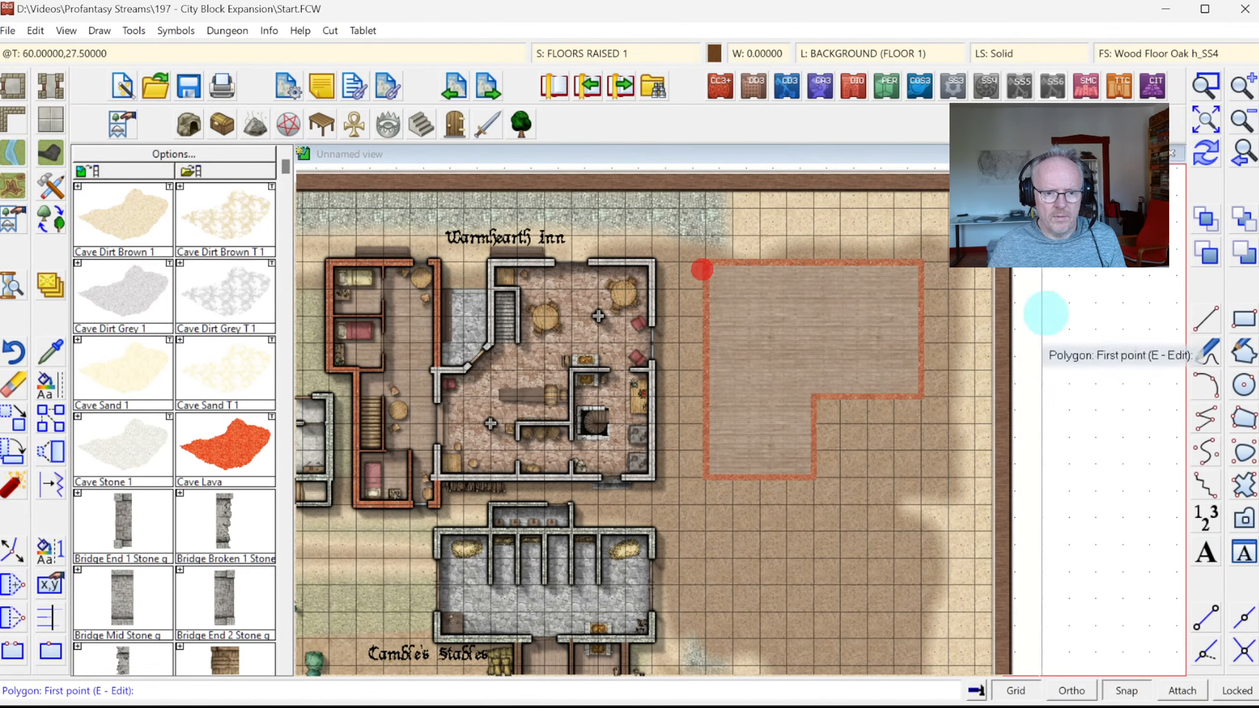
{"action": "left_click", "coordinate": [1199, 158]}
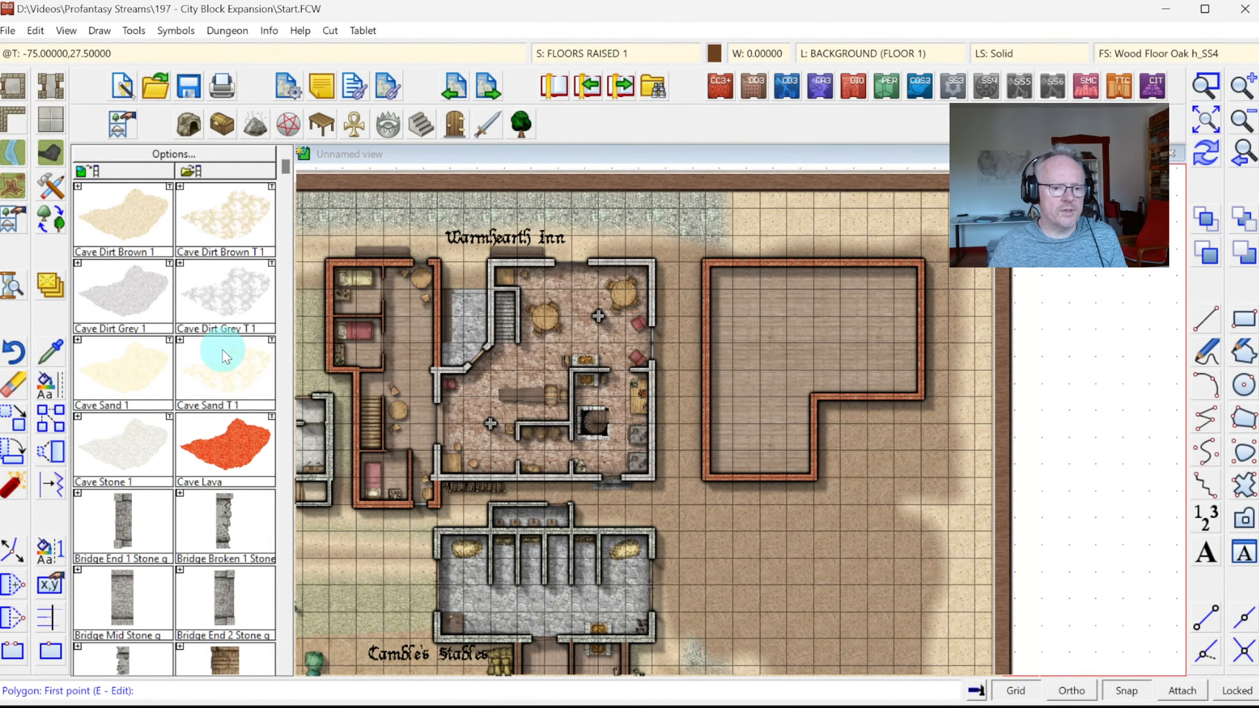
Create a new wall drawing tool from Wall, Default named "Wall, Brick"
{"action": "left_click", "coordinate": [11, 122]}
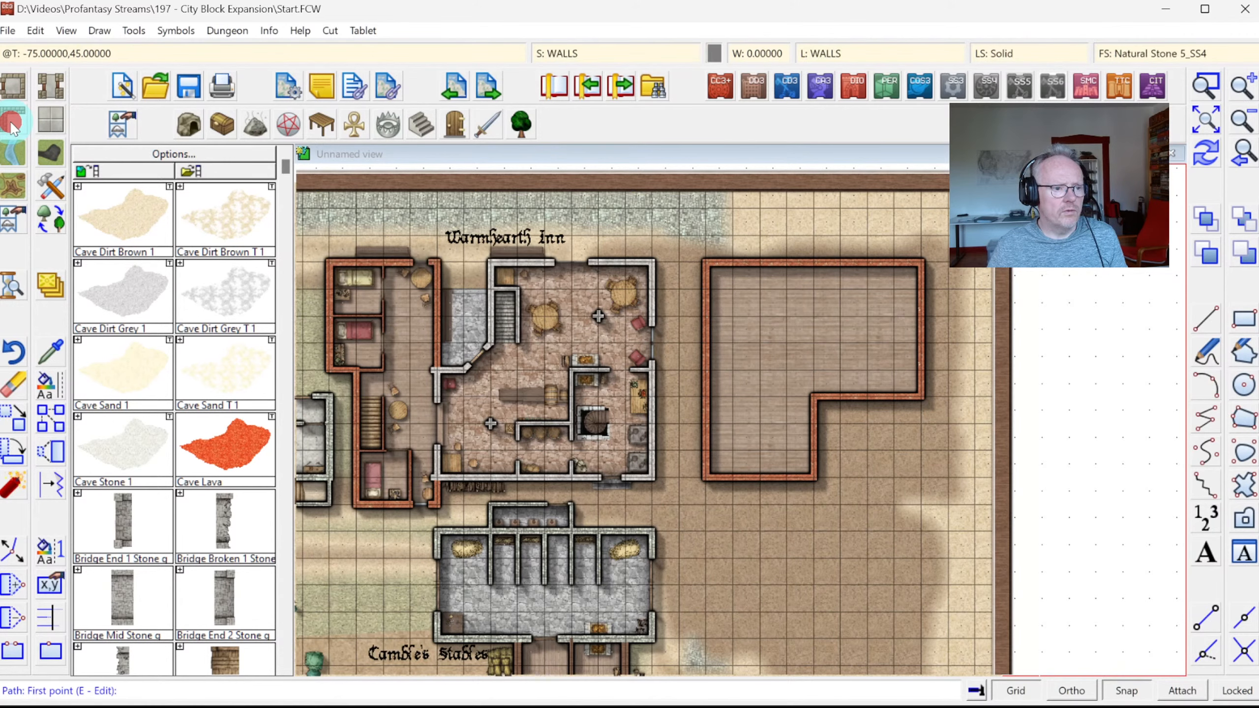
{"action": "right_click", "coordinate": [11, 122]}
{"action": "left_click_drag", "start_coordinate": [848, 364], "coordinate": [841, 529]}
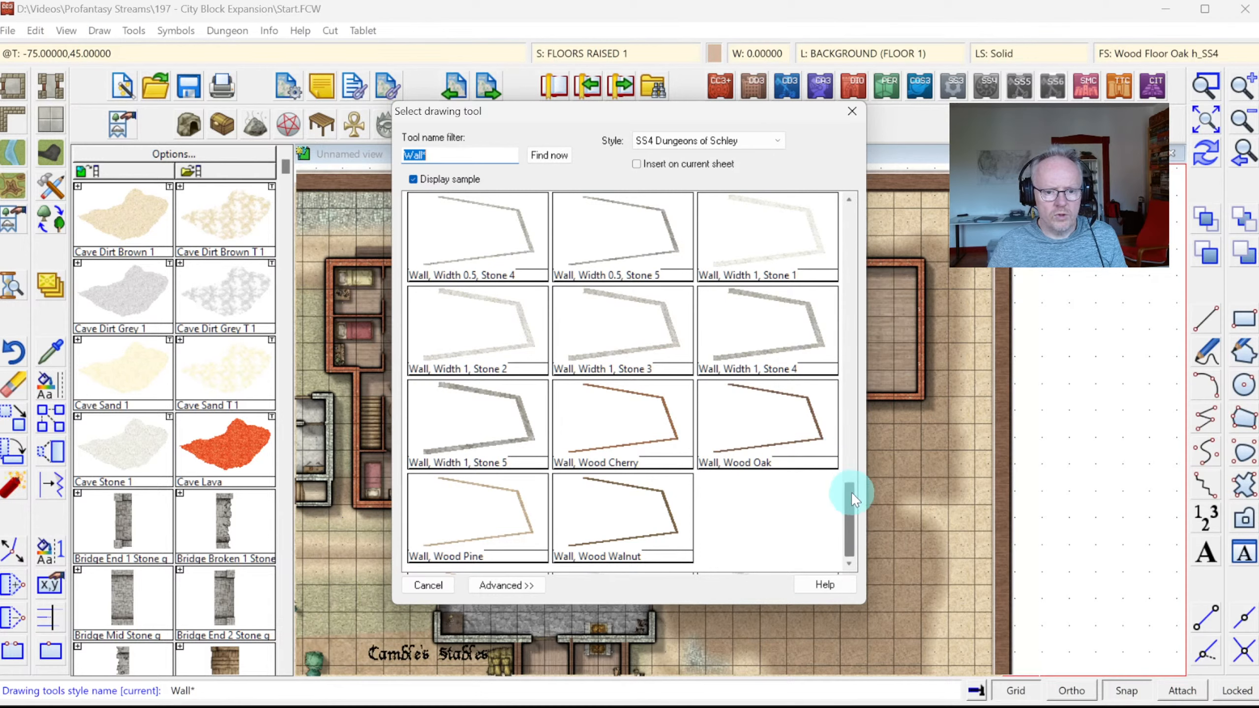
{"action": "mouse_move", "coordinate": [850, 492]}
{"action": "left_mouse_down"}
{"action": "mouse_move", "coordinate": [857, 413]}
{"action": "mouse_move", "coordinate": [837, 476]}
{"action": "left_mouse_up"}
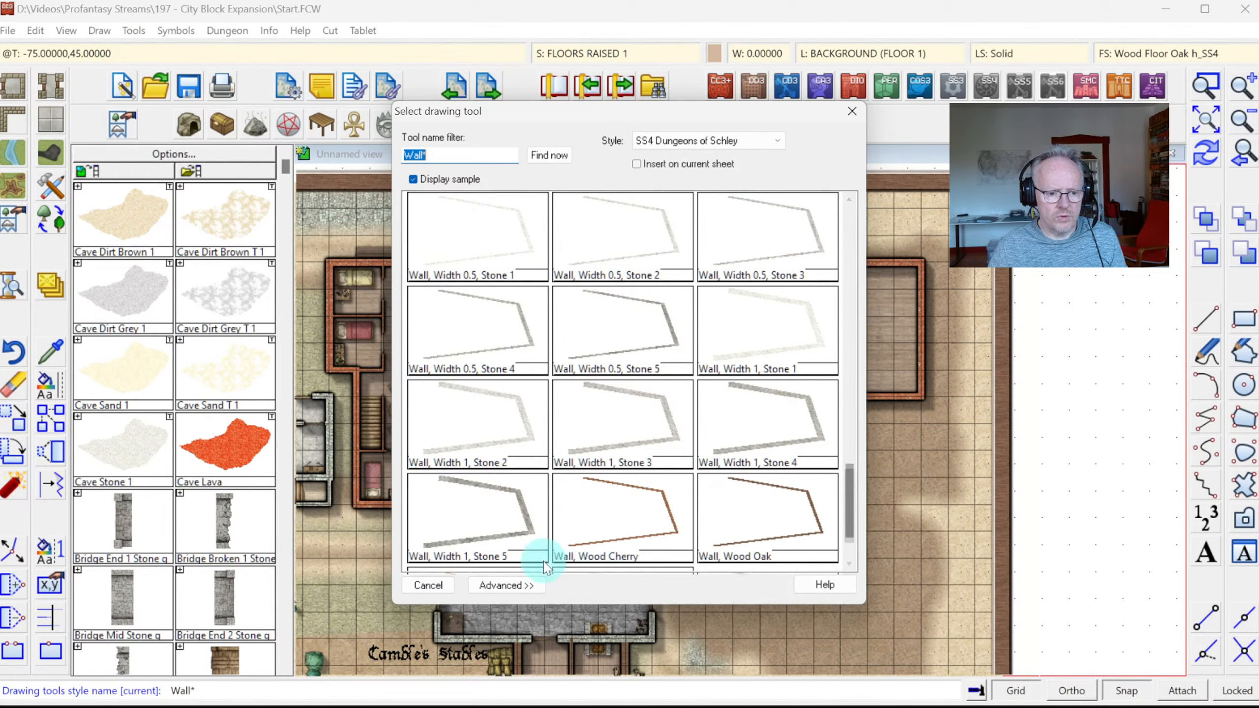
{"action": "left_click", "coordinate": [522, 587]}
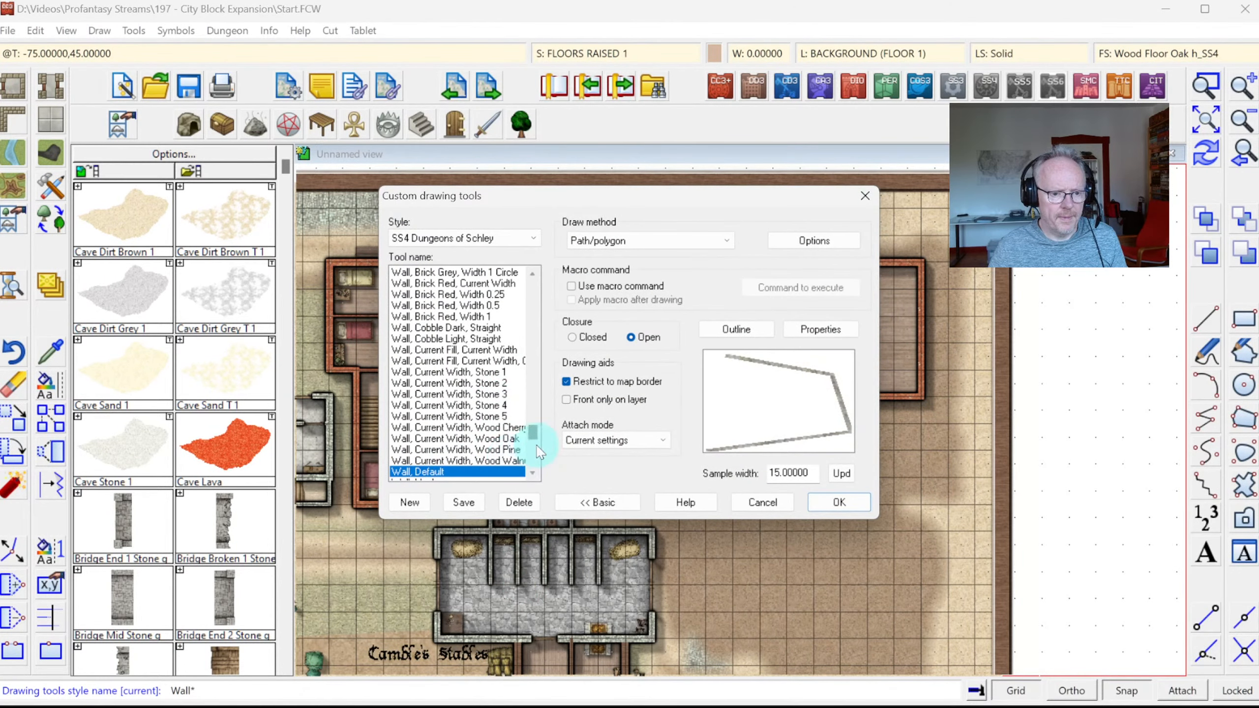
{"action": "scroll", "coordinate": [525, 430], "scroll_direction": "down", "scroll_amount": 5}
{"action": "left_click", "coordinate": [407, 501]}
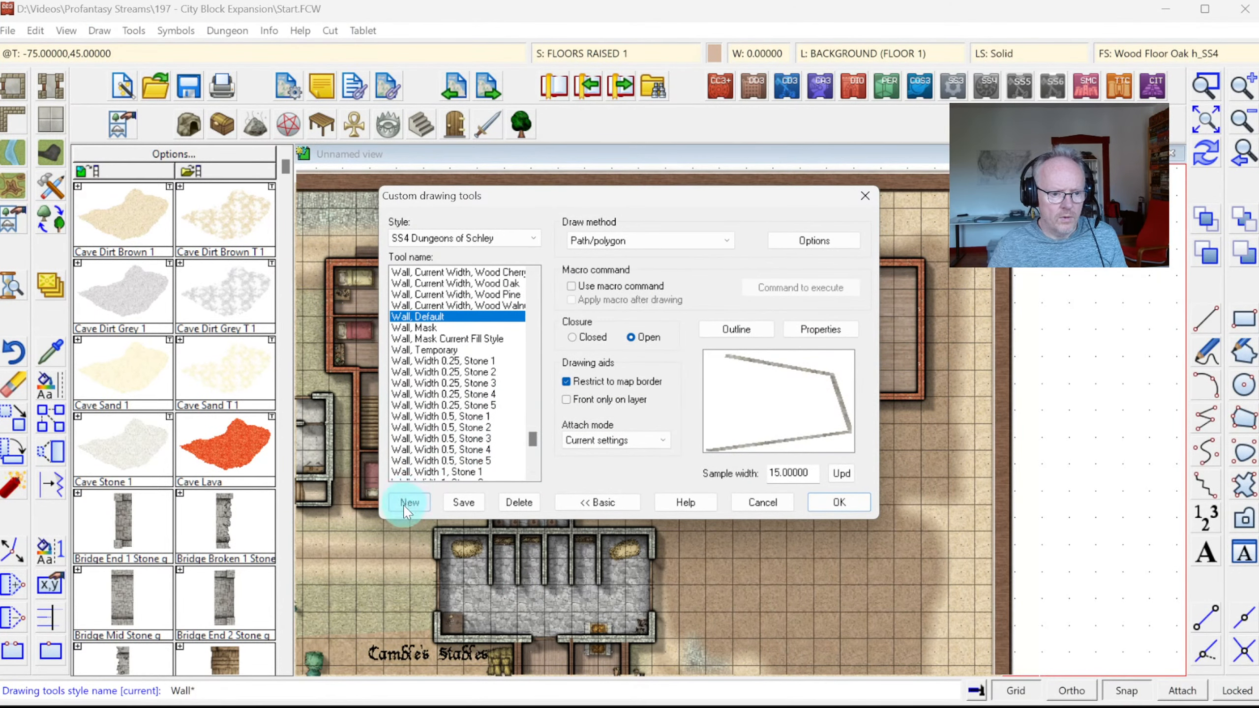
{"action": "double_click", "coordinate": [585, 349]}
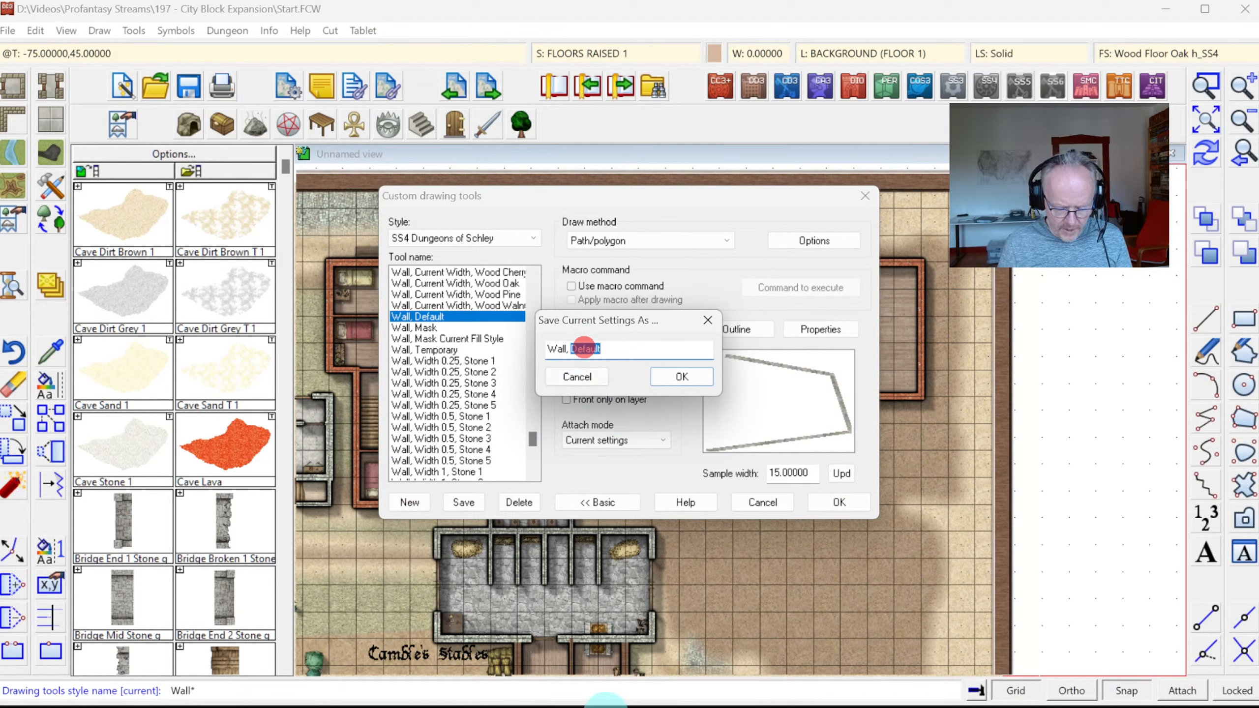
{"action": "key", "text": "Return"}
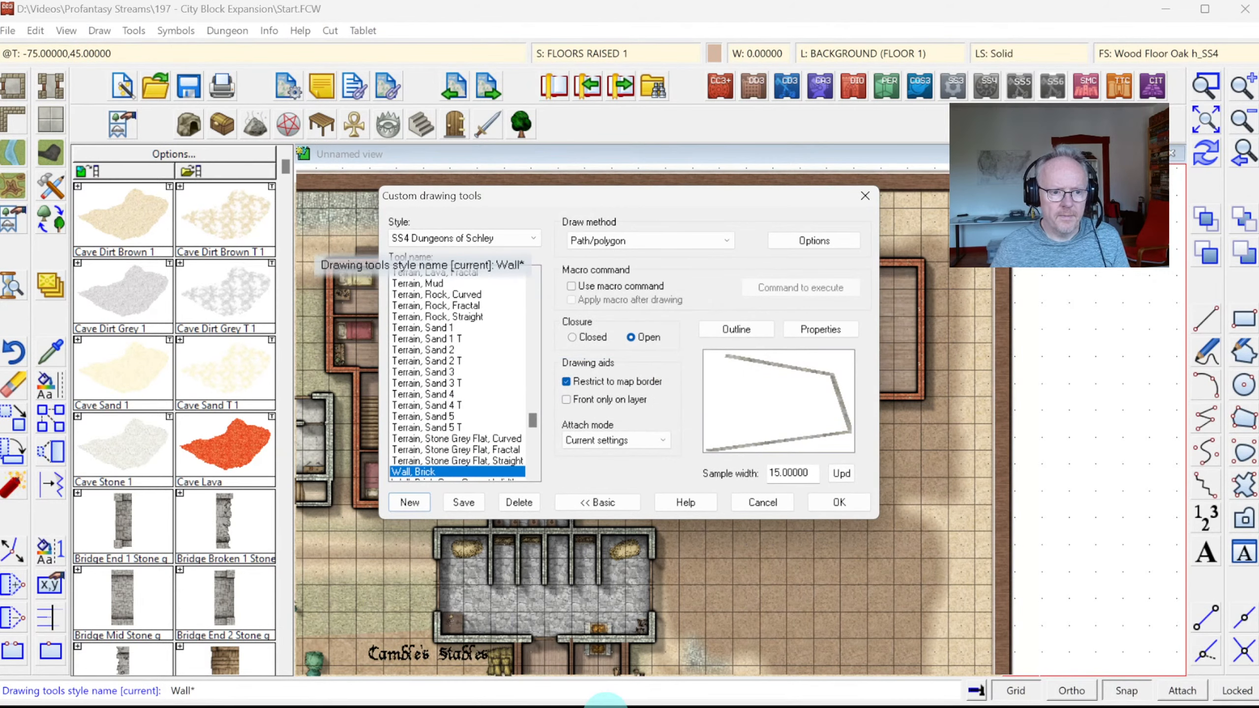
Give the Wall, Brick tool the Brick Red_SS4 fill style and the current width, then save the settings and start the tool
{"action": "left_click", "coordinate": [818, 330]}
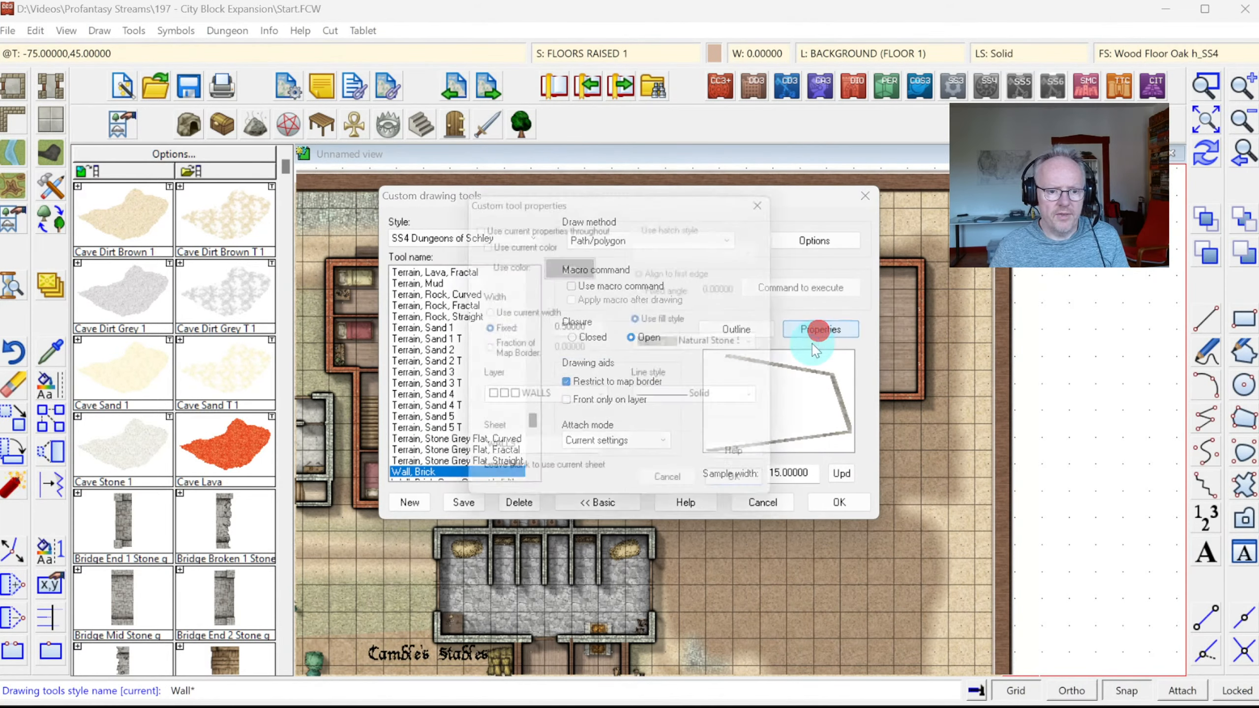
{"action": "left_click", "coordinate": [767, 347]}
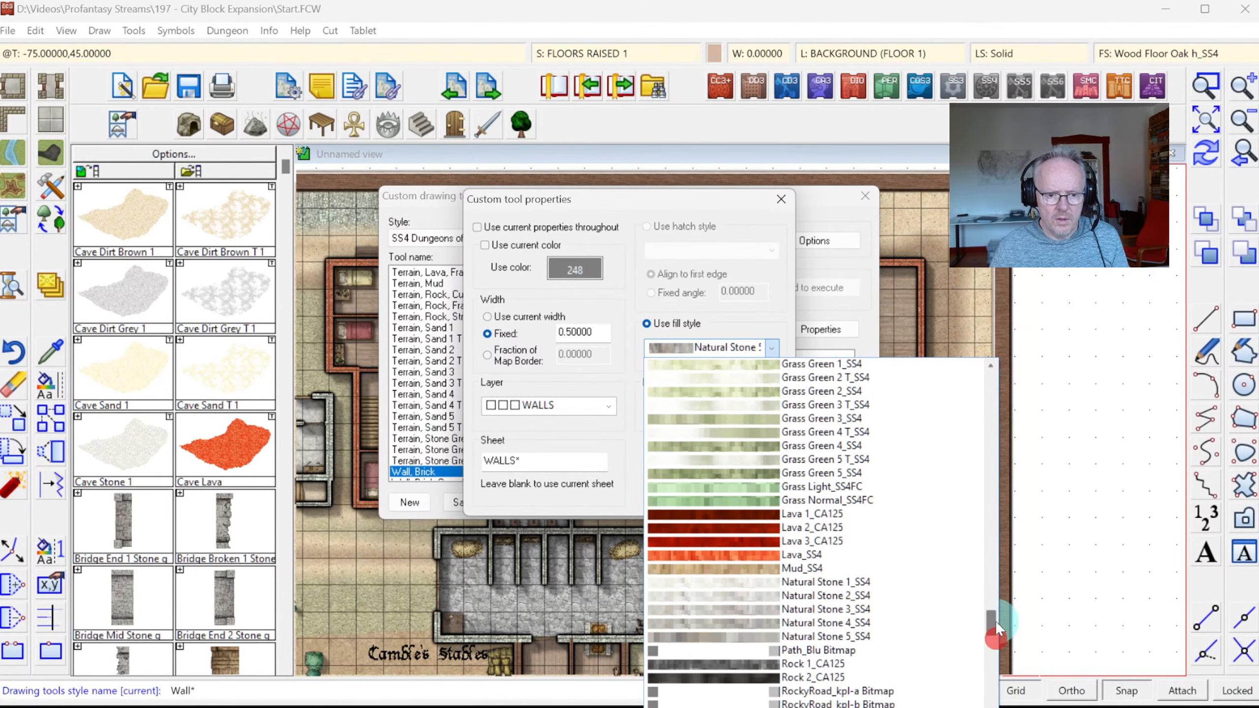
{"action": "left_click_drag", "start_coordinate": [995, 621], "coordinate": [999, 410]}
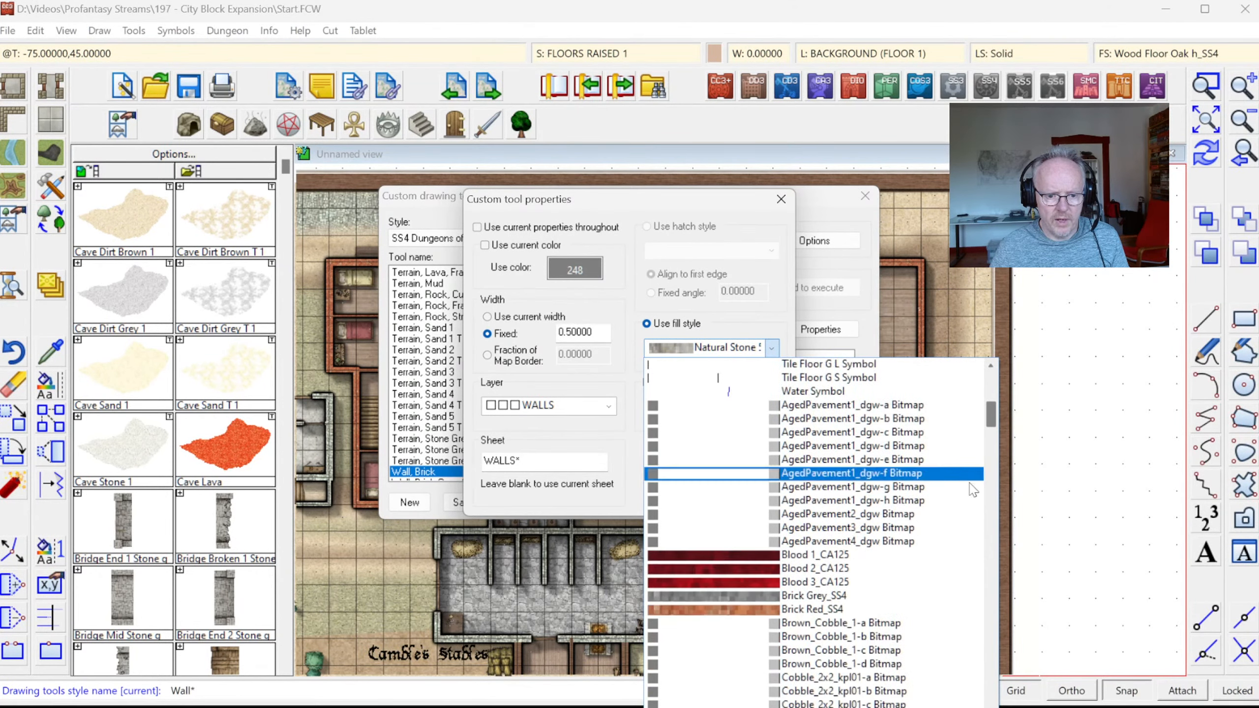
{"action": "left_click", "coordinate": [774, 606]}
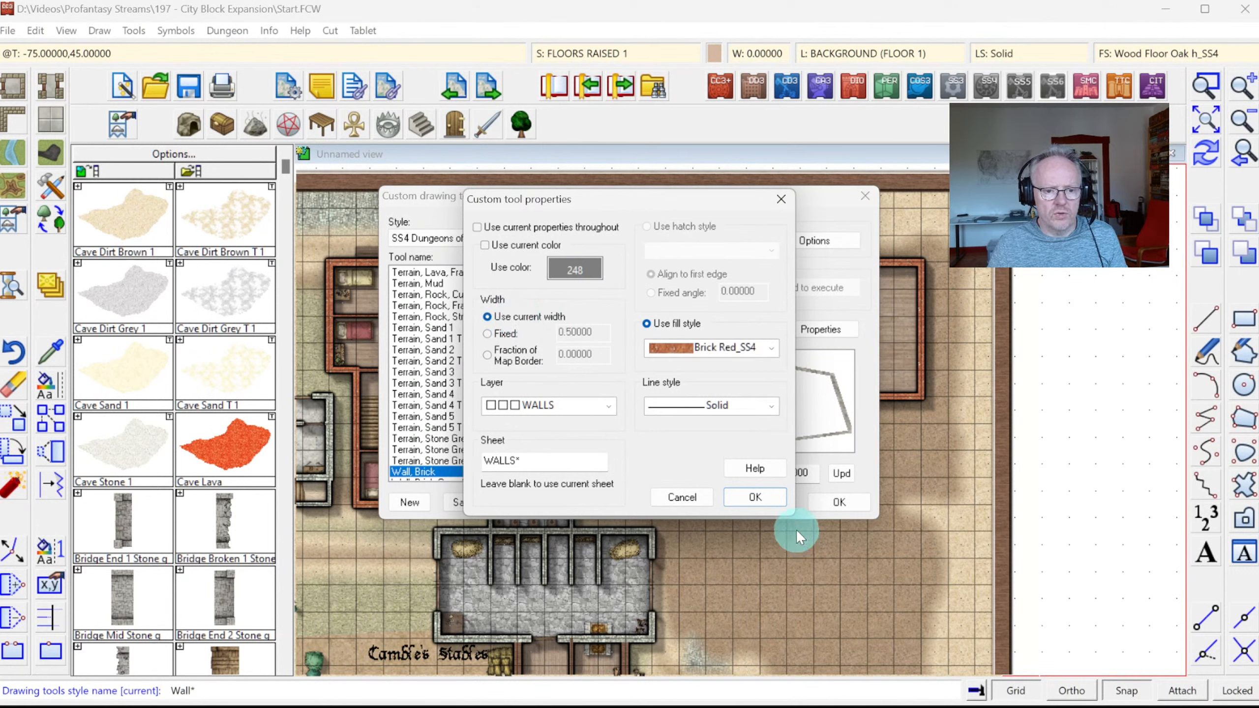
{"action": "left_click", "coordinate": [755, 497]}
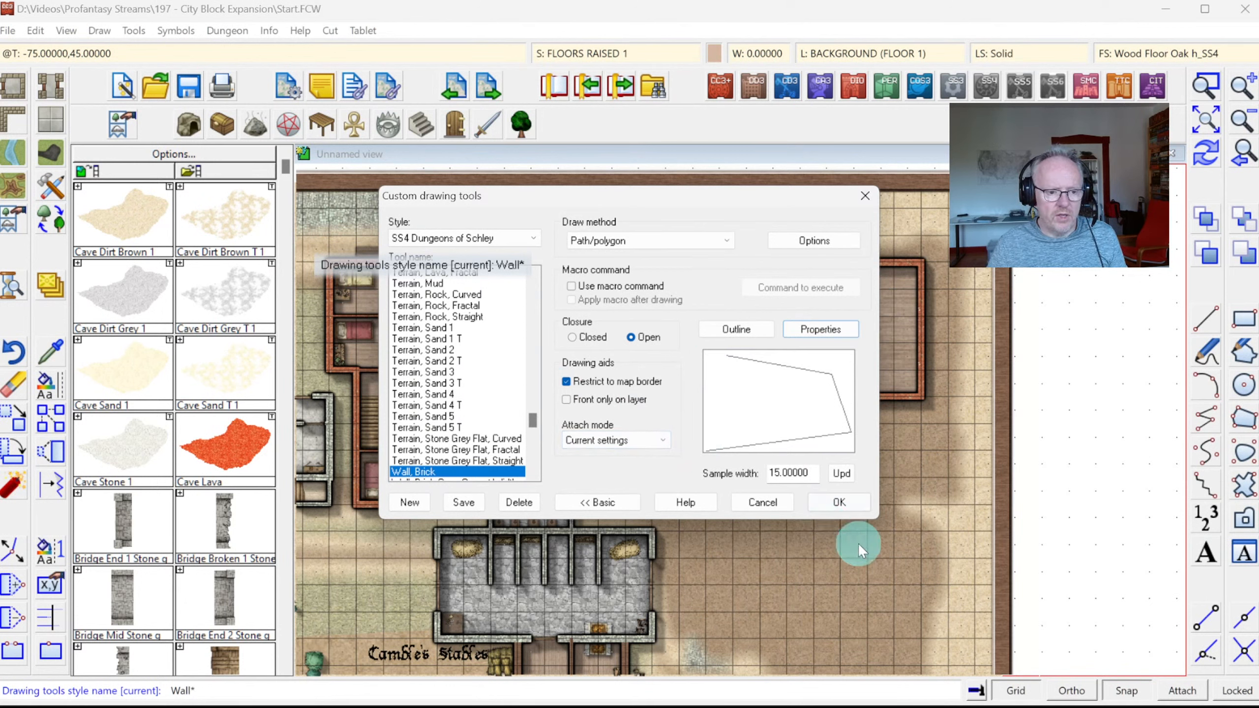
{"action": "left_click", "coordinate": [839, 506]}
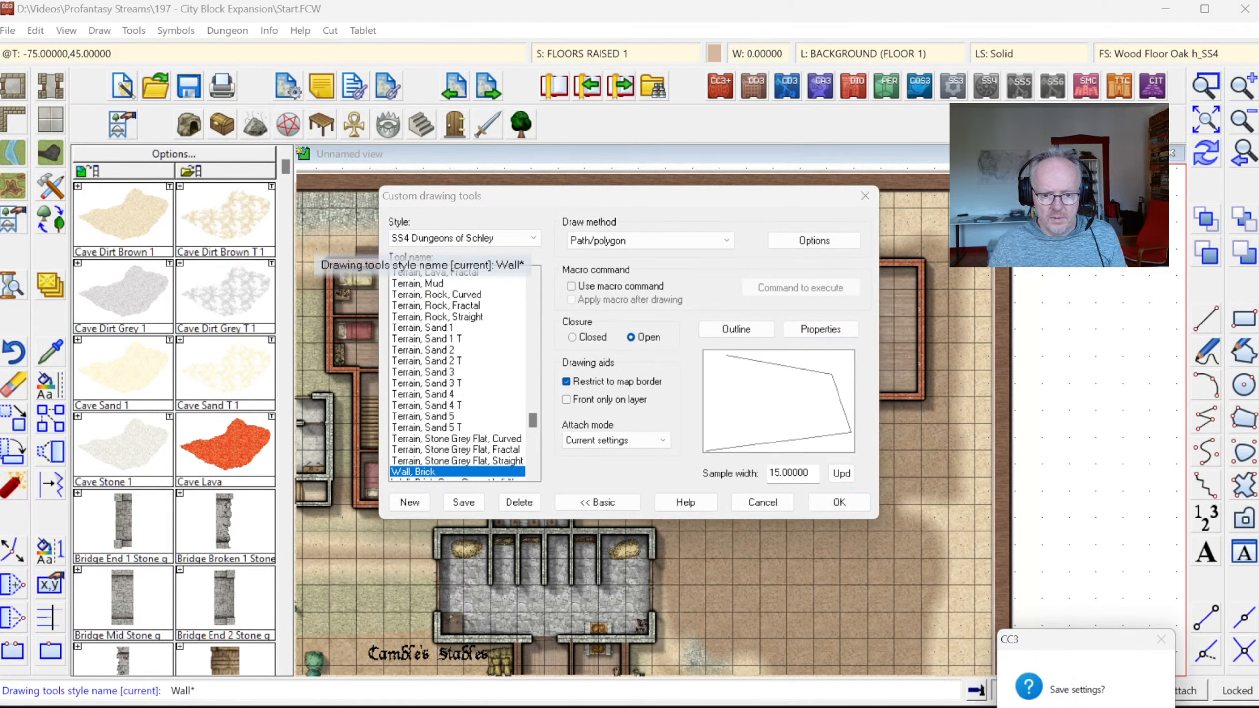
{"action": "key", "text": "Return"}
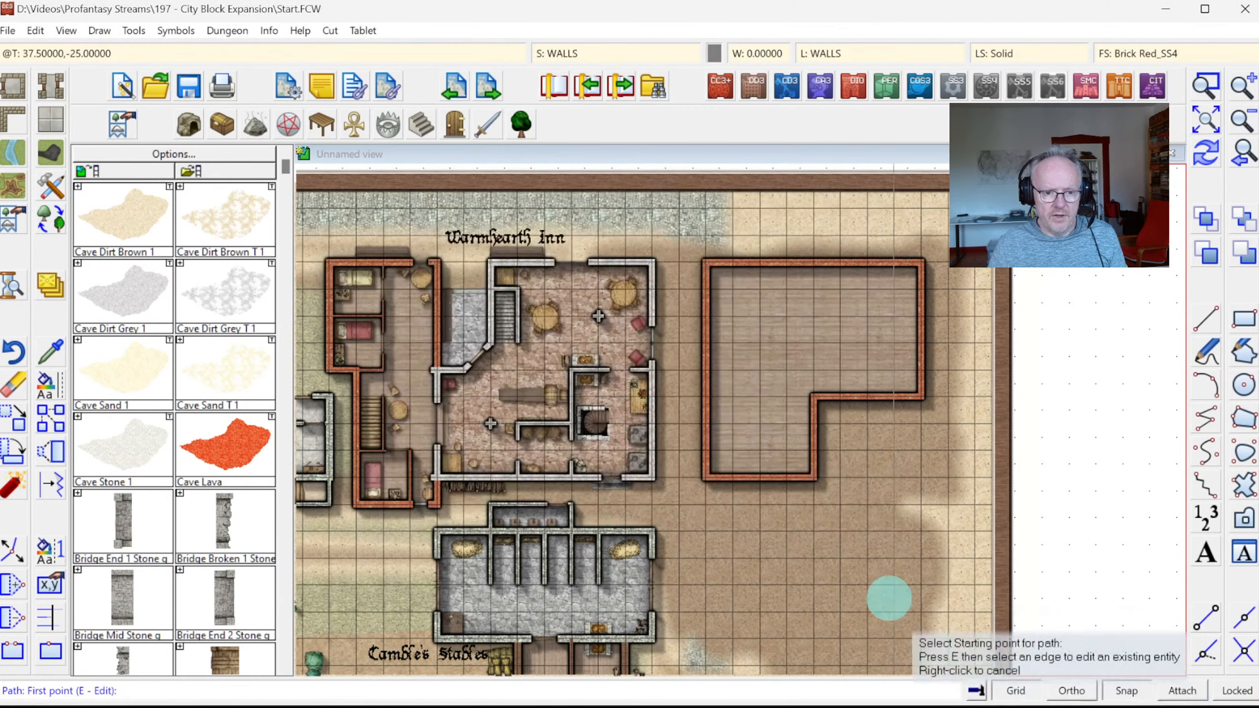
Set the line width for new entities to 0.5
{"action": "left_click", "coordinate": [758, 55]}
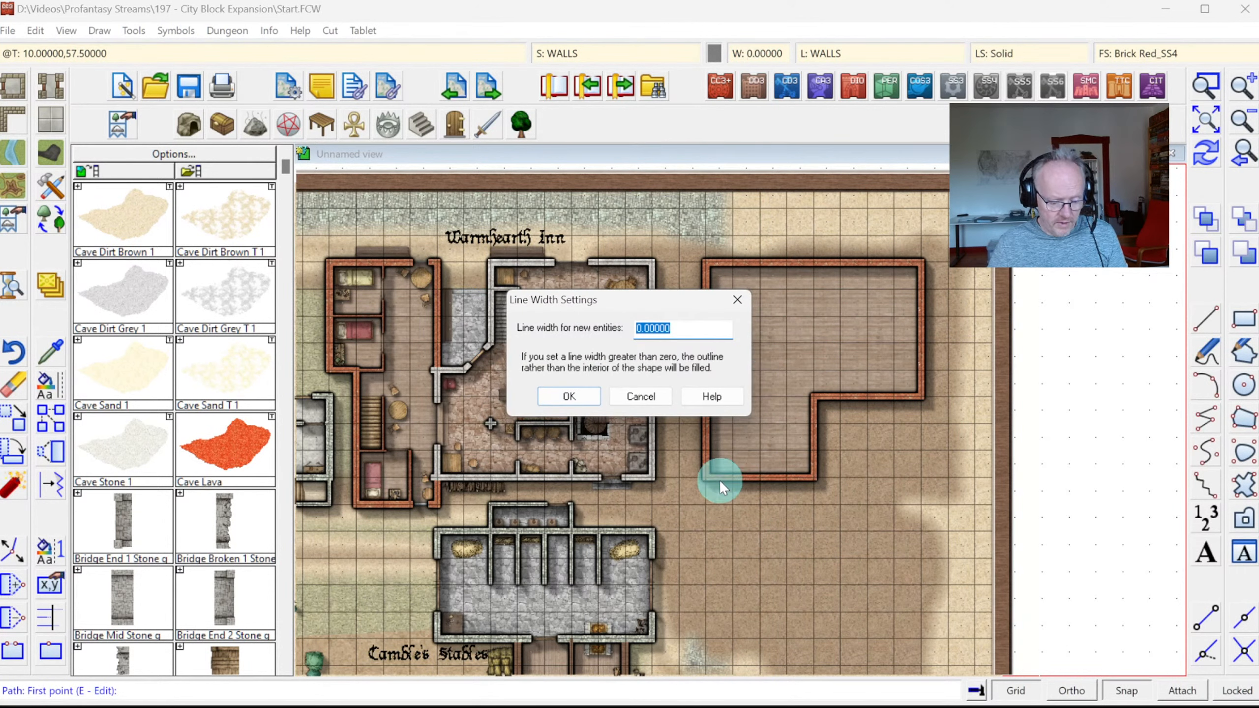
{"action": "type", "text": "0"}
{"action": "key", "text": "BackSpace"}
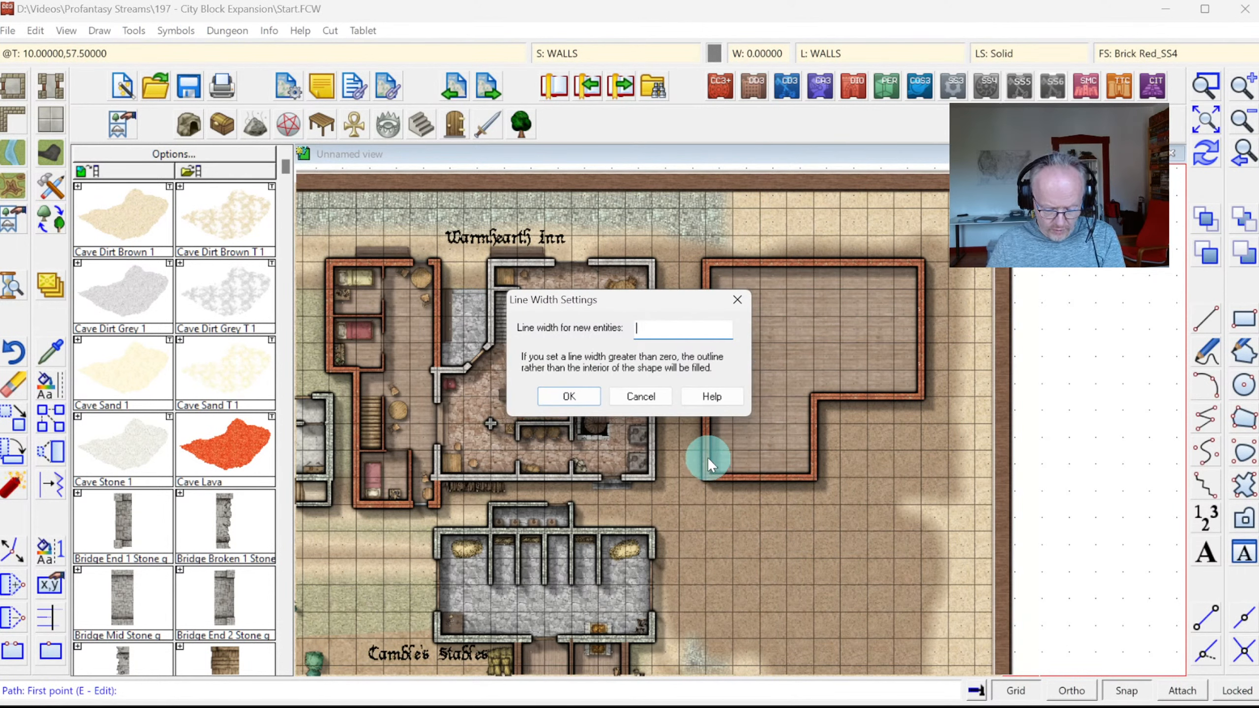
{"action": "type", "text": ".5"}
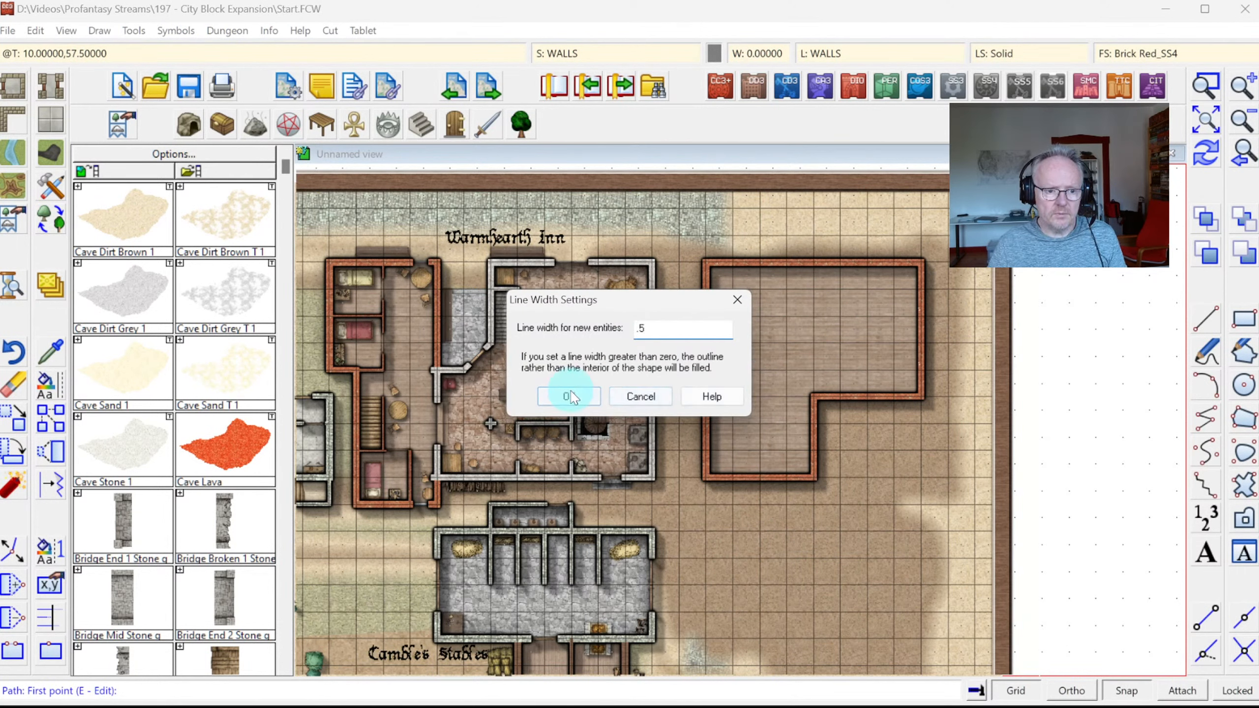
{"action": "left_click", "coordinate": [570, 397]}
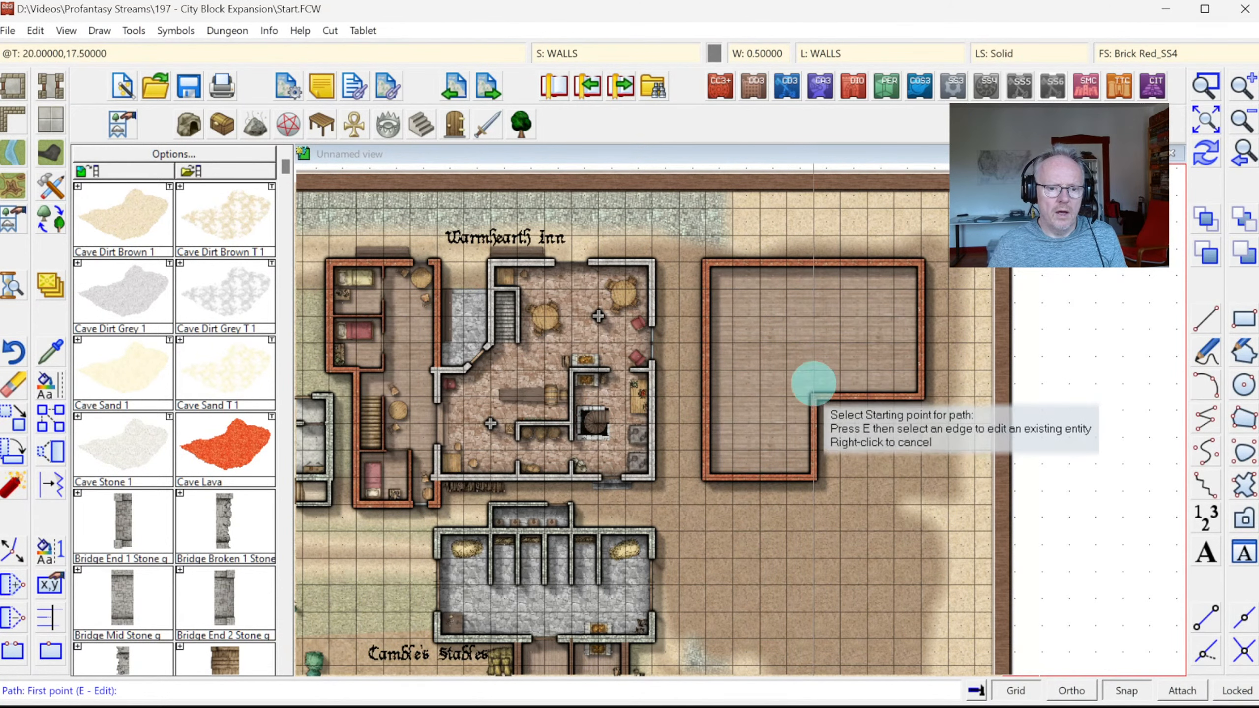
Draw a brick partition 25 long from the new building's inner corner straight up to its north wall, and refresh the map
{"action": "left_click", "coordinate": [815, 397]}
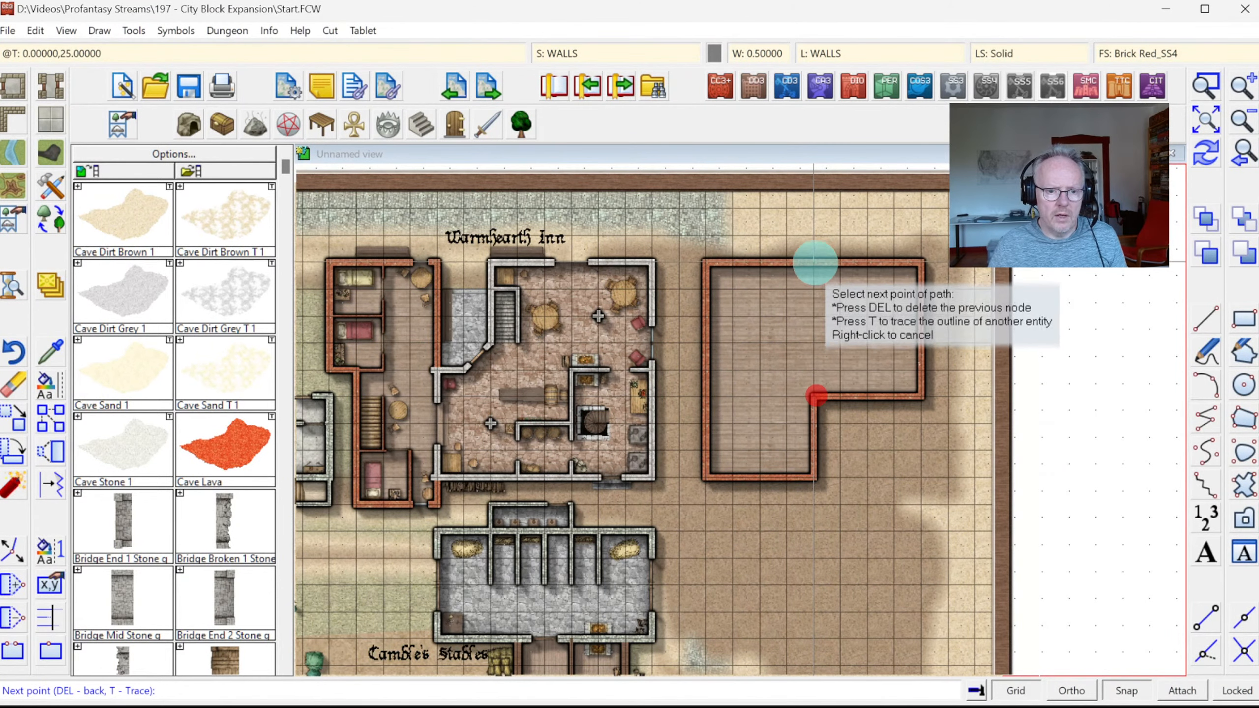
{"action": "left_click", "coordinate": [815, 261]}
{"action": "right_click", "coordinate": [816, 261]}
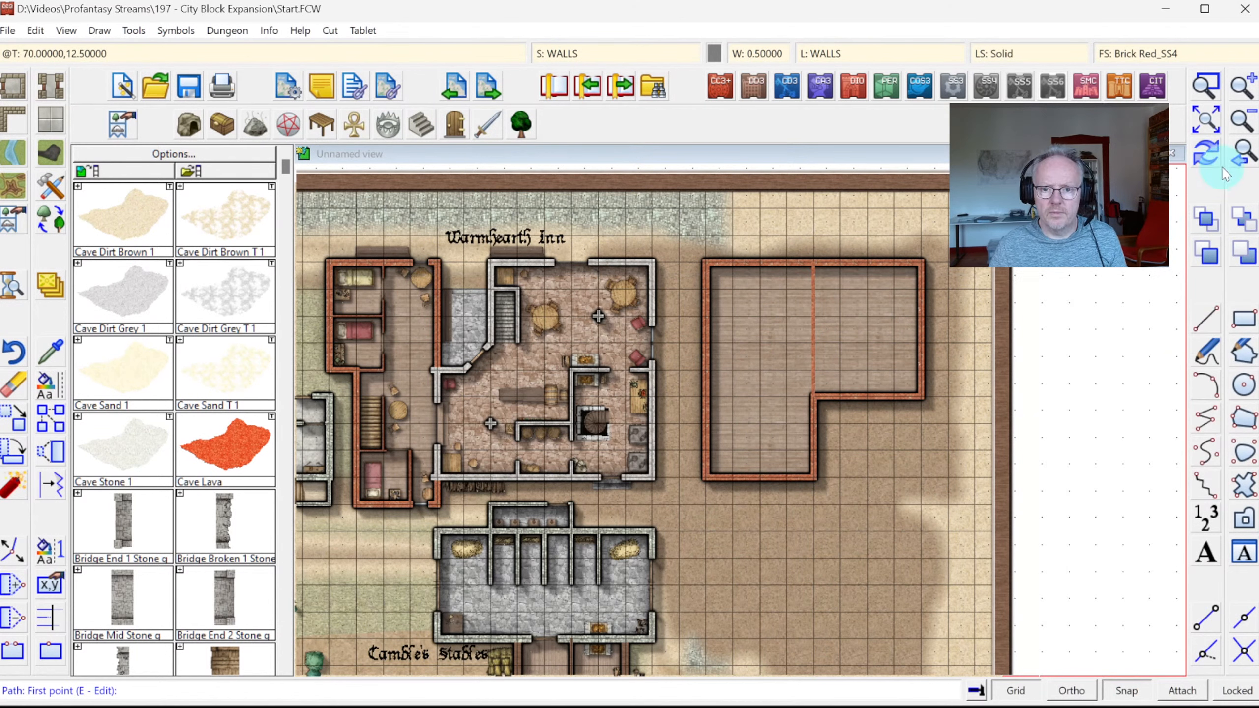
{"action": "left_click", "coordinate": [1207, 155]}
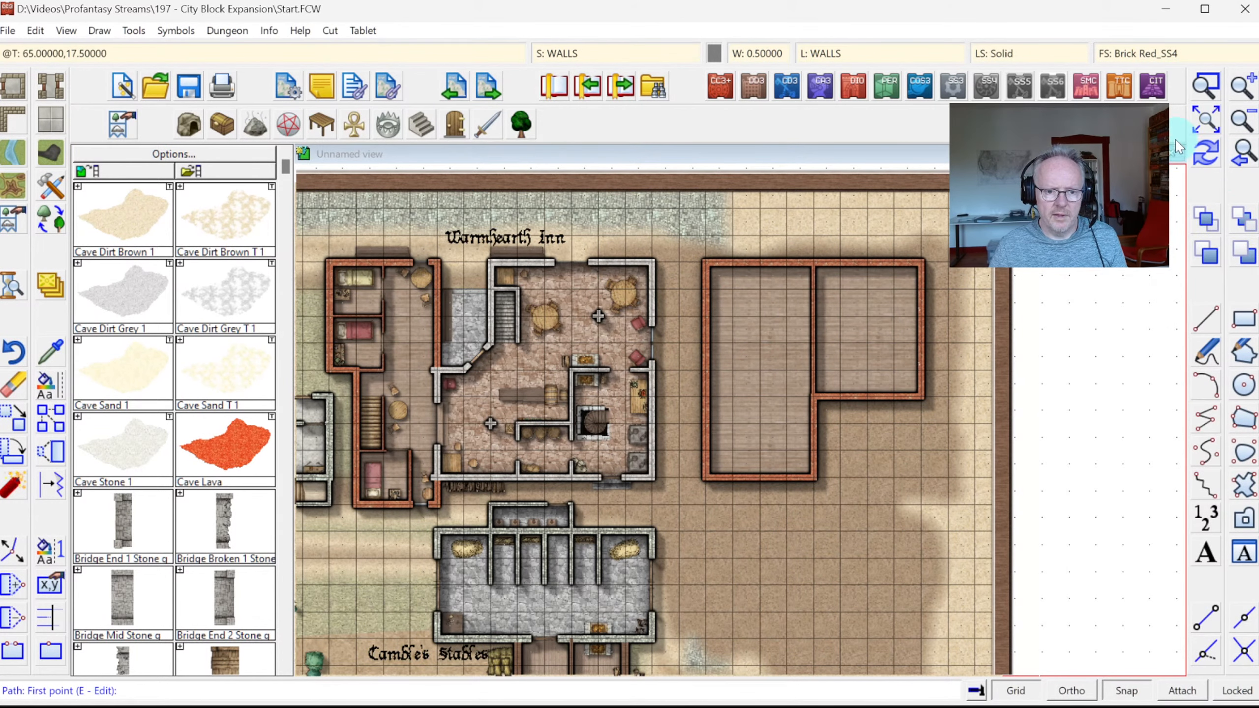
Divide the building's east wing with a 20-long east-west brick wall and a wall from its midpoint to the north wall
{"action": "left_click", "coordinate": [1206, 97]}
{"action": "left_click", "coordinate": [624, 251]}
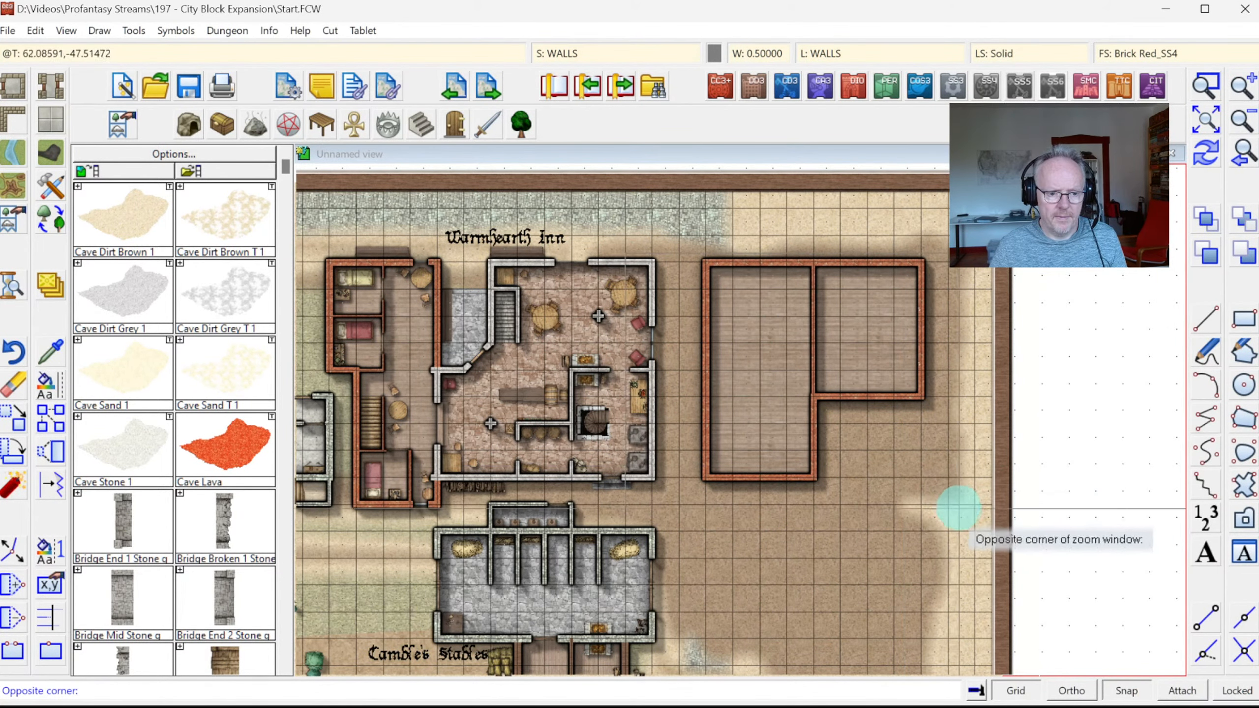
{"action": "left_click", "coordinate": [958, 509]}
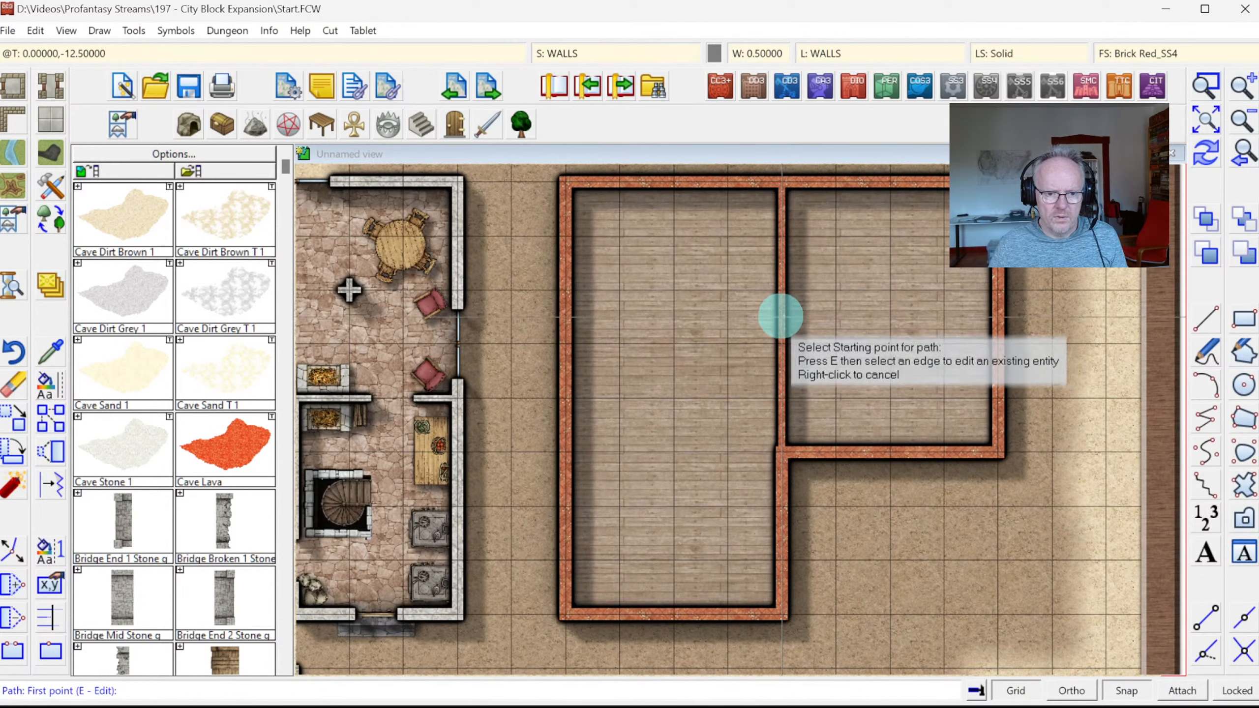
{"action": "left_click", "coordinate": [780, 316]}
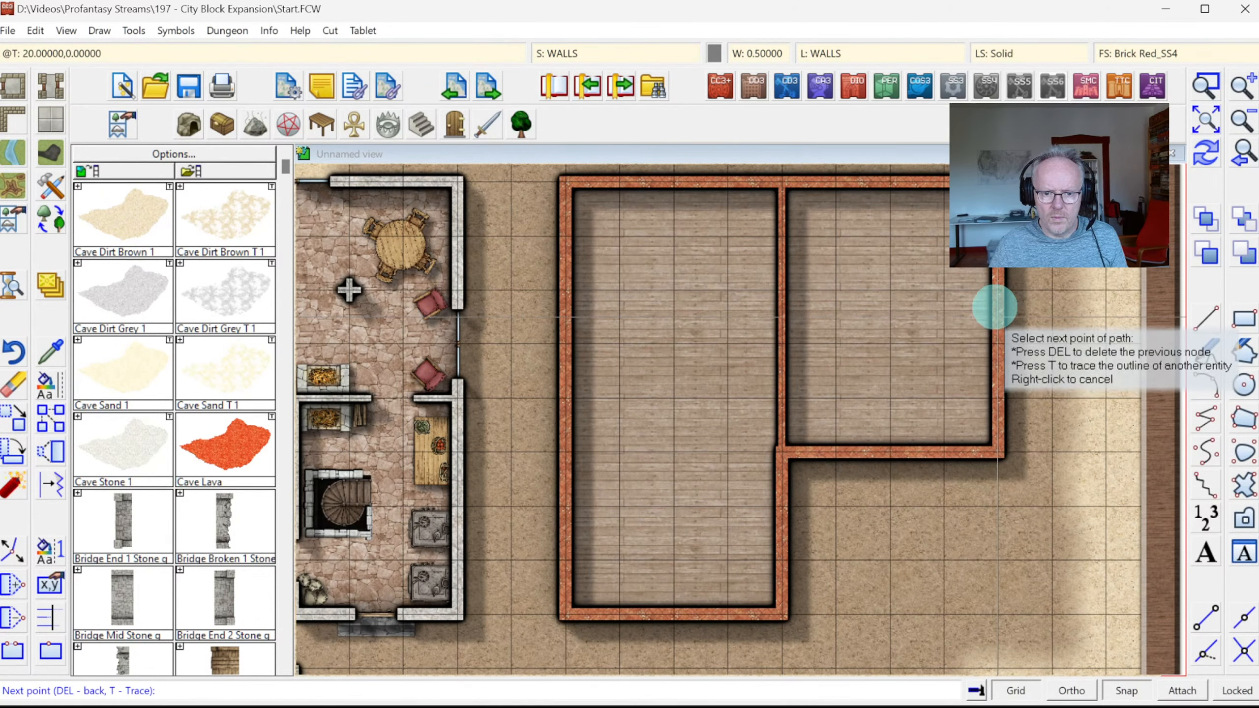
{"action": "left_click", "coordinate": [993, 305]}
{"action": "right_click", "coordinate": [994, 304]}
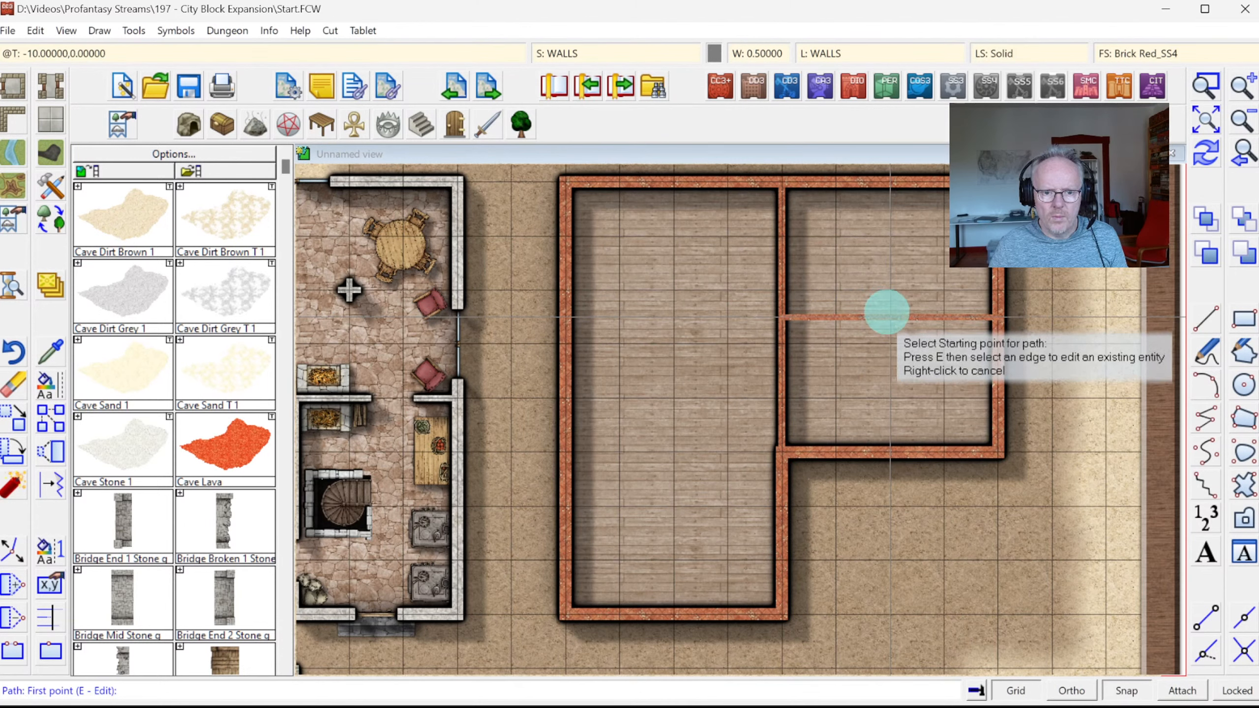
{"action": "left_click", "coordinate": [887, 312]}
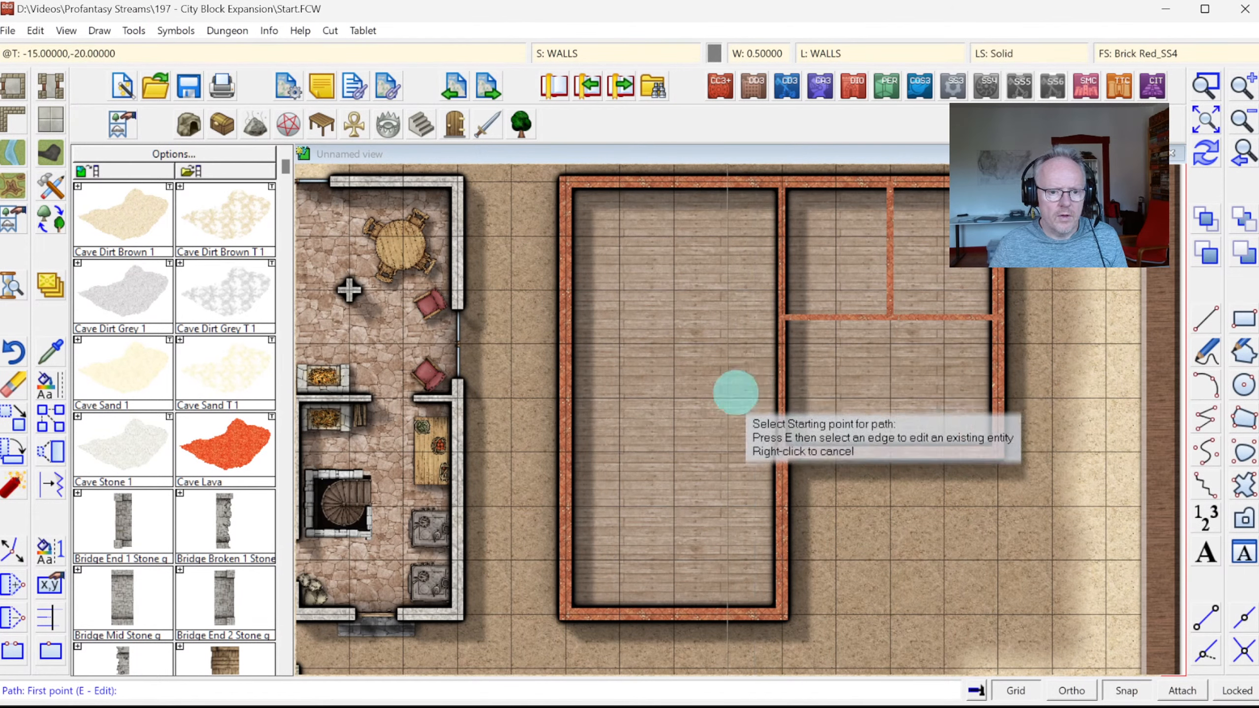
Draw a stepped brick partition across the building's western section, from its inner east wall to the outer west wall
{"action": "left_click", "coordinate": [776, 336]}
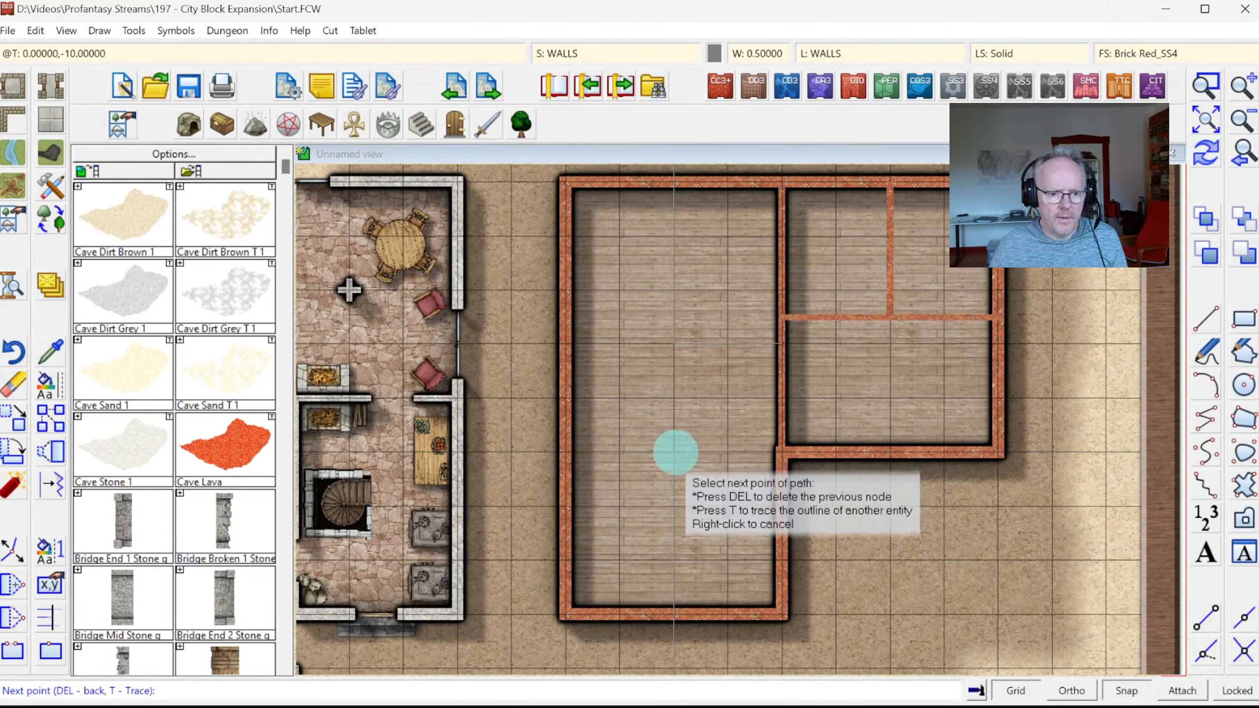
{"action": "left_click", "coordinate": [674, 449]}
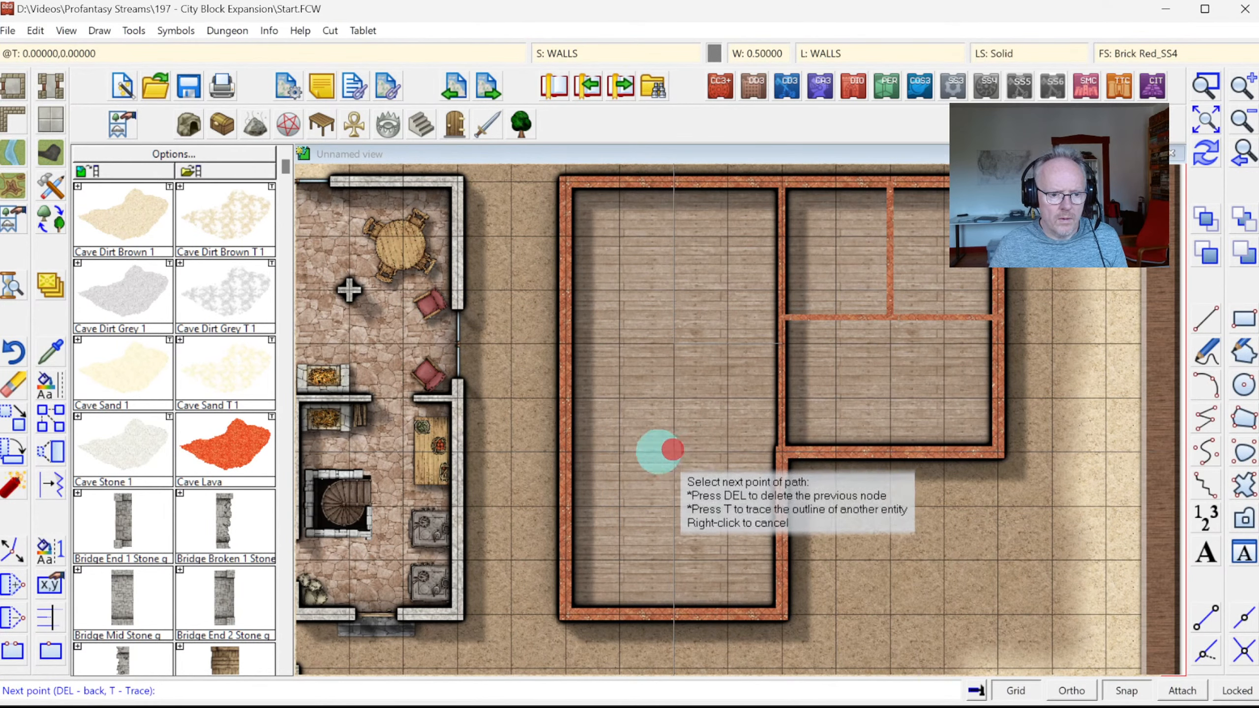
{"action": "left_click", "coordinate": [569, 451]}
{"action": "right_click", "coordinate": [570, 451]}
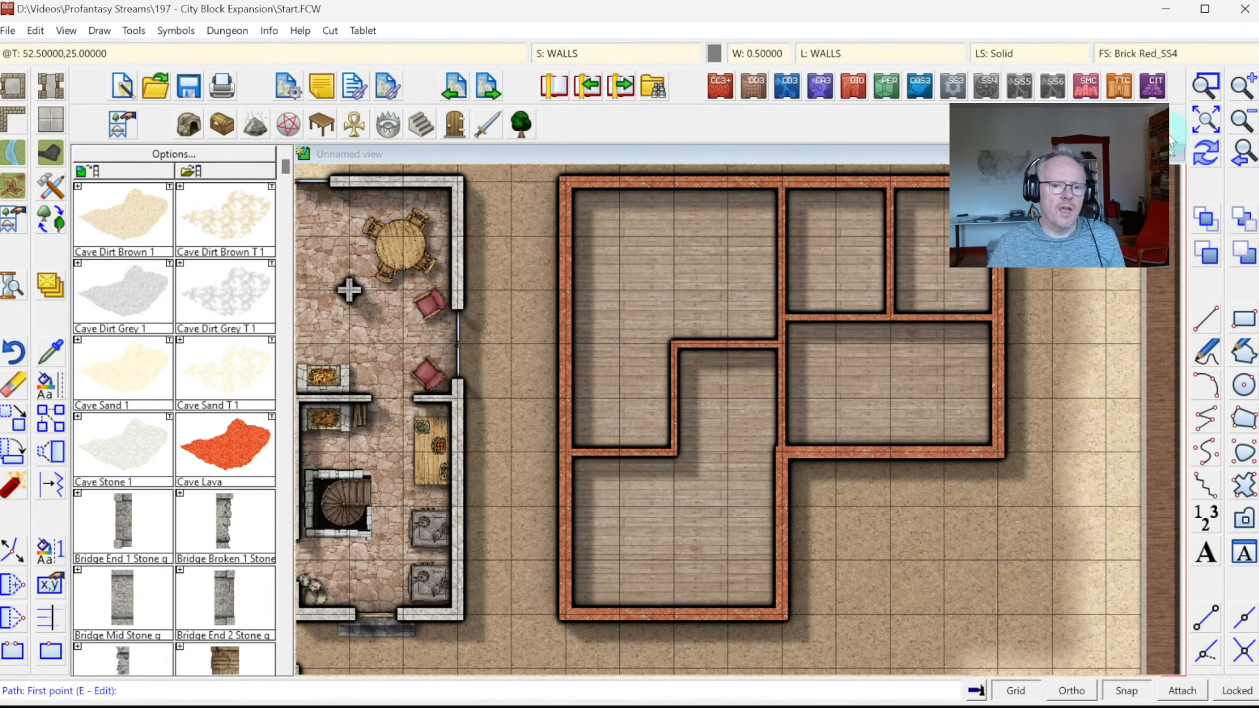
{"action": "key", "text": "Return"}
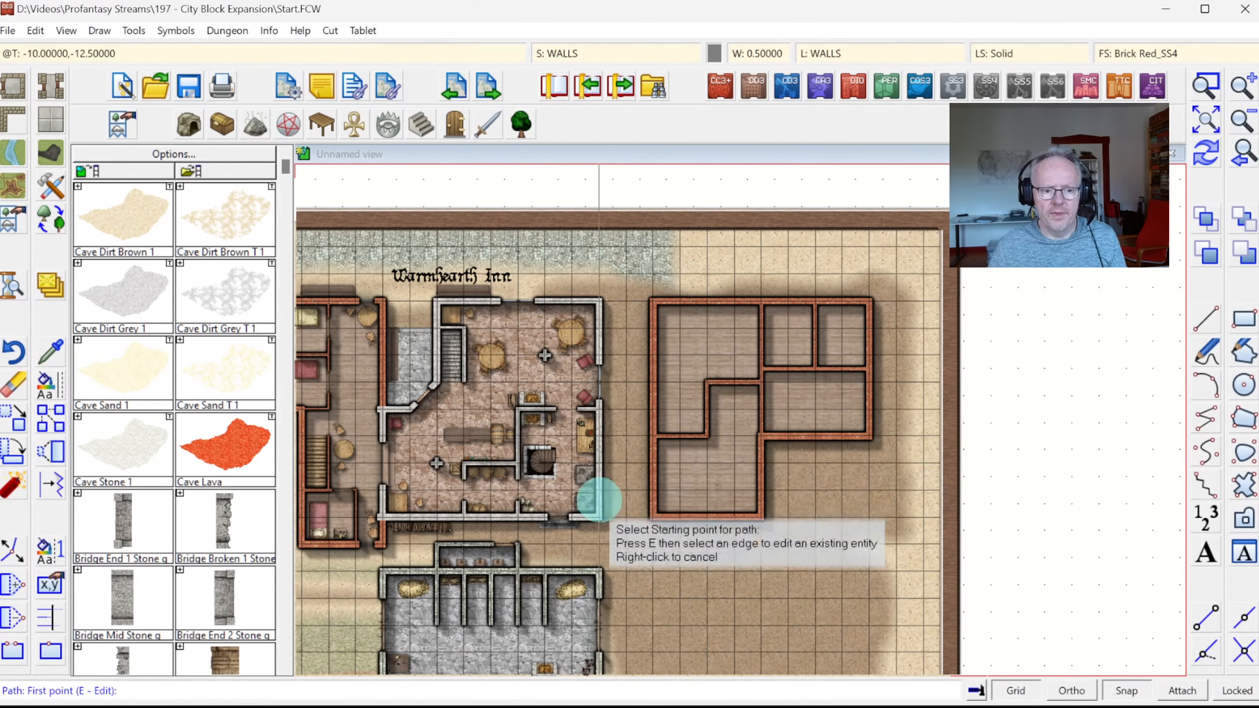
{"action": "right_click", "coordinate": [793, 359]}
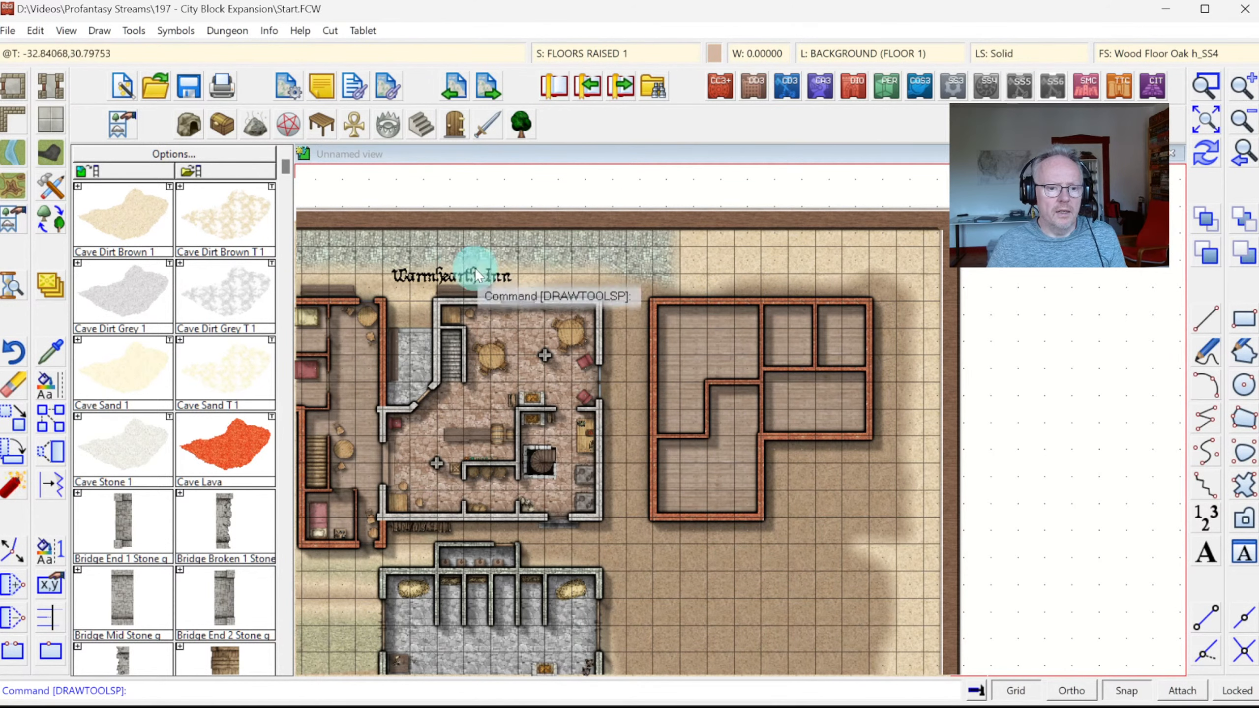
Load the wall features symbols and place Door Single Wood 1 at scale 0.8 in the new building's south wall
{"action": "left_click", "coordinate": [455, 128]}
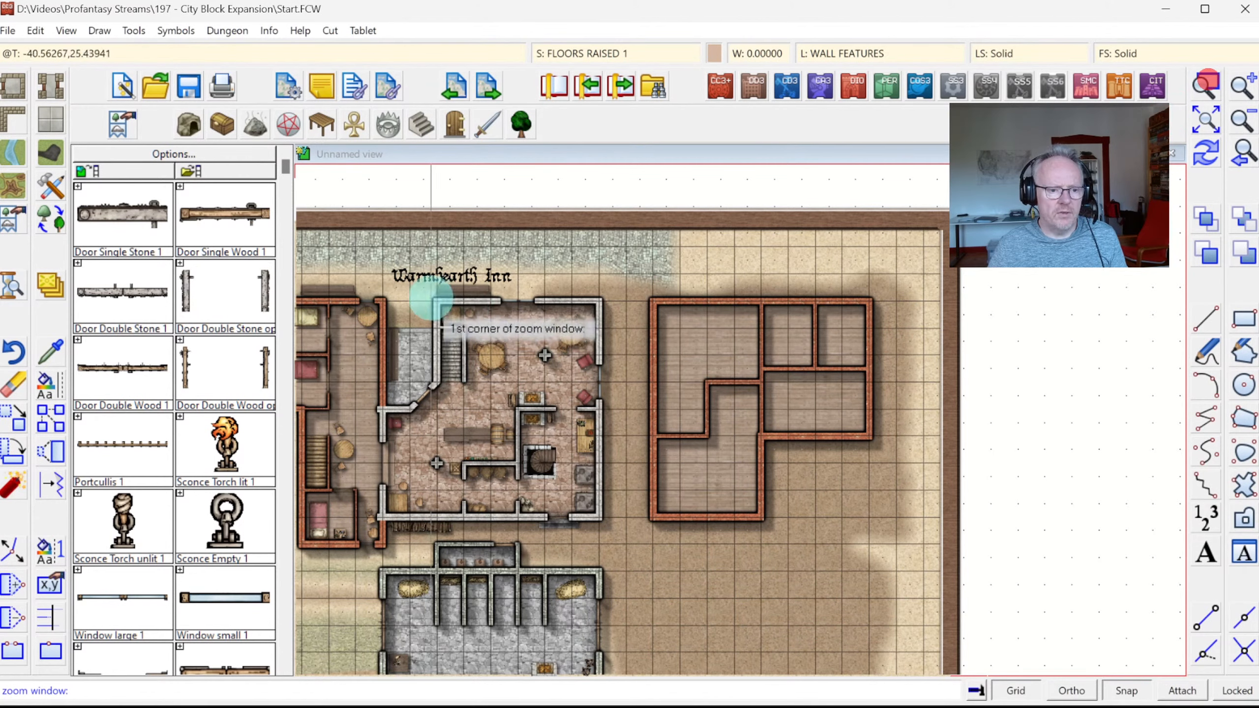
{"action": "left_click", "coordinate": [377, 279]}
{"action": "left_click", "coordinate": [878, 553]}
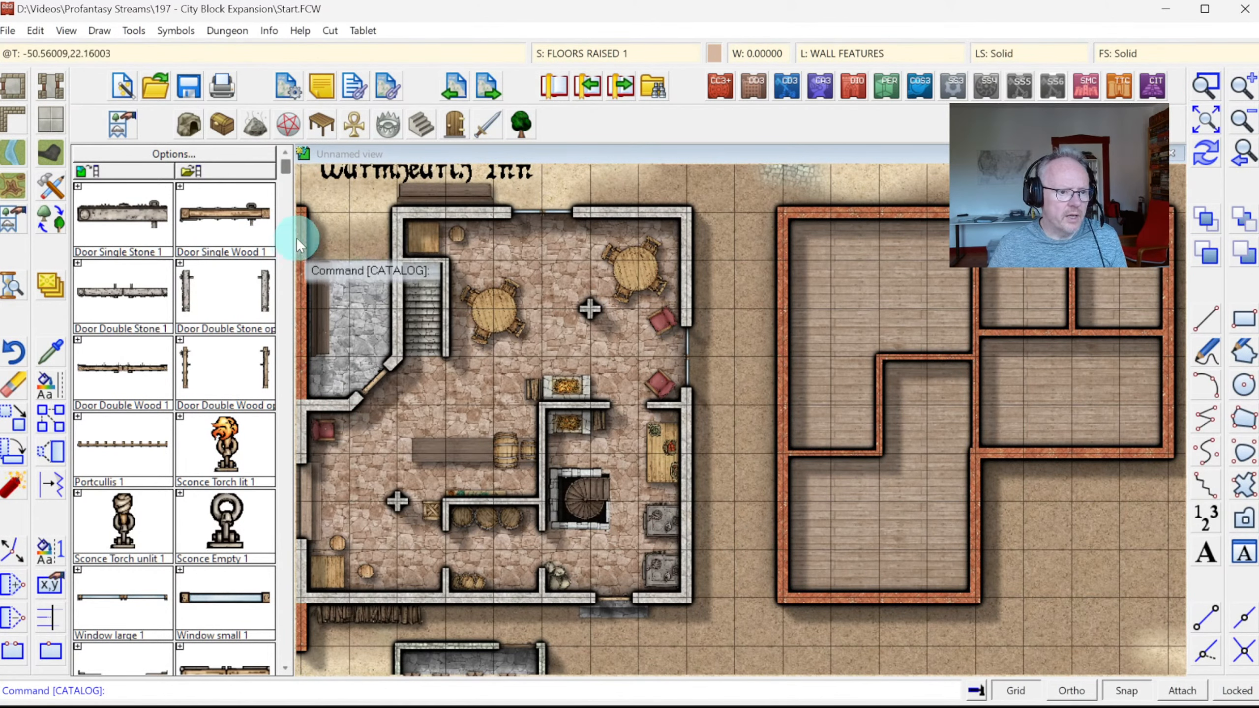
{"action": "left_click", "coordinate": [239, 228]}
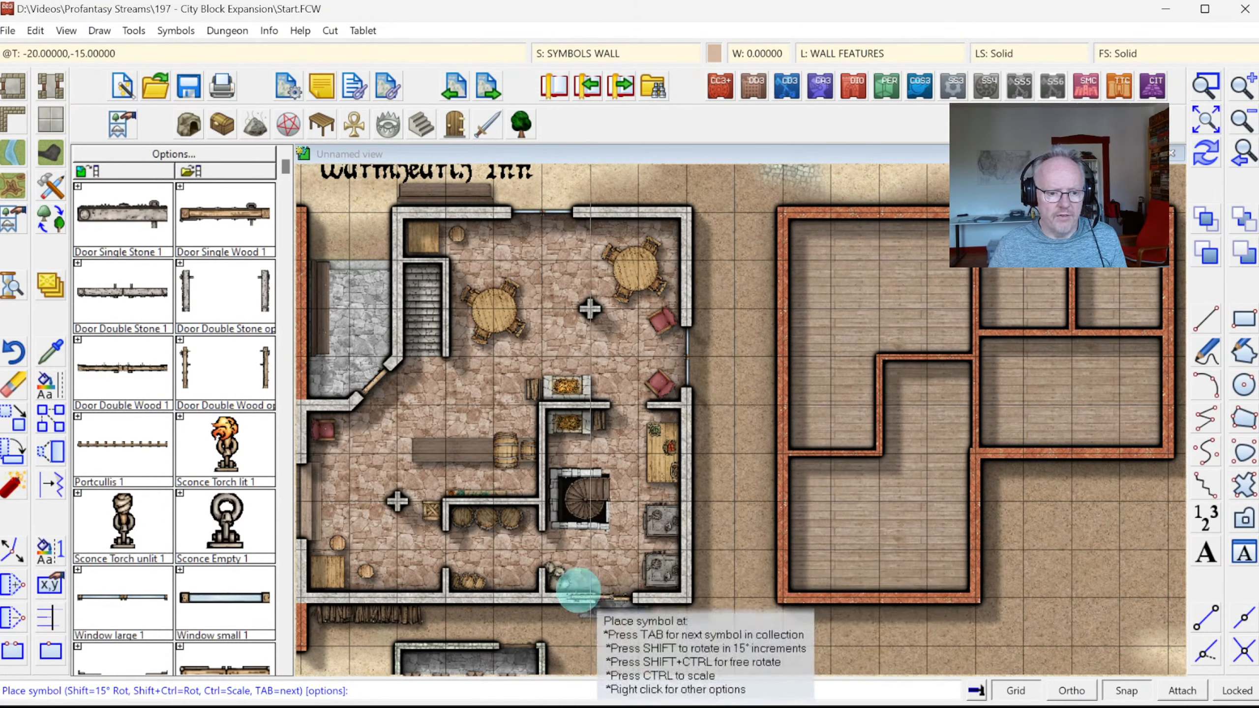
{"action": "left_click", "coordinate": [616, 600]}
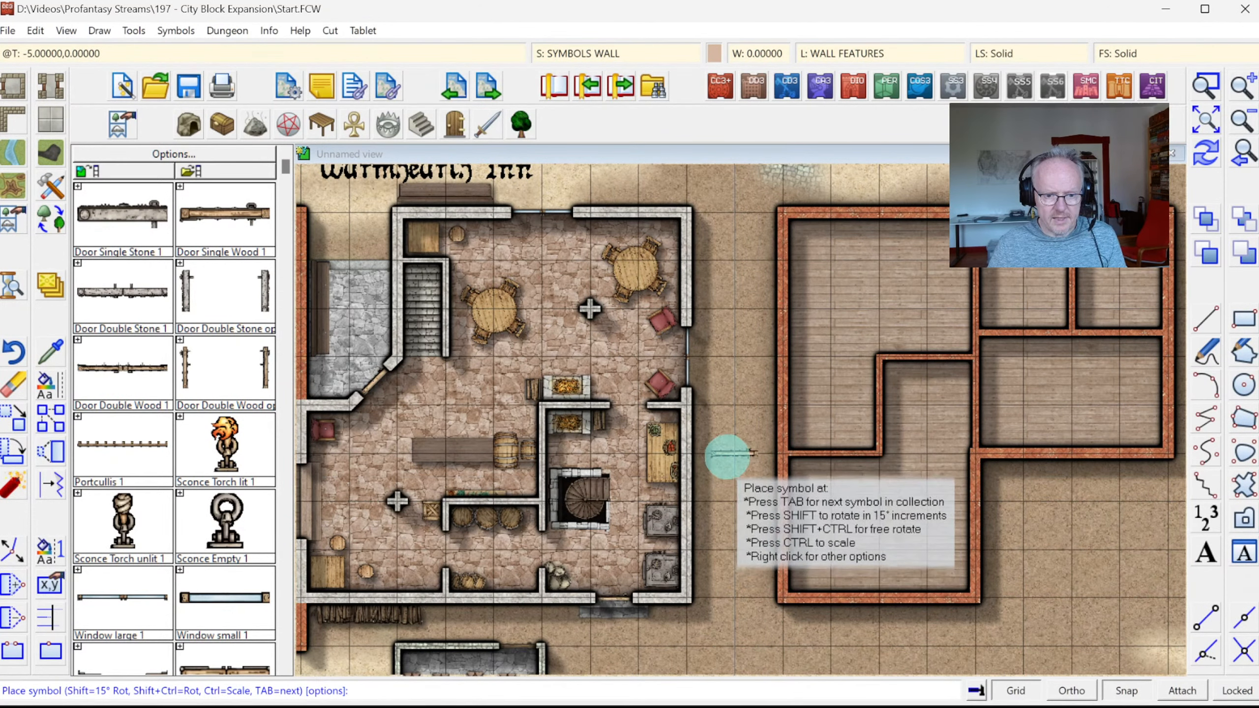
{"action": "right_click", "coordinate": [723, 453]}
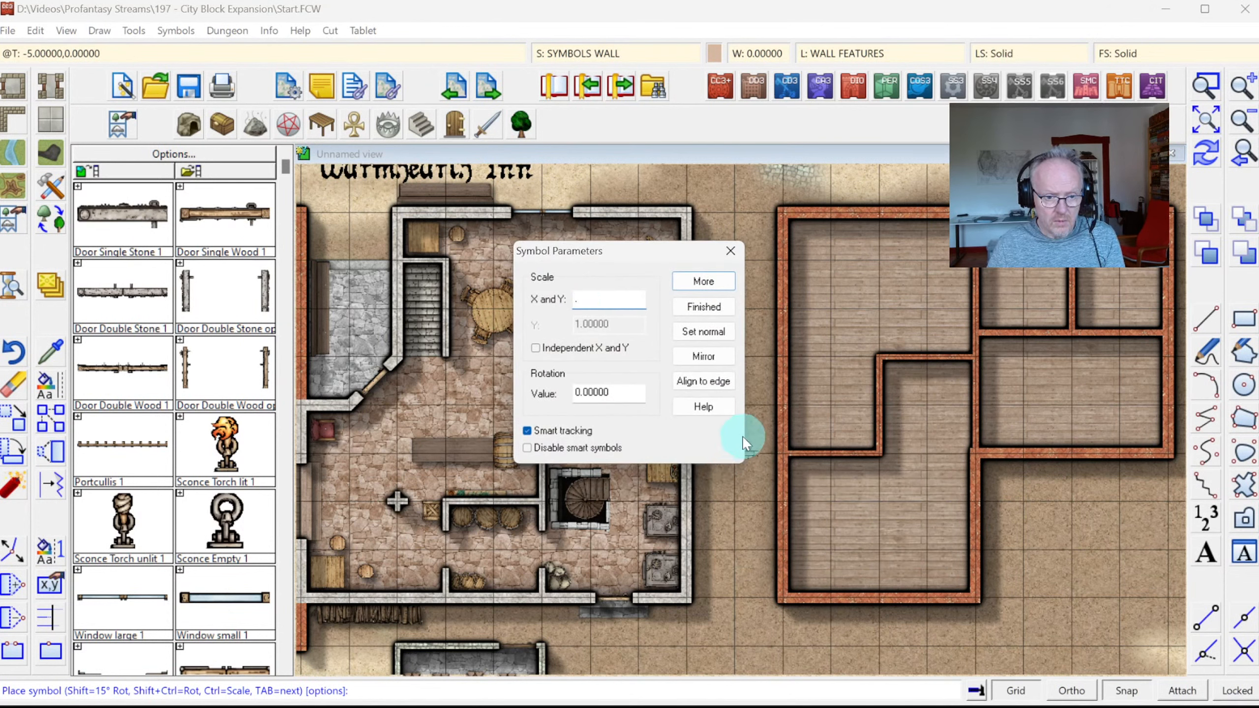
{"action": "left_click", "coordinate": [709, 281]}
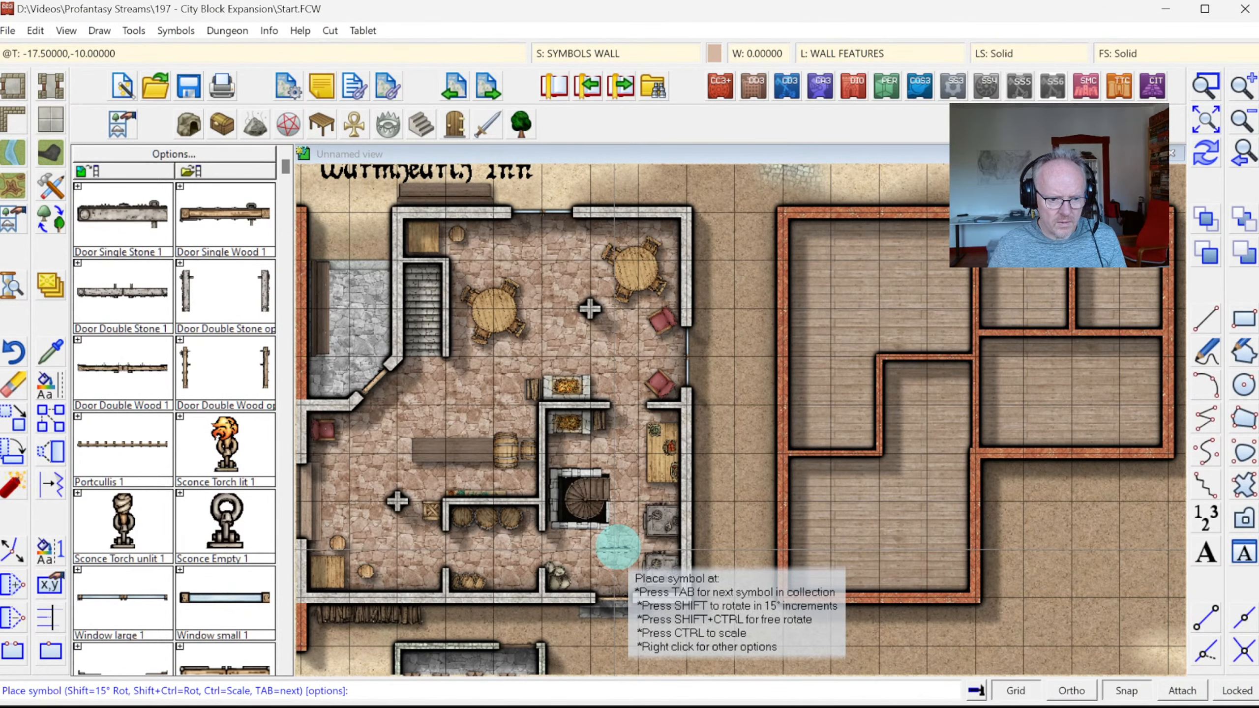
{"action": "left_click", "coordinate": [613, 598]}
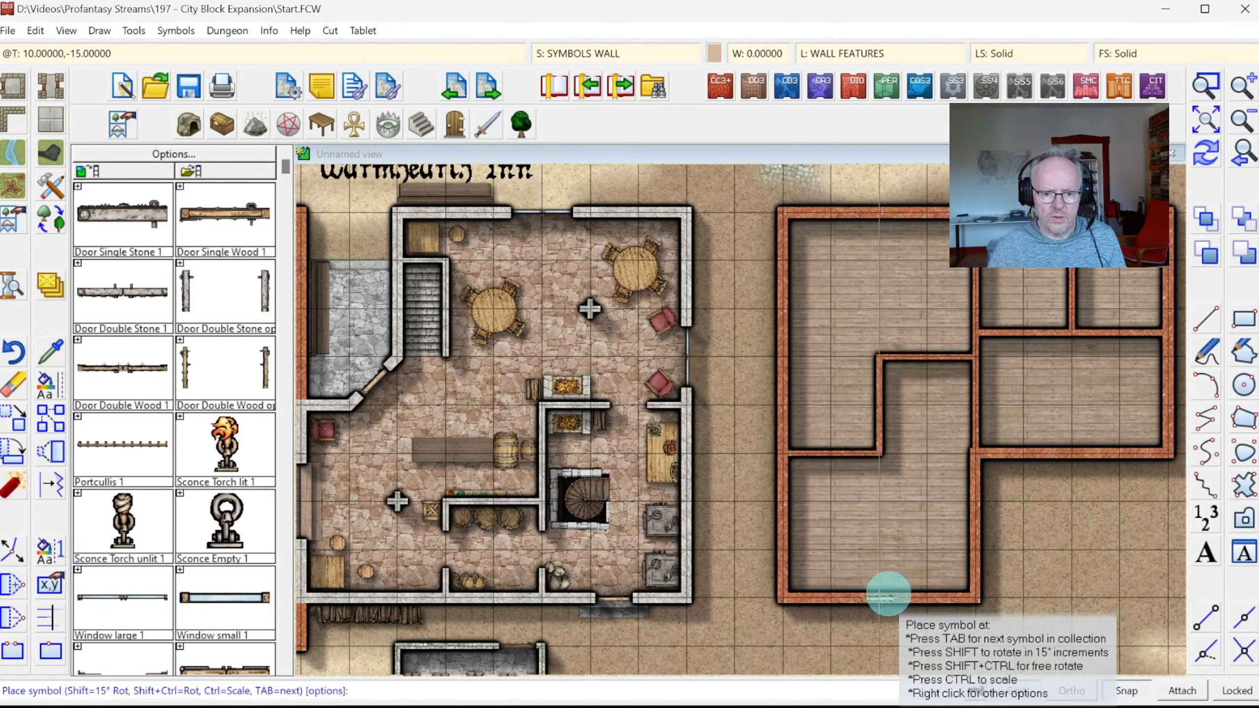
{"action": "left_click", "coordinate": [852, 593]}
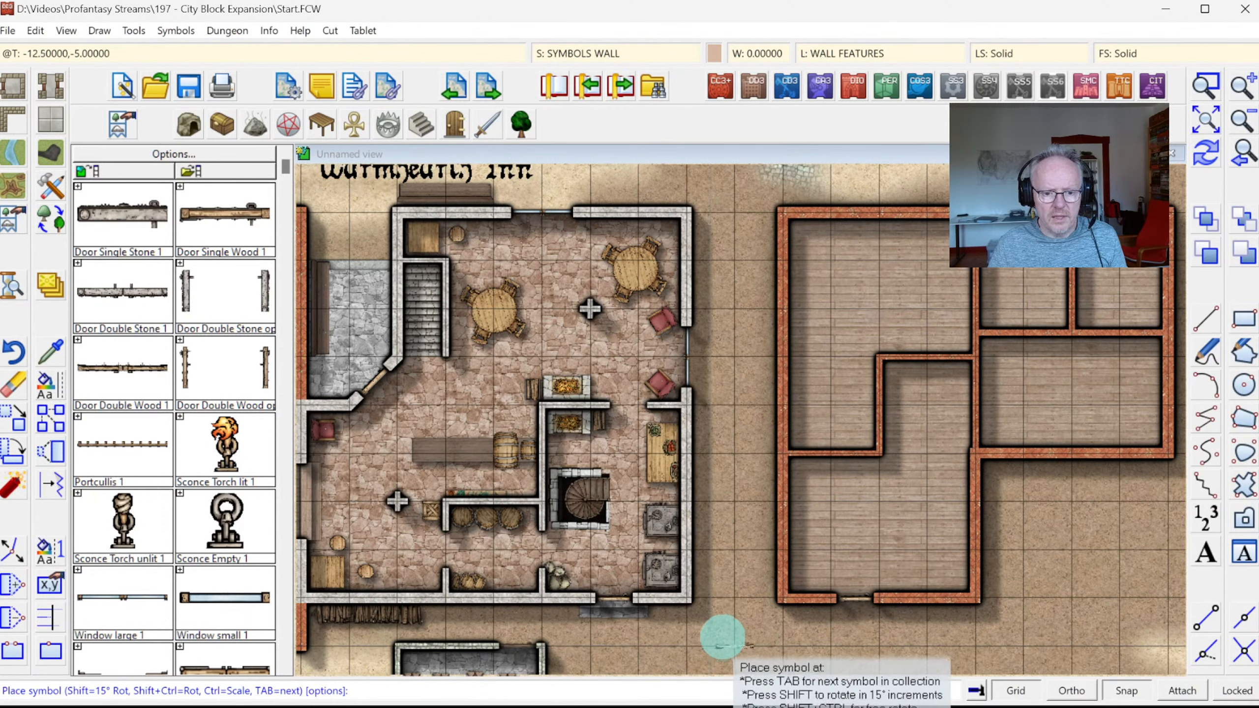
{"action": "left_click", "coordinate": [282, 519]}
{"action": "left_click", "coordinate": [282, 520]}
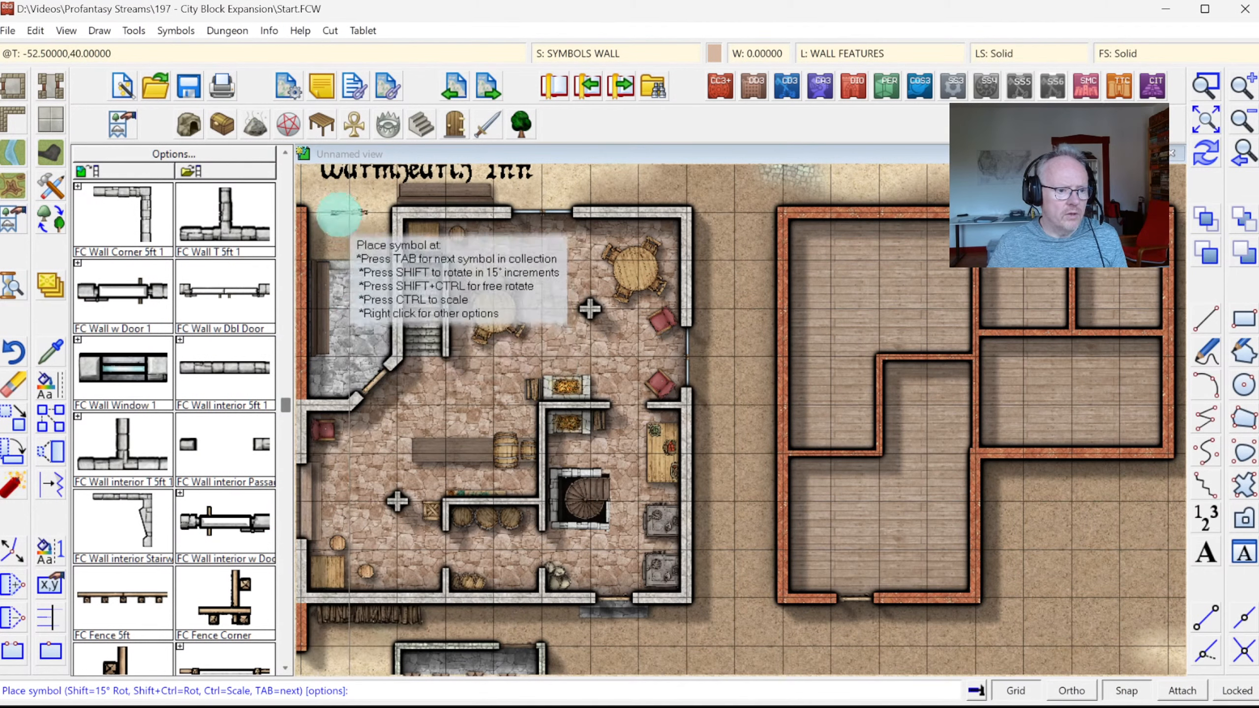
{"action": "left_click", "coordinate": [286, 165]}
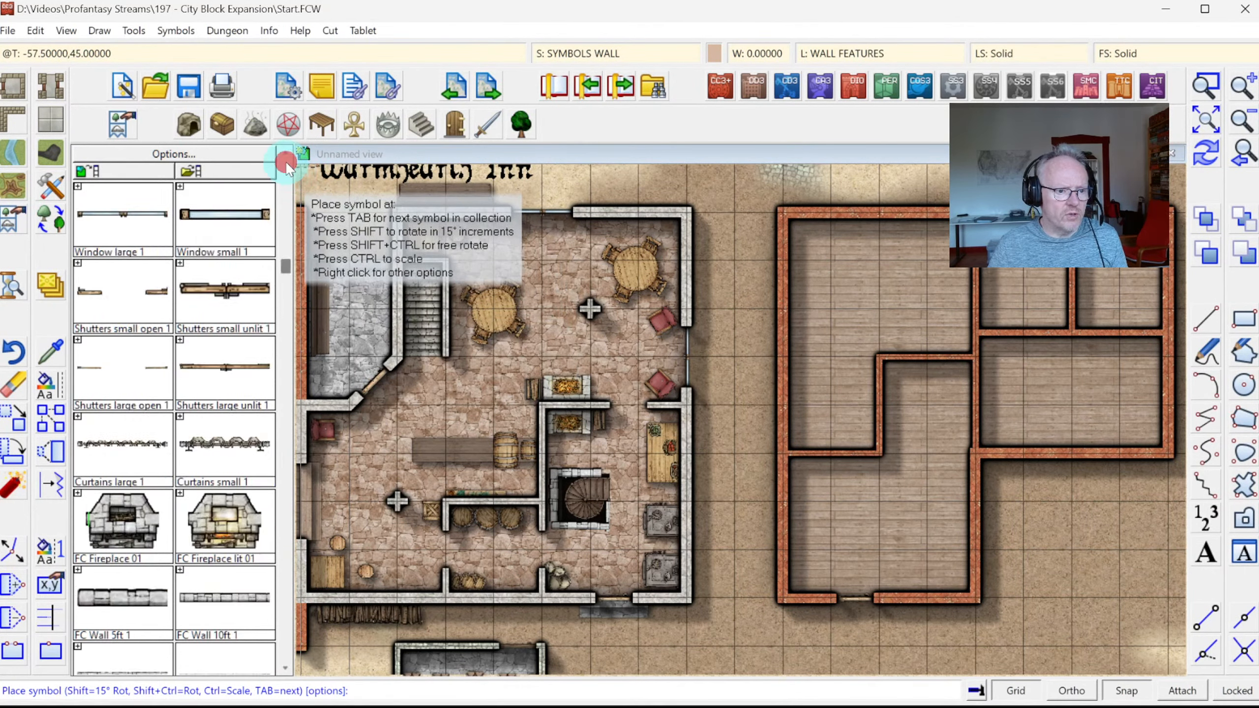
{"action": "left_click", "coordinate": [286, 164]}
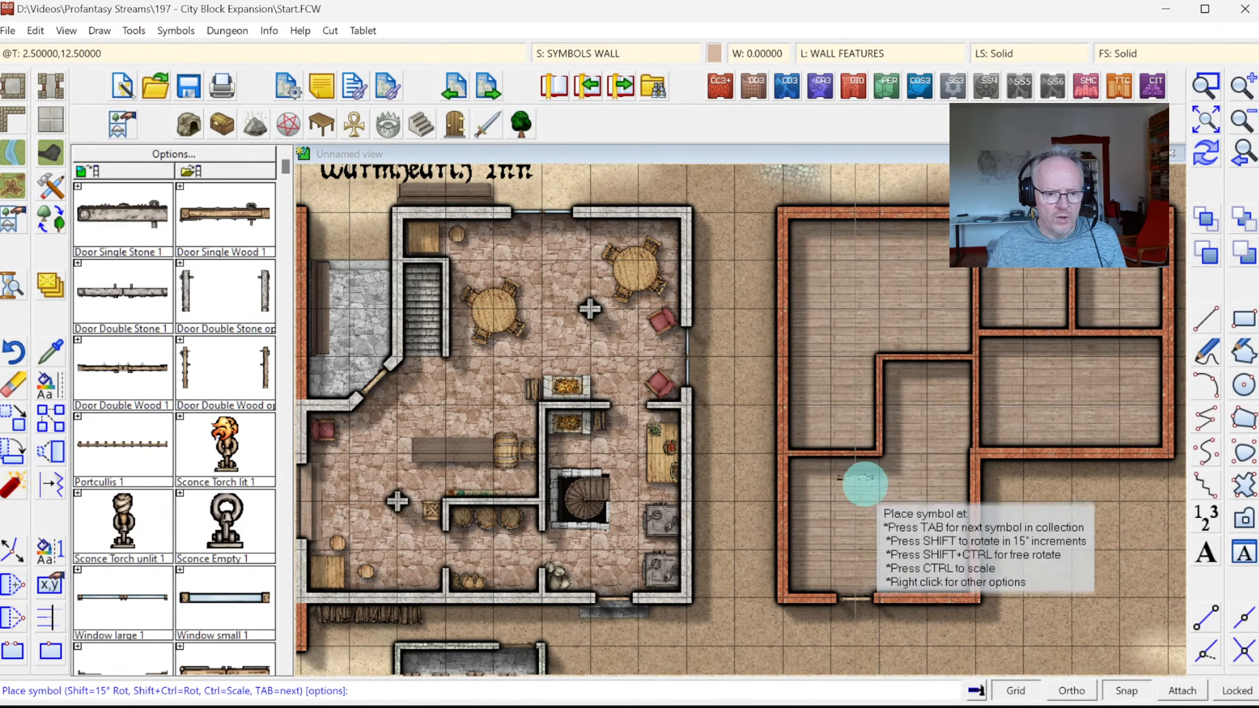
Place four single wooden doors in the inner walls: one in the stepped partition, one in the east wing's west wall, two into its northern rooms
{"action": "right_click", "coordinate": [864, 494]}
{"action": "left_click", "coordinate": [719, 286]}
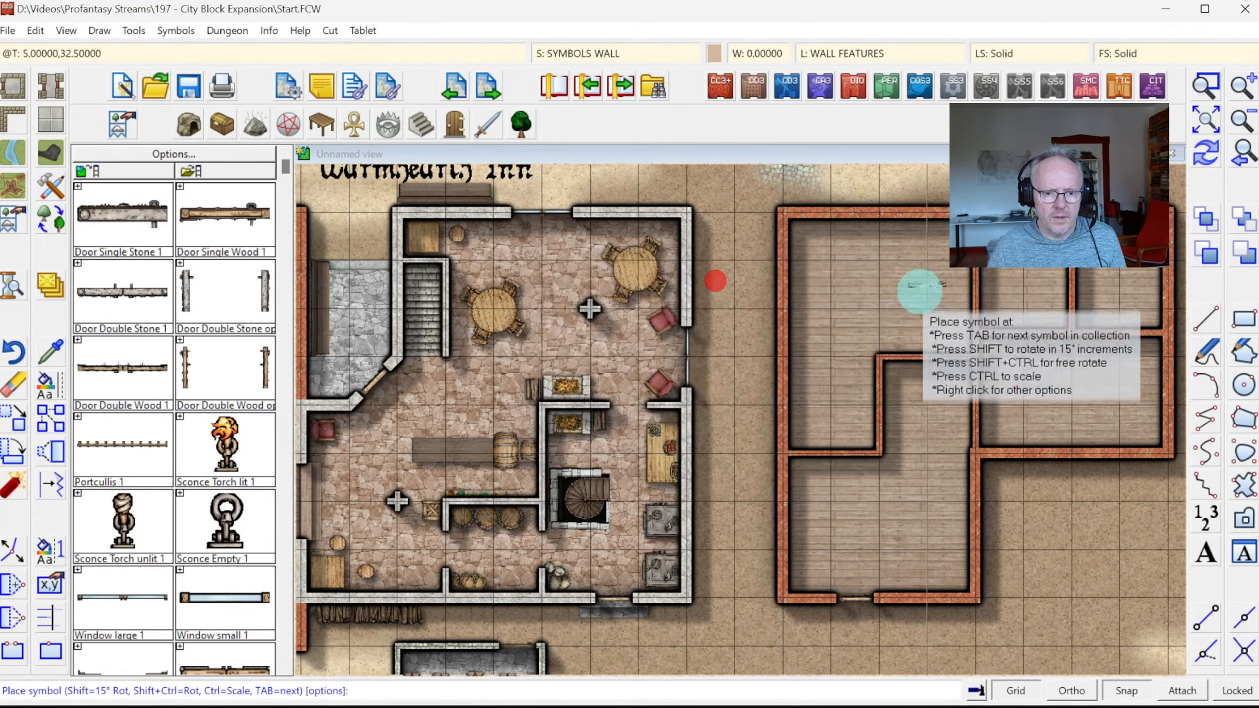
{"action": "left_click", "coordinate": [926, 347]}
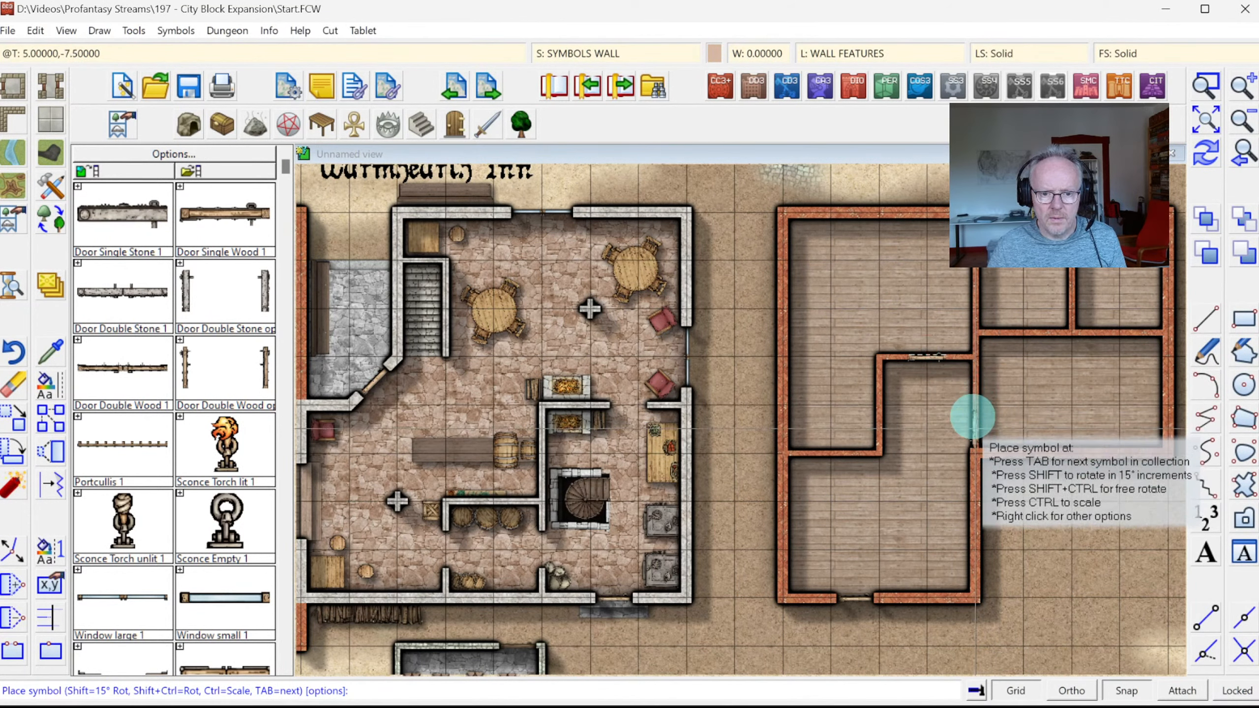
{"action": "left_click", "coordinate": [972, 416]}
{"action": "left_click", "coordinate": [1020, 320]}
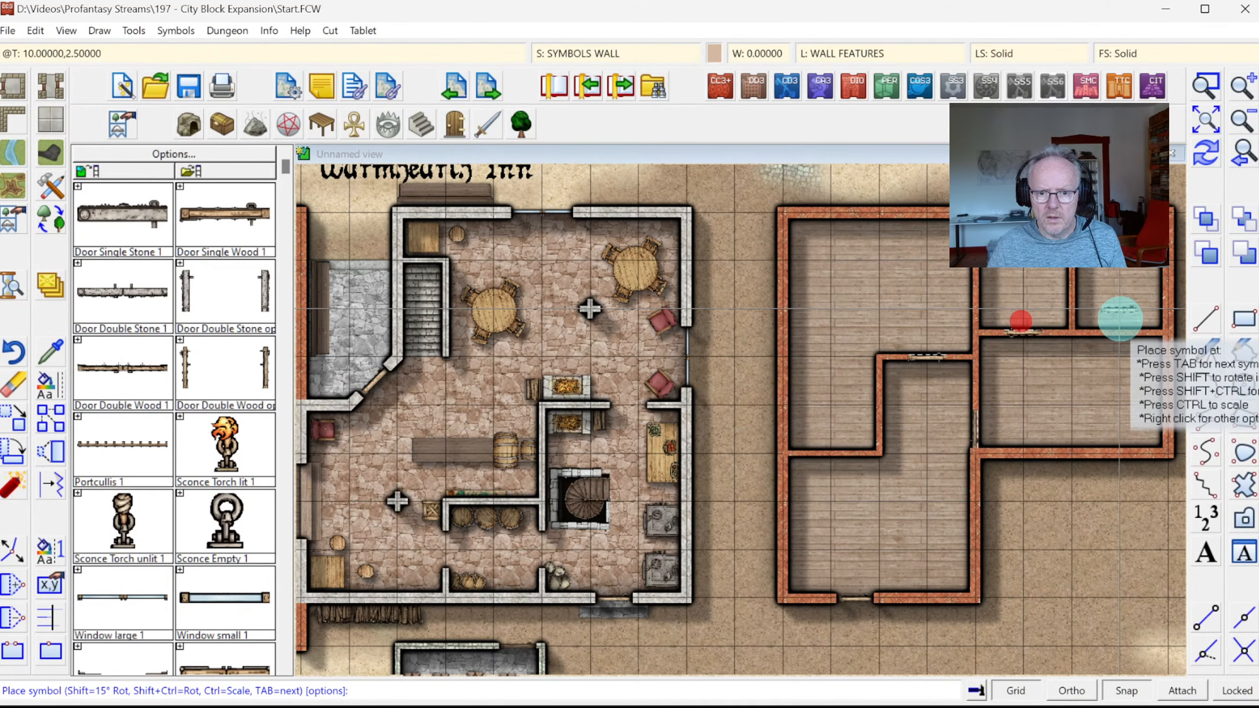
{"action": "left_click", "coordinate": [1110, 319]}
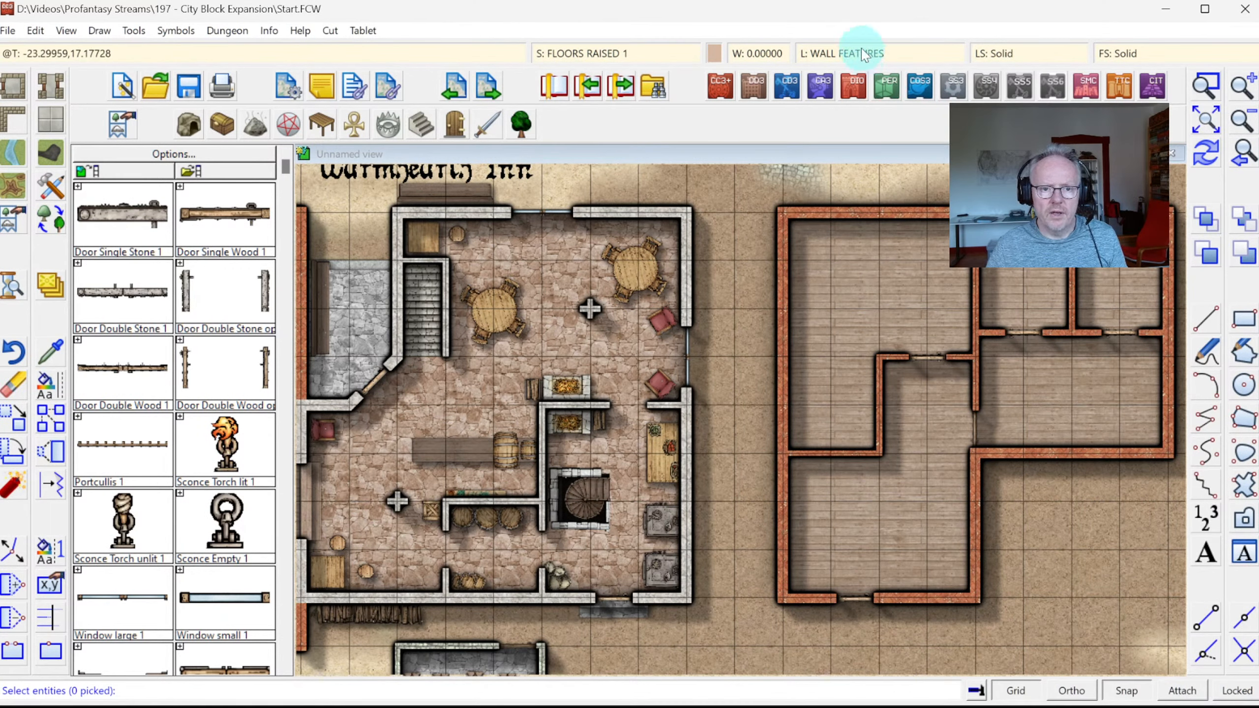
Erase the four door symbols from the new building's inner walls, keeping the grid out of the selection, and refresh the map
{"action": "left_click", "coordinate": [927, 356]}
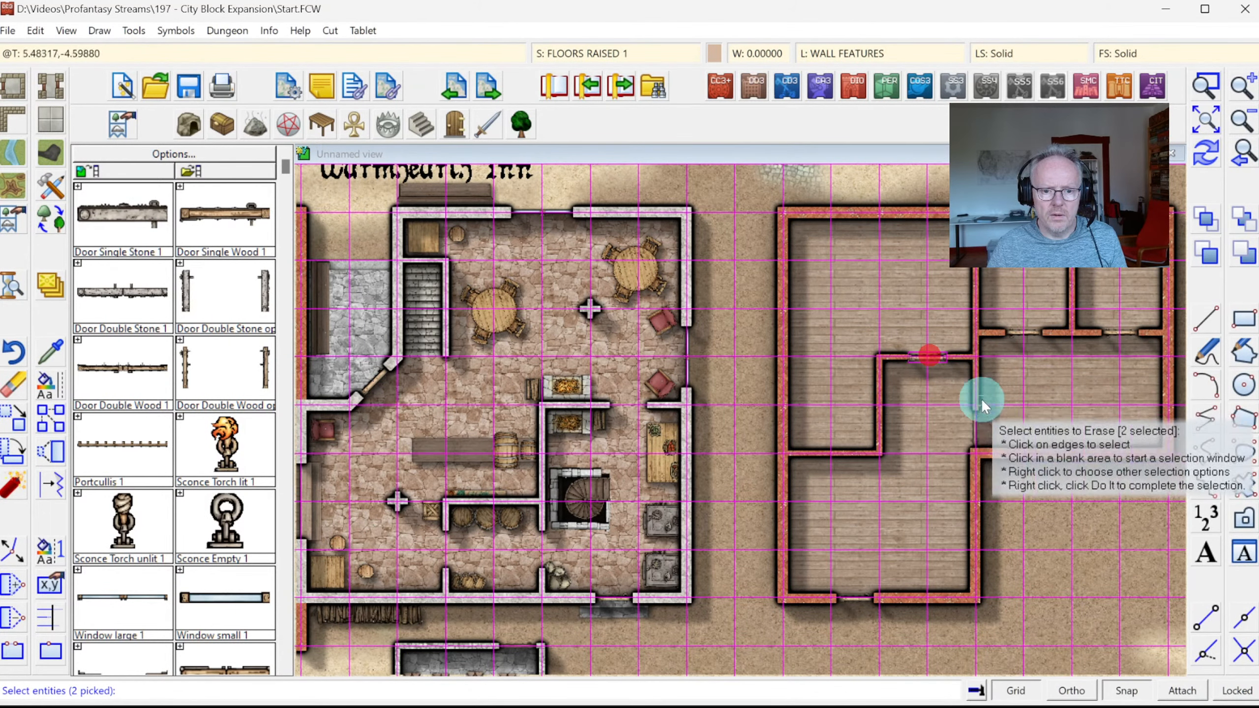
{"action": "left_click", "coordinate": [970, 424]}
{"action": "left_click", "coordinate": [1028, 330]}
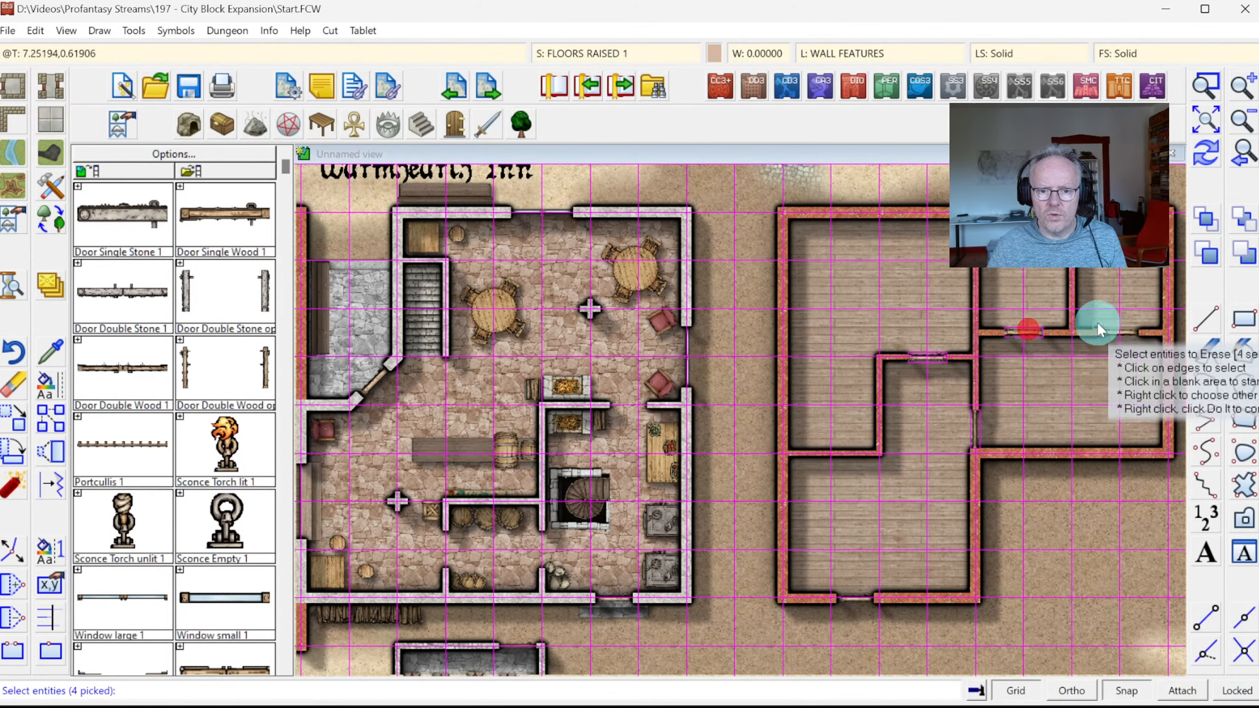
{"action": "left_click", "coordinate": [1117, 330]}
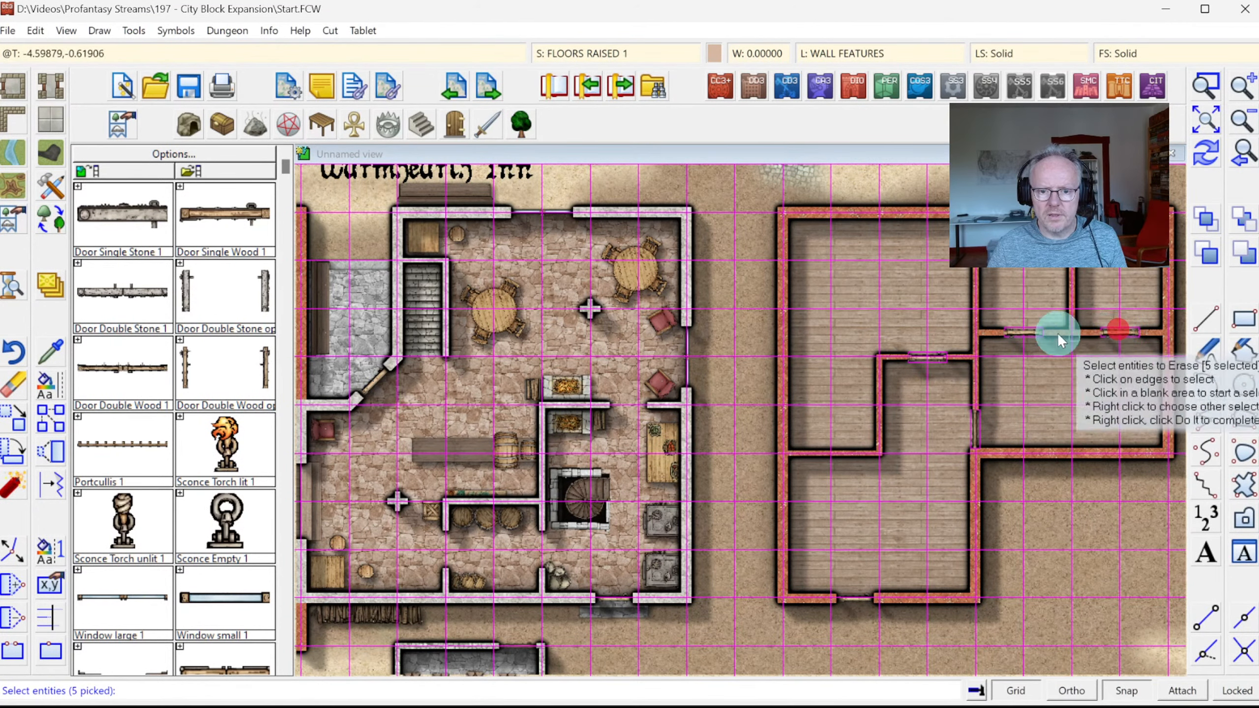
{"action": "left_click", "coordinate": [906, 259]}
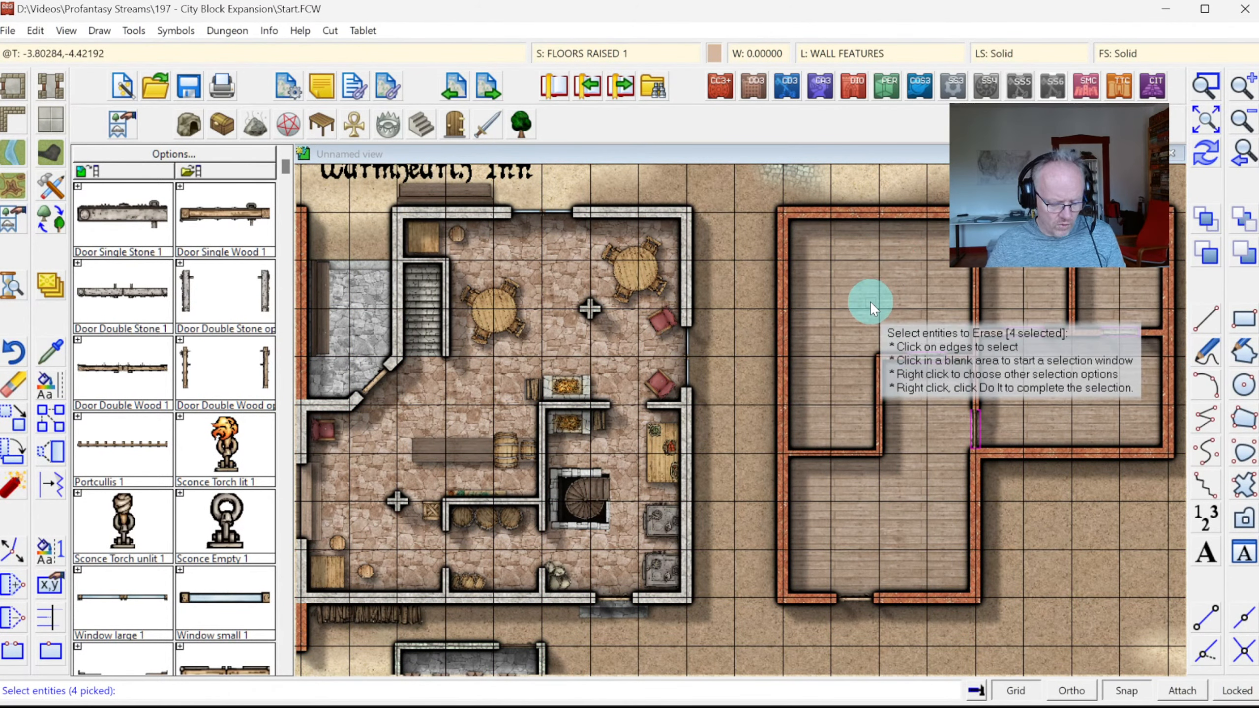
{"action": "key", "text": "d"}
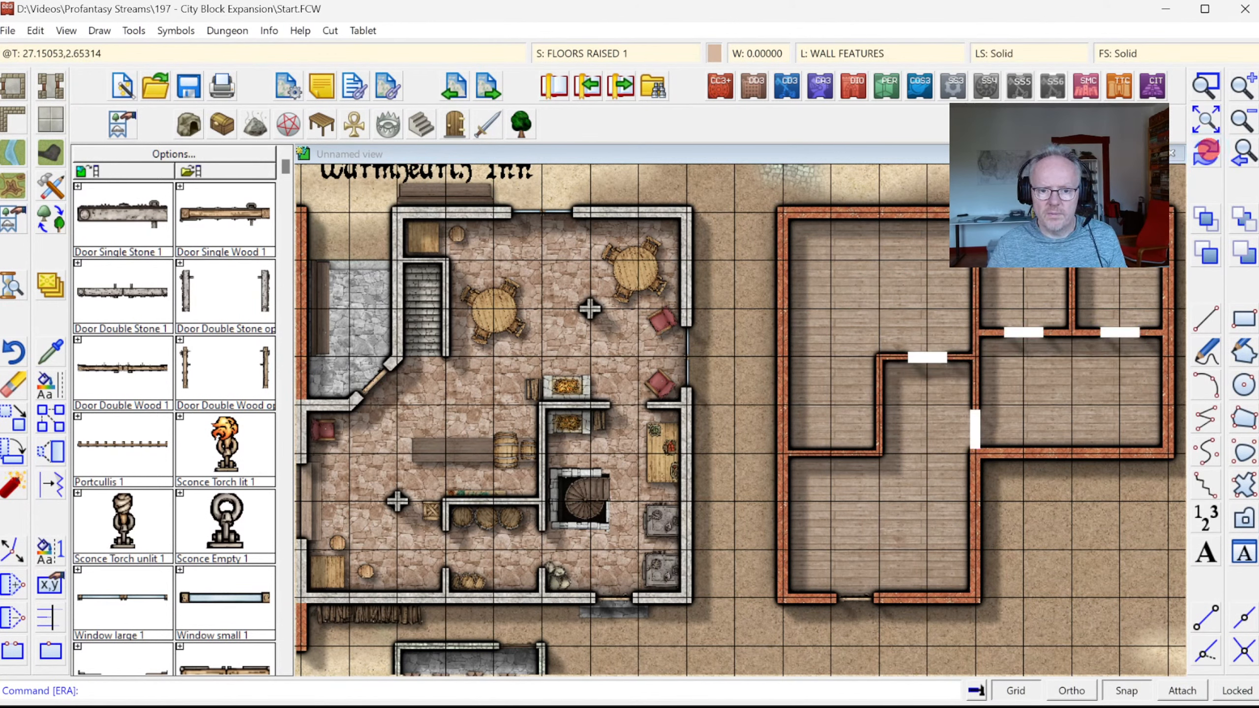
{"action": "left_click", "coordinate": [388, 673]}
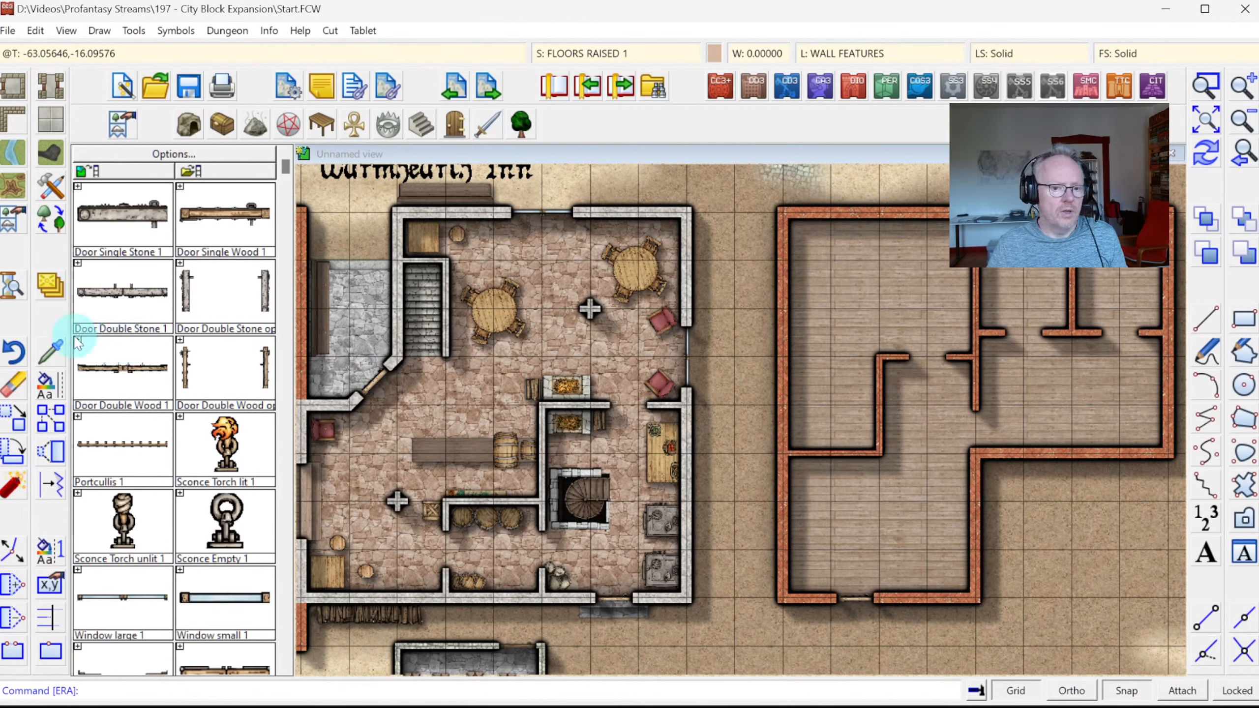
Load the stair symbols and place an enlarged Stairs Wood up 1 along the south wall of the east wing's large room
{"action": "left_click", "coordinate": [422, 127]}
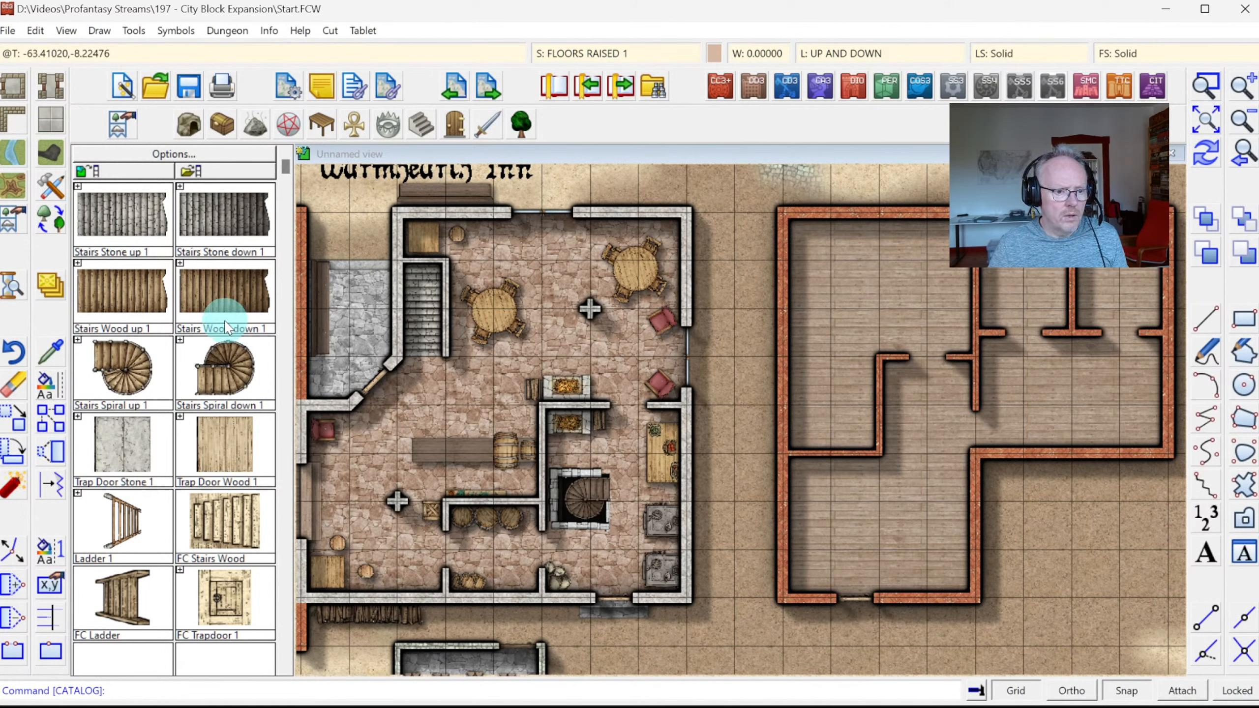
{"action": "left_click", "coordinate": [97, 289]}
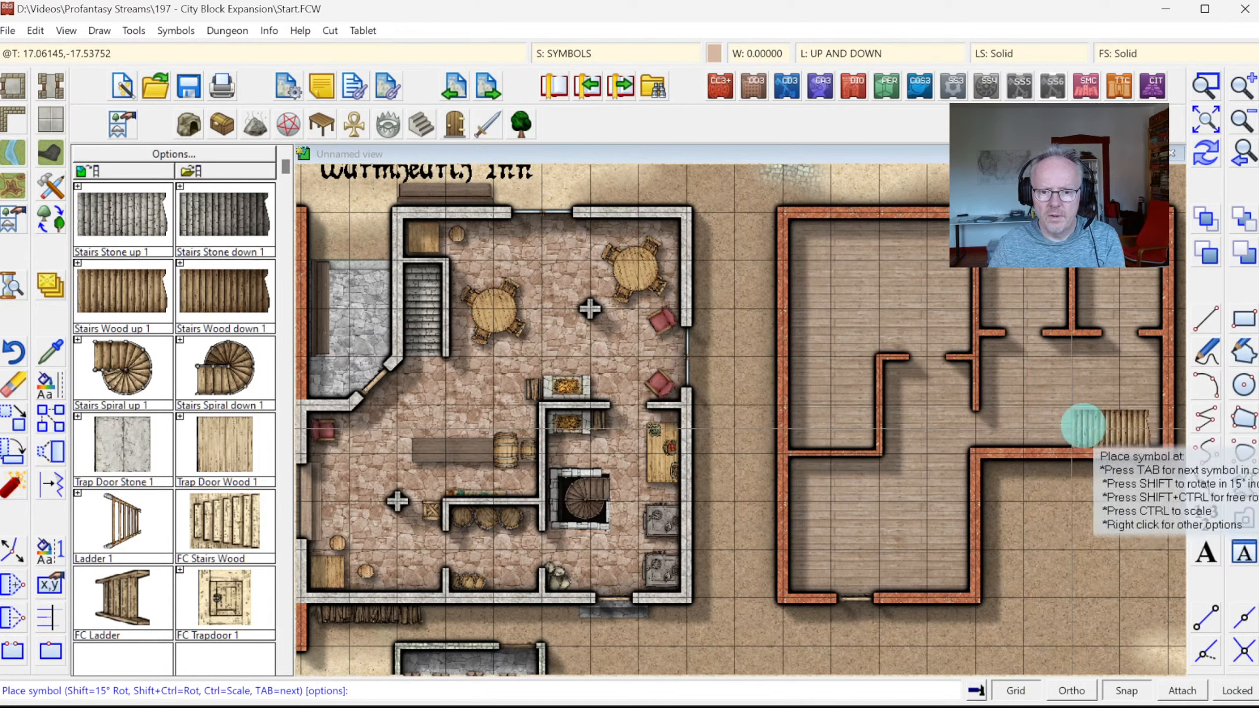
{"action": "right_click", "coordinate": [1070, 419]}
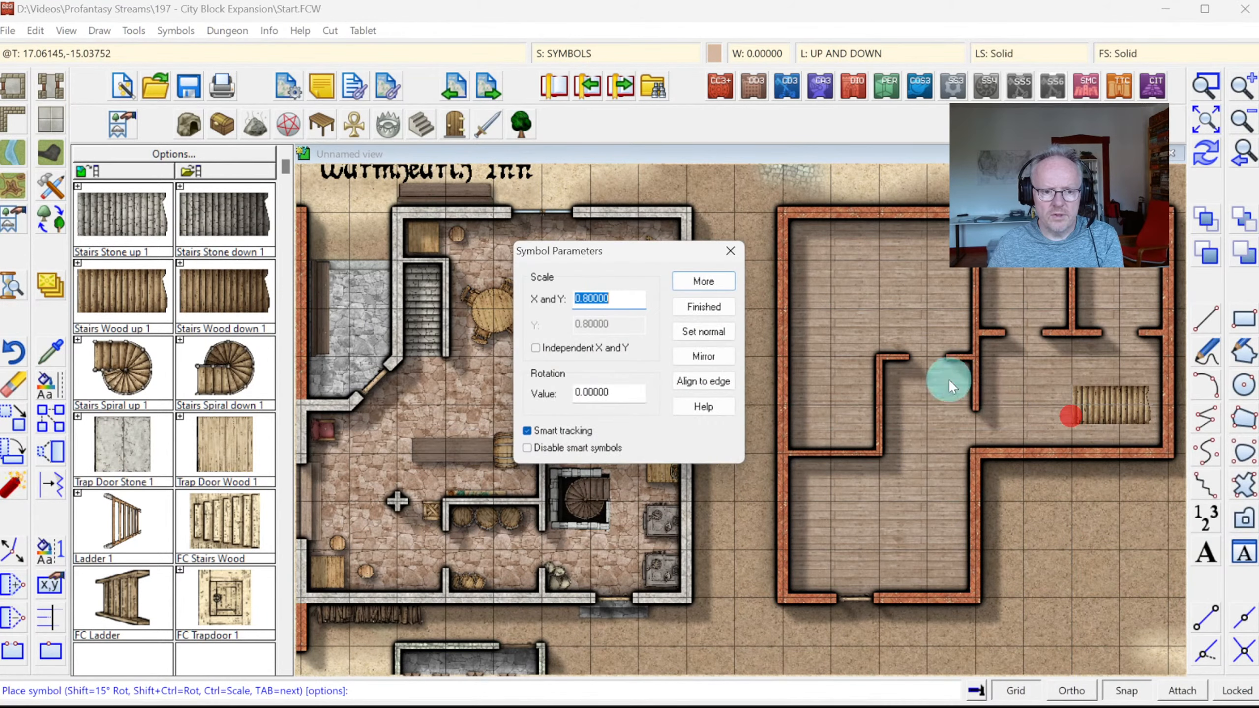
{"action": "left_click", "coordinate": [703, 280]}
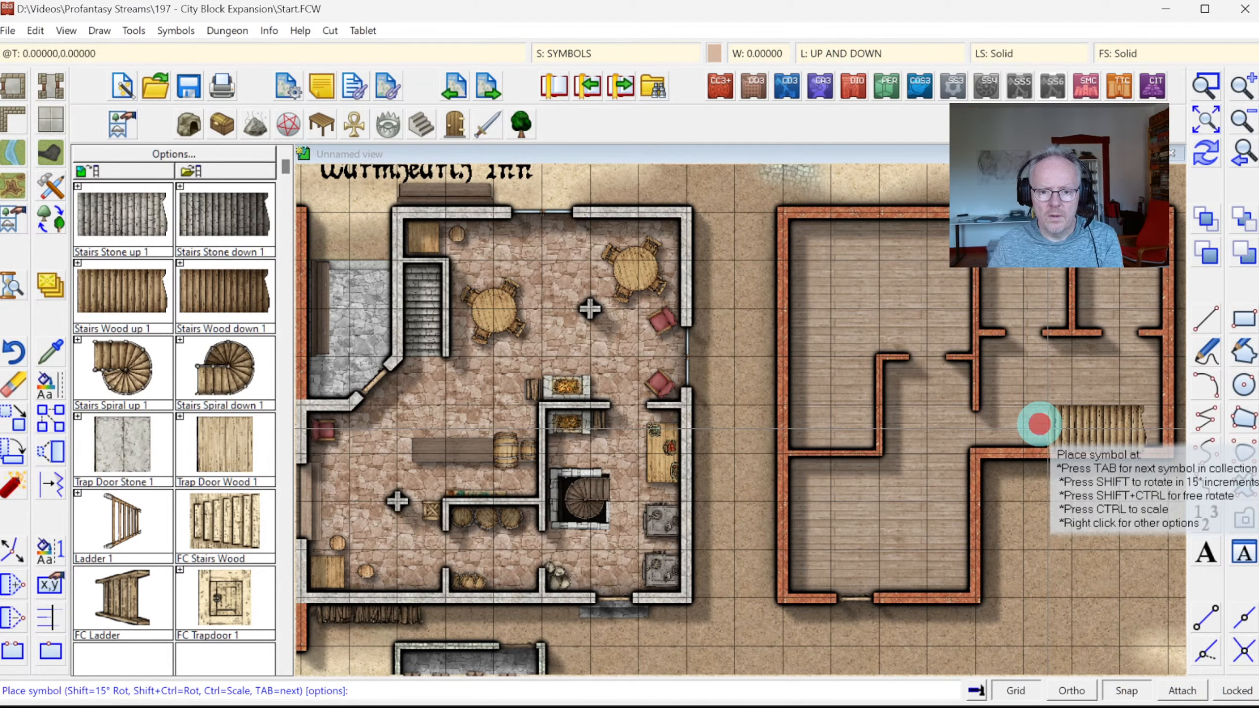
{"action": "left_click", "coordinate": [1040, 423]}
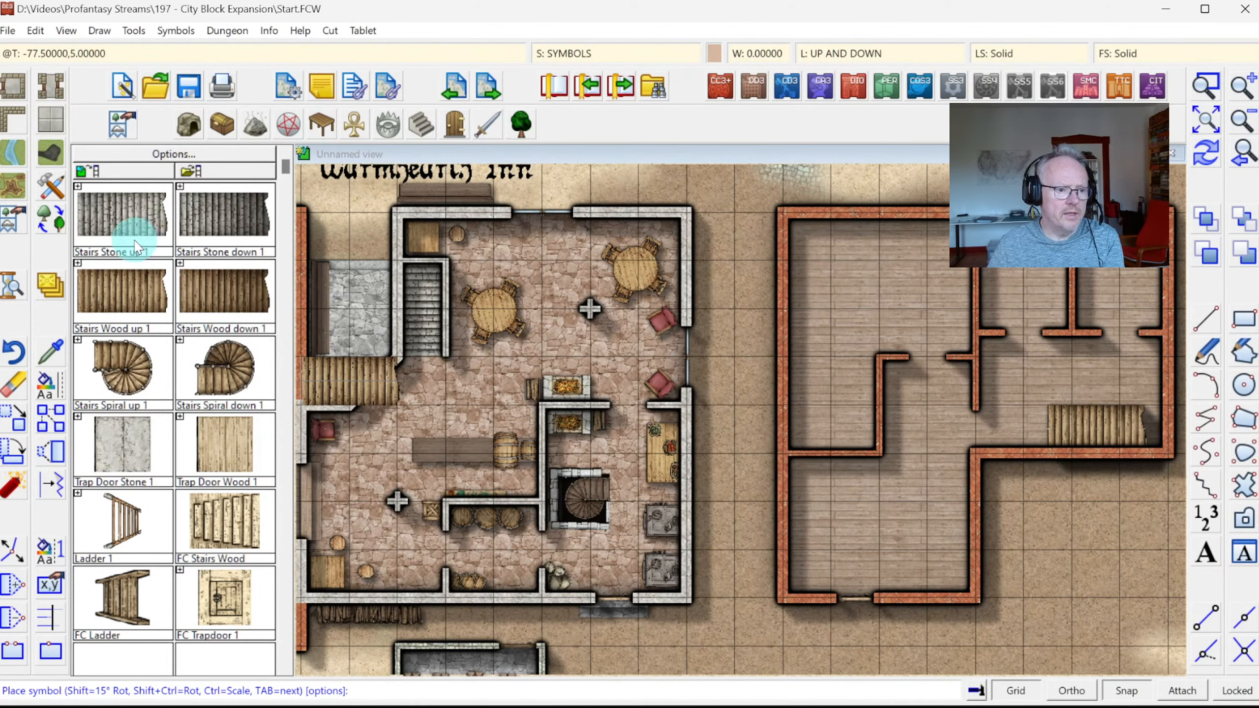
Place stone stairs running north-south against the west wall of the new building's northwest room
{"action": "left_click", "coordinate": [115, 223]}
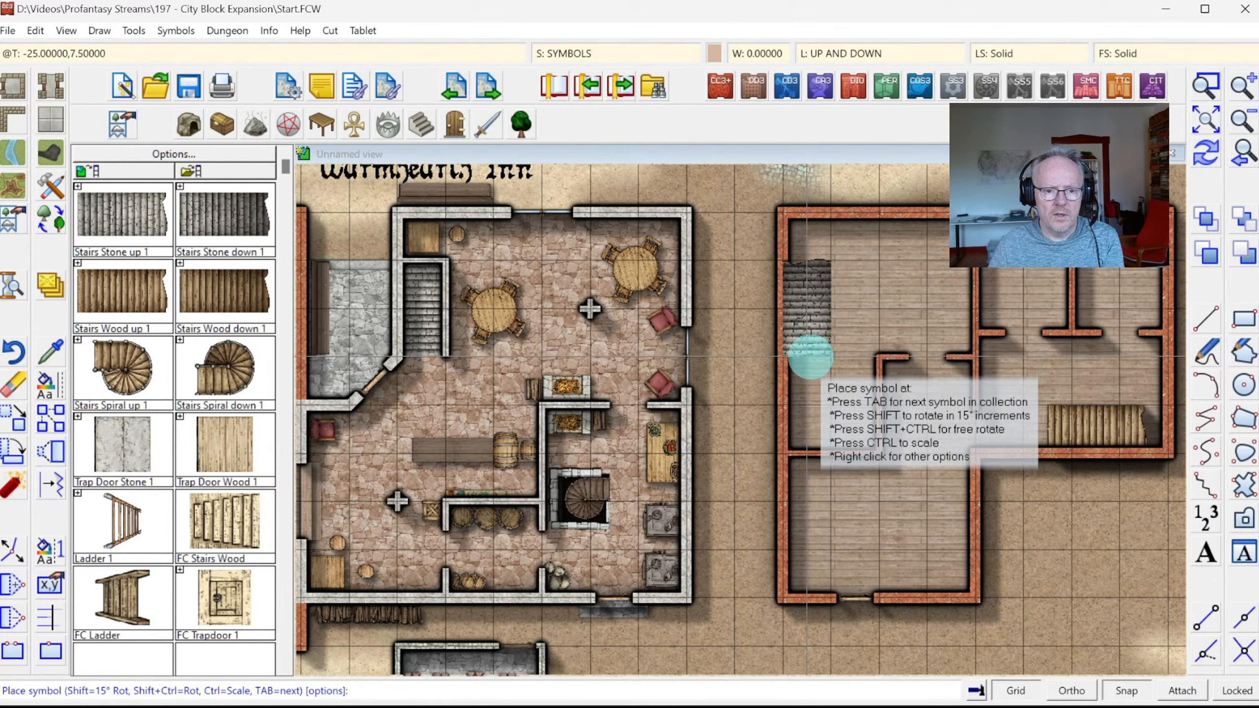
{"action": "left_click", "coordinate": [810, 356]}
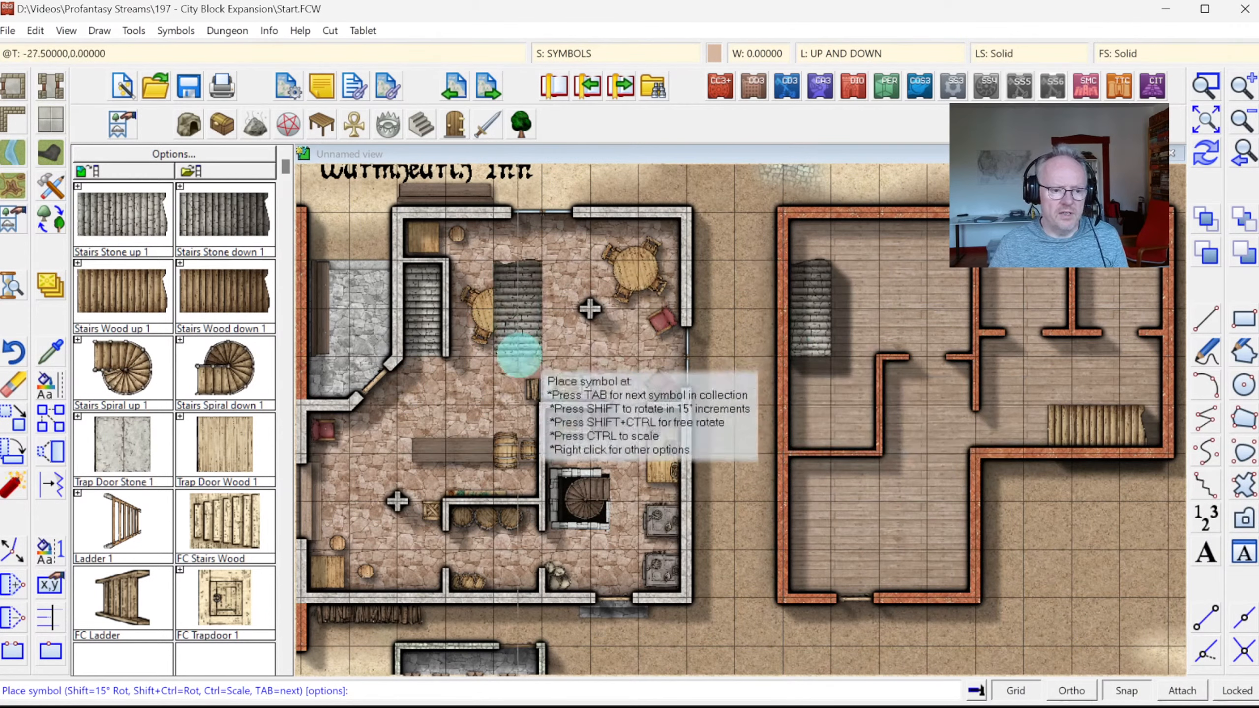
{"action": "key", "text": "Escape"}
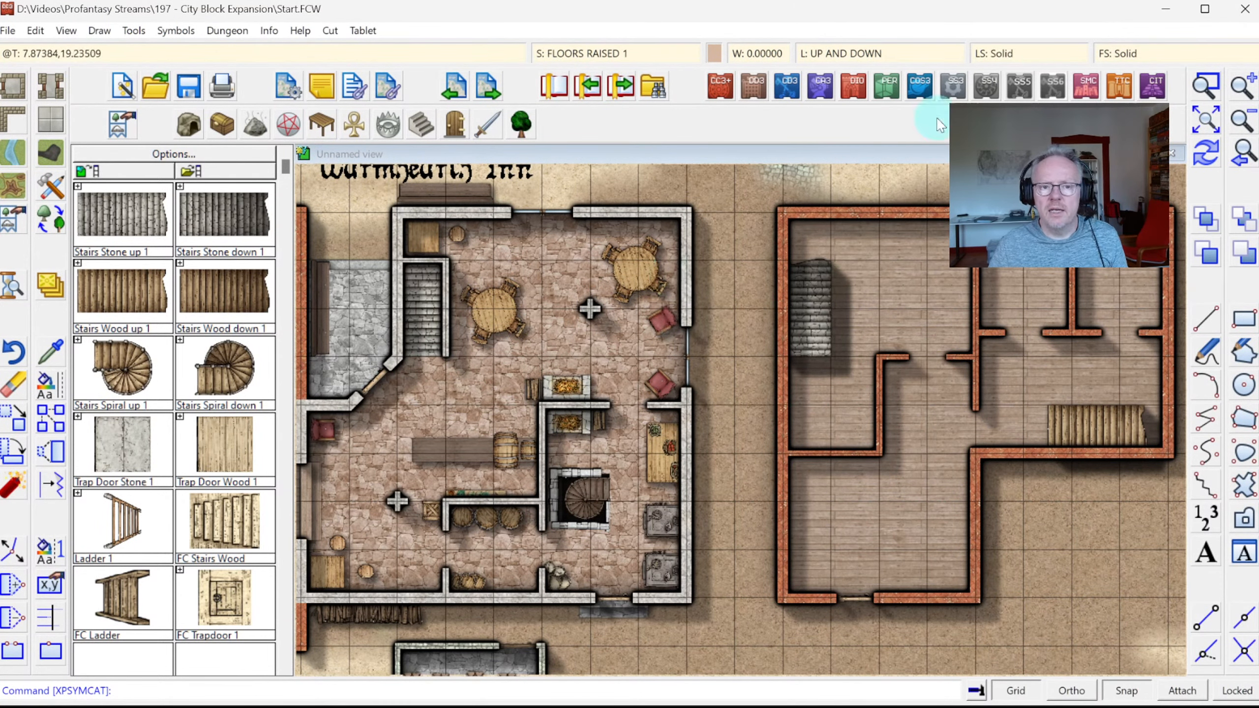
Freeze the HEX/SQUARE GRID layer so the grid stays out of selections
{"action": "left_click", "coordinate": [890, 59]}
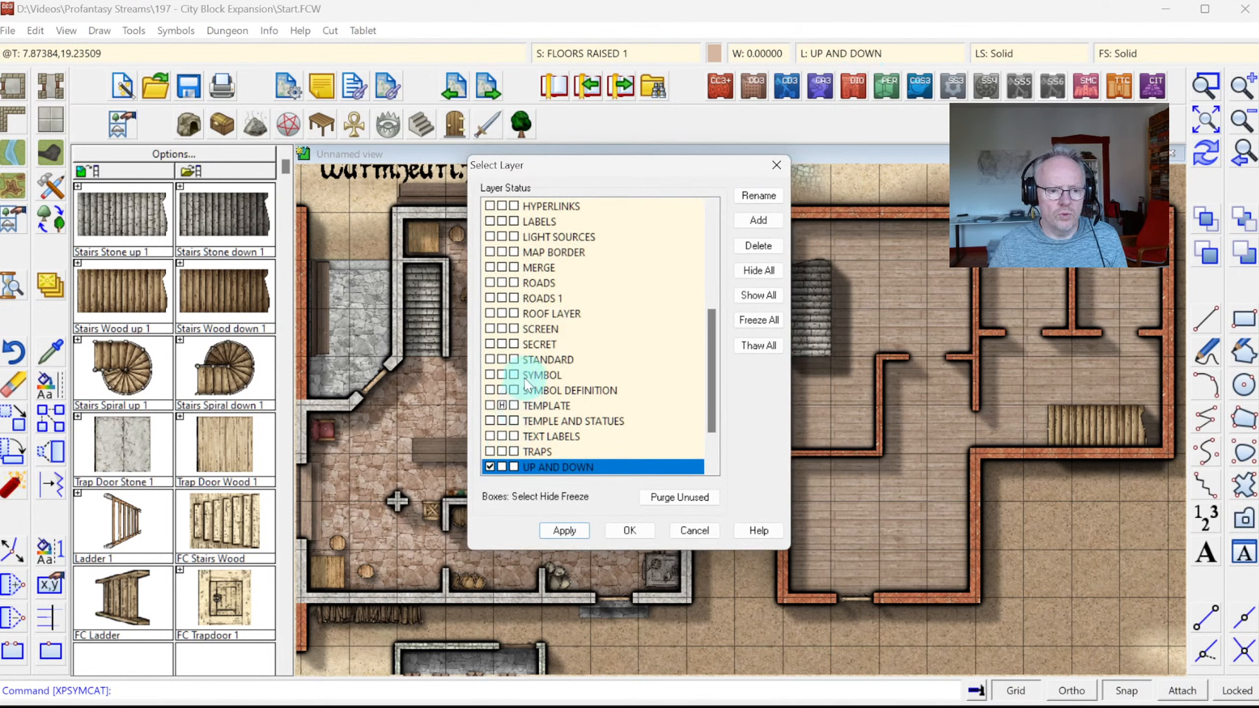
{"action": "scroll", "coordinate": [526, 384], "scroll_direction": "up", "scroll_amount": 5}
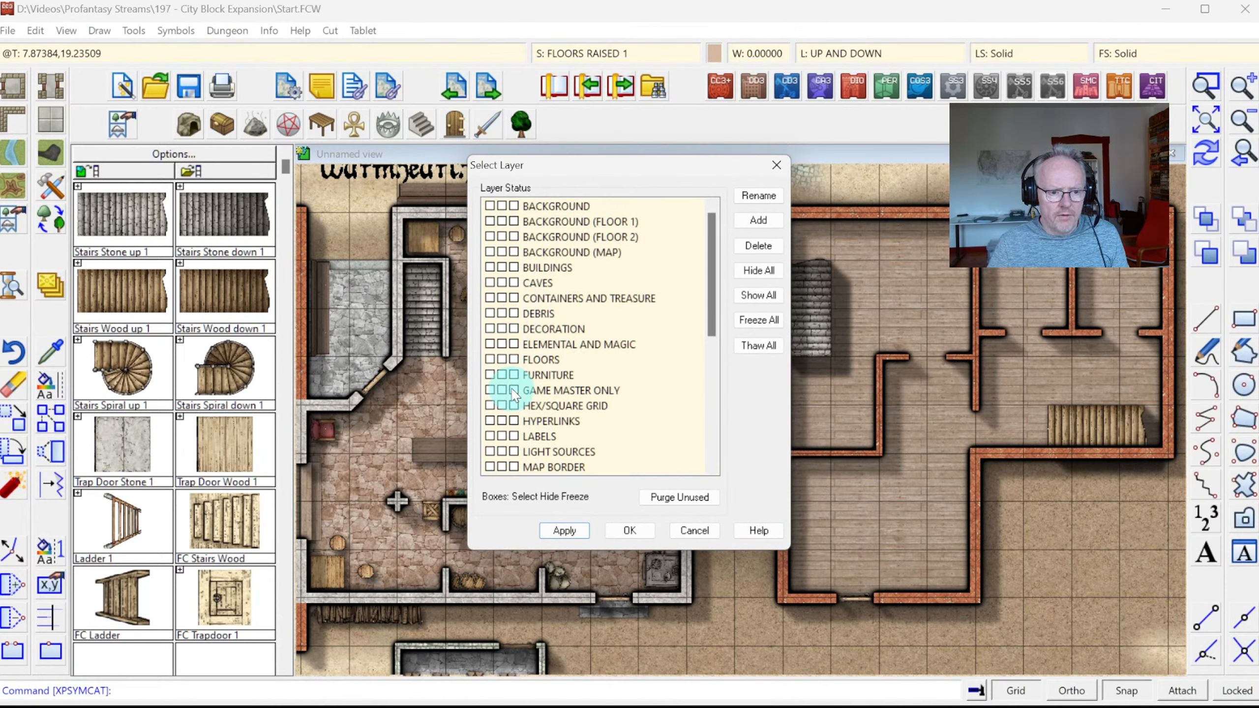
{"action": "left_click", "coordinate": [515, 407]}
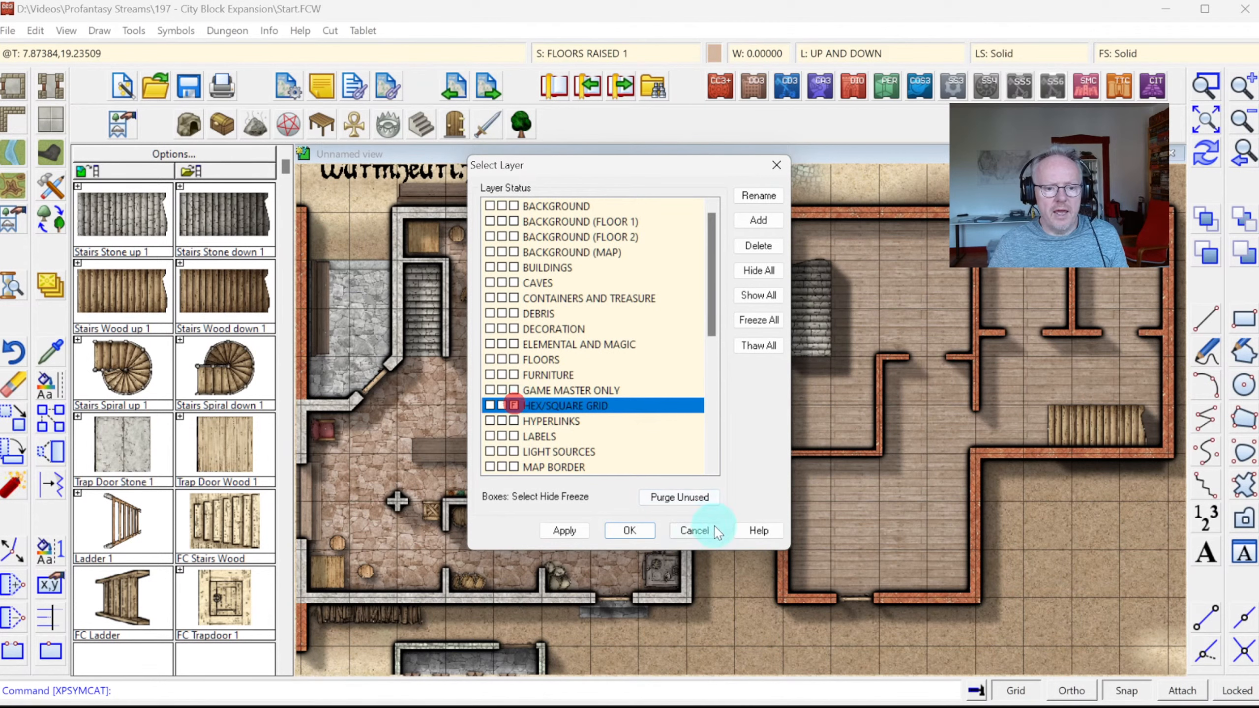
{"action": "left_click", "coordinate": [633, 533]}
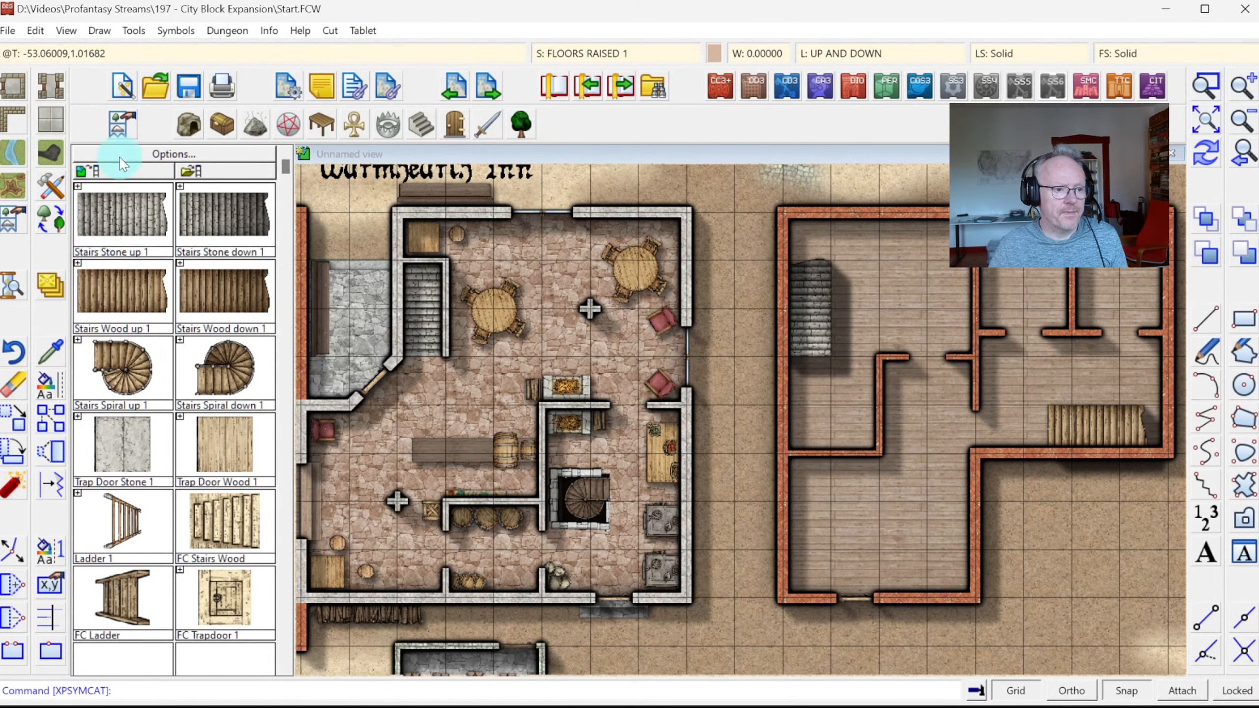
List the entity properties of the Warmhearth Inn's stone stairs to check which sheet they are on
{"action": "left_click", "coordinate": [267, 35]}
{"action": "left_click", "coordinate": [275, 47]}
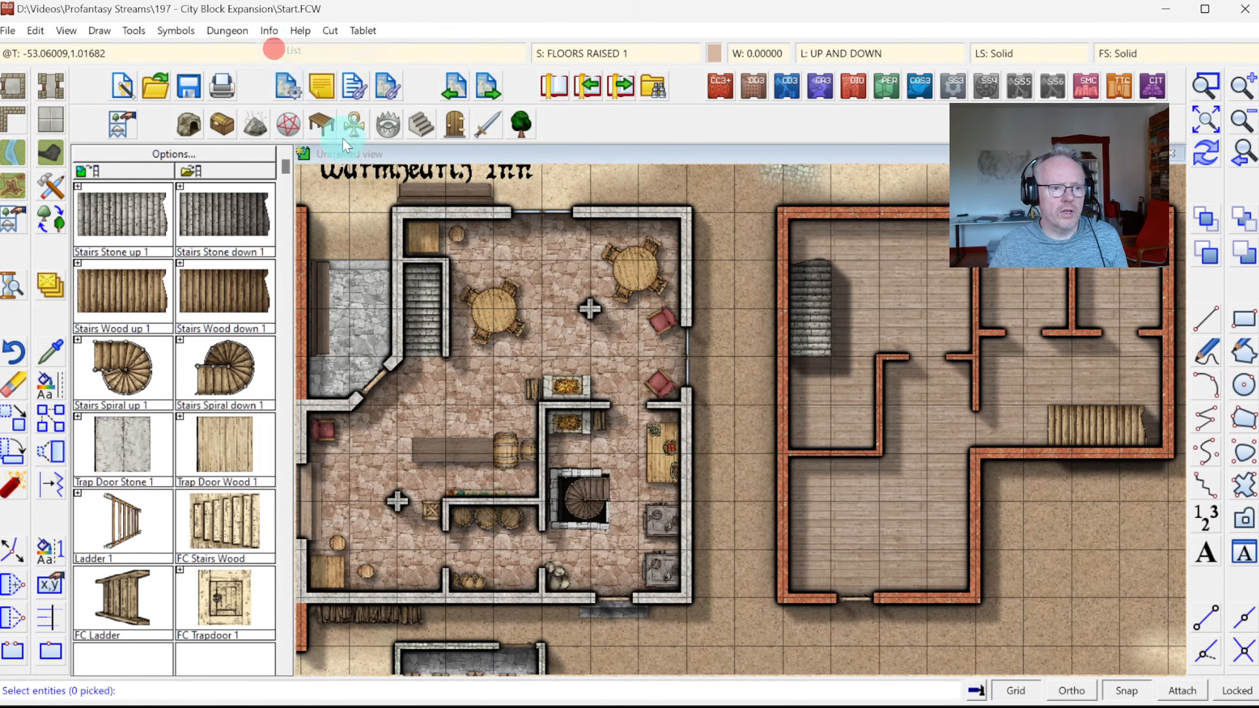
{"action": "left_click", "coordinate": [425, 353]}
{"action": "right_click", "coordinate": [590, 305]}
{"action": "left_click", "coordinate": [590, 310]}
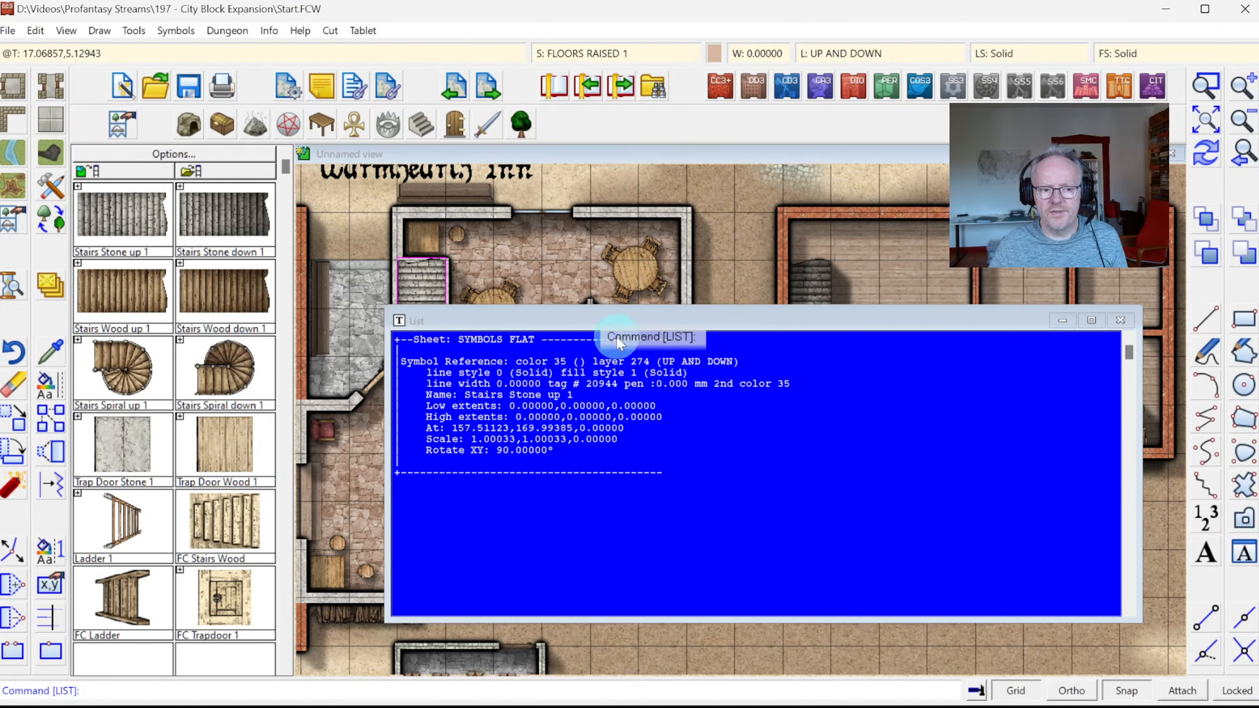
{"action": "left_click", "coordinate": [1125, 322]}
Move the stone and wooden stairs in the new building to the SYMBOLS FLAT sheet
{"action": "right_click", "coordinate": [49, 285]}
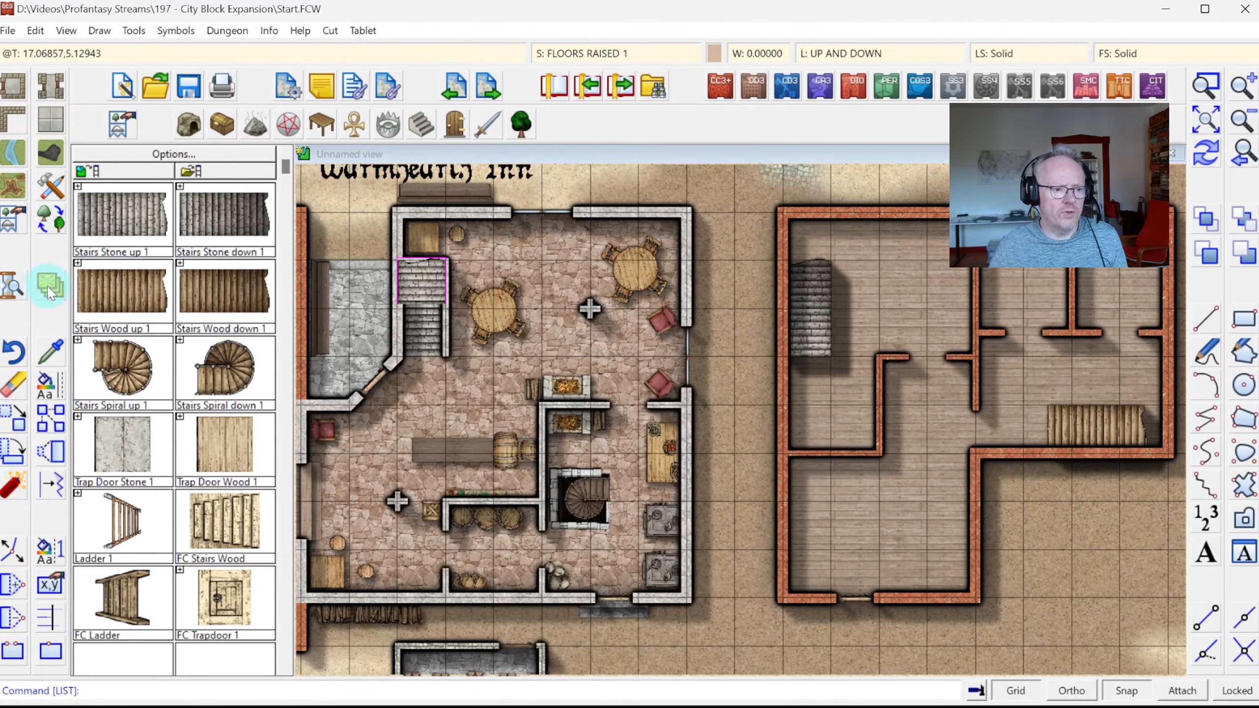
{"action": "left_click", "coordinate": [112, 441]}
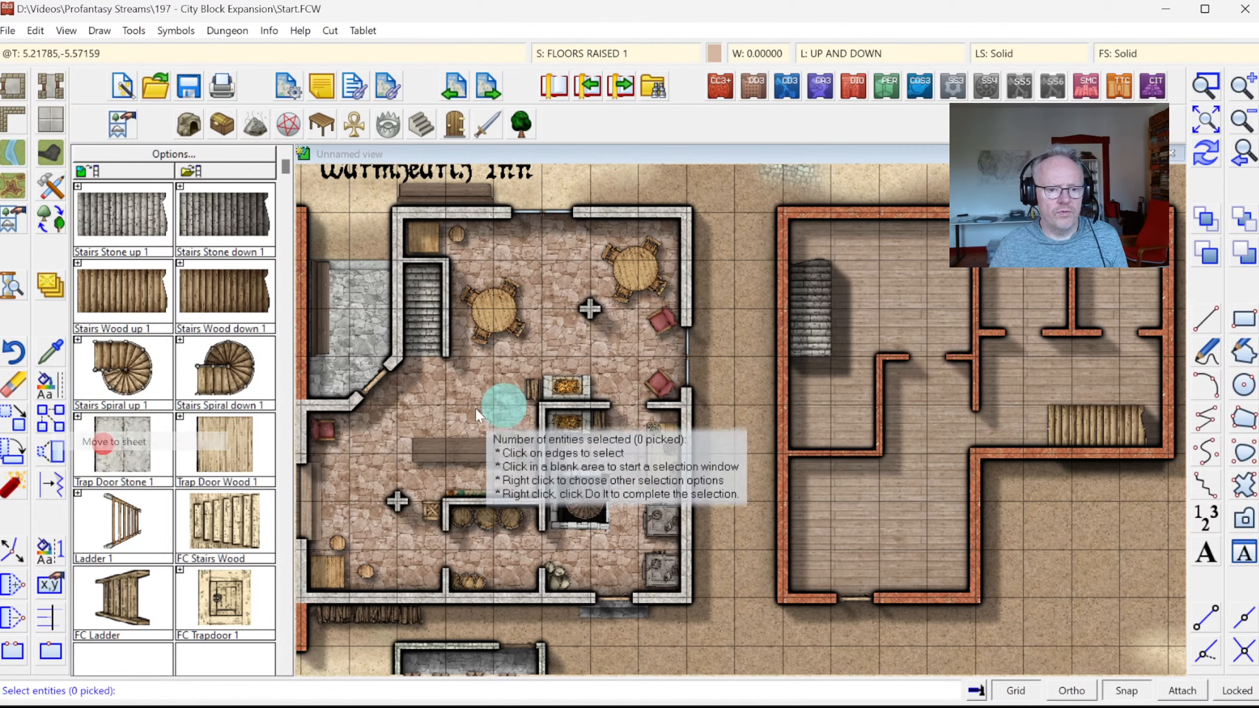
{"action": "left_click", "coordinate": [816, 356]}
{"action": "left_click", "coordinate": [1050, 426]}
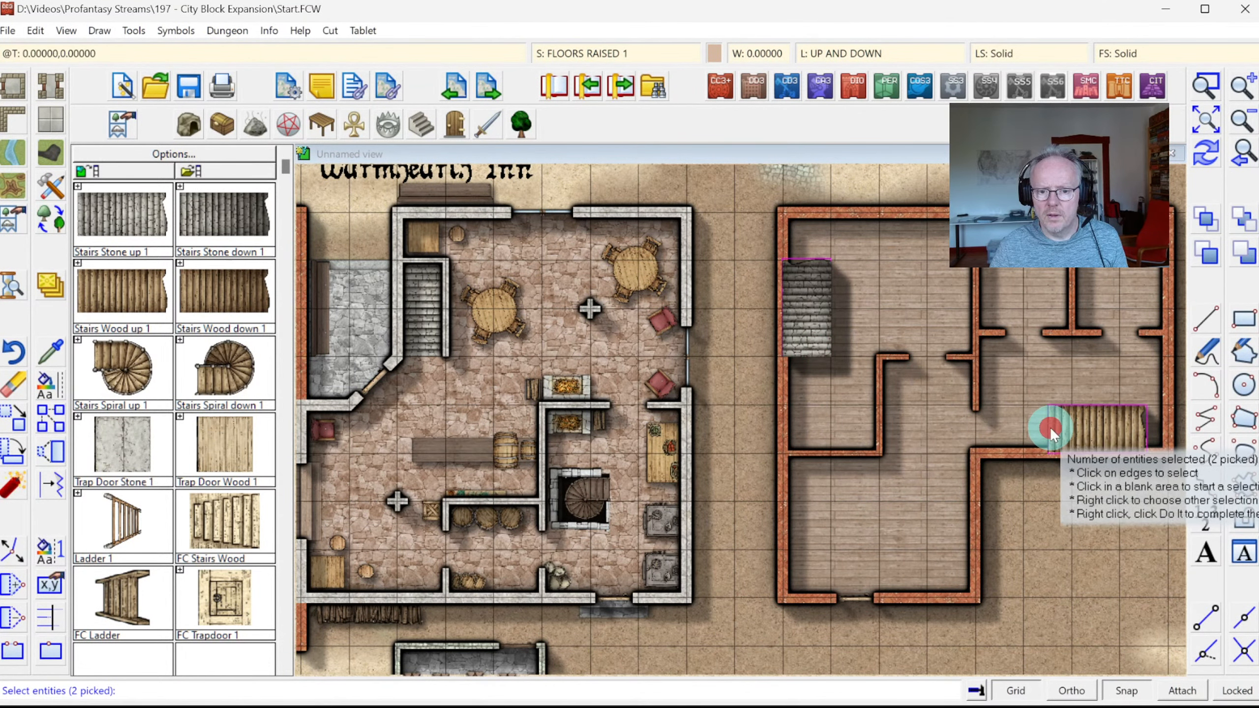
{"action": "right_click", "coordinate": [843, 339]}
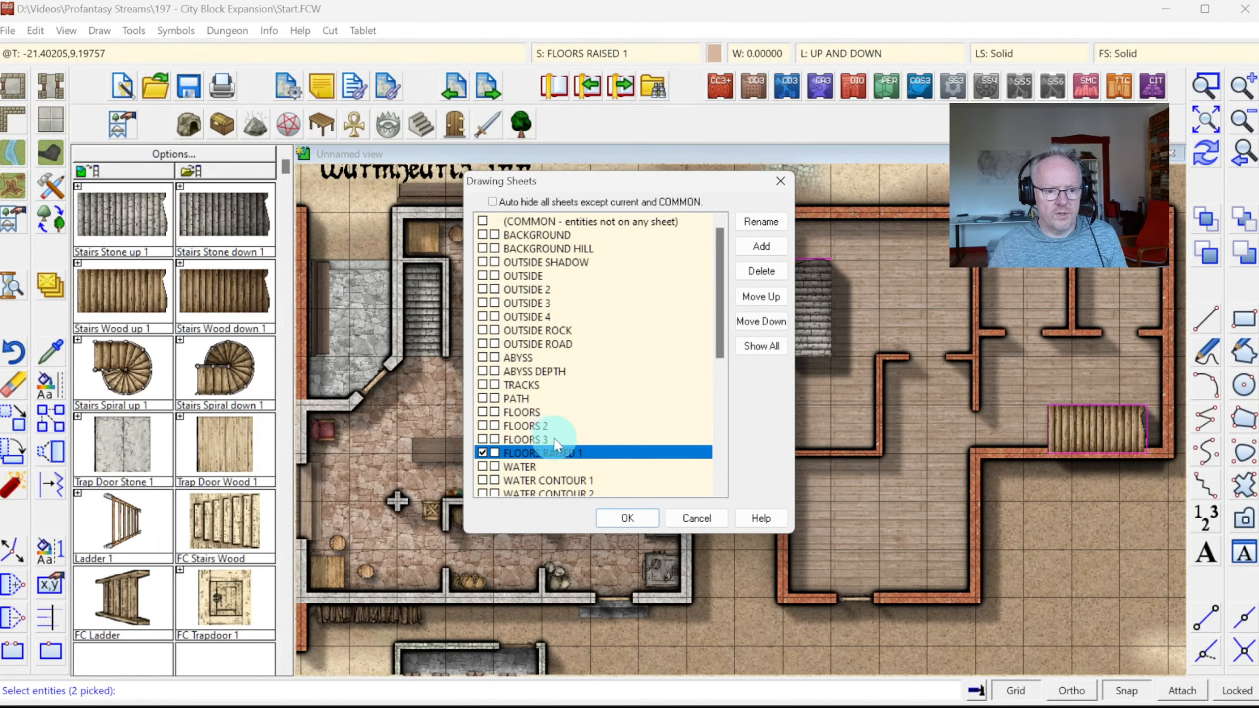
{"action": "scroll", "coordinate": [589, 442], "scroll_direction": "down", "scroll_amount": 6}
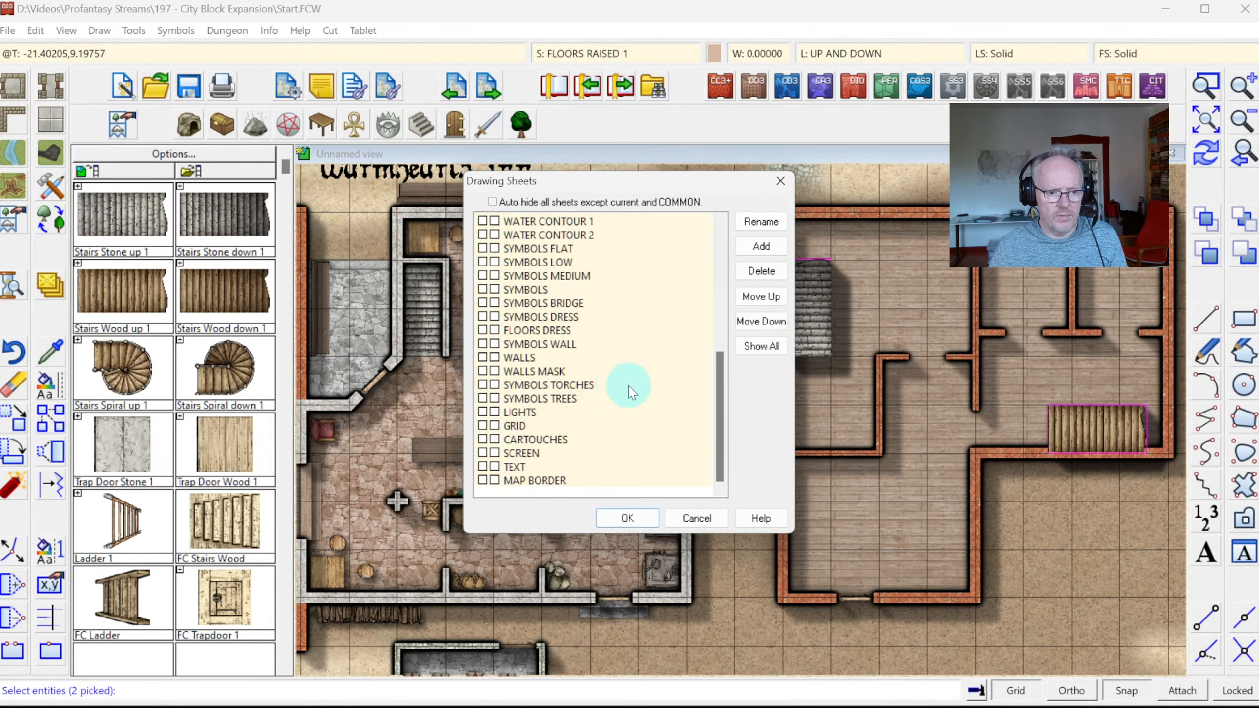
{"action": "left_click", "coordinate": [520, 248]}
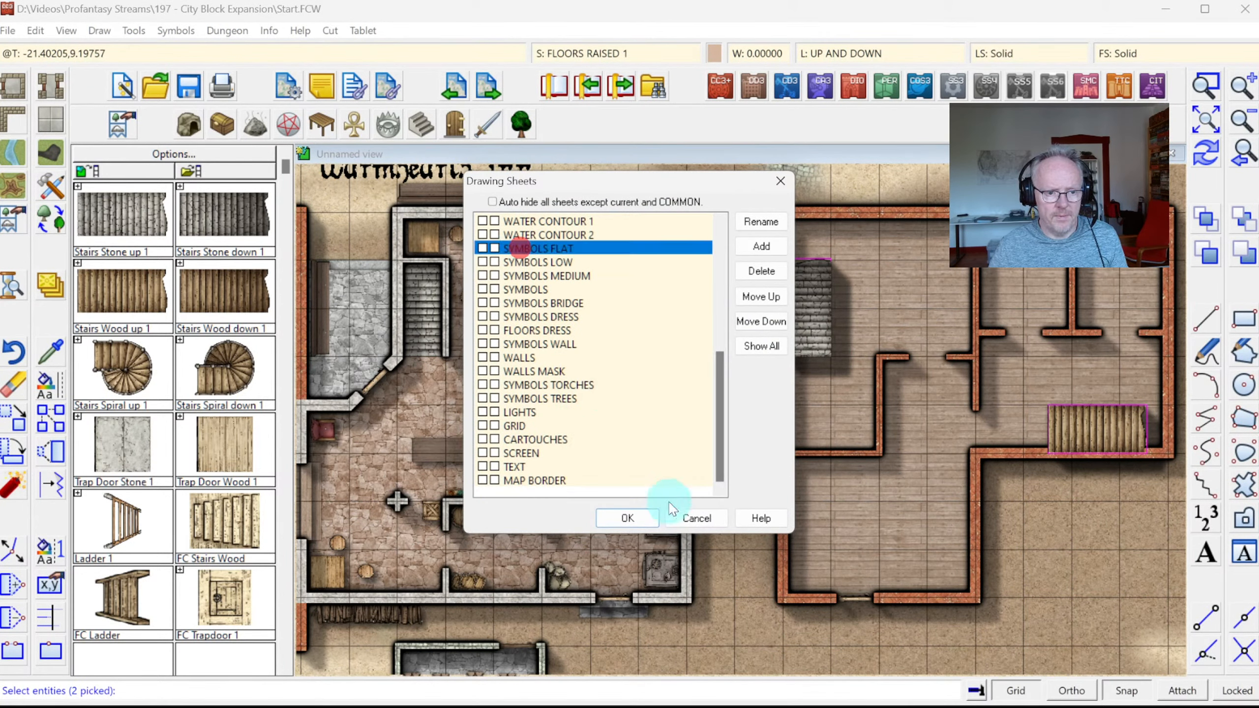
{"action": "left_click", "coordinate": [628, 518]}
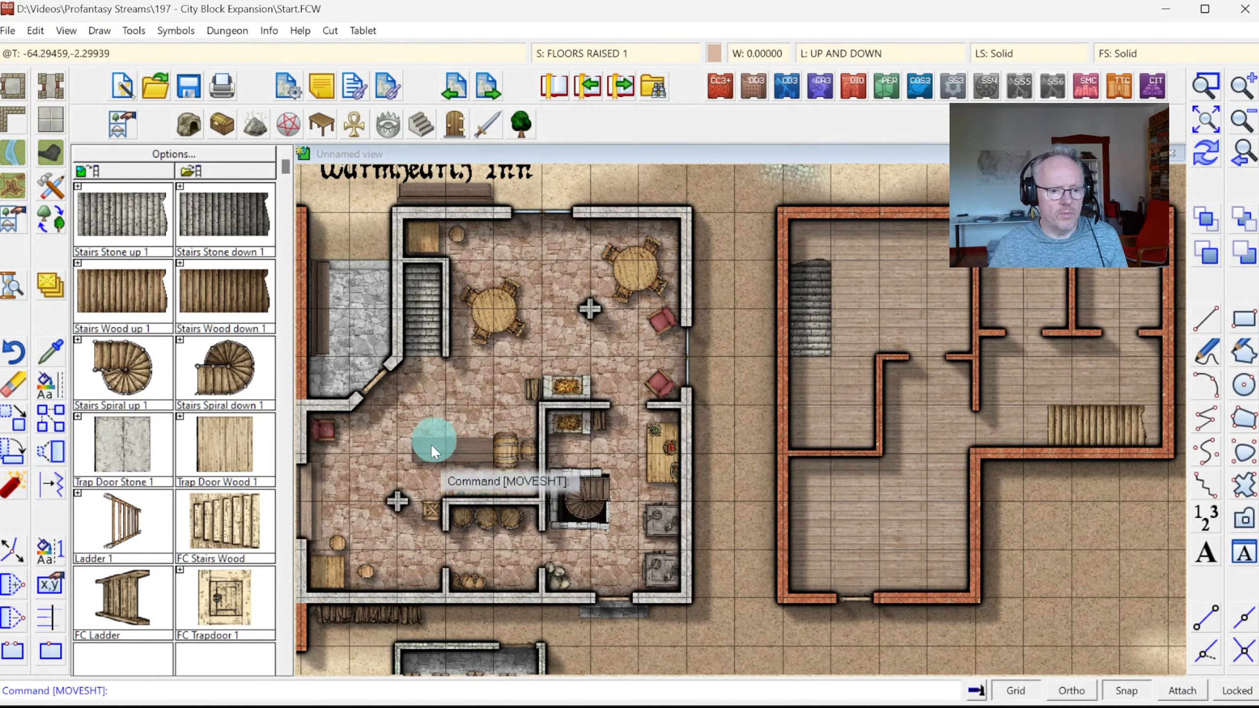
Draw a Wall, Brick Red, Width 0.5 path along the north and east sides of the new building's stone stairs
{"action": "left_click", "coordinate": [55, 201]}
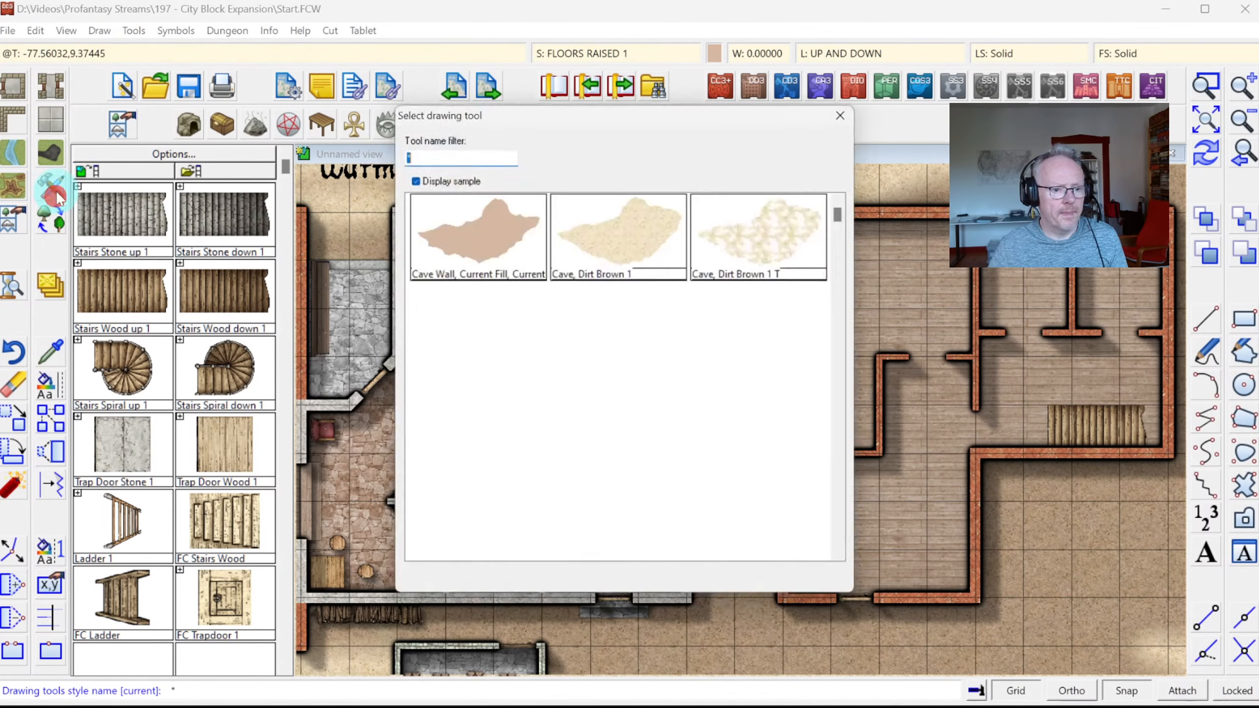
{"action": "key", "text": "Escape"}
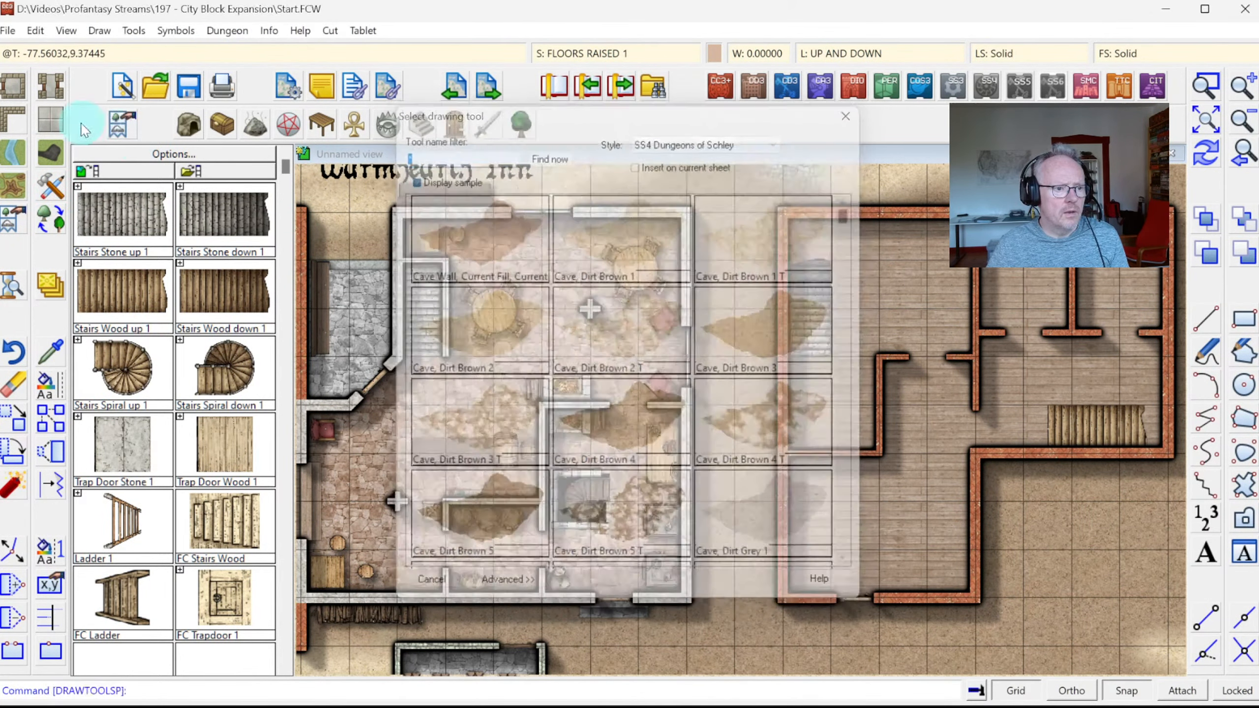
{"action": "right_click", "coordinate": [19, 123]}
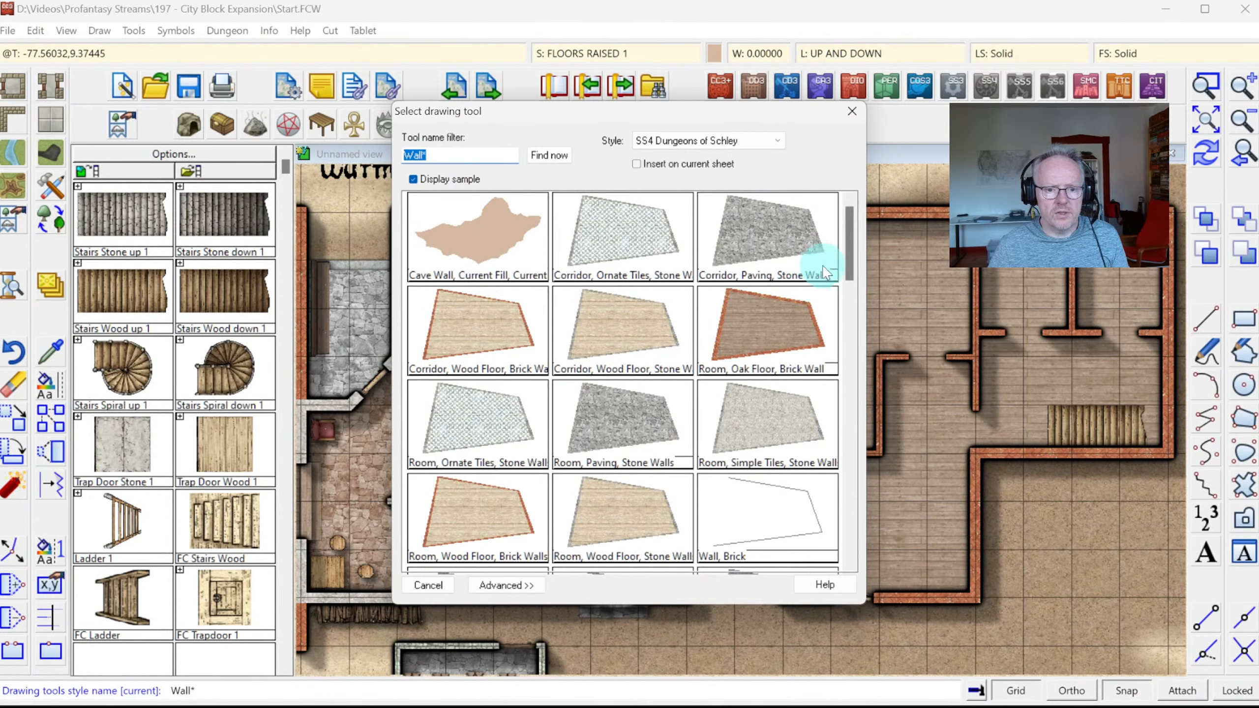
{"action": "left_click_drag", "start_coordinate": [852, 236], "coordinate": [849, 318]}
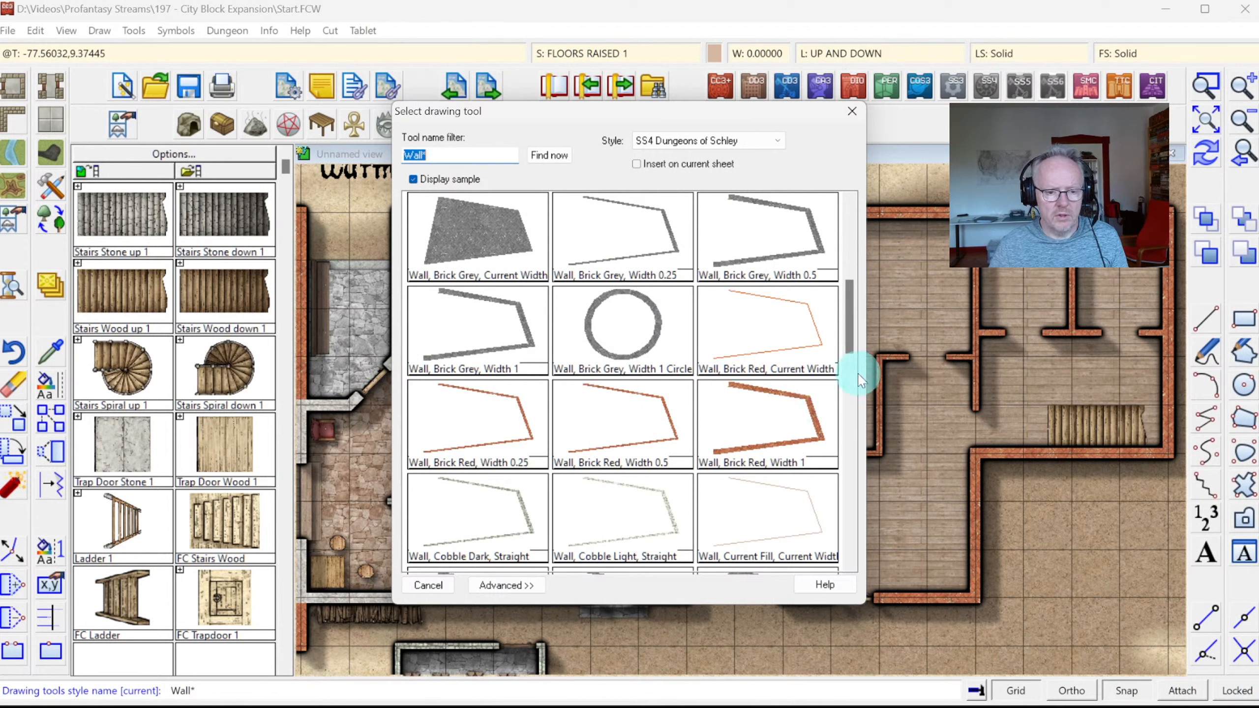
{"action": "left_click_drag", "start_coordinate": [847, 338], "coordinate": [846, 339]}
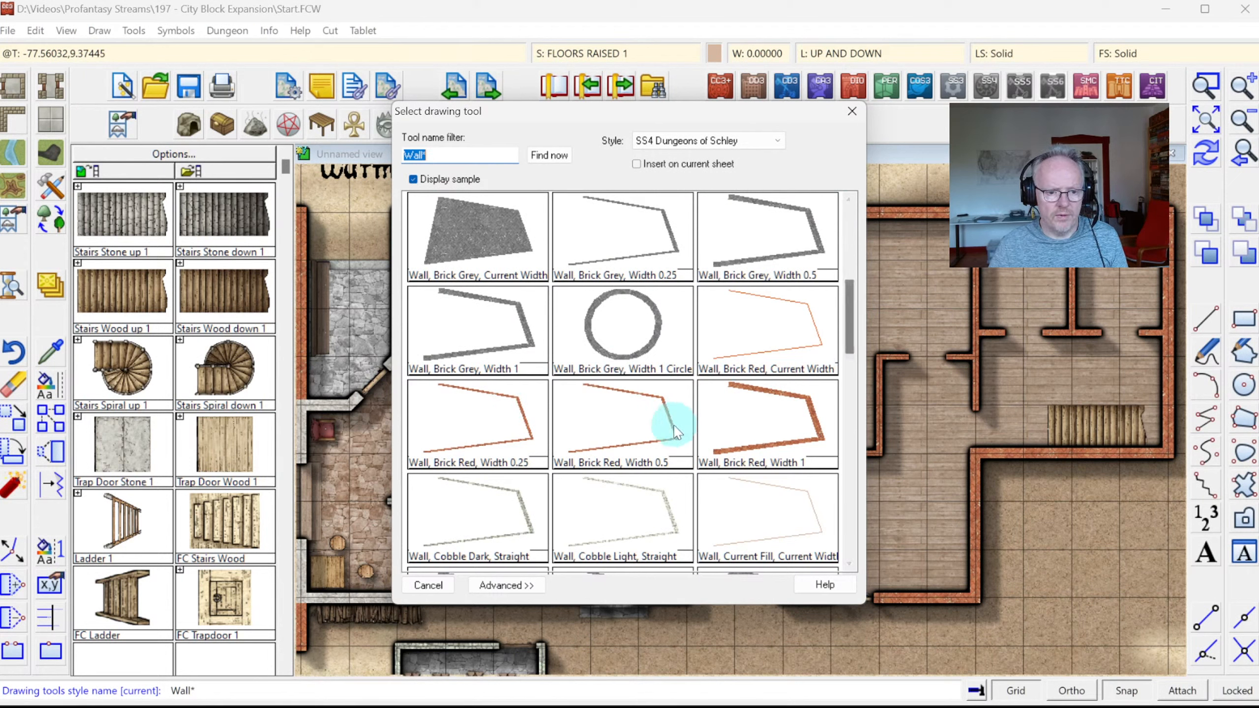
{"action": "left_click", "coordinate": [622, 419]}
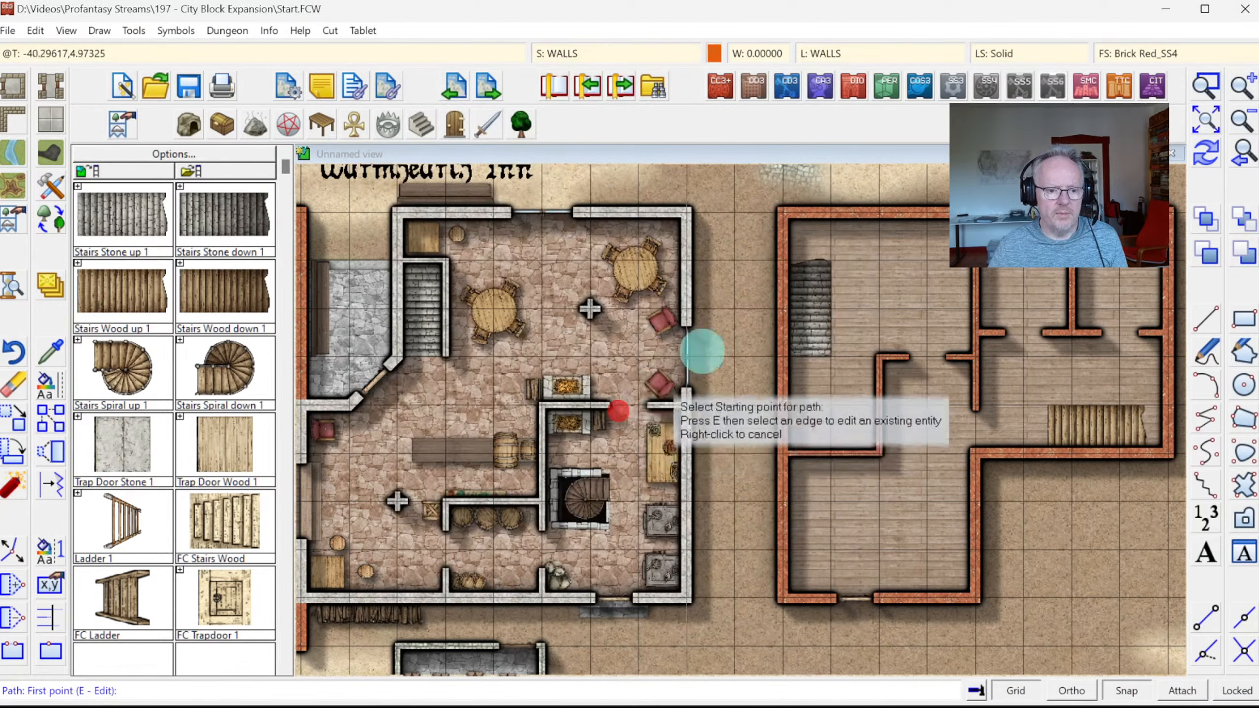
{"action": "left_click", "coordinate": [781, 255]}
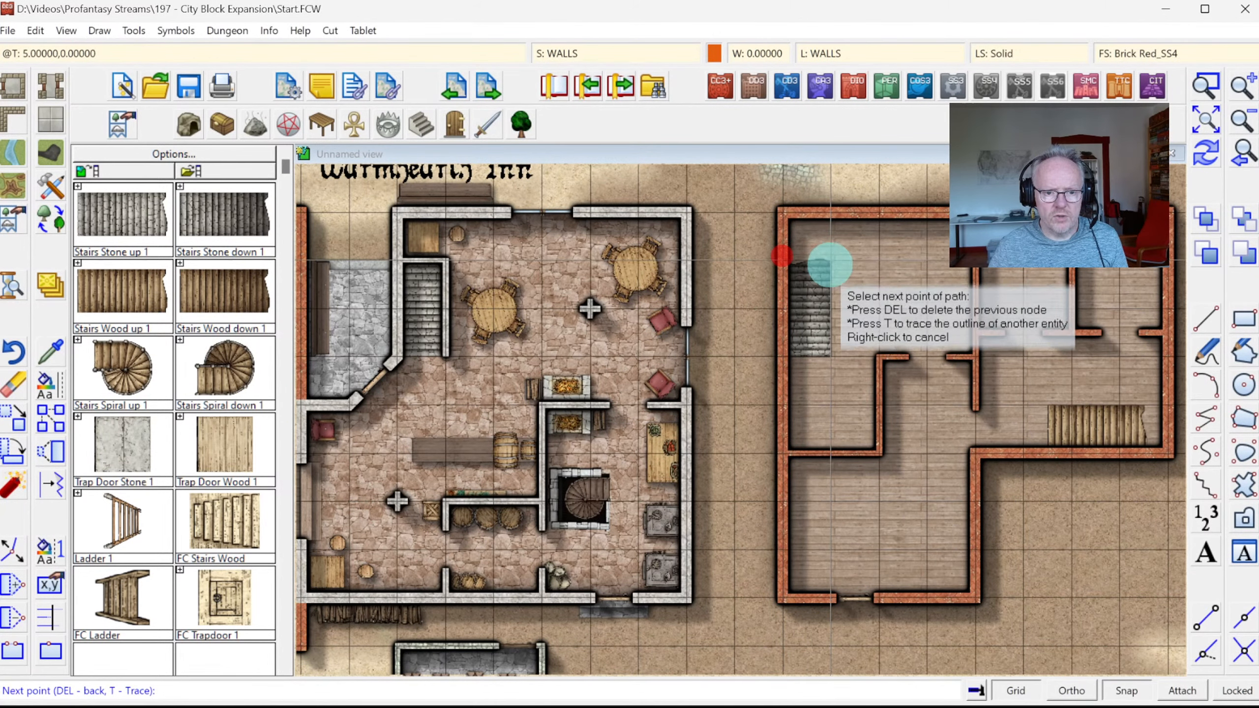
{"action": "left_click", "coordinate": [833, 356]}
{"action": "right_click", "coordinate": [832, 356]}
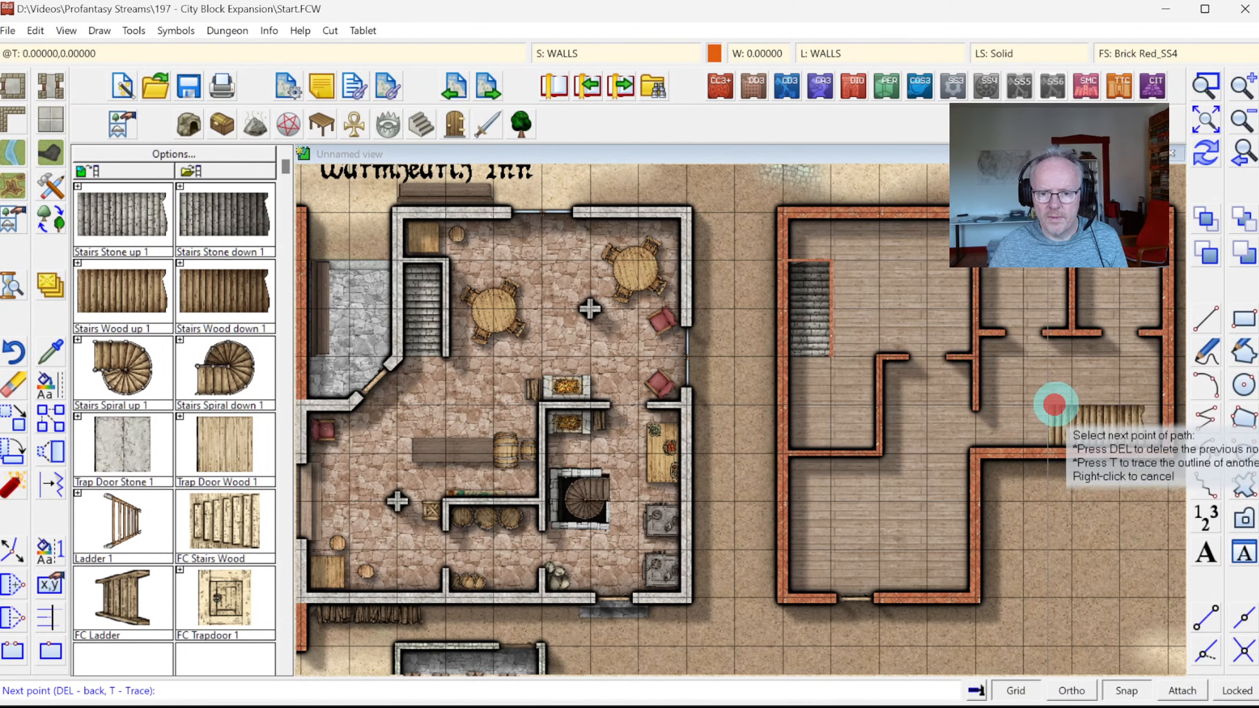
Wall in the north and east sides of the wooden stairs with the same brick, and add a short connection to the east wing's outer wall
{"action": "left_click", "coordinate": [1137, 398]}
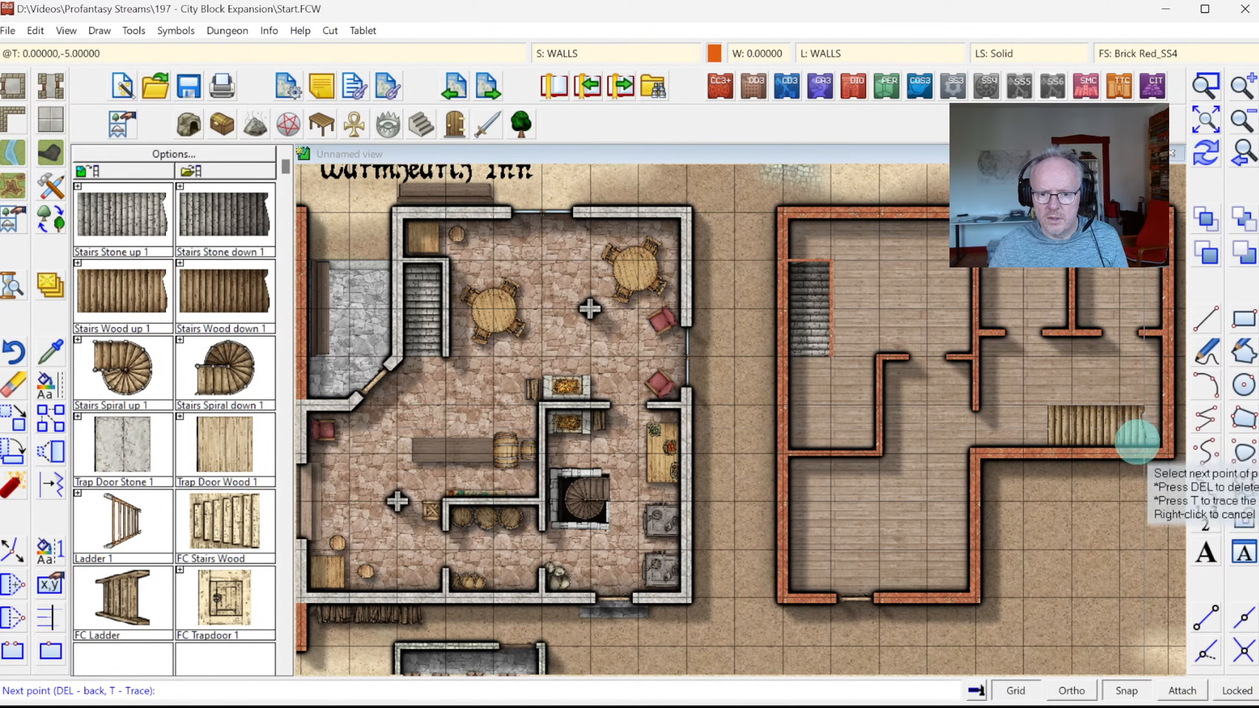
{"action": "left_click", "coordinate": [1136, 445]}
{"action": "right_click", "coordinate": [1135, 445]}
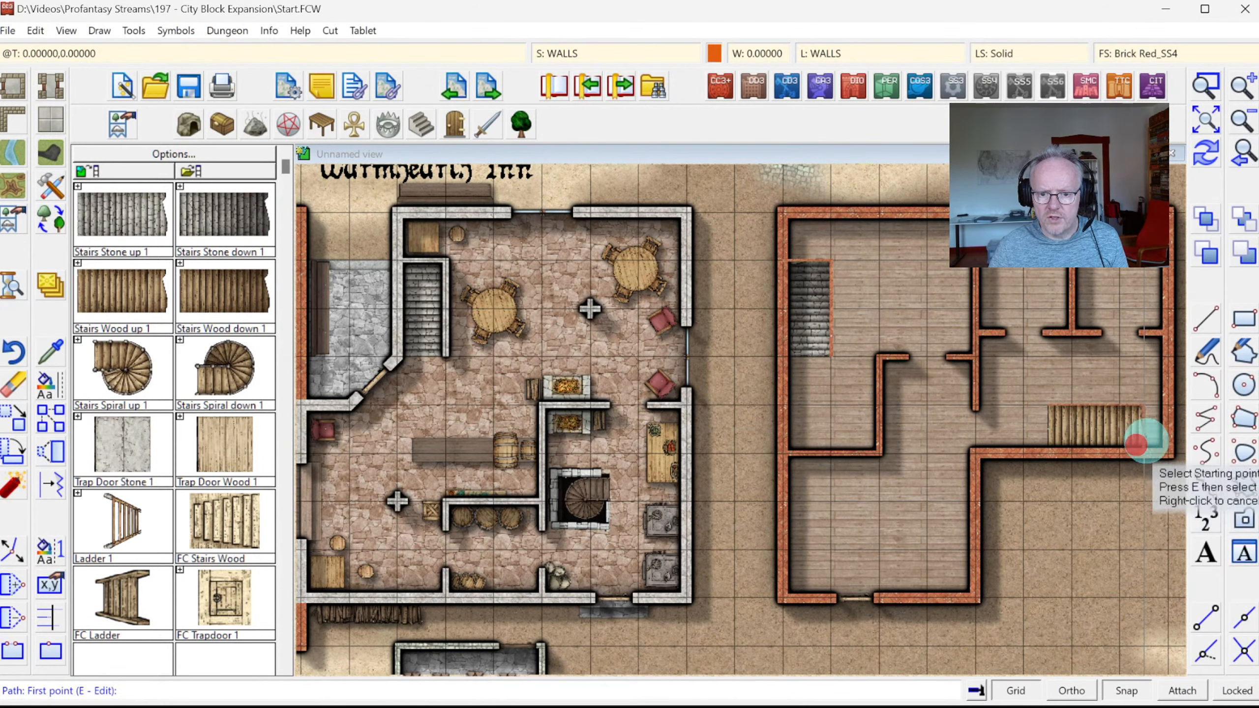
{"action": "left_click", "coordinate": [1206, 155]}
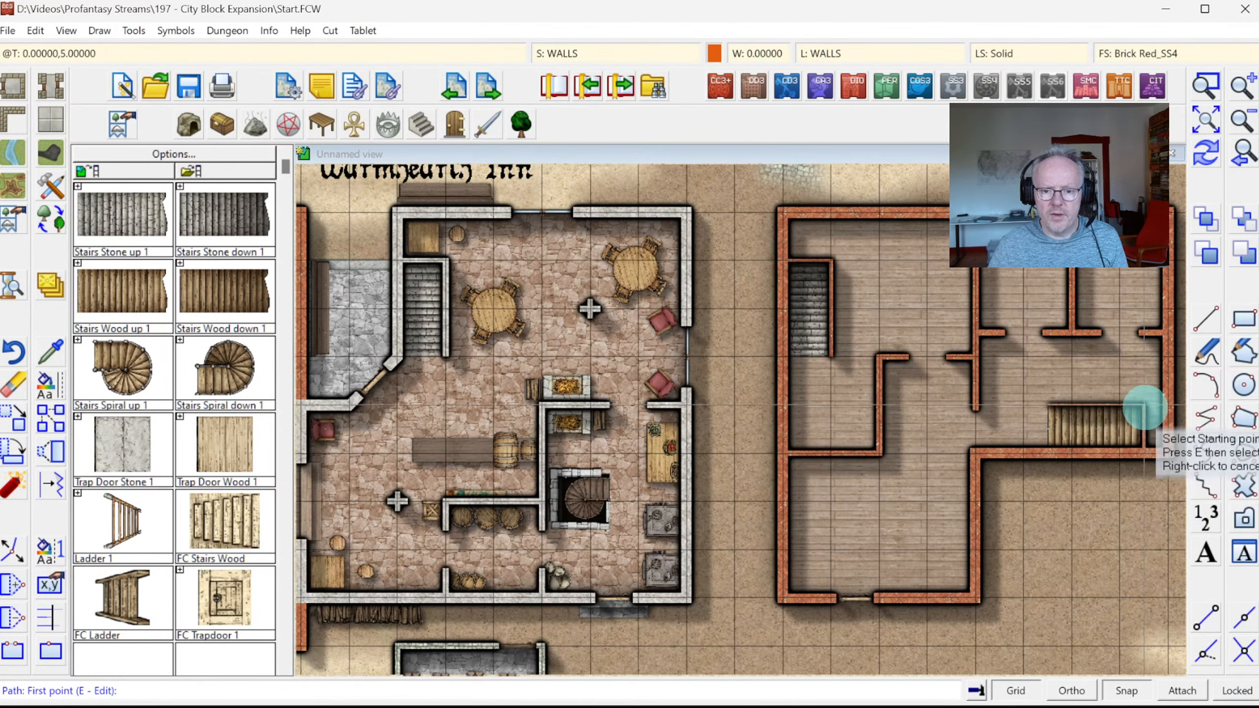
{"action": "left_click", "coordinate": [1144, 409]}
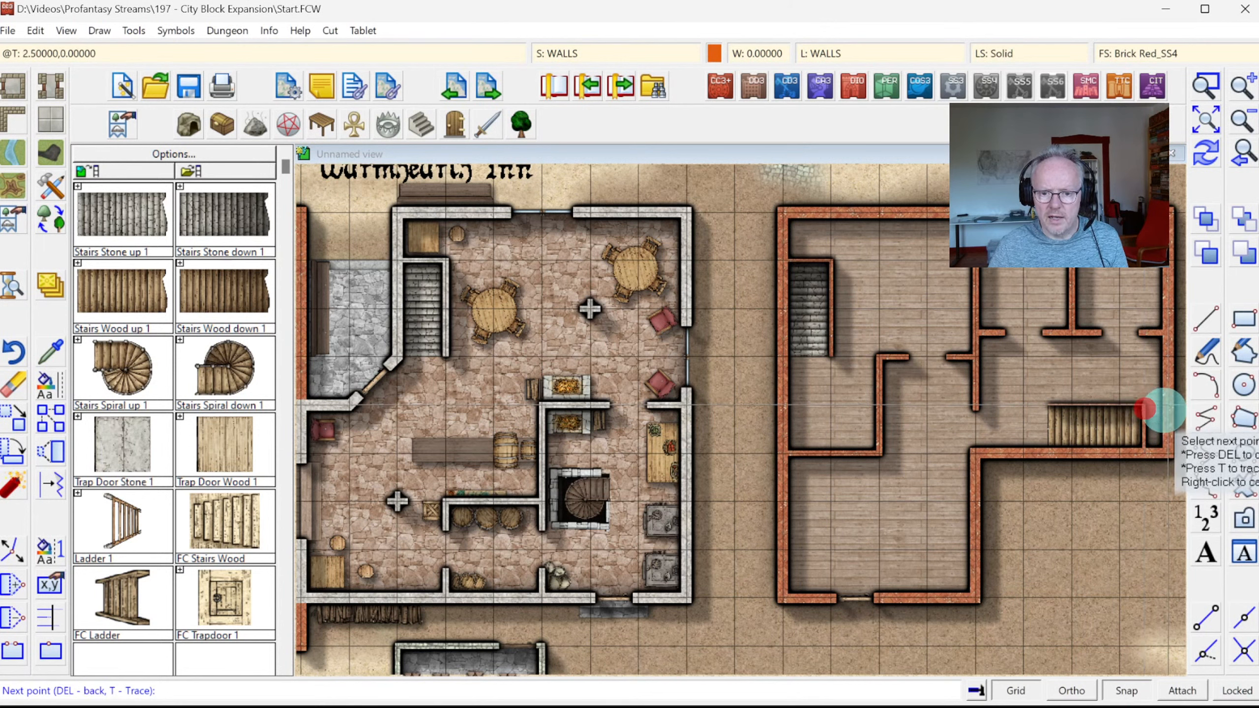
{"action": "right_click", "coordinate": [1164, 410]}
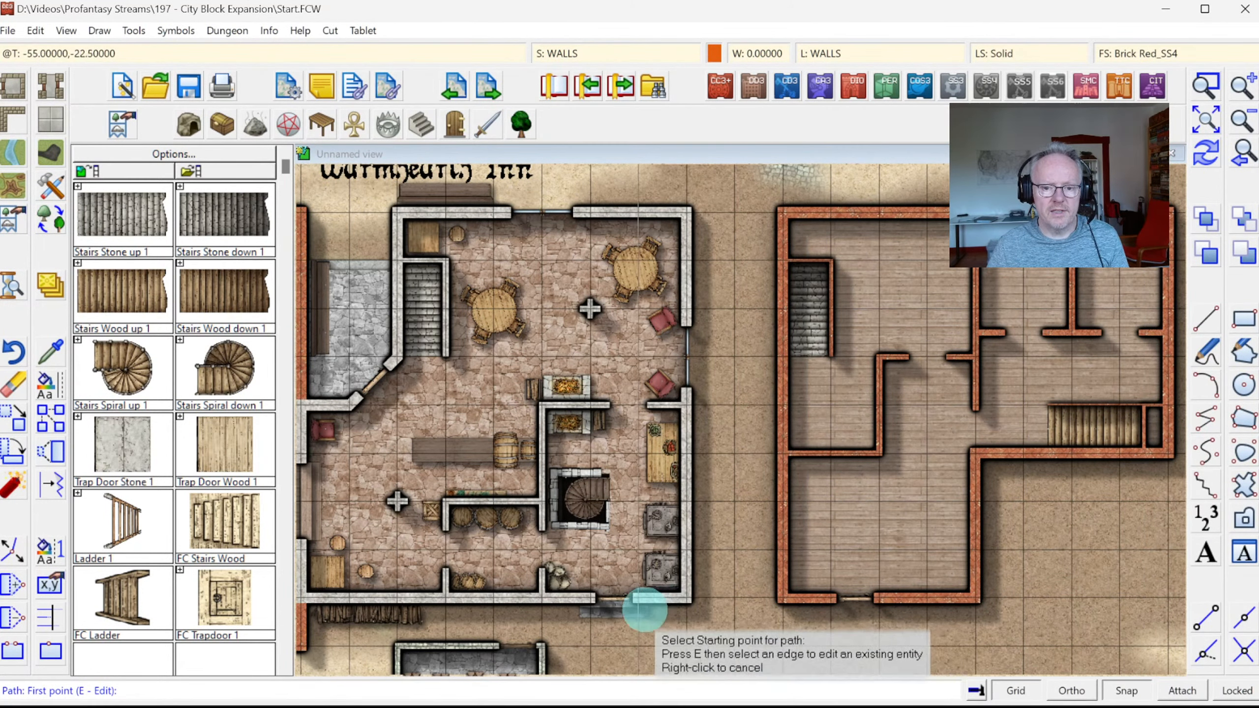
{"action": "right_click", "coordinate": [644, 609]}
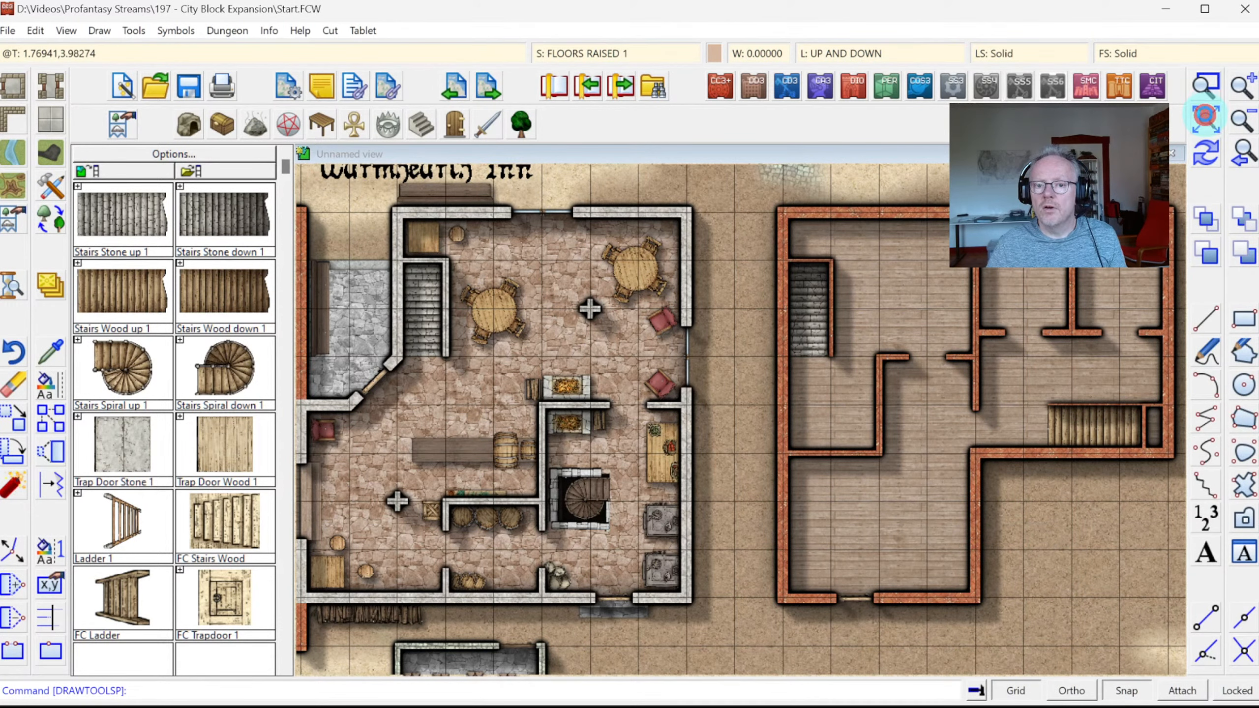
{"action": "left_click", "coordinate": [1205, 117]}
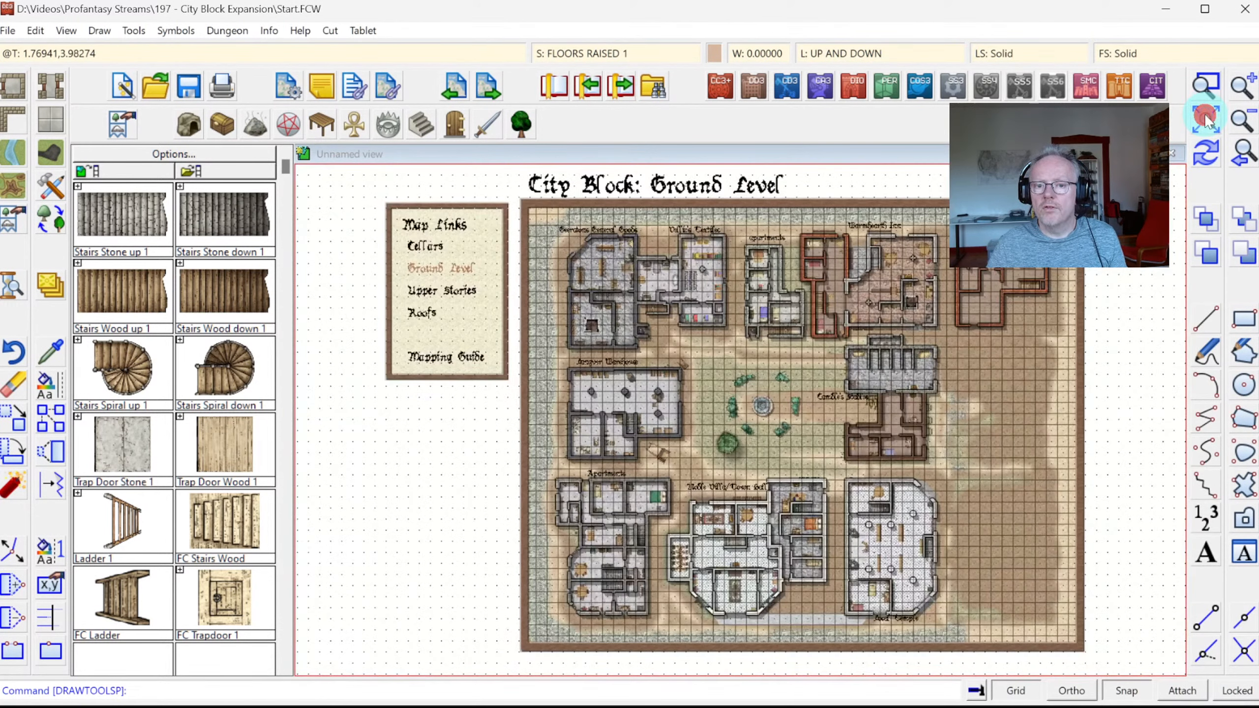
{"action": "left_click", "coordinate": [1209, 87]}
{"action": "left_click", "coordinate": [860, 201]}
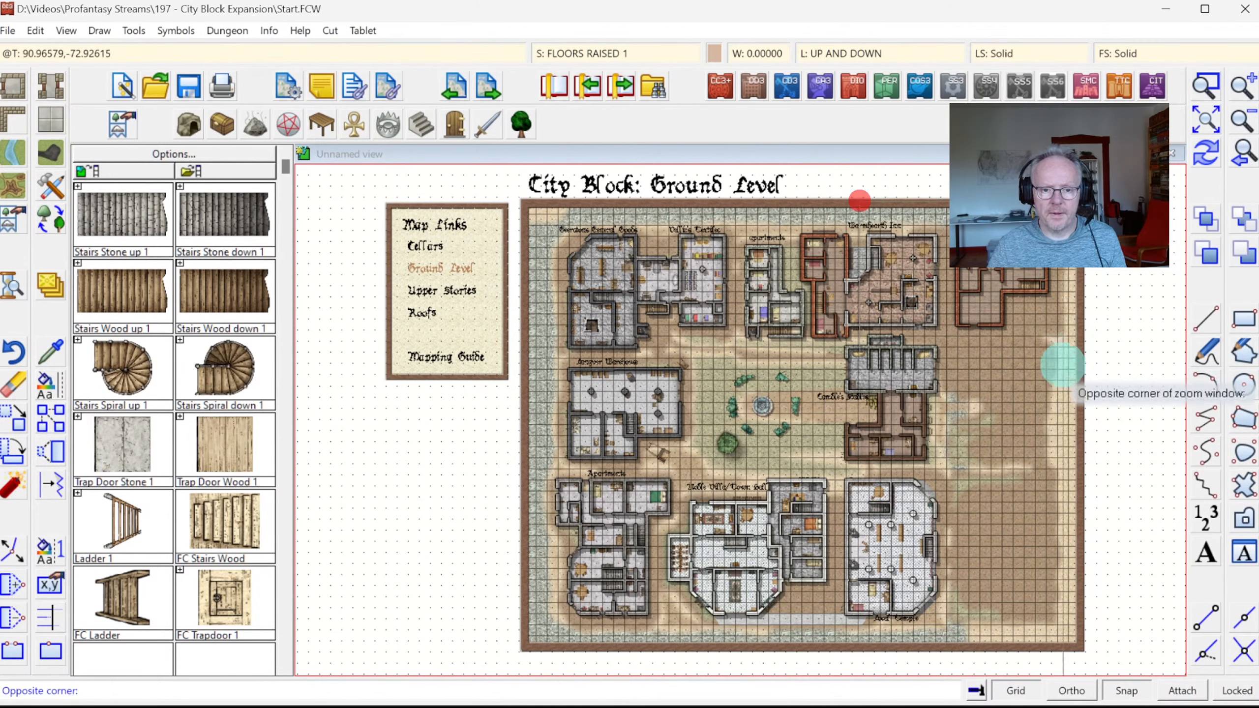
{"action": "left_click", "coordinate": [1070, 374]}
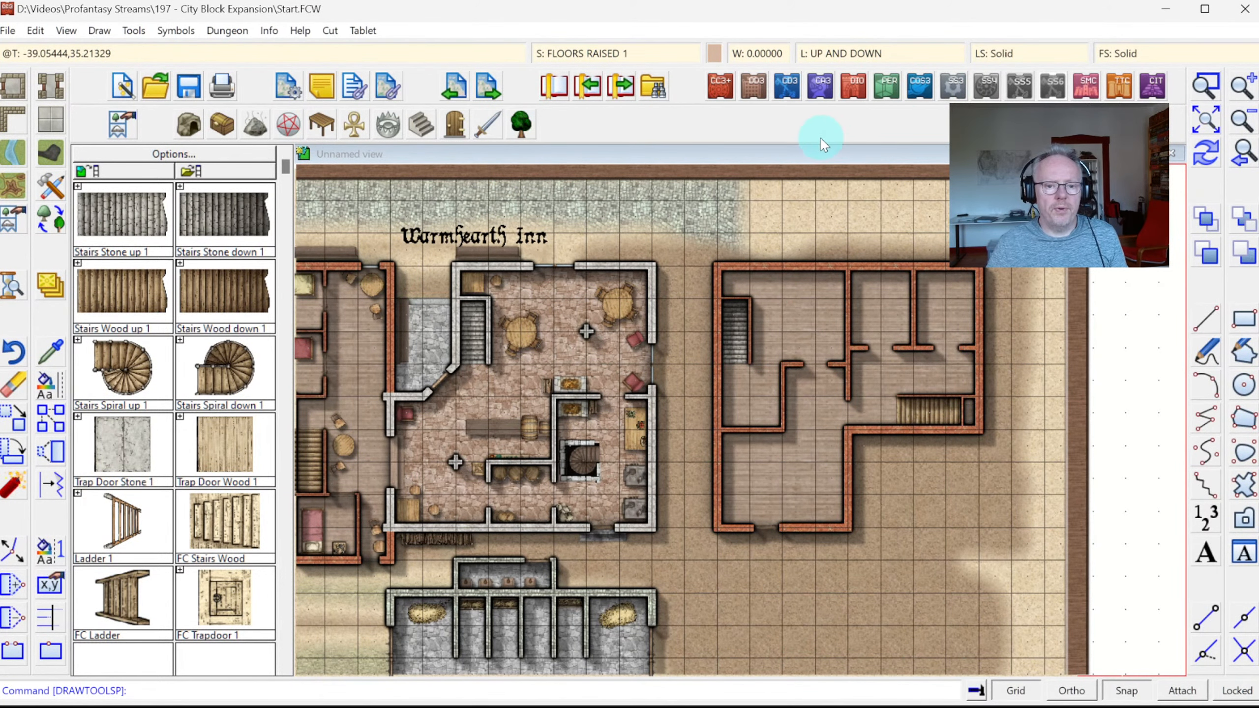
Save the expanded map under the new file name CA197 City Block Ground in the 197 - City Block Expansion folder
{"action": "left_click", "coordinate": [8, 30]}
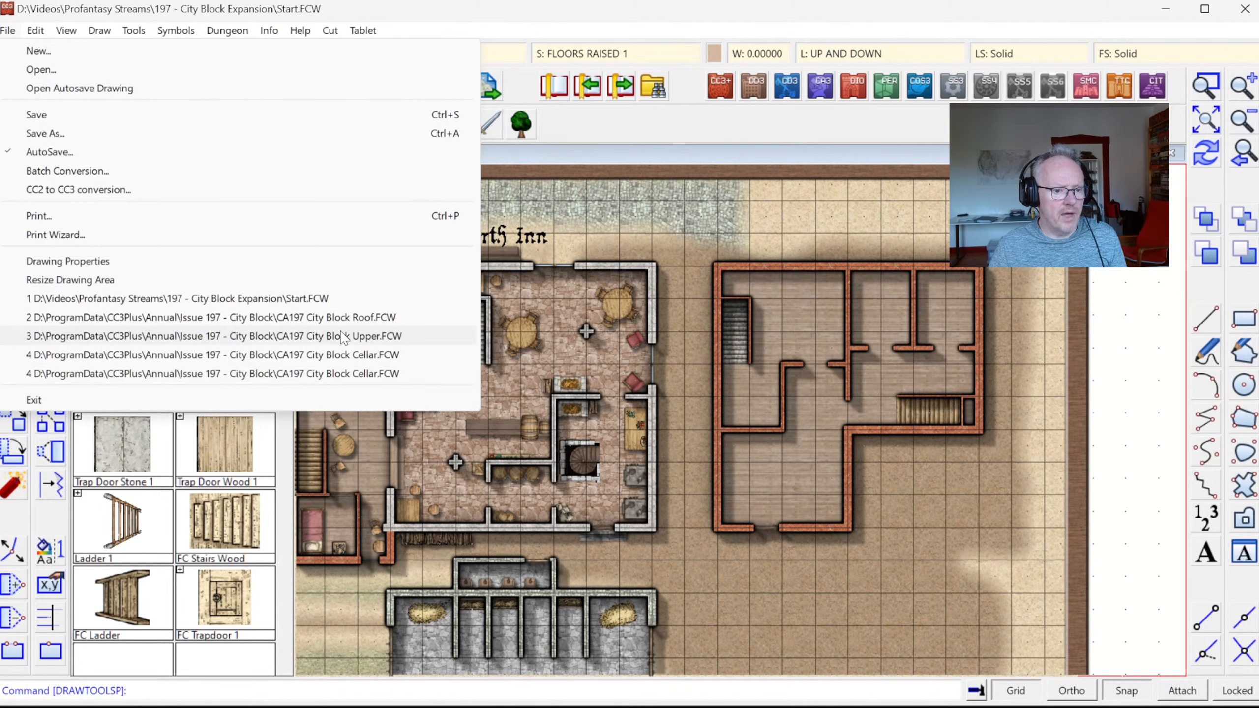
{"action": "left_click", "coordinate": [6, 33]}
{"action": "left_click", "coordinate": [6, 33]}
{"action": "left_click", "coordinate": [76, 133]}
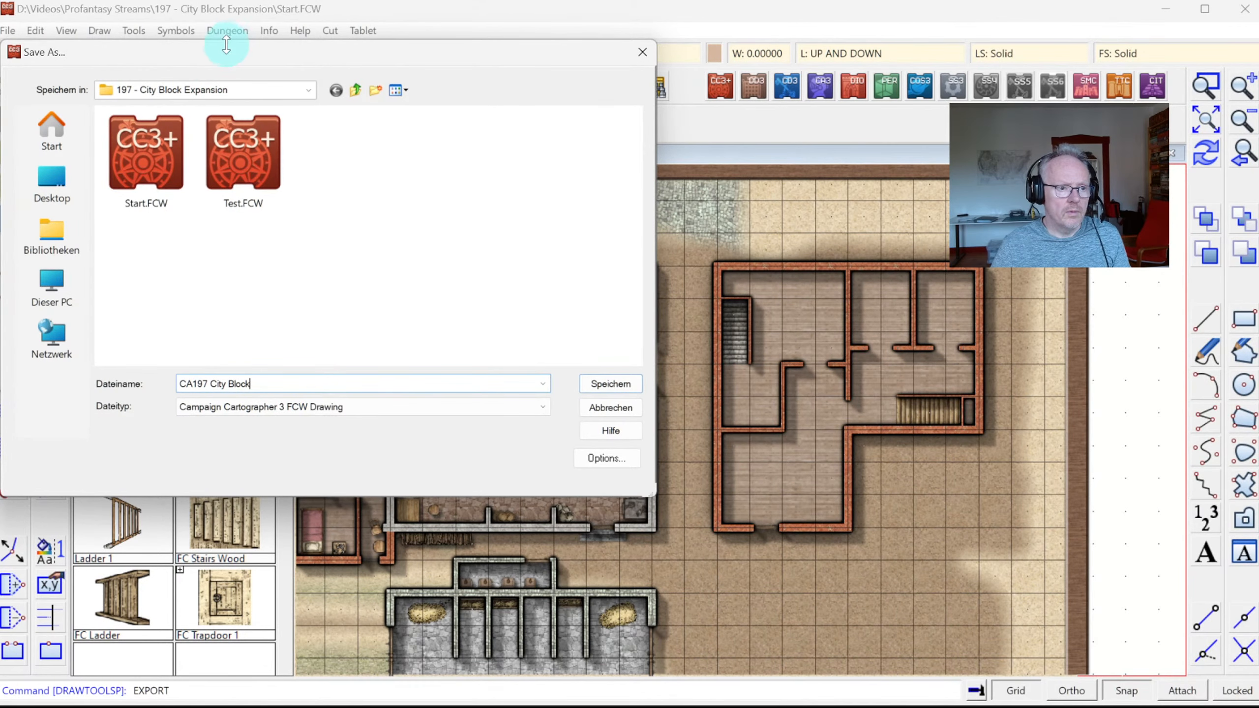
{"action": "left_click_drag", "start_coordinate": [225, 42], "coordinate": [389, 171]}
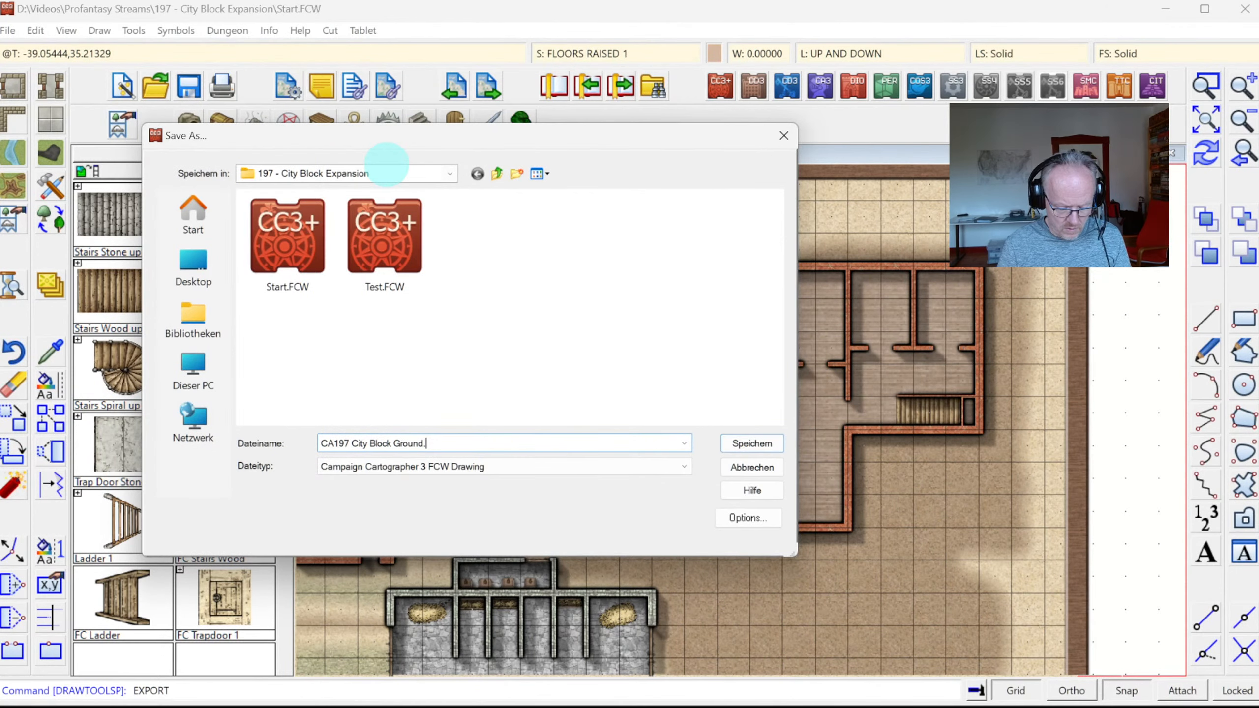
{"action": "key", "text": "Return"}
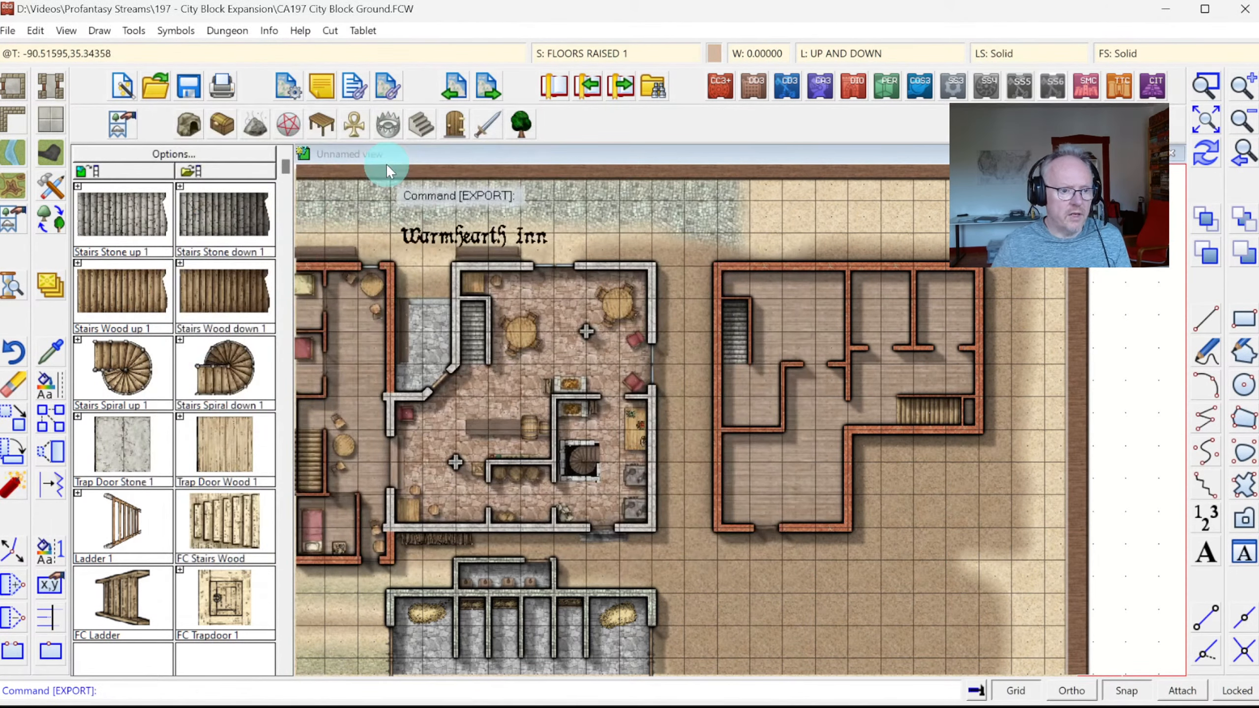
Open the CA197 City Block Upper map from the Issue 197 - City Block folder and try to save it elsewhere
{"action": "left_click", "coordinate": [7, 30]}
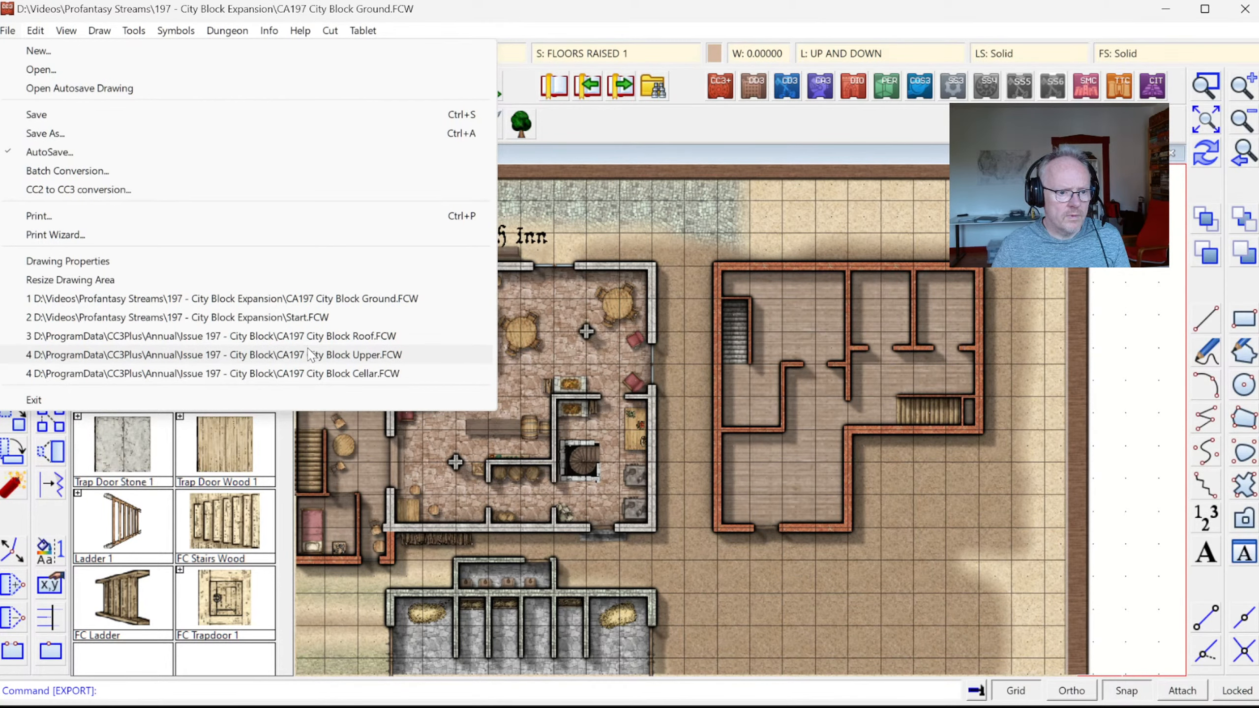
{"action": "left_click", "coordinate": [305, 372]}
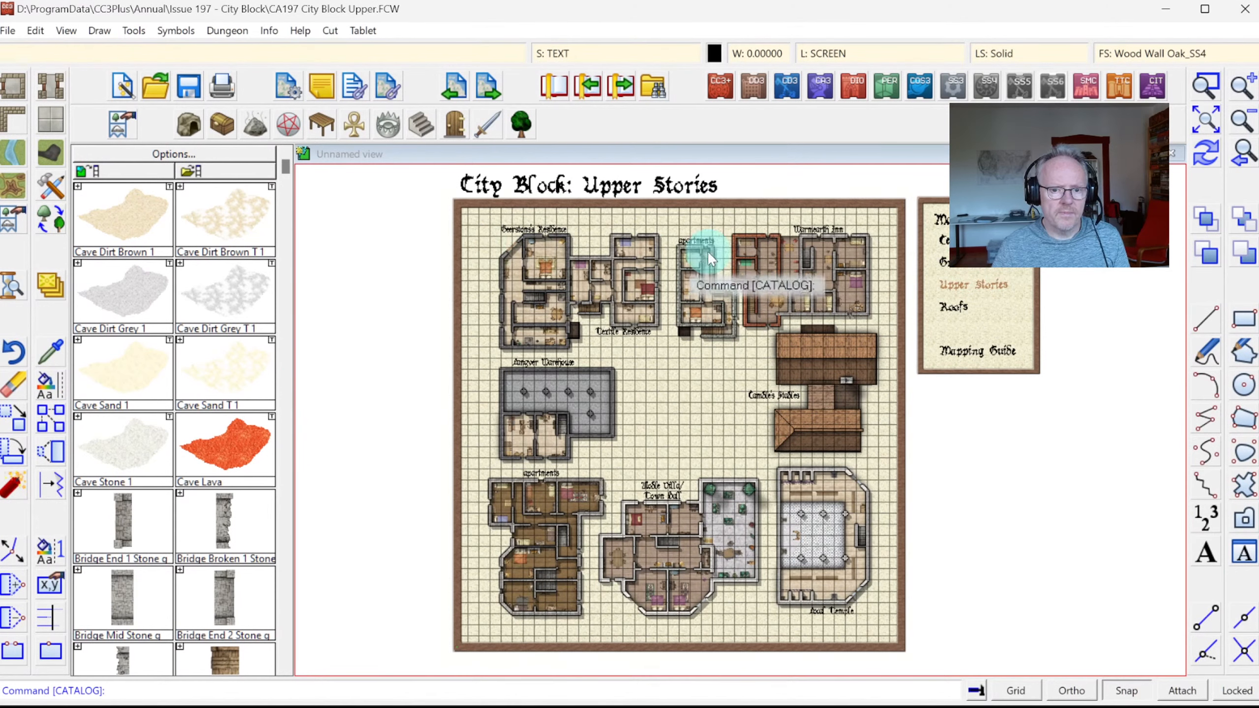
{"action": "left_click", "coordinate": [156, 85]}
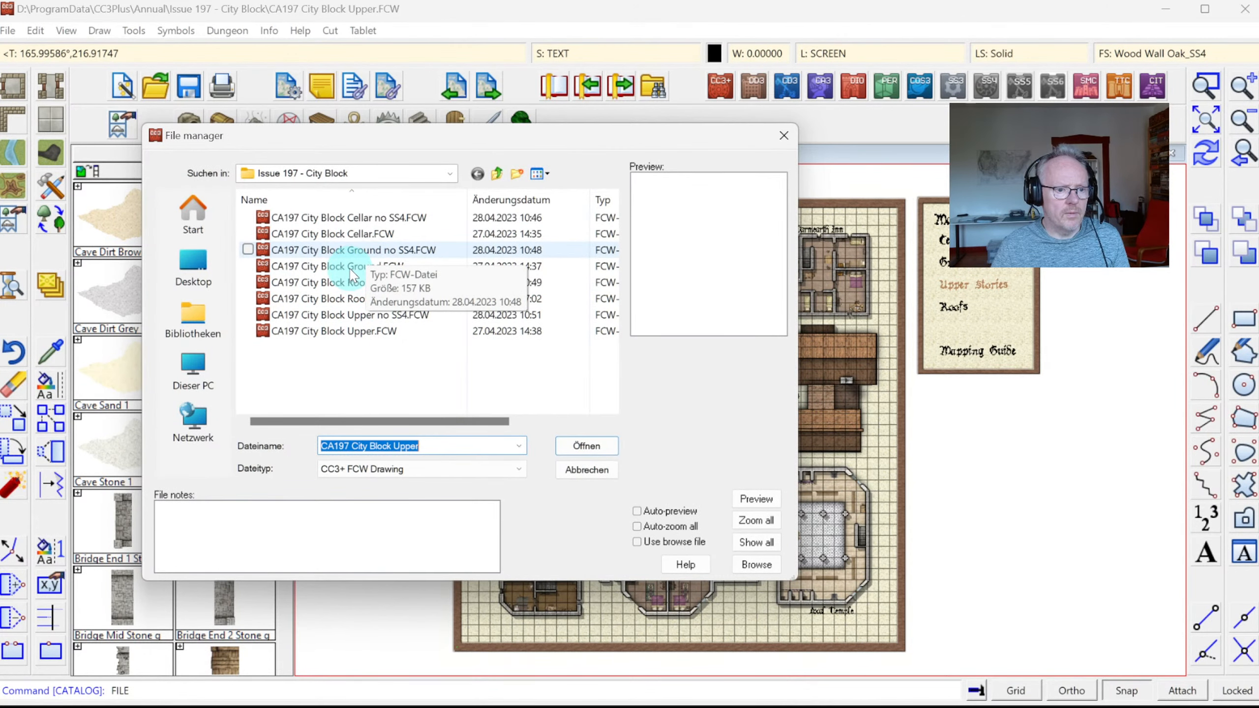
{"action": "key", "text": "Escape"}
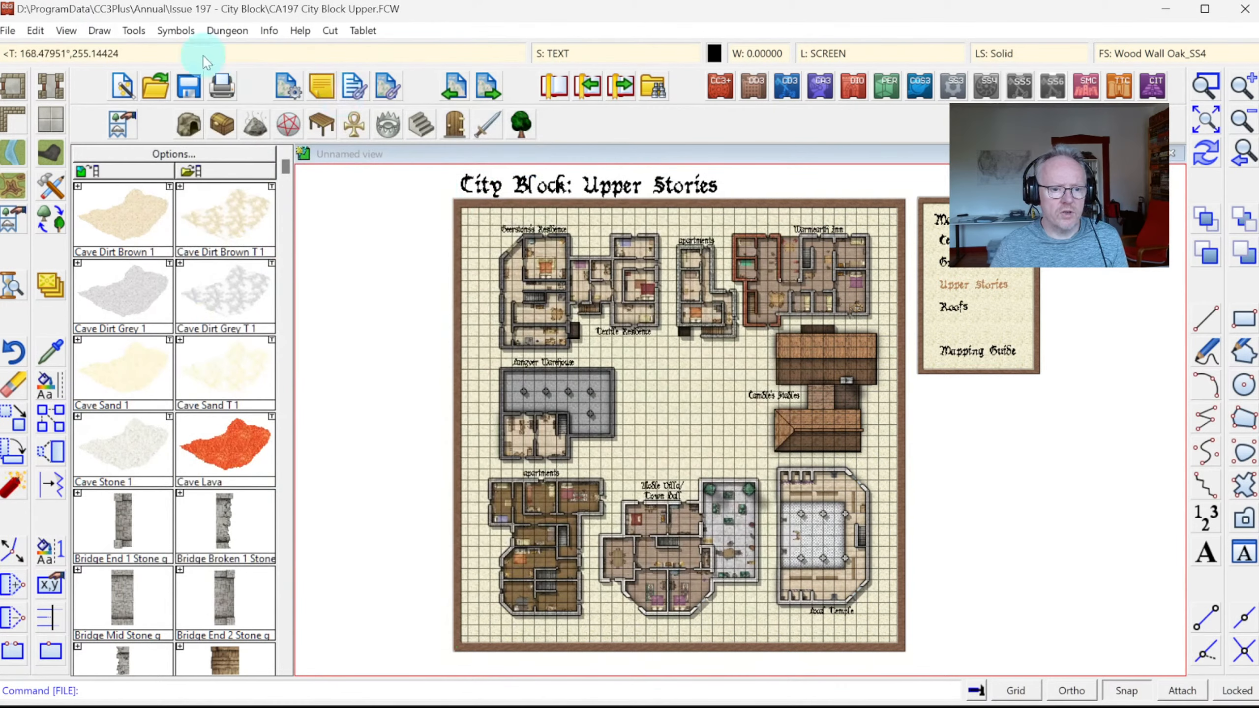
{"action": "left_click", "coordinate": [20, 31]}
{"action": "left_click", "coordinate": [62, 133]}
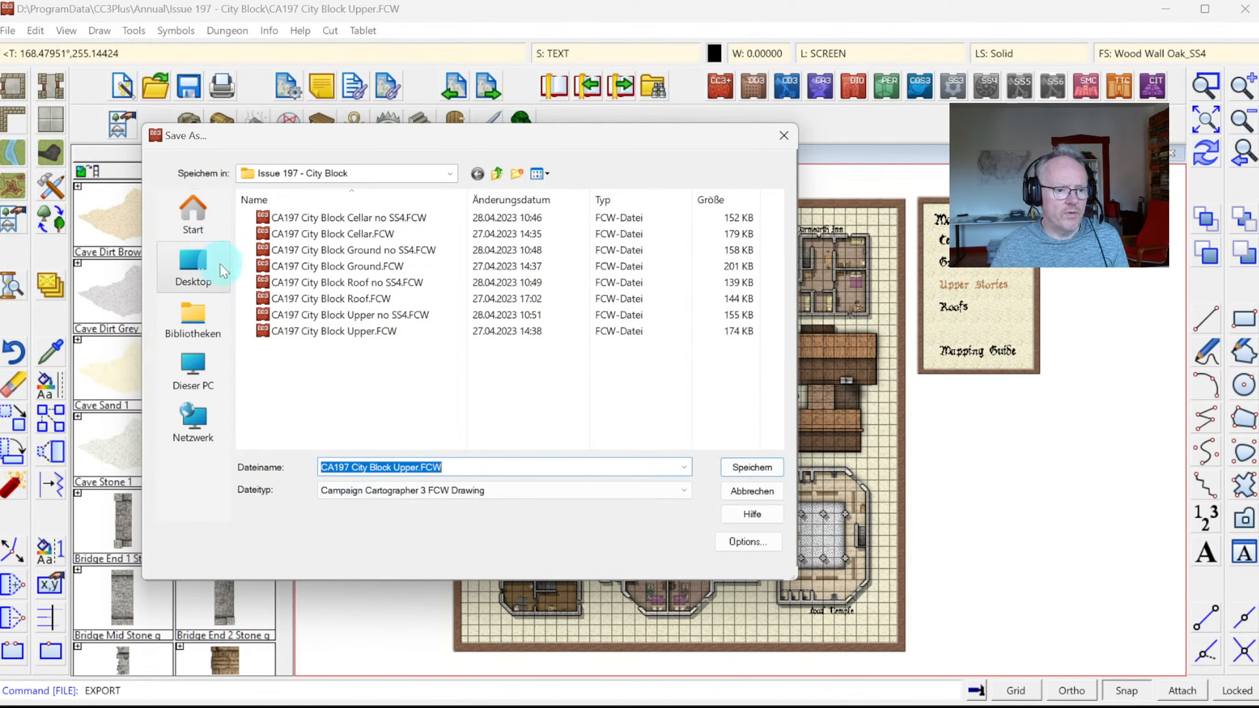
{"action": "key", "text": "Escape"}
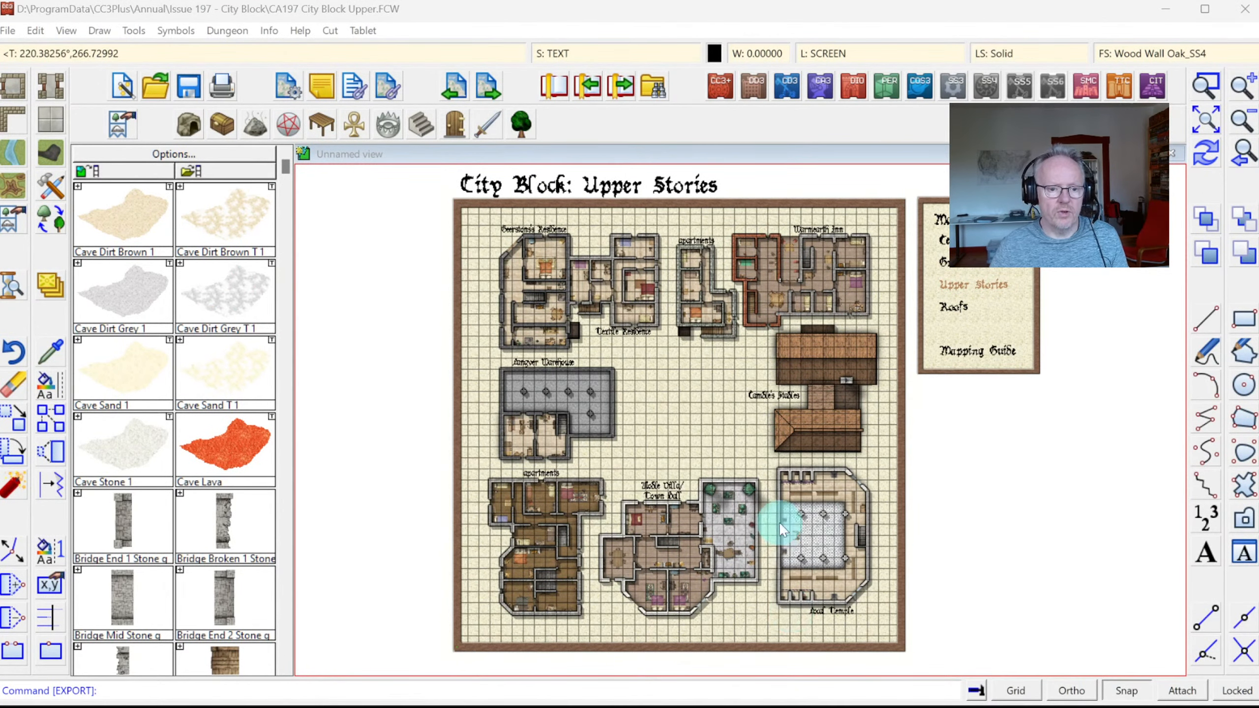
Switch to File Explorer and browse the 197 - City Block Expansion and Dokumente folders
{"action": "key", "text": "super+e"}
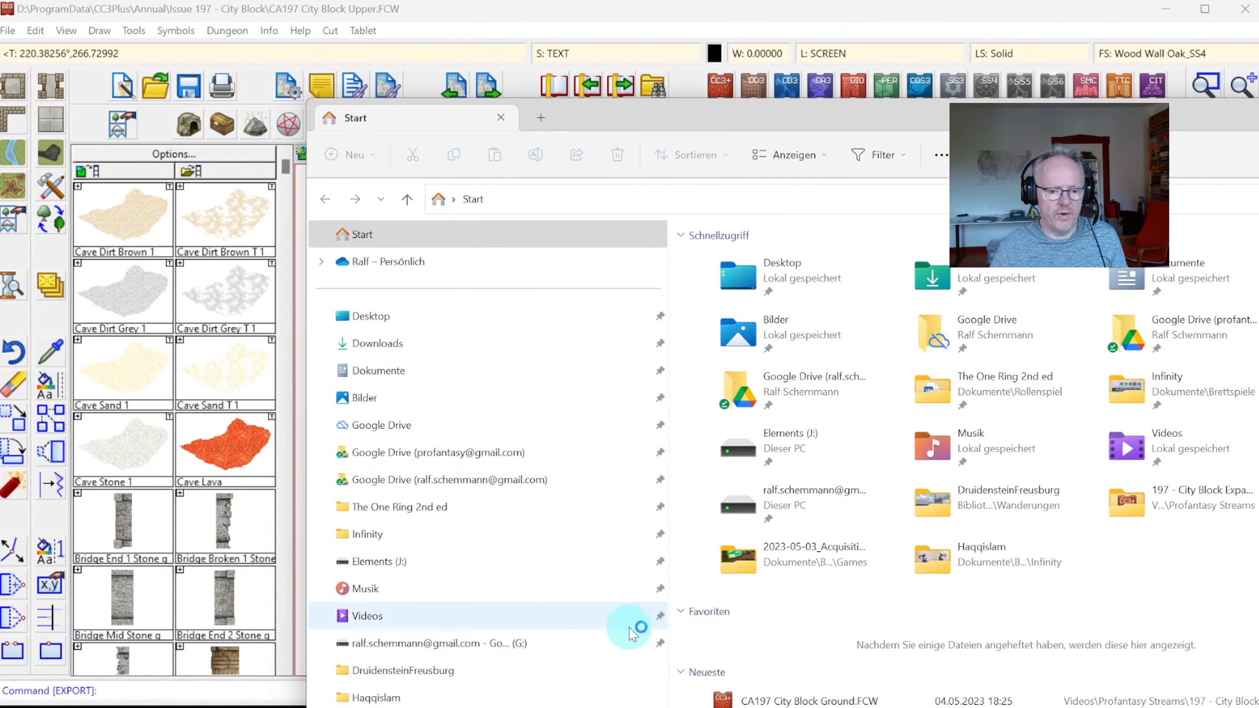
{"action": "left_click", "coordinate": [789, 700]}
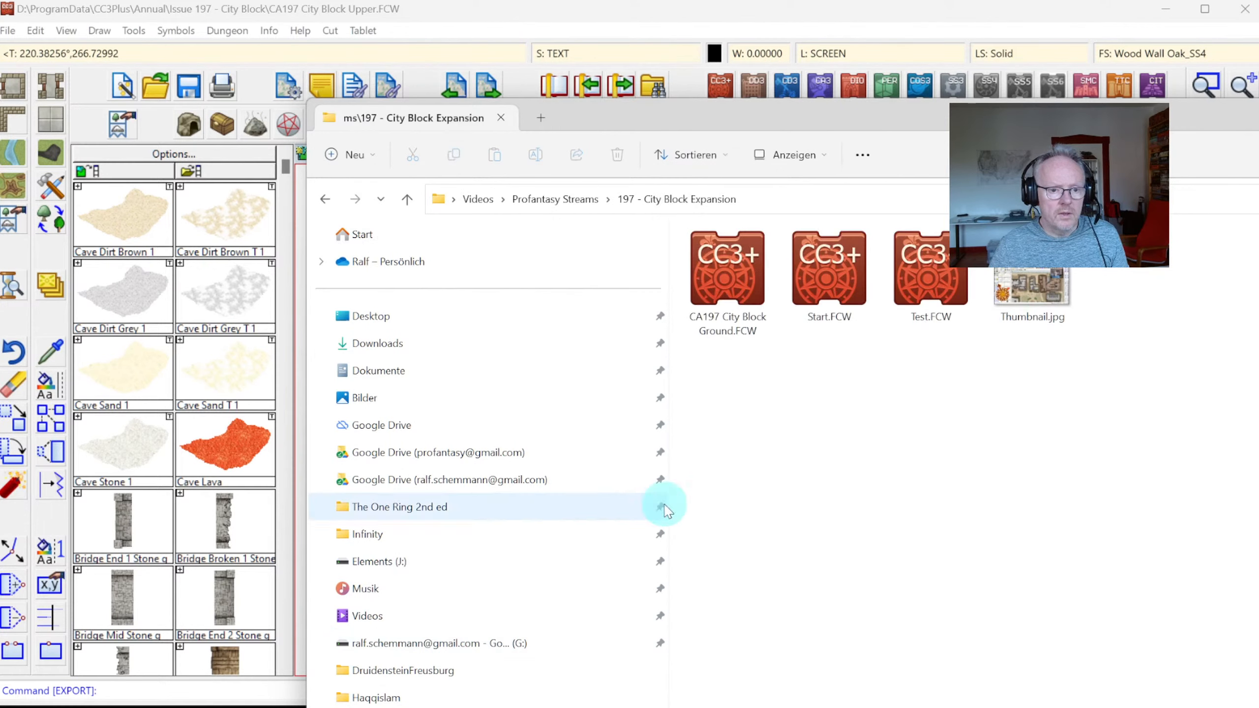
{"action": "left_click", "coordinate": [716, 262]}
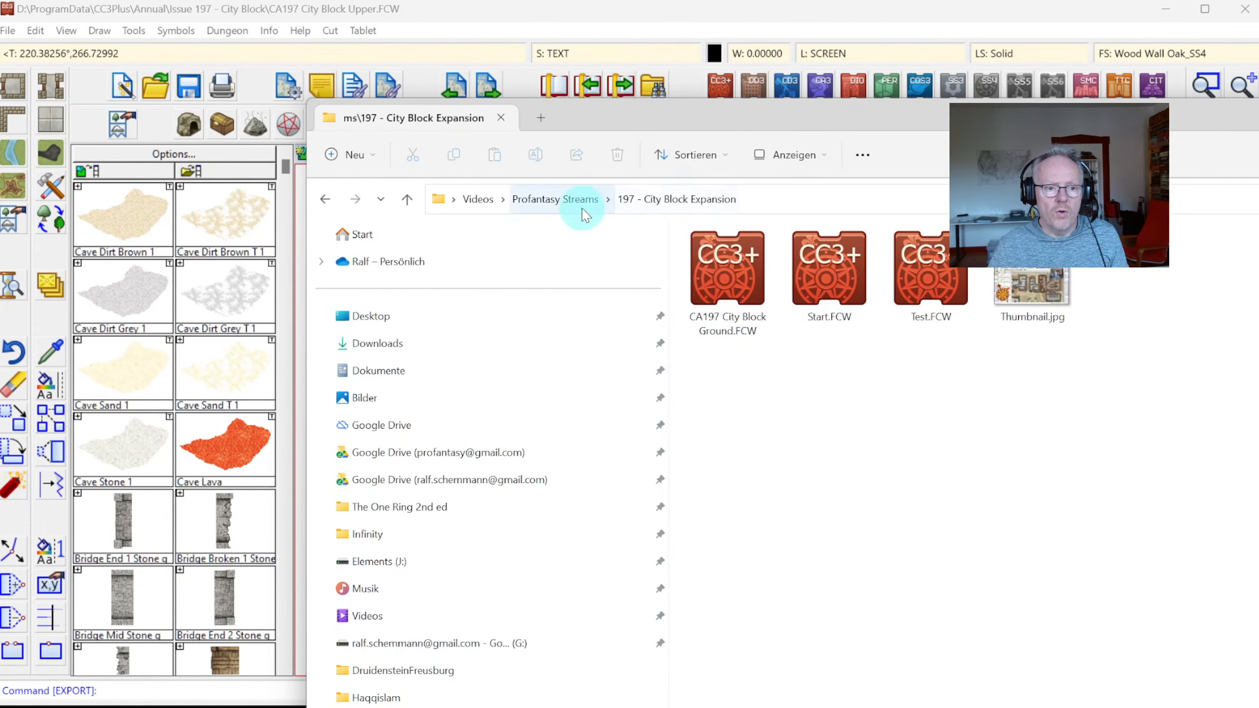
{"action": "left_click", "coordinate": [389, 698]}
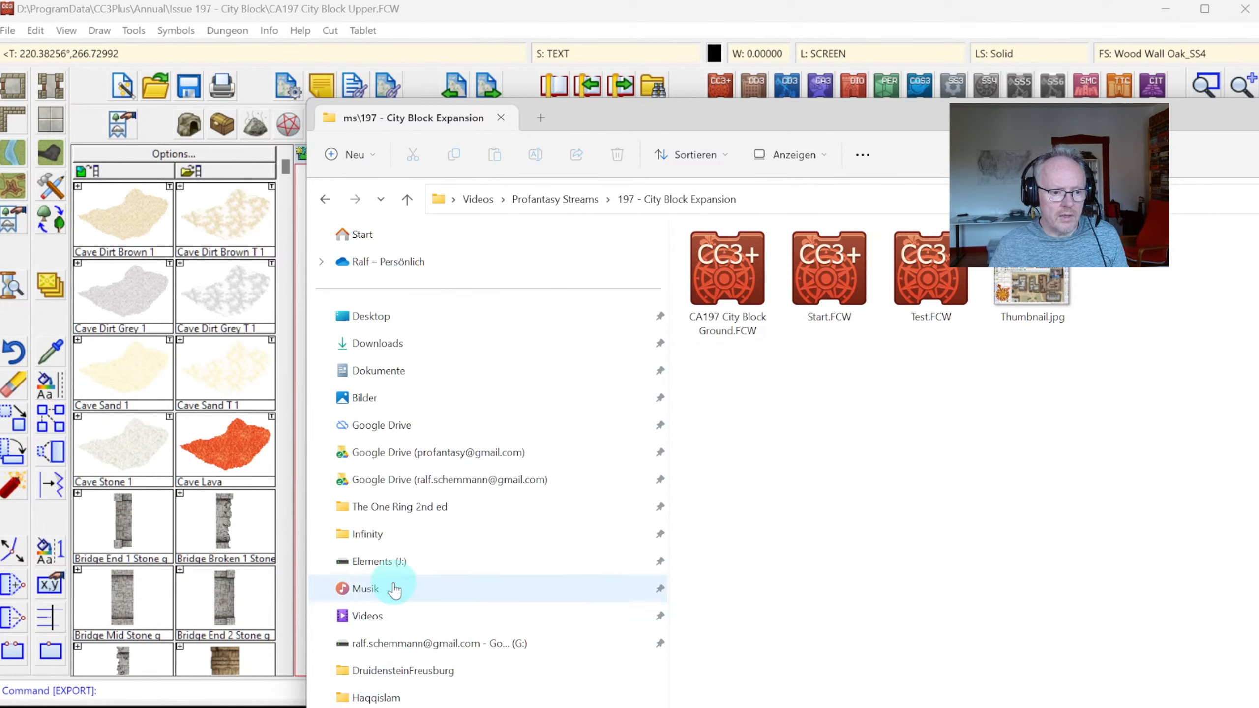
{"action": "left_click", "coordinate": [391, 372]}
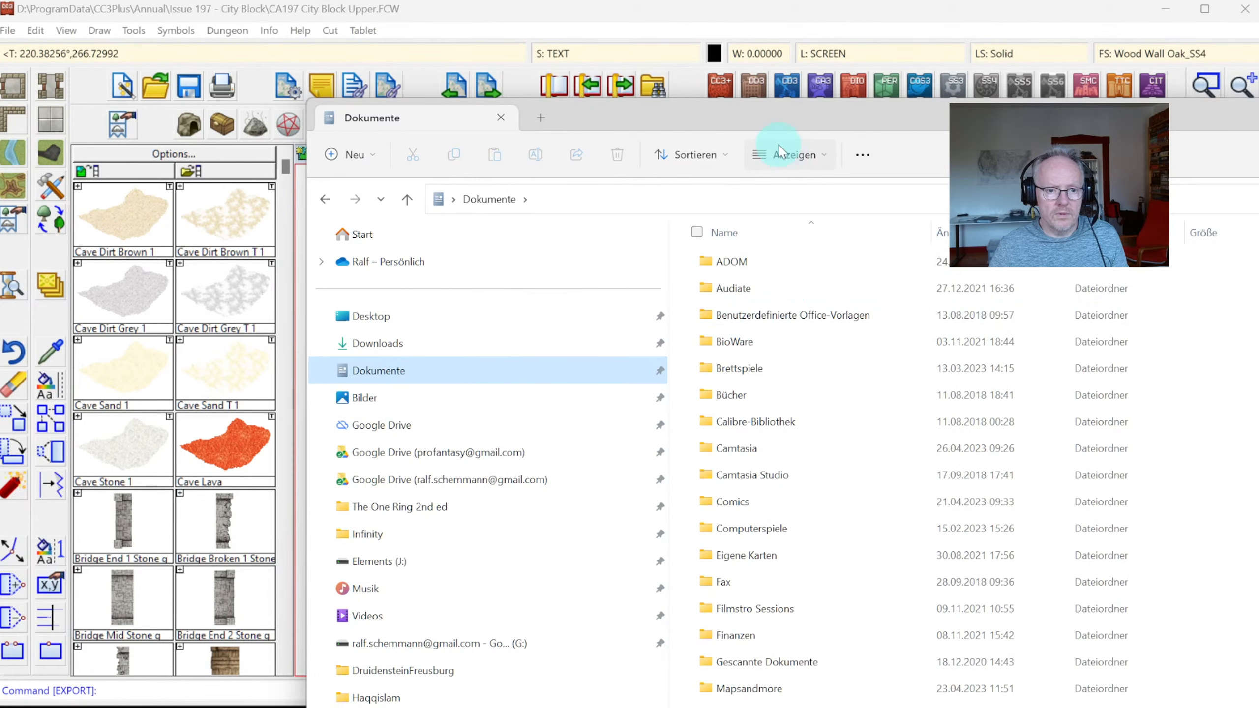
{"action": "left_click_drag", "start_coordinate": [768, 119], "coordinate": [1258, 182]}
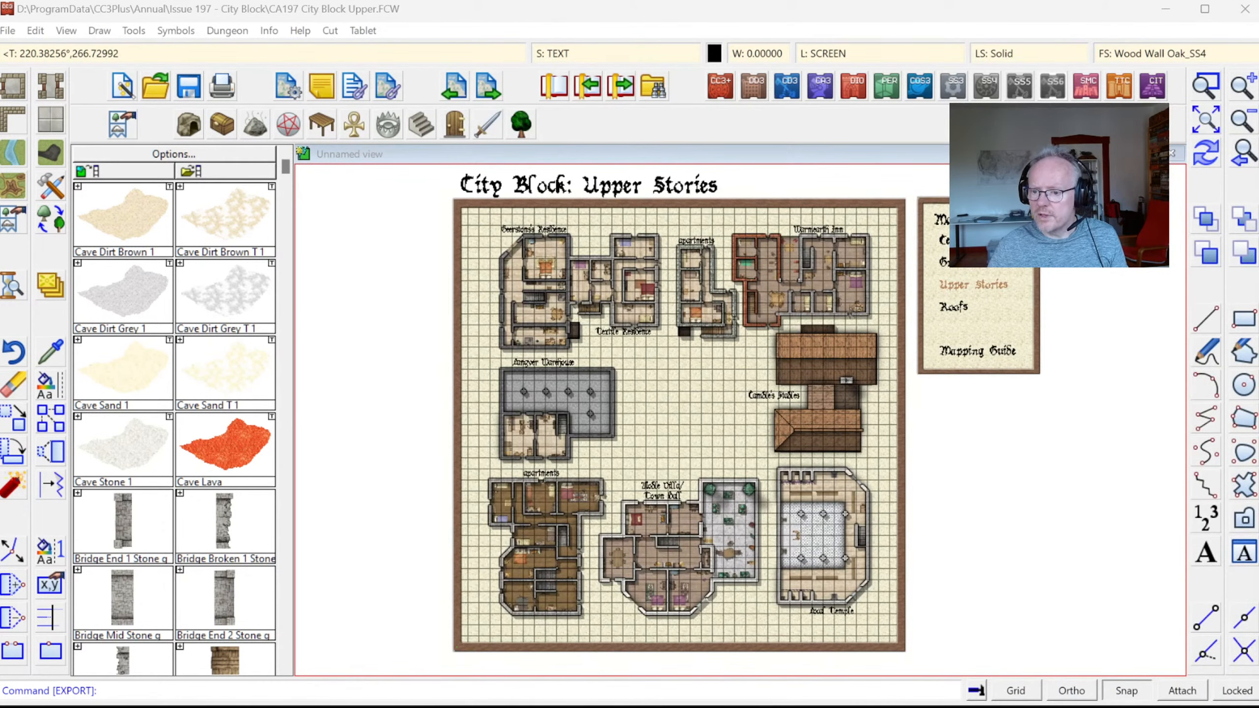
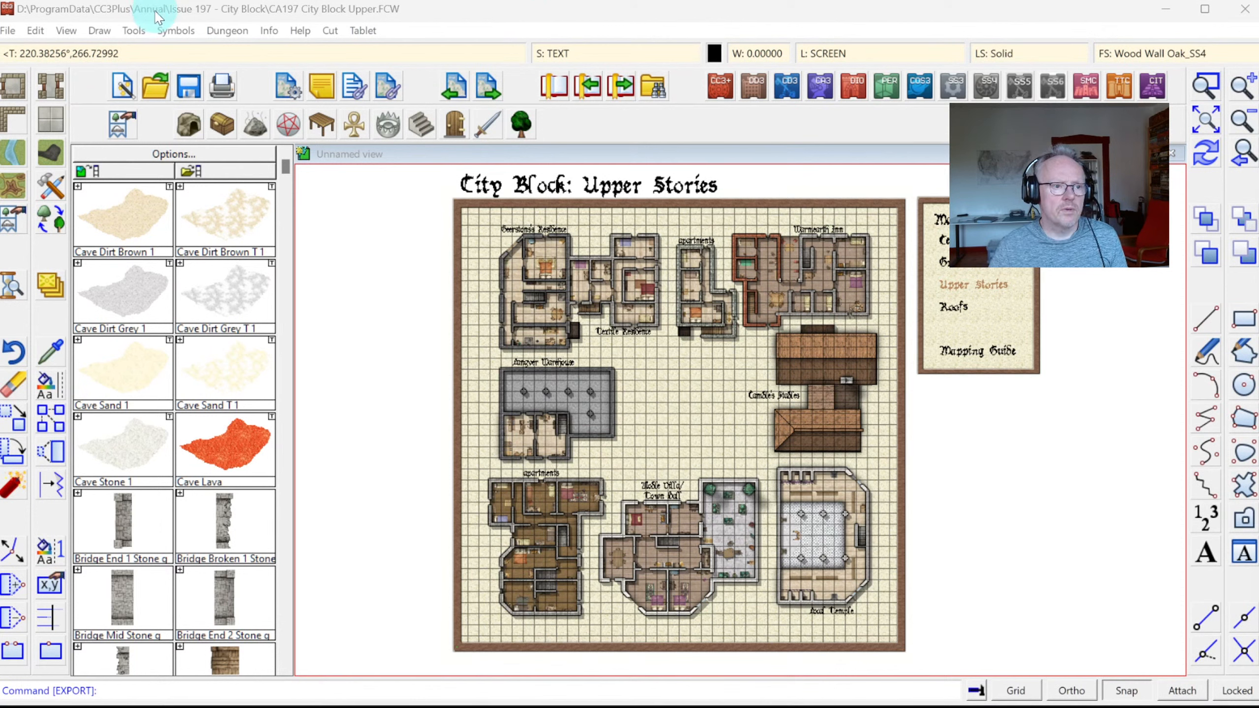
Reopen CA197 City Block Ground from the 197 - City Block Expansion folder and follow its Cellars map link to load the cellar map
{"action": "left_click", "coordinate": [7, 31]}
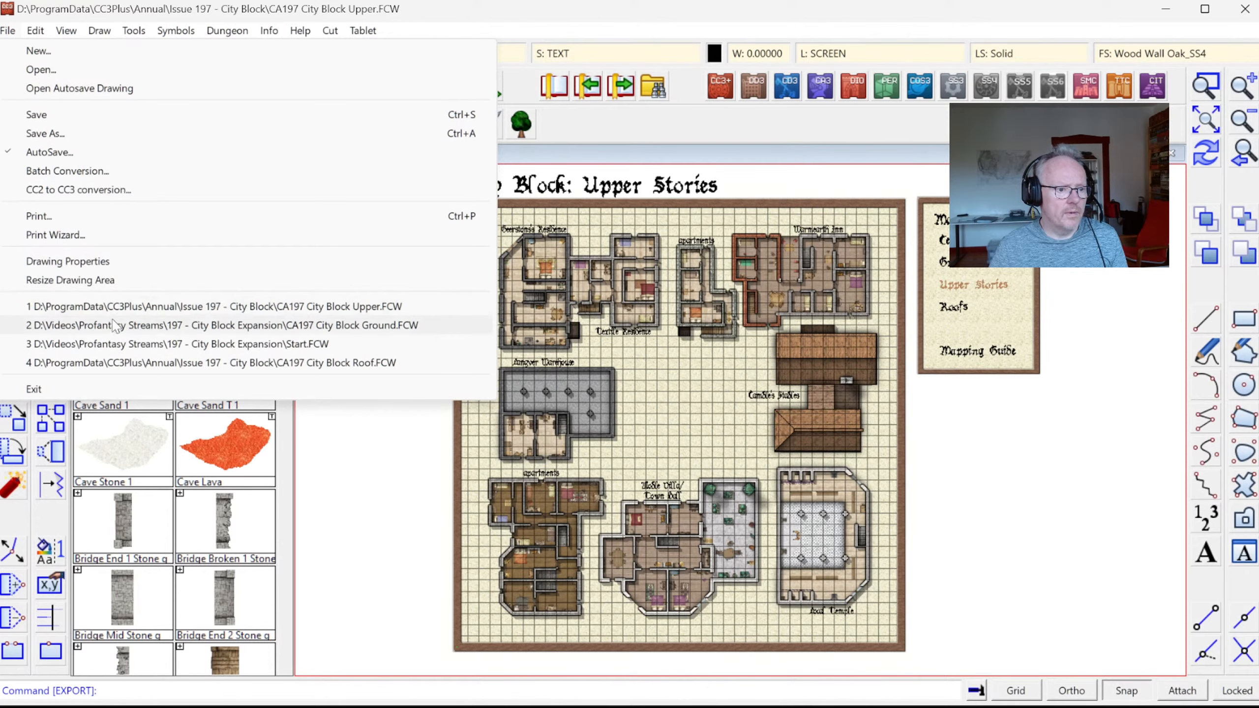
{"action": "left_click", "coordinate": [115, 326]}
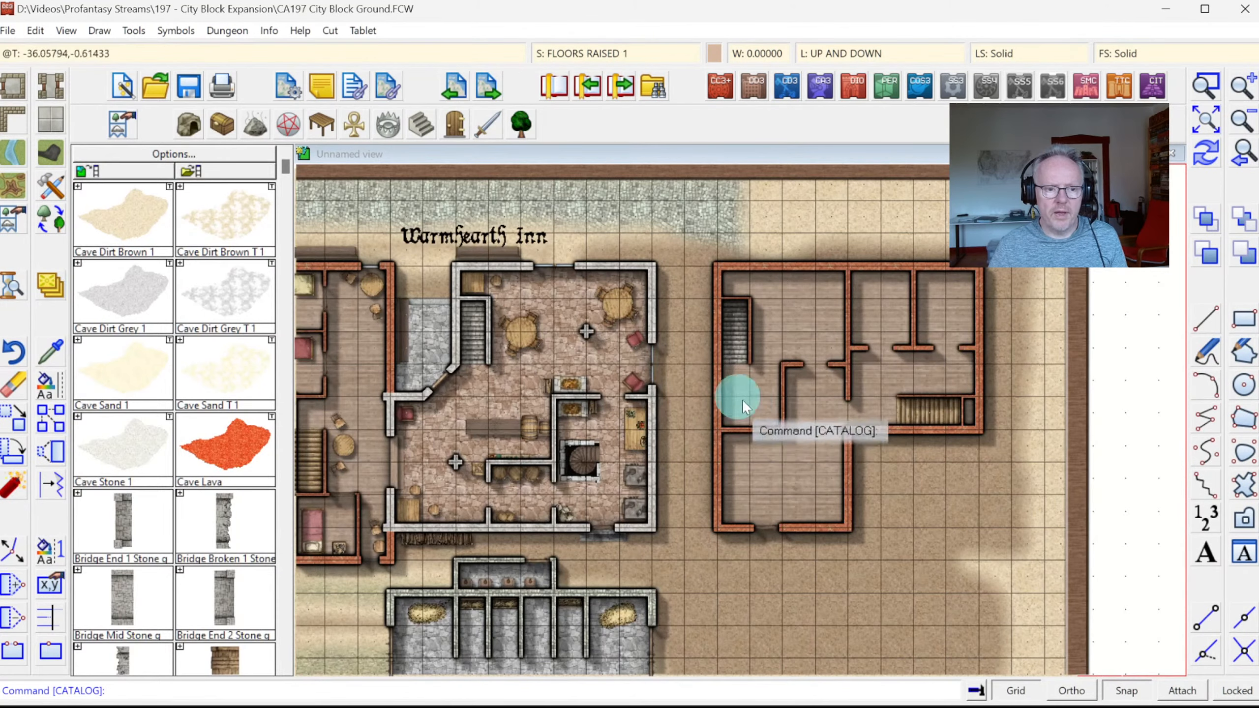
{"action": "left_click", "coordinate": [1203, 120]}
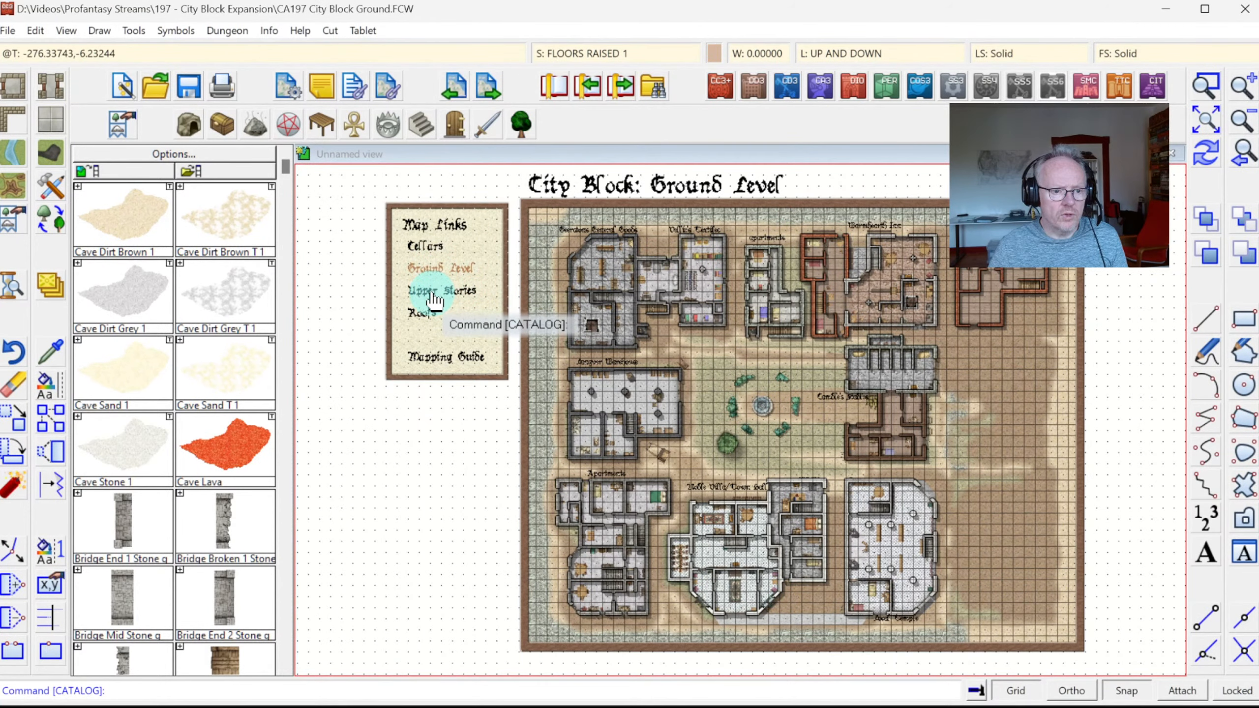
{"action": "left_click", "coordinate": [428, 247]}
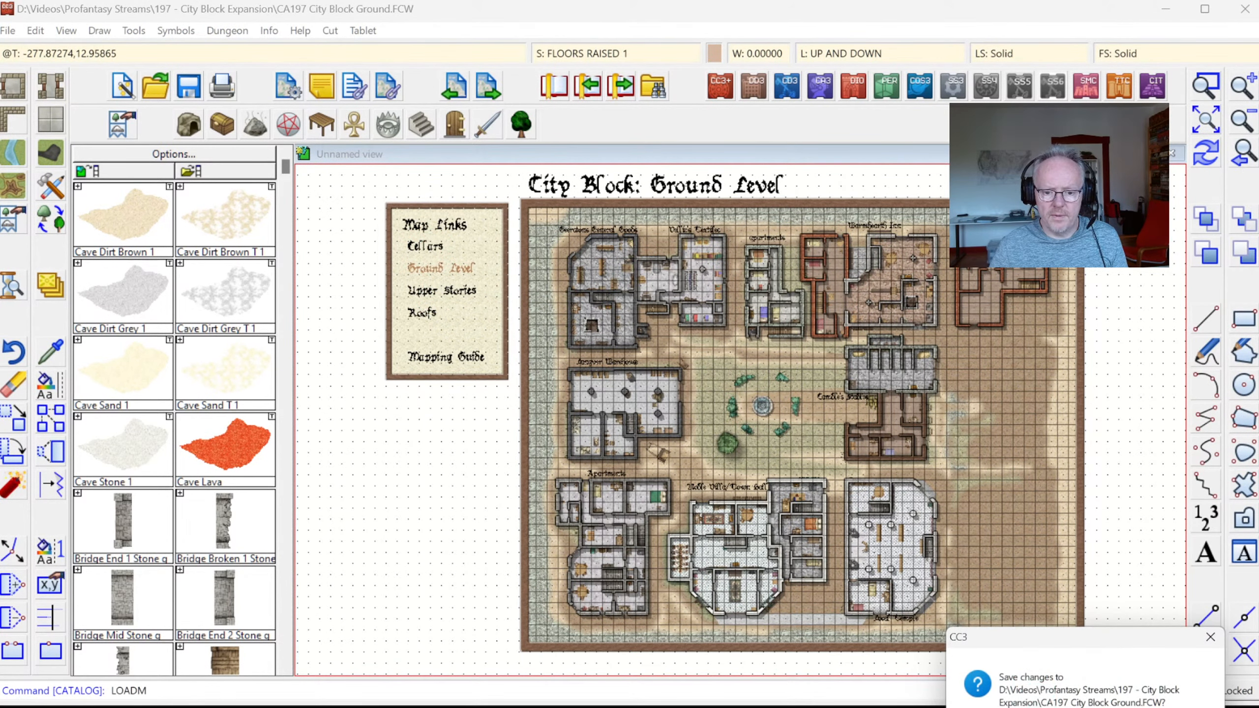
{"action": "left_click", "coordinate": [1111, 707]}
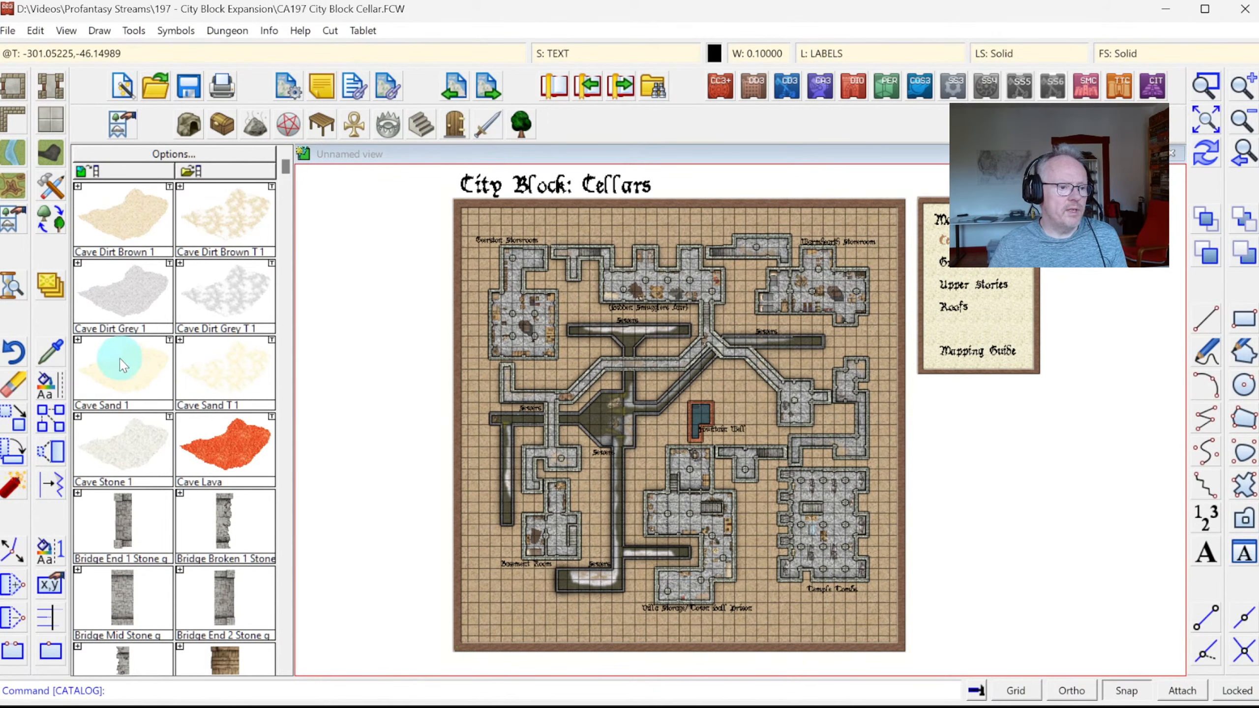
Move the Map Links box with all its text 270 units west, placing it on the west side of the cellar map
{"action": "left_click", "coordinate": [13, 418]}
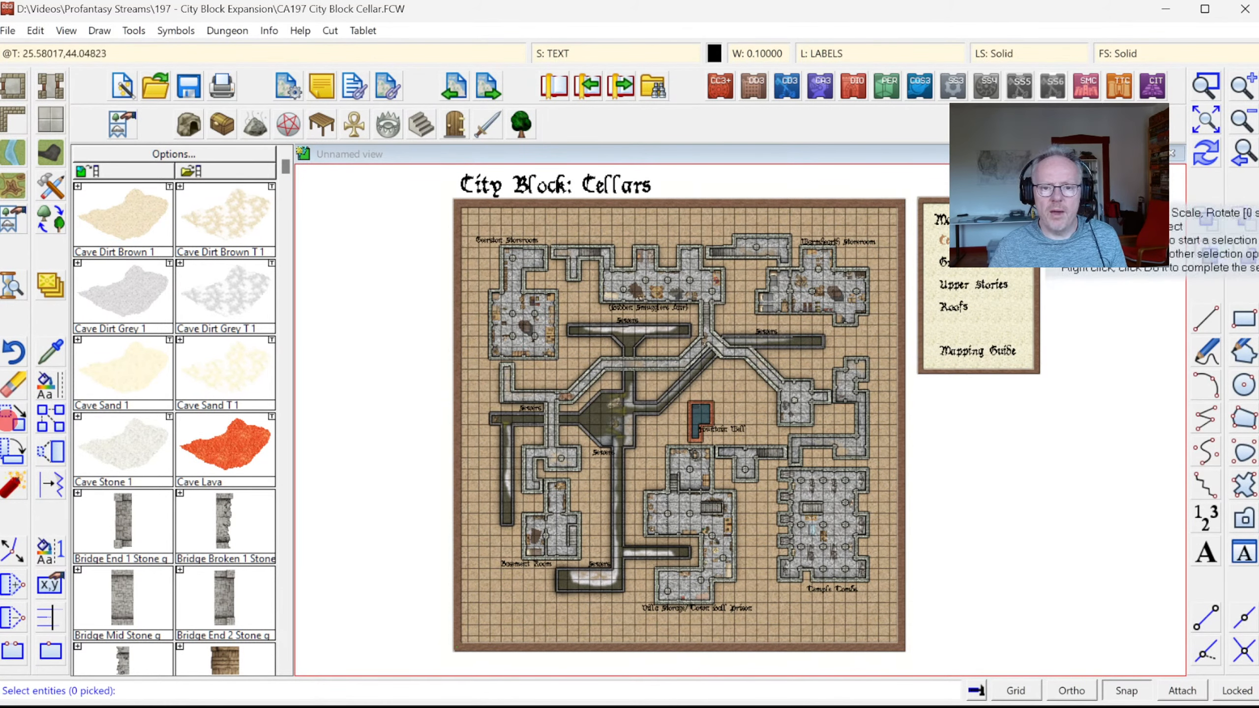
{"action": "left_click", "coordinate": [1051, 208]}
{"action": "left_click", "coordinate": [948, 397]}
{"action": "right_click", "coordinate": [1029, 296]}
{"action": "left_click", "coordinate": [1027, 297]}
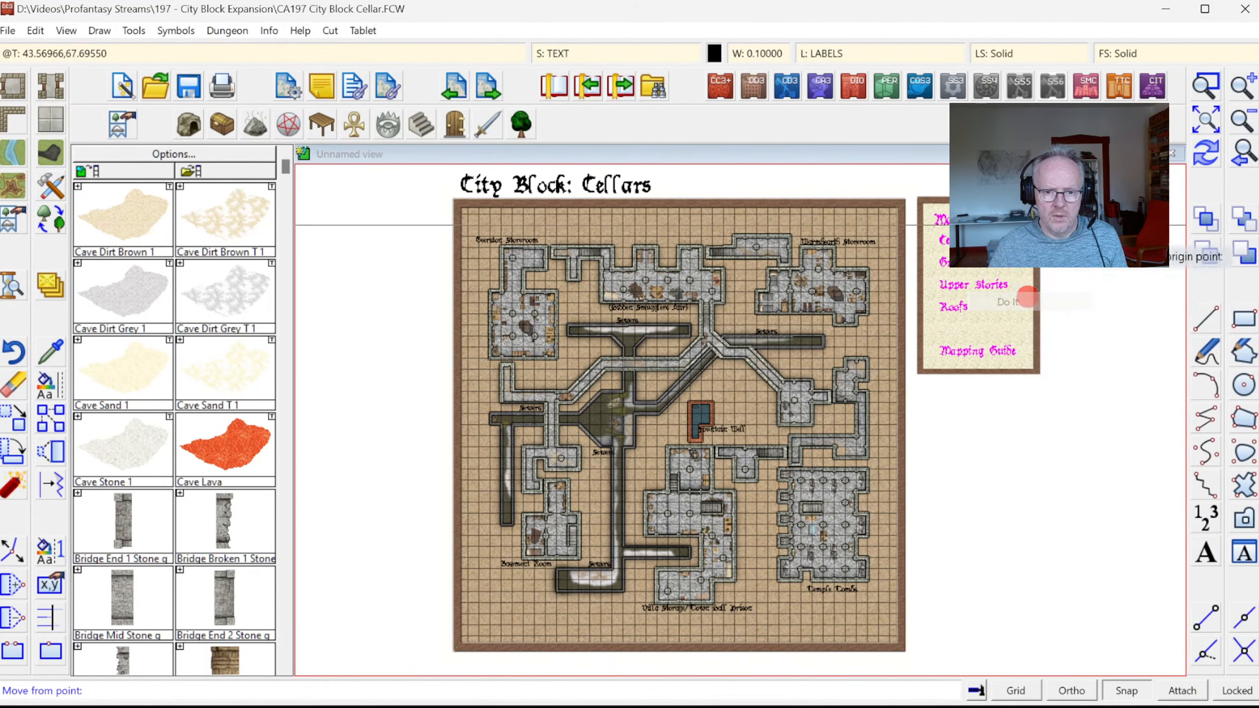
{"action": "left_click", "coordinate": [1058, 195]}
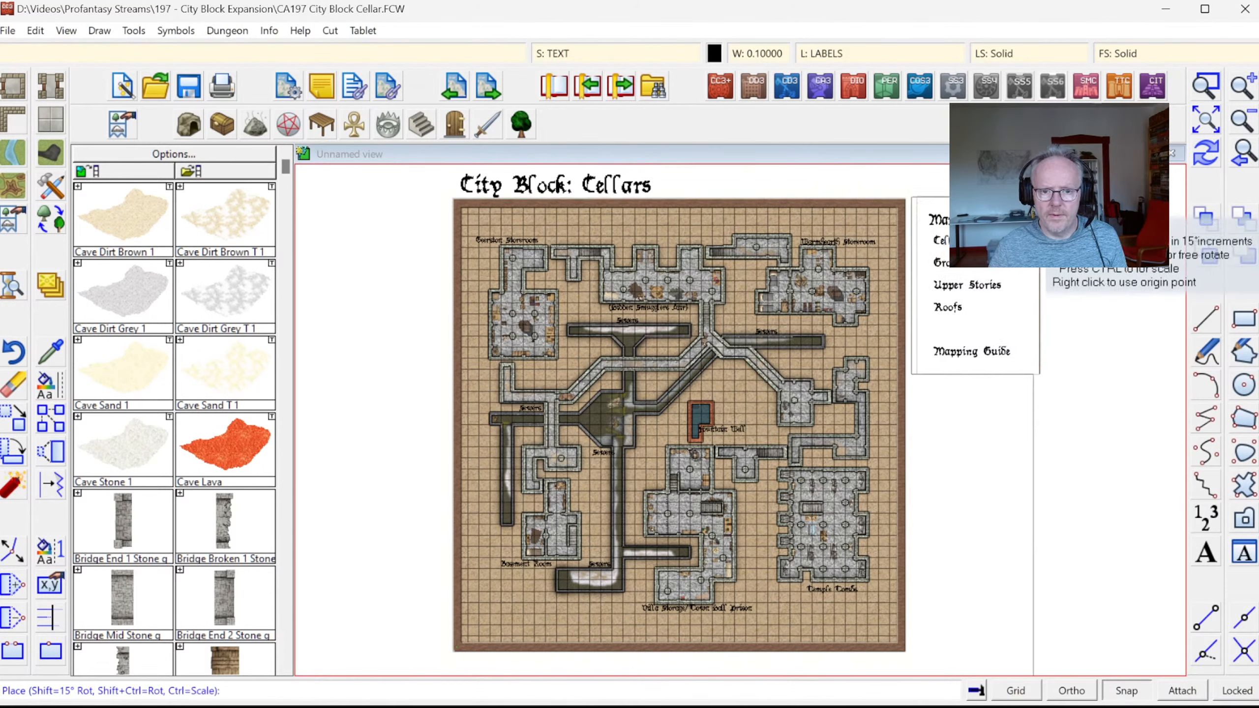
{"action": "left_click", "coordinate": [439, 193]}
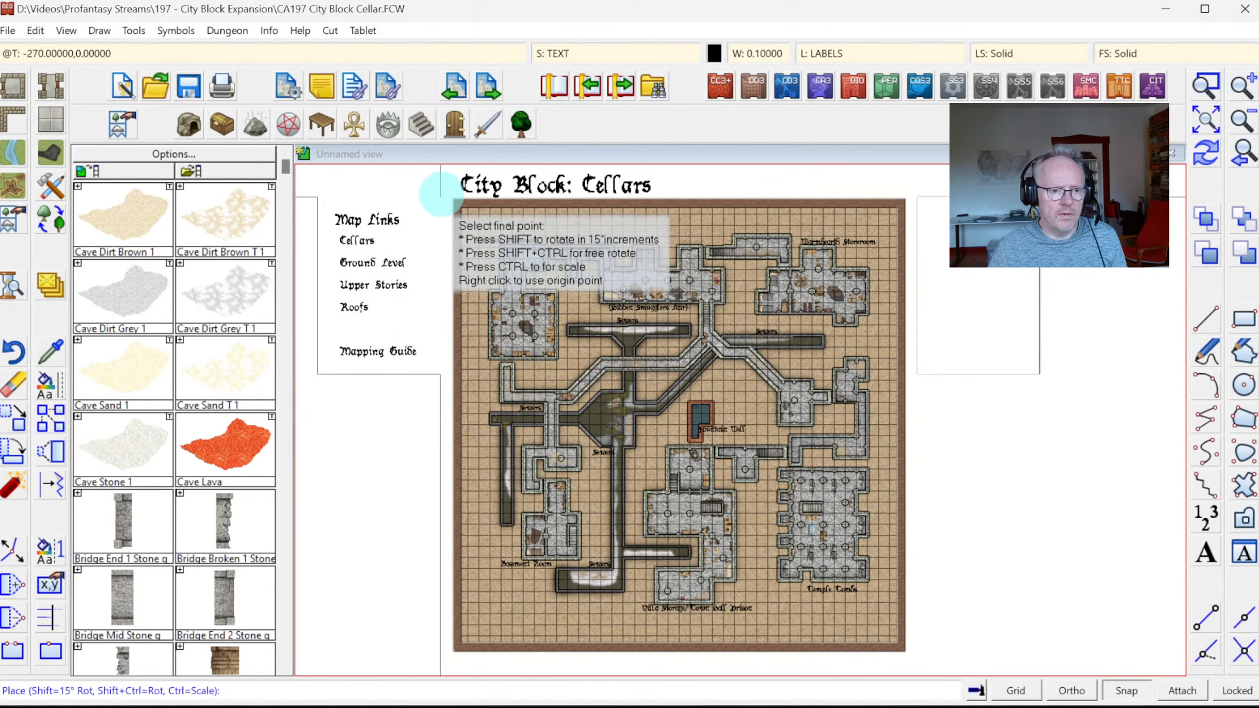
{"action": "left_click", "coordinate": [441, 194]}
{"action": "left_click", "coordinate": [1204, 146]}
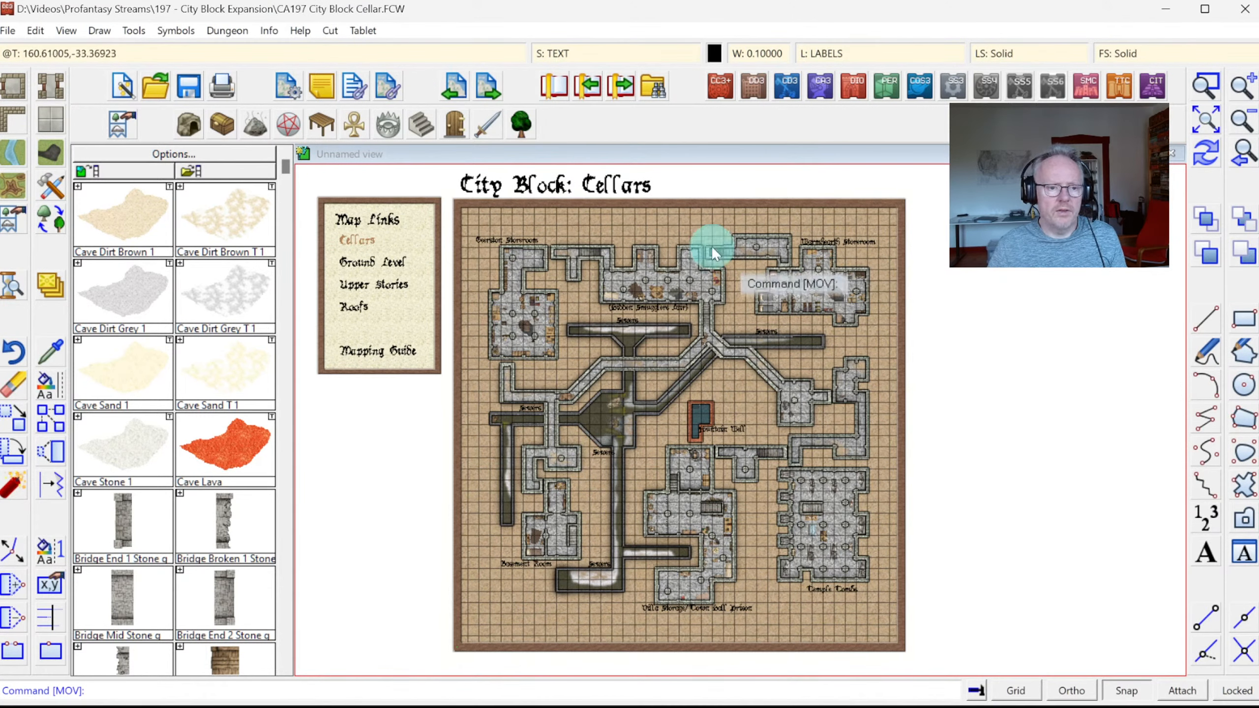
Resize the cellar map's drawing area to a width of 250
{"action": "left_click", "coordinate": [39, 31]}
{"action": "left_click", "coordinate": [36, 30]}
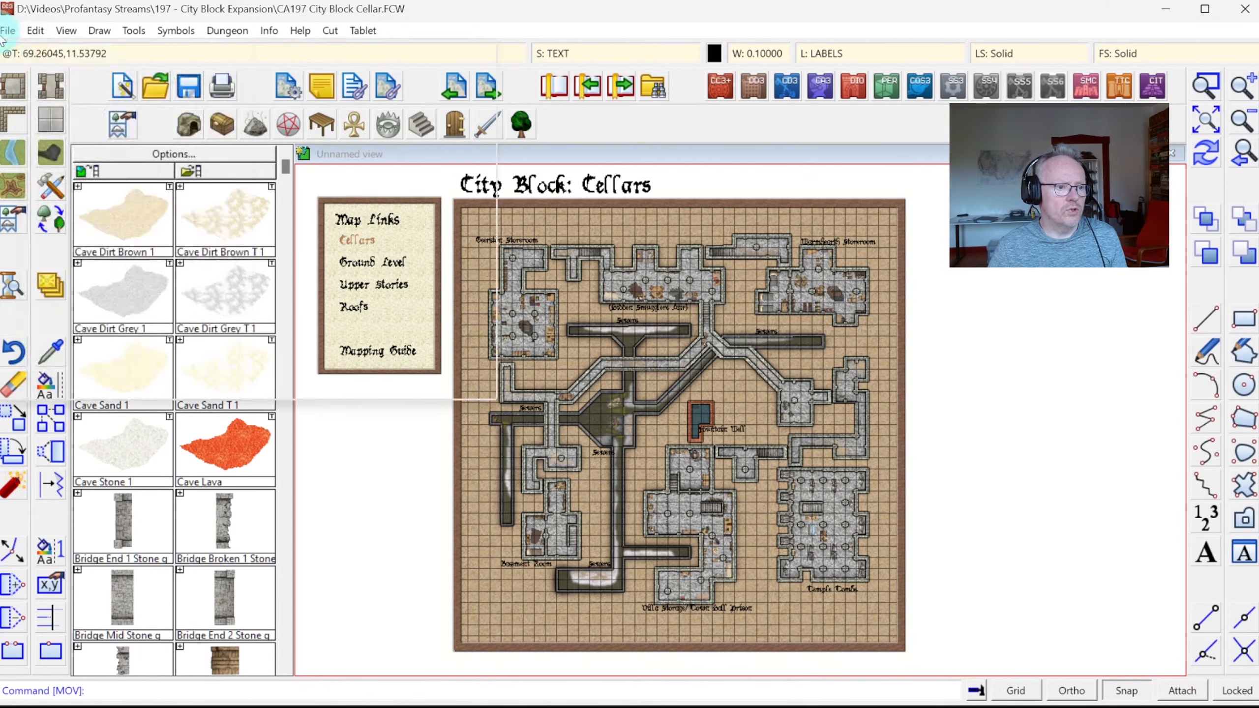
{"action": "left_click", "coordinate": [8, 31]}
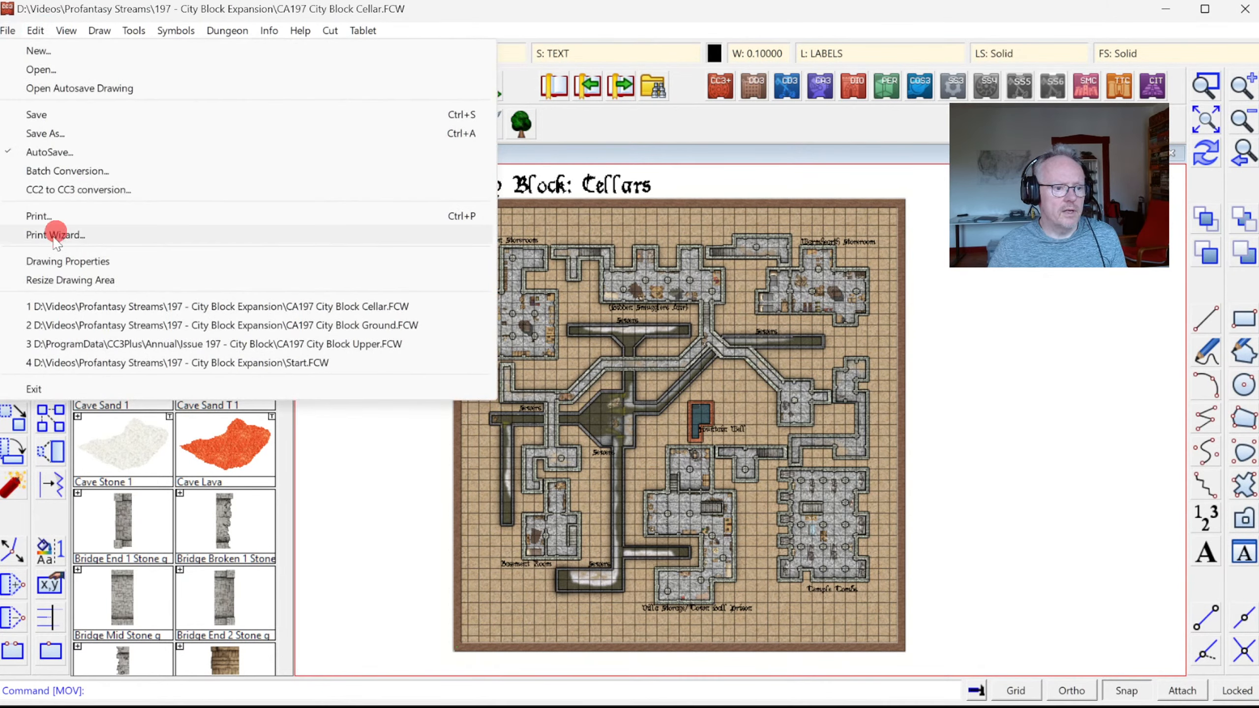
{"action": "left_click", "coordinate": [69, 281]}
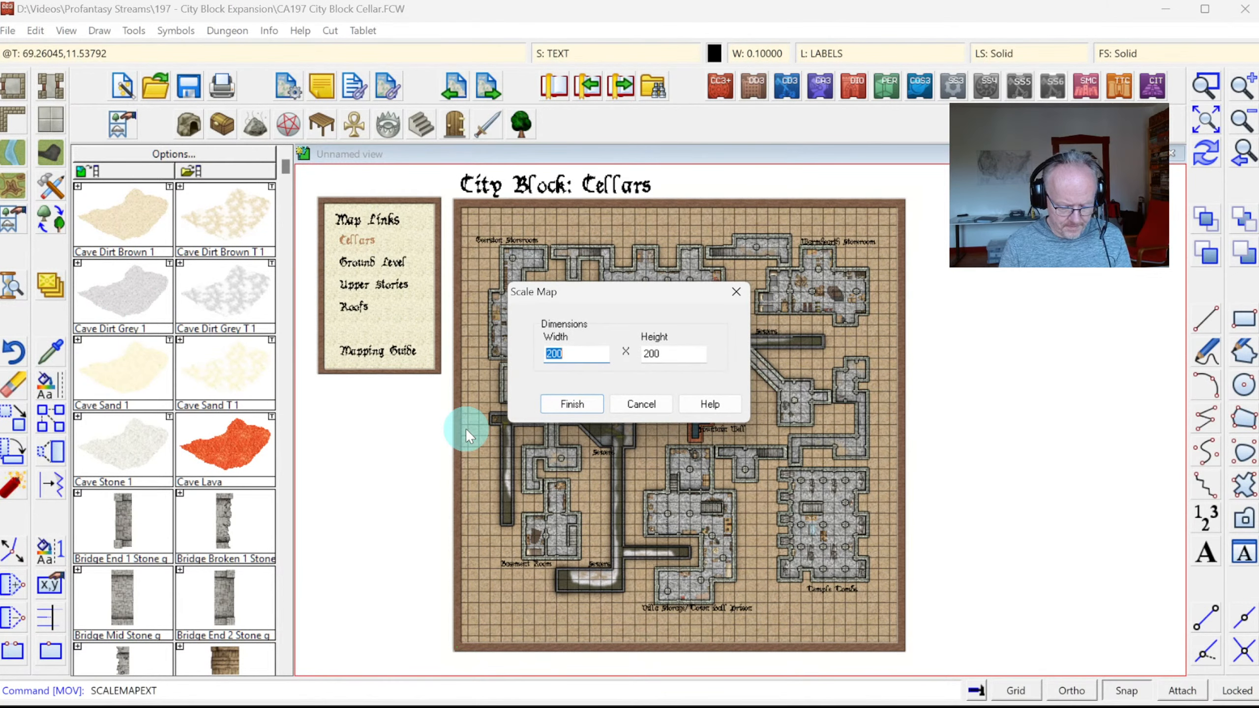
{"action": "type", "text": "250"}
{"action": "key", "text": "Return"}
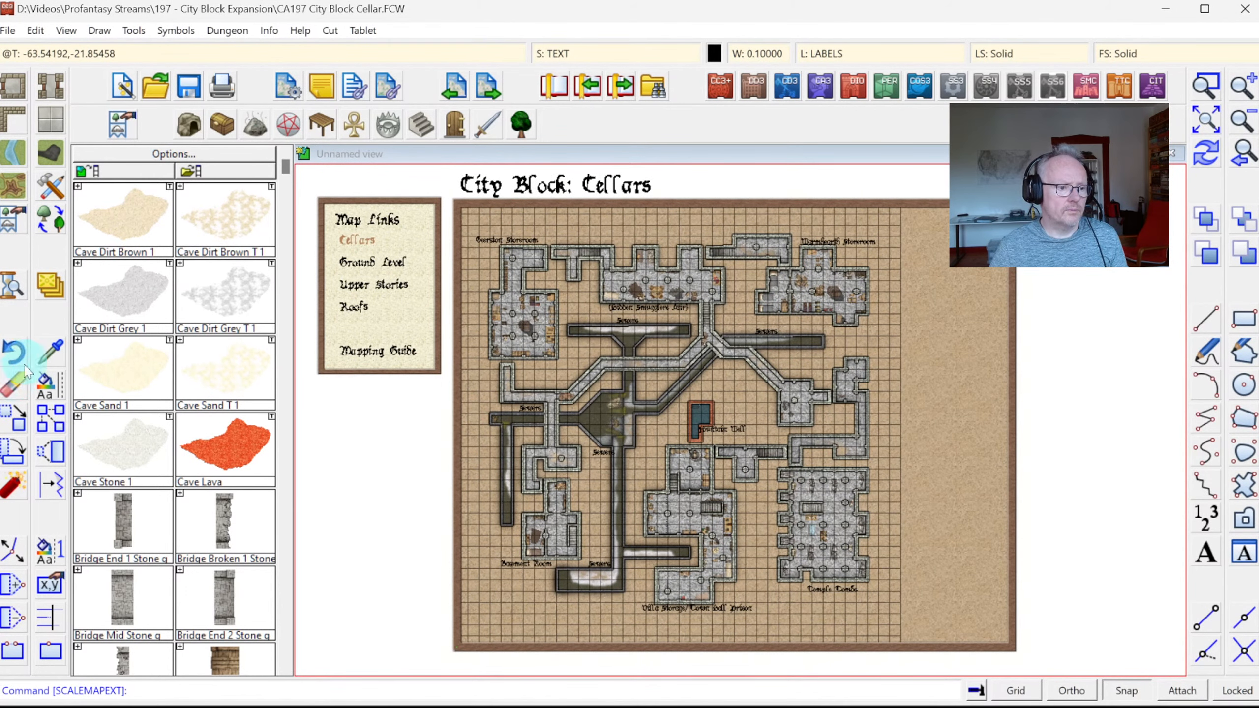
Unfreeze the HEX/SQUARE GRID layer and make it the current layer
{"action": "left_click", "coordinate": [46, 358]}
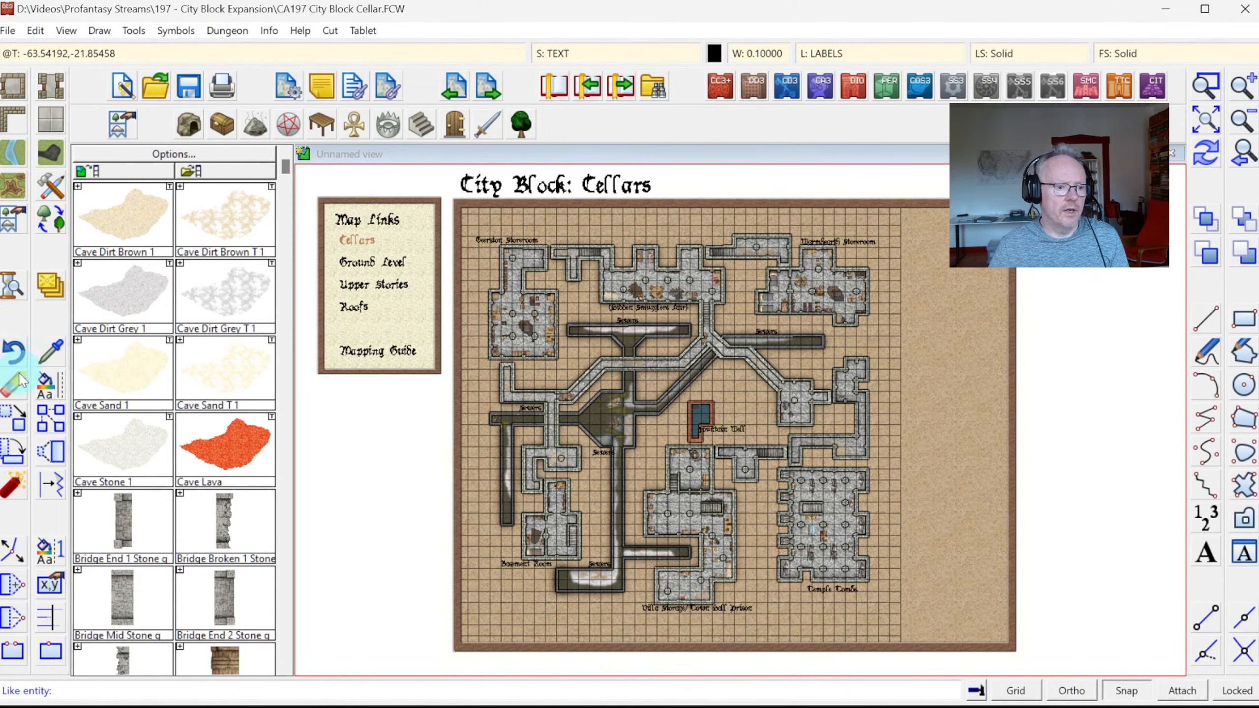
{"action": "left_click", "coordinate": [892, 53]}
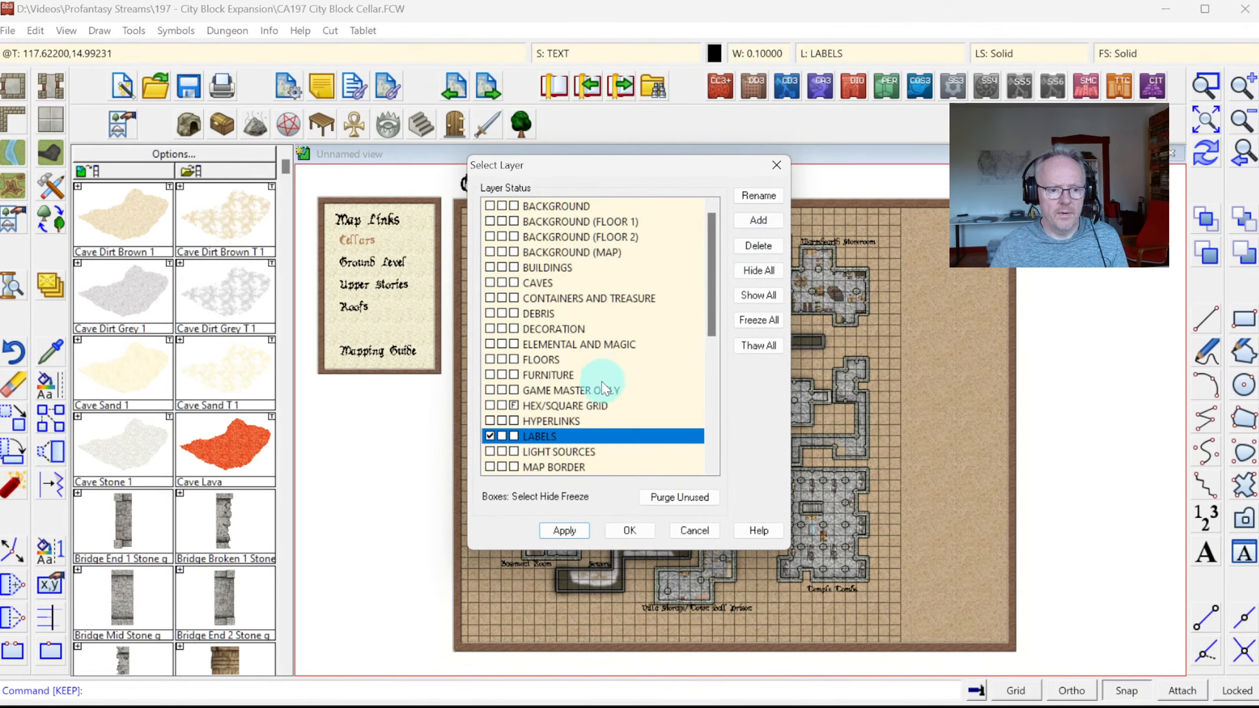
{"action": "left_click", "coordinate": [575, 405]}
{"action": "left_click", "coordinate": [490, 406]}
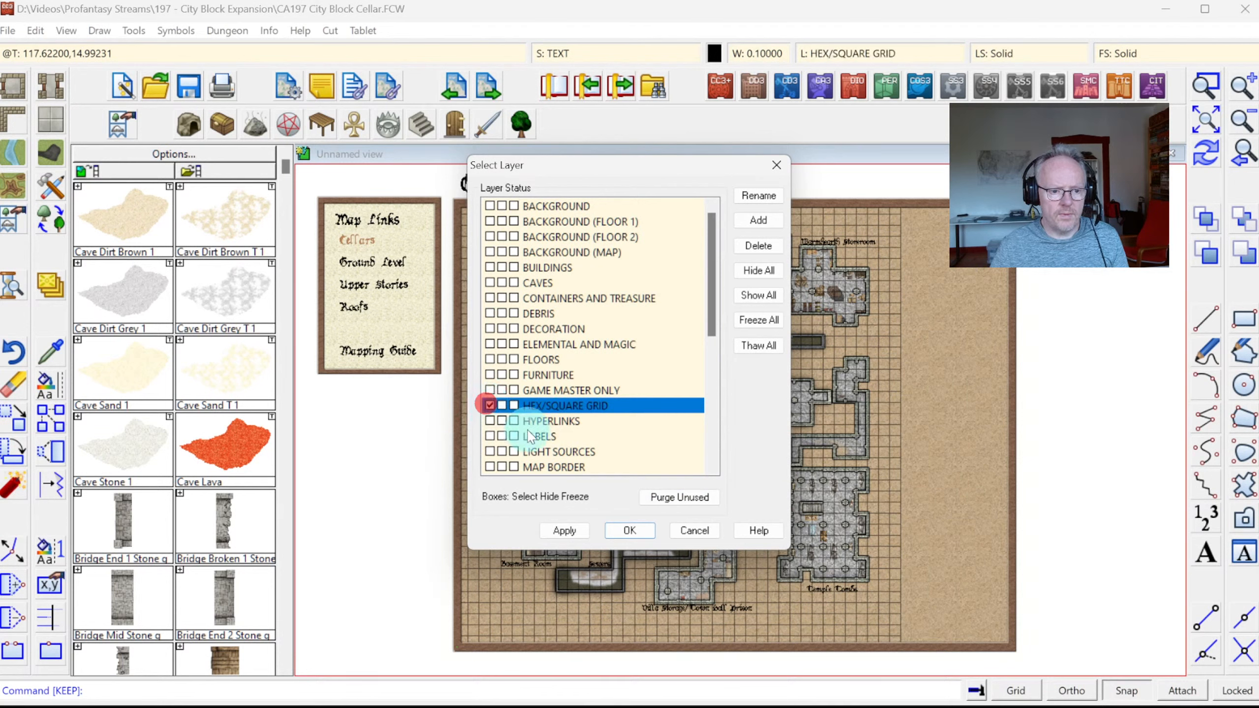
{"action": "left_click", "coordinate": [642, 537]}
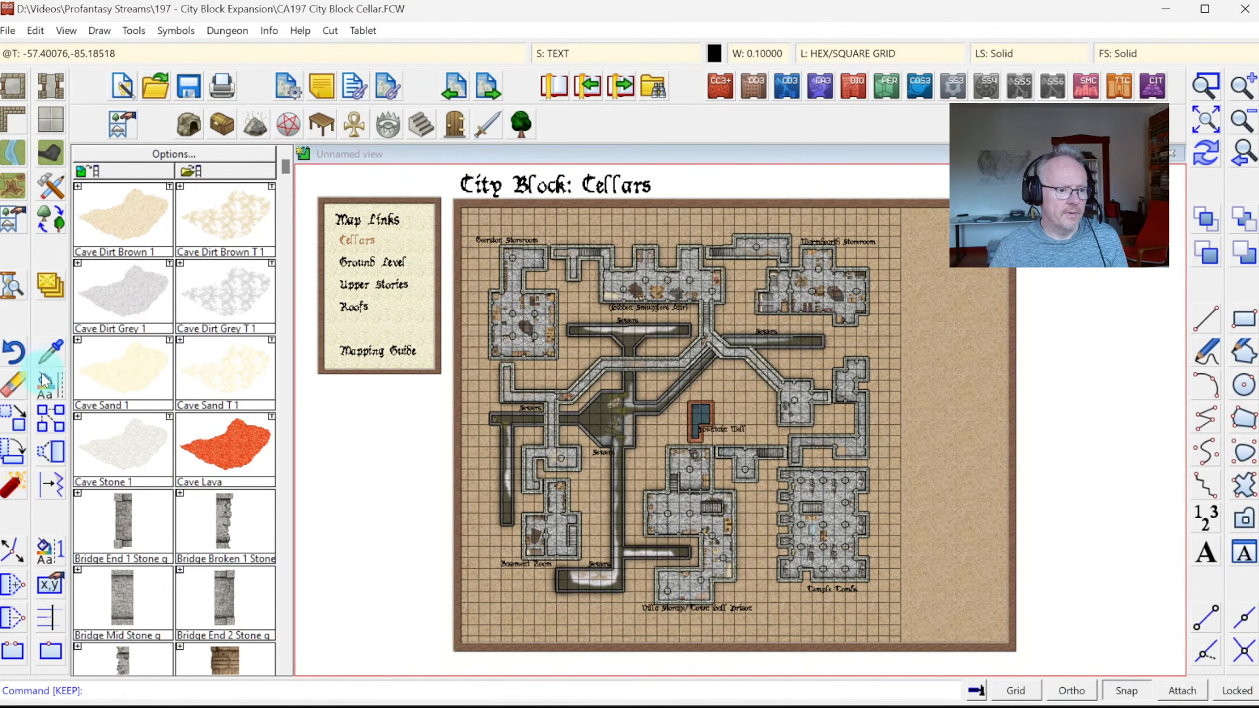
Erase the old square grid that covers only the original part of the cellar map
{"action": "left_click", "coordinate": [13, 385]}
{"action": "left_click", "coordinate": [901, 332]}
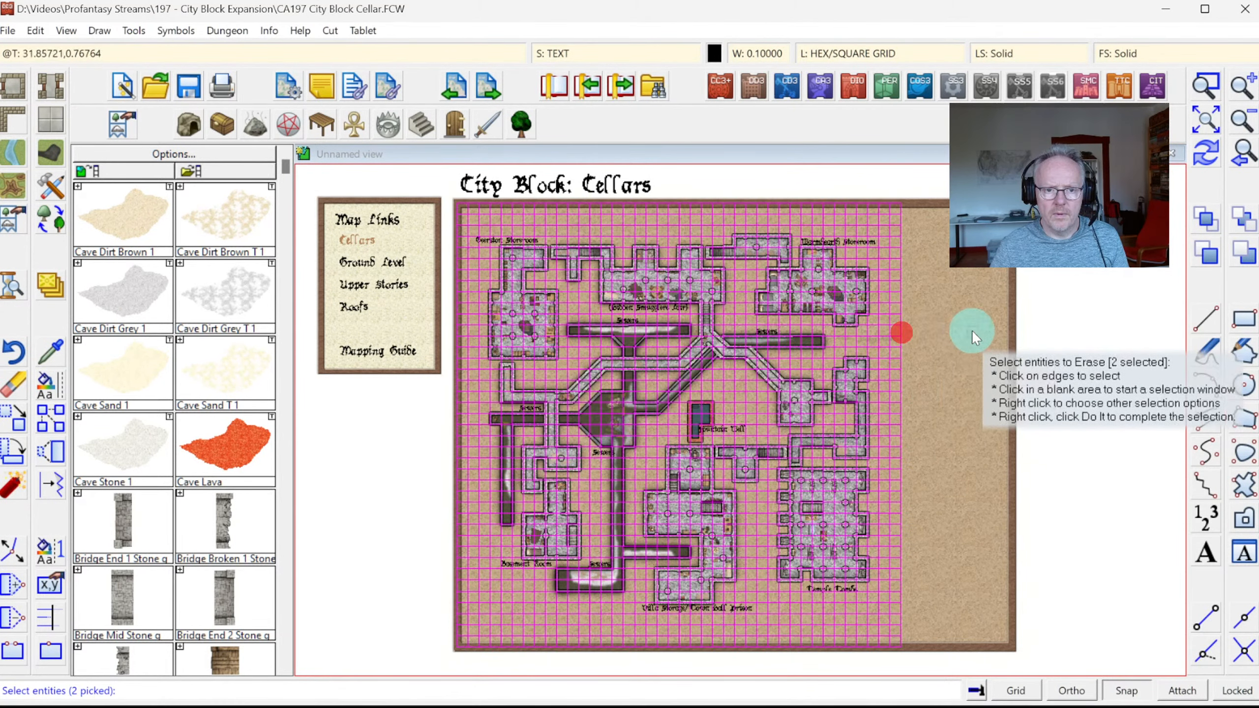
{"action": "right_click", "coordinate": [971, 331]}
{"action": "left_click", "coordinate": [972, 333]}
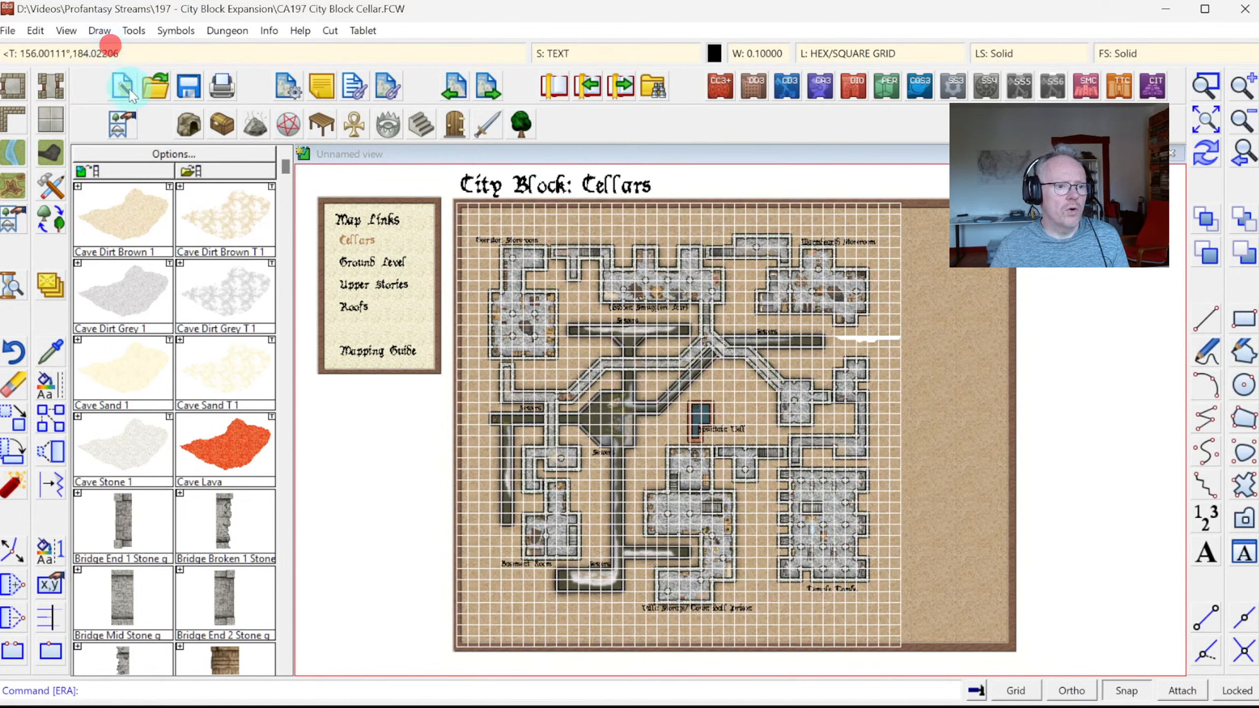
Add a square grid overlay with 5.00000 spacing and its snap grid across the widened cellar map
{"action": "left_click", "coordinate": [100, 31]}
{"action": "left_click", "coordinate": [145, 272]}
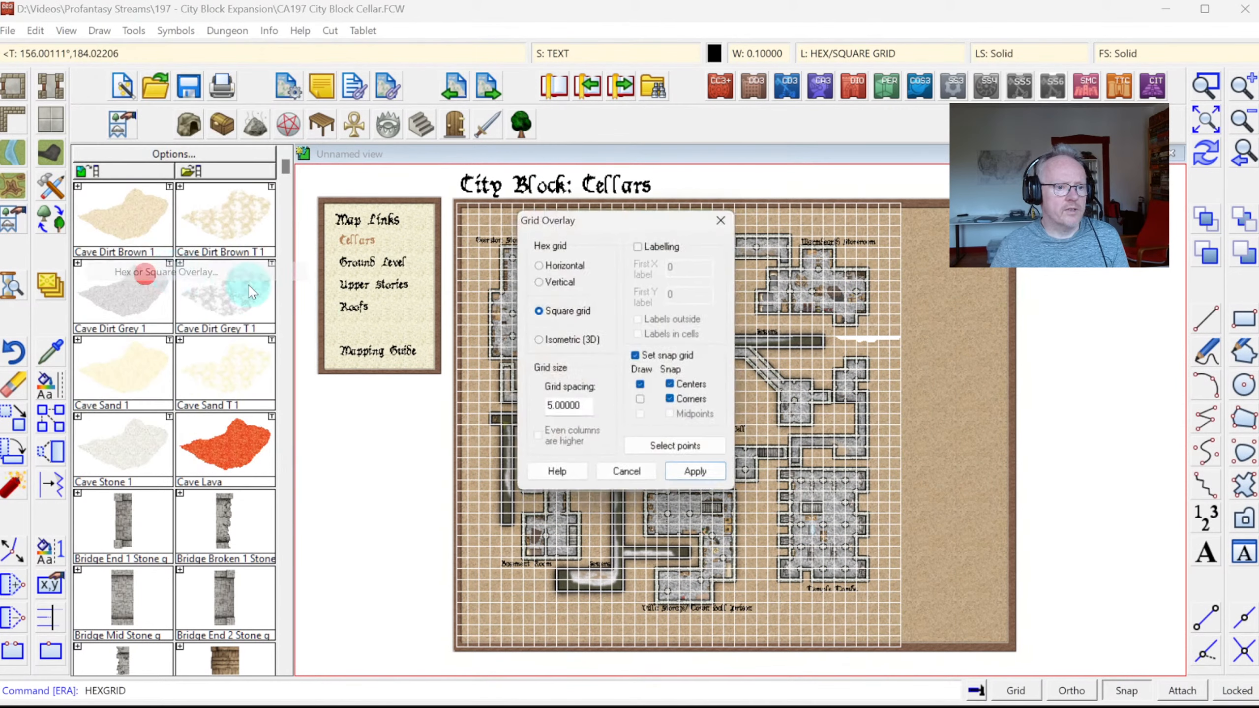
{"action": "left_click", "coordinate": [683, 479]}
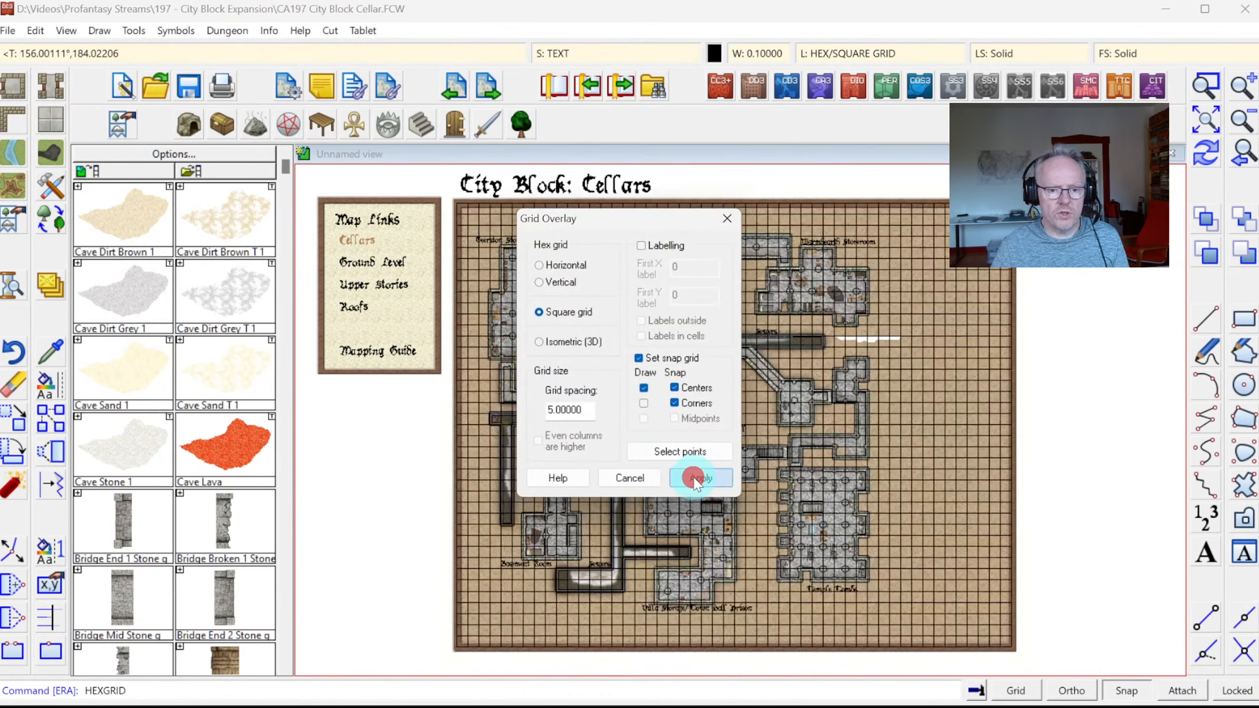
Follow the map link to the Ground Level map, saving the changes to the cellar map
{"action": "left_click", "coordinate": [1207, 158]}
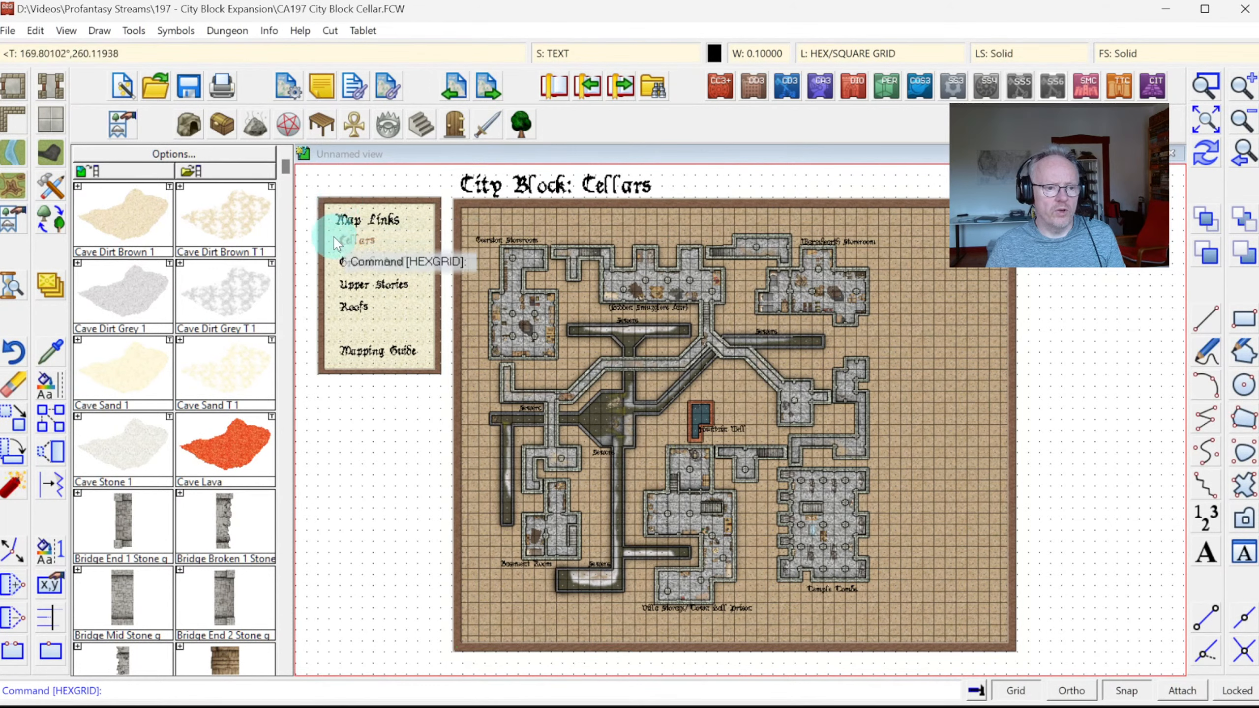
{"action": "left_click", "coordinate": [371, 274]}
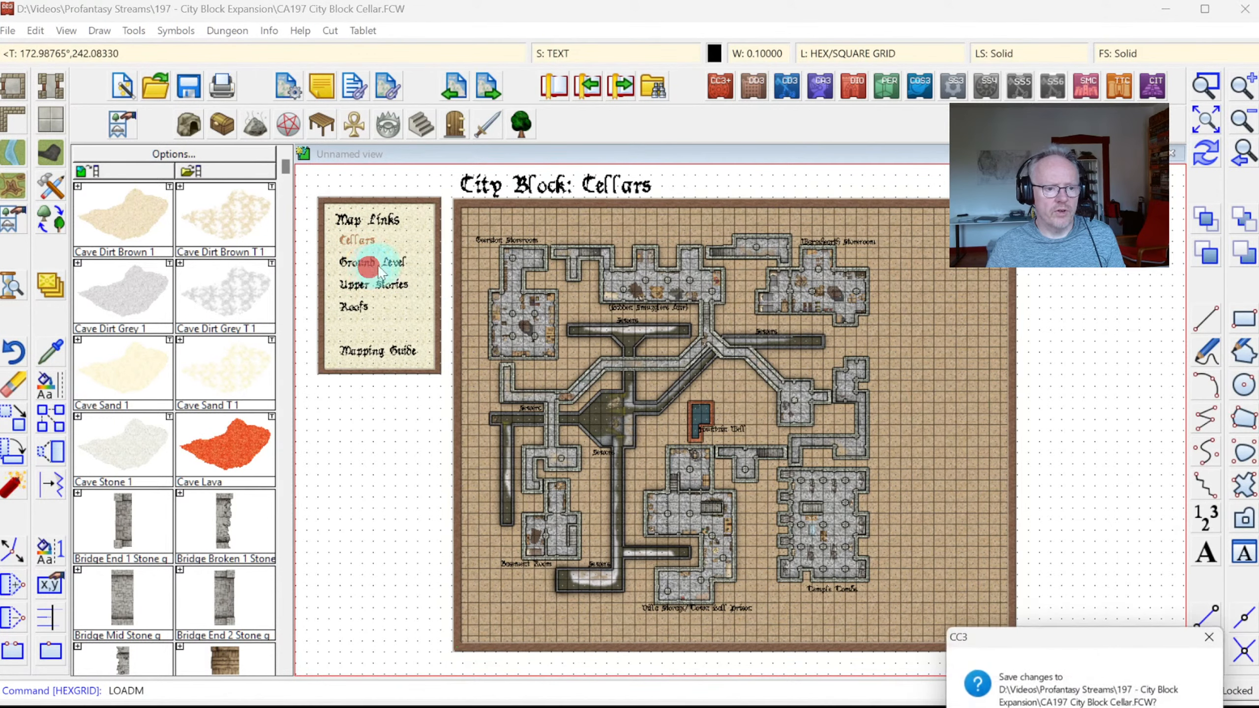
{"action": "left_click", "coordinate": [1017, 707]}
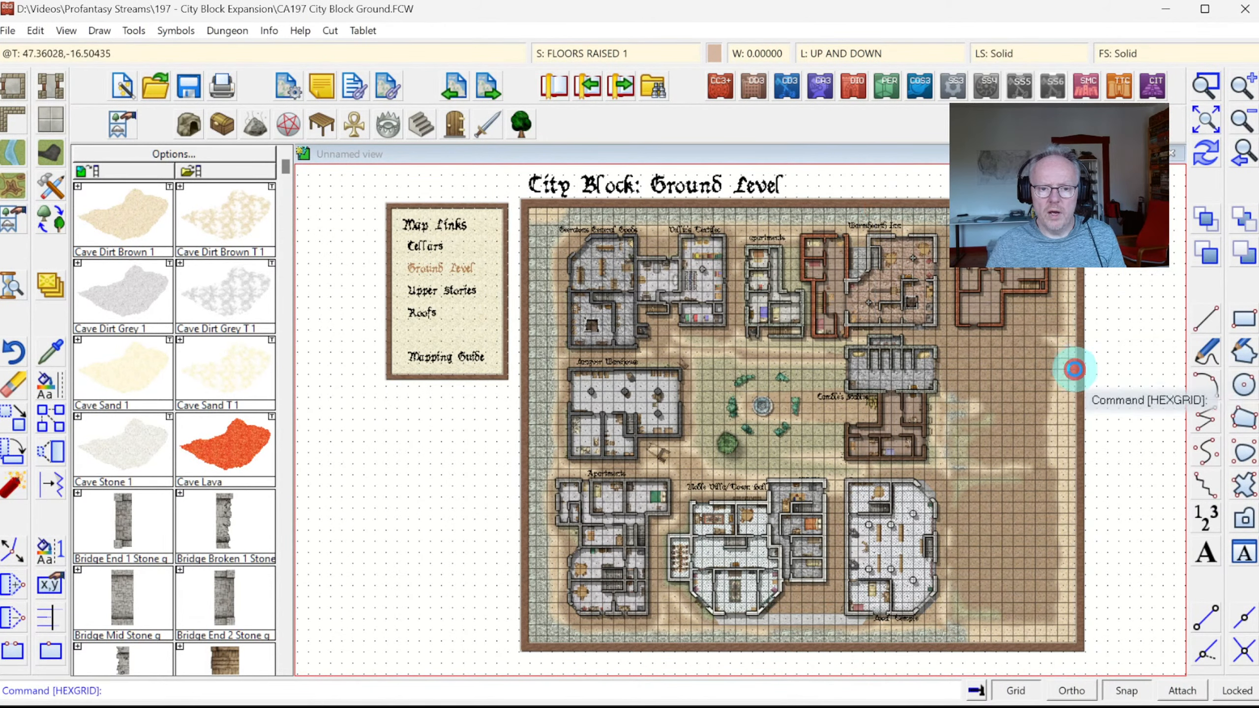
Copy the outer walls, floor, stairs and short stair wall of the building east of Warmhearth Inn to the clipboard with origin 0,0
{"action": "scroll", "coordinate": [1056, 382], "scroll_direction": "up", "scroll_amount": 3}
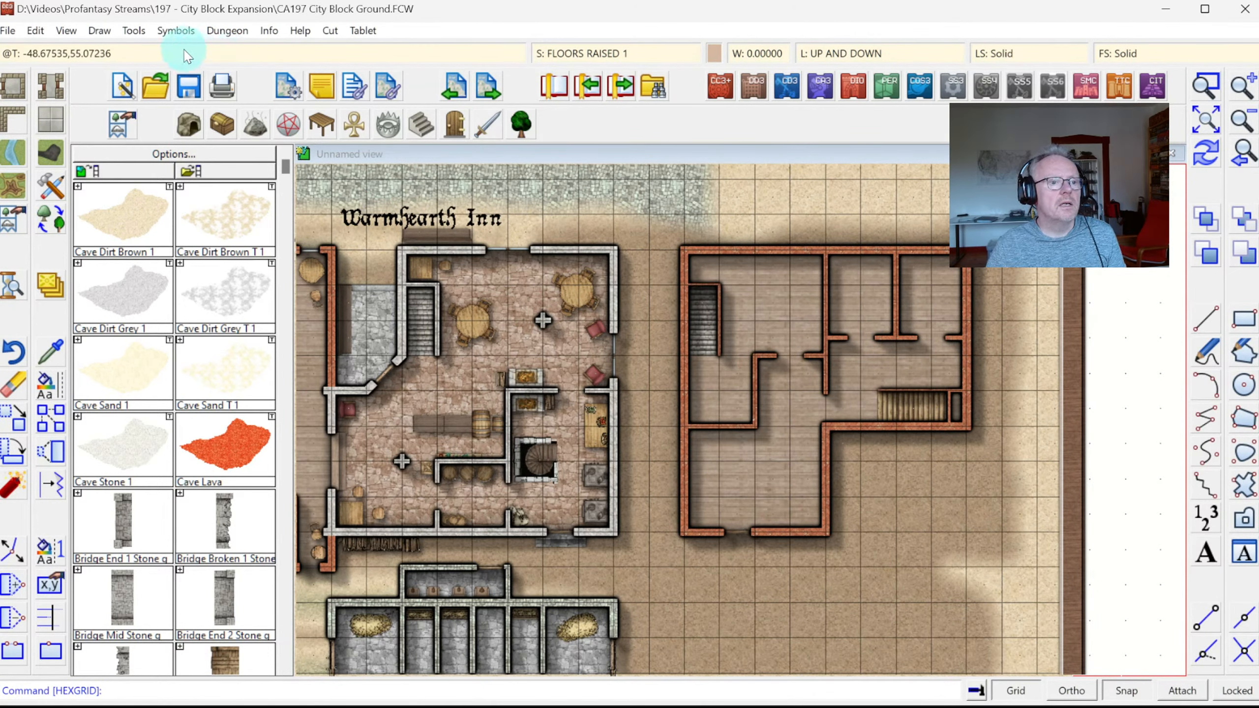
{"action": "left_click", "coordinate": [8, 30]}
{"action": "mouse_move", "coordinate": [27, 34]}
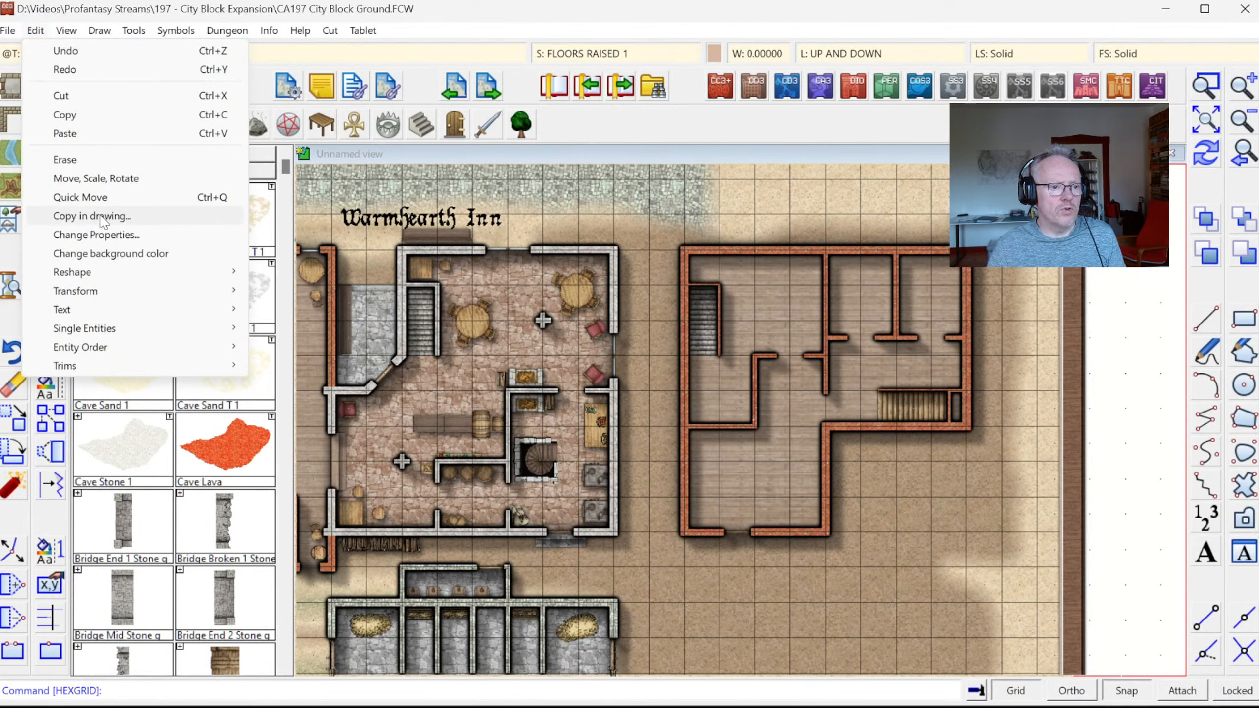
{"action": "left_click", "coordinate": [63, 115]}
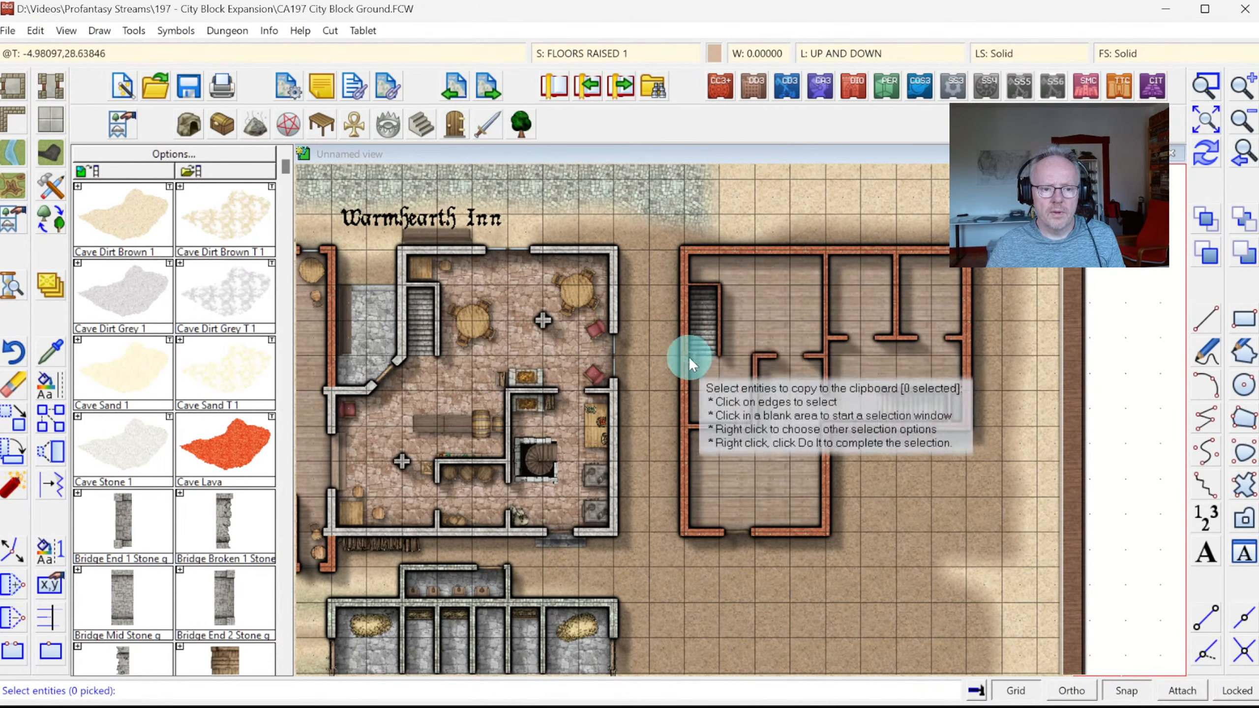
{"action": "left_click", "coordinate": [684, 481]}
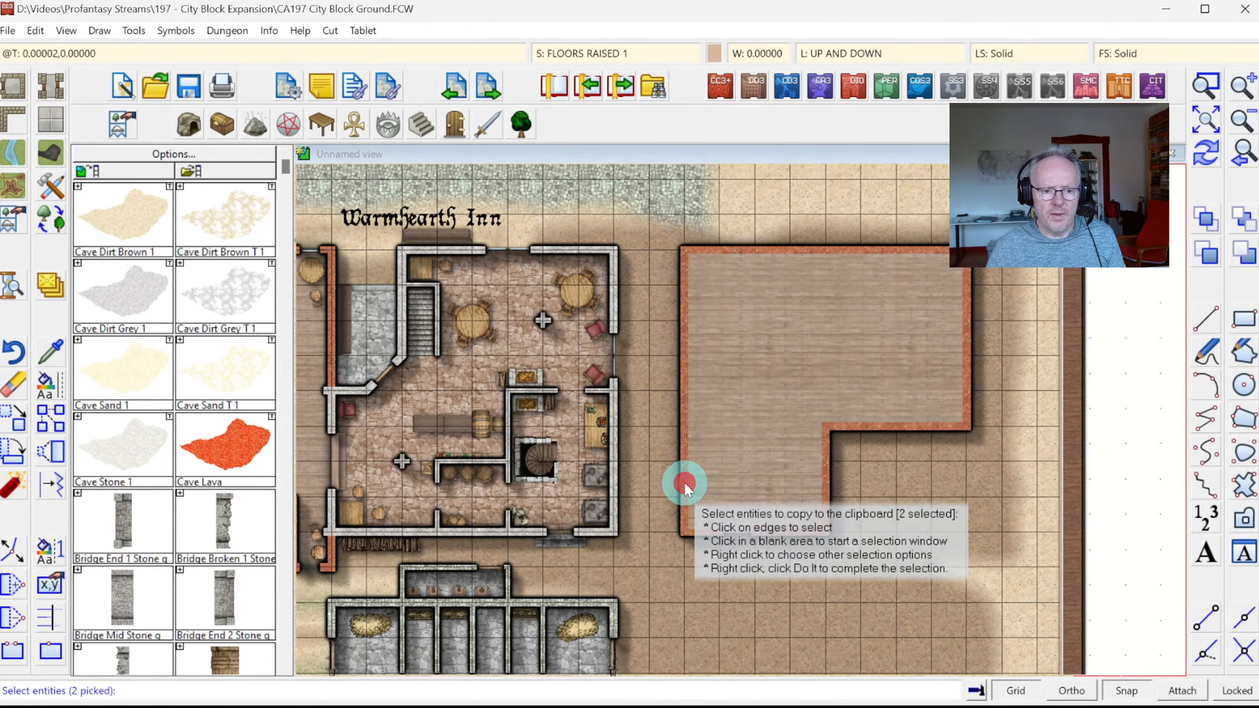
{"action": "left_click", "coordinate": [1205, 153]}
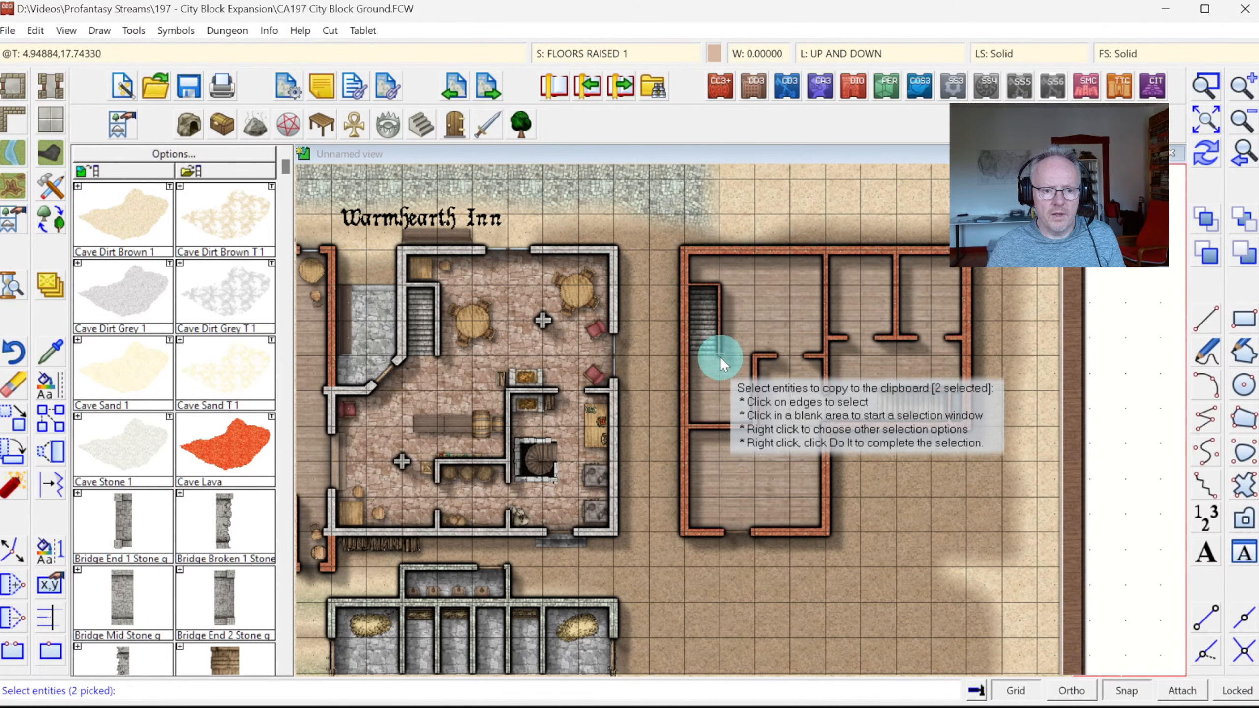
{"action": "left_click", "coordinate": [716, 352]}
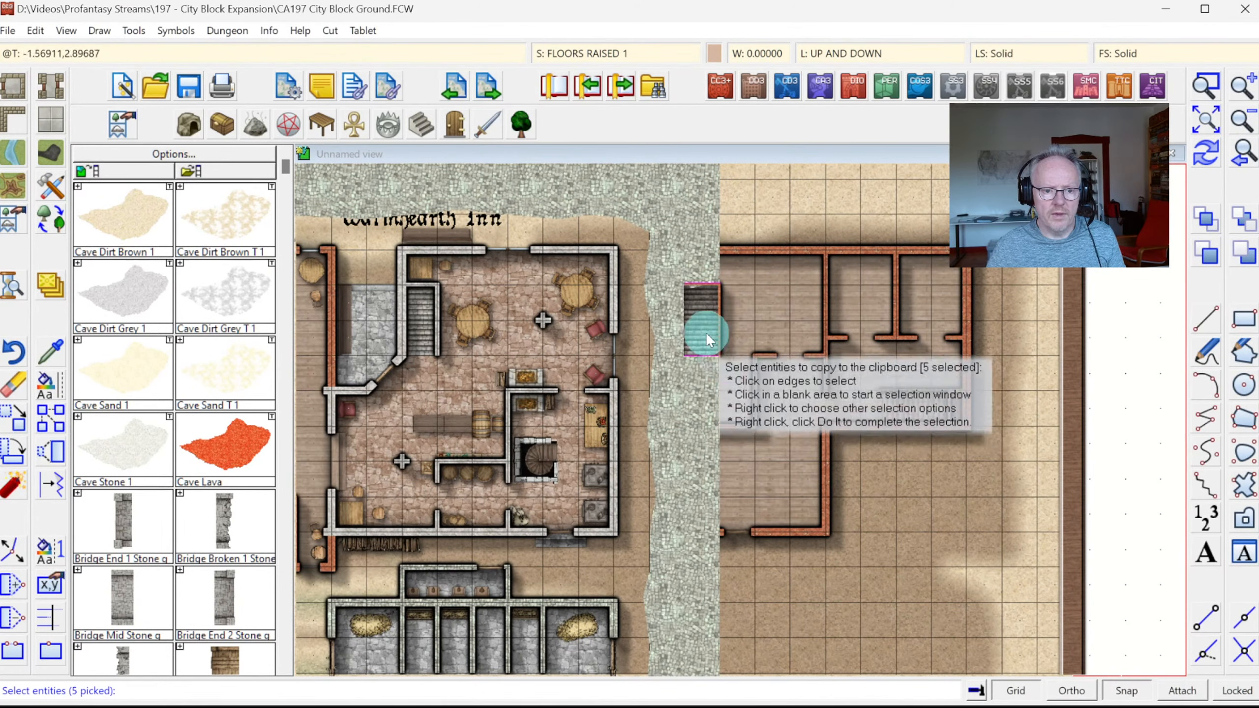
{"action": "left_click", "coordinate": [716, 204]}
{"action": "left_click", "coordinate": [1206, 153]}
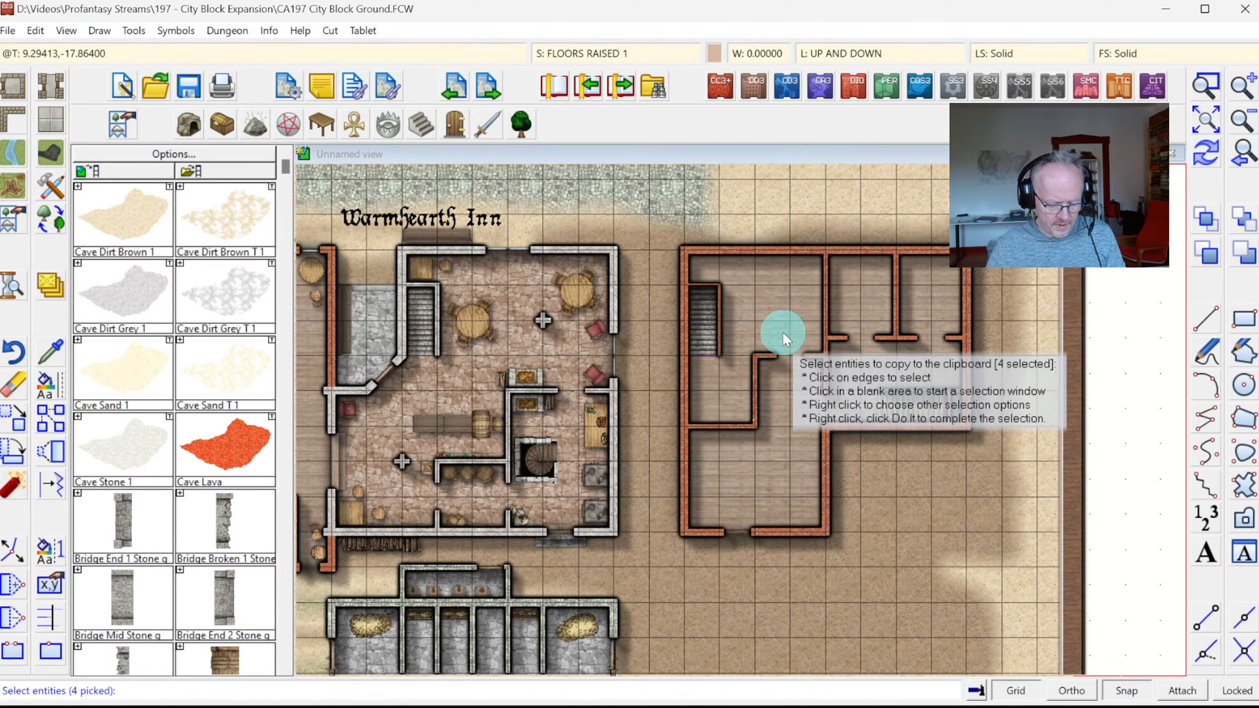
{"action": "key", "text": "d"}
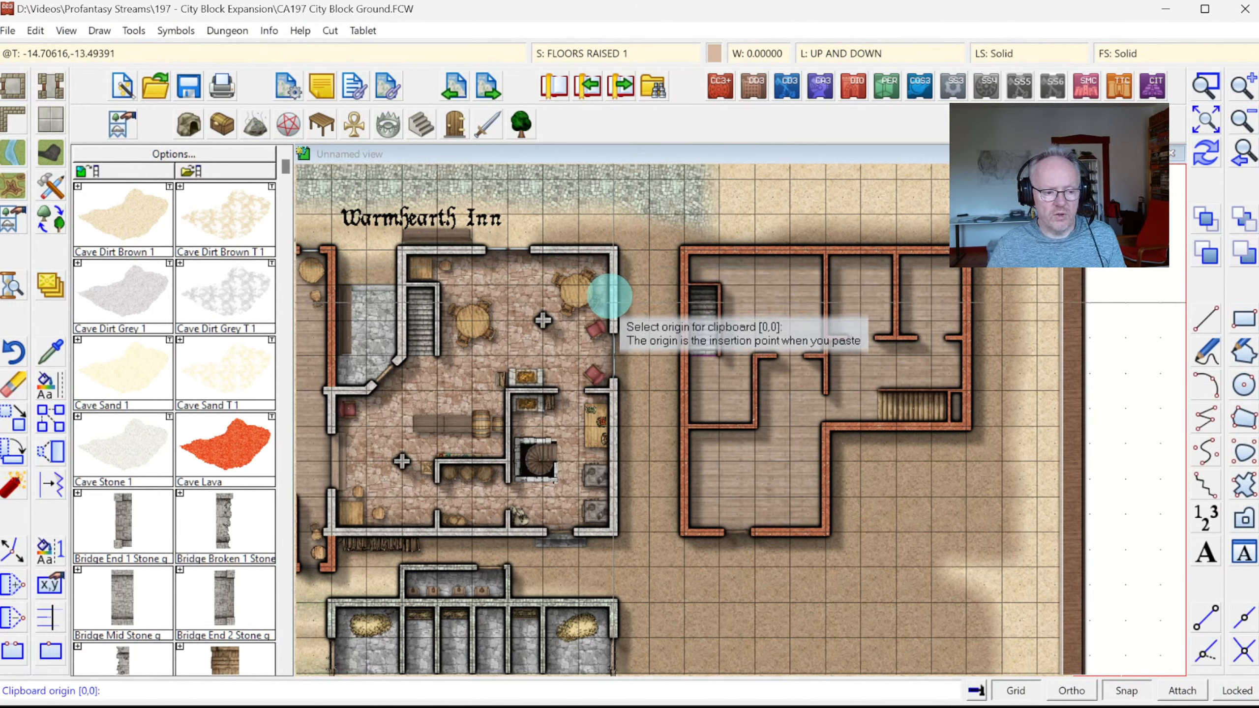
{"action": "left_click", "coordinate": [611, 299]}
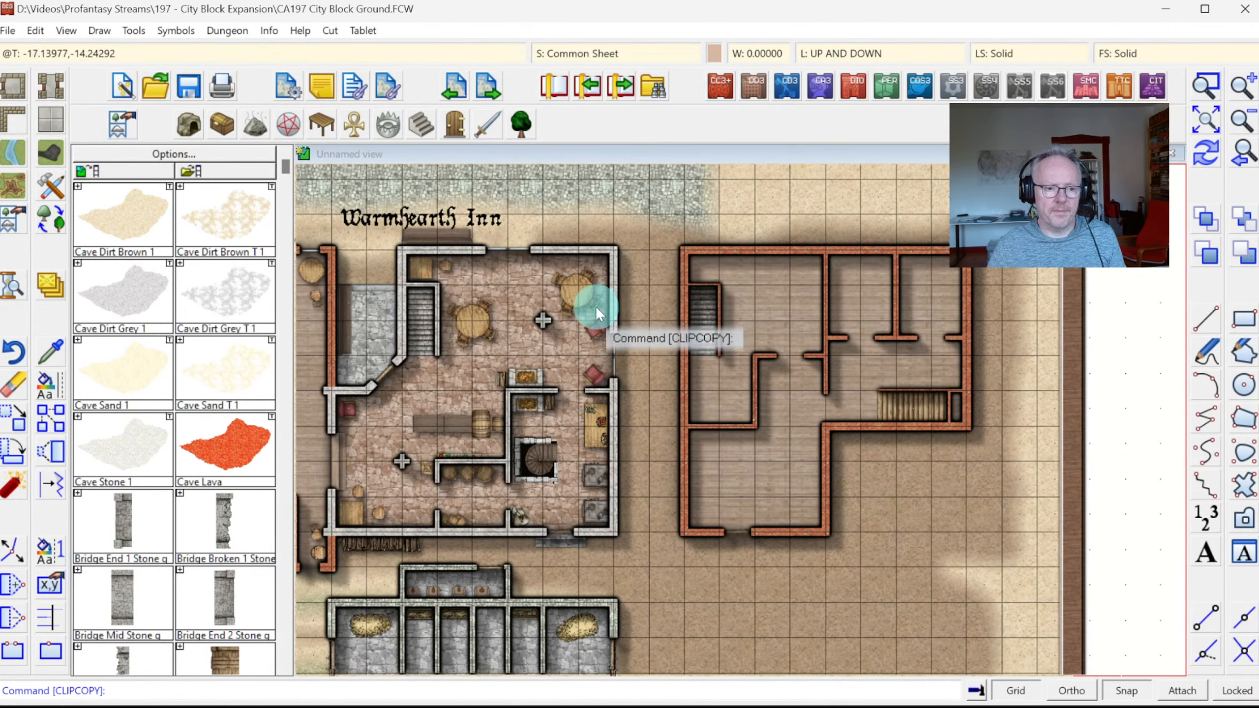
Return to the Cellars map through its link and paste the copied building parts at 0,0
{"action": "left_click", "coordinate": [1206, 123]}
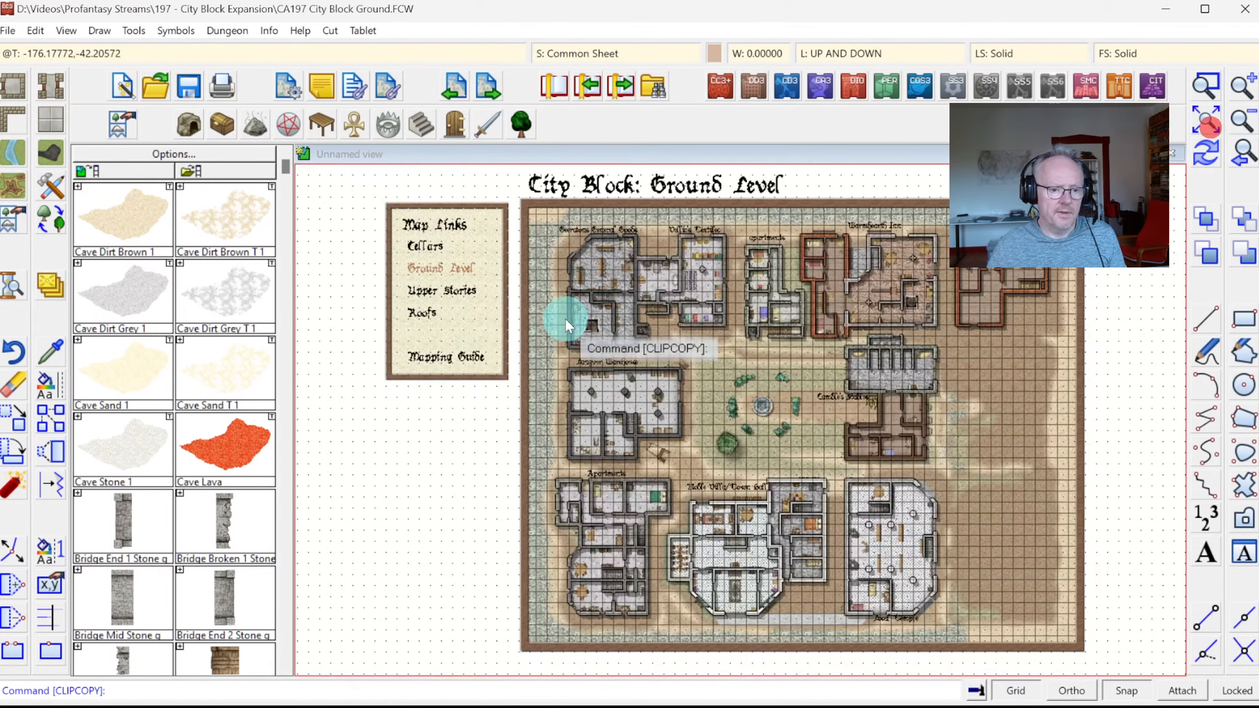
{"action": "left_click", "coordinate": [426, 247]}
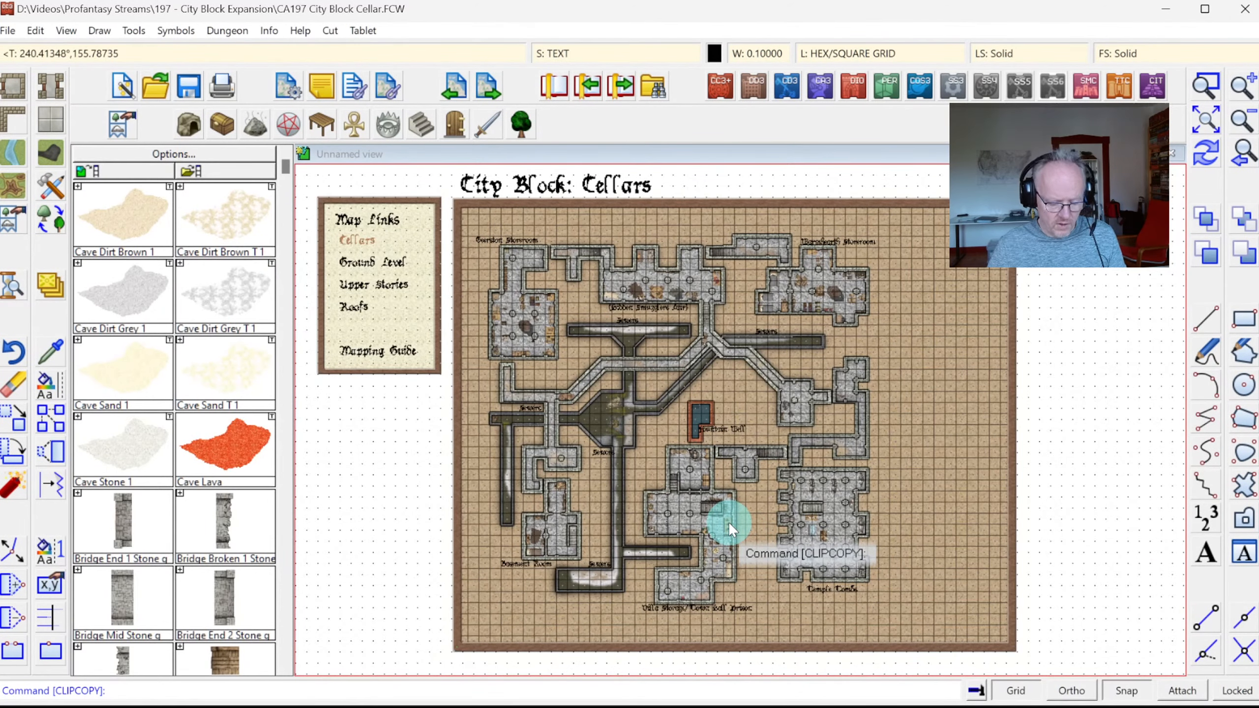
{"action": "key", "text": "ctrl+v"}
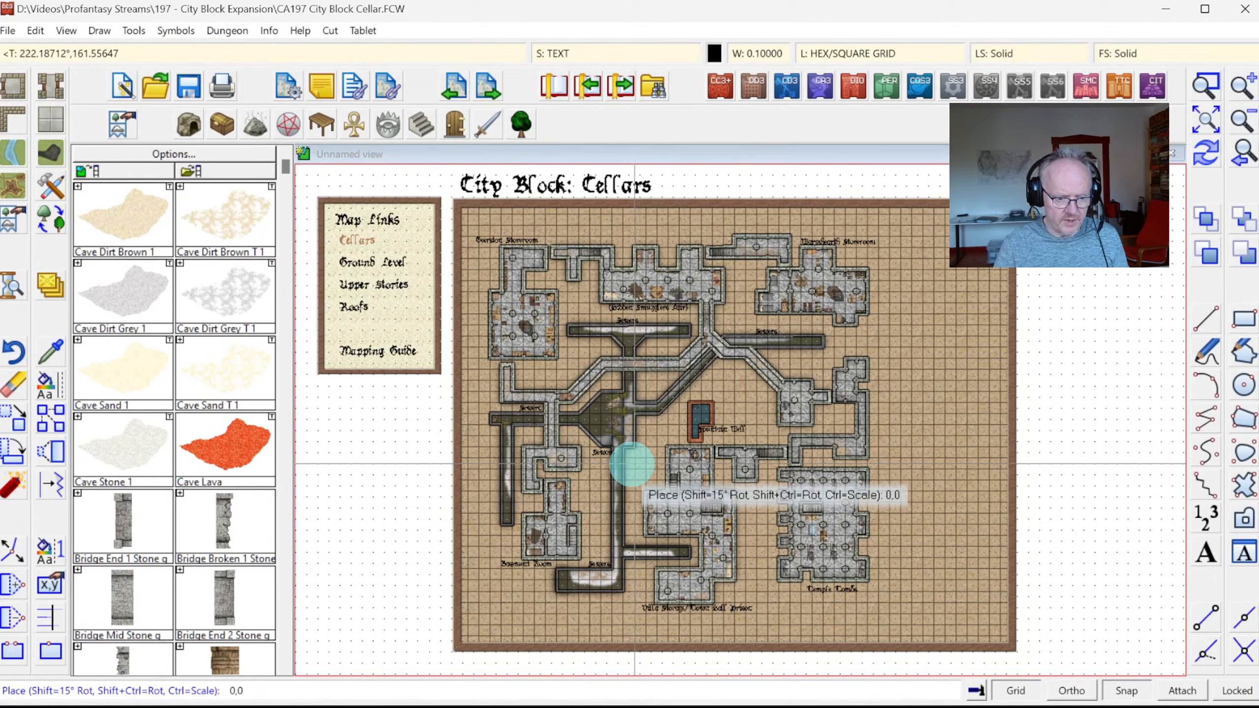
{"action": "left_click", "coordinate": [631, 465]}
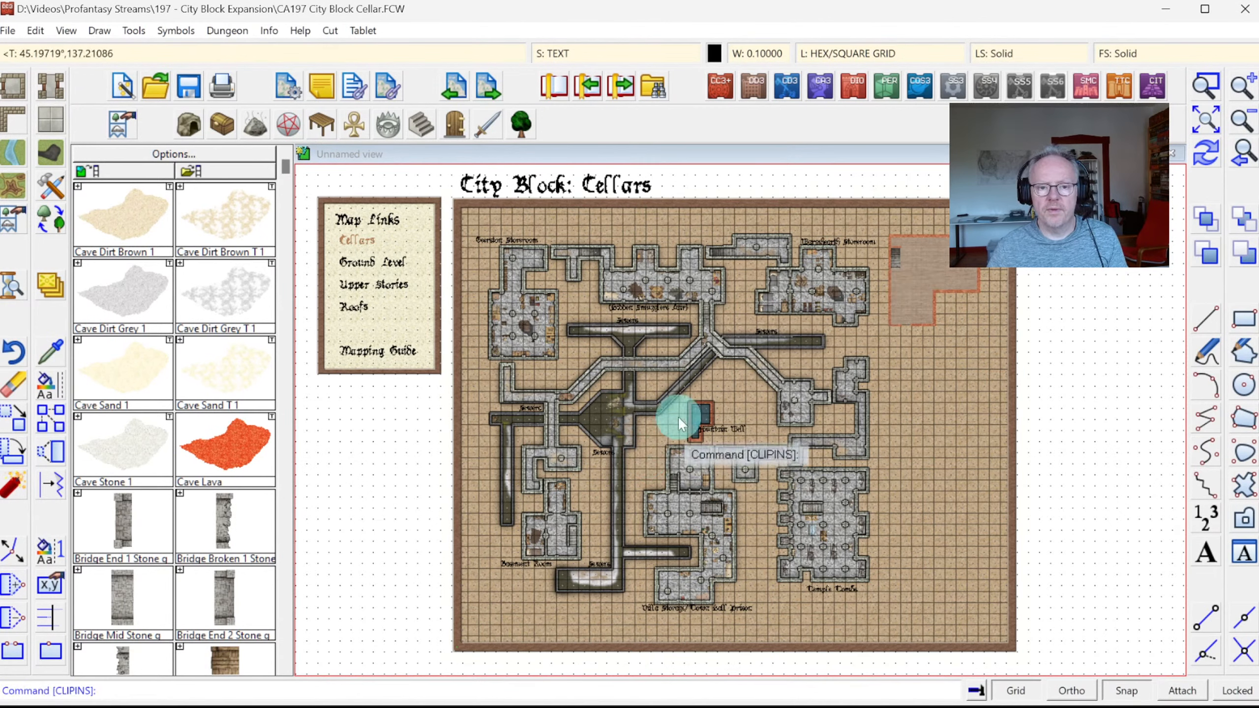
{"action": "left_click", "coordinate": [1199, 153]}
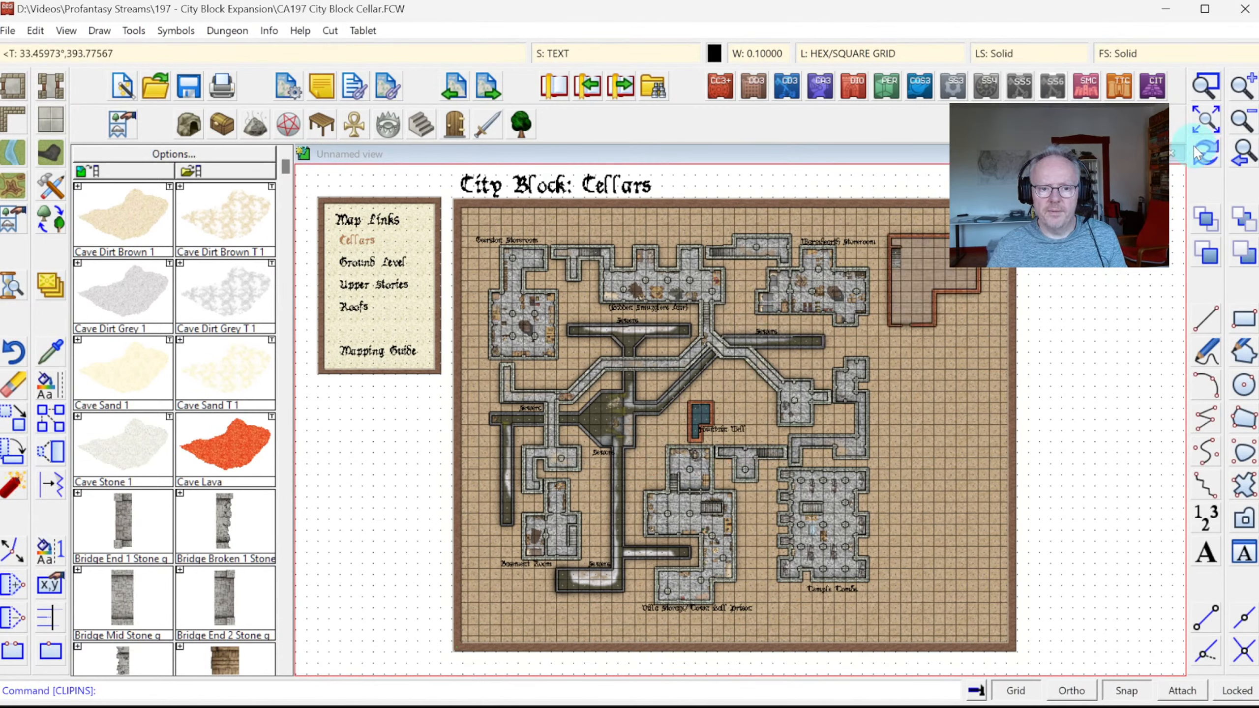
Make WALLS the current layer and freeze all other layers
{"action": "left_click", "coordinate": [1219, 85]}
{"action": "left_click", "coordinate": [803, 216]}
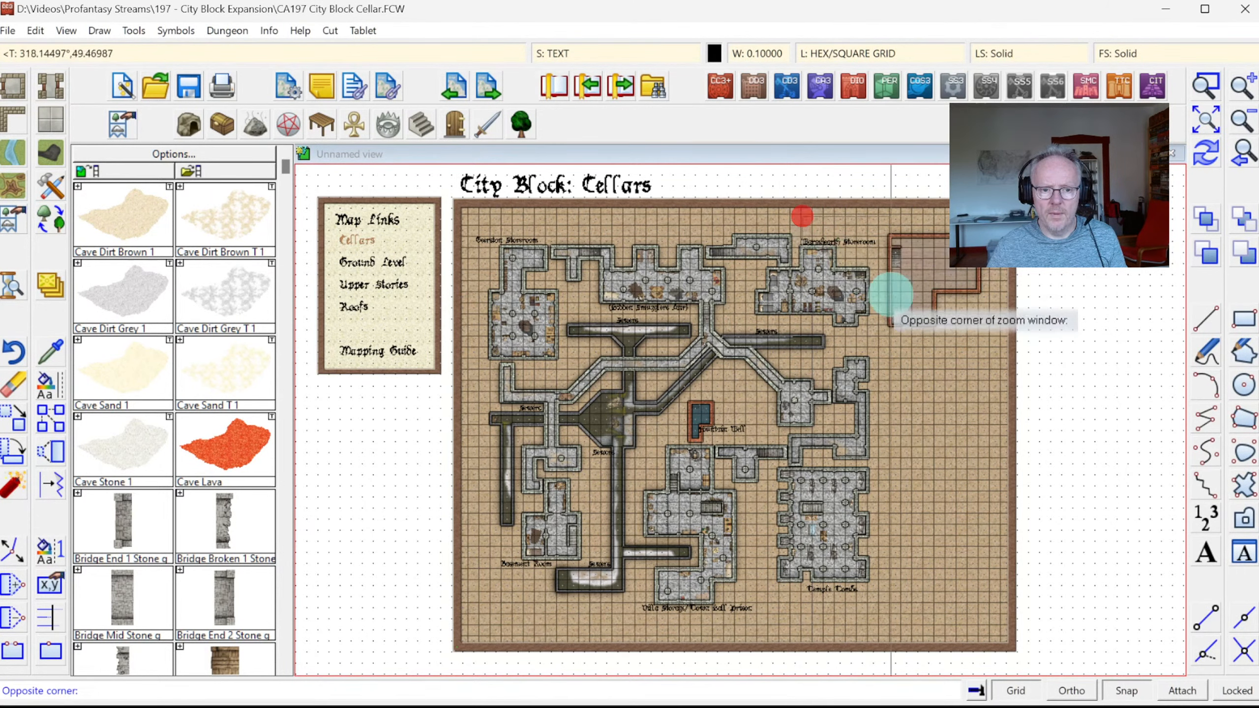
{"action": "left_click", "coordinate": [1004, 351]}
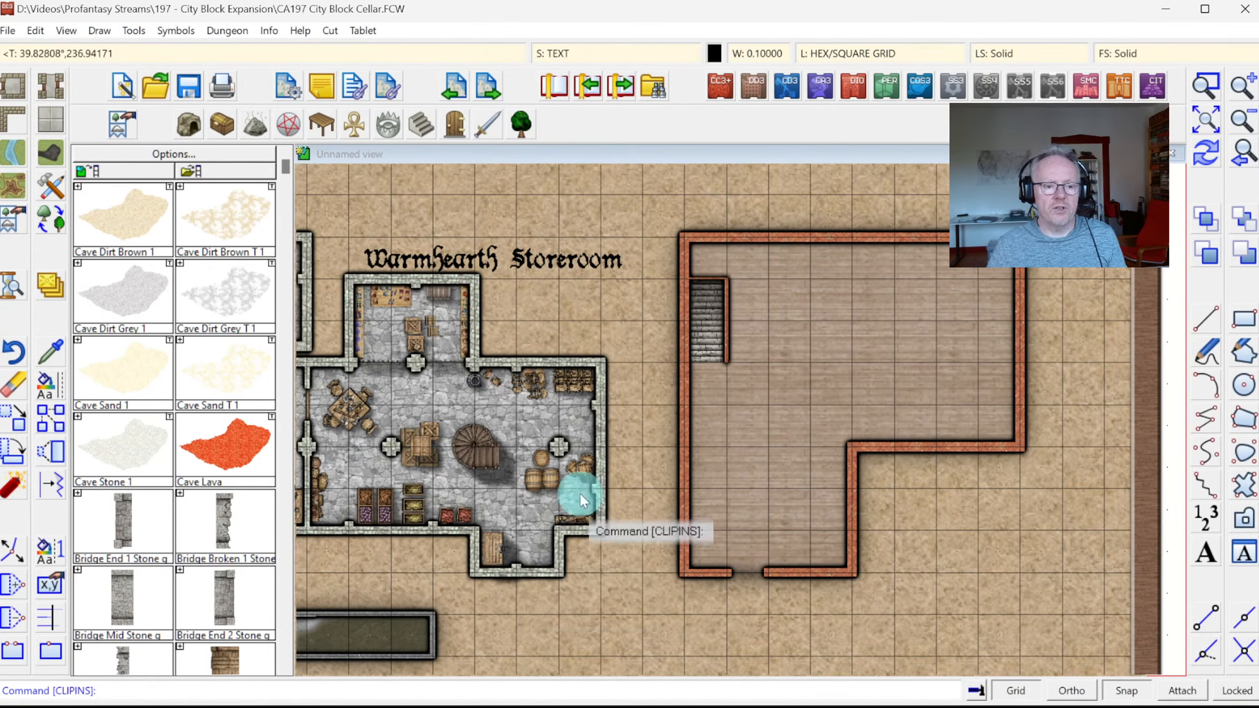
{"action": "left_click", "coordinate": [469, 440]}
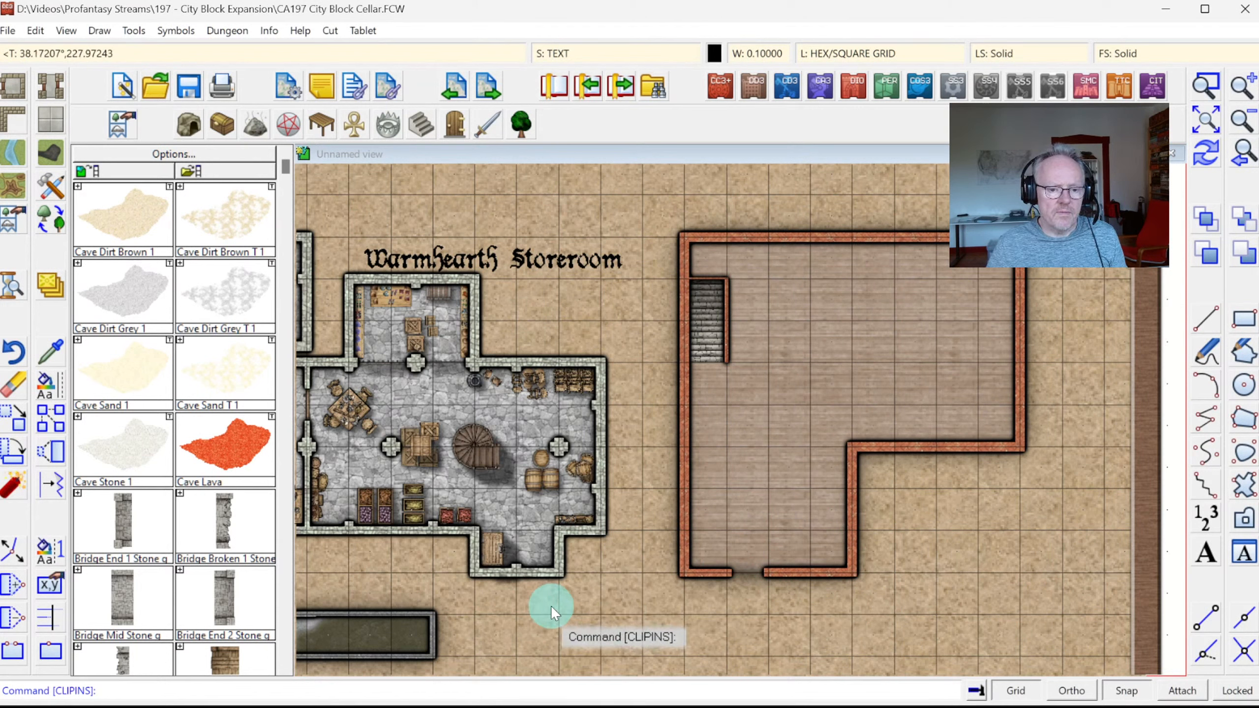
{"action": "left_click", "coordinate": [747, 573]}
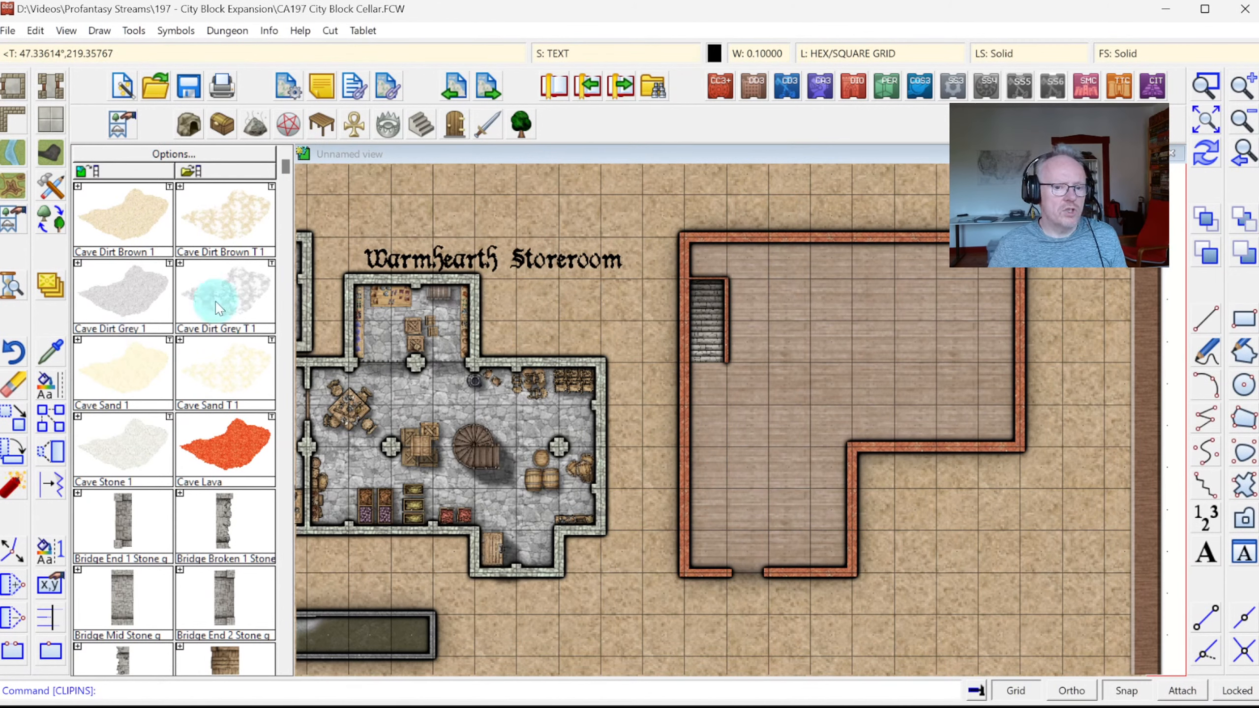
{"action": "left_click", "coordinate": [824, 57]}
{"action": "scroll", "coordinate": [555, 453], "scroll_direction": "down", "scroll_amount": 5}
{"action": "left_click", "coordinate": [492, 452]}
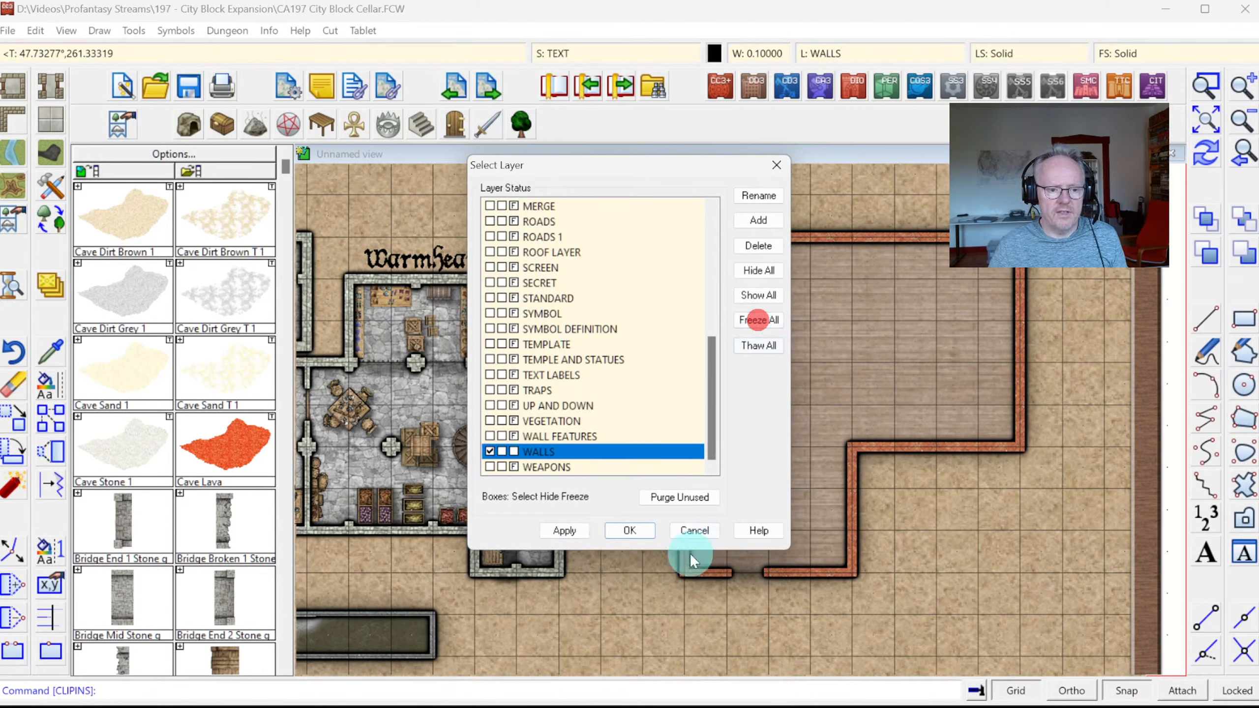
{"action": "left_click", "coordinate": [638, 530]}
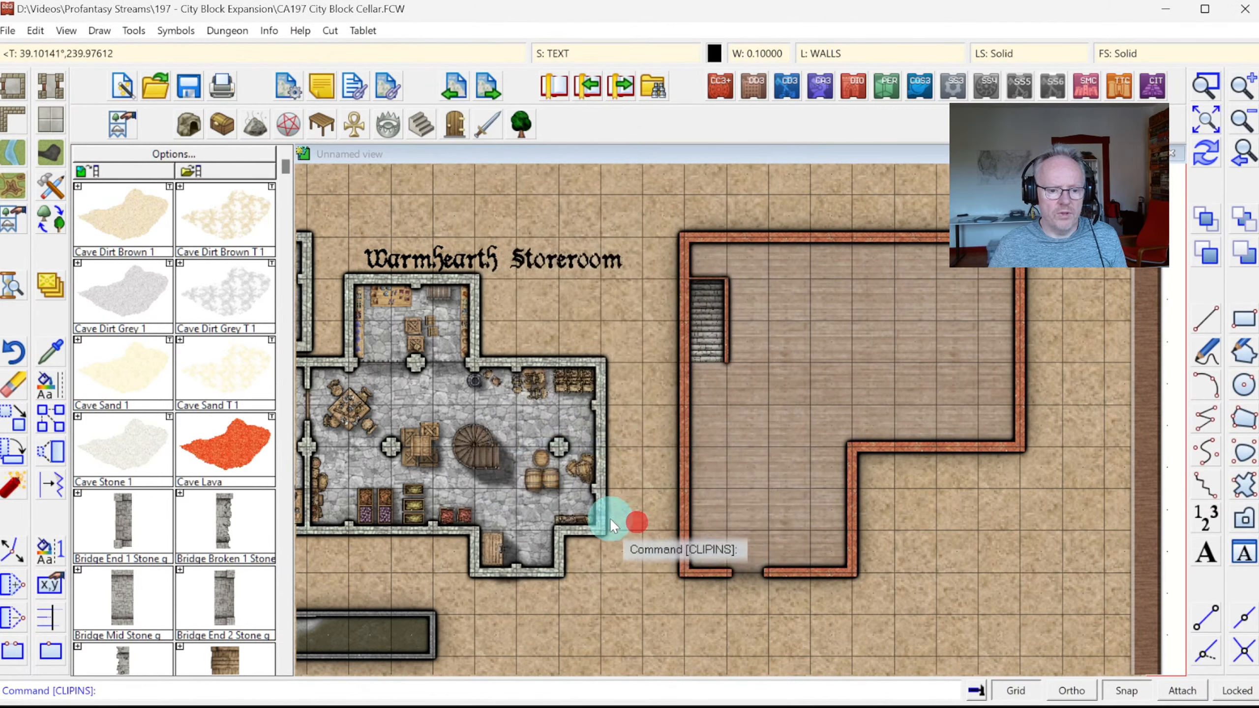
Edit the pasted building's outer wall path to make it closed, removing the door gap in the south wall
{"action": "left_click", "coordinate": [52, 590]}
{"action": "left_click", "coordinate": [789, 575]}
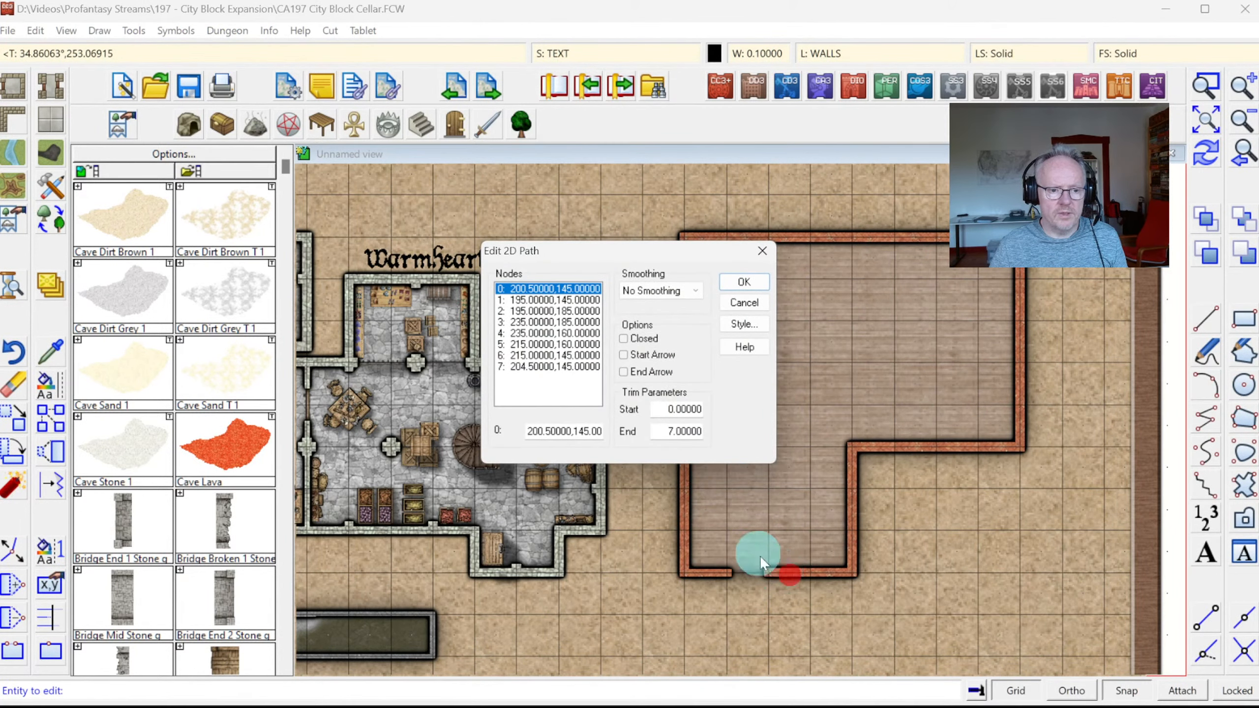
{"action": "left_click", "coordinate": [623, 339]}
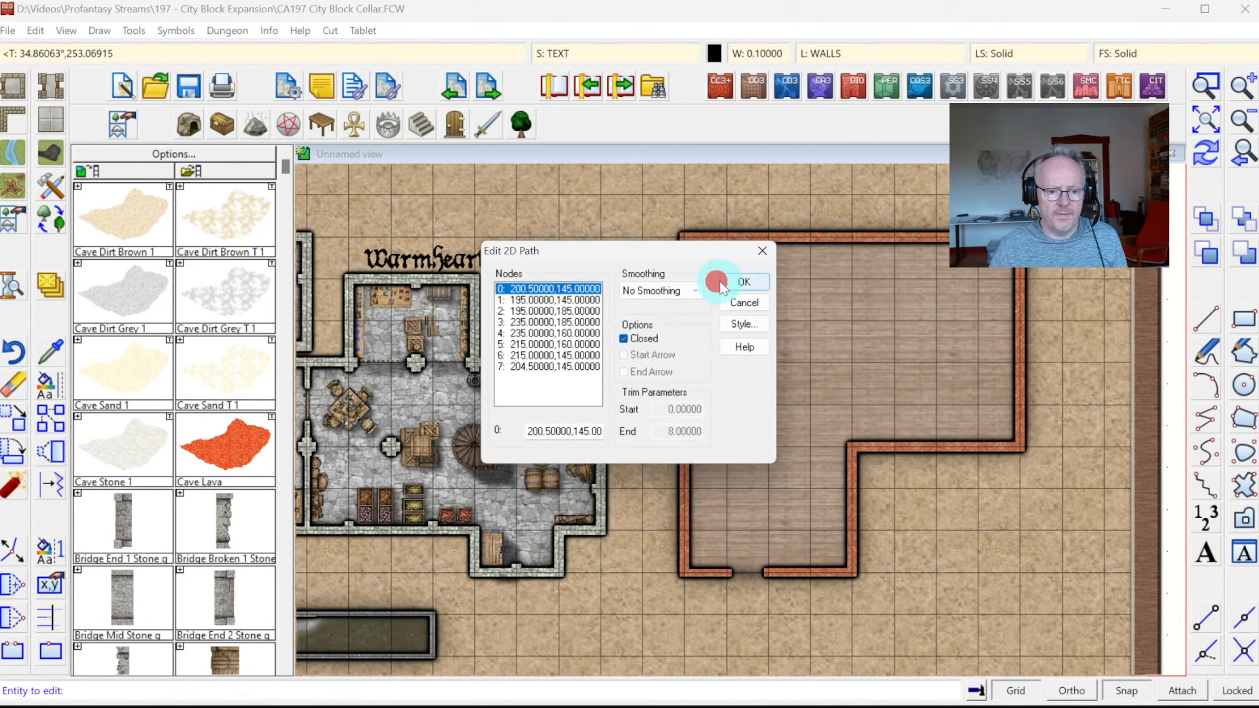
{"action": "left_click", "coordinate": [743, 282]}
{"action": "left_click", "coordinate": [1206, 154]}
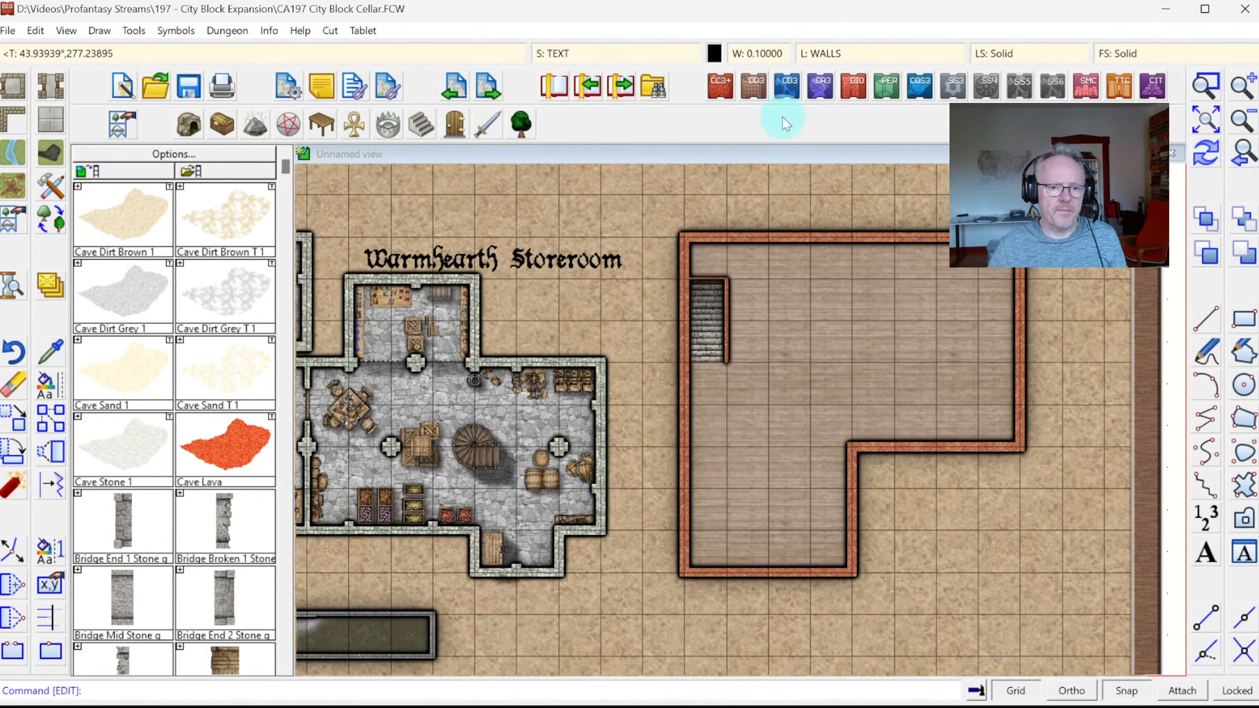
Change the outer wall's fill style to match the Warmhearth Storeroom wall, reusing the prior selection
{"action": "right_click", "coordinate": [53, 392]}
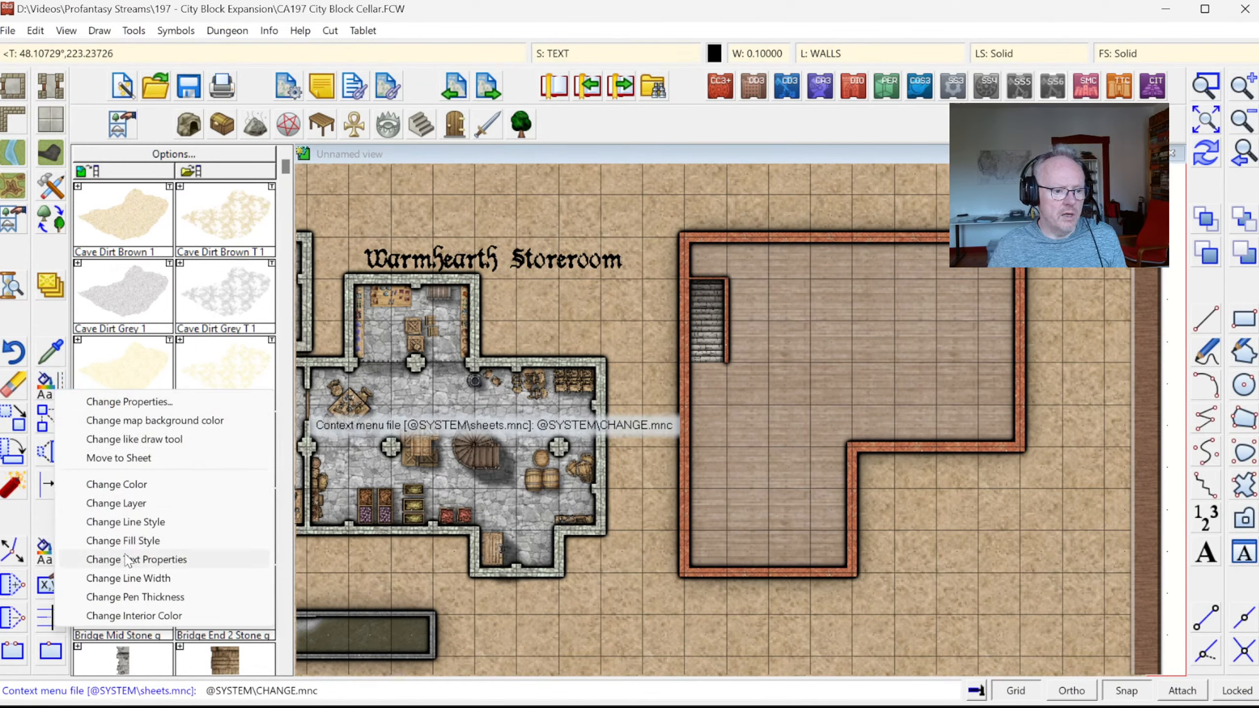
{"action": "left_click", "coordinate": [123, 541]}
{"action": "right_click", "coordinate": [753, 445]}
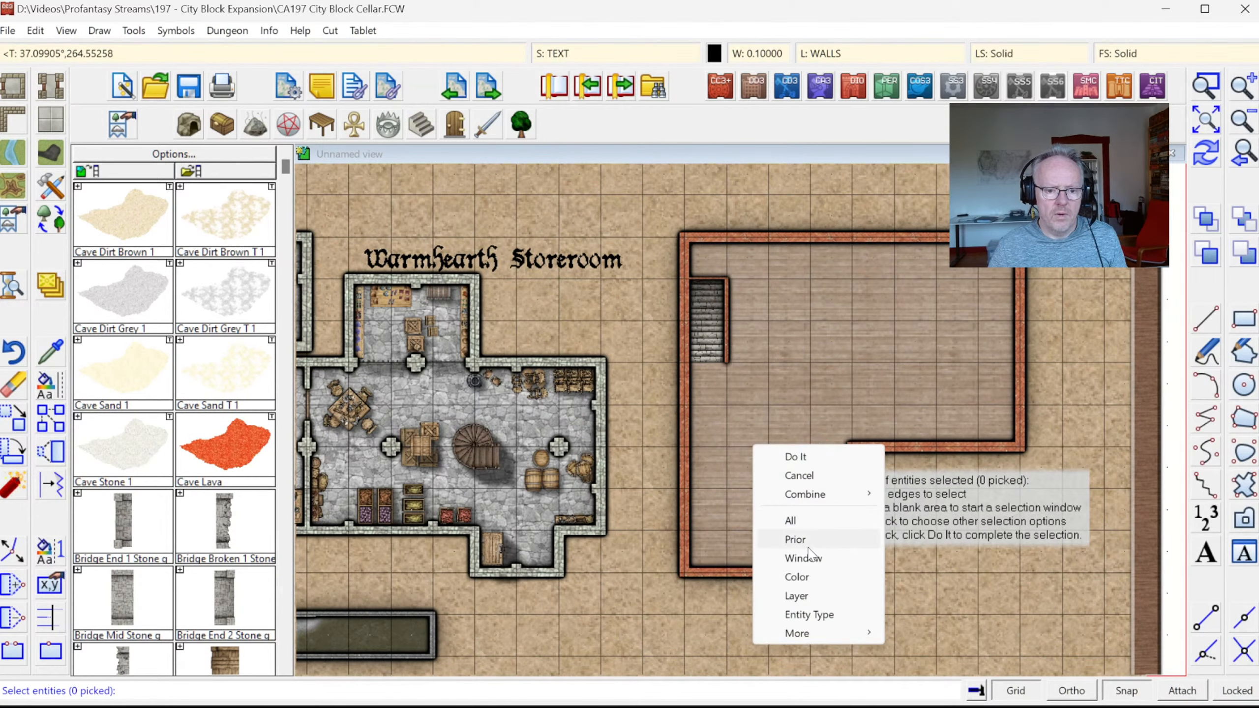
{"action": "left_click", "coordinate": [795, 539]}
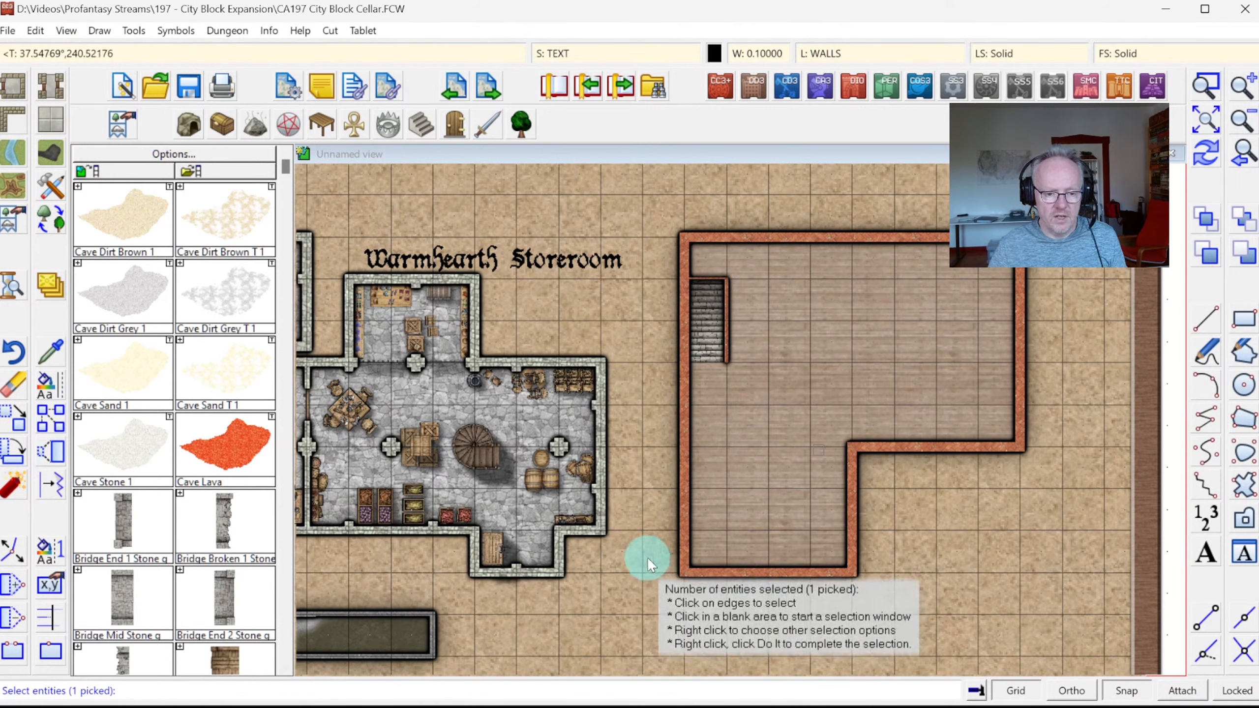
{"action": "key", "text": "Return"}
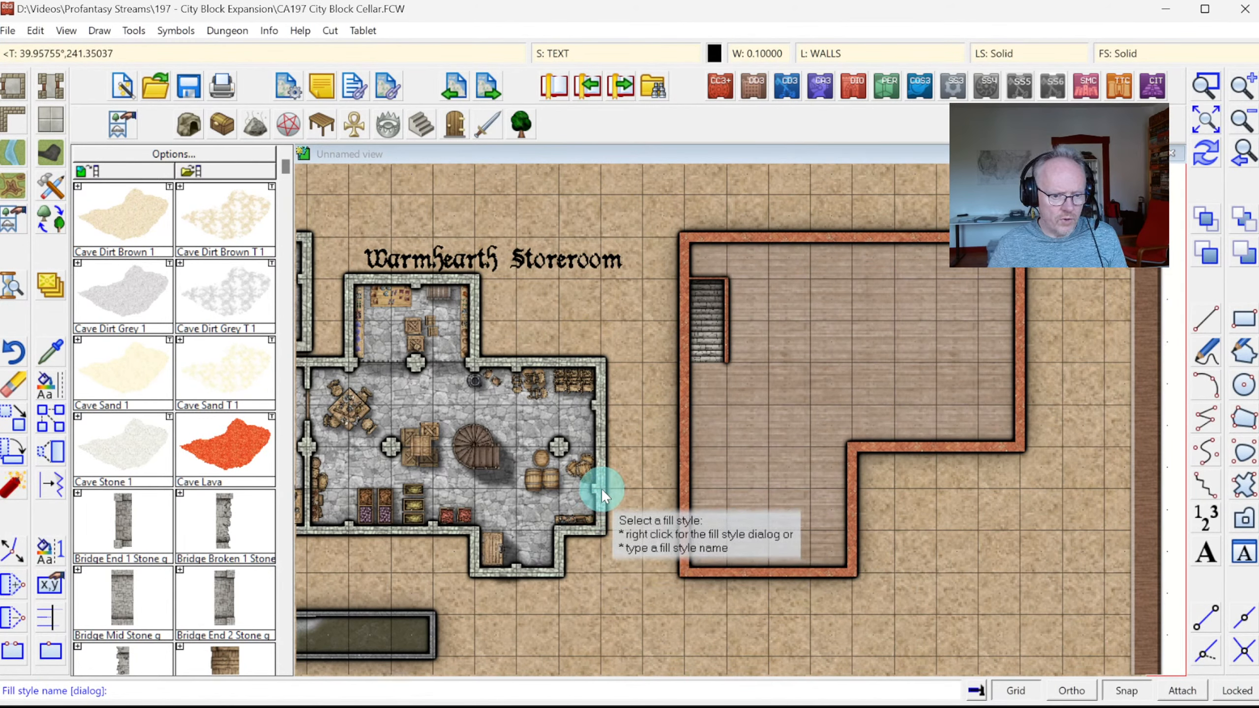
{"action": "key", "text": "="}
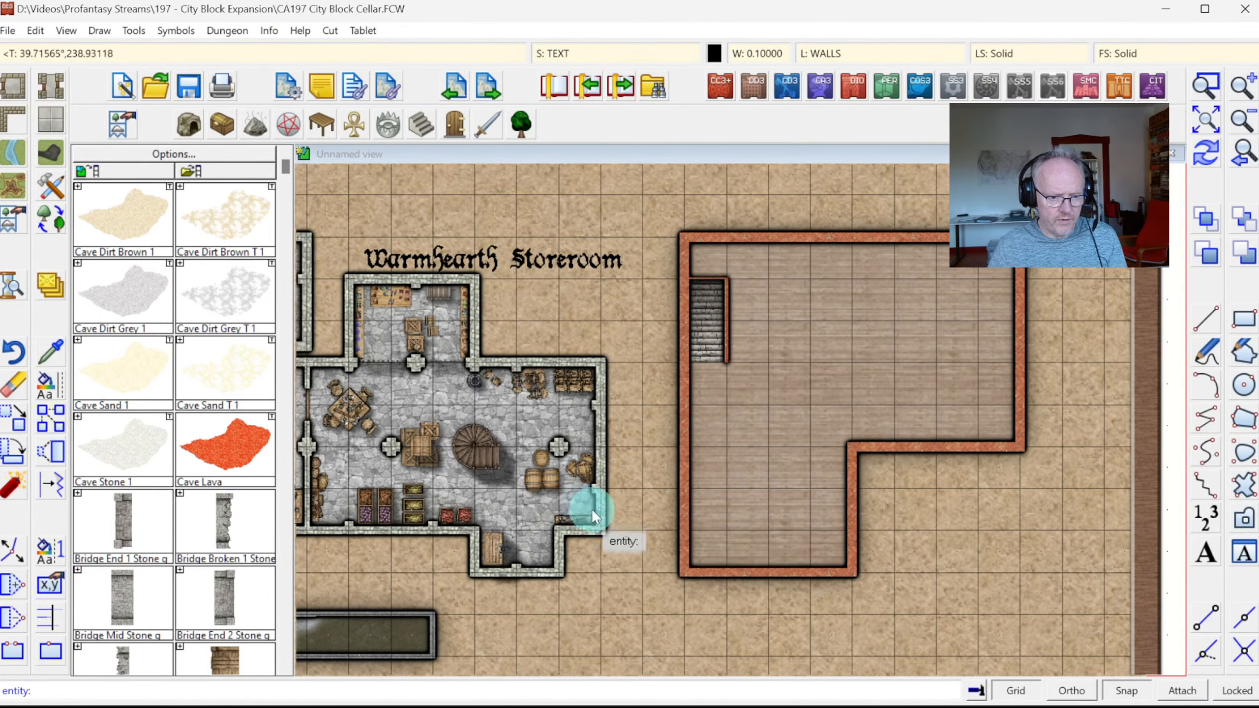
{"action": "left_click", "coordinate": [556, 556]}
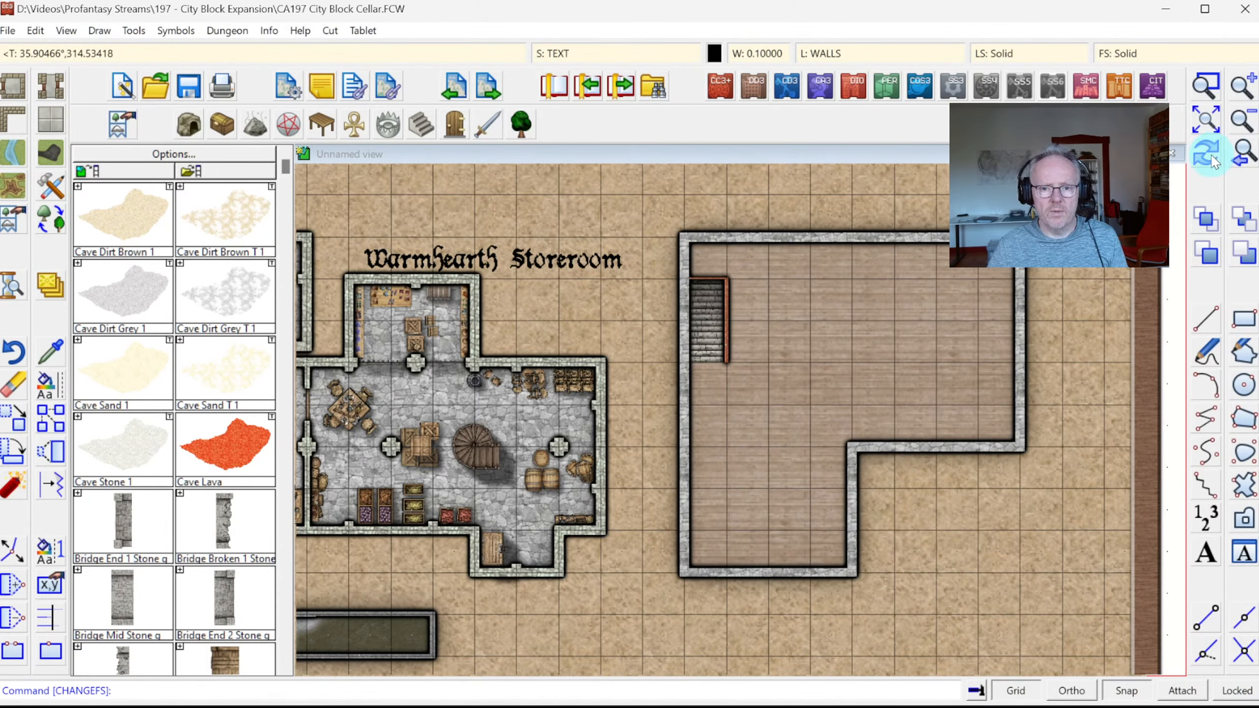
List the properties of the Warmhearth Storeroom's outer wall and examine its fill style
{"action": "left_click", "coordinate": [1206, 86]}
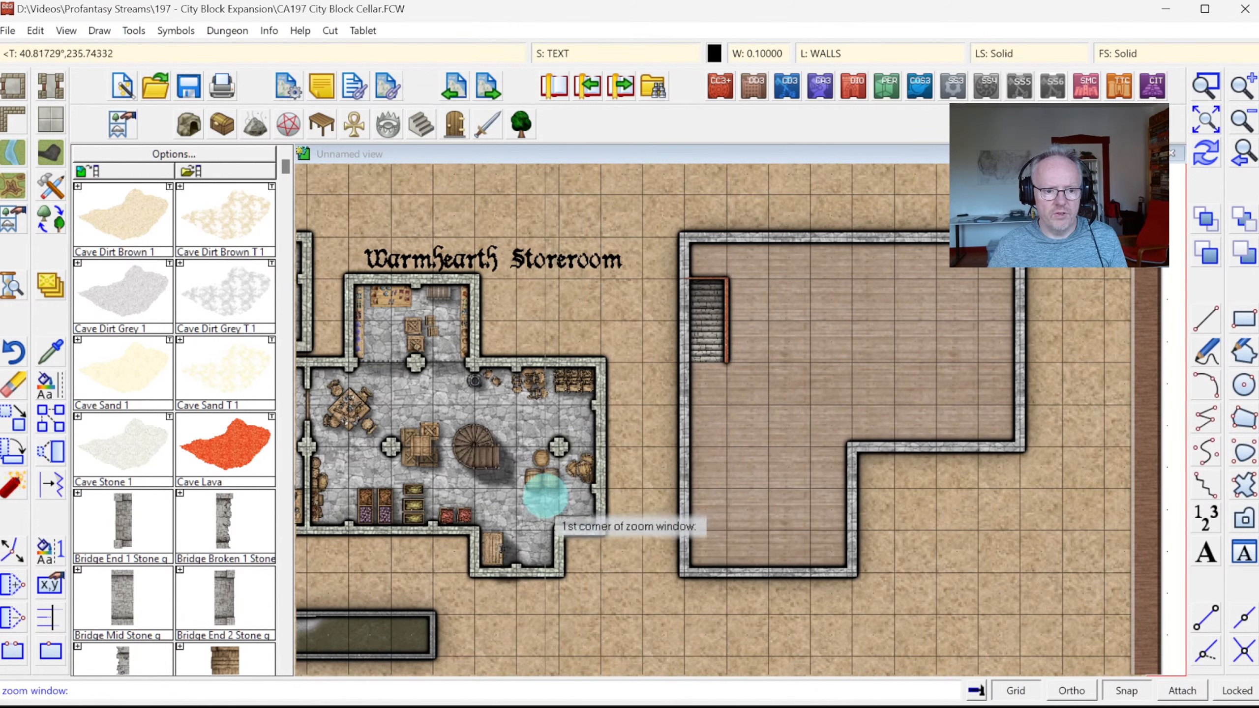
{"action": "left_click", "coordinate": [543, 497]}
{"action": "left_click", "coordinate": [695, 595]}
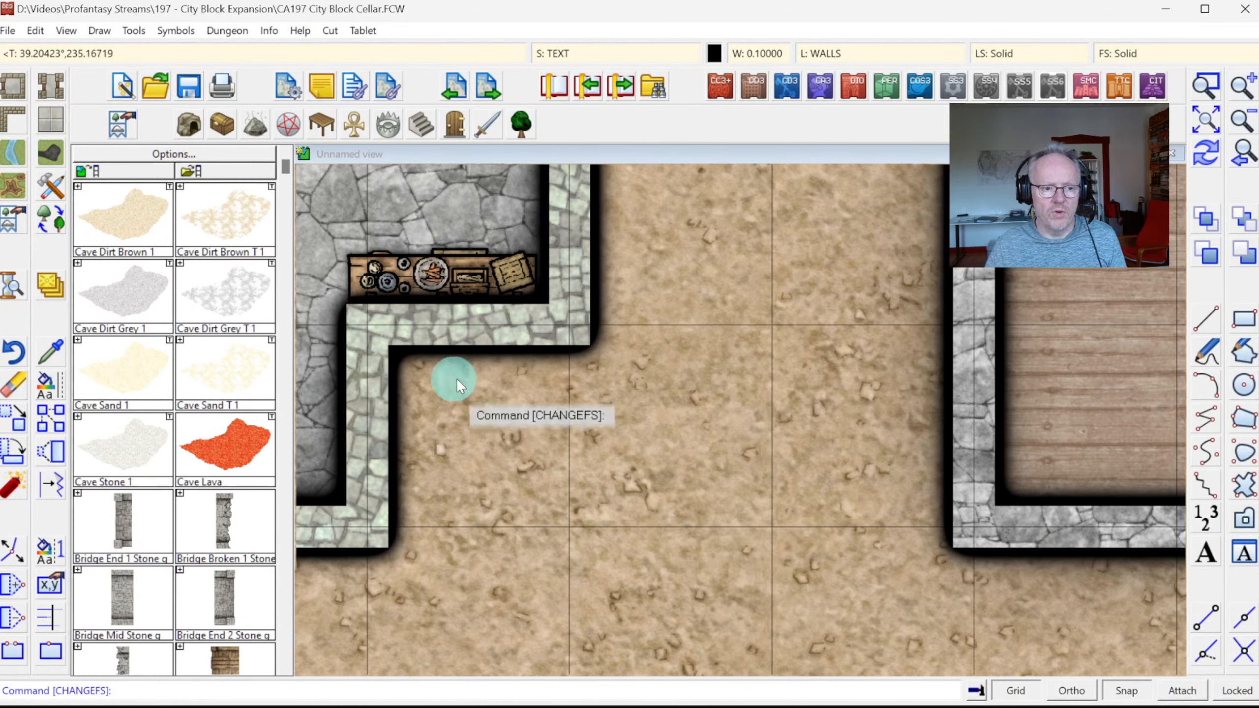
{"action": "left_click", "coordinate": [269, 33]}
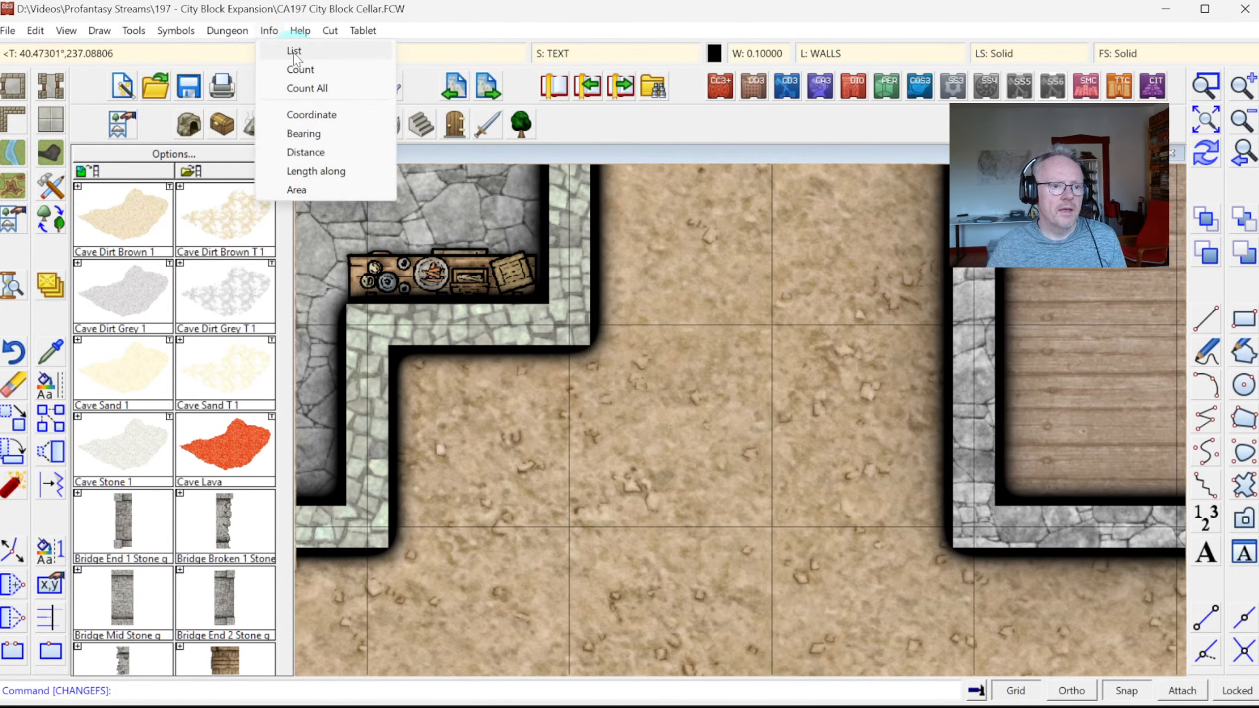
{"action": "left_click", "coordinate": [295, 48]}
{"action": "left_click", "coordinate": [456, 325]}
{"action": "right_click", "coordinate": [666, 322]}
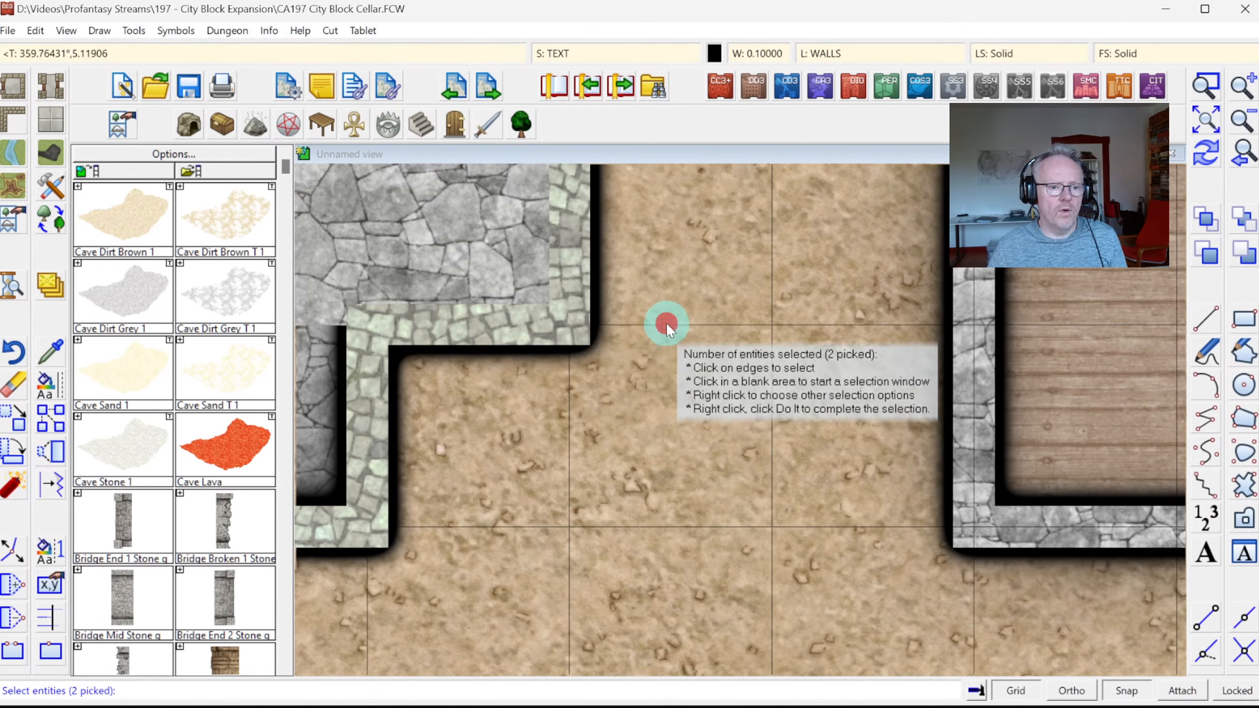
{"action": "left_click", "coordinate": [684, 506]}
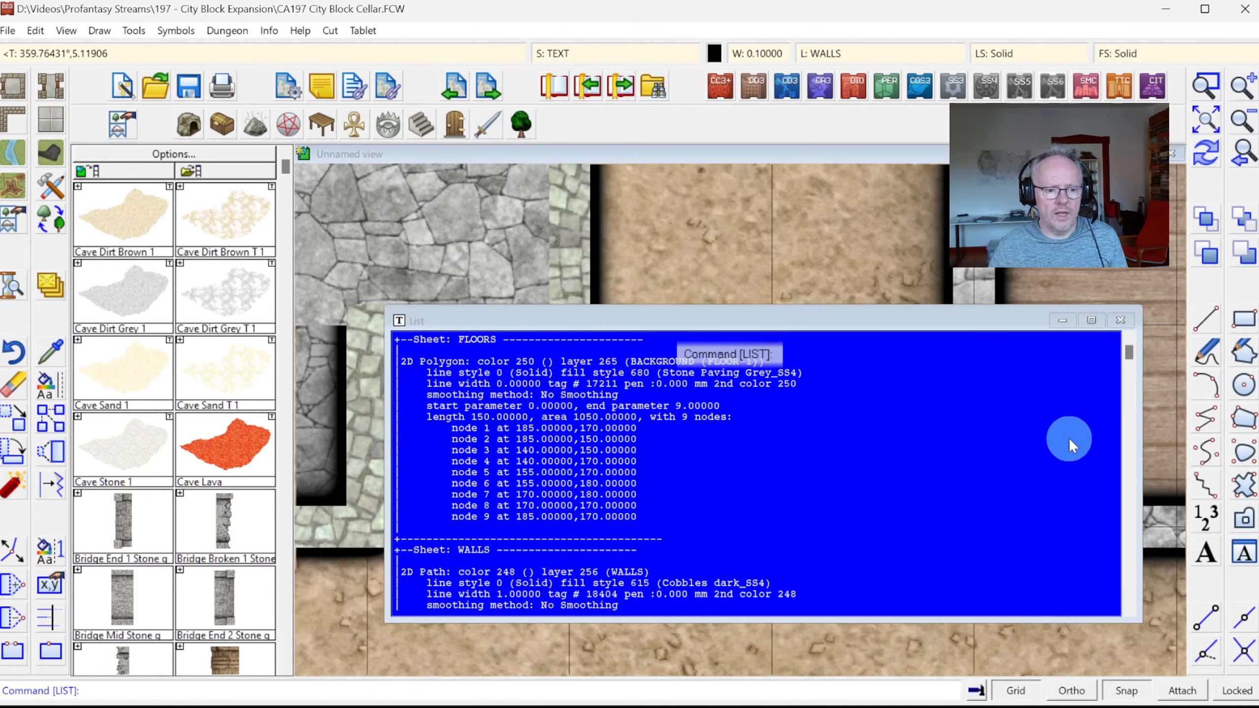
{"action": "left_click", "coordinate": [1129, 362]}
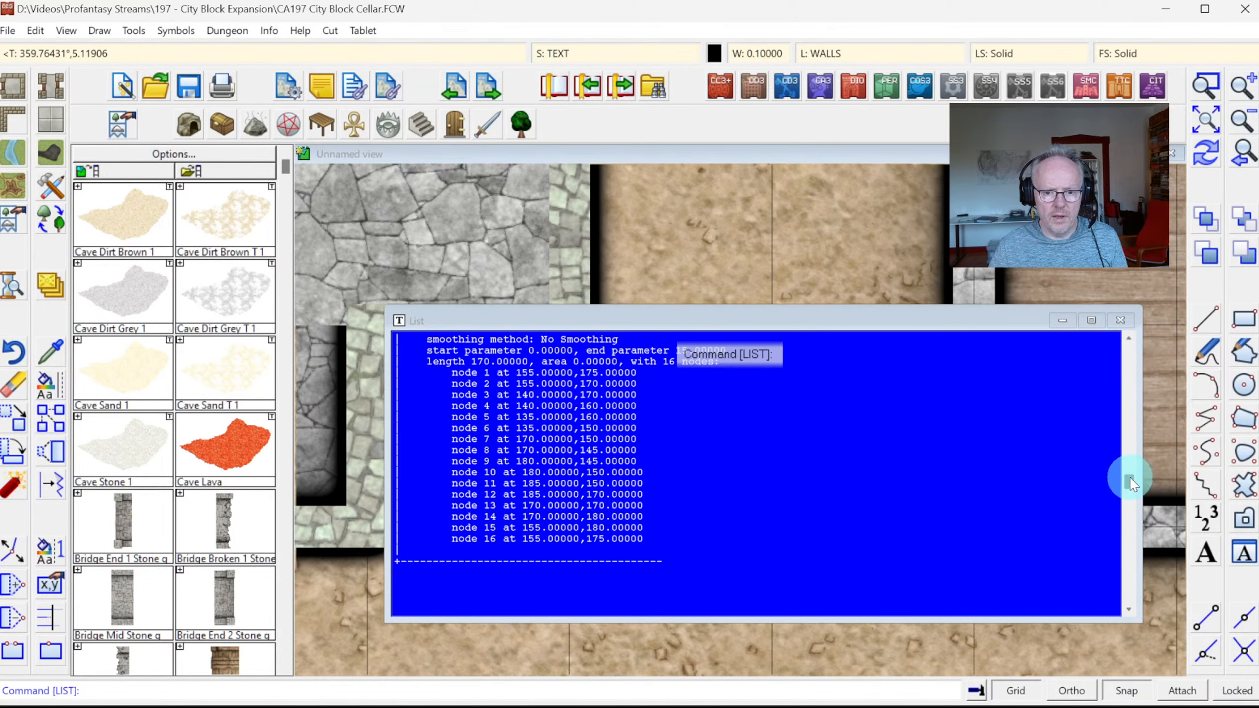
{"action": "left_click_drag", "start_coordinate": [1129, 478], "coordinate": [1132, 413]}
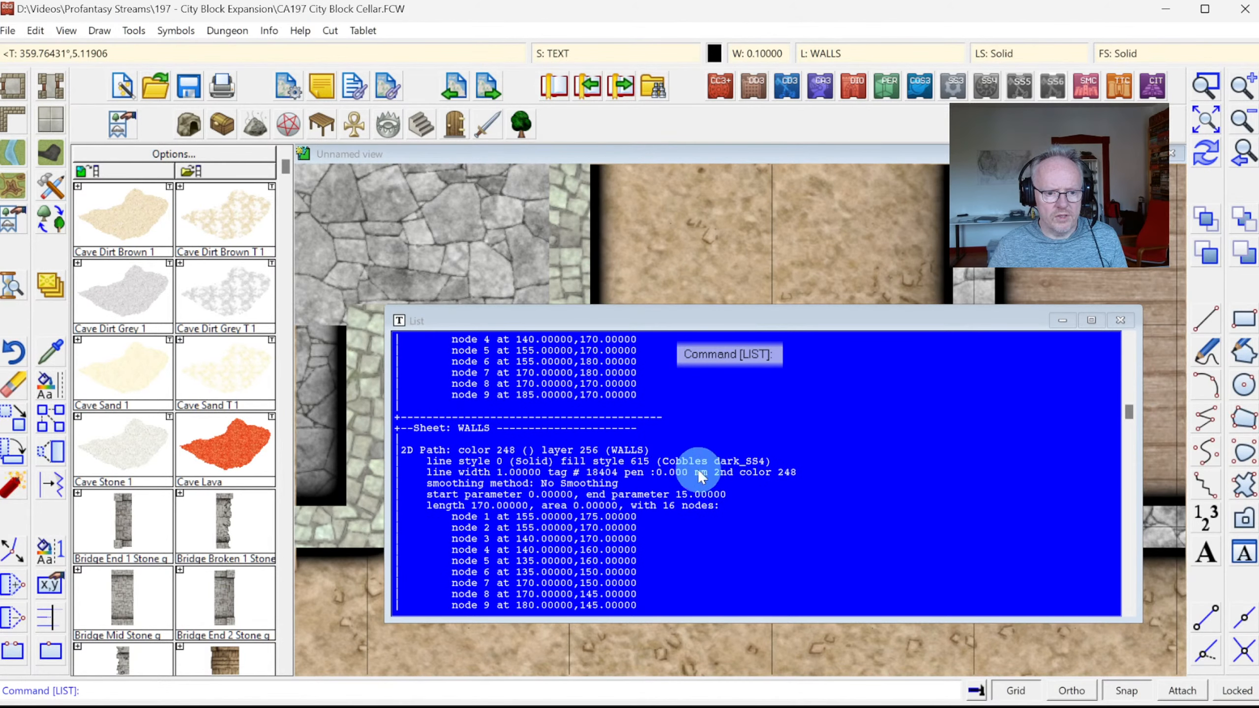
{"action": "left_click", "coordinate": [736, 464]}
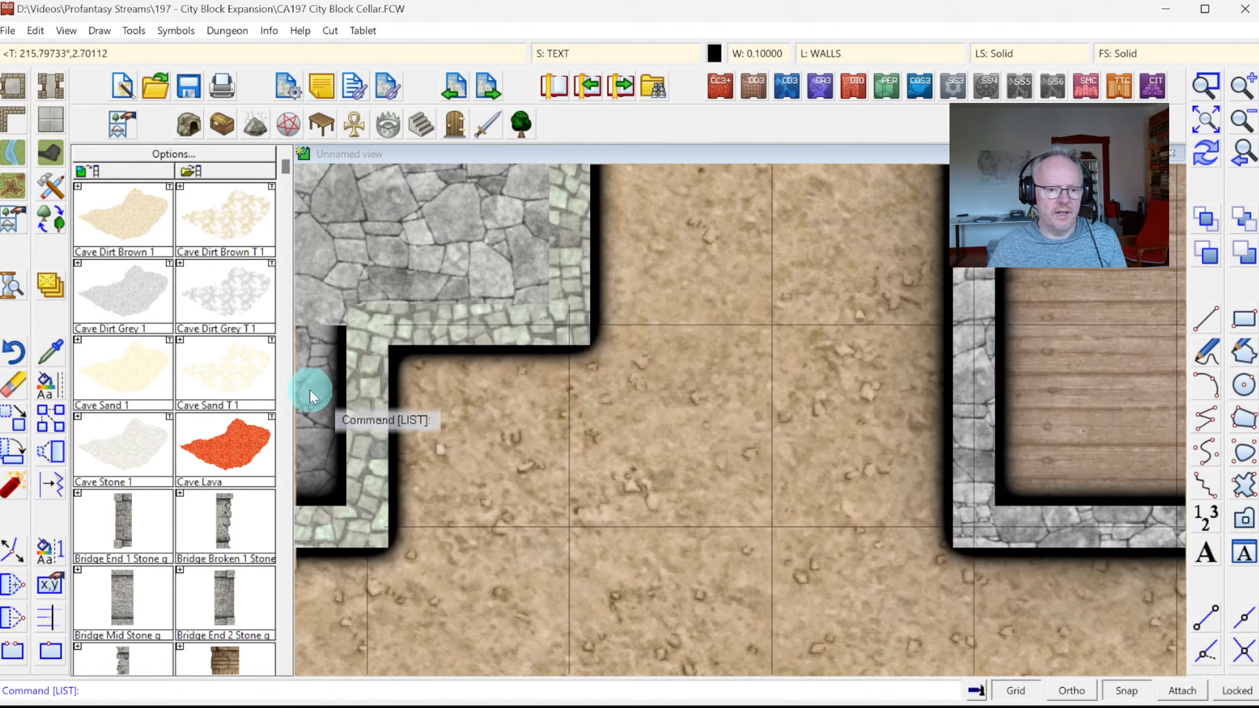
Change the fill style of the new eastern building's outer wall to Cobbles dark_SS4
{"action": "left_click", "coordinate": [54, 393]}
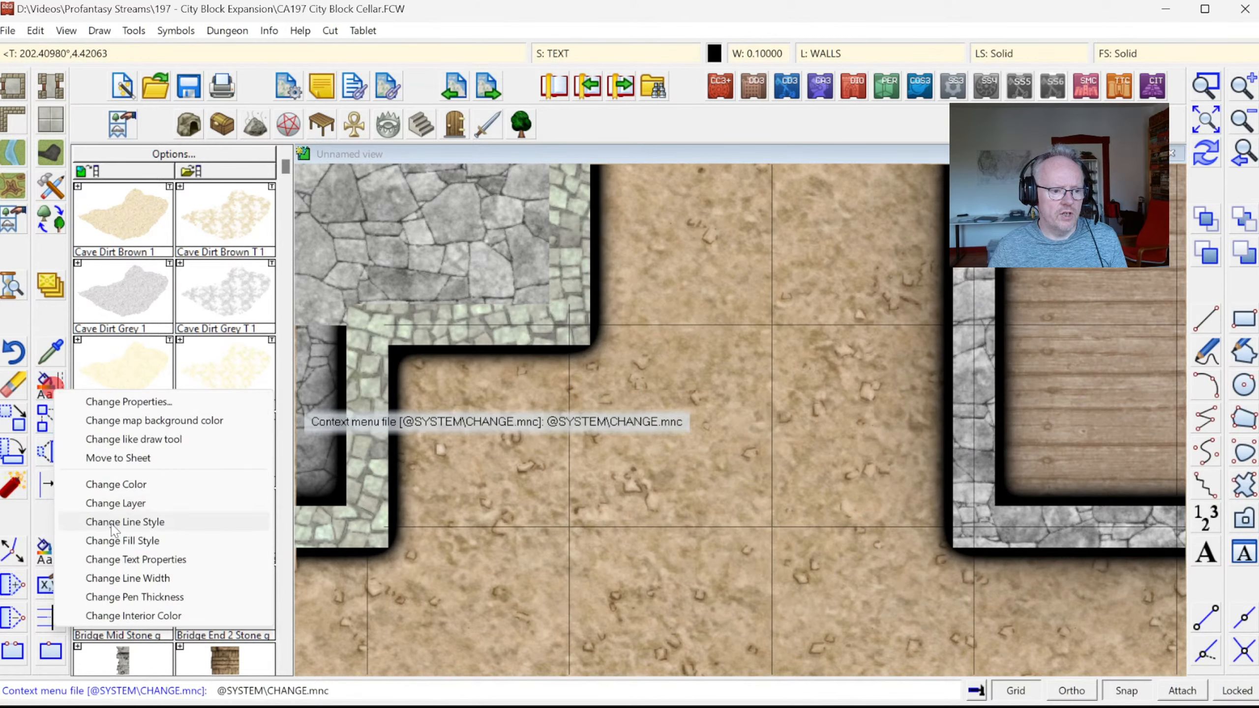
{"action": "left_click", "coordinate": [119, 541]}
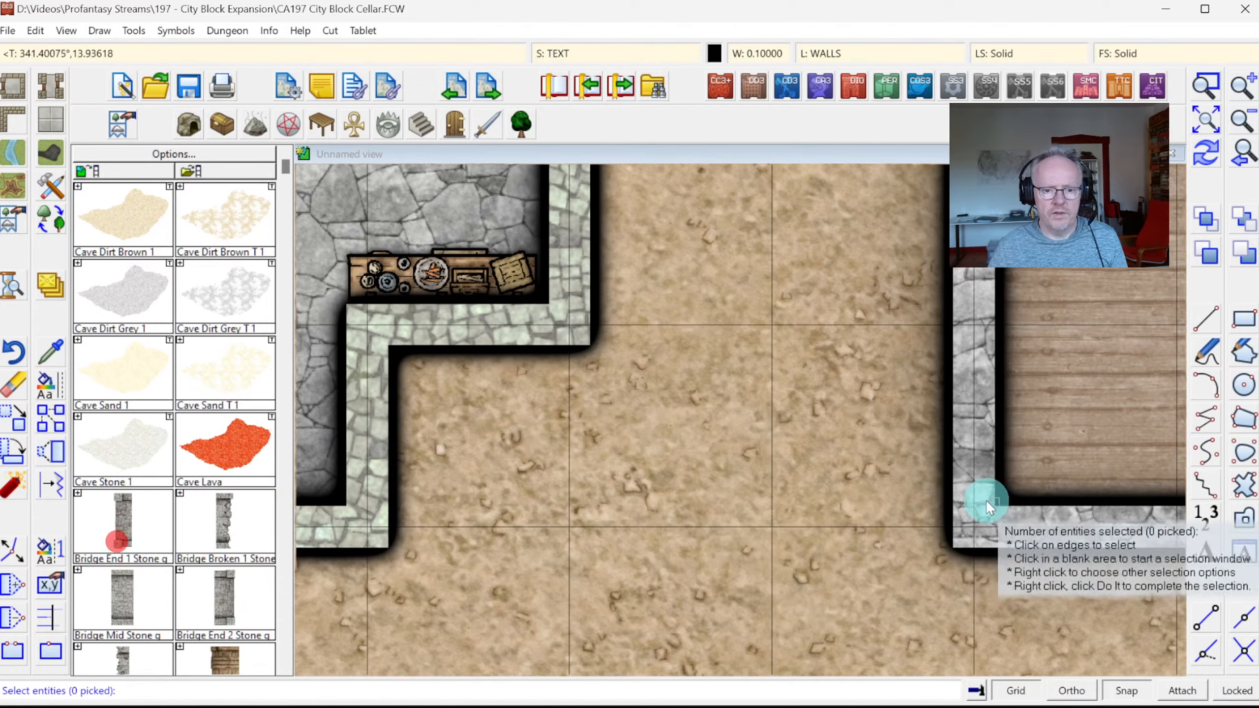
{"action": "left_click", "coordinate": [975, 459]}
{"action": "key", "text": "Return"}
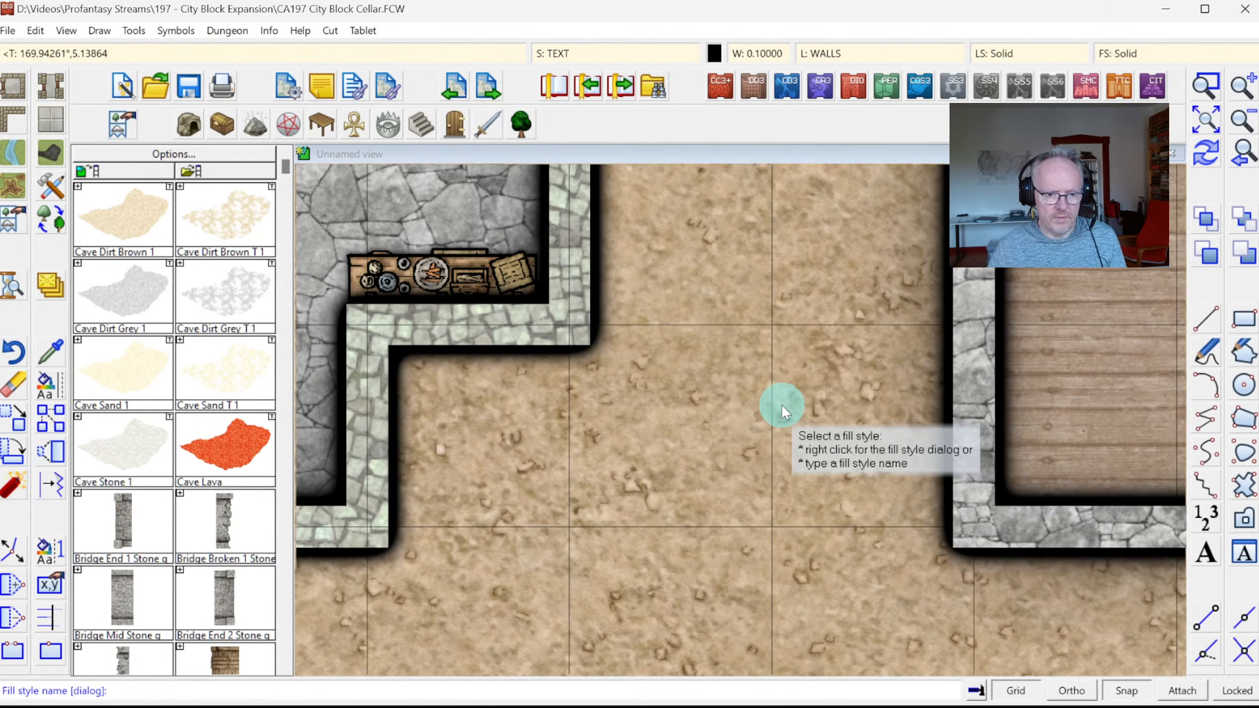
{"action": "right_click", "coordinate": [781, 404]}
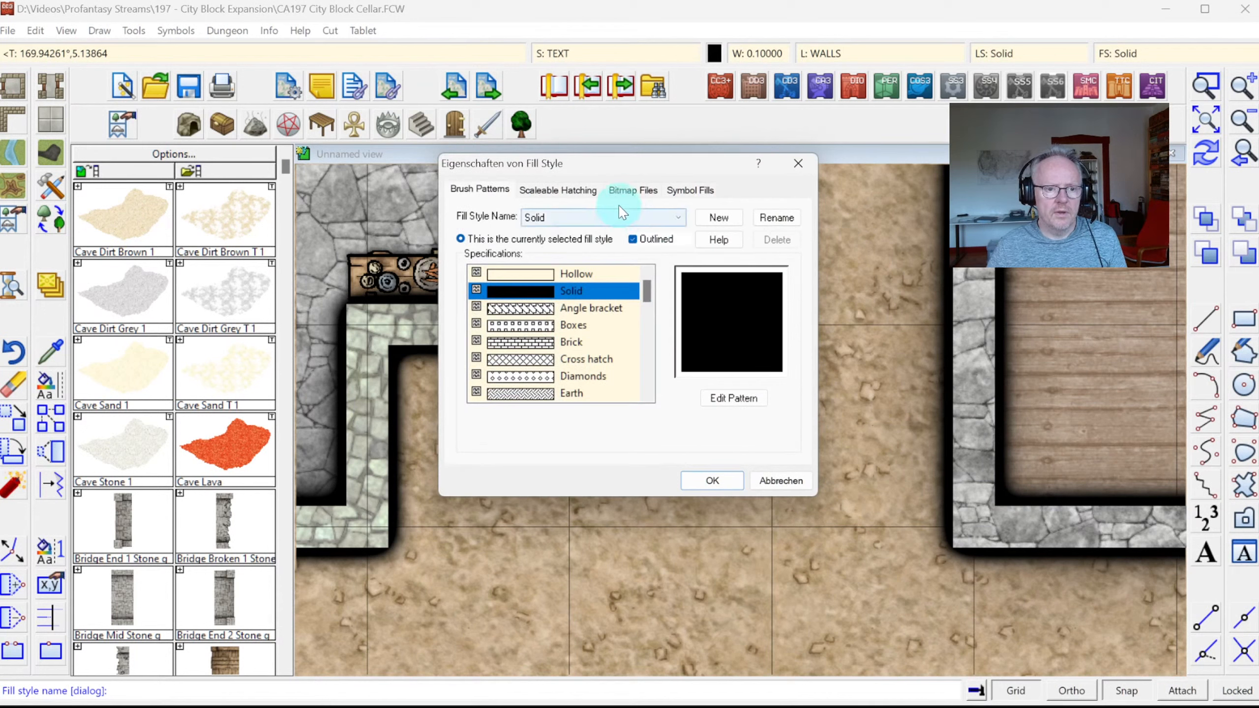
{"action": "left_click", "coordinate": [625, 190]}
{"action": "left_click", "coordinate": [680, 219]}
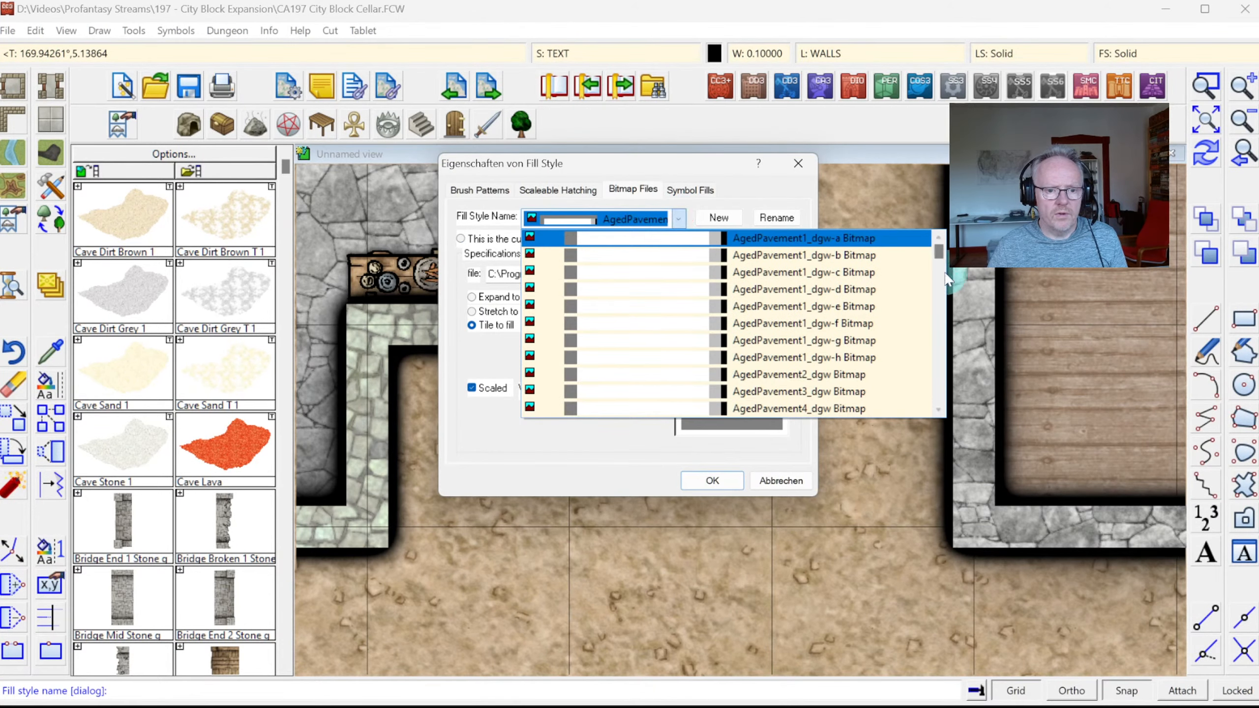
{"action": "left_click_drag", "start_coordinate": [939, 250], "coordinate": [944, 322]}
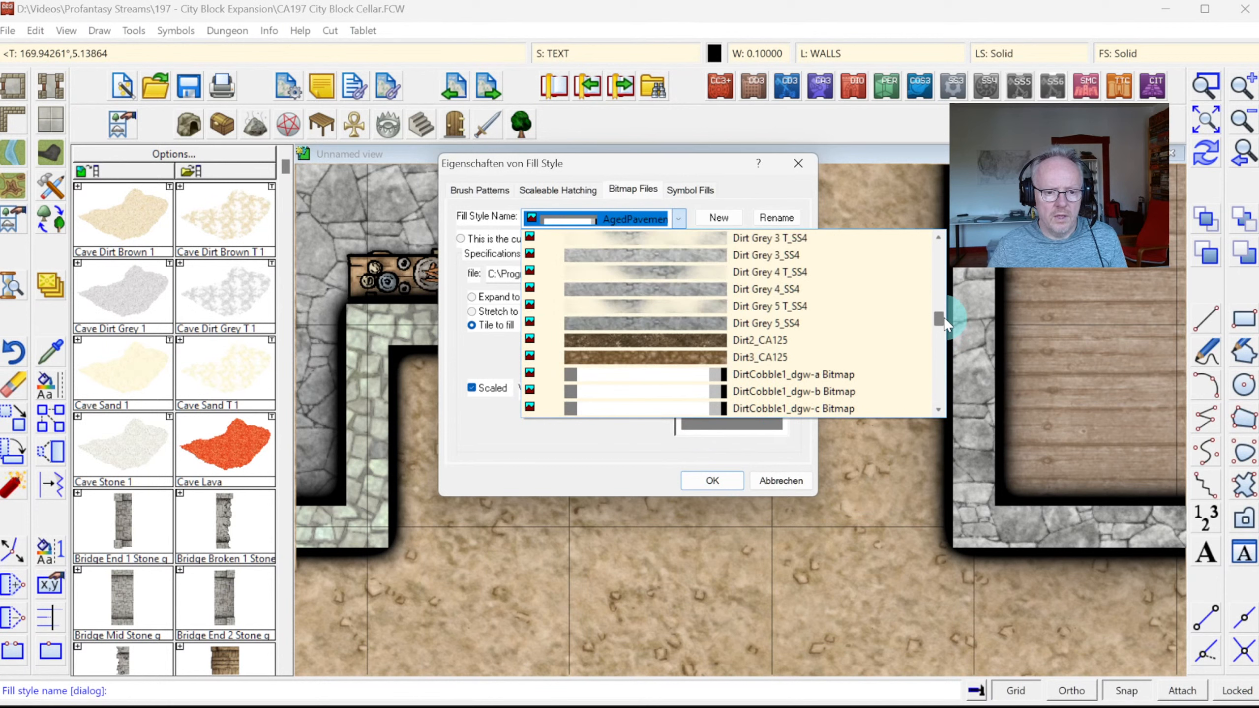
{"action": "left_click_drag", "start_coordinate": [945, 323], "coordinate": [944, 273]}
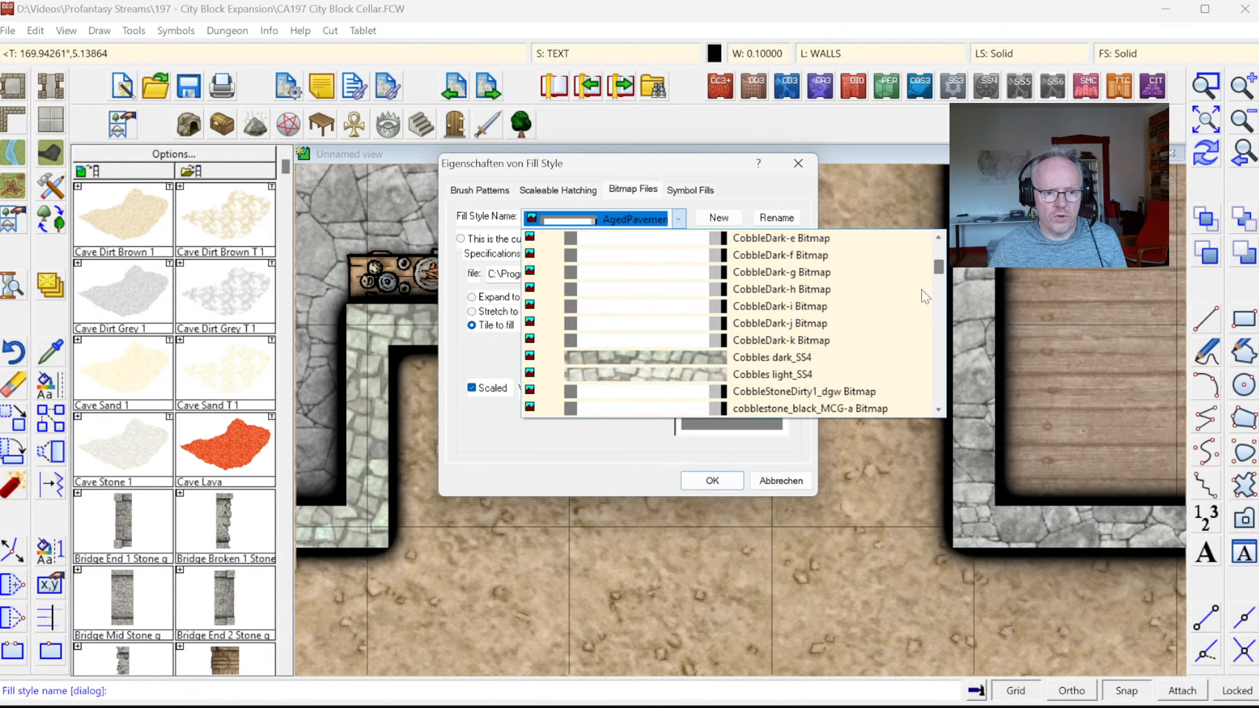
{"action": "left_click", "coordinate": [776, 359]}
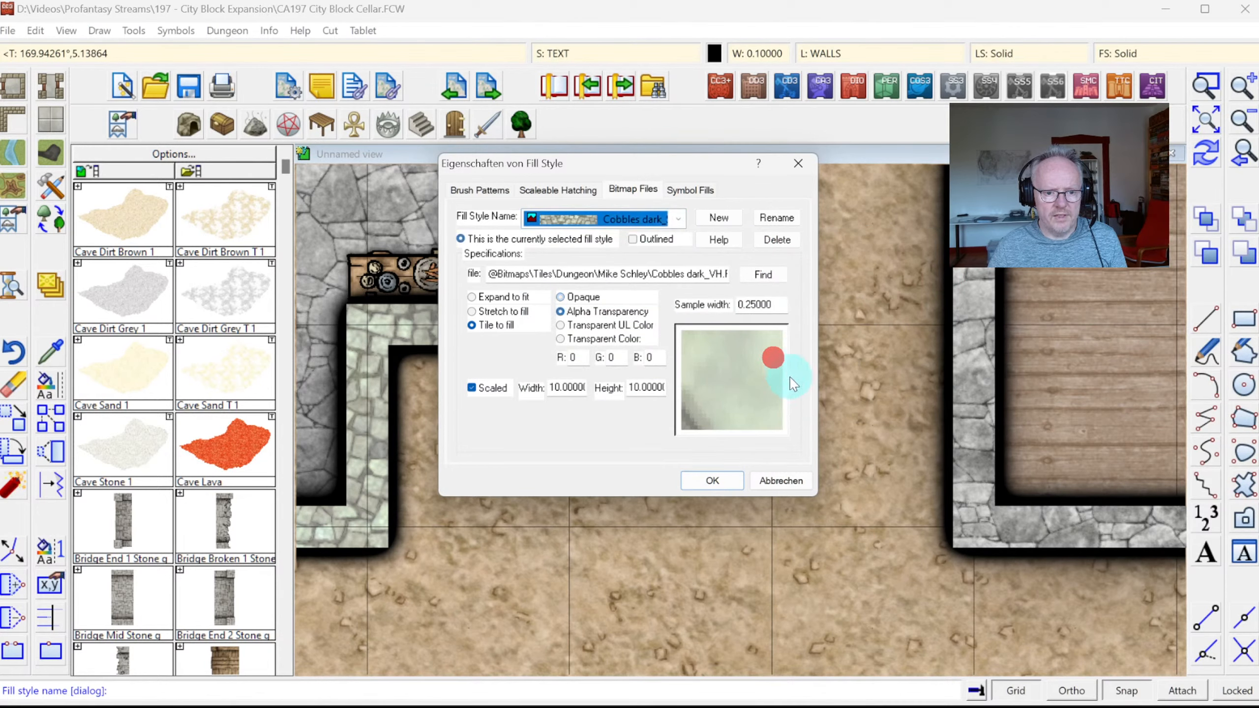
{"action": "left_click", "coordinate": [720, 477]}
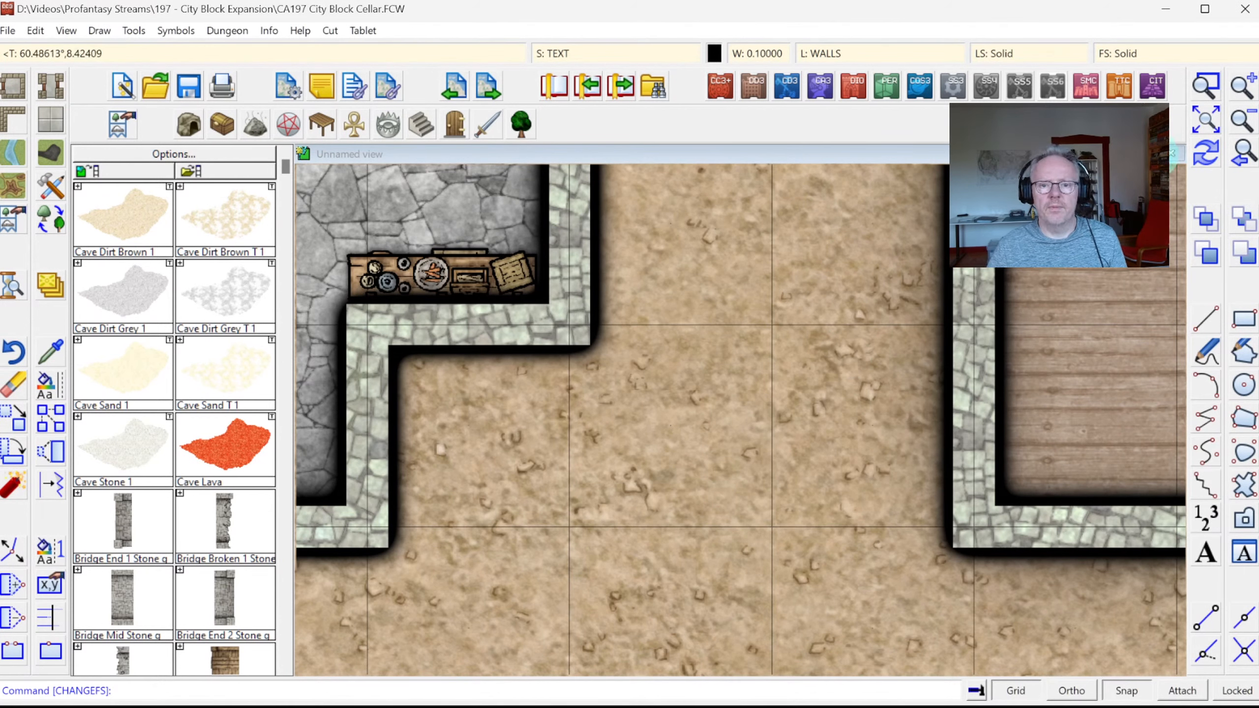
Make BACKGROUND (FLOOR 1) the current layer and freeze the WALLS layer
{"action": "left_click", "coordinate": [1243, 158]}
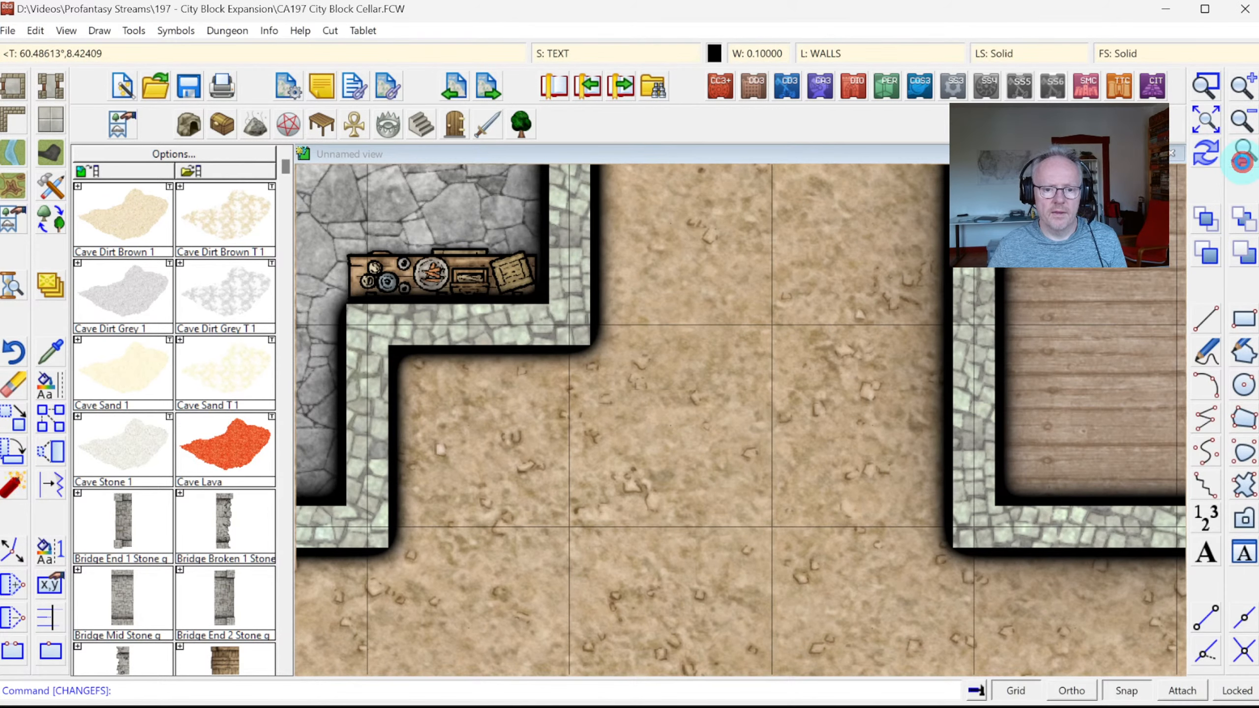
{"action": "left_click", "coordinate": [862, 54]}
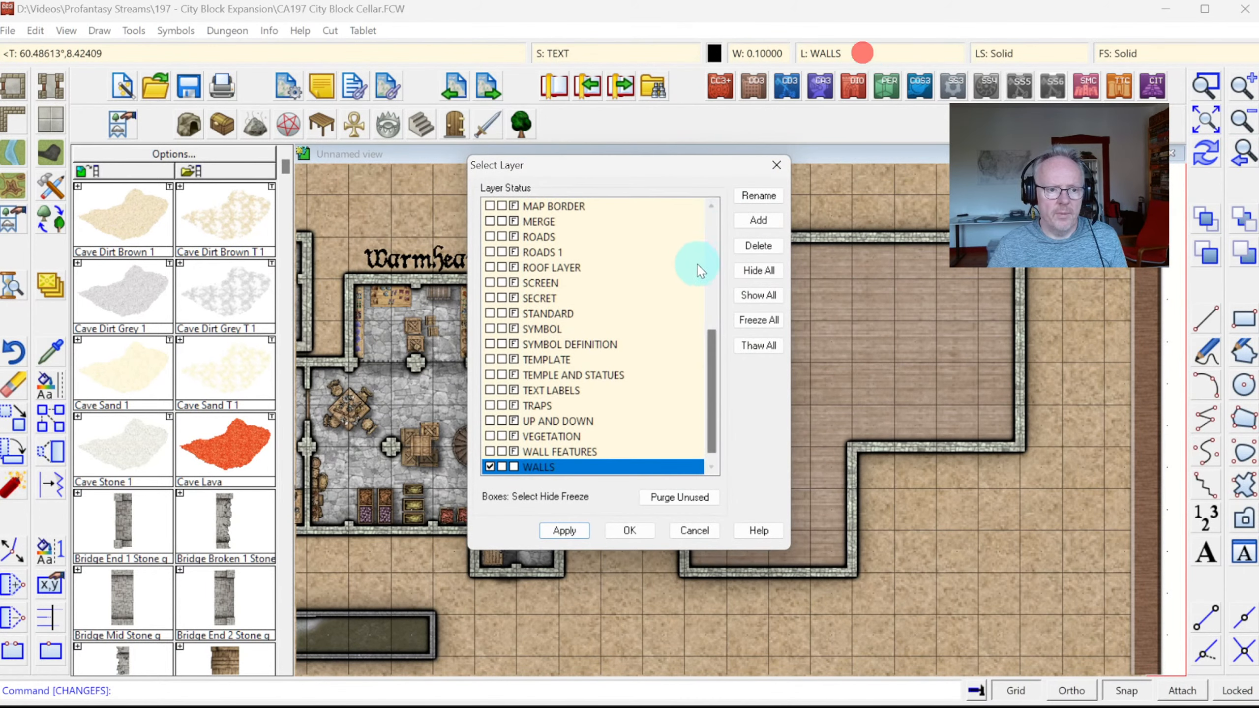
{"action": "left_click_drag", "start_coordinate": [708, 342], "coordinate": [724, 223]}
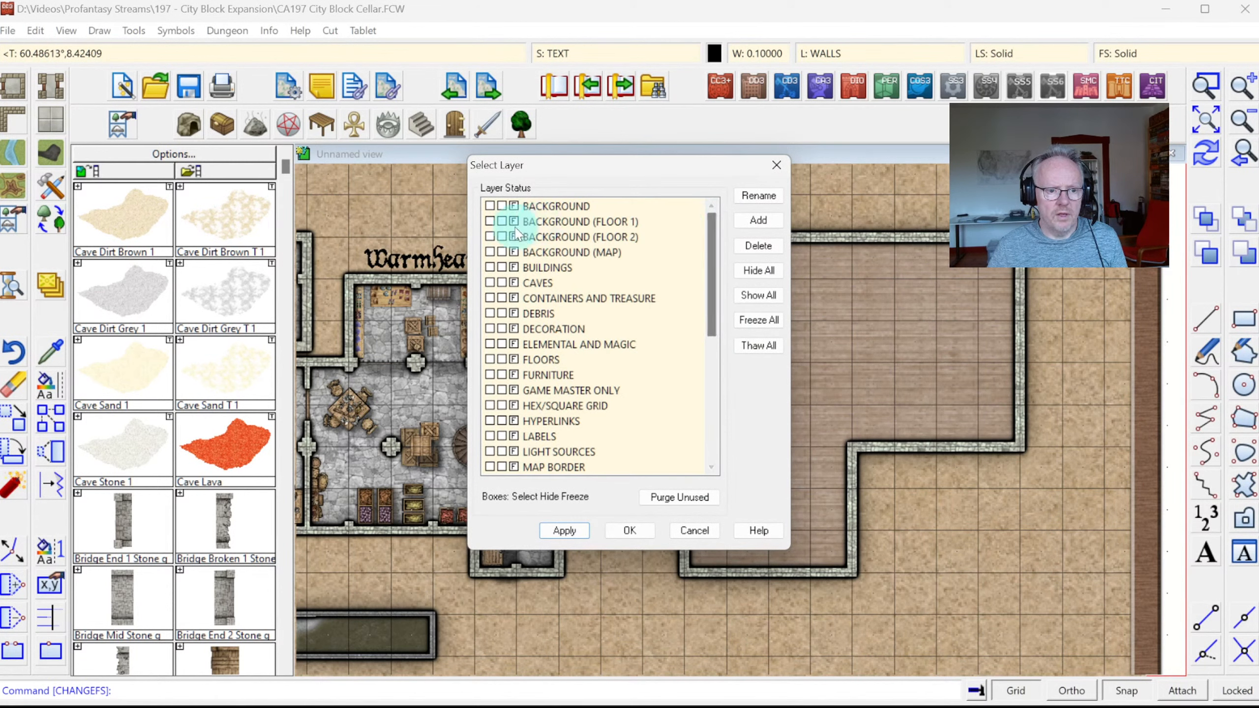
{"action": "left_click", "coordinate": [492, 224]}
{"action": "scroll", "coordinate": [575, 421], "scroll_direction": "down", "scroll_amount": 7}
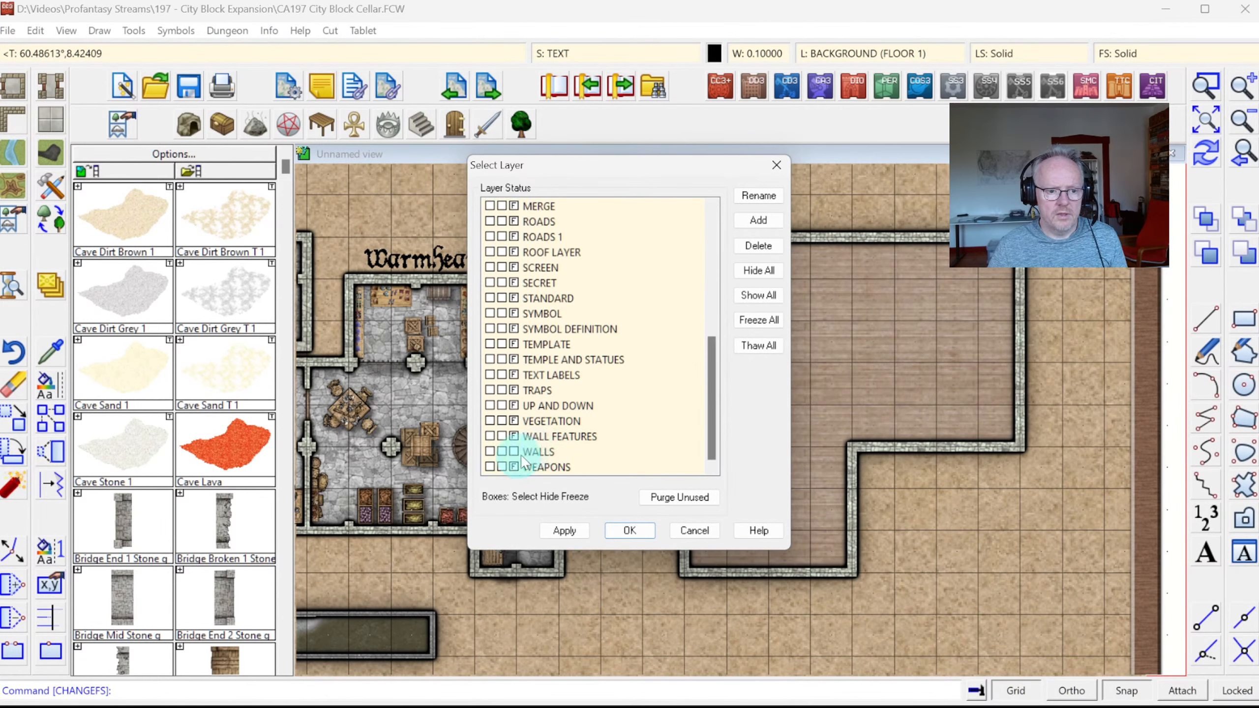
{"action": "left_click", "coordinate": [512, 451]}
{"action": "left_click", "coordinate": [642, 526]}
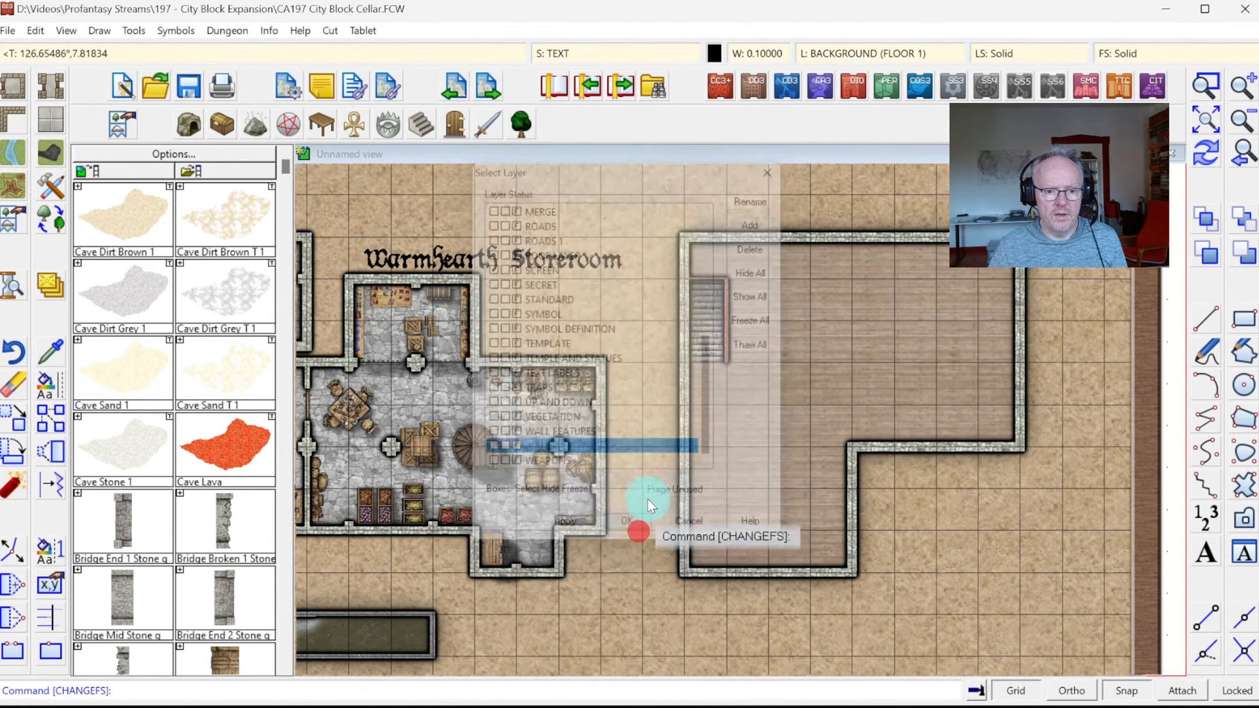
List the properties of the new eastern building's floor to check its sheet, layer and fill style
{"action": "left_click", "coordinate": [269, 31]}
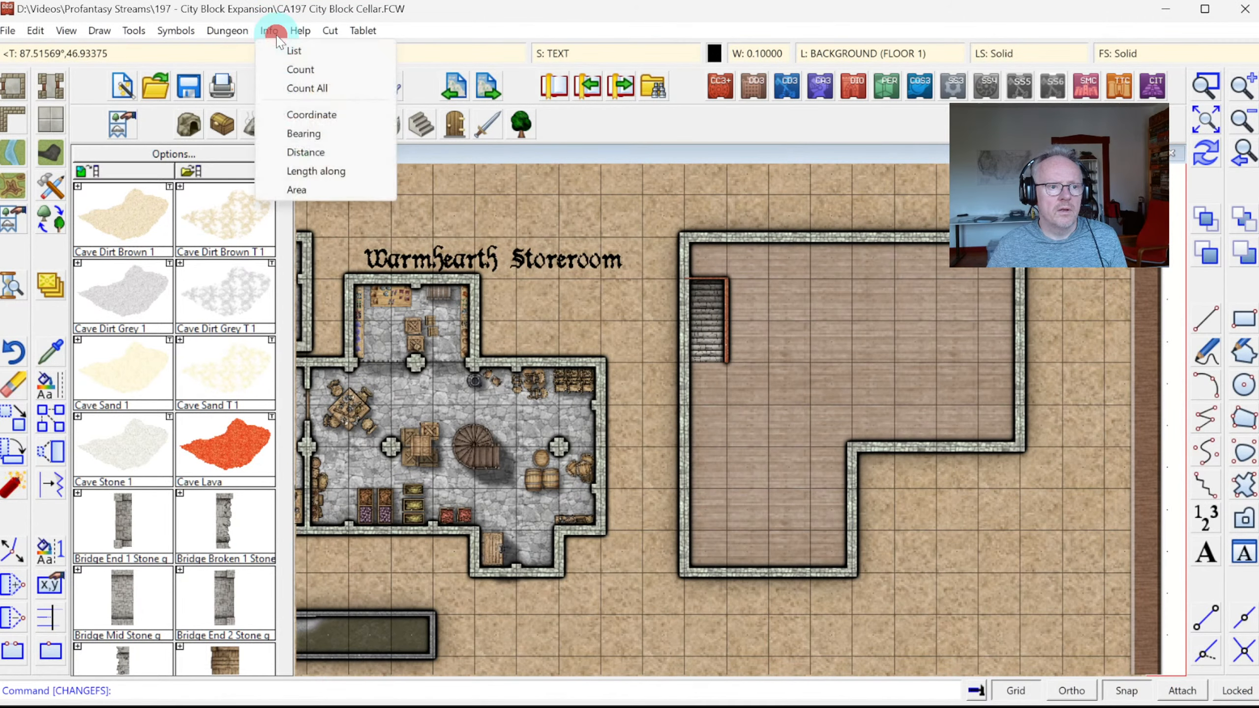
{"action": "left_click", "coordinate": [288, 49]}
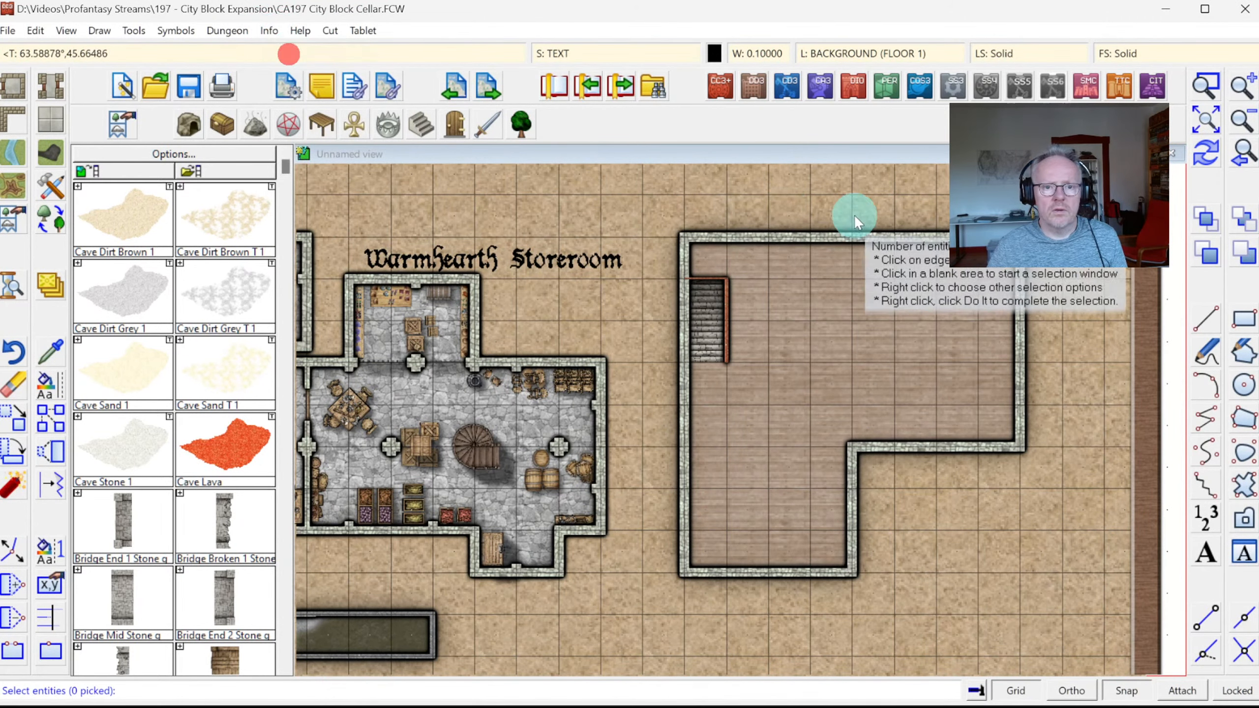
{"action": "left_click", "coordinate": [828, 234]}
{"action": "right_click", "coordinate": [865, 263]}
{"action": "left_click", "coordinate": [866, 271]}
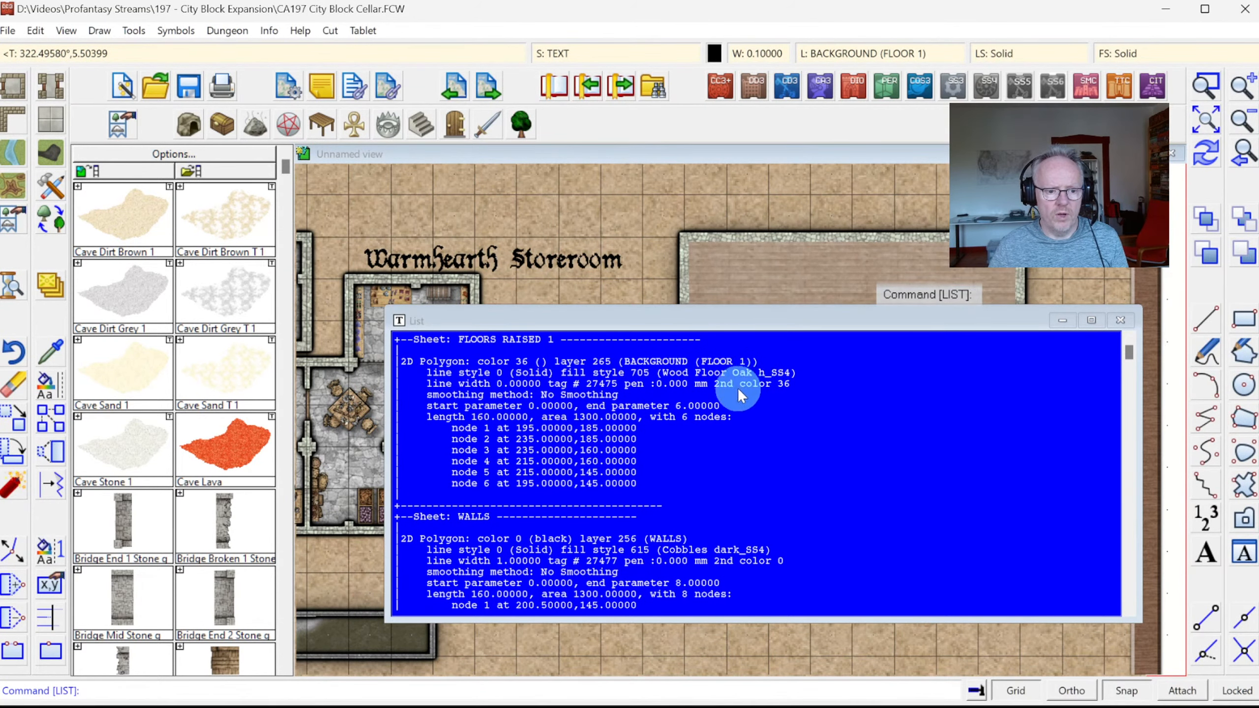
{"action": "key", "text": "Escape"}
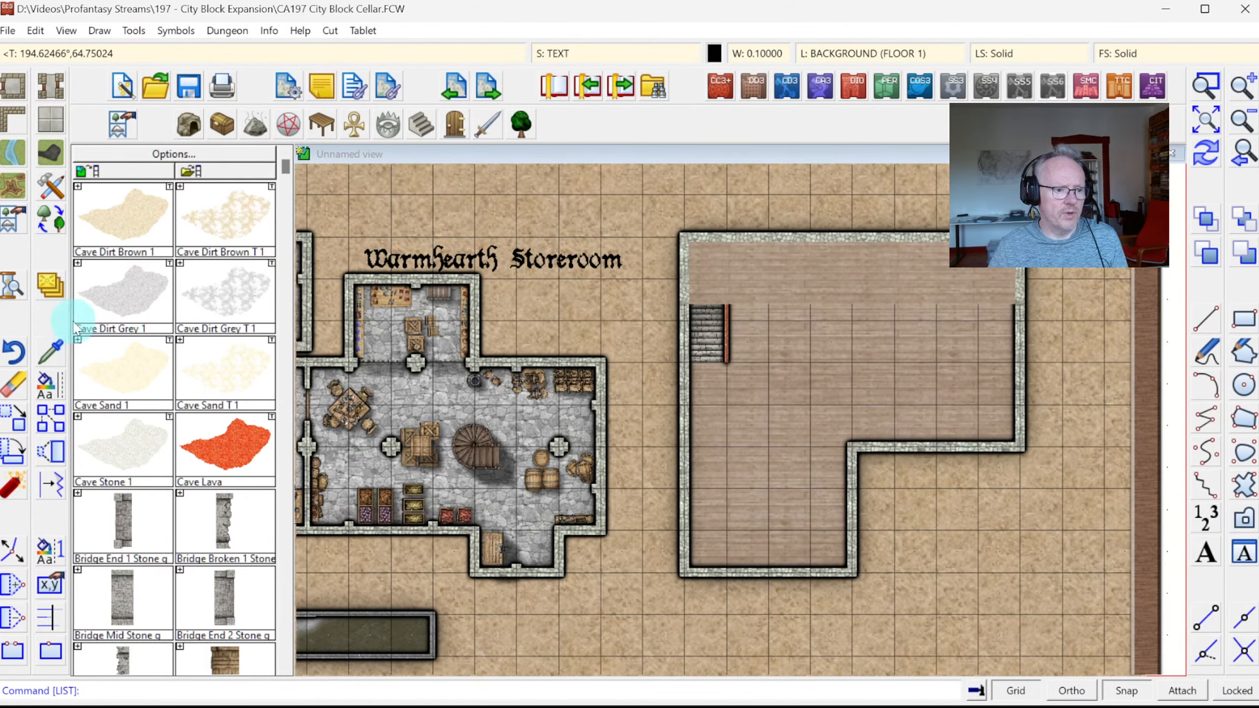
Change the new building's floor fill style to the grey stone paving used in the Warmhearth Storeroom
{"action": "right_click", "coordinate": [75, 380]}
{"action": "left_click", "coordinate": [103, 532]}
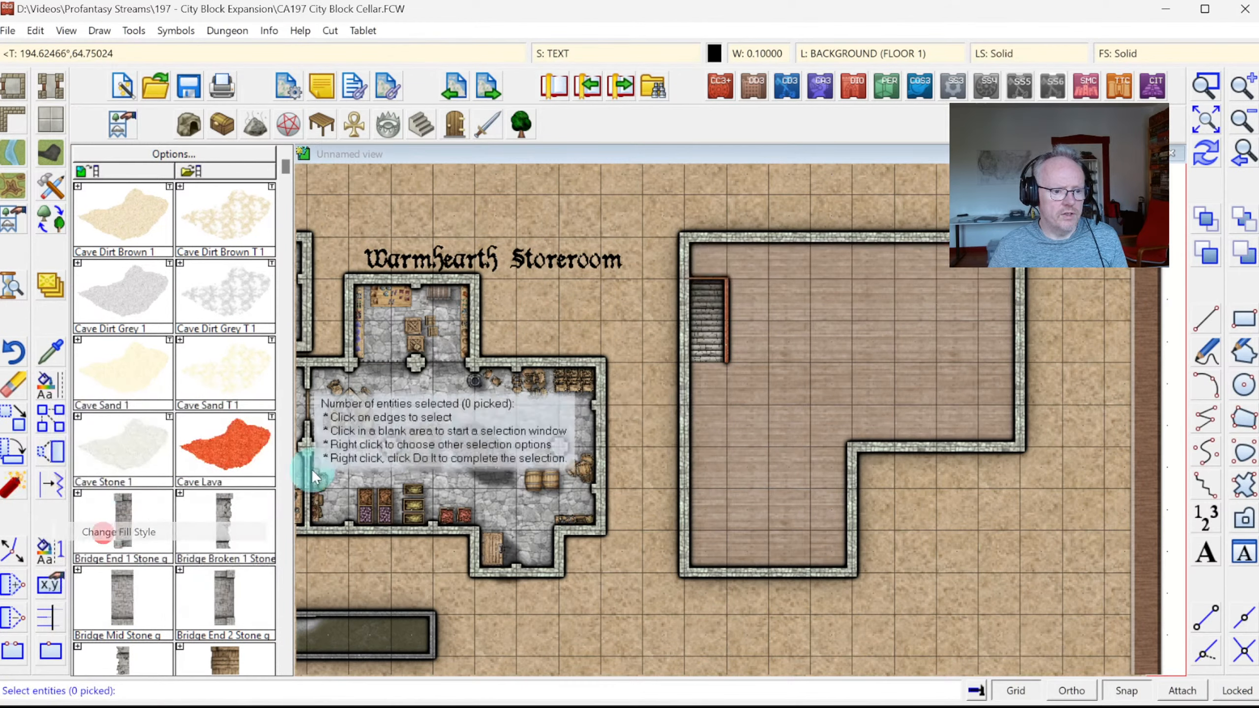
{"action": "left_click", "coordinate": [791, 237]}
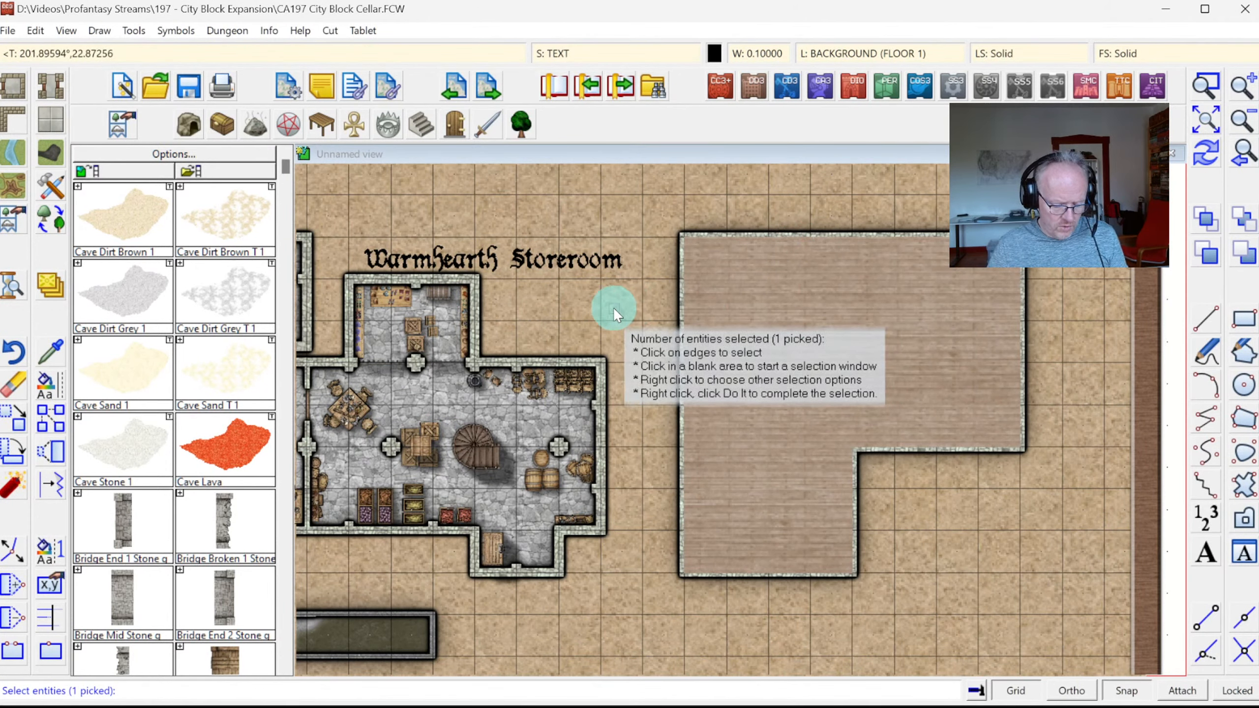
{"action": "key", "text": "Return"}
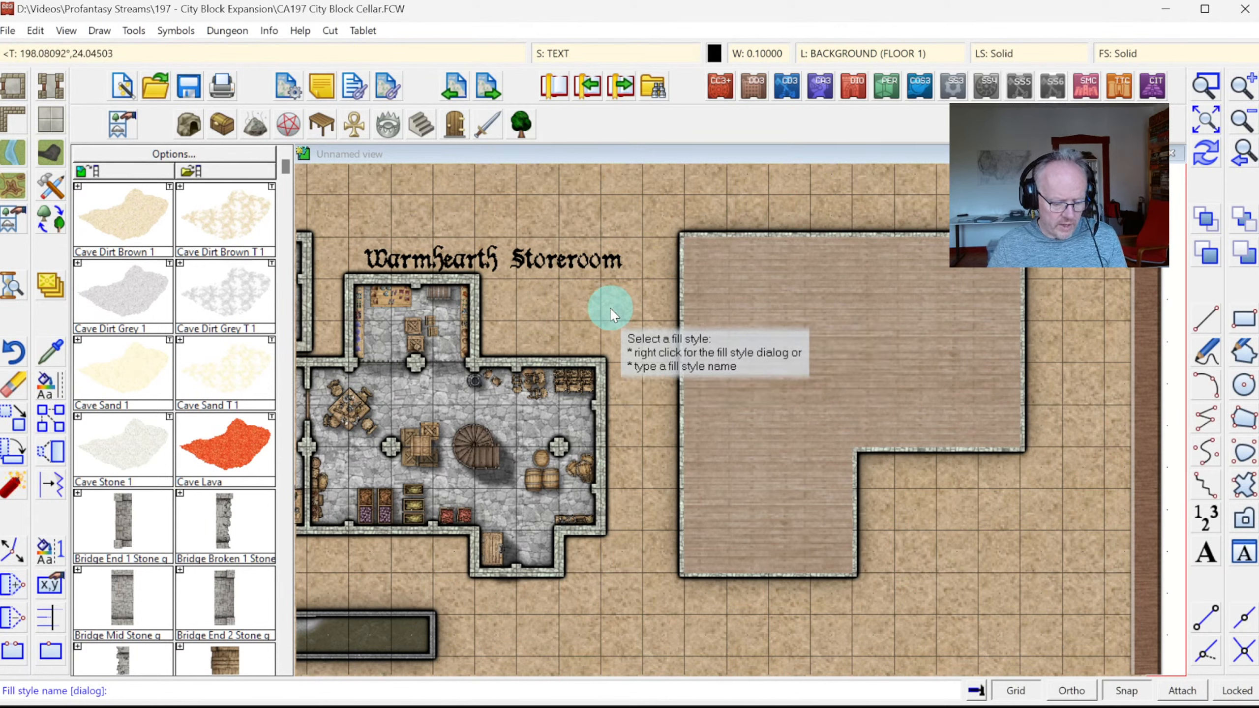
{"action": "left_click", "coordinate": [597, 506]}
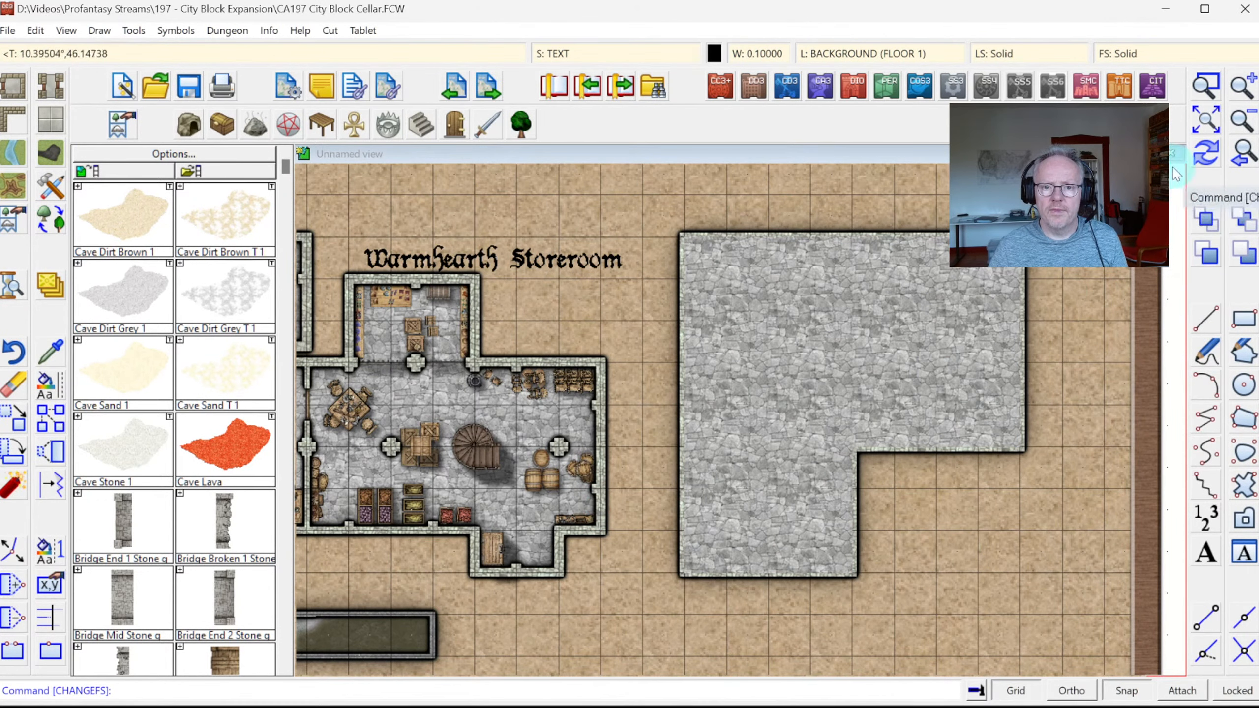
{"action": "left_click", "coordinate": [1016, 322]}
{"action": "left_click", "coordinate": [128, 530]}
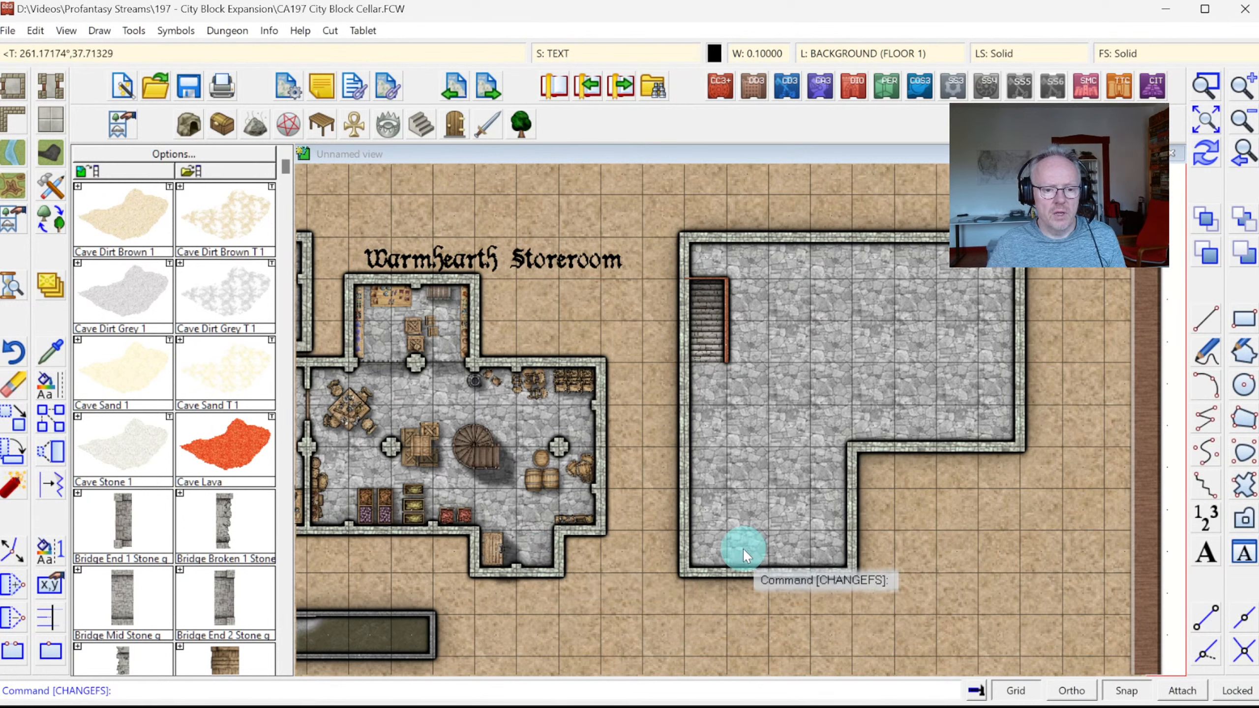
{"action": "left_click", "coordinate": [478, 519]}
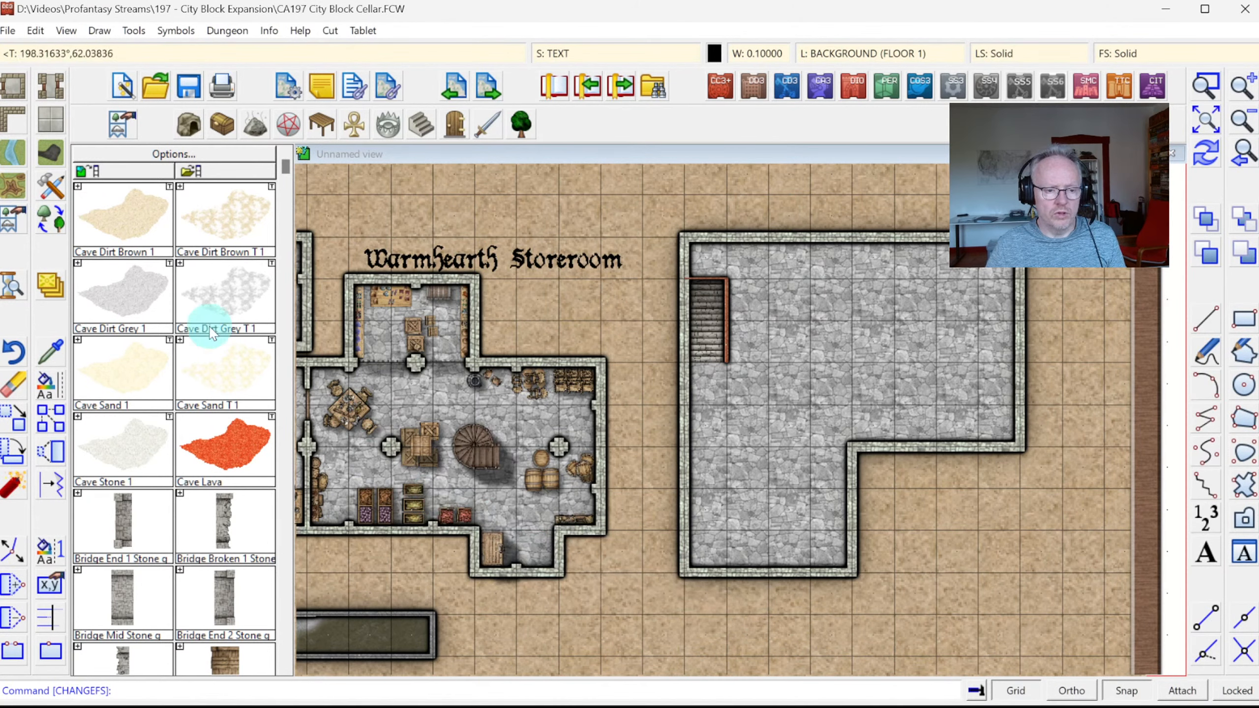
Try to reroute the new cellar floor's outline along its inner corner with the Room, Default Stone drawing tool, and undo the edit
{"action": "left_click", "coordinate": [18, 94]}
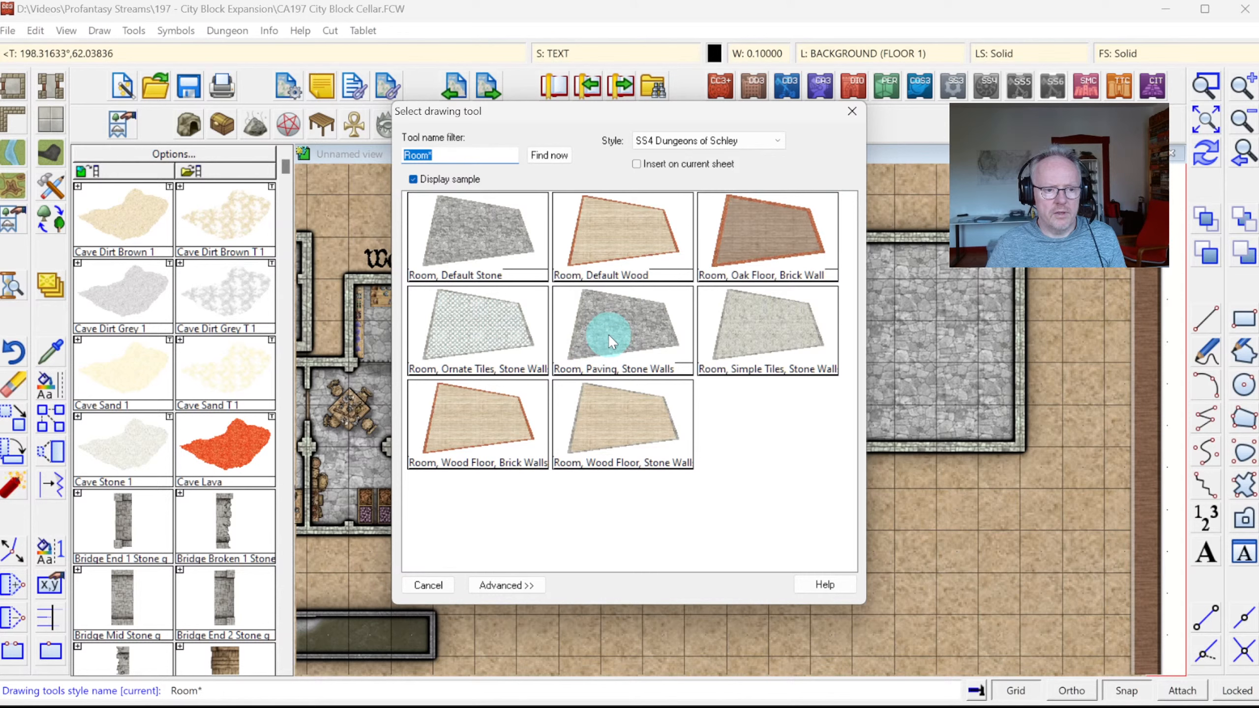
{"action": "left_click", "coordinate": [490, 257]}
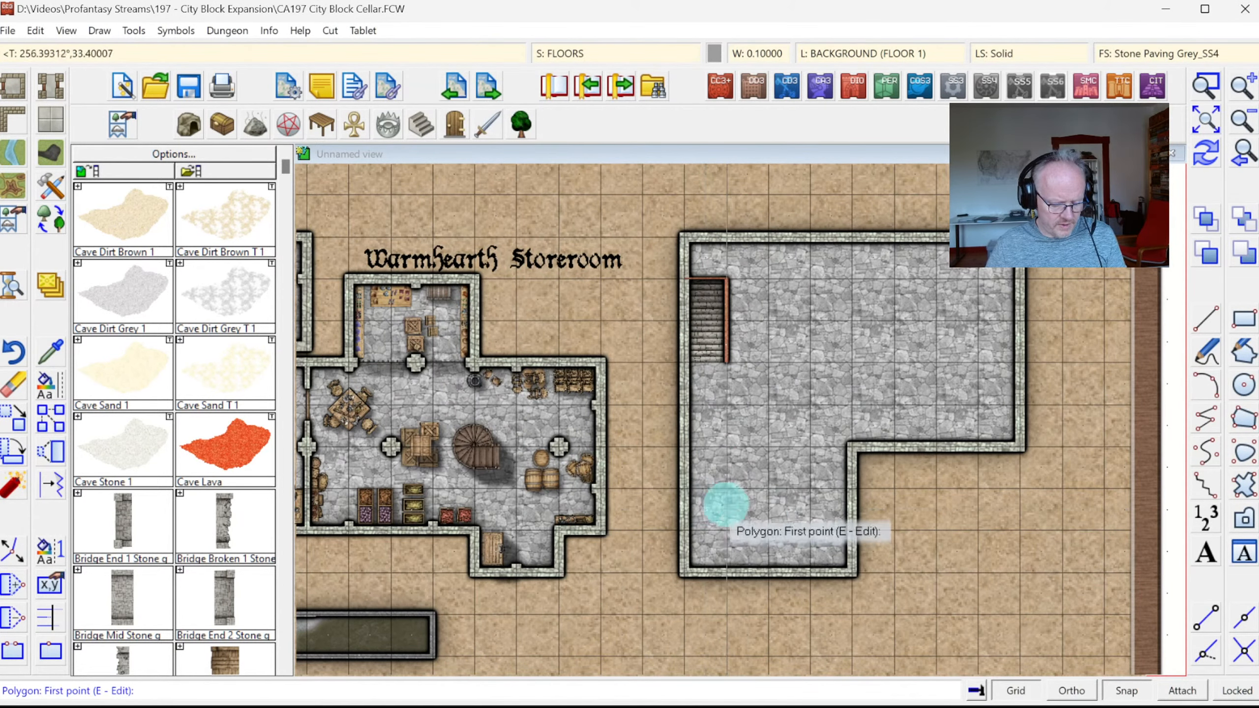
{"action": "left_click", "coordinate": [853, 449]}
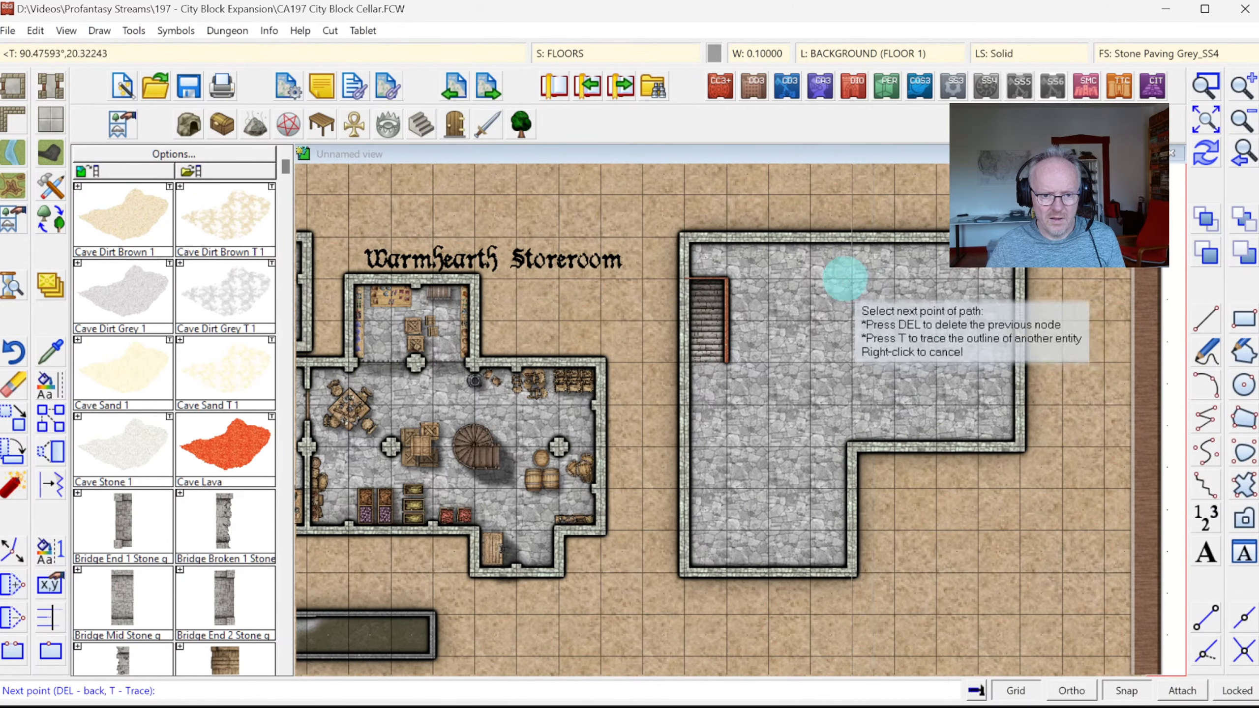
{"action": "left_click", "coordinate": [855, 238]}
{"action": "right_click", "coordinate": [854, 238]}
{"action": "left_click", "coordinate": [708, 239]}
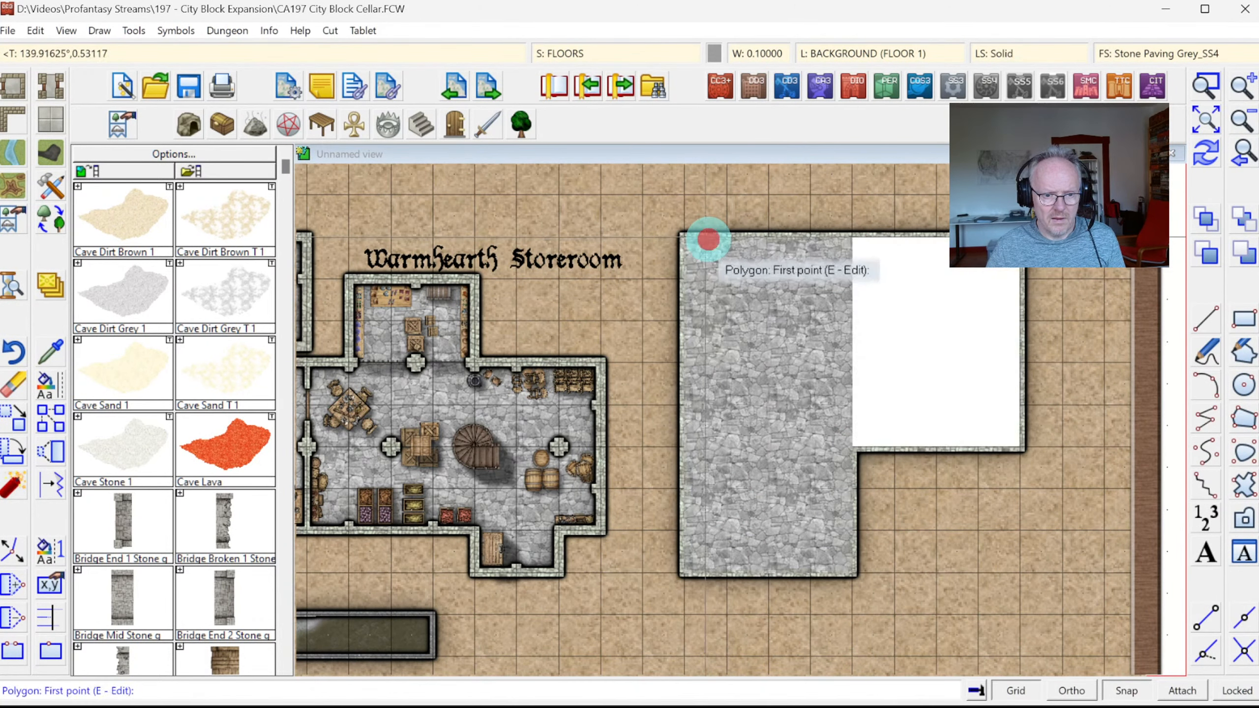
{"action": "left_click", "coordinate": [1209, 151]}
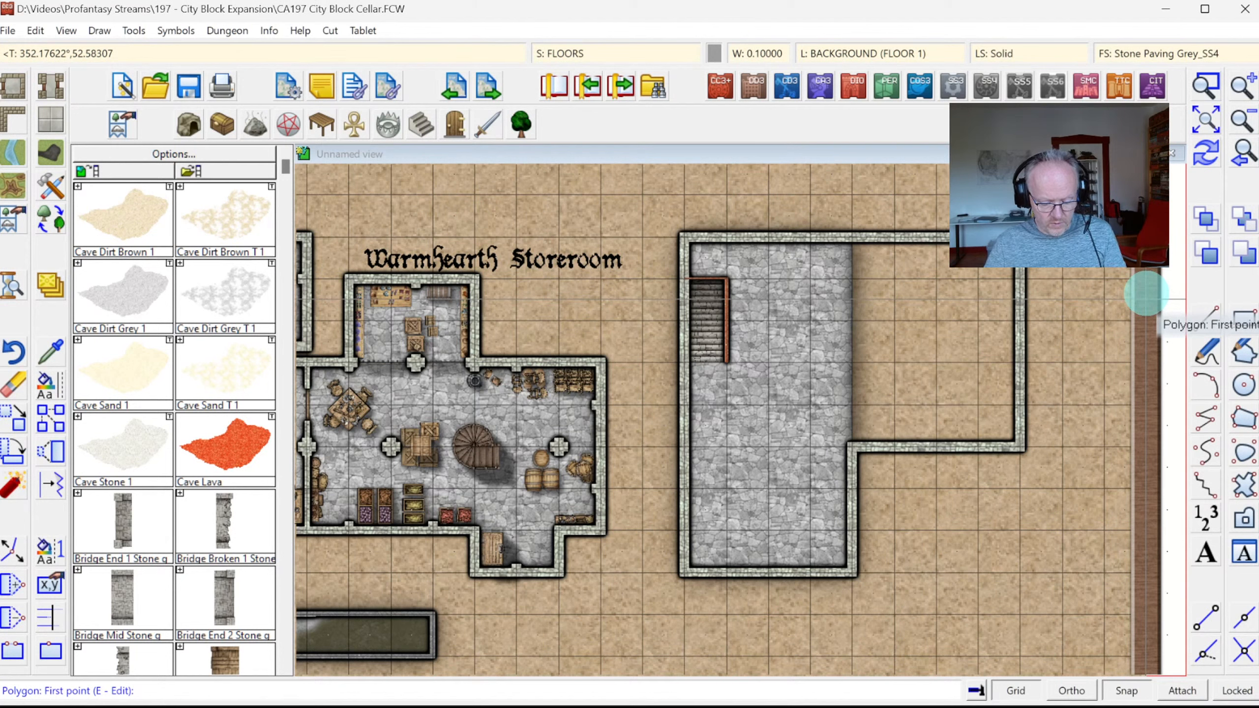
{"action": "key", "text": "ctrl+z"}
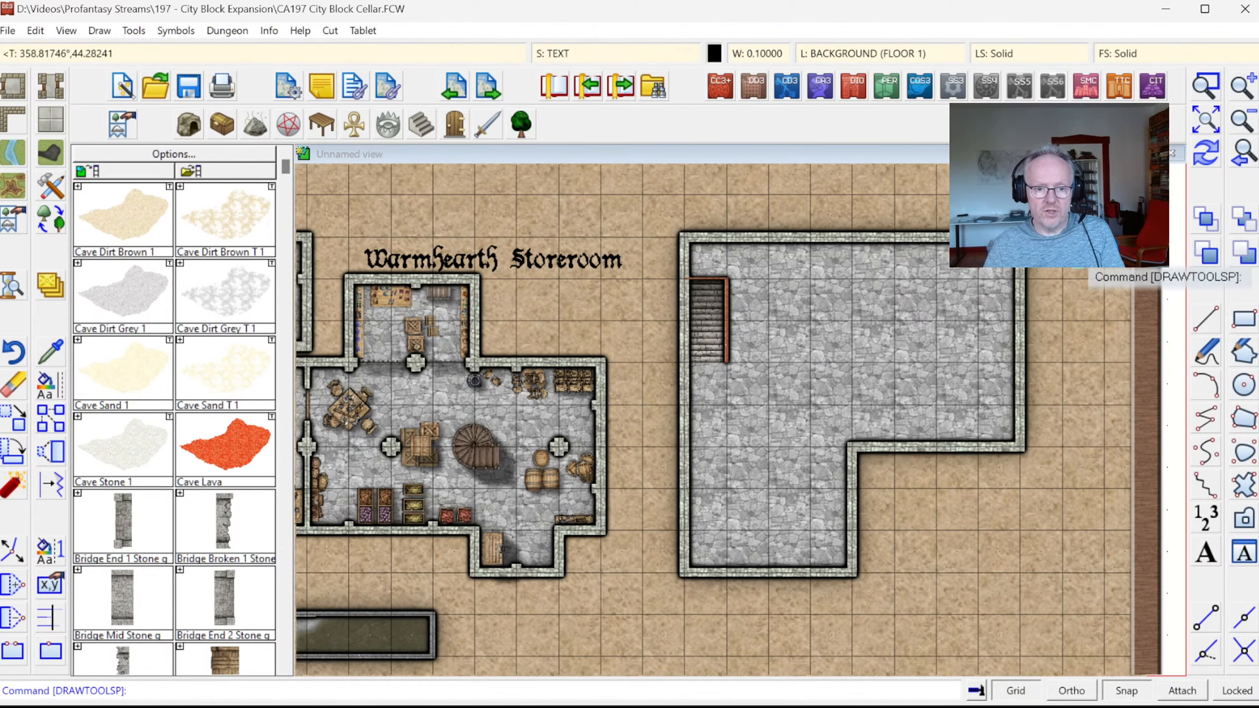
Freeze the HEX/SQUARE GRID layer
{"action": "left_click", "coordinate": [887, 54]}
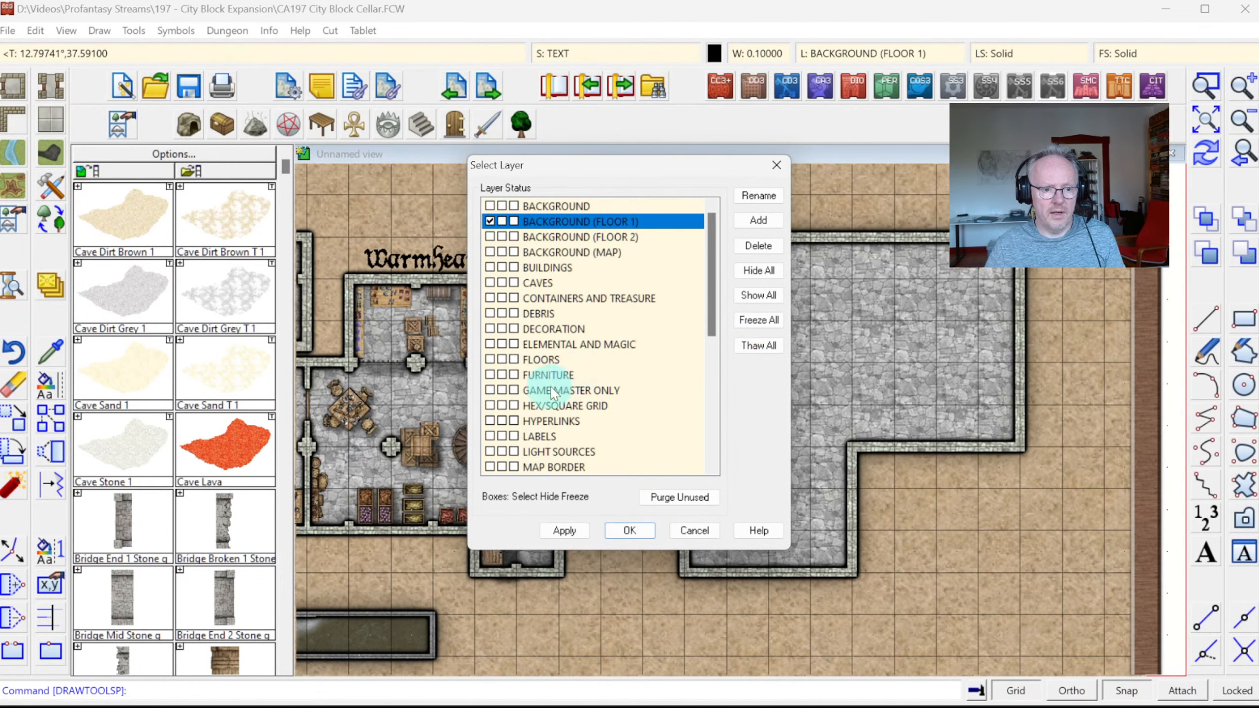
{"action": "left_click", "coordinate": [513, 405]}
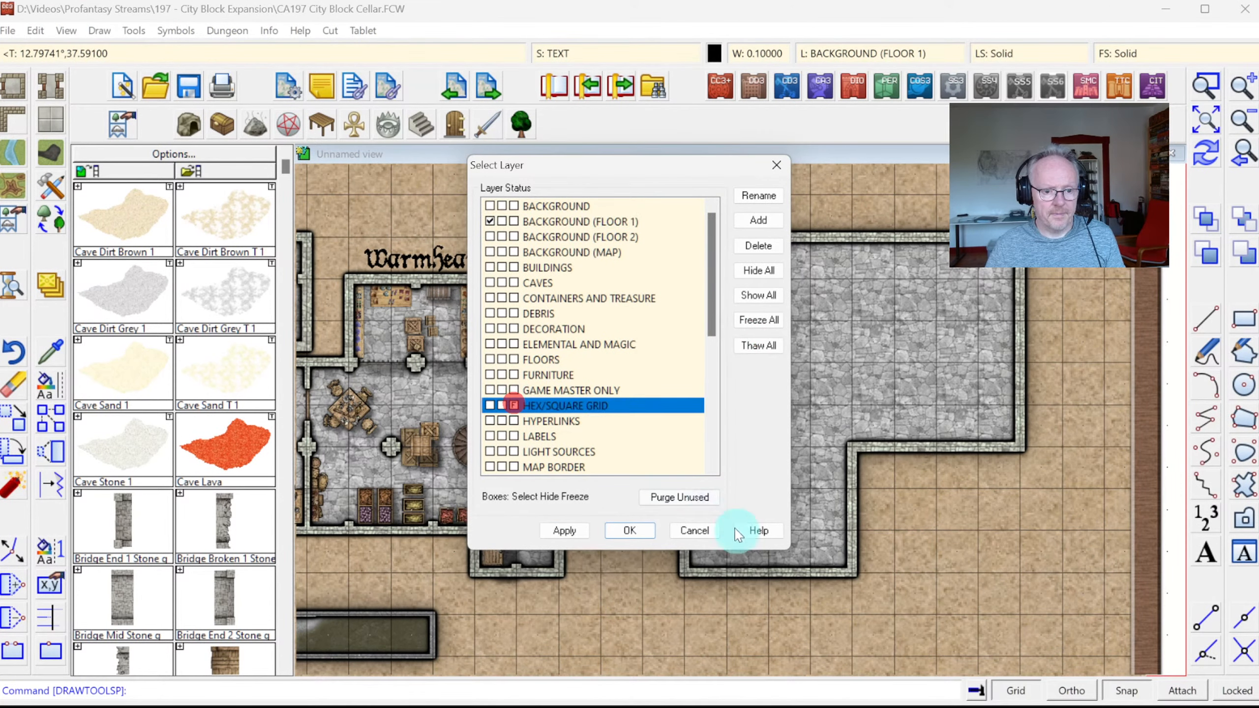
{"action": "left_click", "coordinate": [629, 530]}
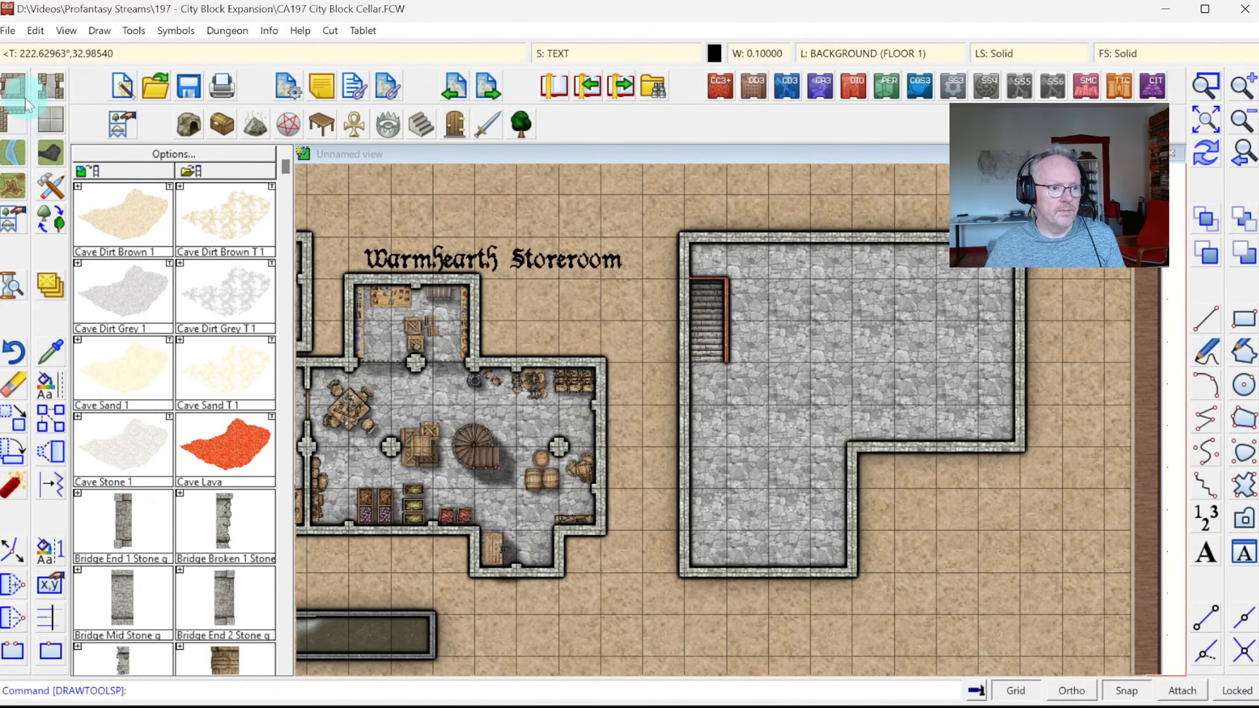
Try to reshape the L-shaped cellar by editing its outline with the Room, Default Stone drawing tool
{"action": "left_click", "coordinate": [12, 85]}
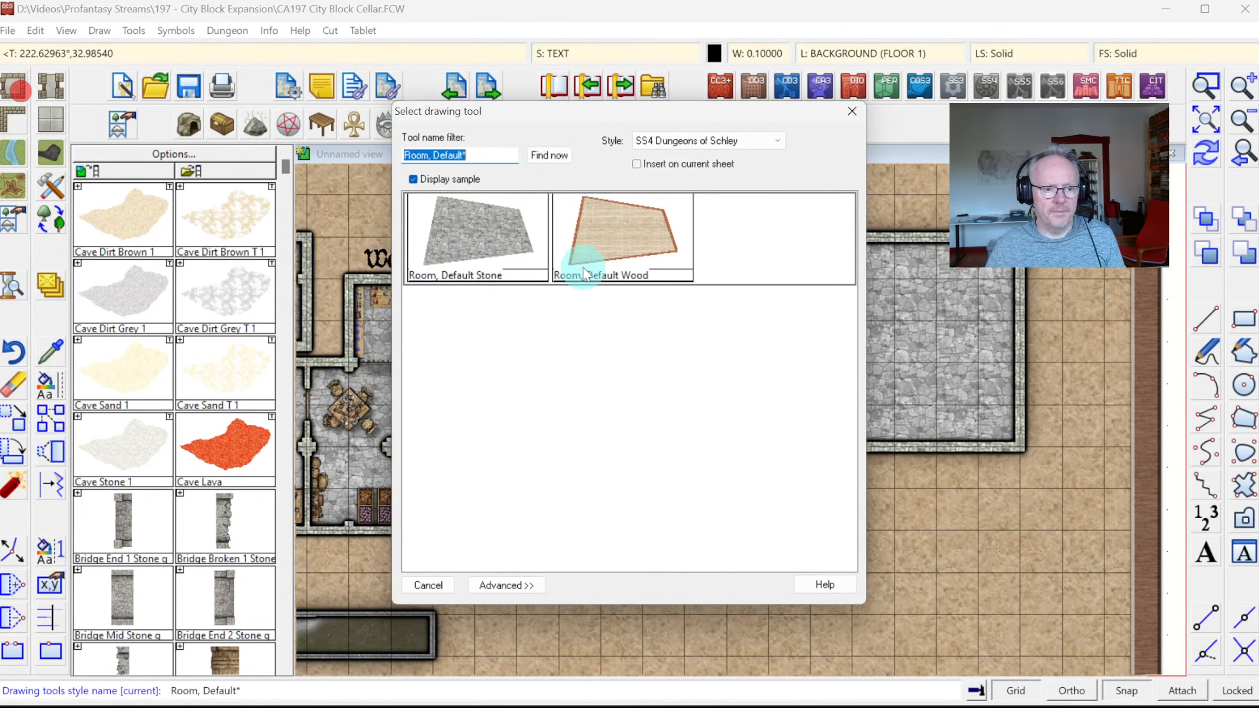
{"action": "left_click", "coordinate": [486, 250]}
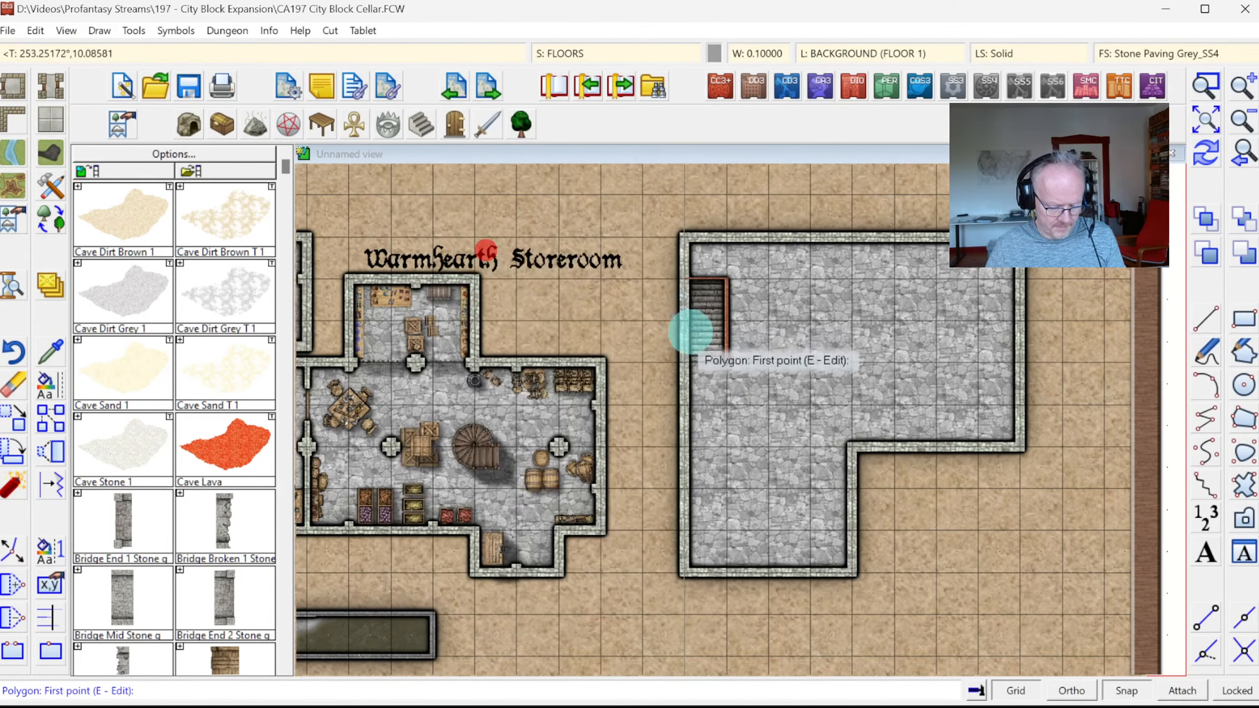
{"action": "key", "text": "e"}
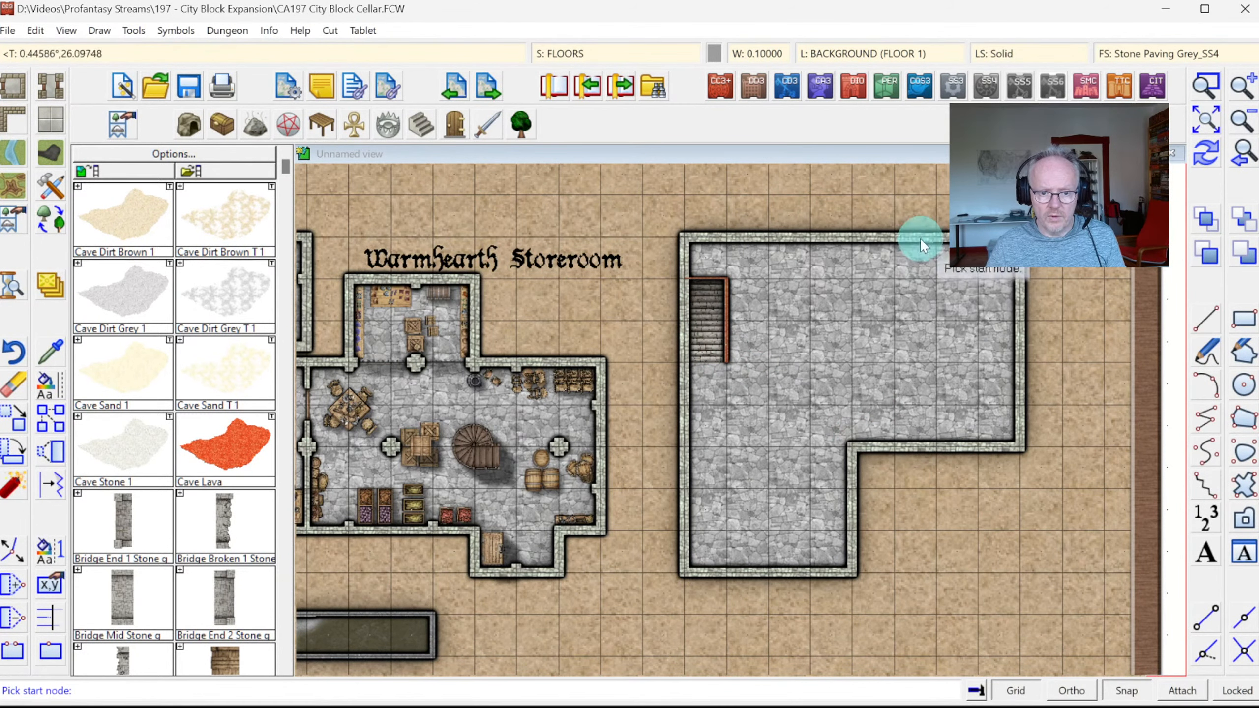
{"action": "left_click", "coordinate": [853, 450]}
{"action": "left_click", "coordinate": [857, 385]}
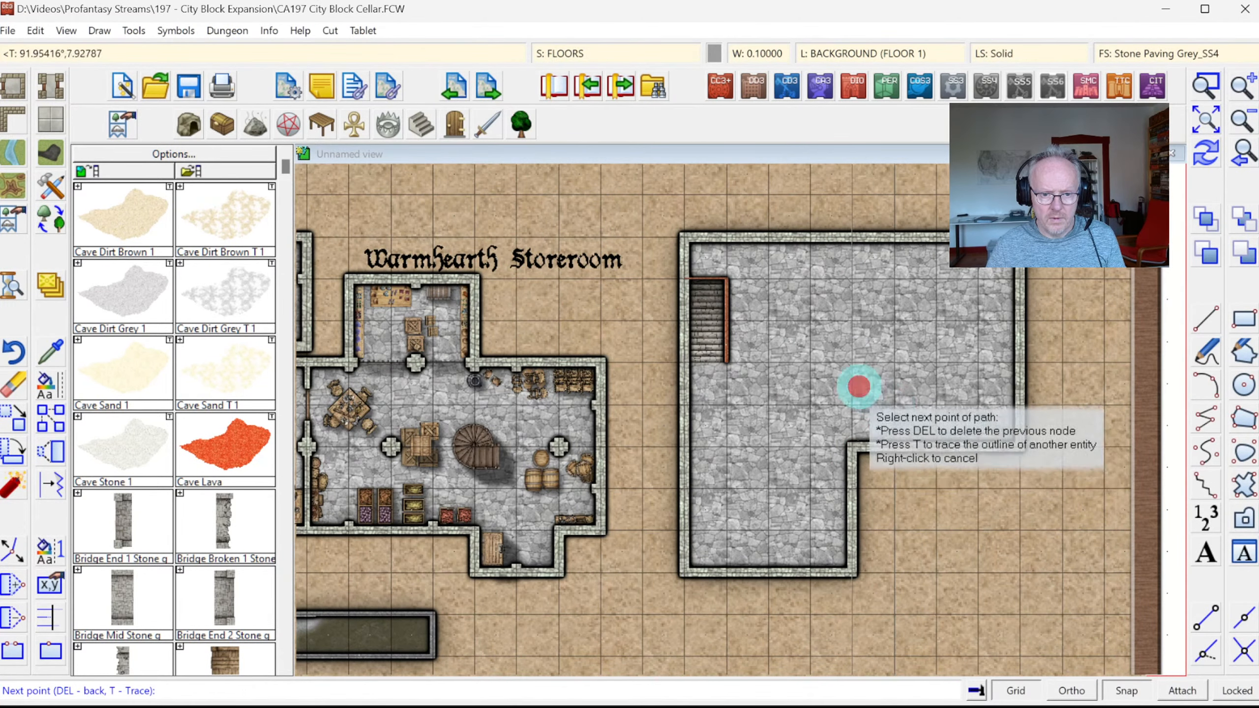
{"action": "left_click", "coordinate": [849, 231]}
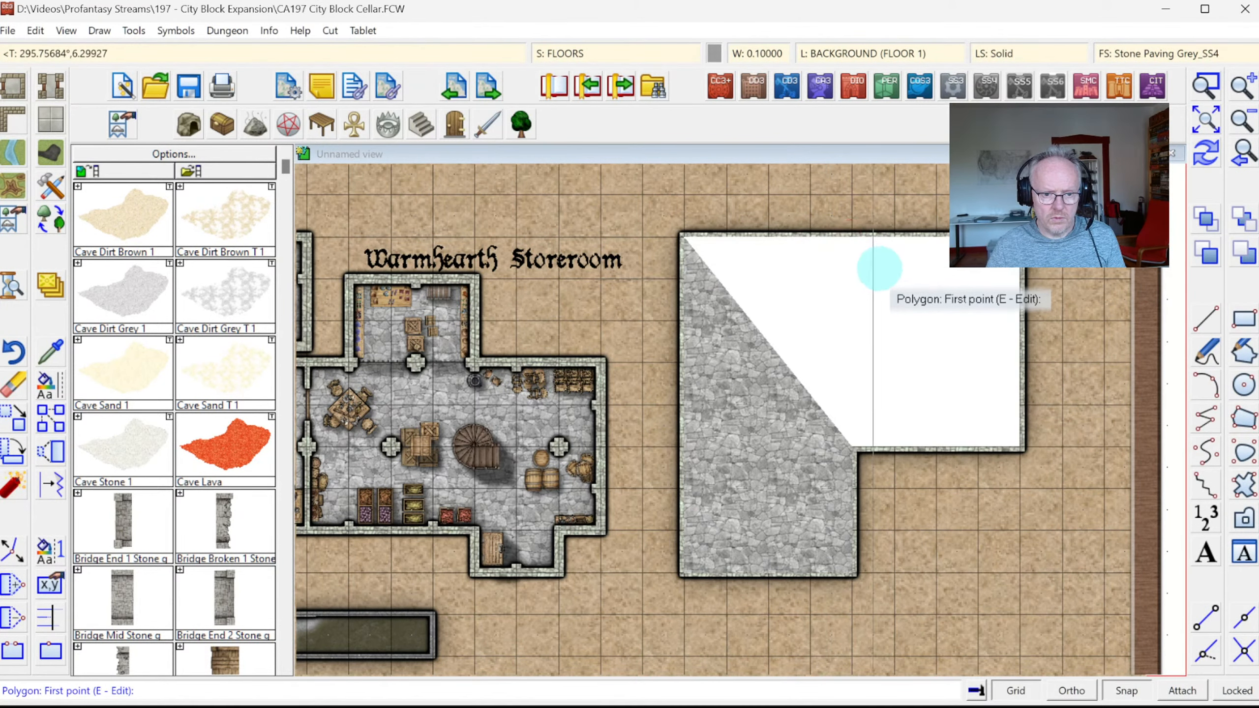
{"action": "right_click", "coordinate": [925, 303]}
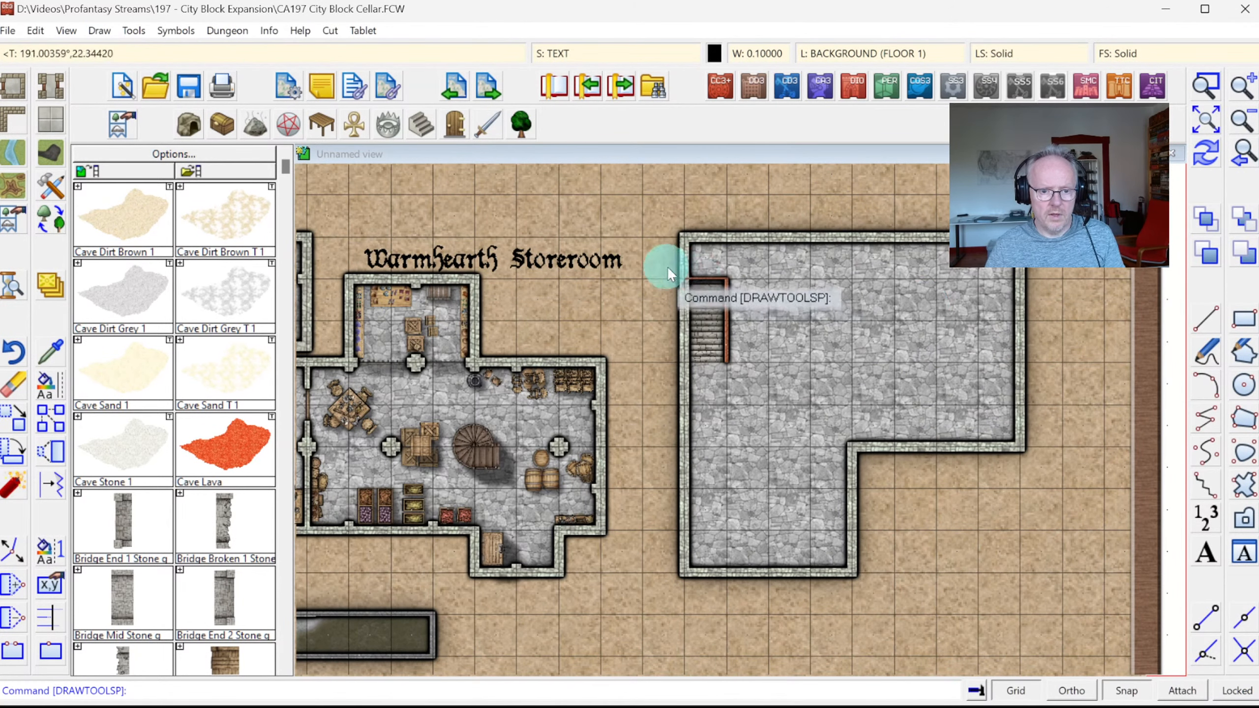
Create a new drawing tool named "Room, City Block Cellar" based on Room, Default Stone
{"action": "left_click", "coordinate": [51, 196]}
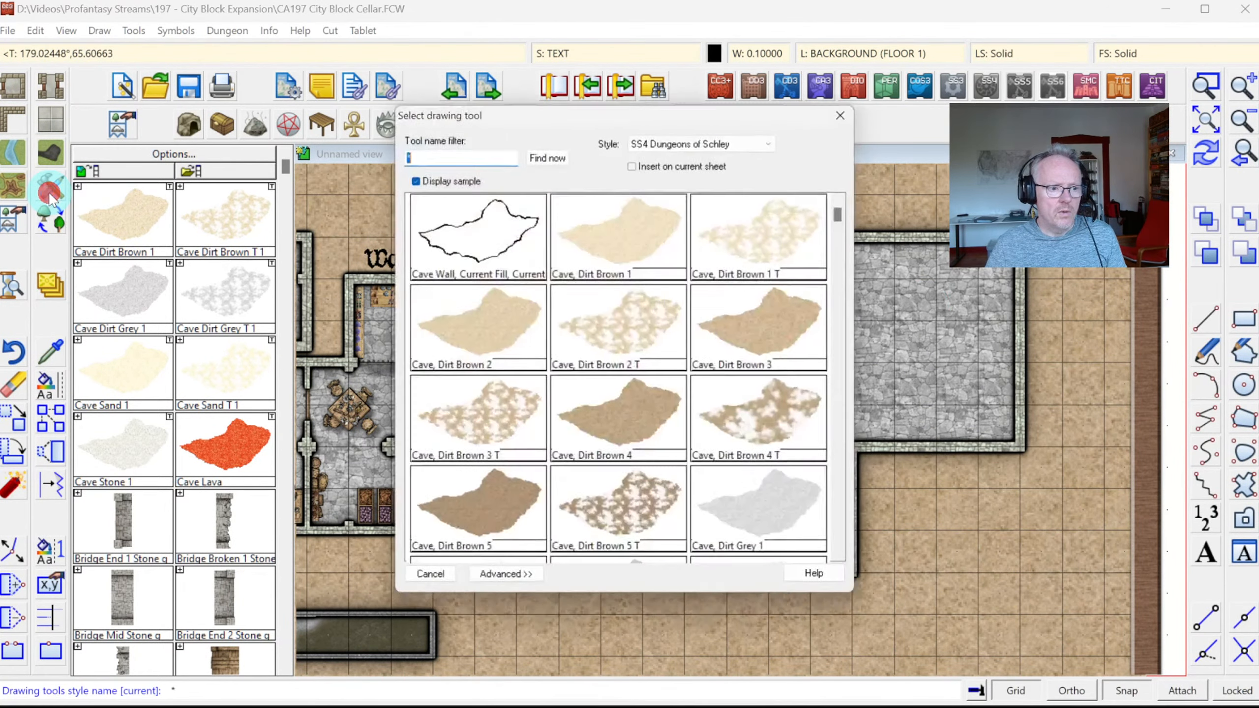
{"action": "key", "text": "Escape"}
{"action": "left_click", "coordinate": [15, 96]}
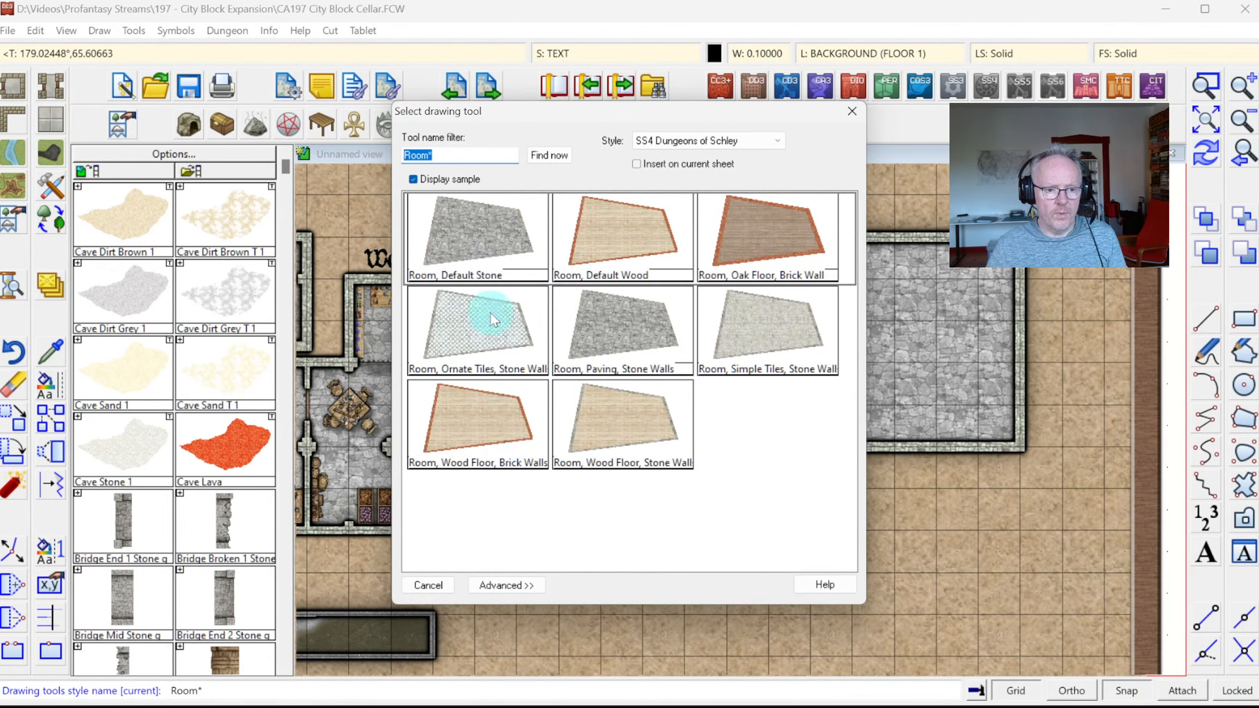
{"action": "left_click", "coordinate": [509, 587]}
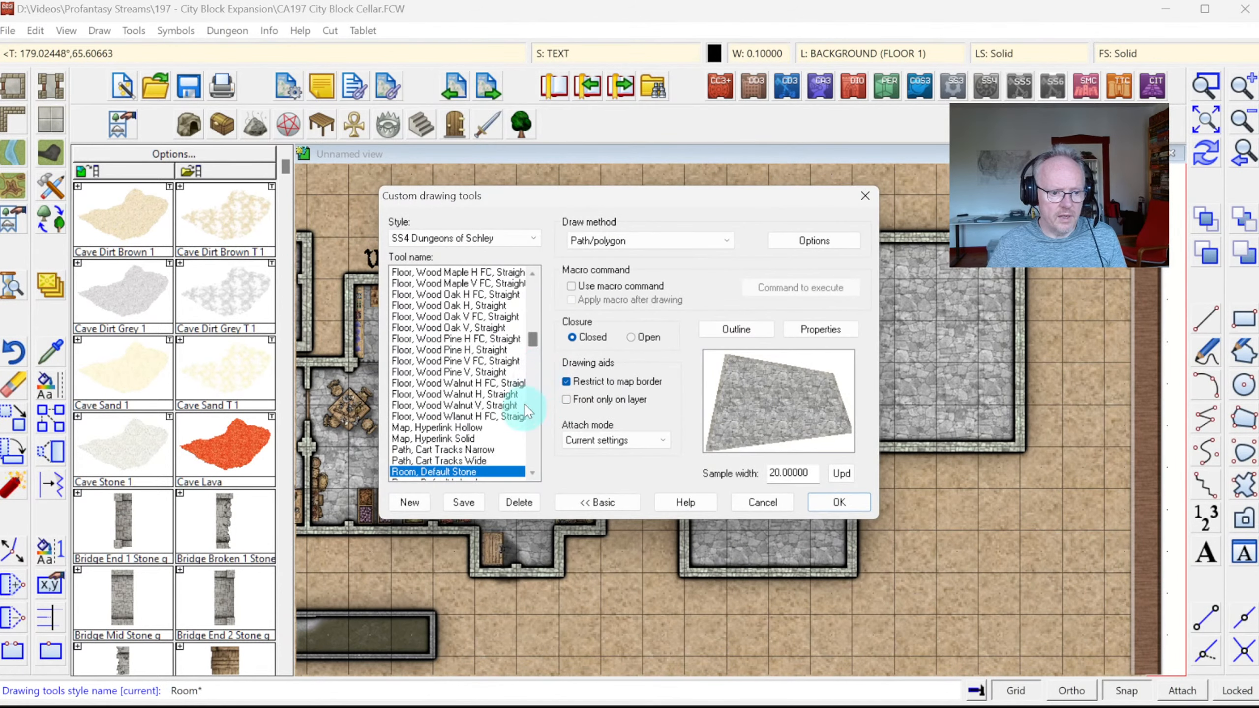
{"action": "left_click", "coordinate": [409, 502]}
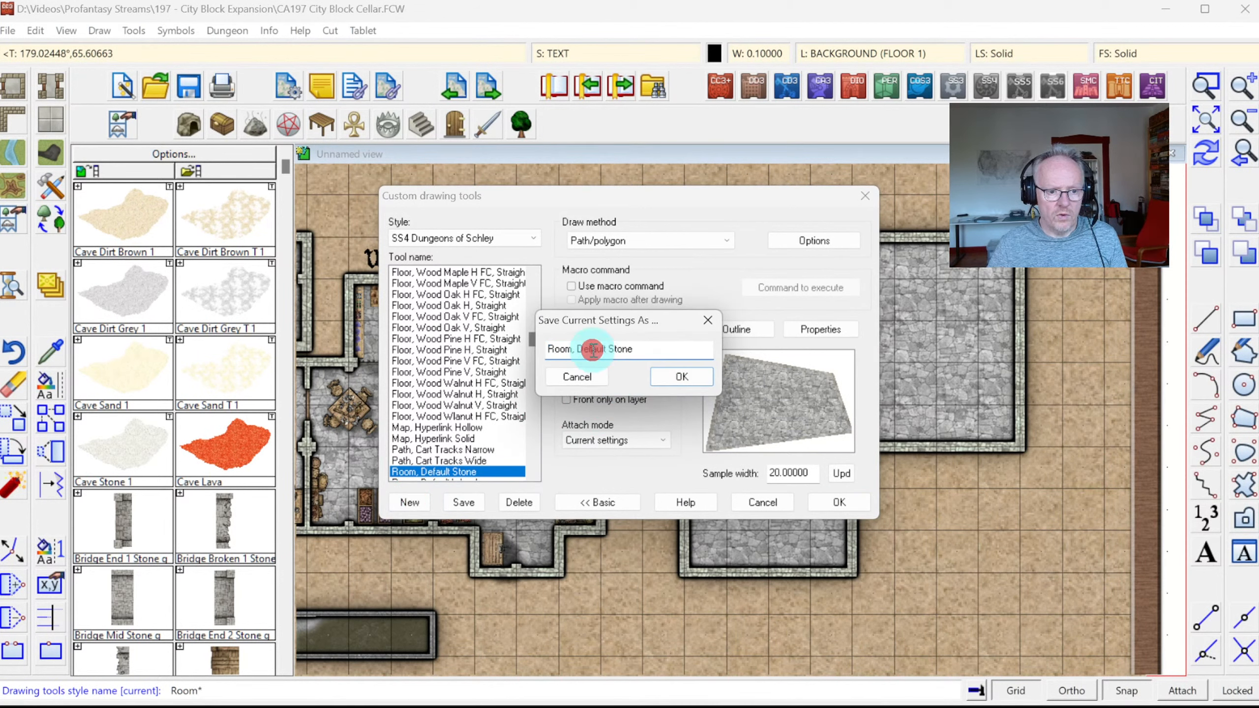
{"action": "type", "text": "Clea"}
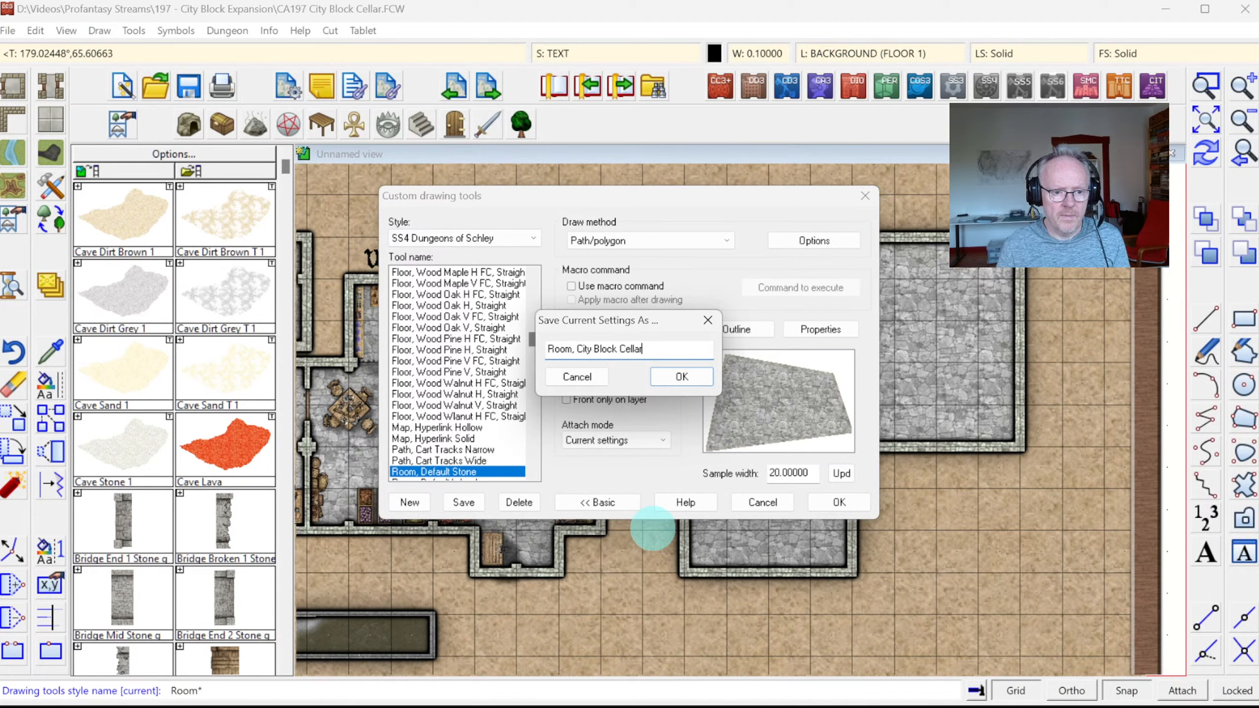
{"action": "key", "text": "Return"}
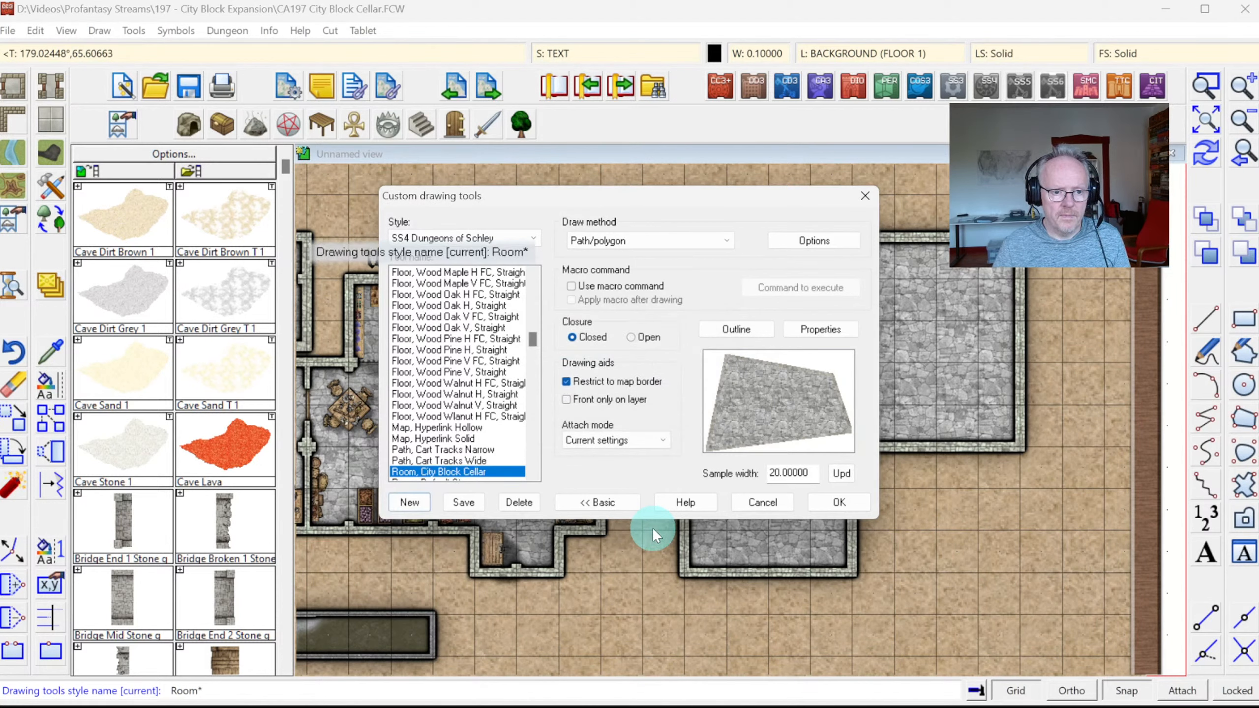
Edit the fixed outline width of the Room, City Block Cellar tool's walls and save the tool settings
{"action": "left_click", "coordinate": [742, 330]}
{"action": "left_click", "coordinate": [580, 399]}
{"action": "left_click", "coordinate": [584, 419]}
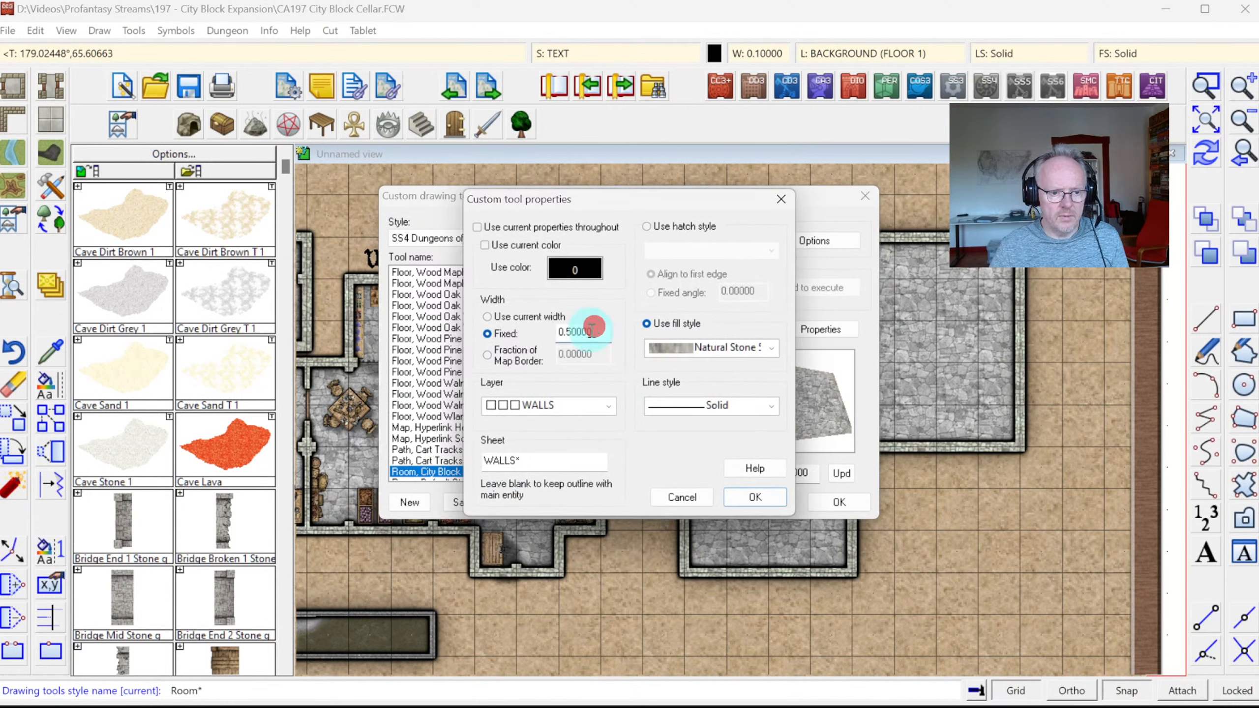
{"action": "double_click", "coordinate": [592, 329]}
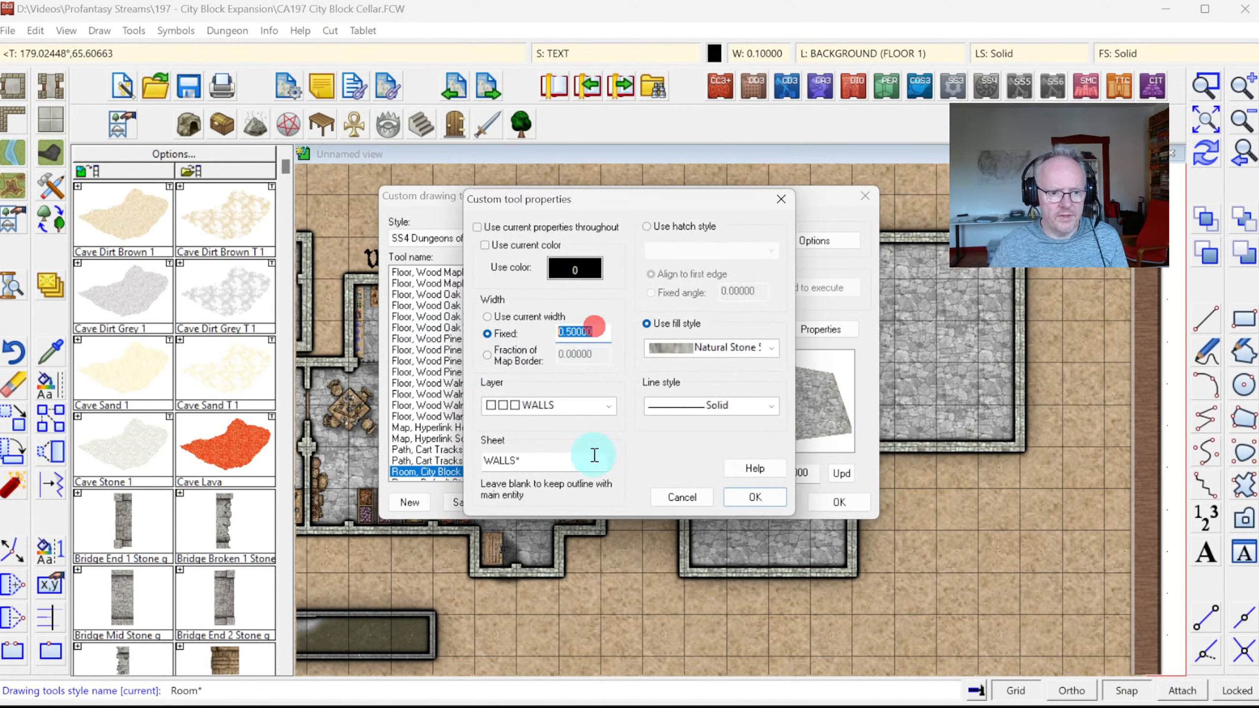
{"action": "left_click", "coordinate": [755, 498]}
{"action": "left_click", "coordinate": [673, 301]}
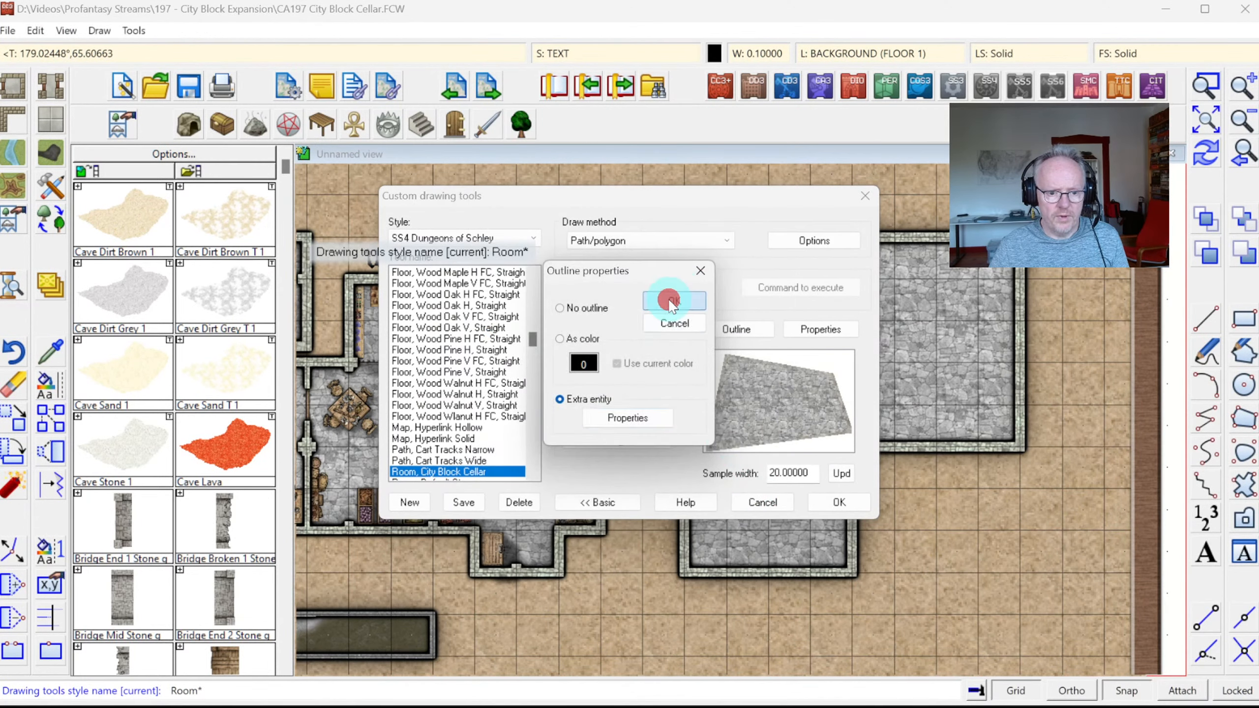
{"action": "left_click", "coordinate": [835, 500]}
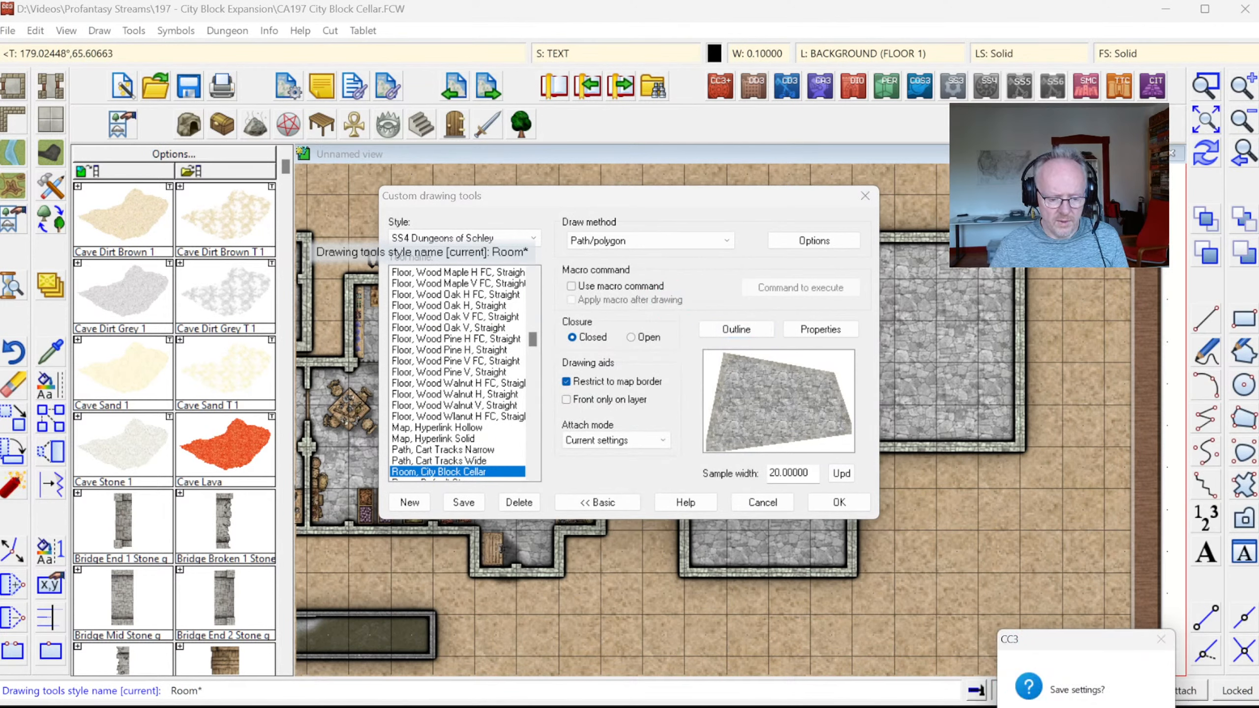
{"action": "key", "text": "Return"}
Reshape the L-shaped cellar's floor into a tall rectangle by rerouting its outline from the inner corner straight up to the north wall
{"action": "key", "text": "e"}
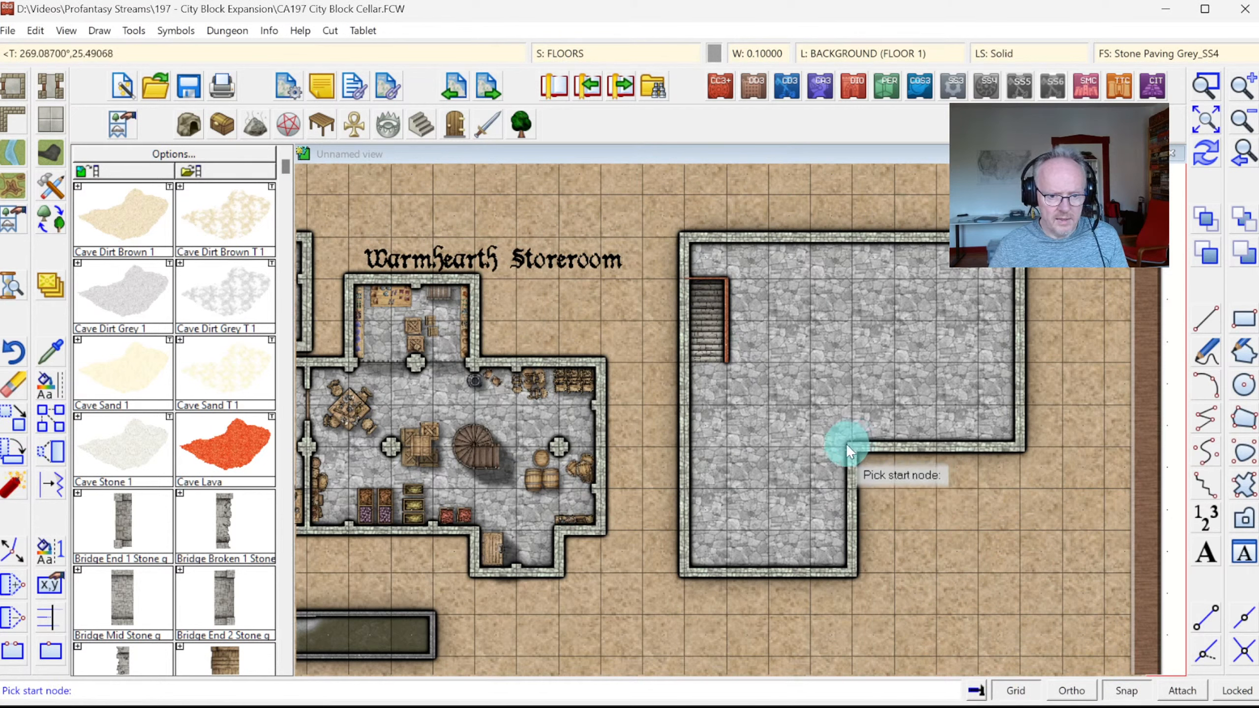
{"action": "left_click", "coordinate": [851, 450]}
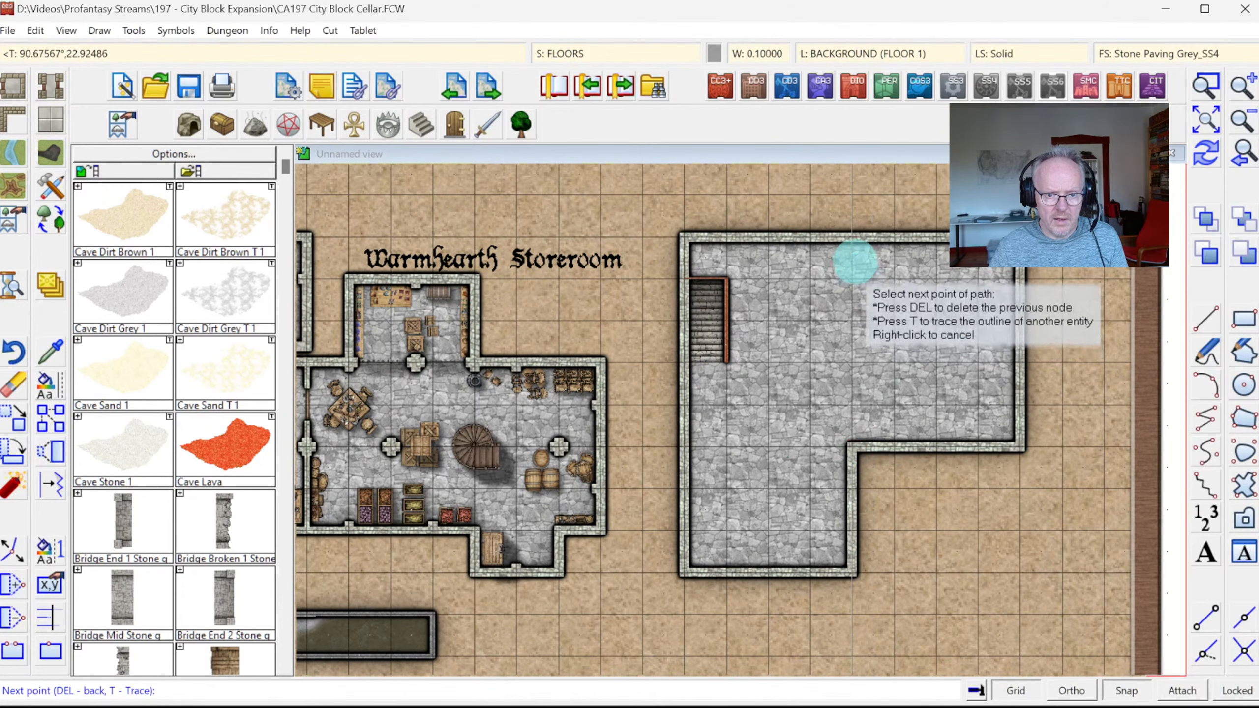
{"action": "left_click", "coordinate": [851, 236]}
{"action": "left_click", "coordinate": [694, 222]}
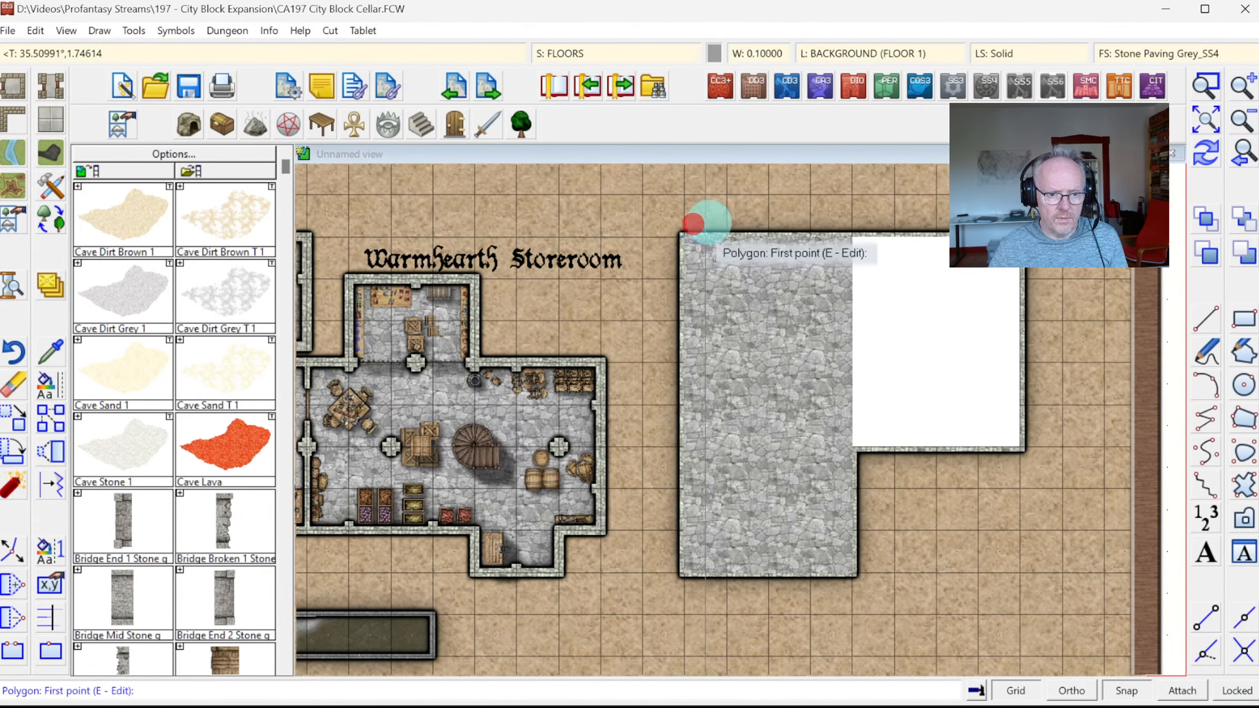
{"action": "left_click", "coordinate": [1204, 157]}
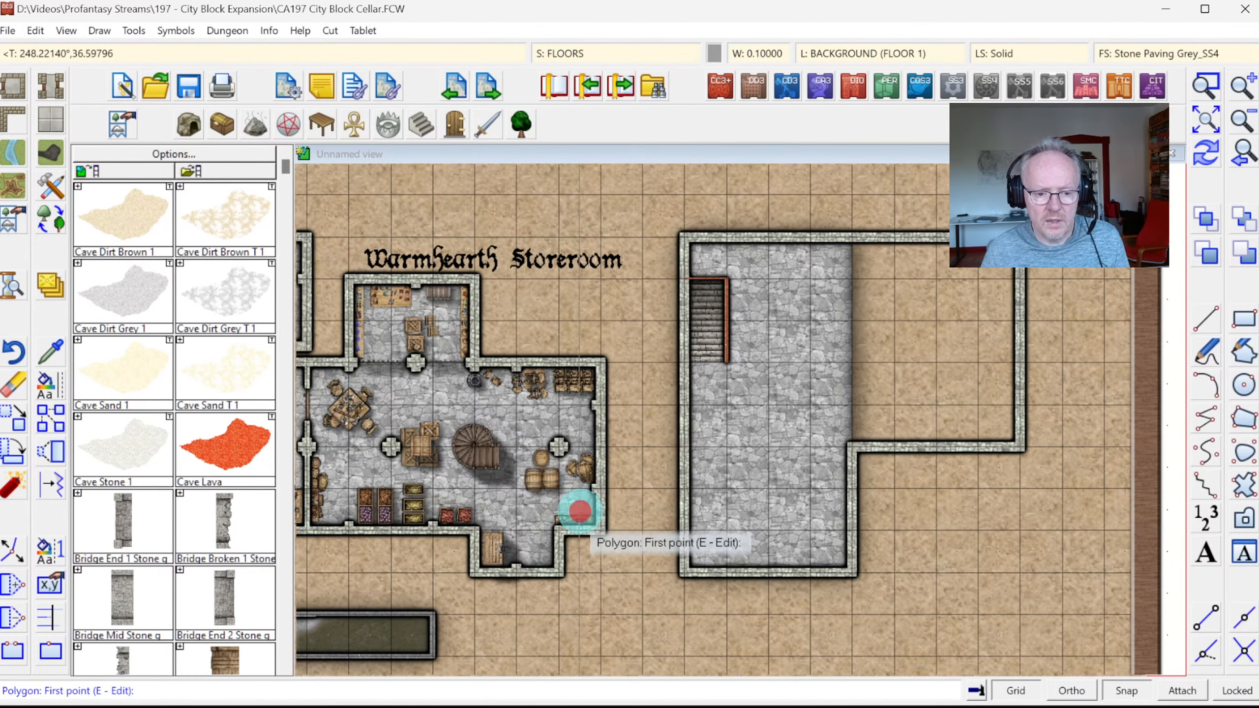
{"action": "key", "text": "Escape"}
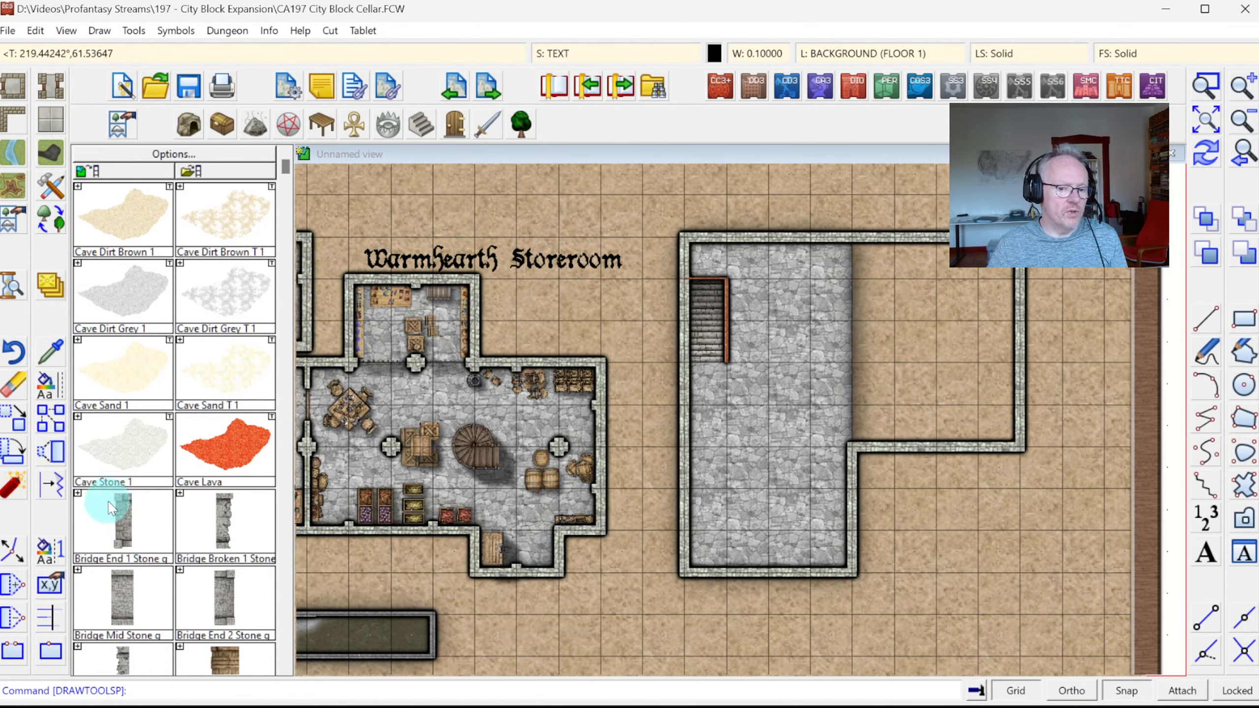
Delete the southeast node of the cellar wall's east wing and move the northeast node in to match the rectangular floor
{"action": "left_click", "coordinate": [12, 620]}
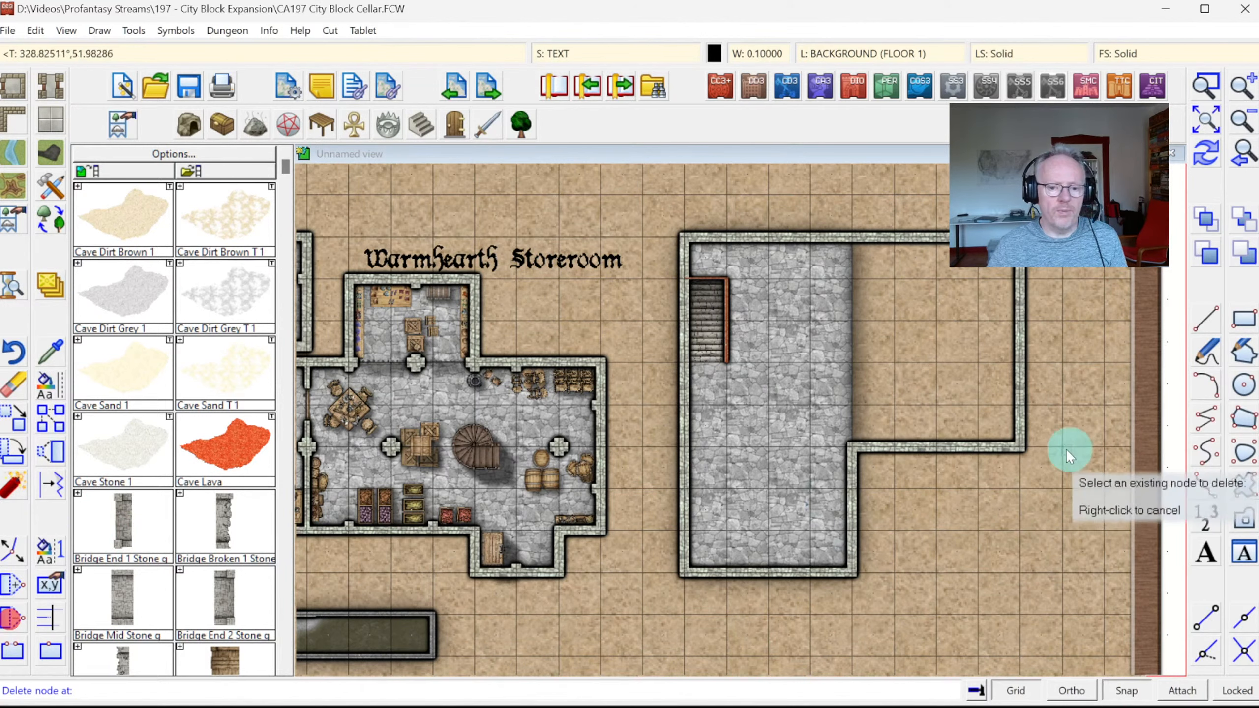
{"action": "left_click", "coordinate": [1015, 445]}
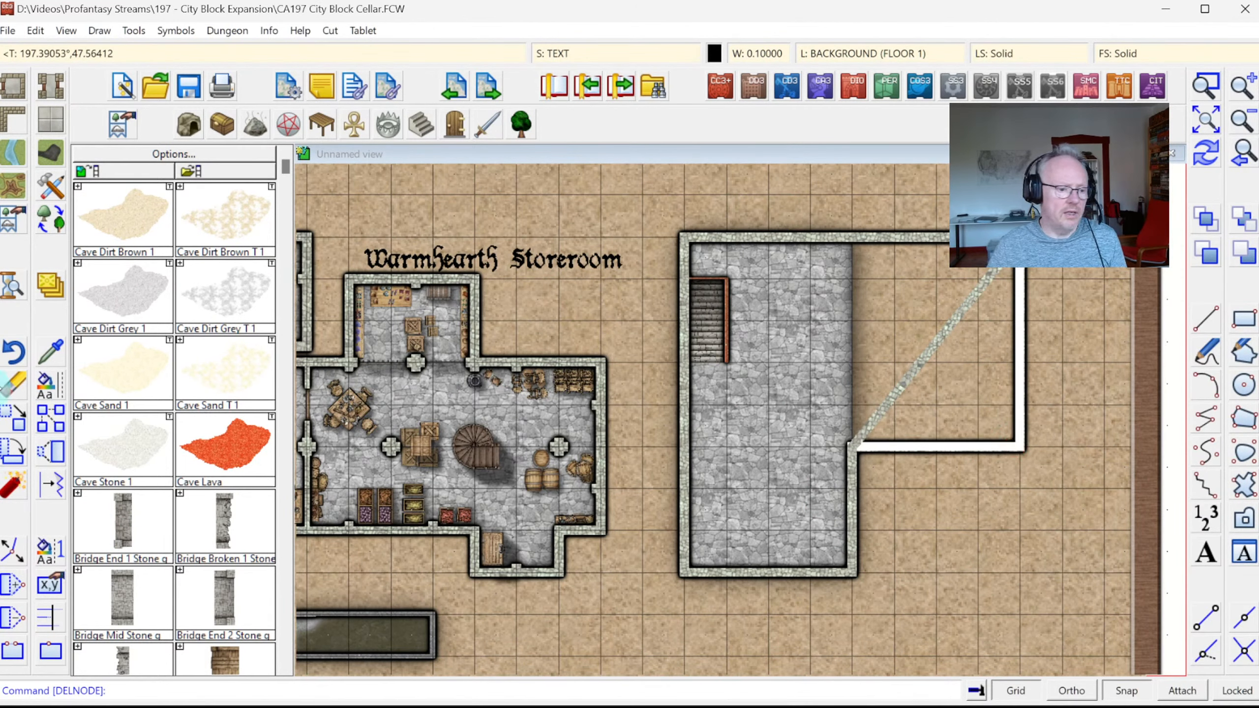
{"action": "left_click", "coordinate": [19, 555]}
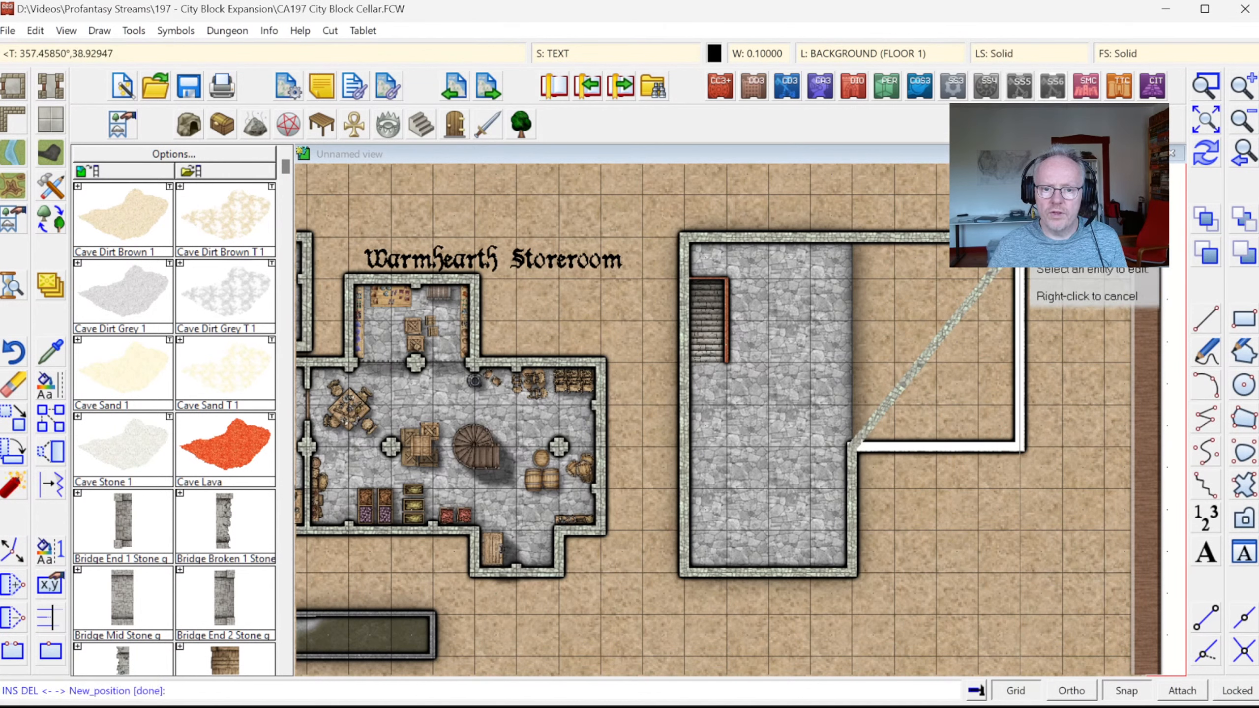
{"action": "left_click", "coordinate": [854, 237]}
{"action": "right_click", "coordinate": [855, 238]}
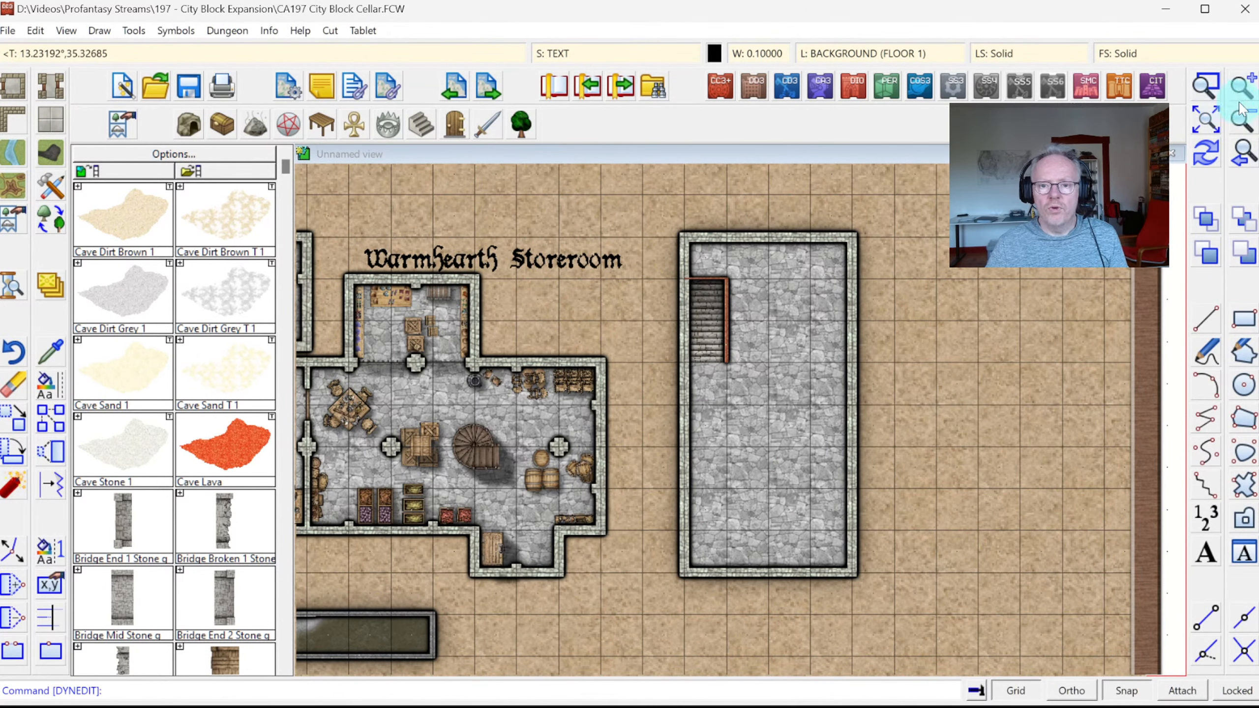
Draw an L-shaped passage with the Room, Default Stone tool from the east room's south wall down and west toward the existing corridor
{"action": "left_click", "coordinate": [1206, 88]}
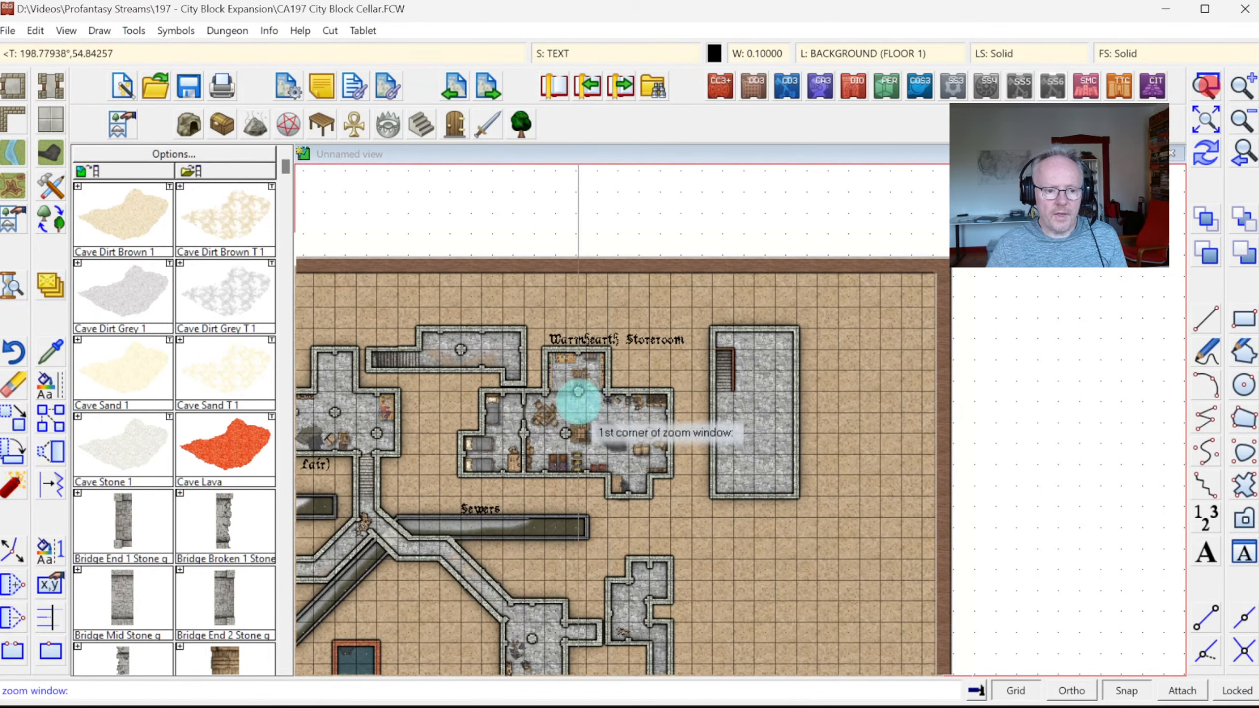
{"action": "left_click", "coordinate": [601, 445]}
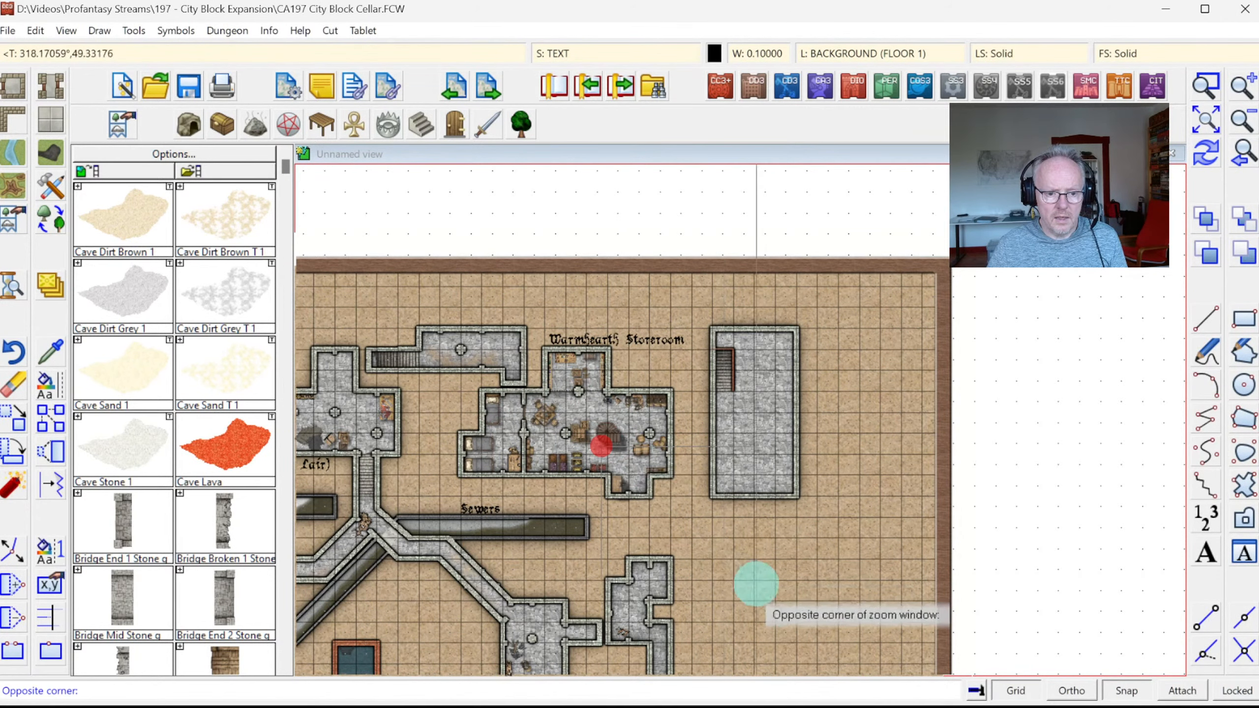
{"action": "left_click", "coordinate": [826, 635]}
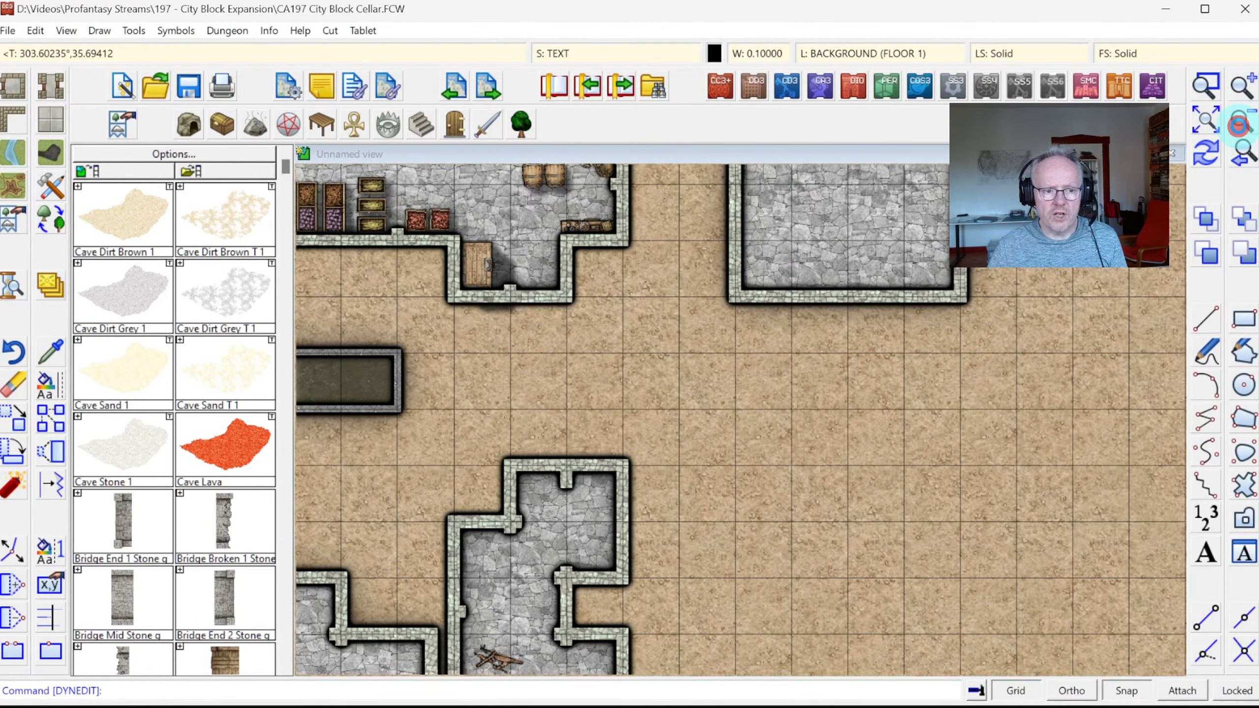
{"action": "left_click", "coordinate": [1239, 127]}
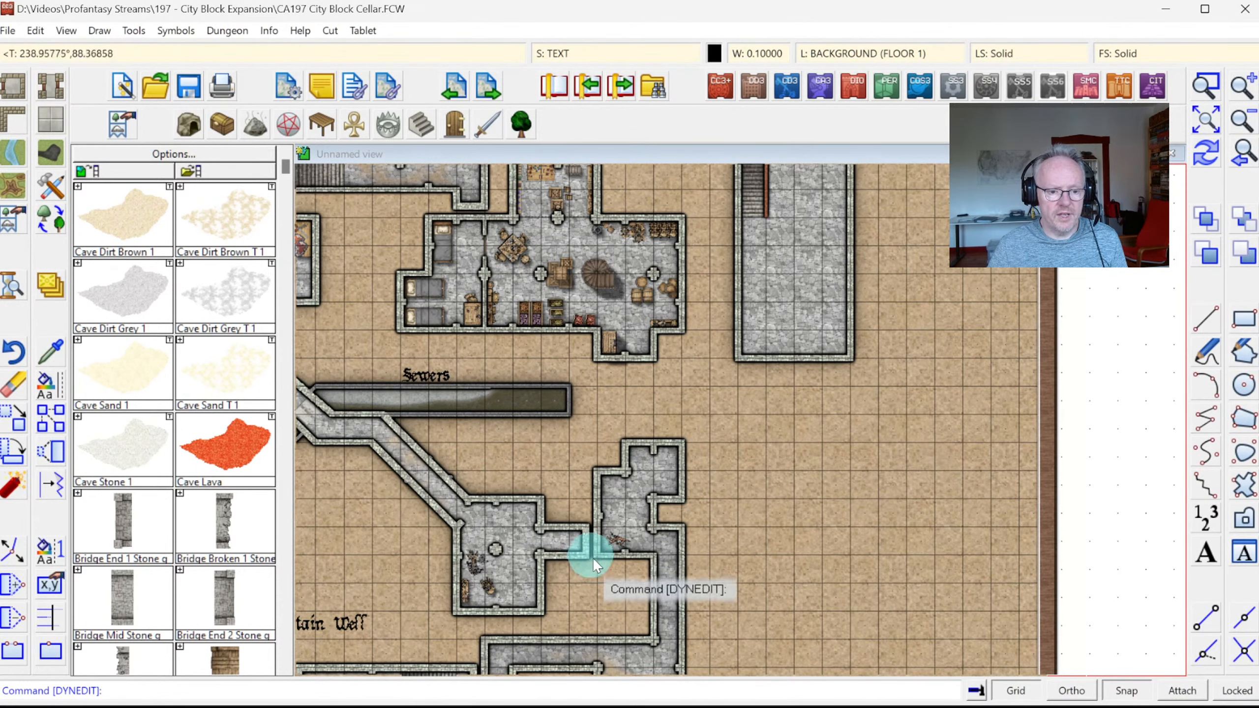
{"action": "left_click", "coordinate": [122, 125]}
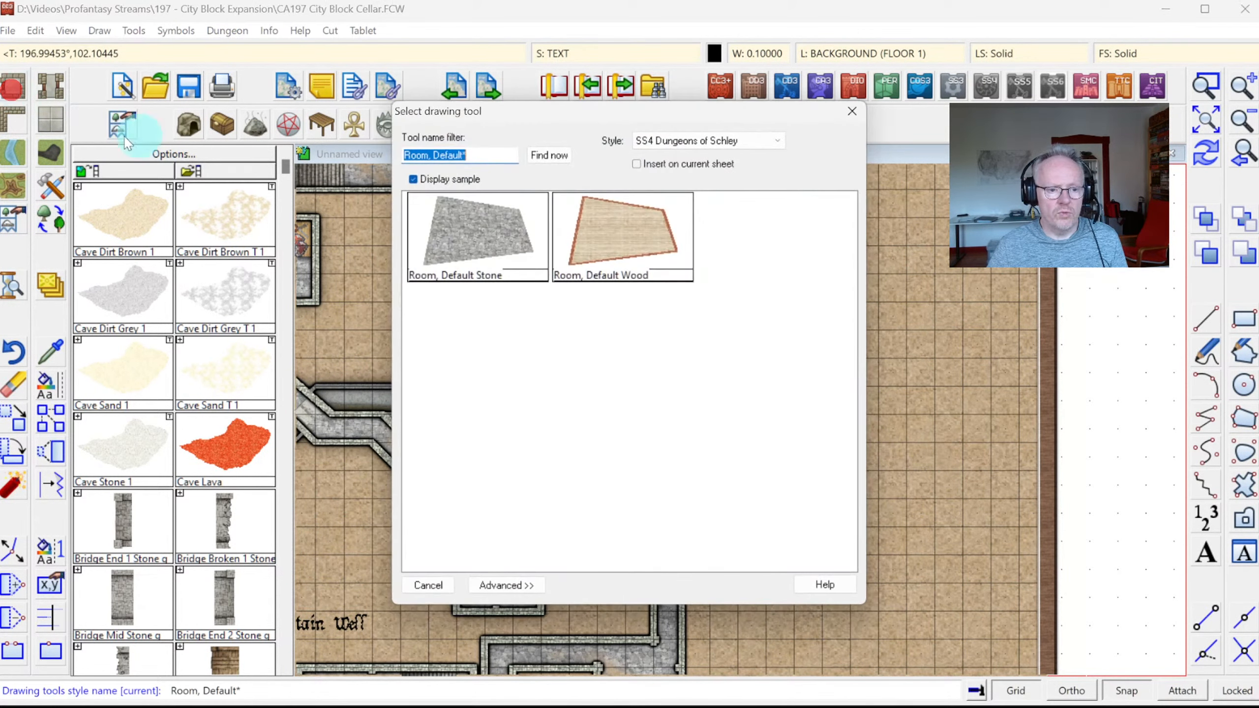
{"action": "left_click", "coordinate": [453, 242]}
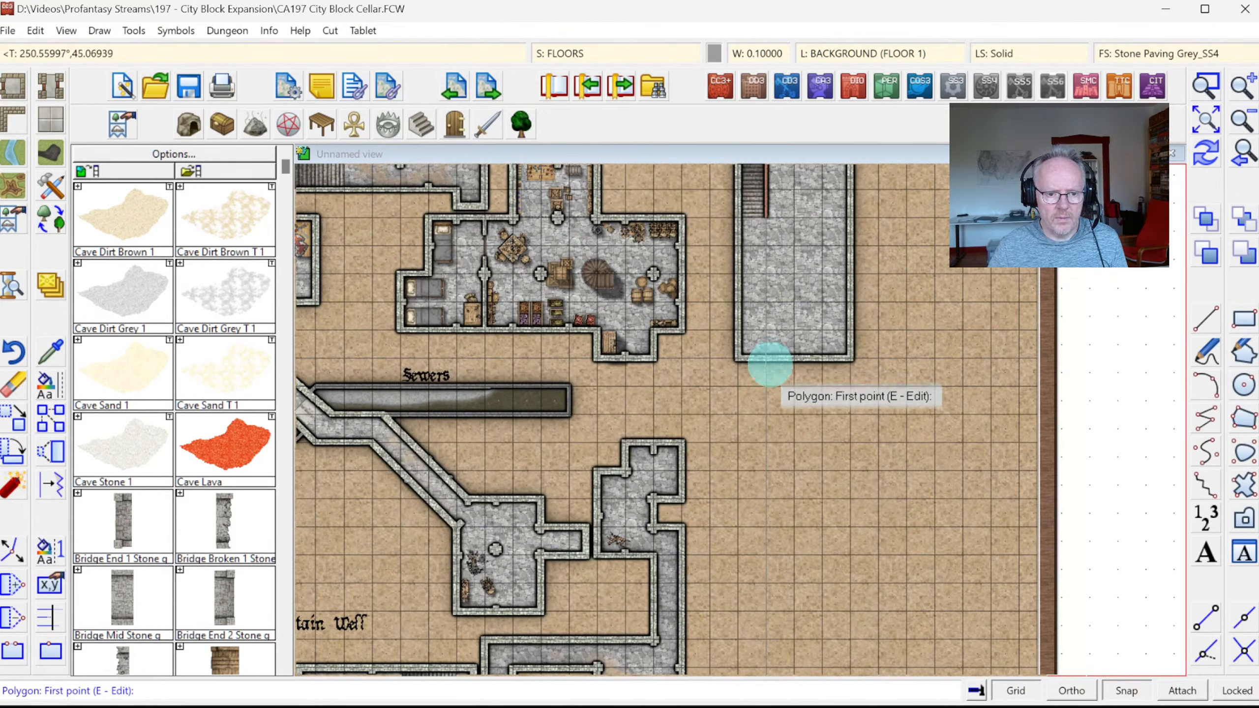
{"action": "left_click", "coordinate": [769, 365]}
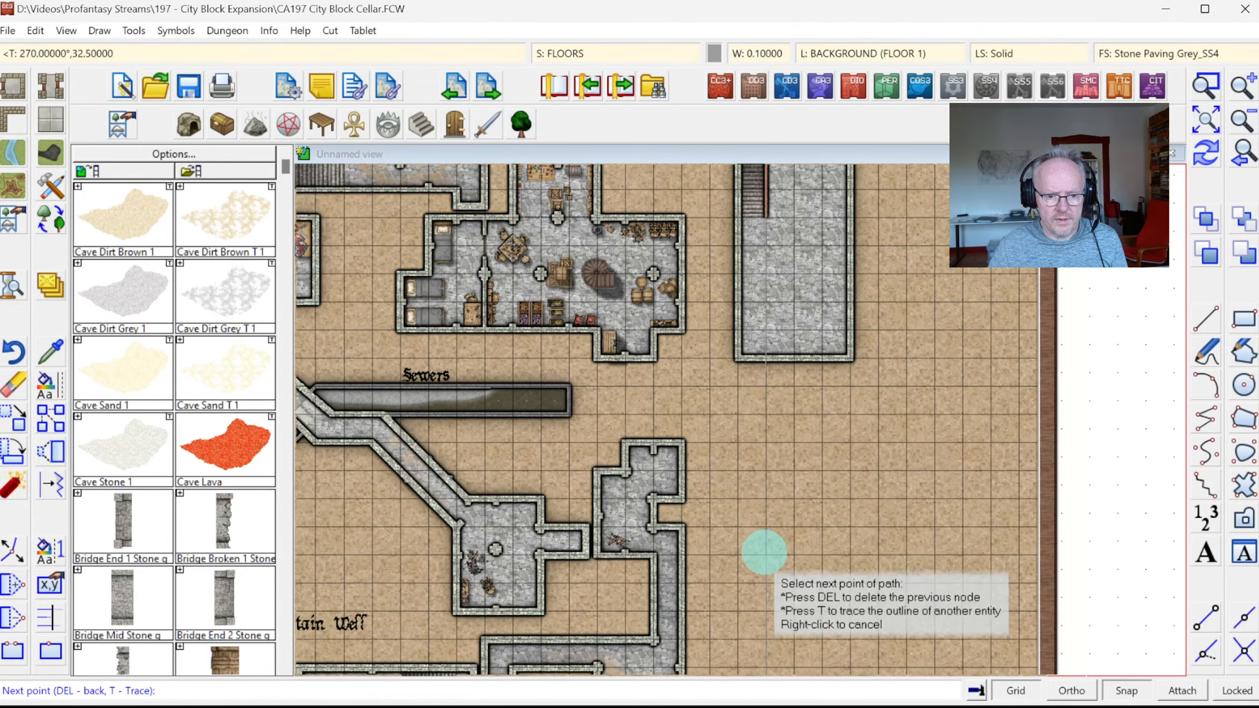
{"action": "left_click", "coordinate": [763, 553]}
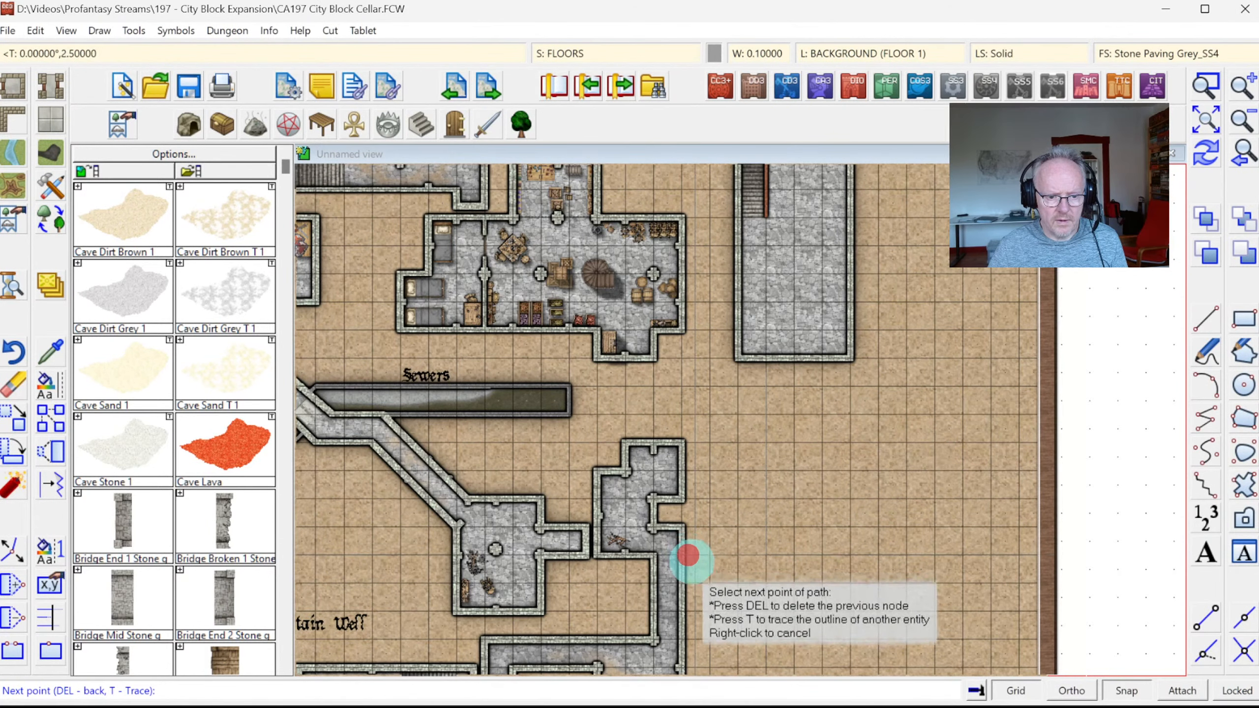
{"action": "left_click", "coordinate": [688, 555]}
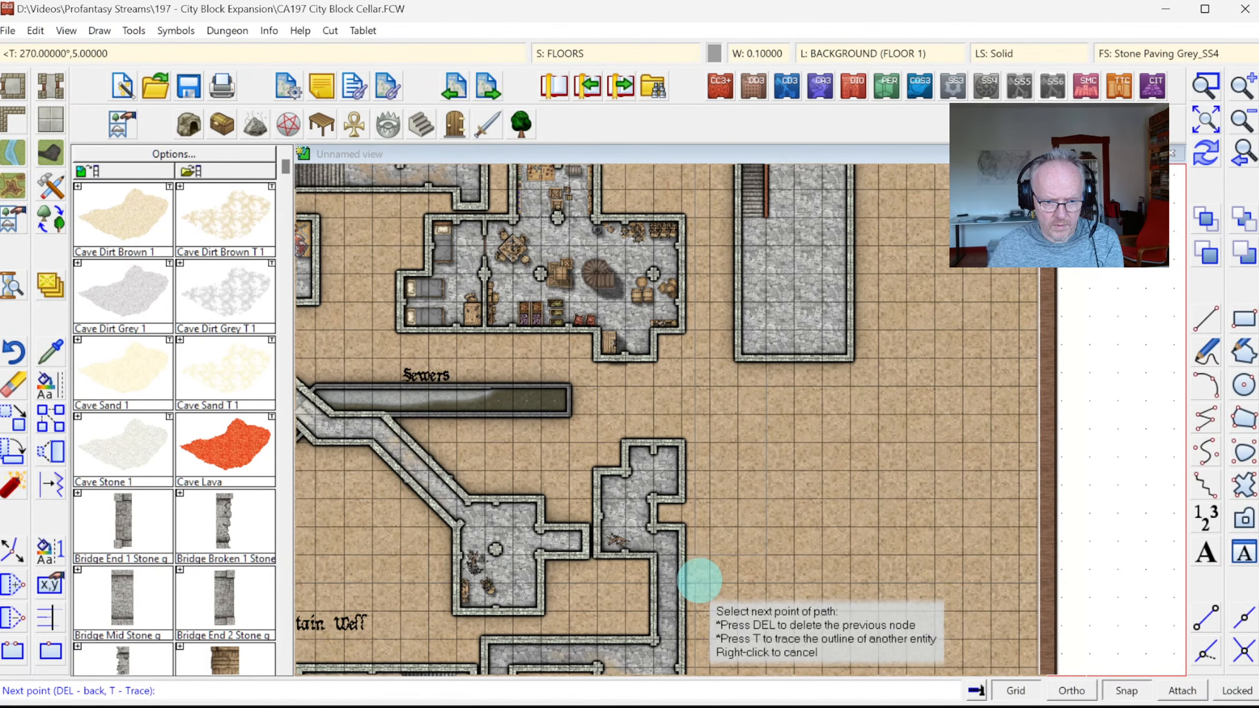
{"action": "left_click", "coordinate": [698, 582]}
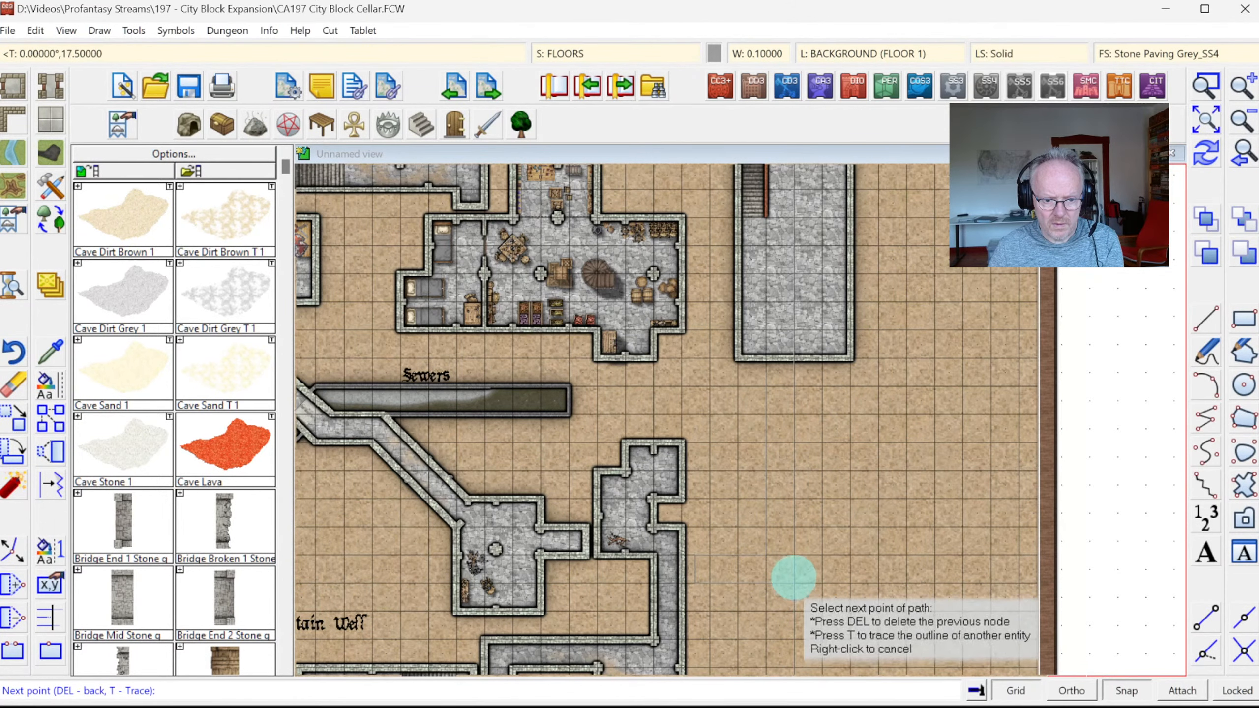
{"action": "left_click", "coordinate": [794, 579]}
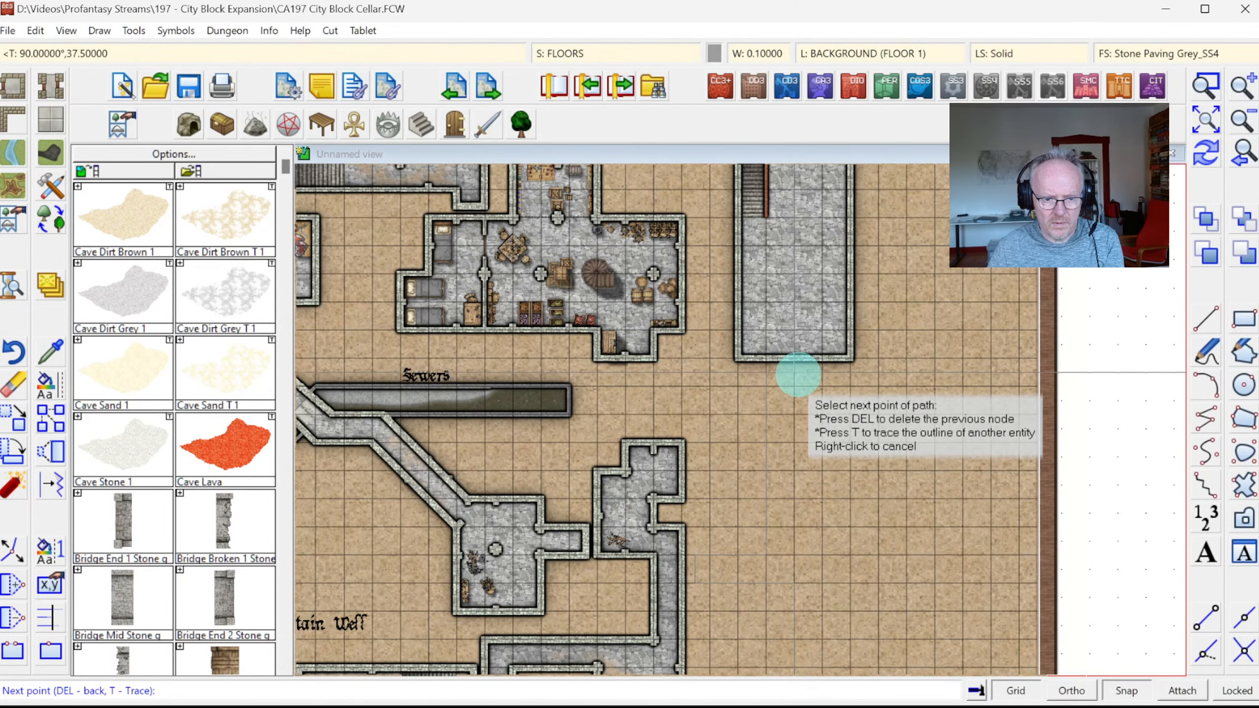
{"action": "right_click", "coordinate": [798, 374]}
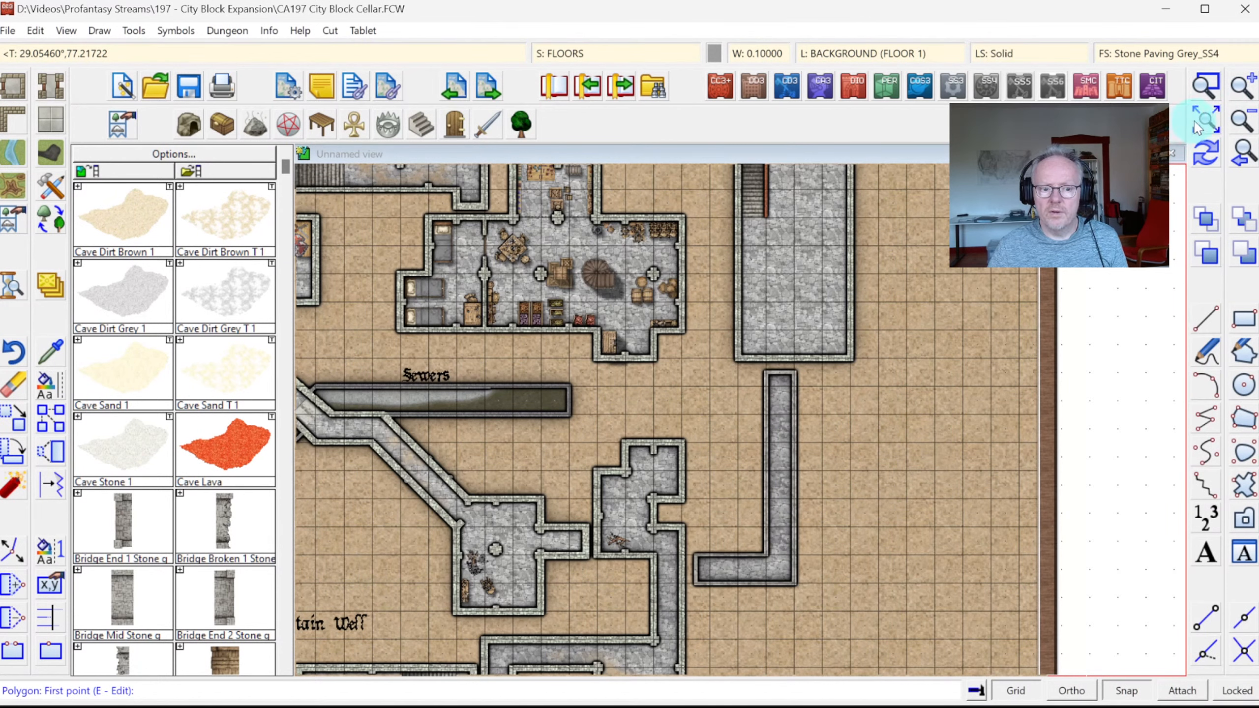
Compare the new passage's walls with the existing cellar walls up close and undo the passage
{"action": "left_click", "coordinate": [533, 498]}
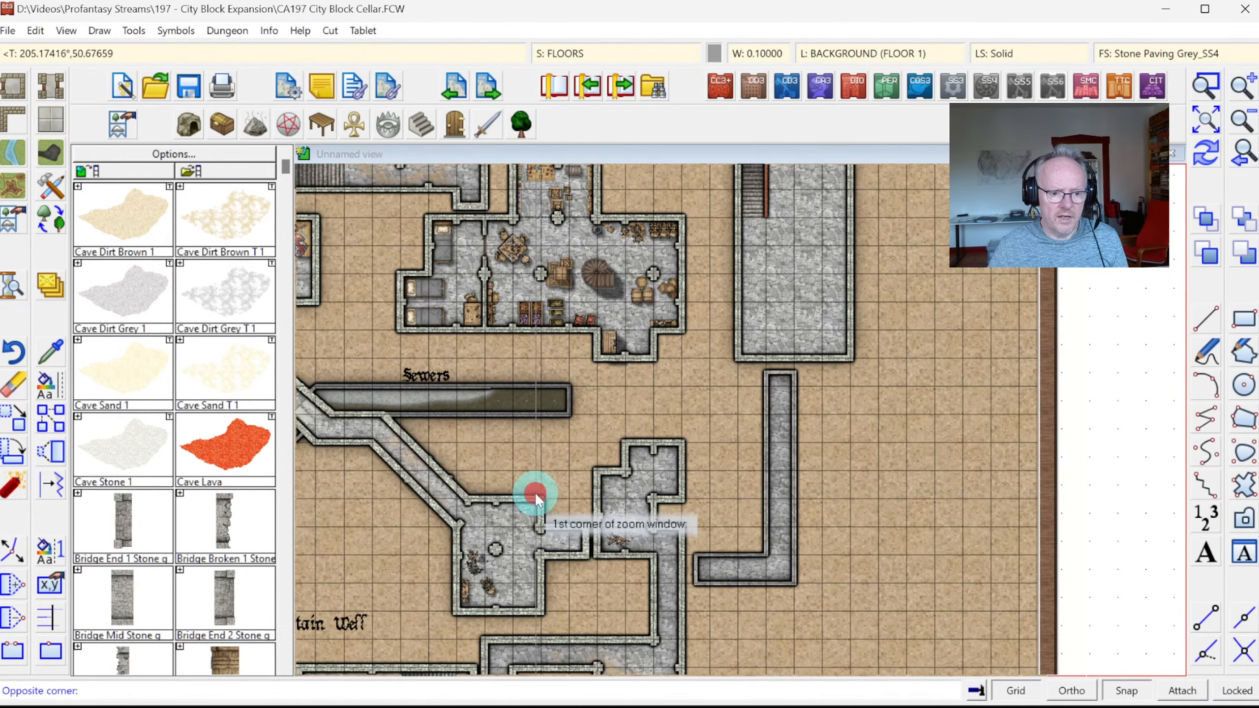
{"action": "left_click", "coordinate": [744, 632]}
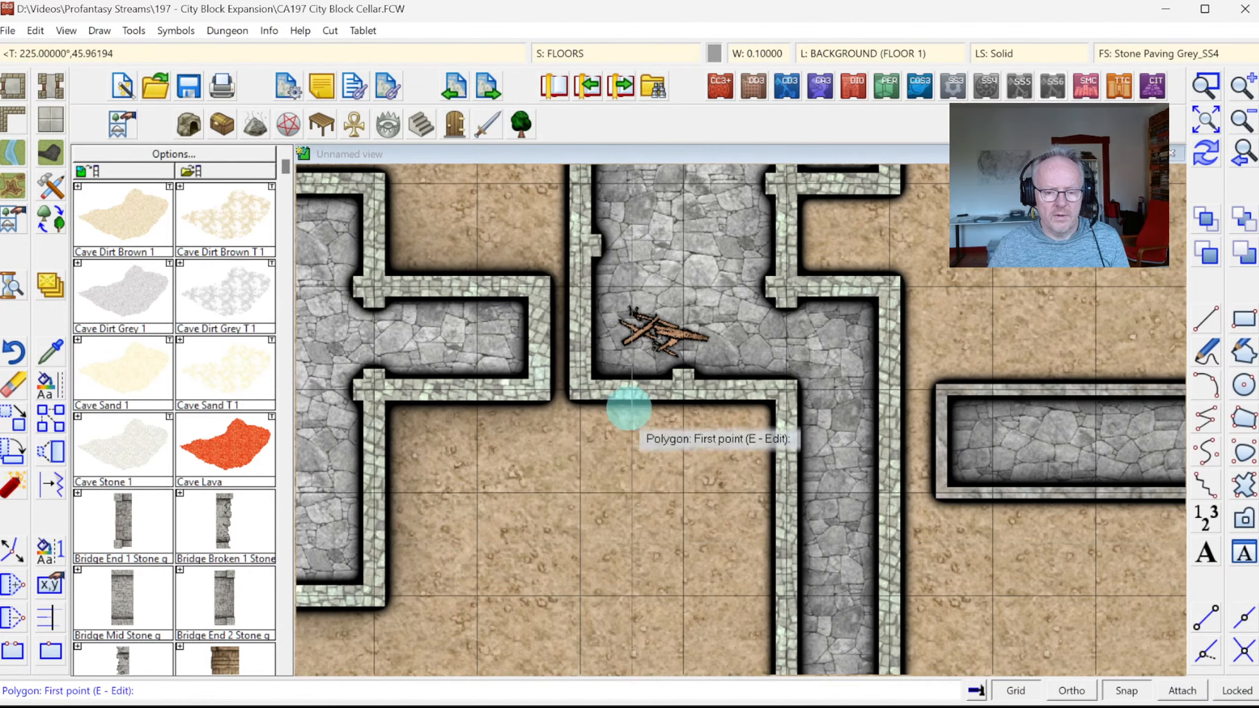
{"action": "key", "text": "Escape"}
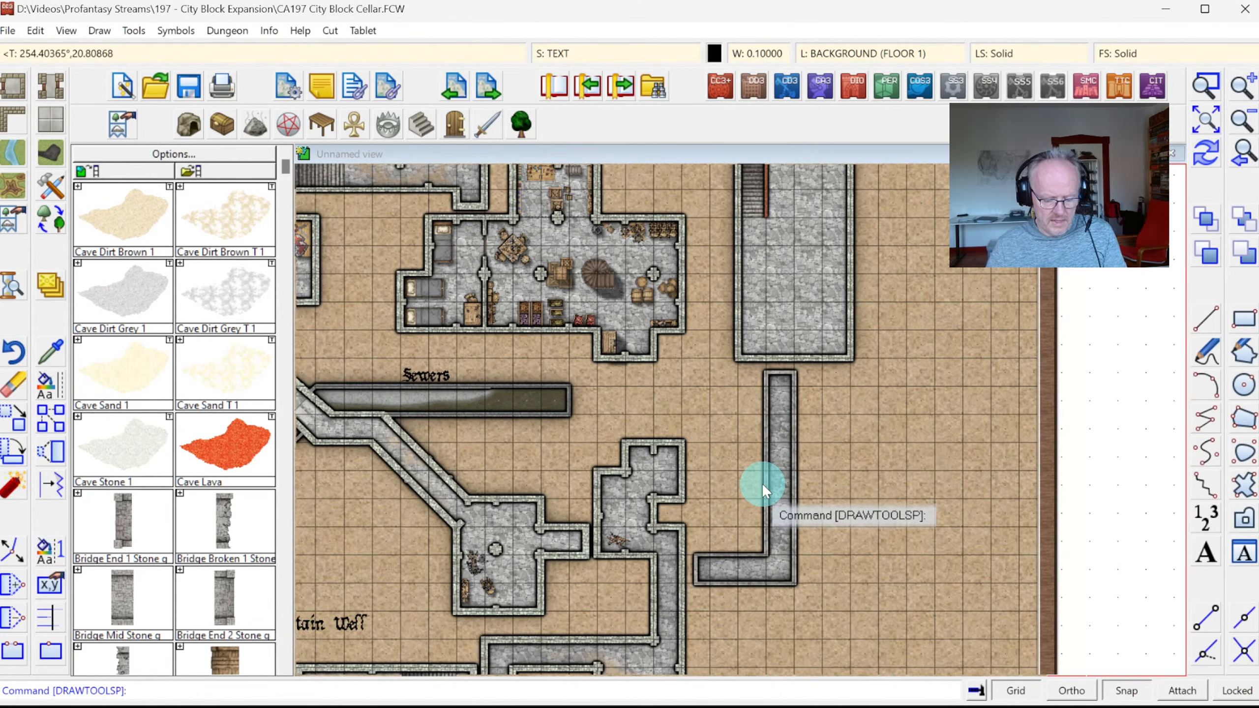
{"action": "key", "text": "ctrl+z"}
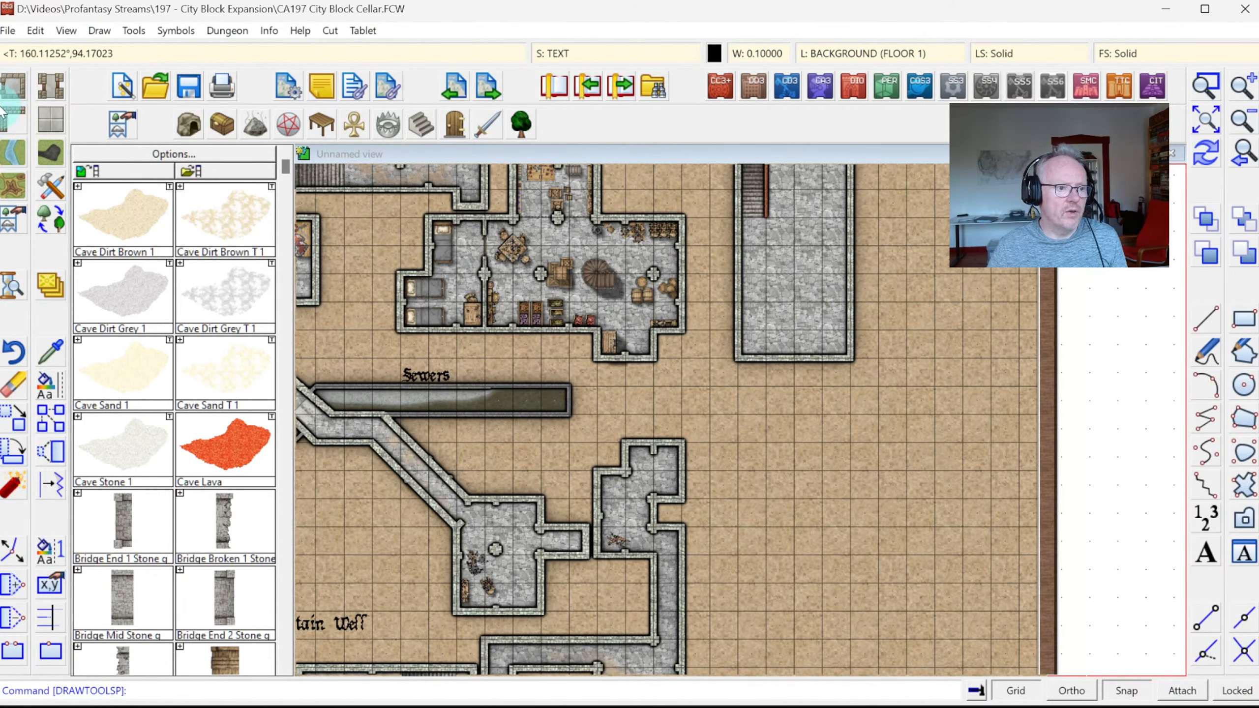
Set the wall outline's fill style in the Room, City Block Cellar tool to Cobbles dark_SS4 and use the tool
{"action": "left_click", "coordinate": [52, 191]}
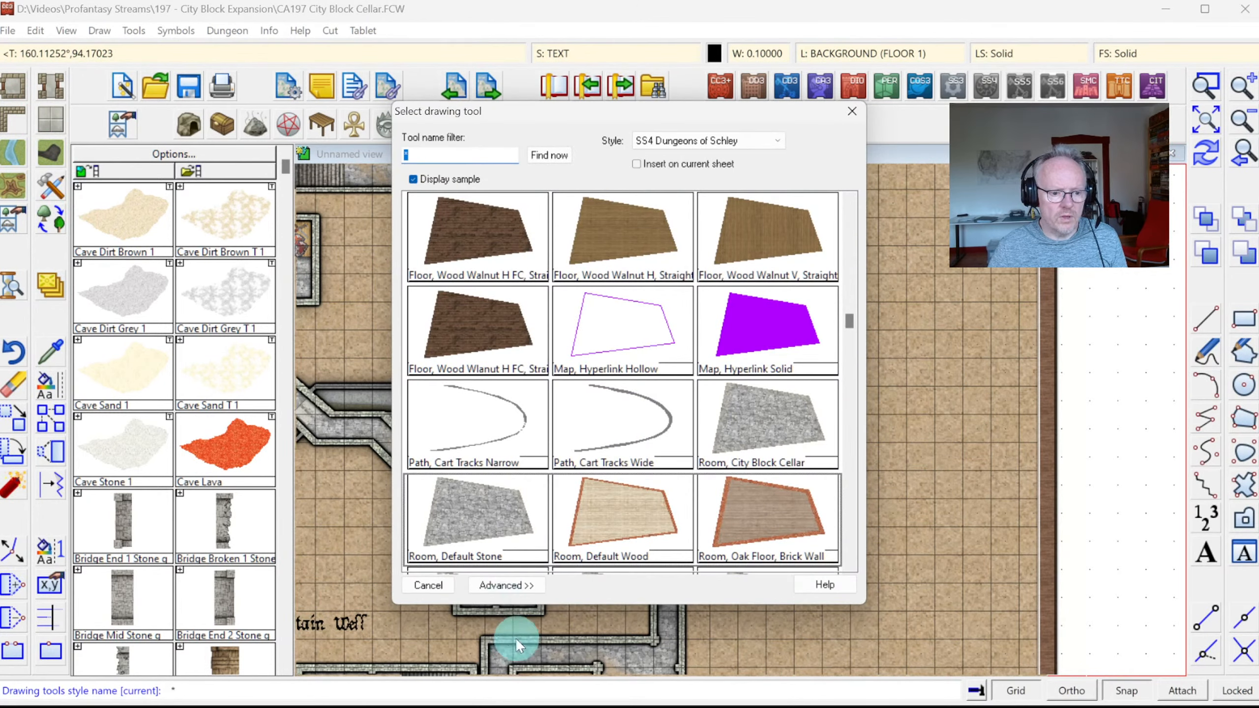
{"action": "left_click", "coordinate": [510, 588]}
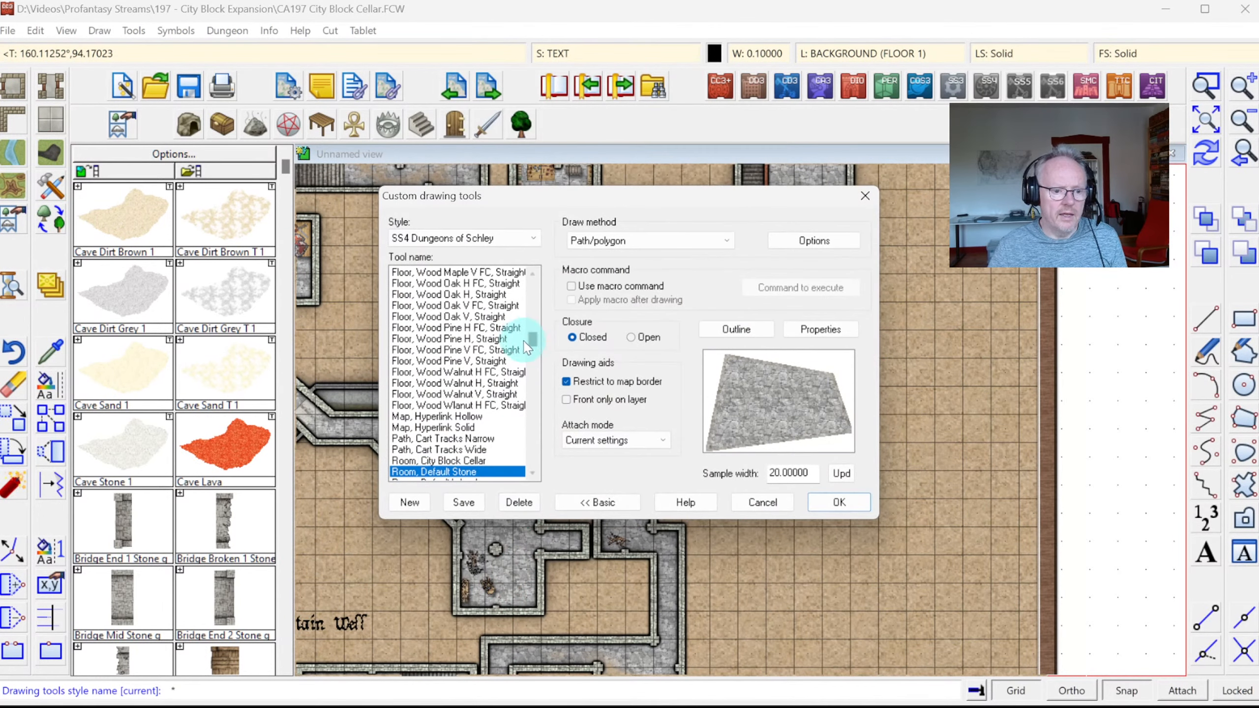
{"action": "left_click", "coordinate": [443, 460]}
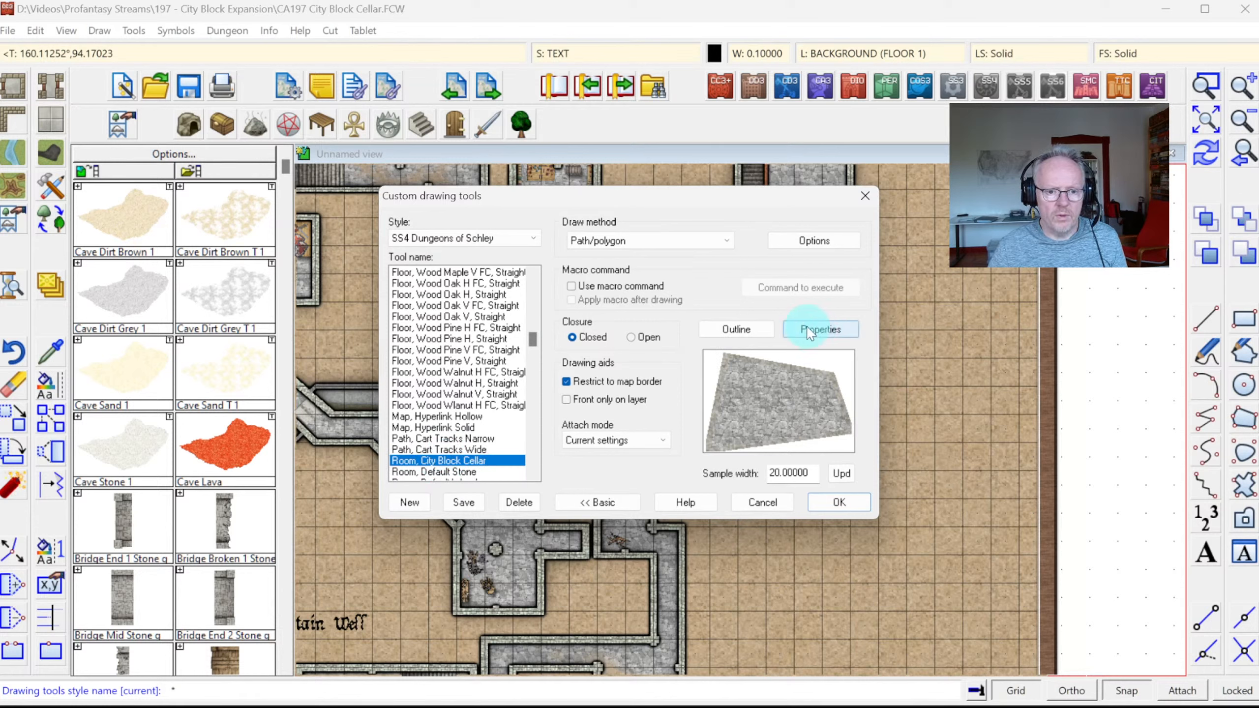
{"action": "left_click", "coordinate": [752, 331]}
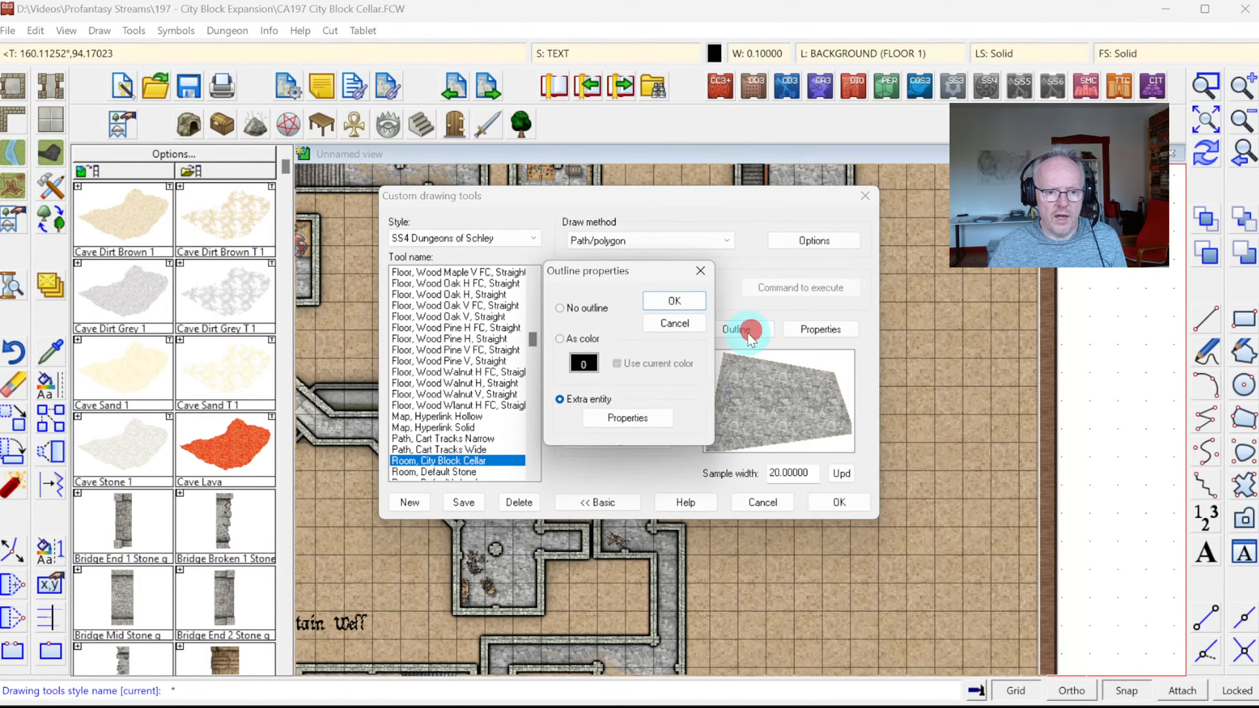
{"action": "left_click", "coordinate": [637, 417]}
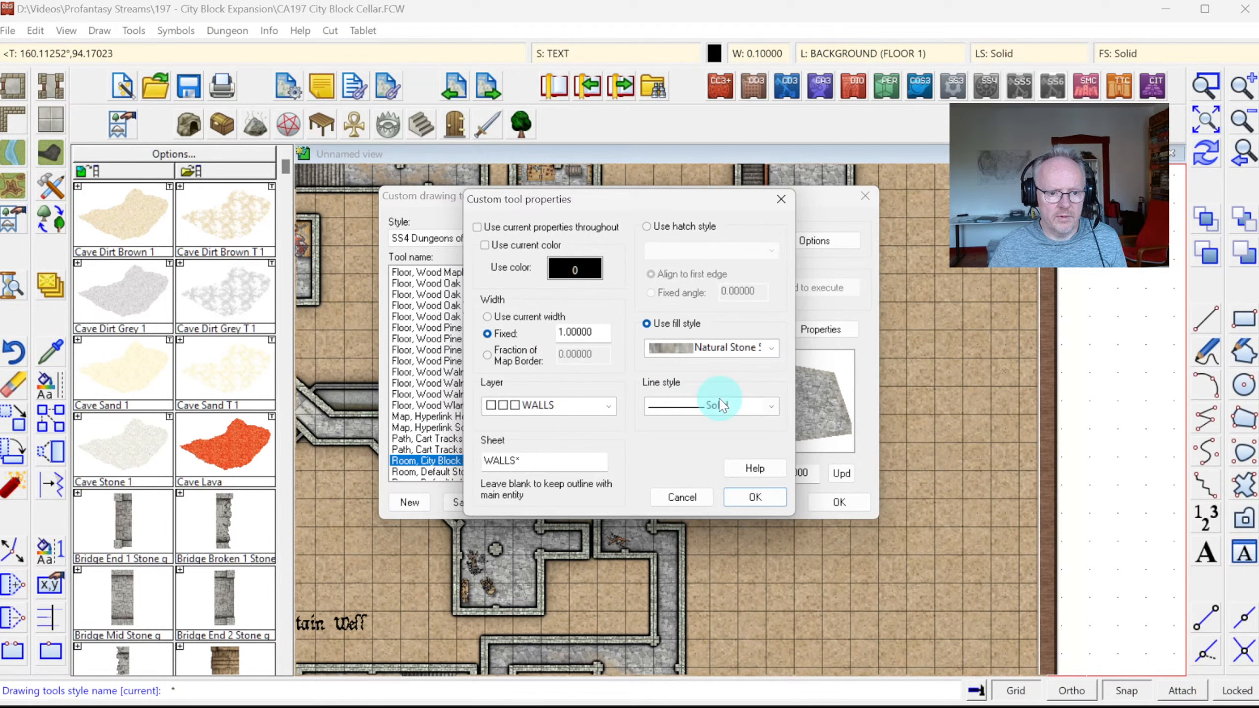
{"action": "left_click", "coordinate": [770, 350]}
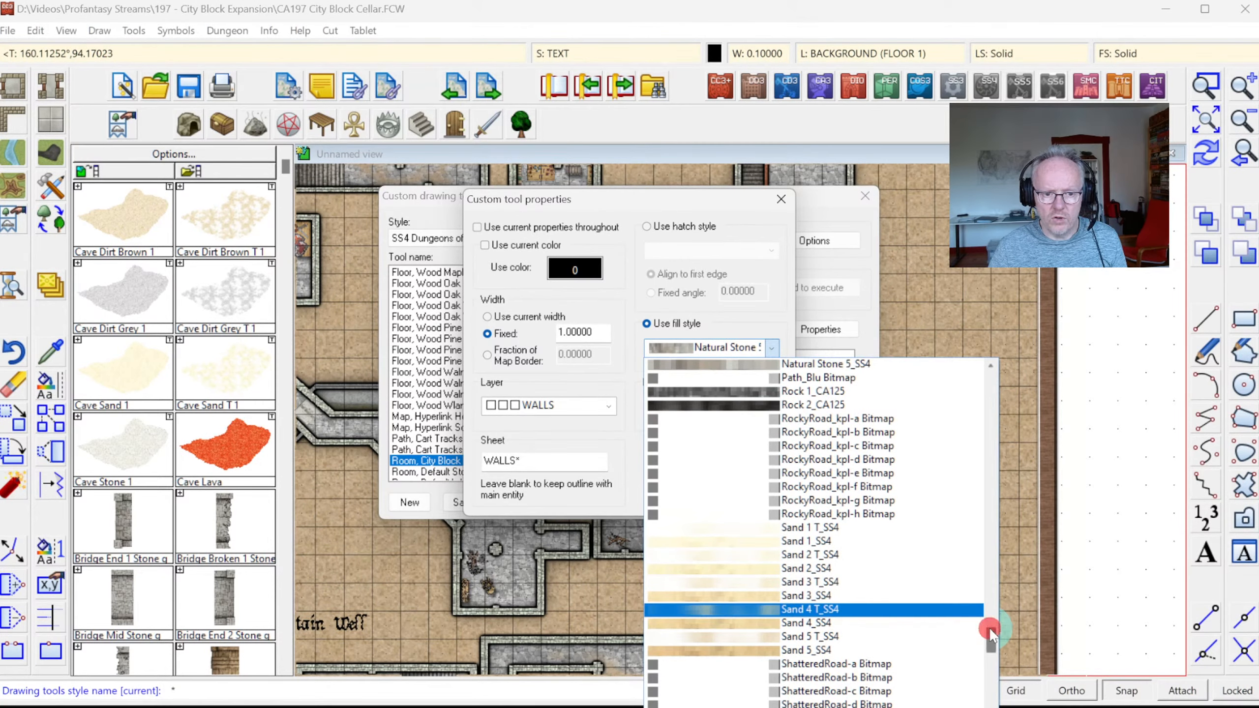
{"action": "left_click_drag", "start_coordinate": [989, 627], "coordinate": [992, 485]}
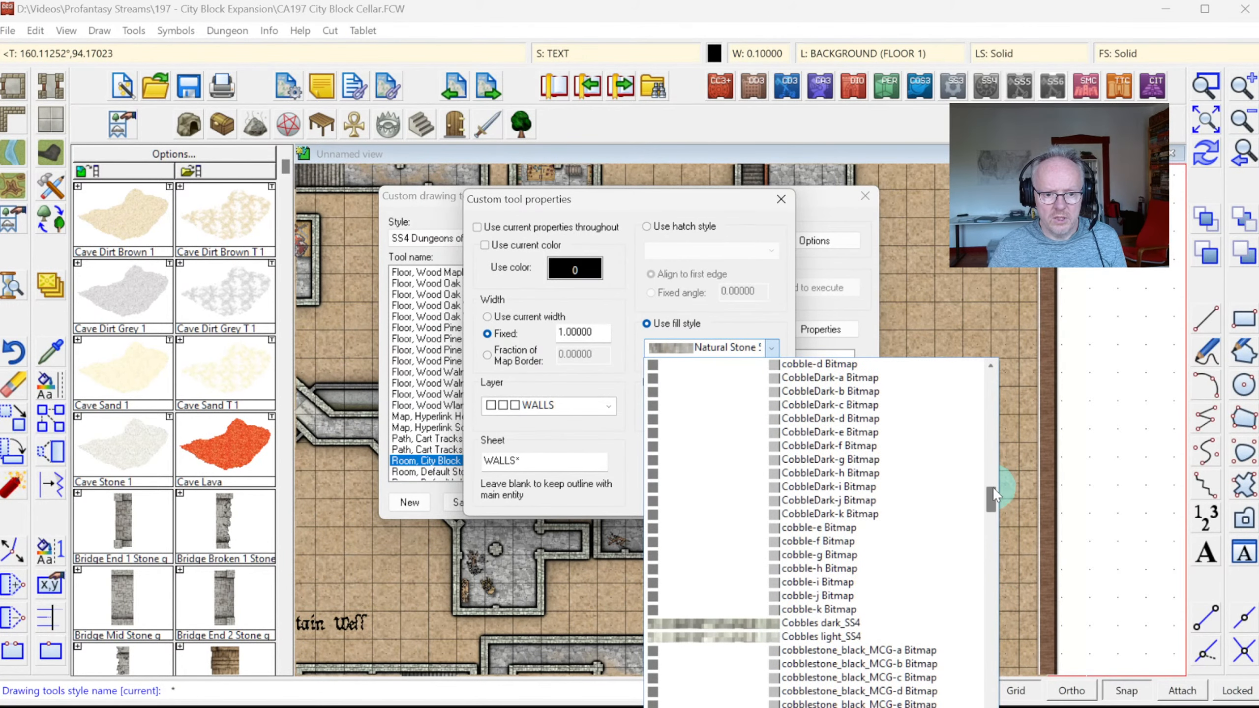
{"action": "left_click", "coordinate": [816, 623]}
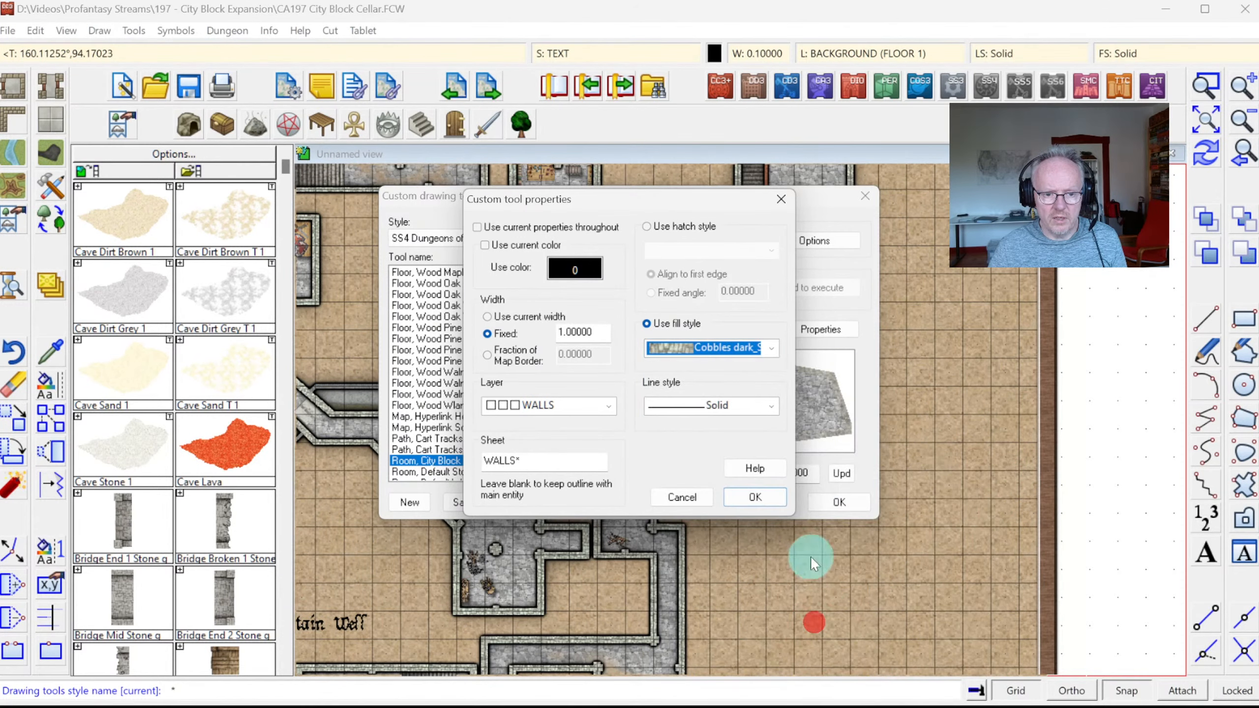
{"action": "left_click", "coordinate": [753, 493]}
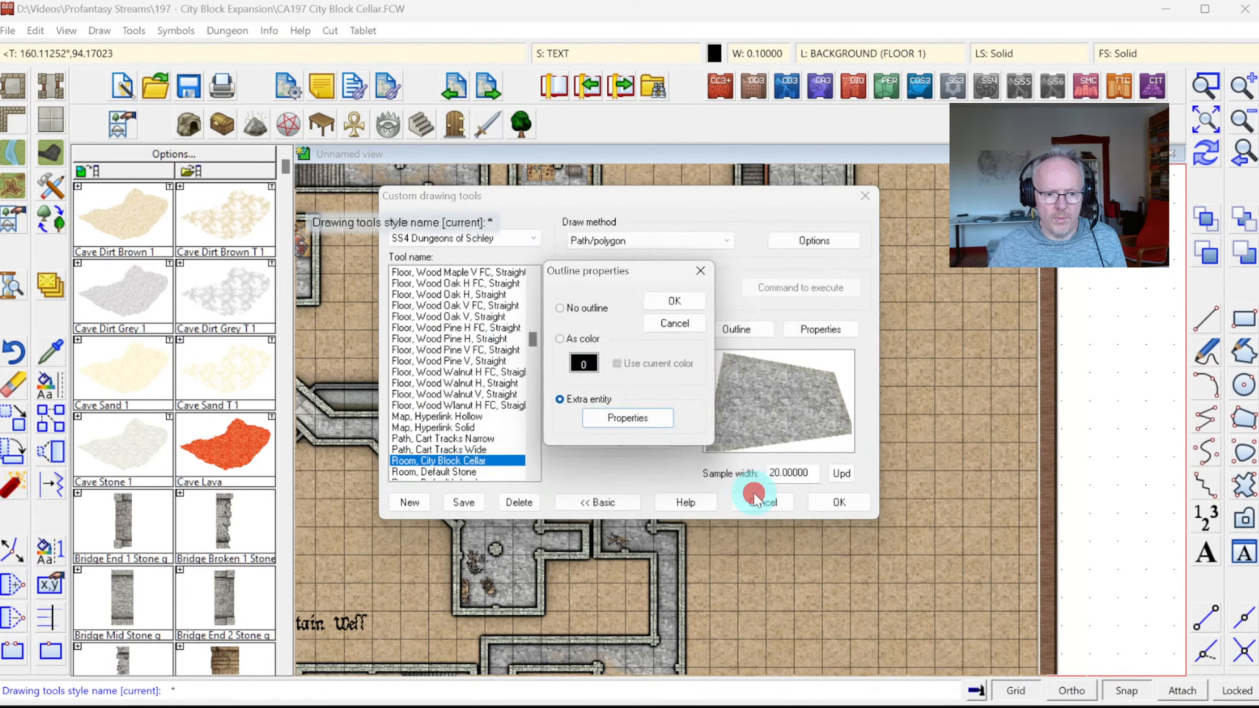
{"action": "left_click", "coordinate": [677, 306]}
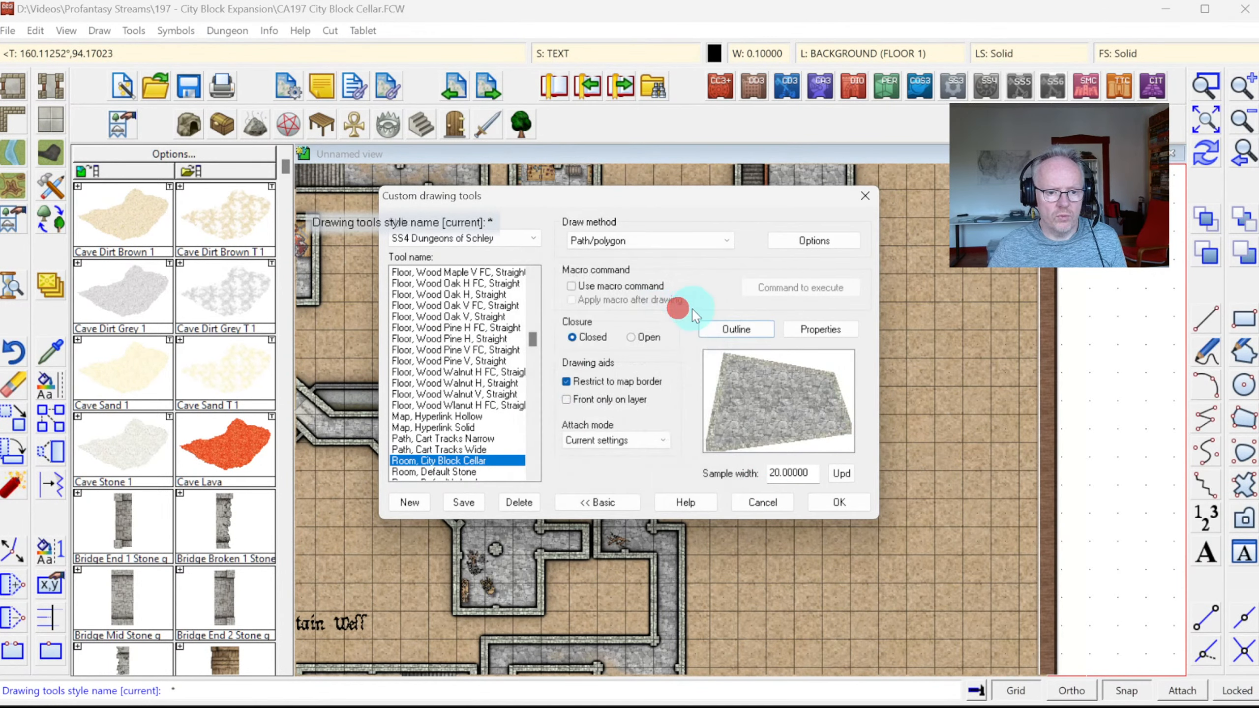
{"action": "left_click", "coordinate": [838, 503]}
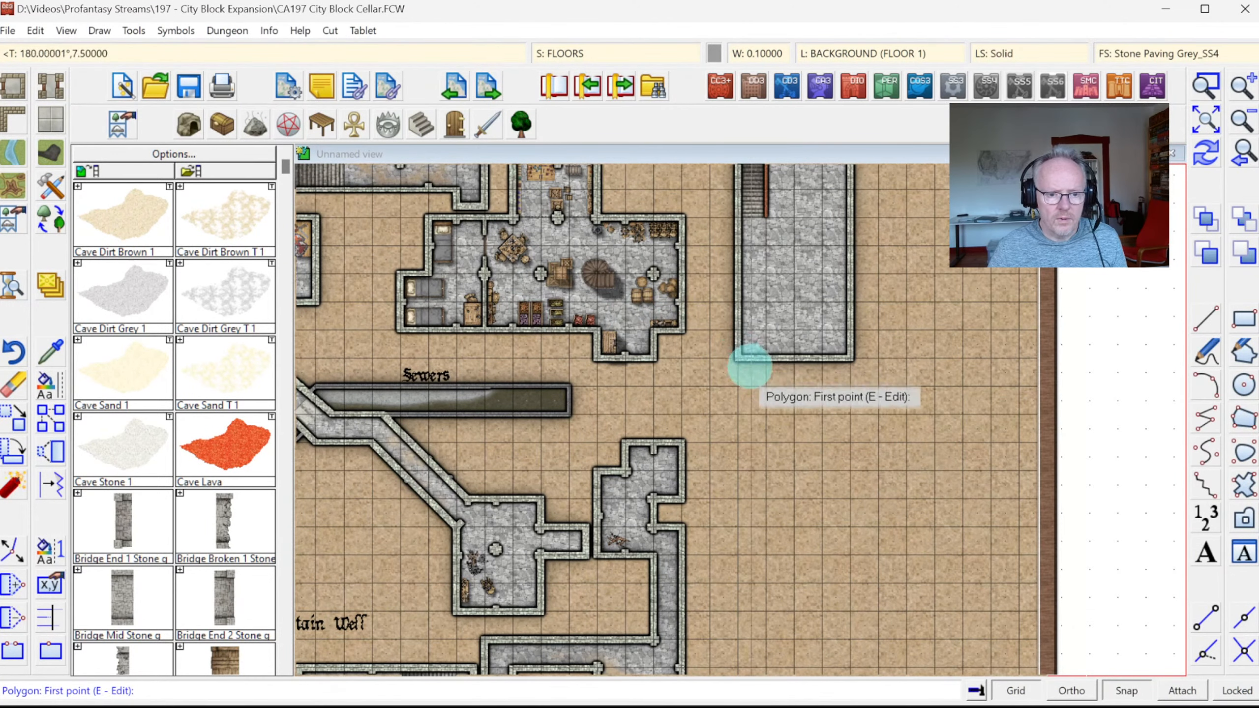
Draw an L-shaped passage about 5 wide with the City Block Cellar room tool, 37.5 south from the east room, bending west toward the corridor
{"action": "left_click", "coordinate": [769, 373]}
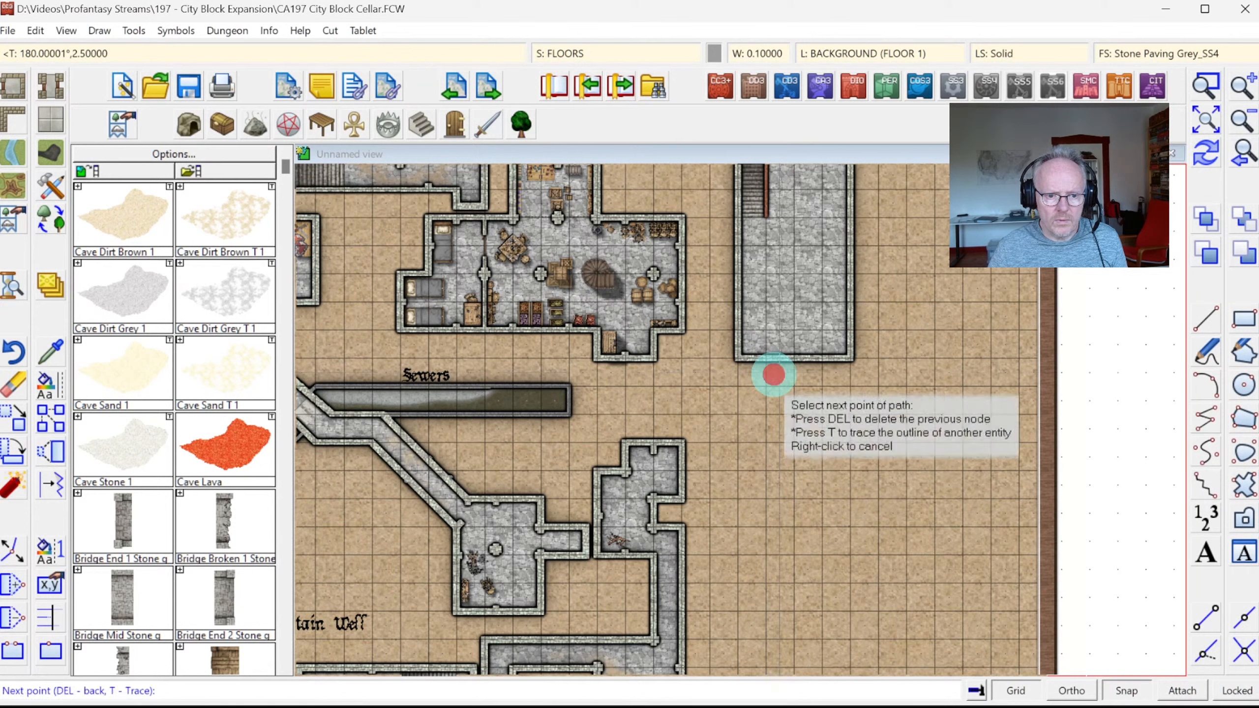
{"action": "right_click", "coordinate": [768, 374]}
{"action": "left_click", "coordinate": [769, 374]}
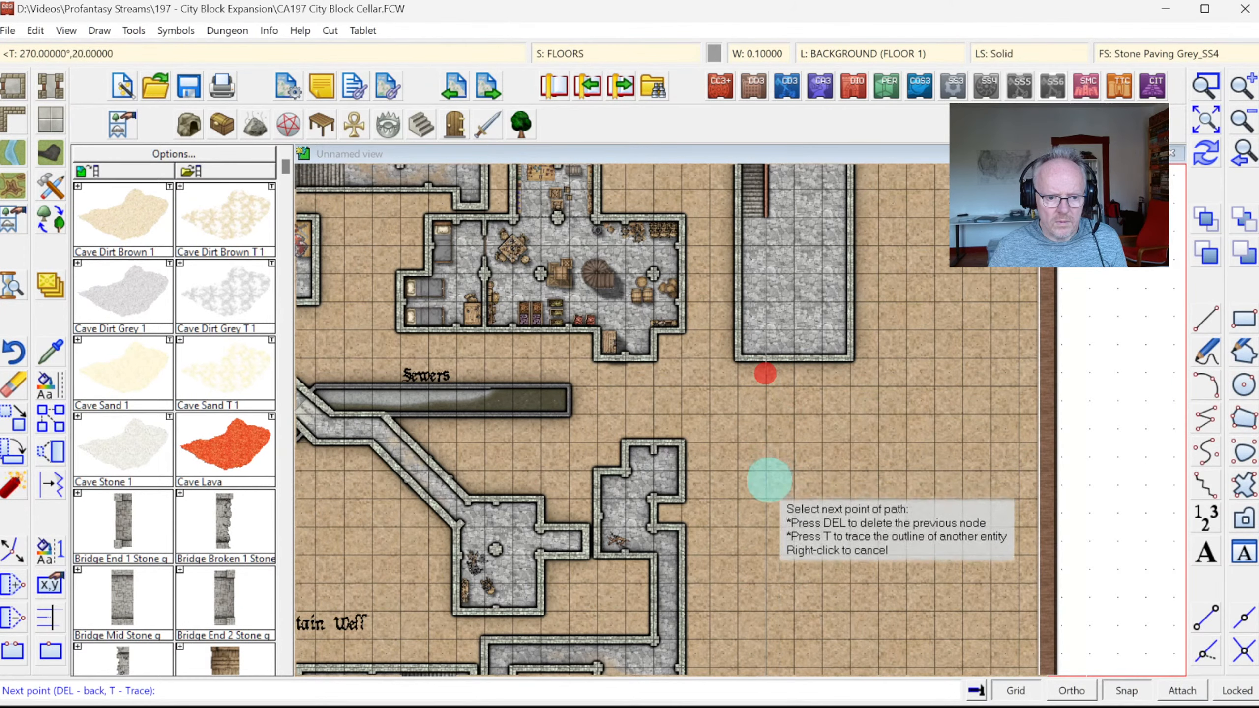
{"action": "left_click", "coordinate": [765, 550]}
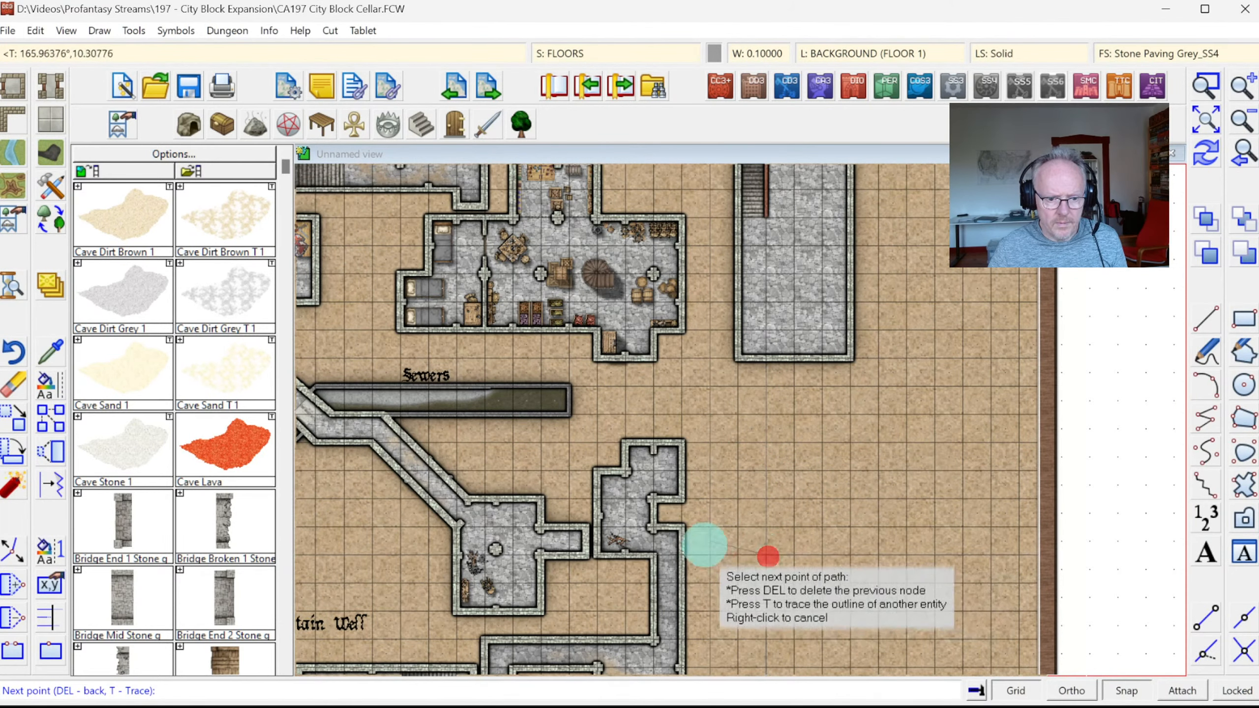
{"action": "left_click", "coordinate": [698, 550]}
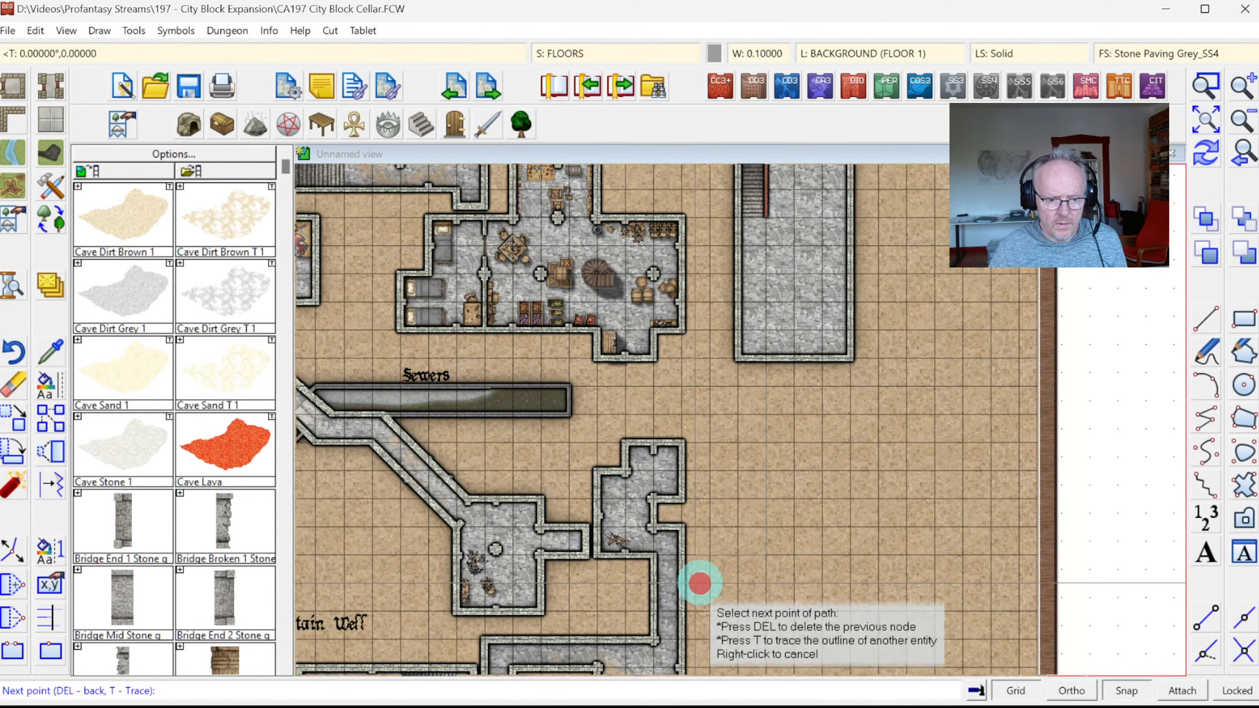
{"action": "left_click", "coordinate": [695, 584]}
{"action": "left_click", "coordinate": [798, 583]}
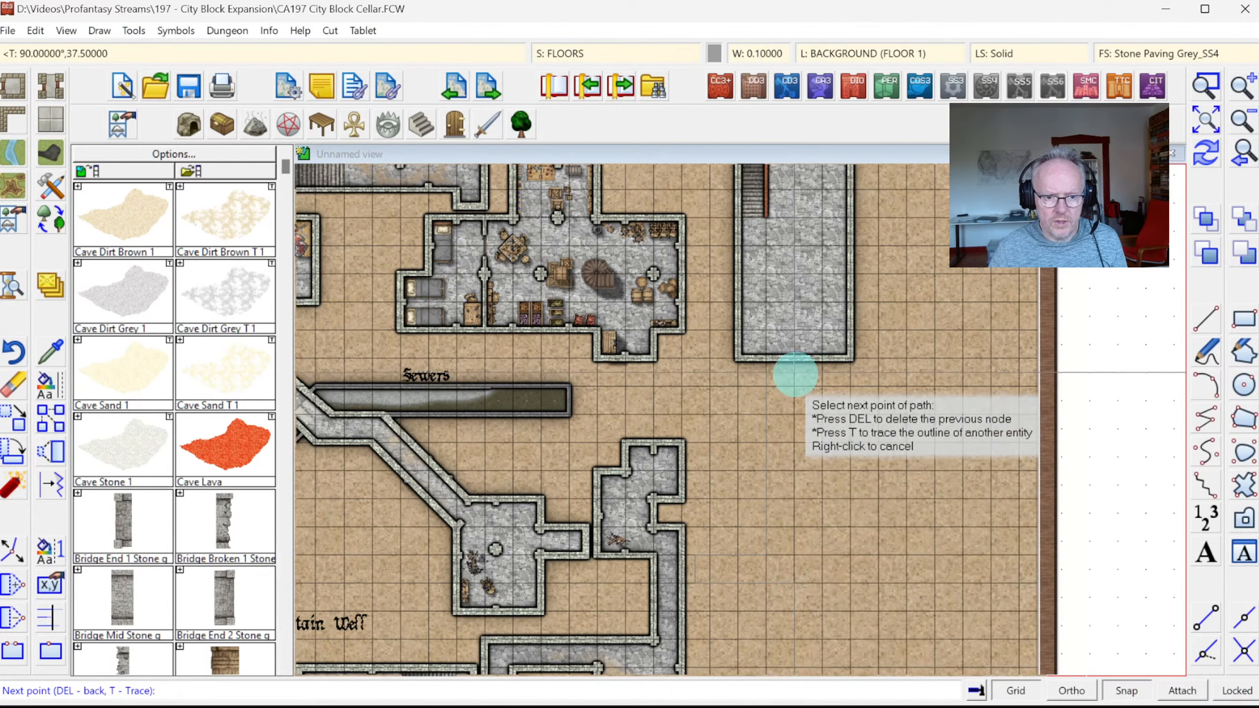
{"action": "left_click", "coordinate": [795, 374]}
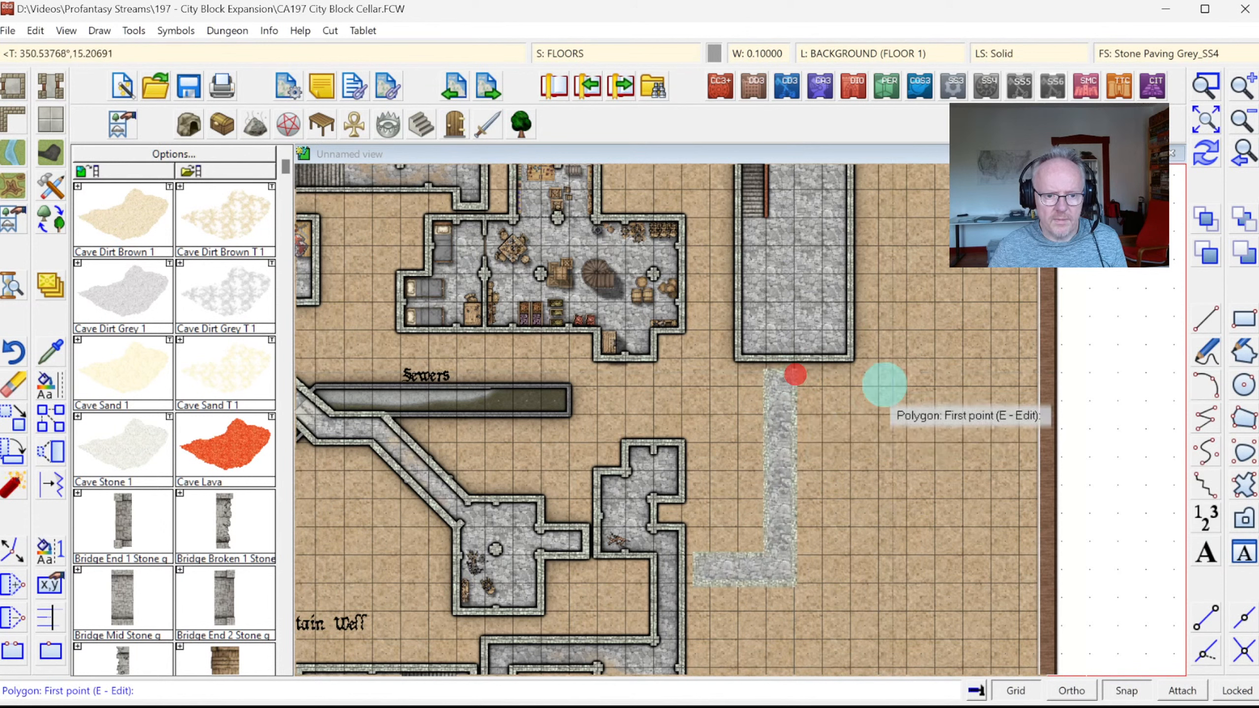
{"action": "left_click", "coordinate": [1207, 154]}
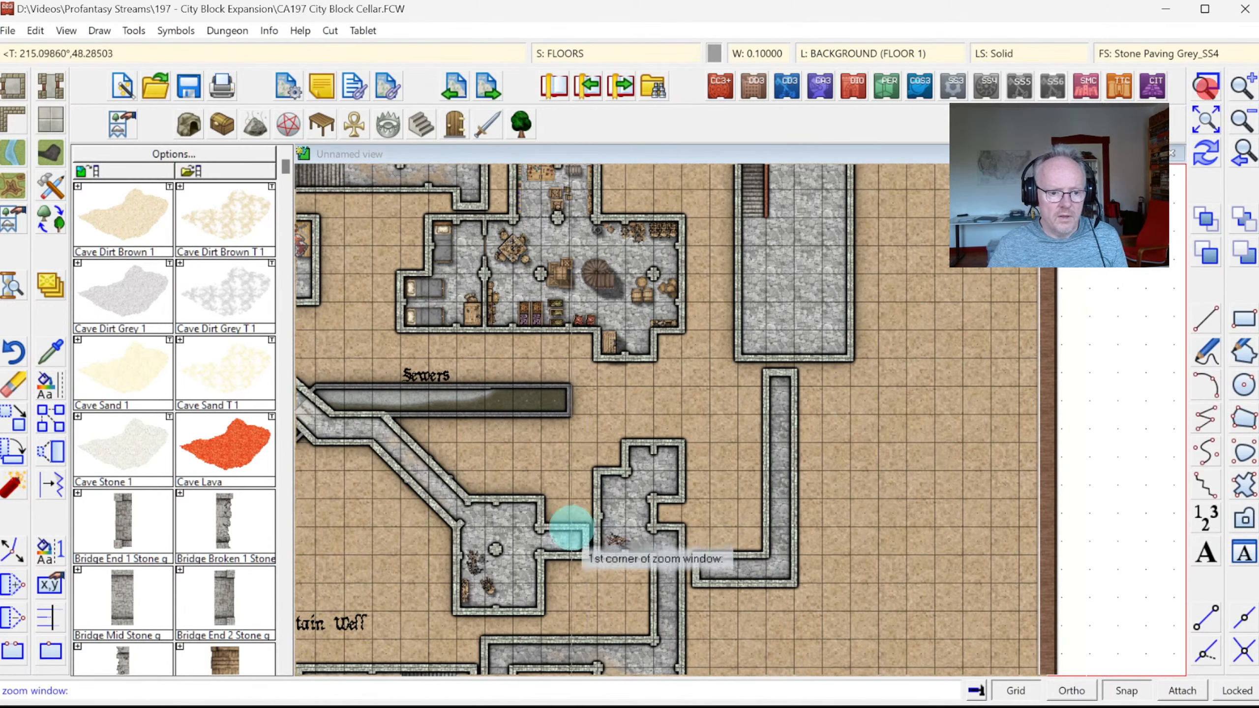
{"action": "left_click", "coordinate": [526, 513]}
{"action": "left_click", "coordinate": [727, 616]}
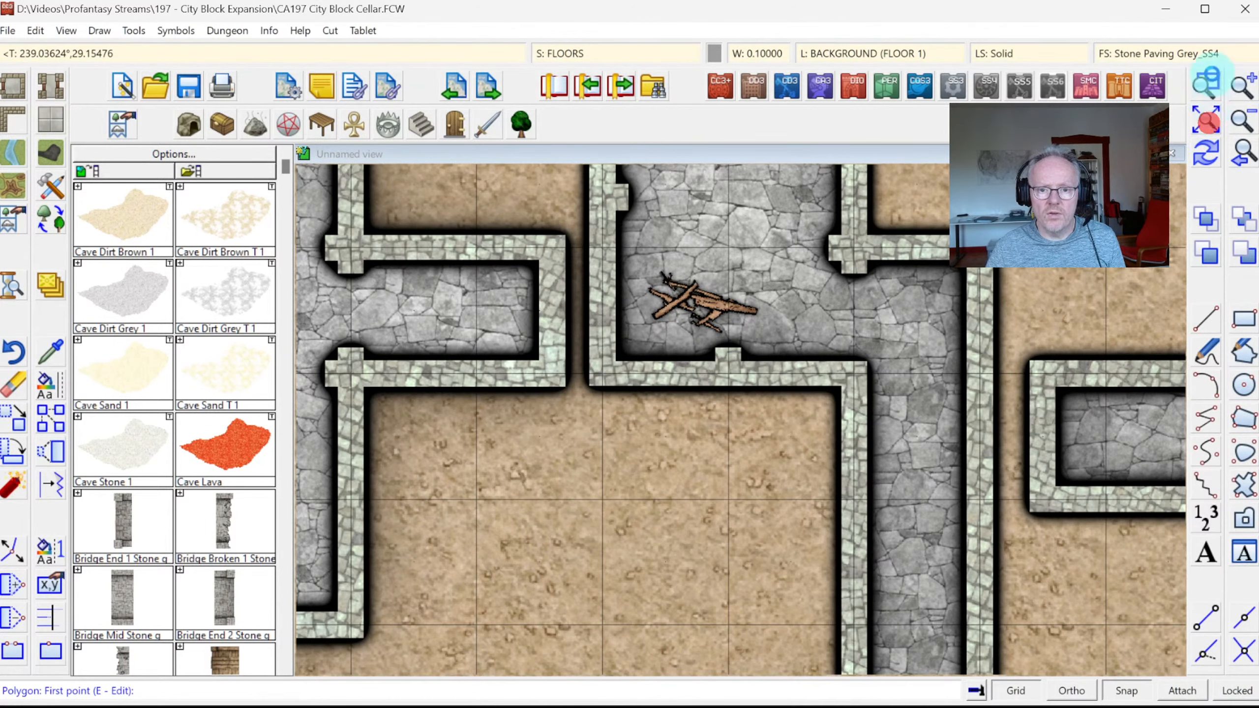
Examine the new L-shaped passage against the surrounding cellar rooms, the eastern sewer tunnel and the whole map
{"action": "left_click", "coordinate": [1204, 84]}
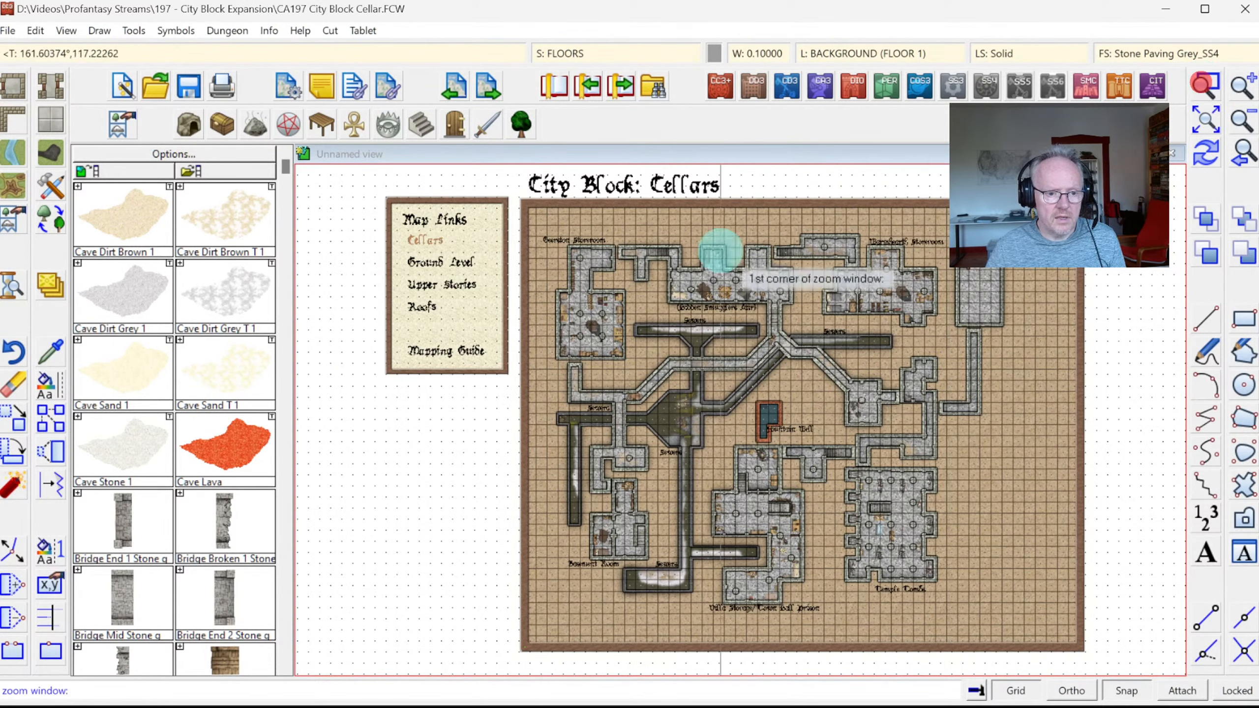
{"action": "scroll", "coordinate": [632, 374], "scroll_direction": "up", "scroll_amount": 5}
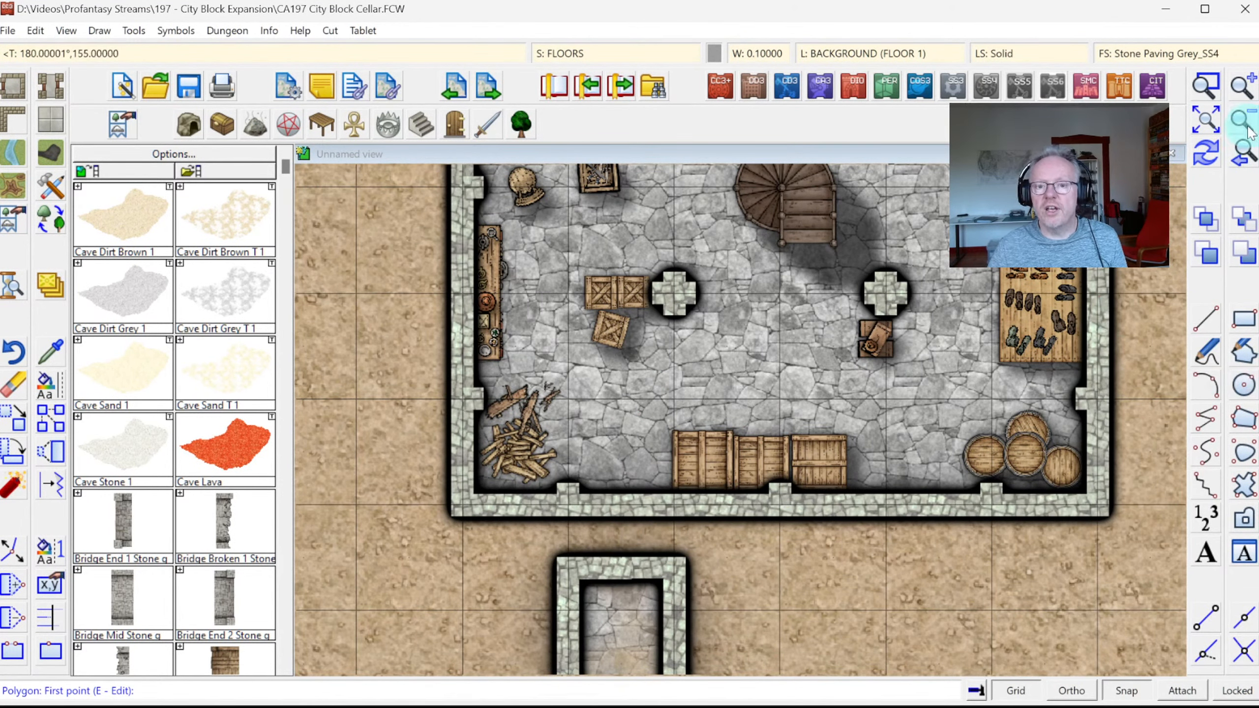
{"action": "left_click", "coordinate": [1241, 158]}
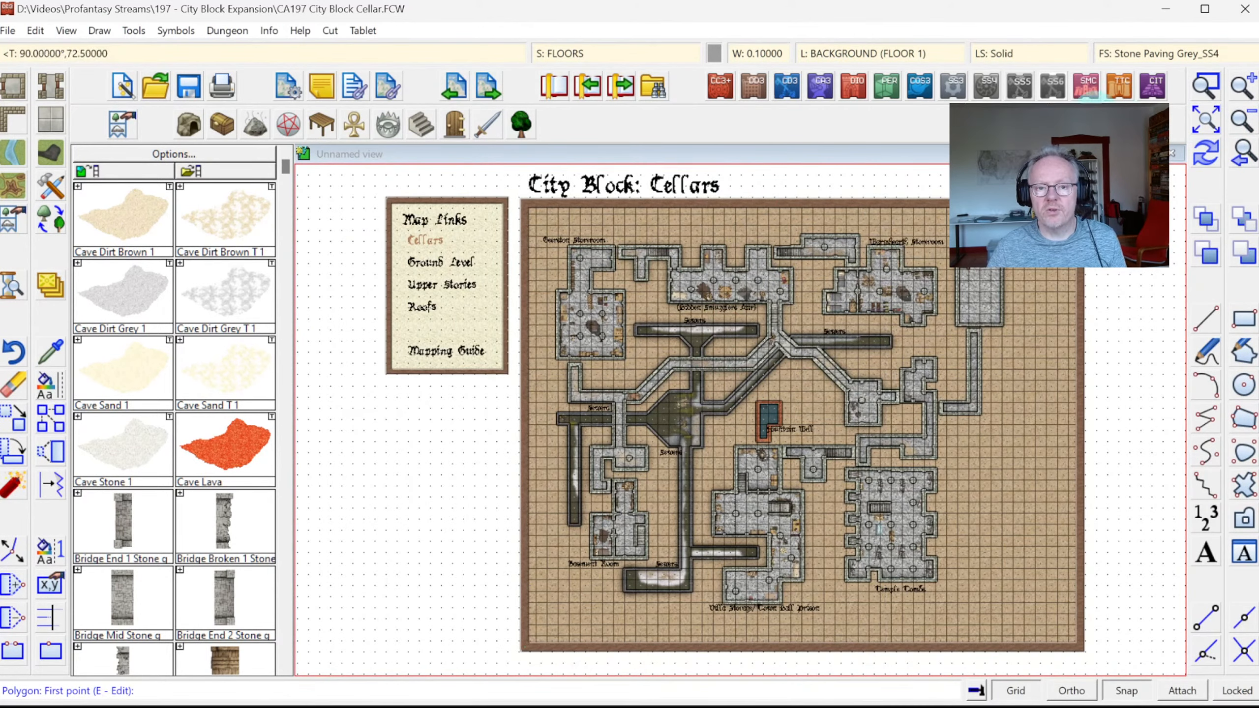
{"action": "left_click", "coordinate": [882, 321]}
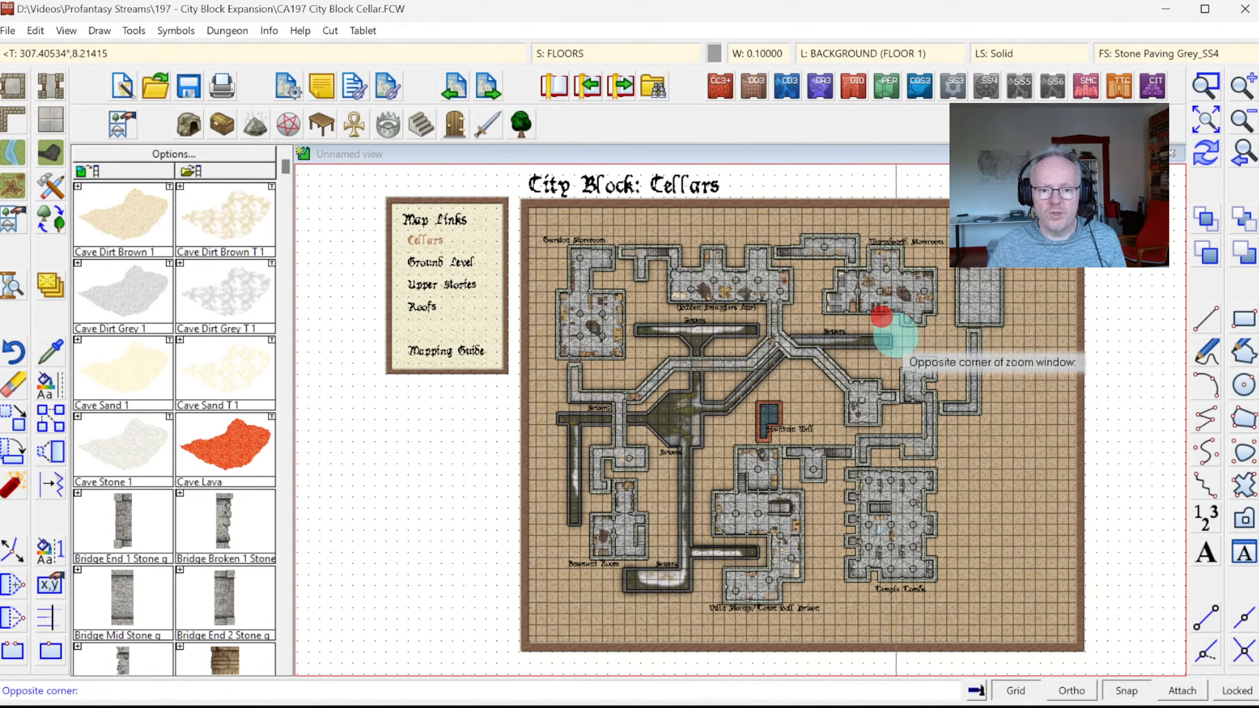
{"action": "left_click", "coordinate": [1012, 440]}
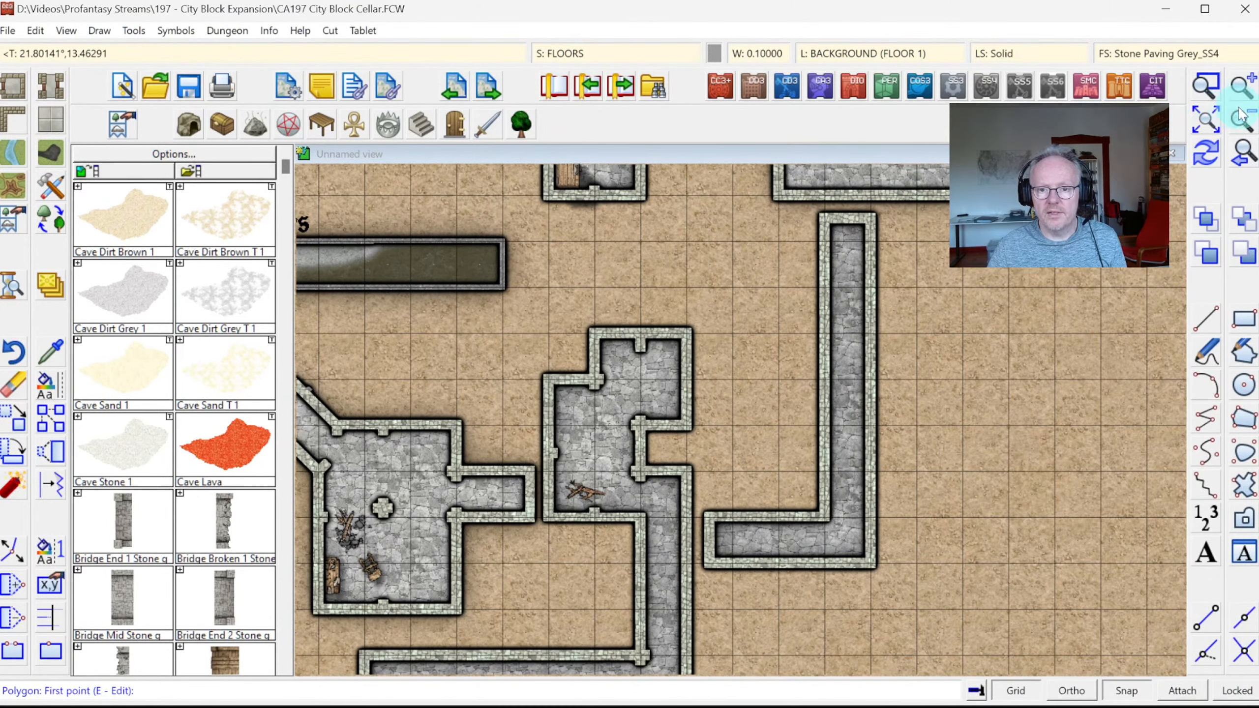
{"action": "left_click", "coordinate": [1207, 119]}
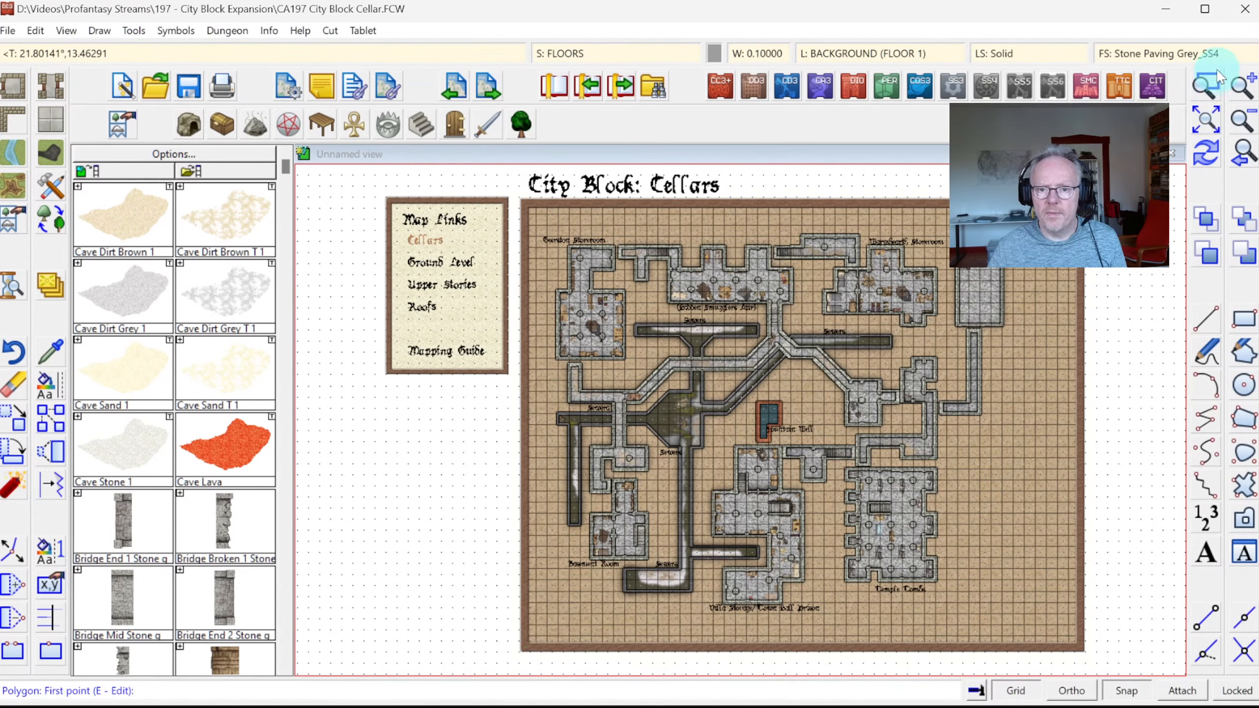
{"action": "left_click", "coordinate": [753, 269]}
{"action": "left_click", "coordinate": [1040, 428]}
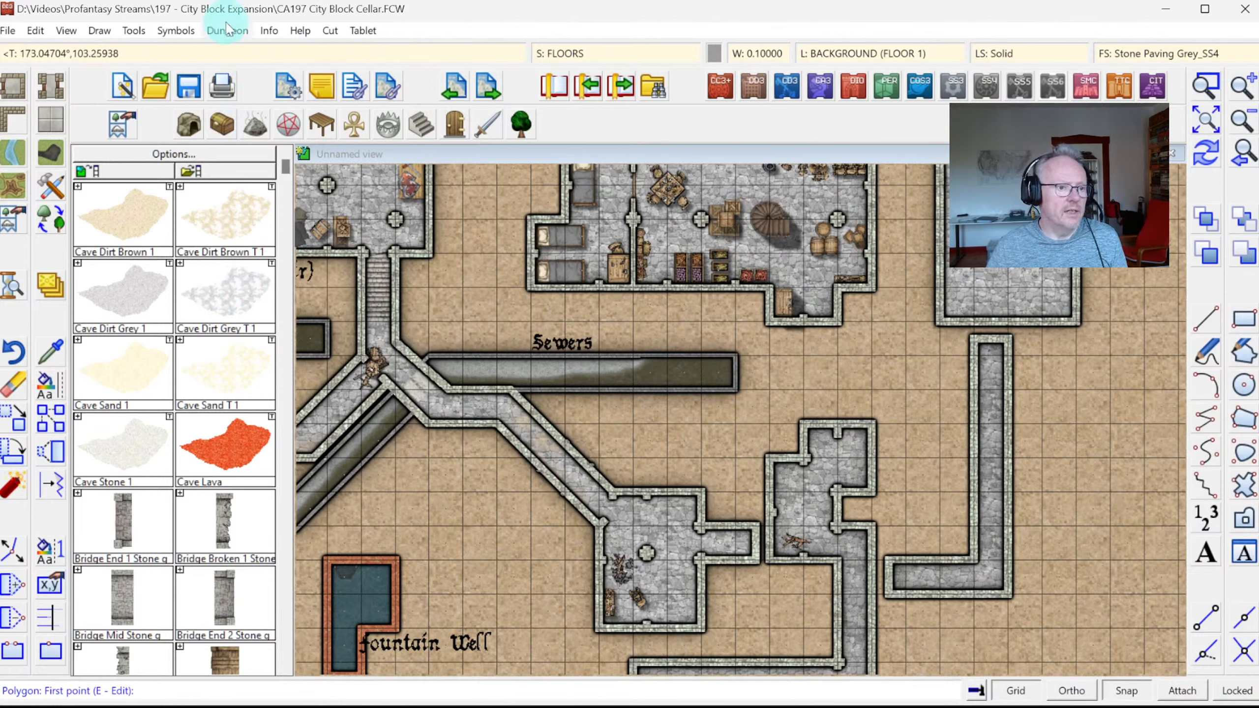
Stretch the east end of the sewer tunnel under the Sewers label about 55 further east, past the new L-shaped passage
{"action": "left_click", "coordinate": [35, 31]}
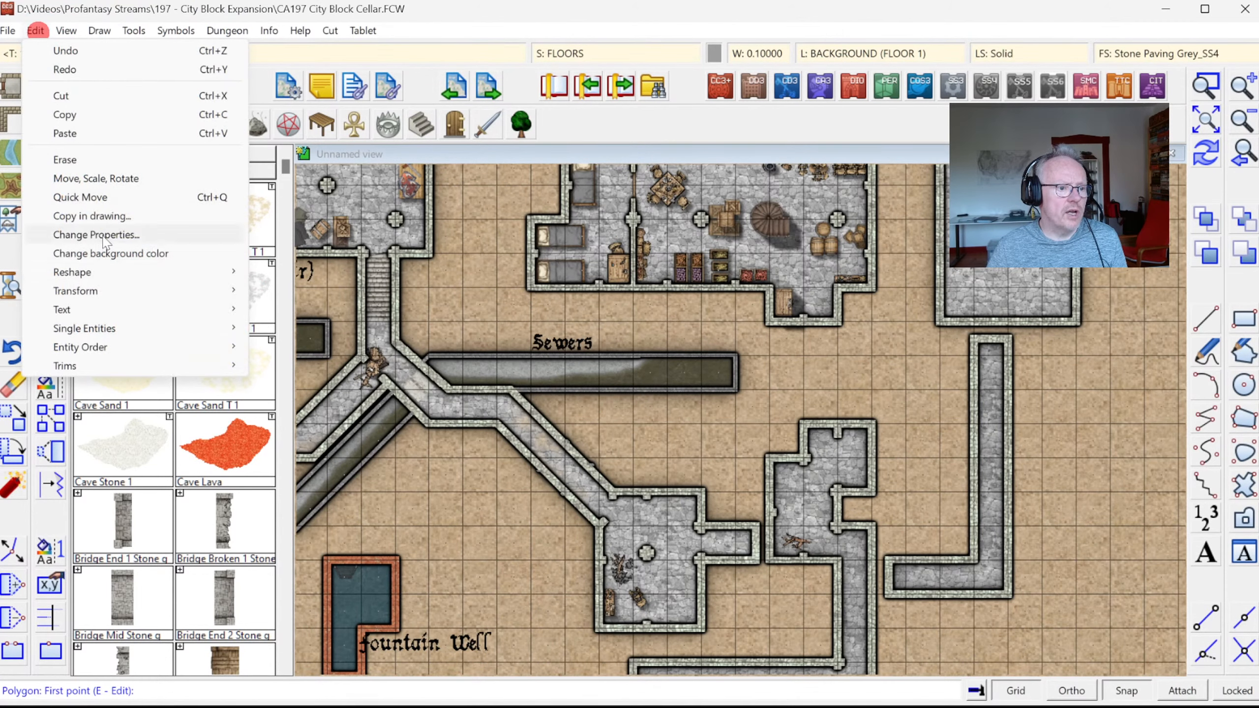
{"action": "left_click", "coordinate": [105, 272]}
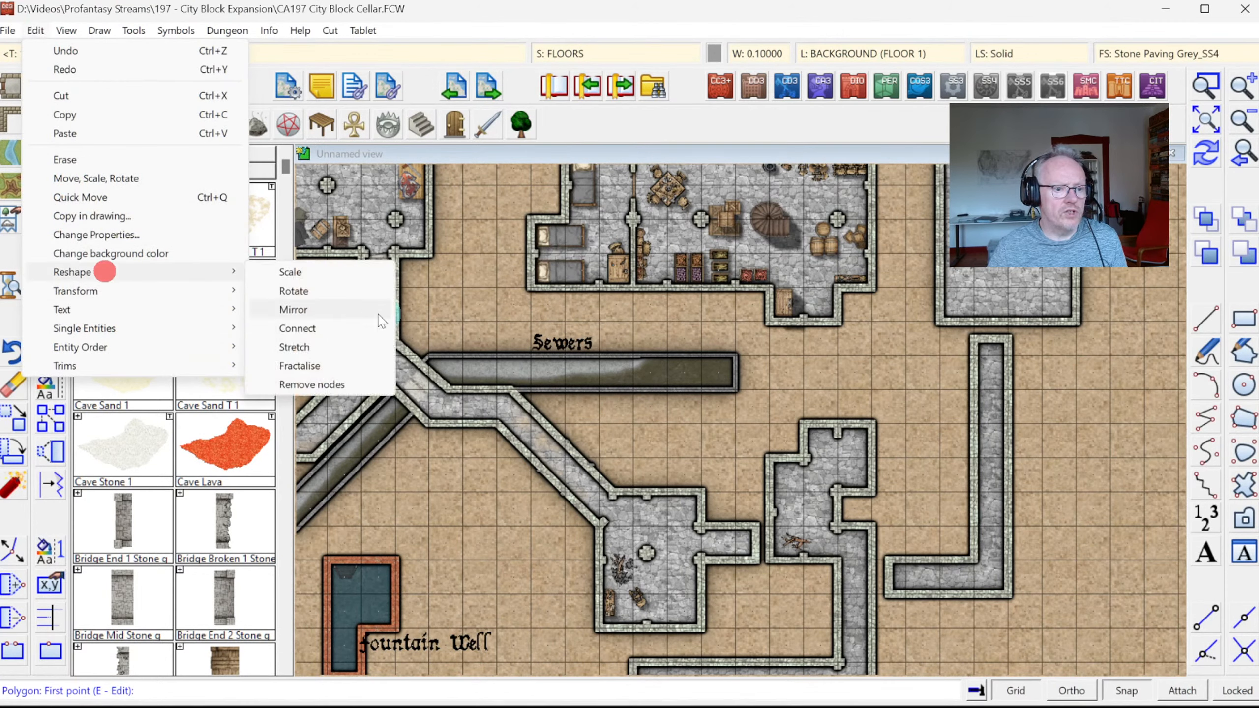
{"action": "left_click", "coordinate": [321, 348]}
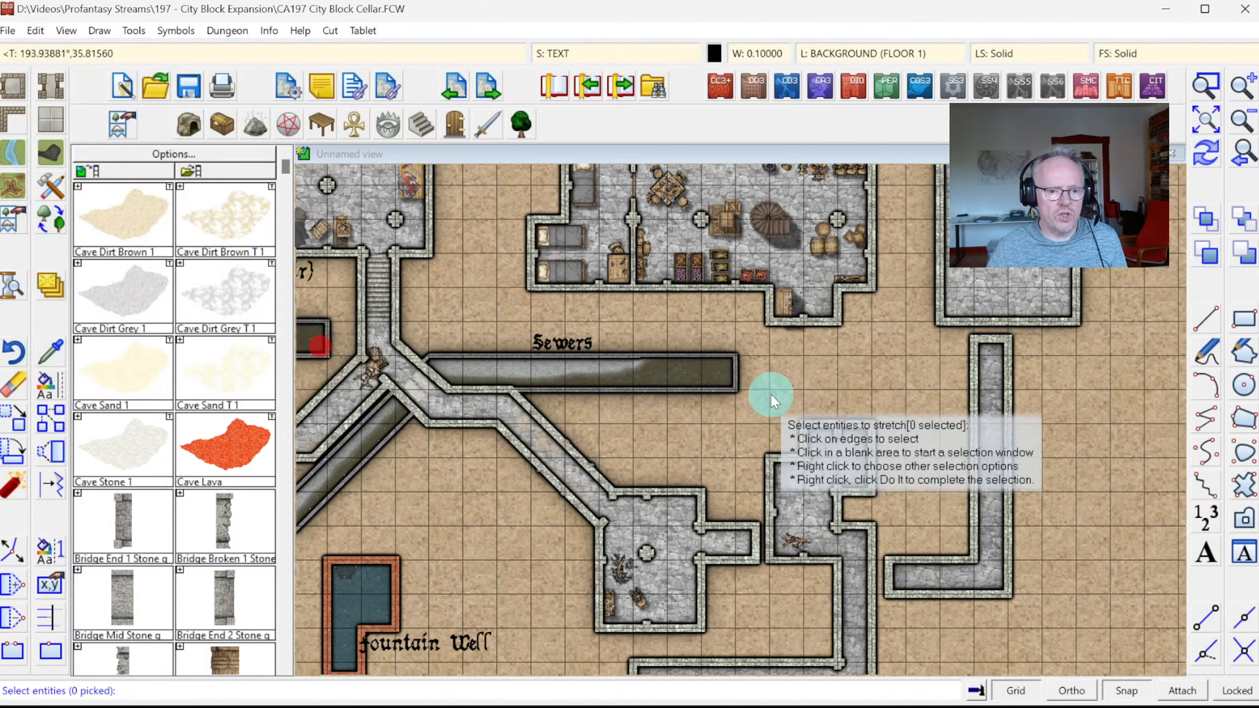
{"action": "left_click", "coordinate": [736, 377]}
{"action": "right_click", "coordinate": [739, 366]}
{"action": "left_click", "coordinate": [796, 371]}
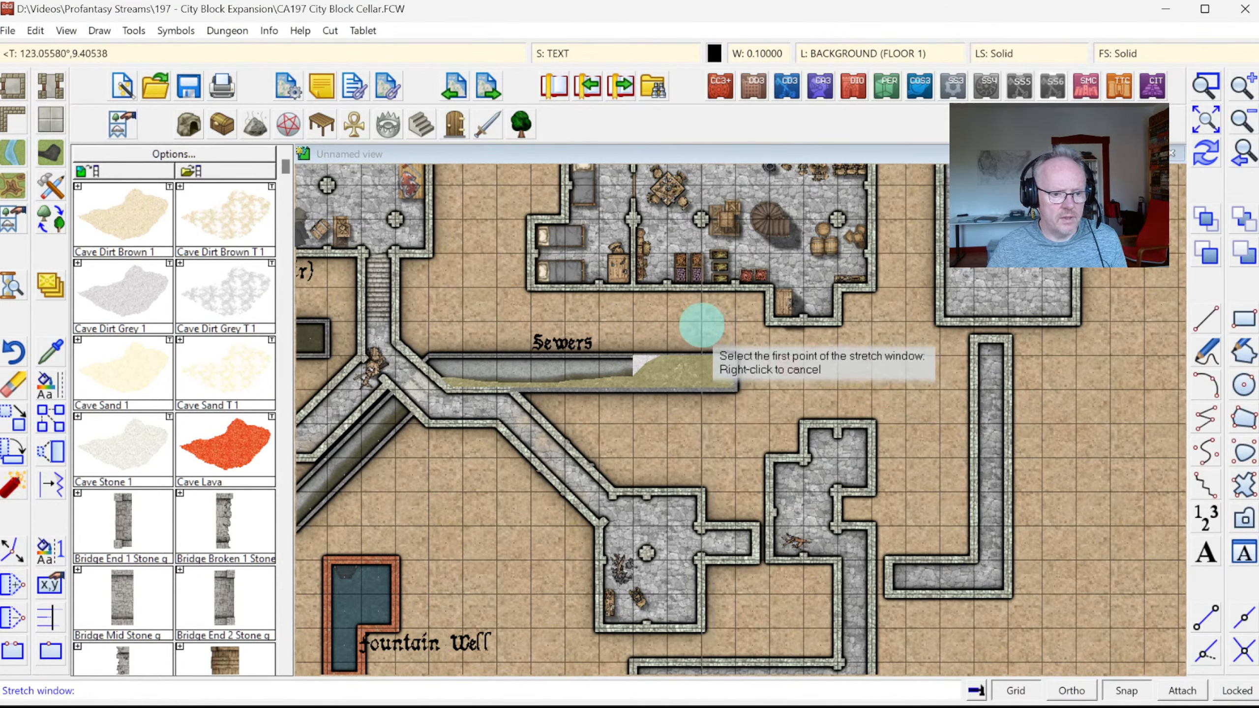
{"action": "left_click", "coordinate": [707, 341]}
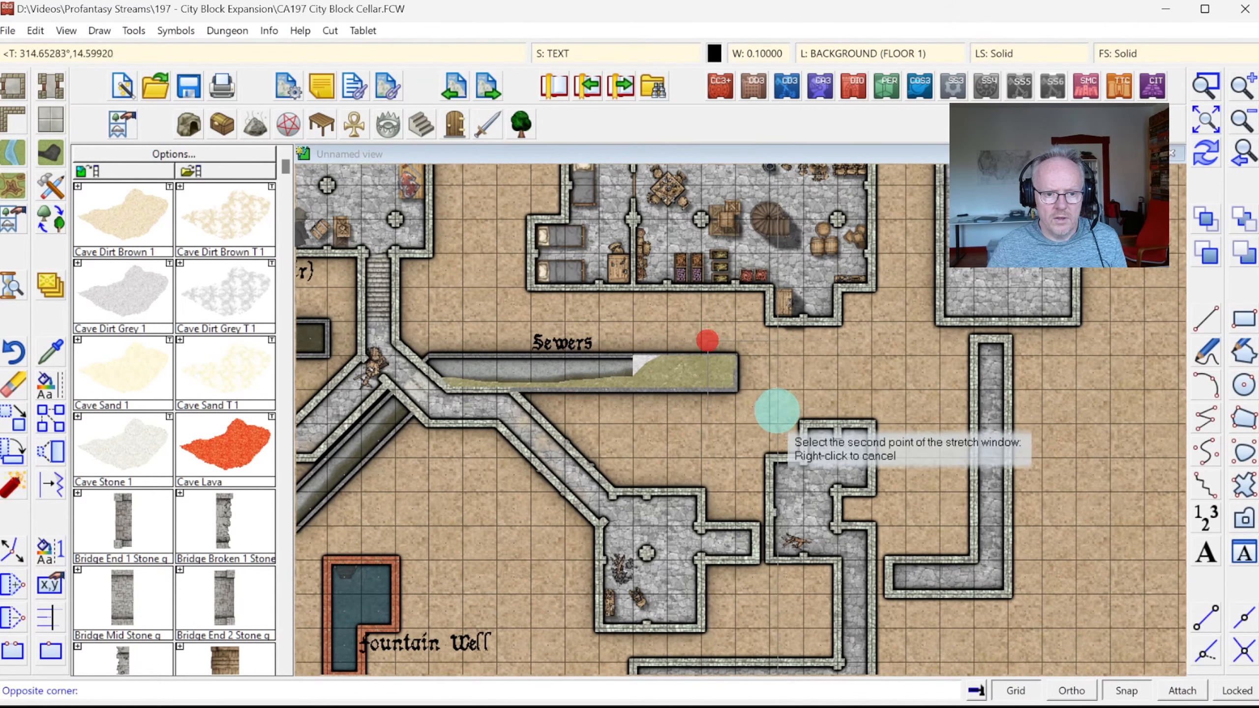
{"action": "left_click", "coordinate": [777, 412]}
{"action": "left_click", "coordinate": [731, 349]}
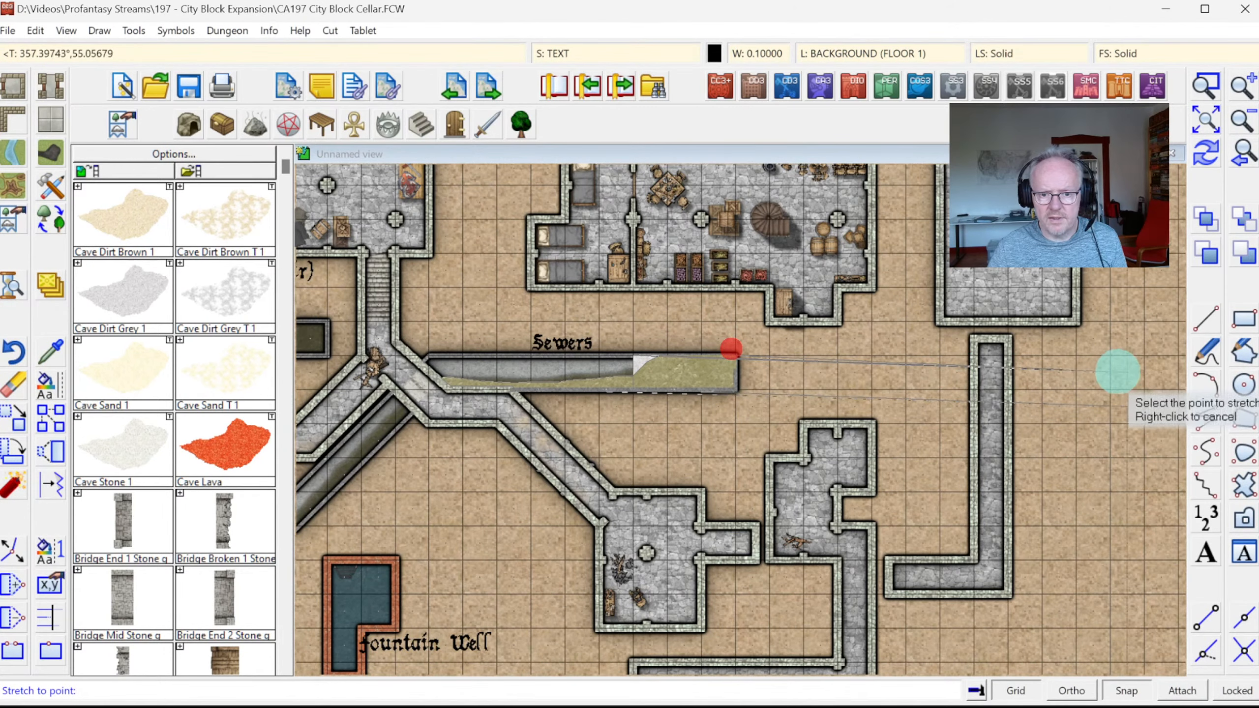
{"action": "left_click", "coordinate": [1108, 356]}
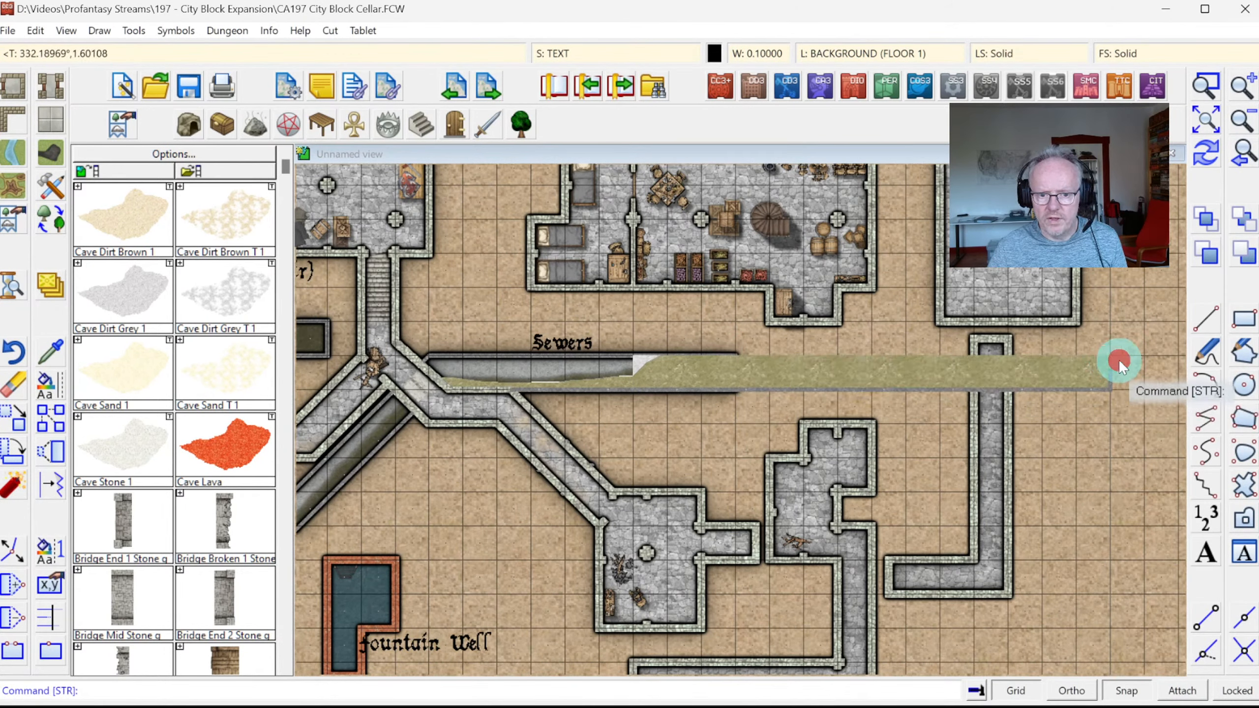
{"action": "right_click", "coordinate": [1118, 359]}
{"action": "left_click", "coordinate": [1199, 154]}
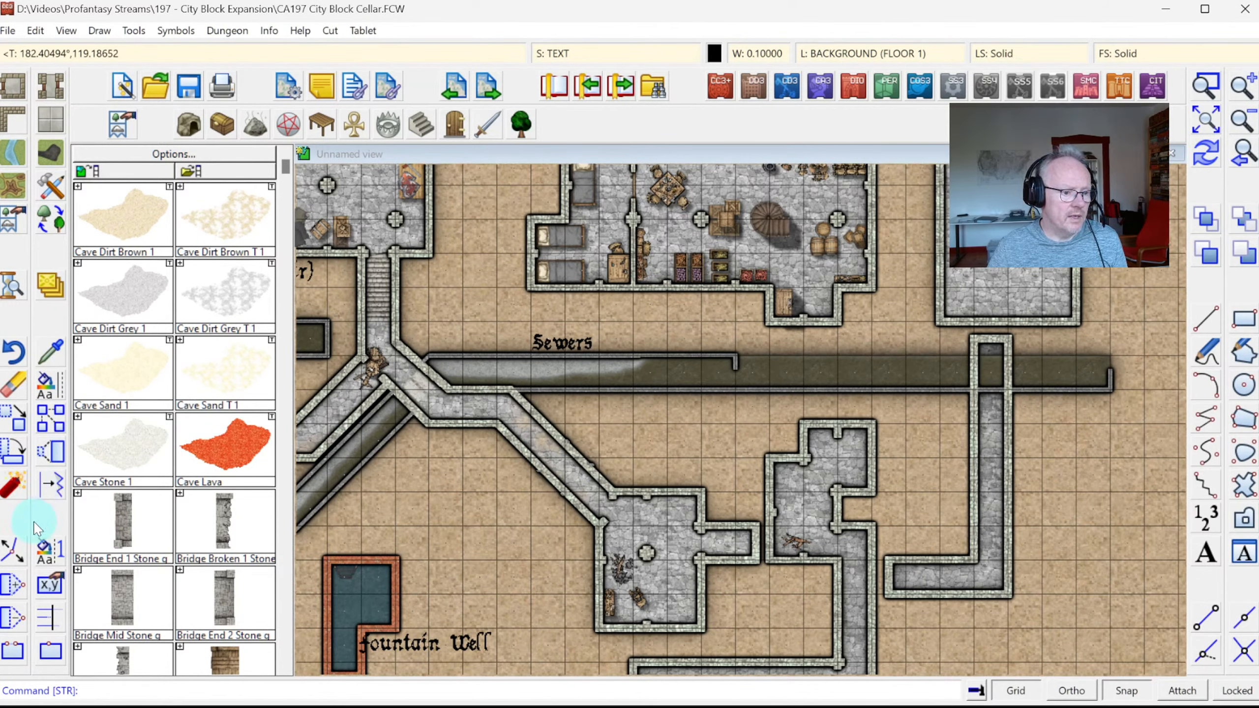
Move the end nodes of the sewer's north wall east so the wall runs straight along the stretched tunnel and closes its end
{"action": "left_click", "coordinate": [10, 550]}
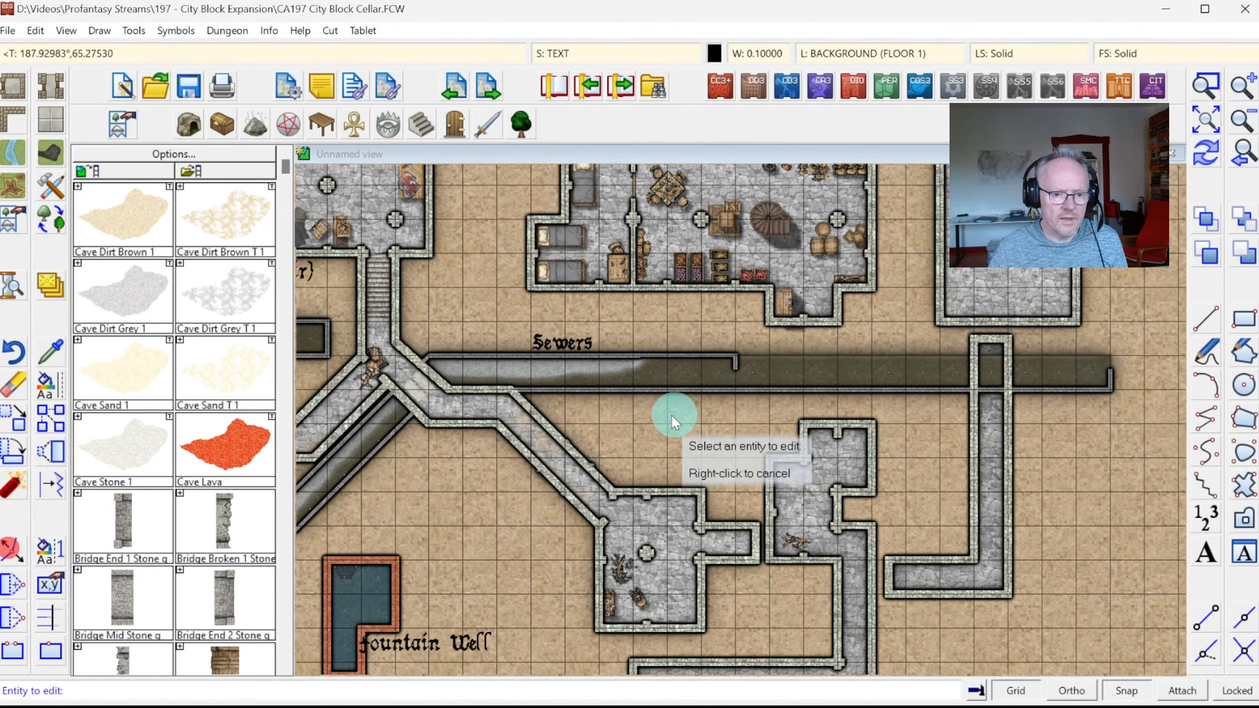
{"action": "left_click", "coordinate": [735, 368]}
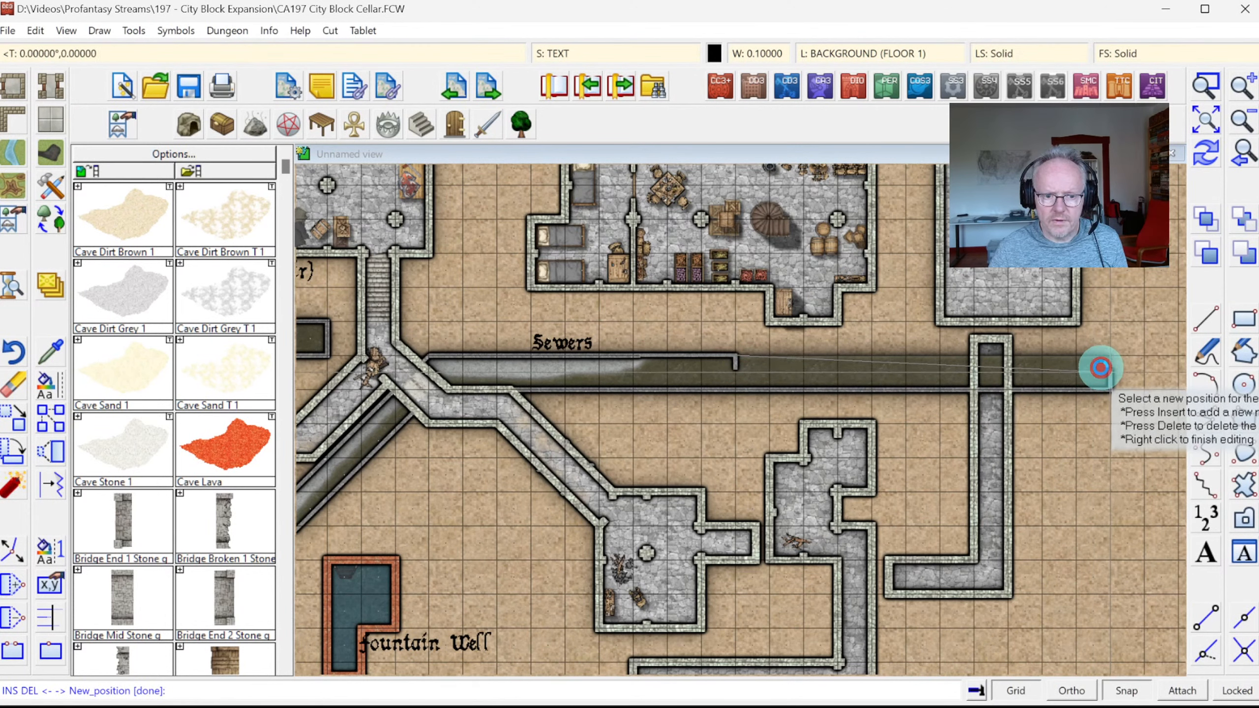
{"action": "left_click", "coordinate": [1100, 368]}
{"action": "right_click", "coordinate": [867, 388]}
{"action": "right_click", "coordinate": [808, 354]}
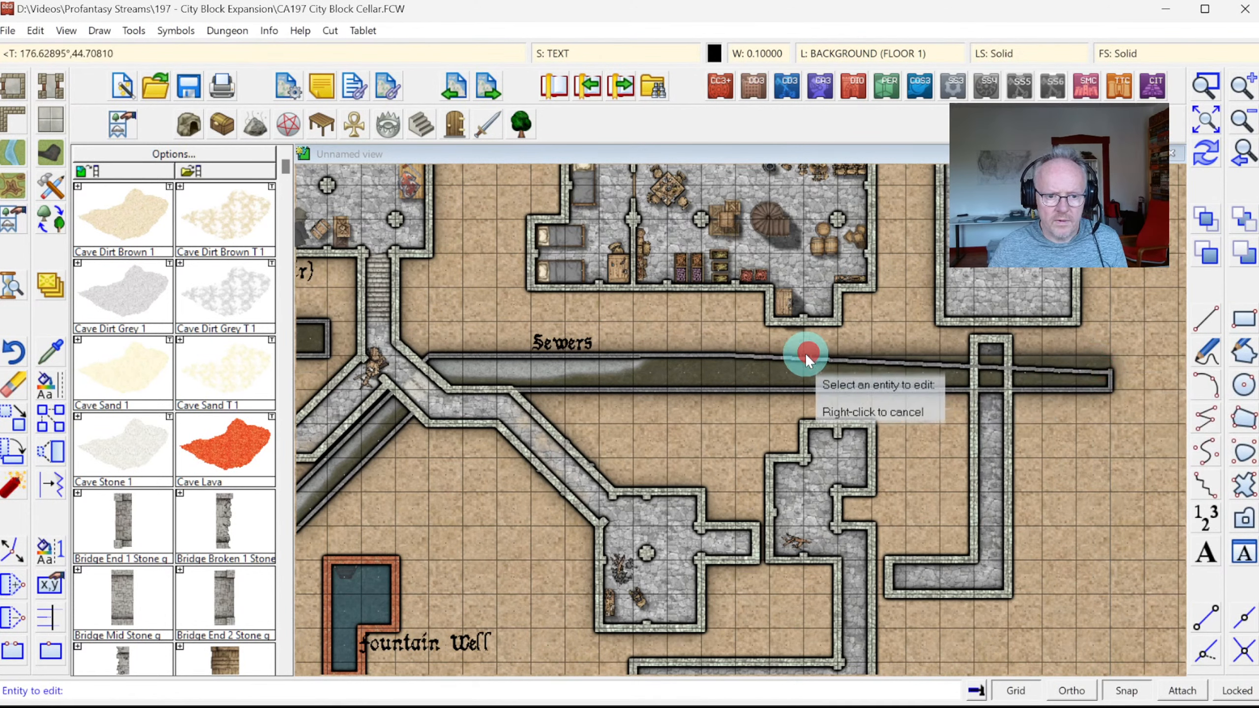
{"action": "left_click", "coordinate": [844, 363]}
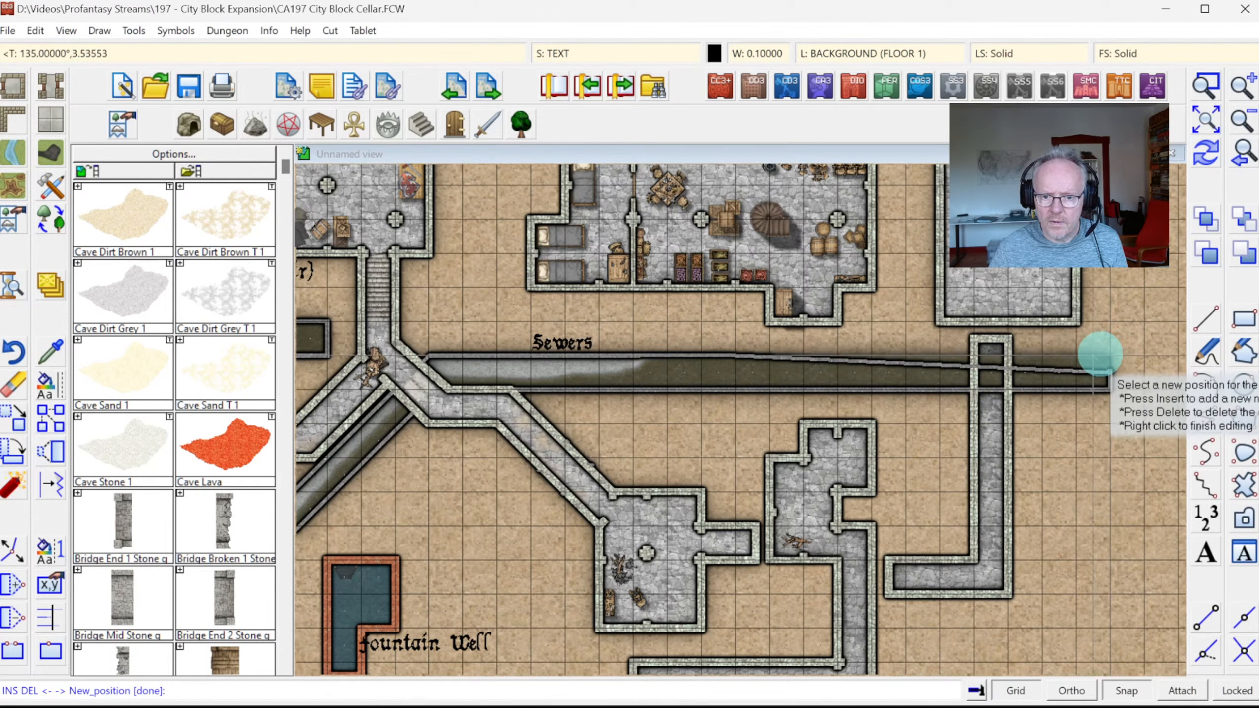
{"action": "left_click", "coordinate": [1100, 354]}
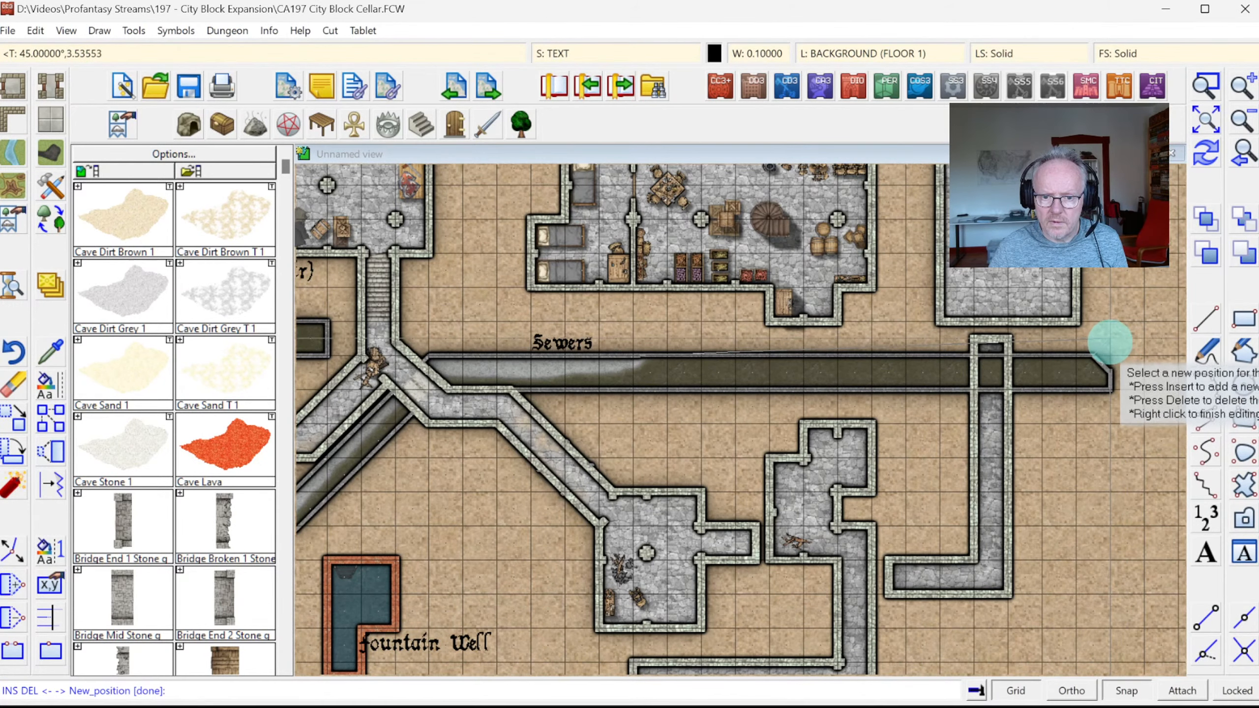
{"action": "right_click", "coordinate": [1134, 363]}
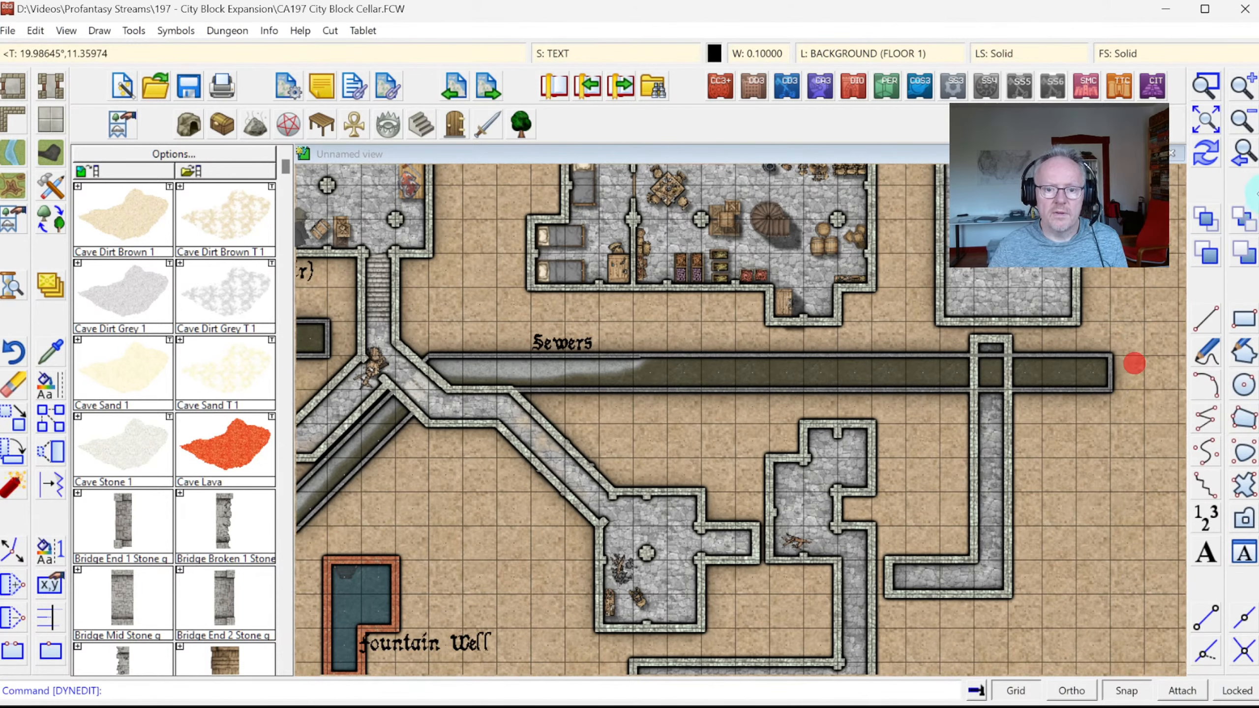
Pick up the drawing properties of the diagonal corridor's floor and the new L-shaped passage to compare their sheets and layers
{"action": "left_click", "coordinate": [1236, 155]}
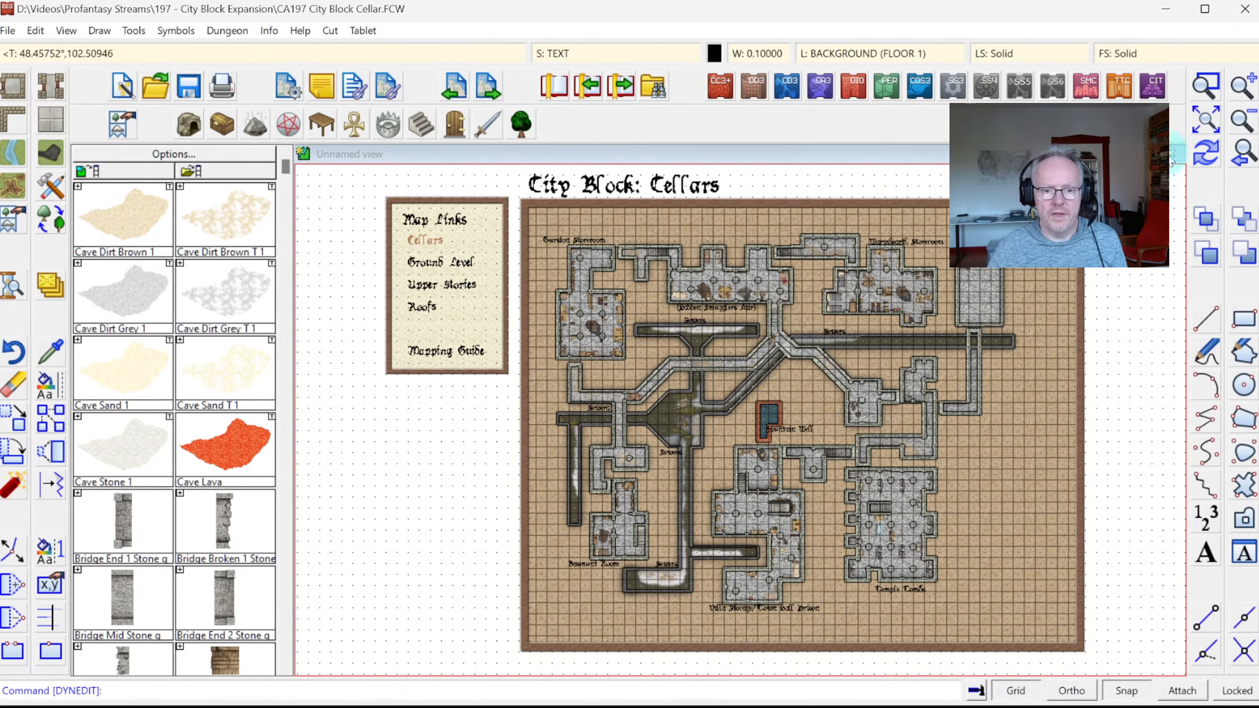
{"action": "left_click", "coordinate": [1207, 94]}
{"action": "left_click", "coordinate": [764, 337]}
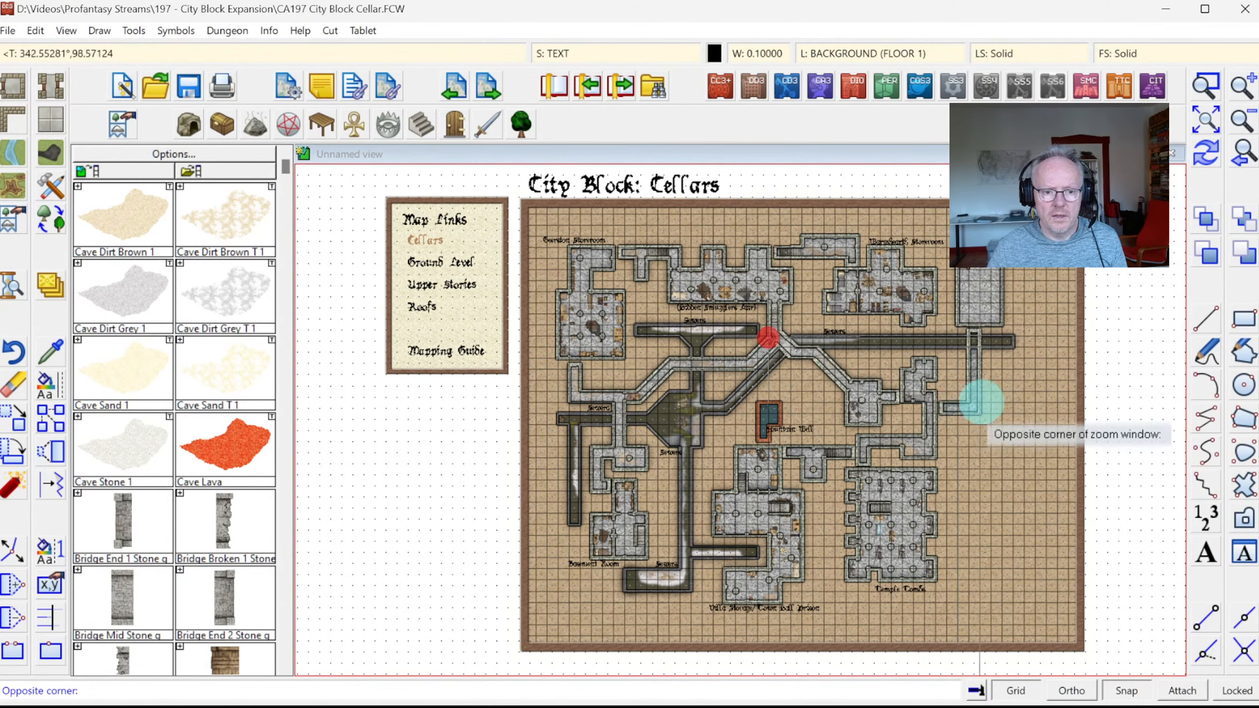
{"action": "left_click", "coordinate": [1003, 409]}
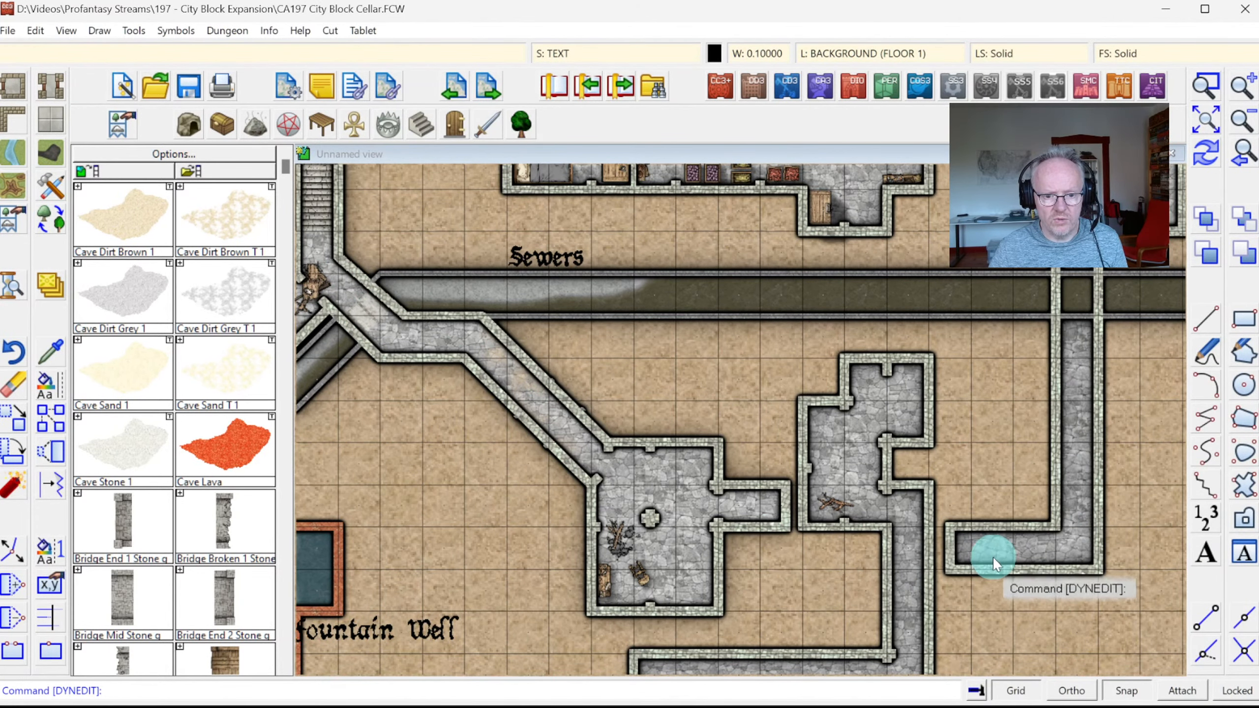
{"action": "left_click", "coordinate": [51, 351]}
{"action": "left_click", "coordinate": [531, 365]}
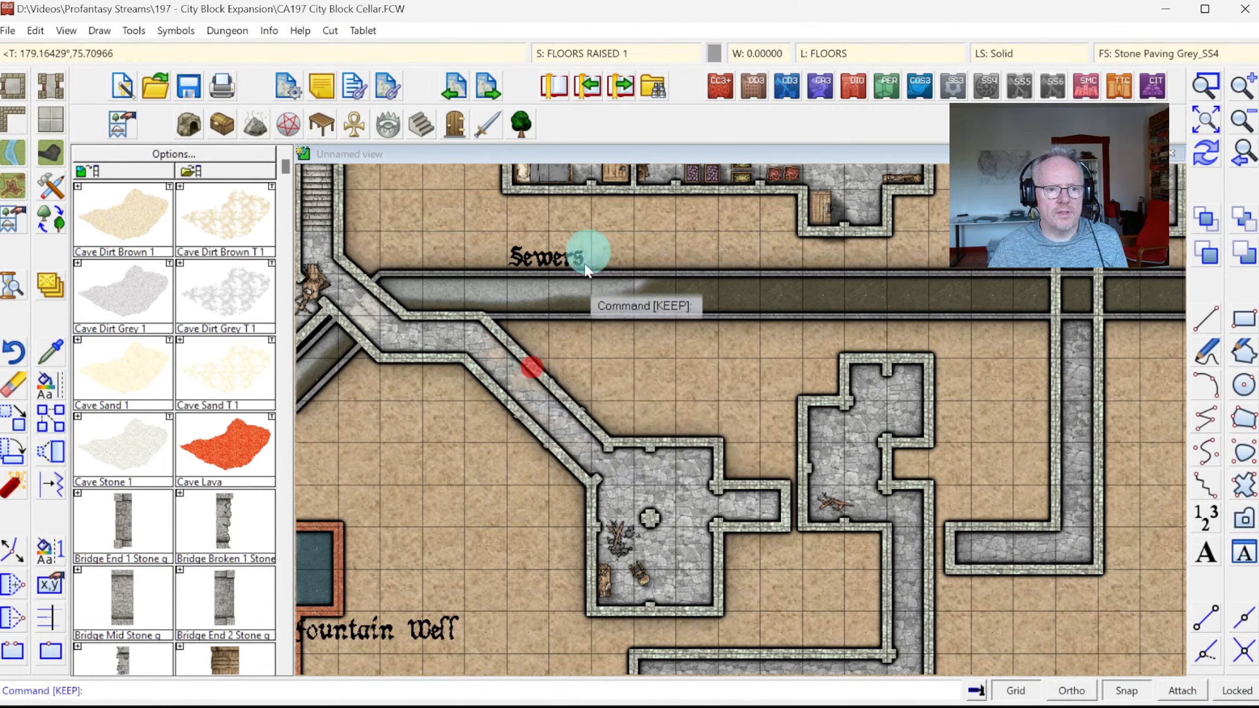
{"action": "key", "text": "Return"}
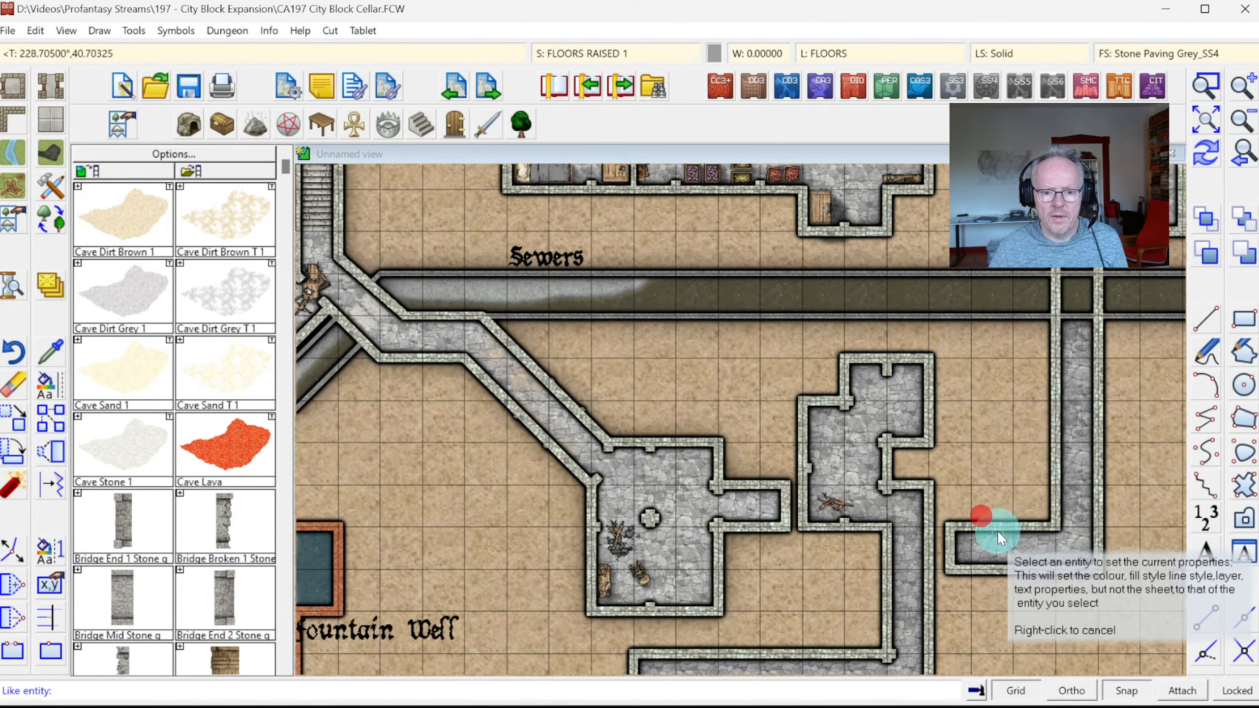
{"action": "left_click", "coordinate": [949, 549]}
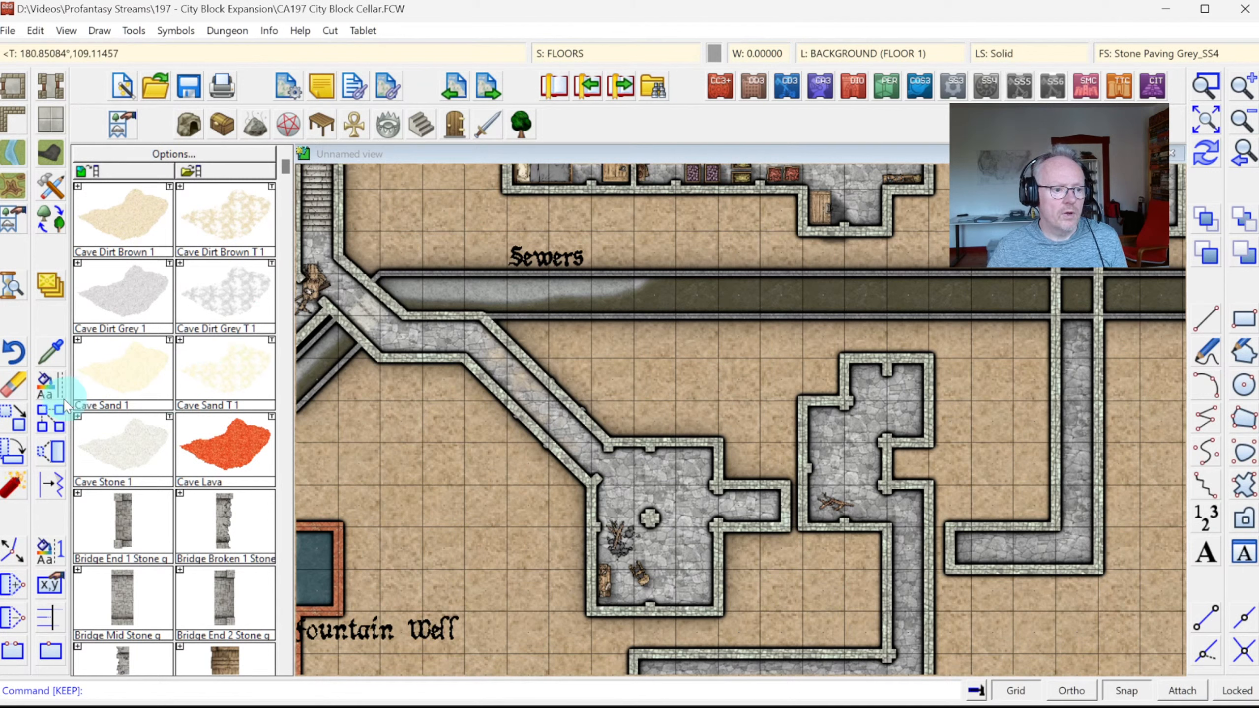
Move the new L-shaped passage's floor to the FLOORS RAISED 1 sheet, filtering the selection by layer
{"action": "left_click", "coordinate": [52, 285]}
{"action": "left_click", "coordinate": [107, 438]}
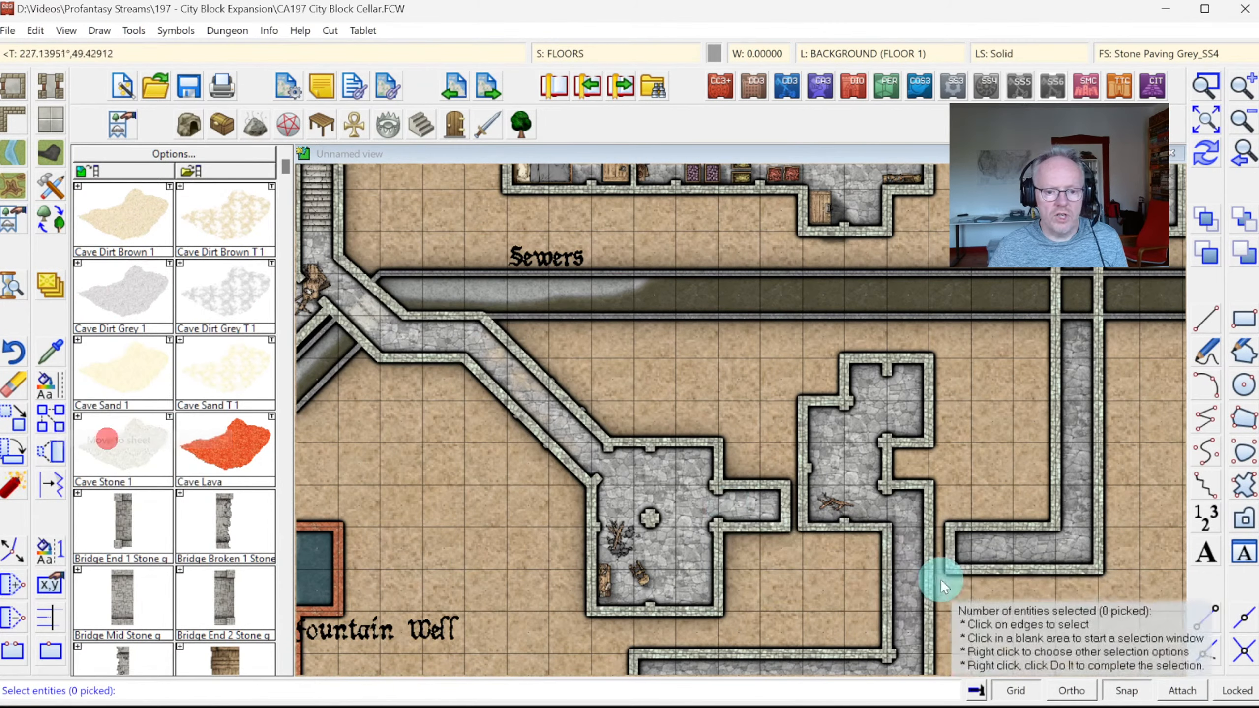
{"action": "left_click", "coordinate": [958, 550]}
{"action": "left_click", "coordinate": [951, 547]}
{"action": "right_click", "coordinate": [983, 389]}
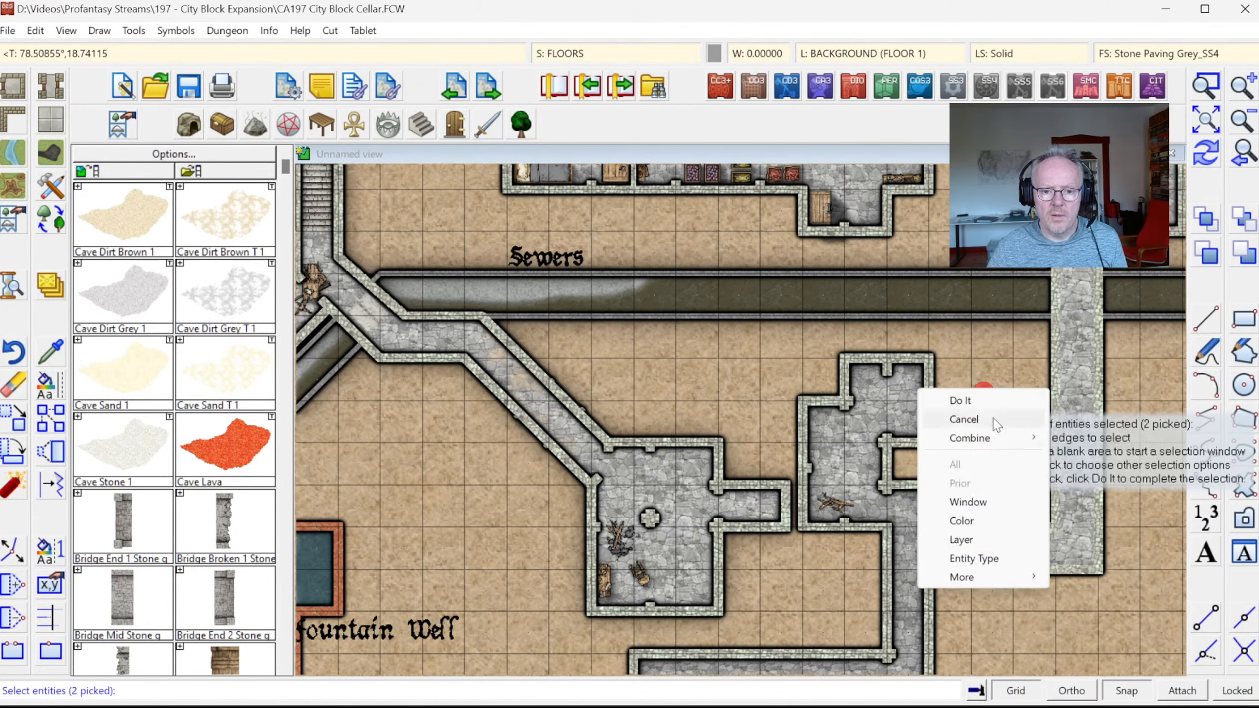
{"action": "right_click", "coordinate": [1077, 472]}
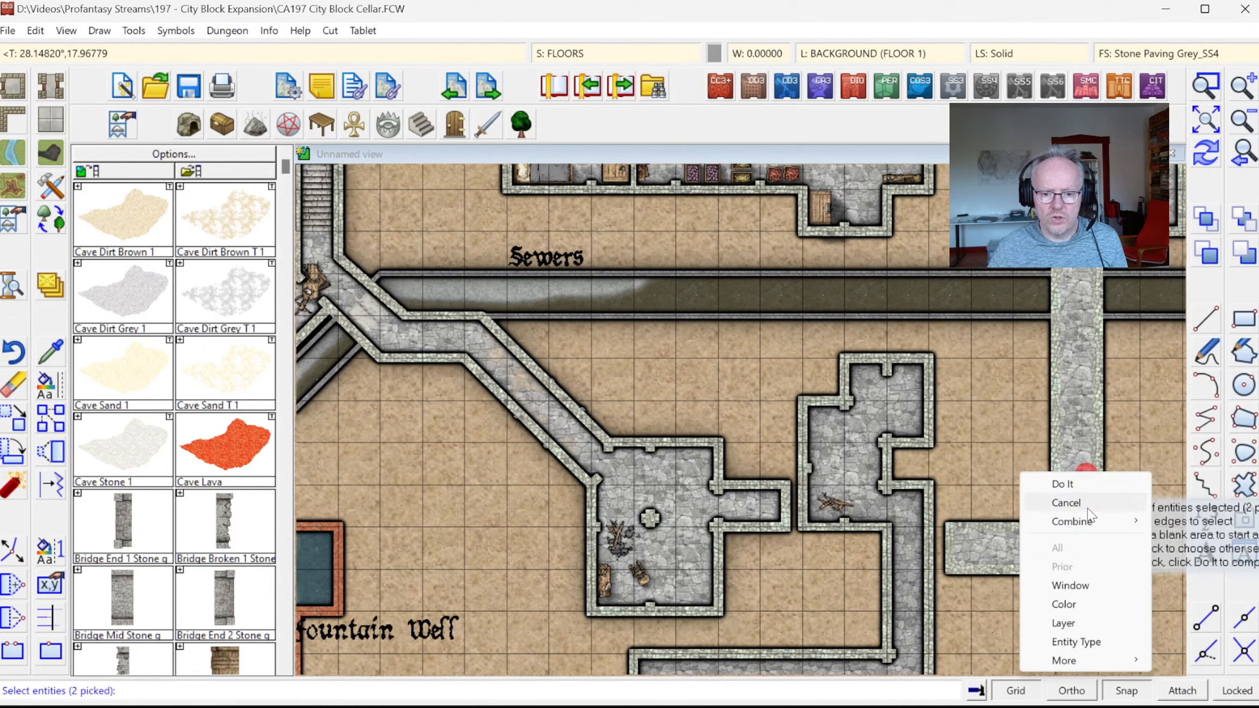
{"action": "left_click", "coordinate": [1078, 622]}
{"action": "right_click", "coordinate": [1078, 622]}
{"action": "left_click", "coordinate": [710, 452]}
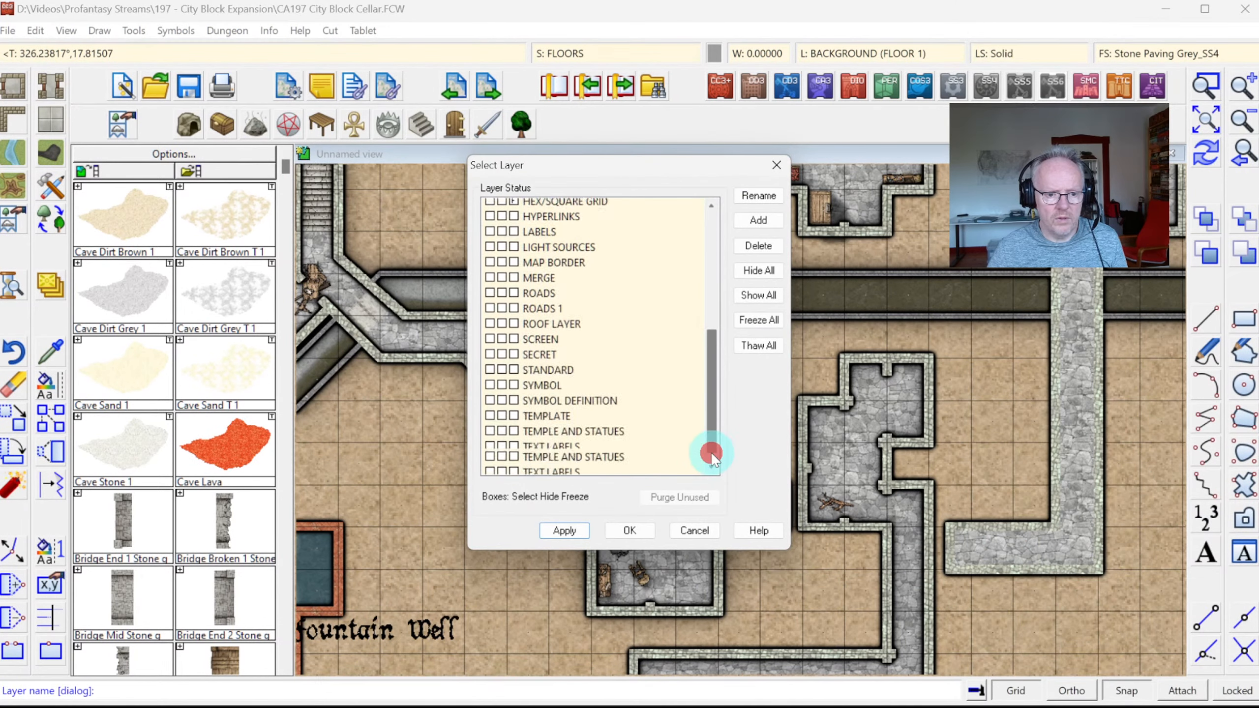
{"action": "left_click", "coordinate": [565, 466]}
{"action": "left_click", "coordinate": [627, 529]}
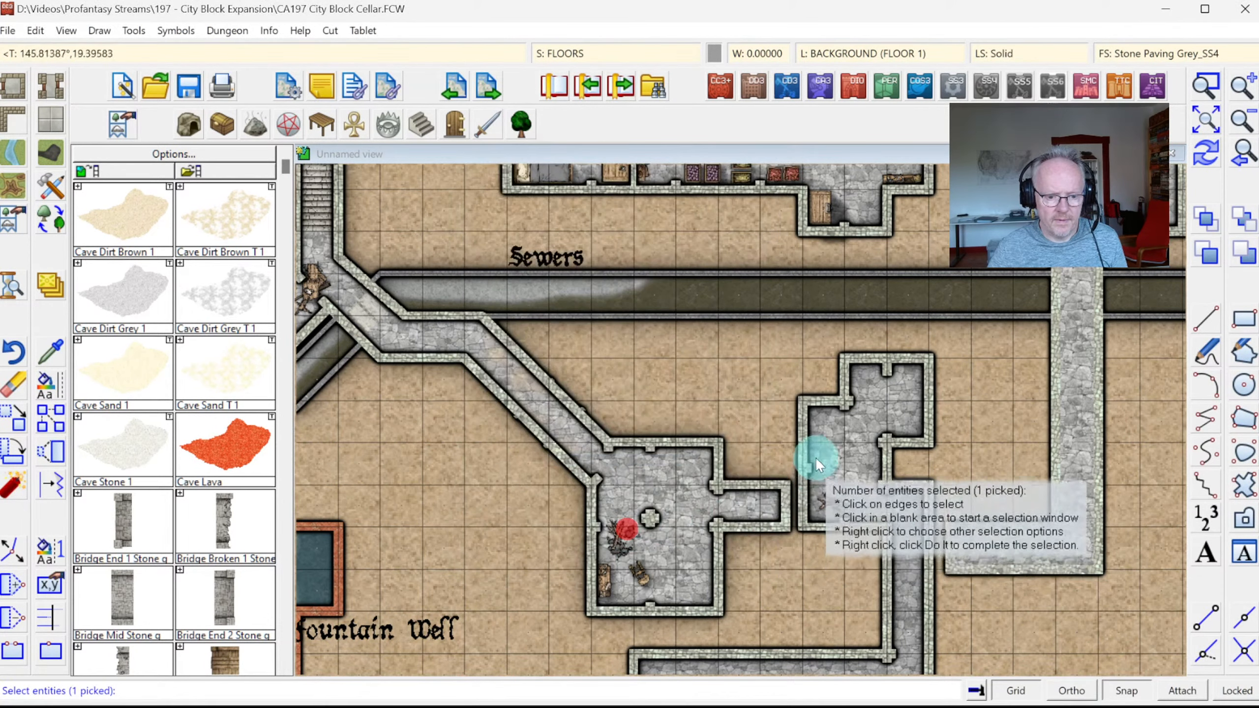
{"action": "right_click", "coordinate": [814, 452]}
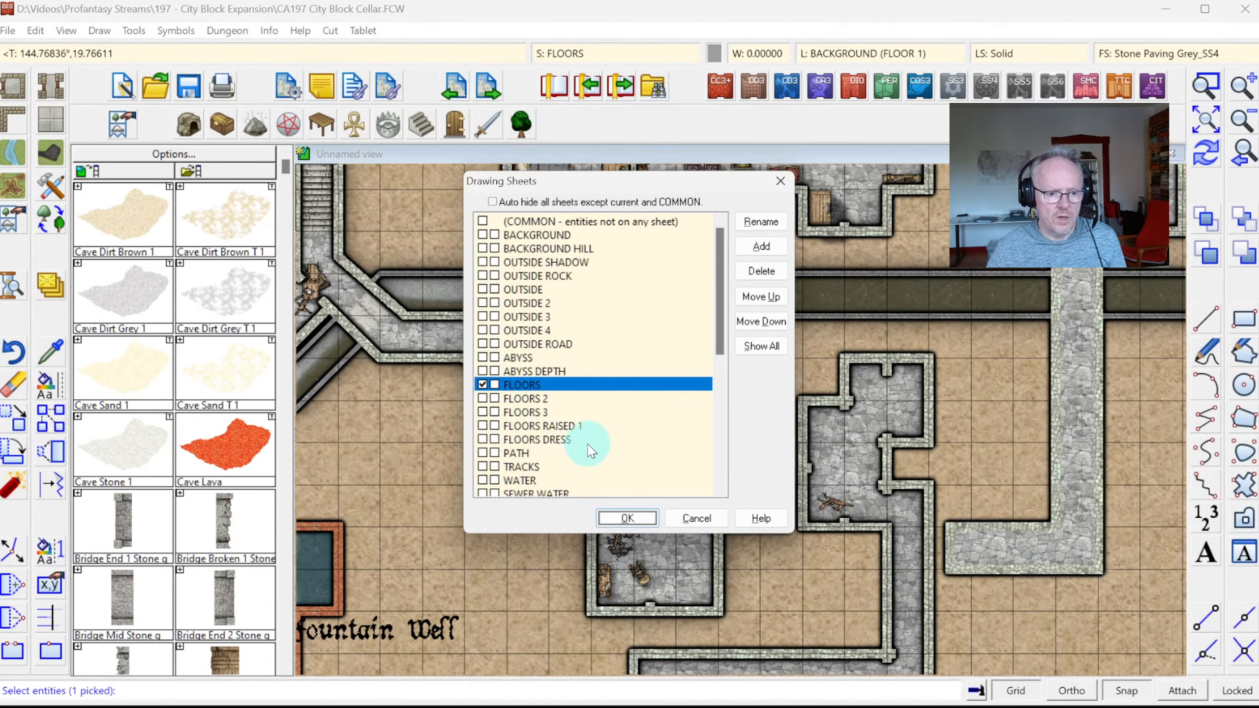
{"action": "left_click", "coordinate": [562, 425]}
{"action": "left_click", "coordinate": [626, 519]}
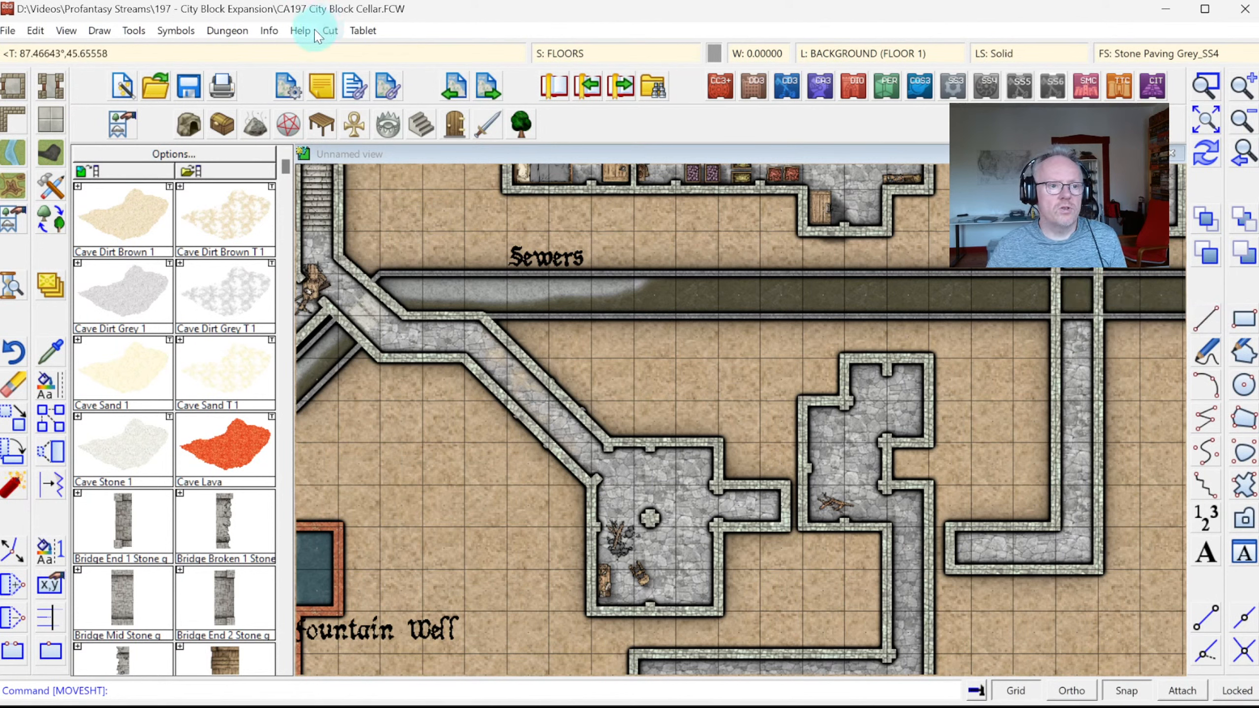
List the entity properties of the sewer tunnel by the new L-shaped passage to check which sheets its floor and water use
{"action": "left_click", "coordinate": [269, 31]}
{"action": "left_click", "coordinate": [275, 53]}
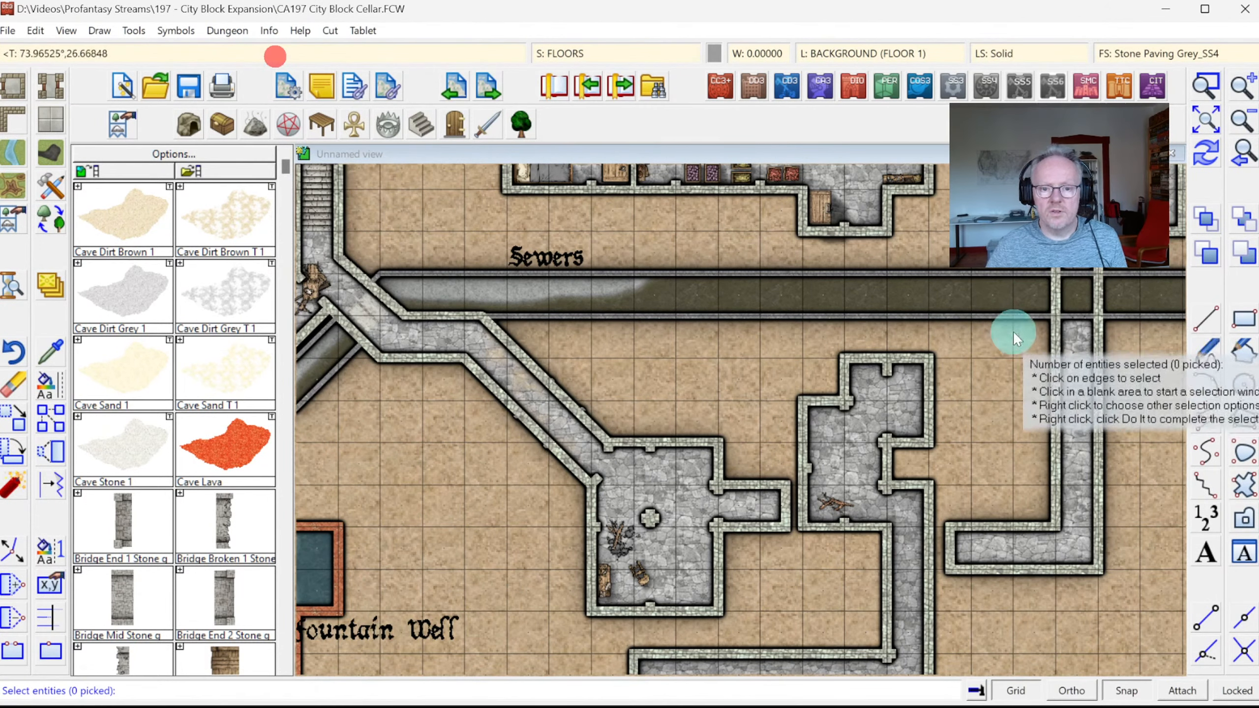
{"action": "left_click", "coordinate": [1036, 274]}
{"action": "right_click", "coordinate": [981, 293]}
{"action": "left_click", "coordinate": [983, 295]}
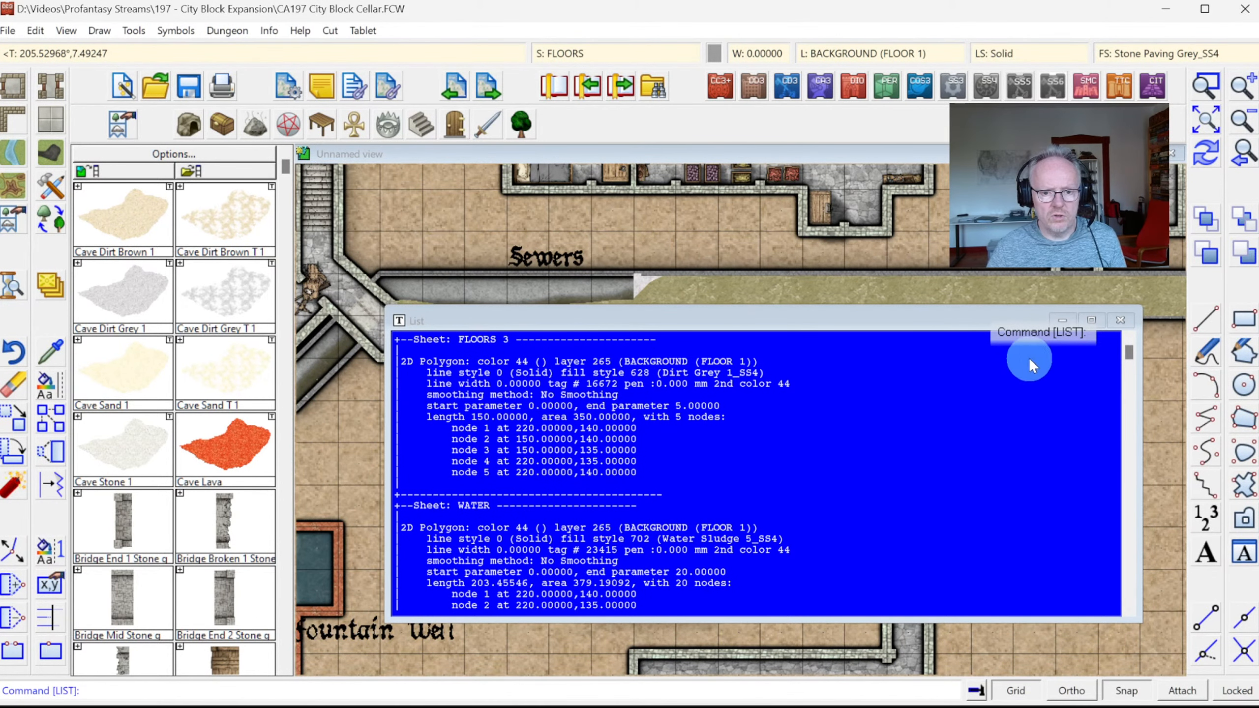
{"action": "left_click_drag", "start_coordinate": [1129, 357], "coordinate": [1134, 498]}
{"action": "left_click", "coordinate": [1119, 319]}
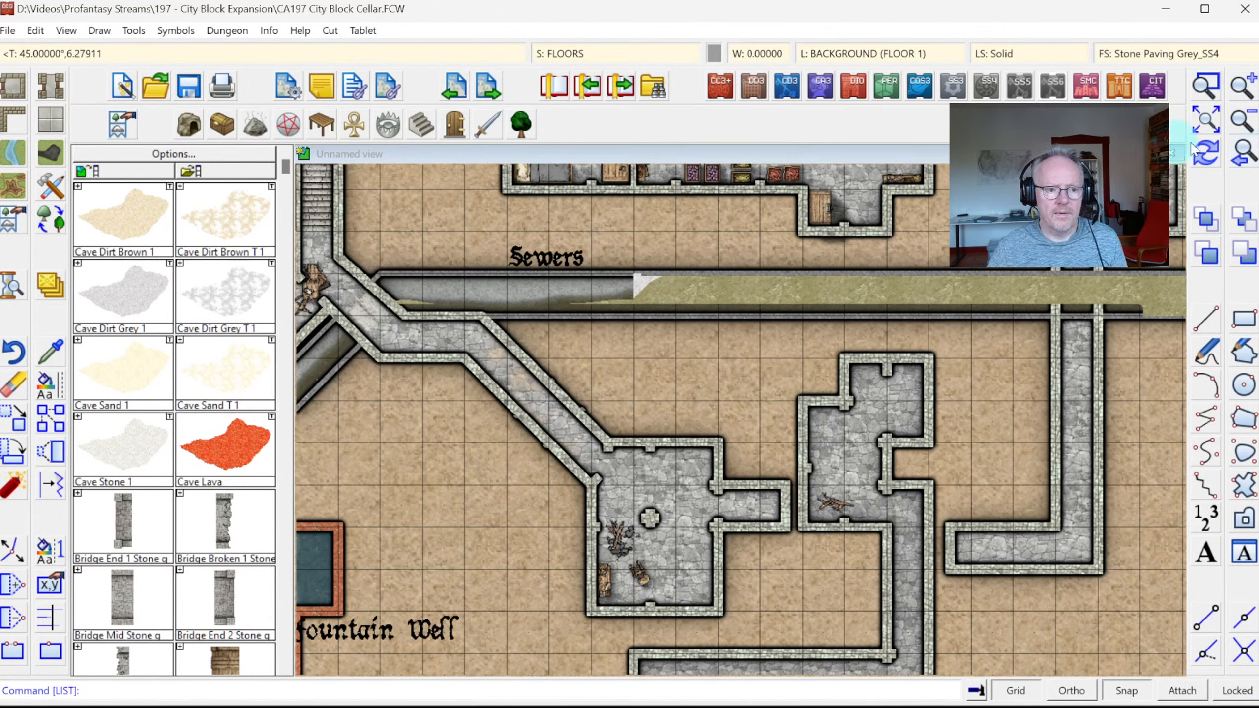
{"action": "left_click", "coordinate": [11, 386]}
{"action": "left_click", "coordinate": [443, 272]}
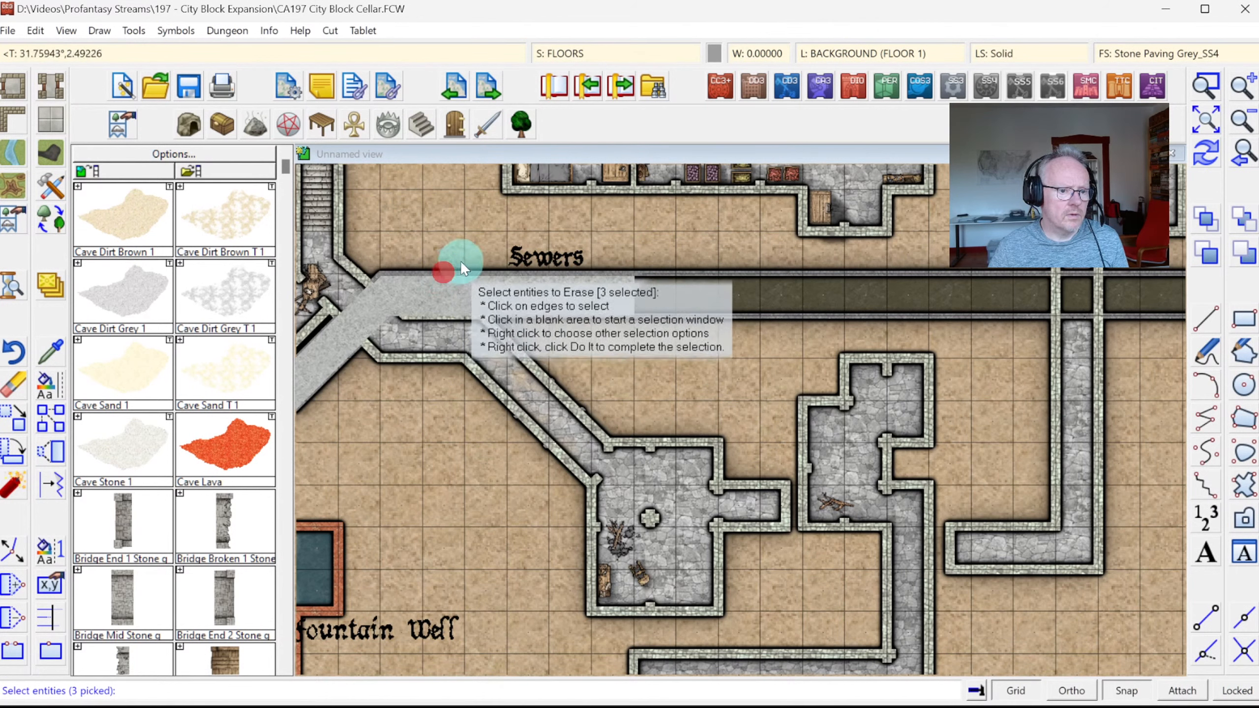
{"action": "key", "text": "Return"}
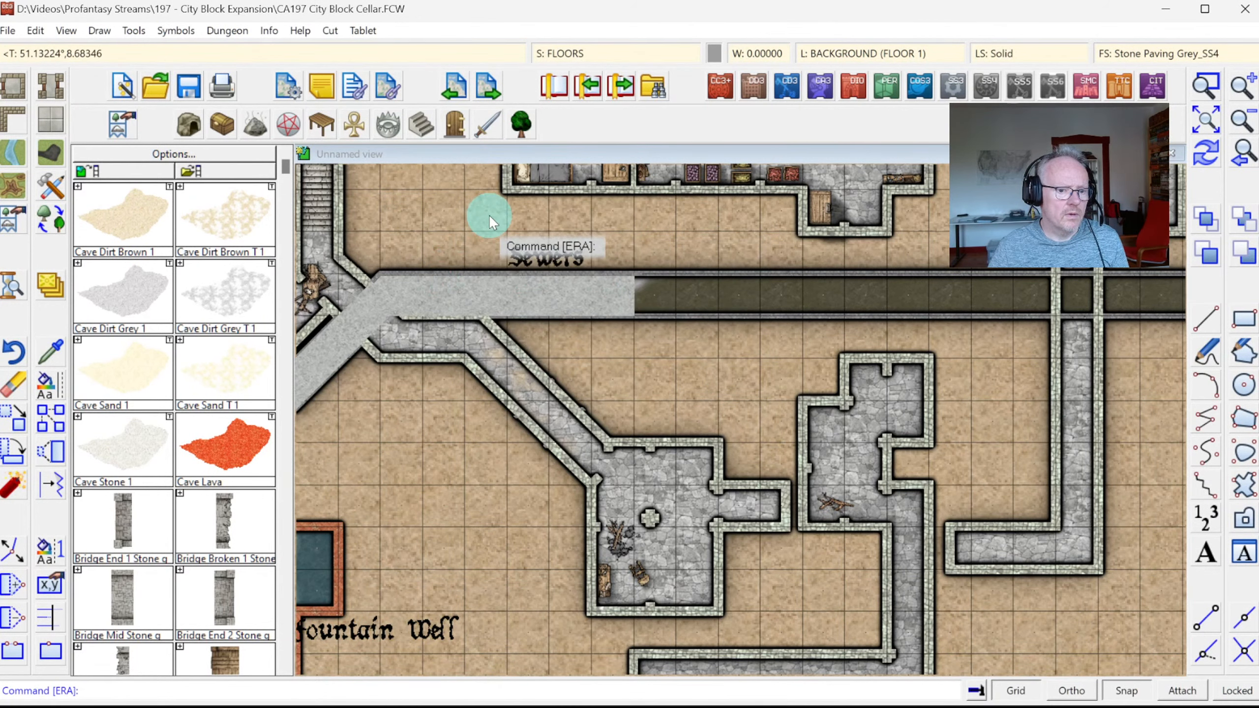
{"action": "left_click", "coordinate": [1195, 159]}
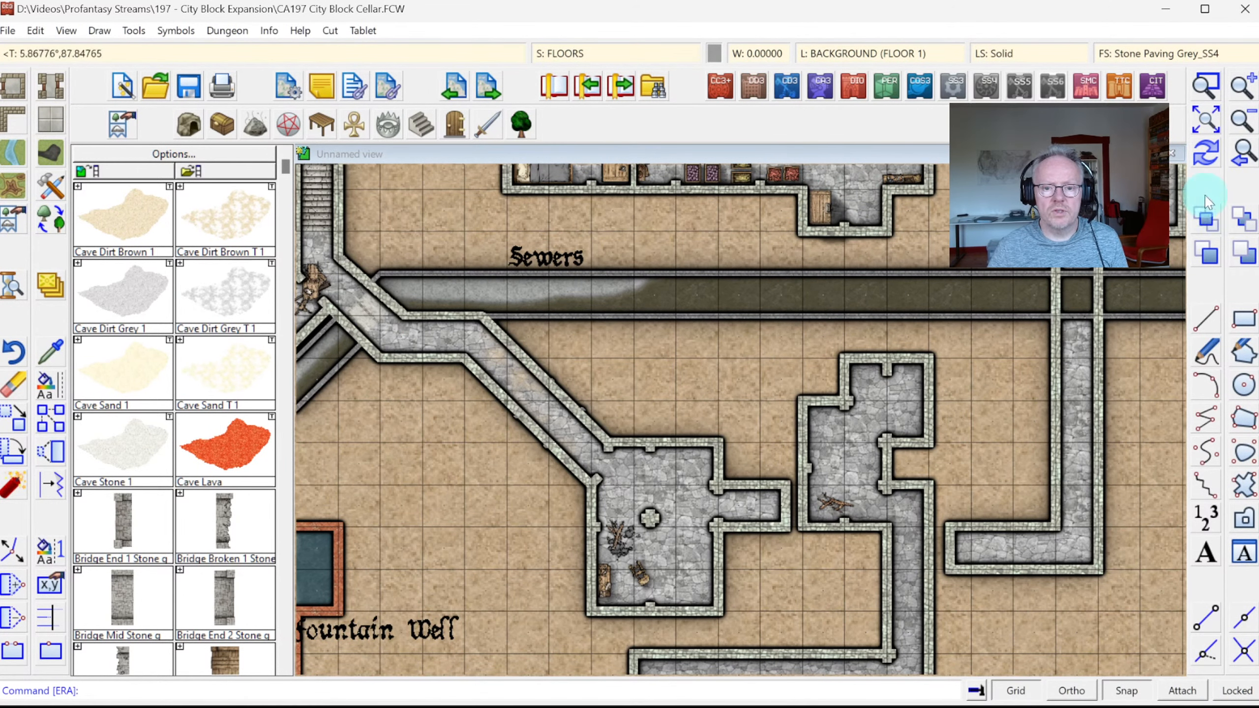
Review the order of the drawing sheets to compare where the raised floor, water and wall sheets sit
{"action": "left_click", "coordinate": [601, 62]}
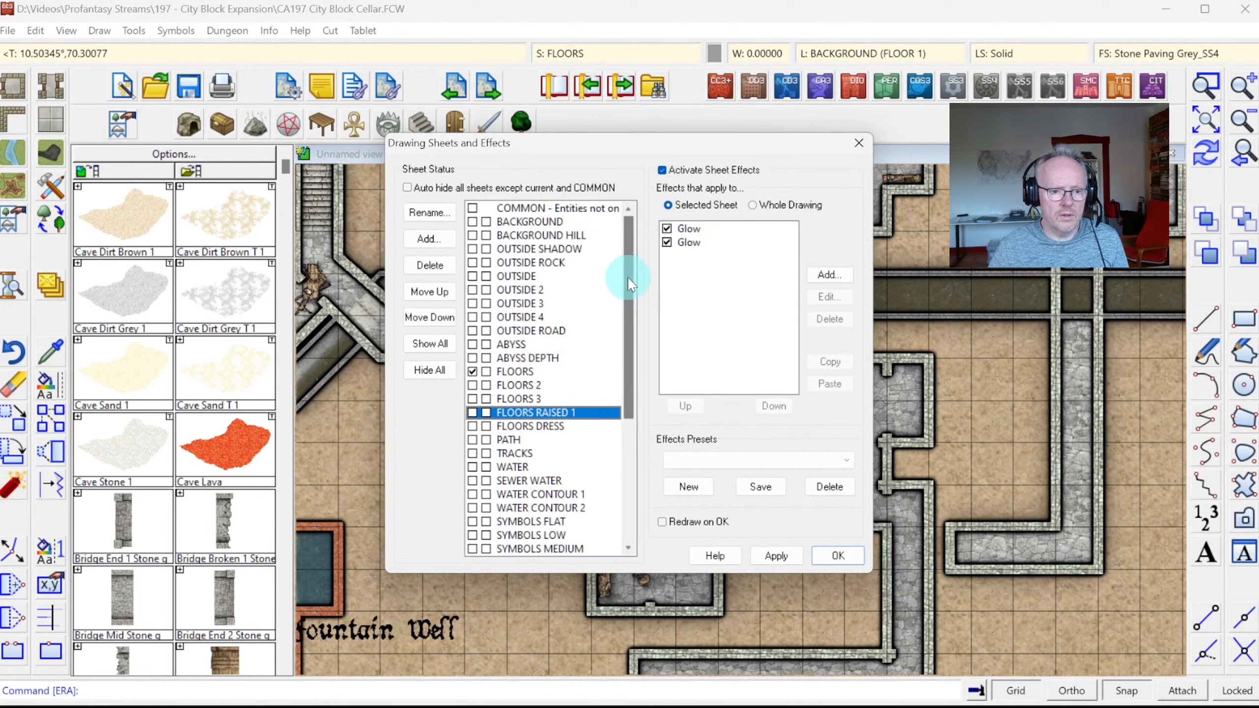
{"action": "left_click_drag", "start_coordinate": [629, 284], "coordinate": [662, 439]}
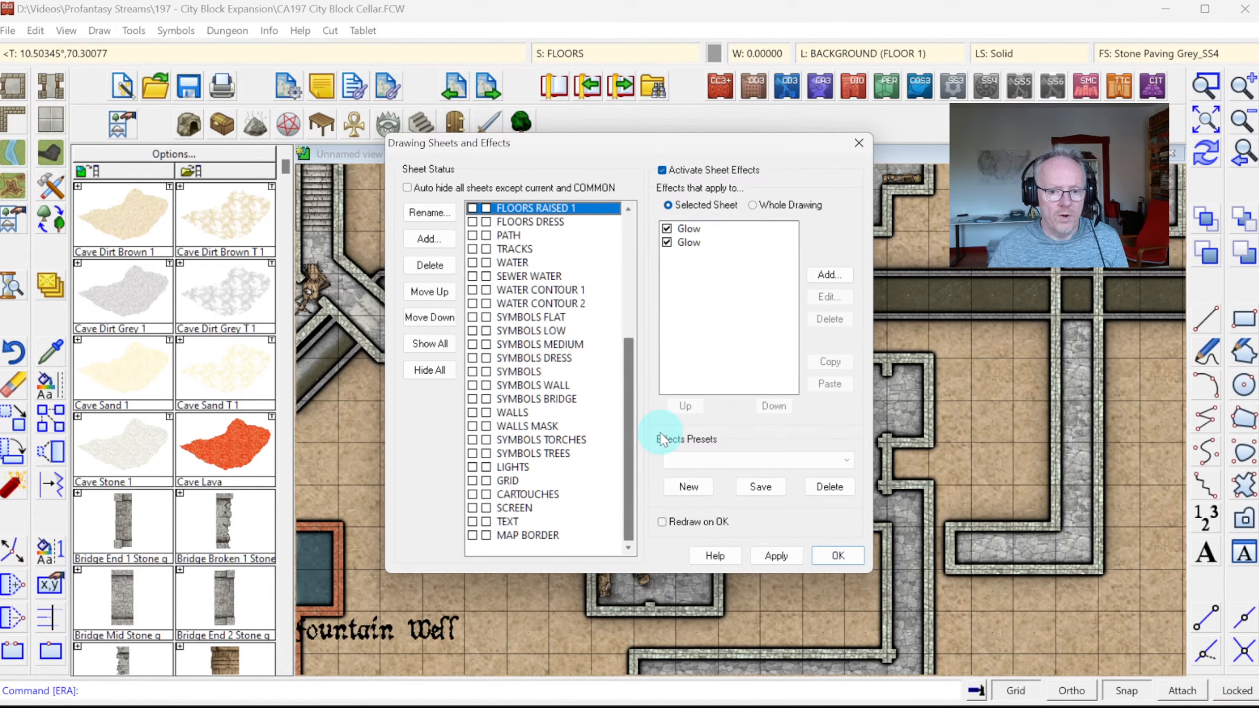
{"action": "key", "text": "Escape"}
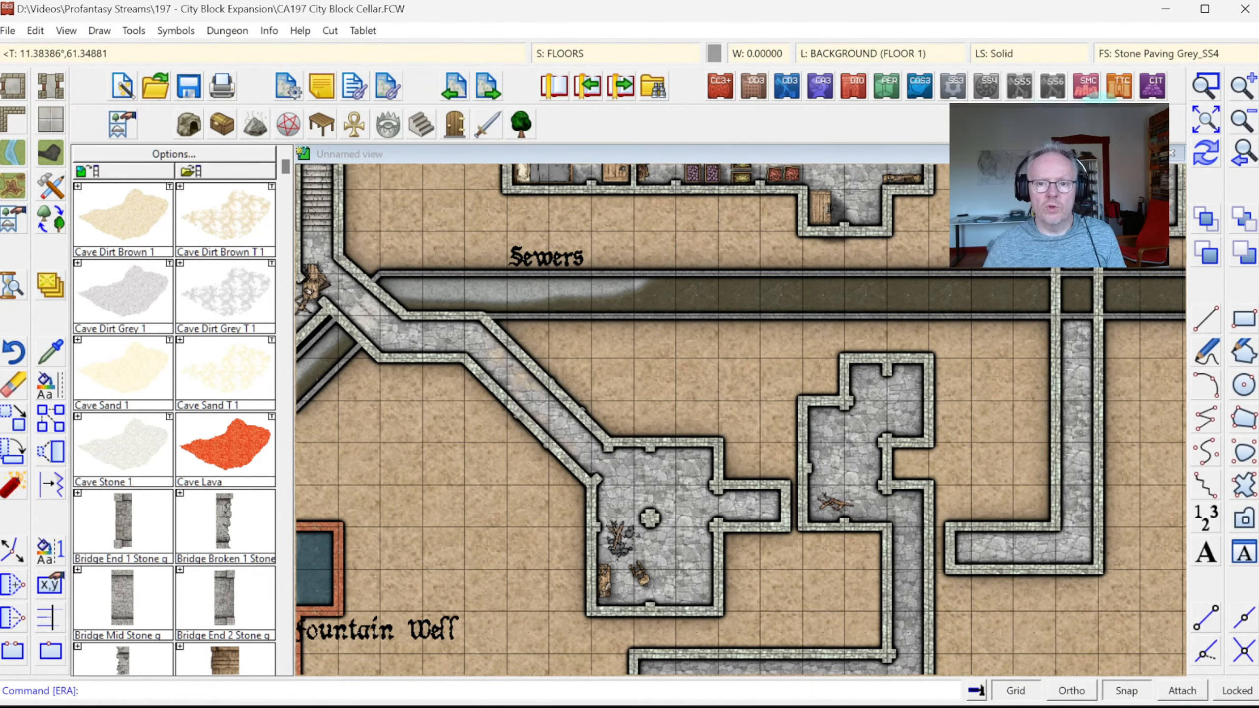
{"action": "left_click", "coordinate": [1242, 122]}
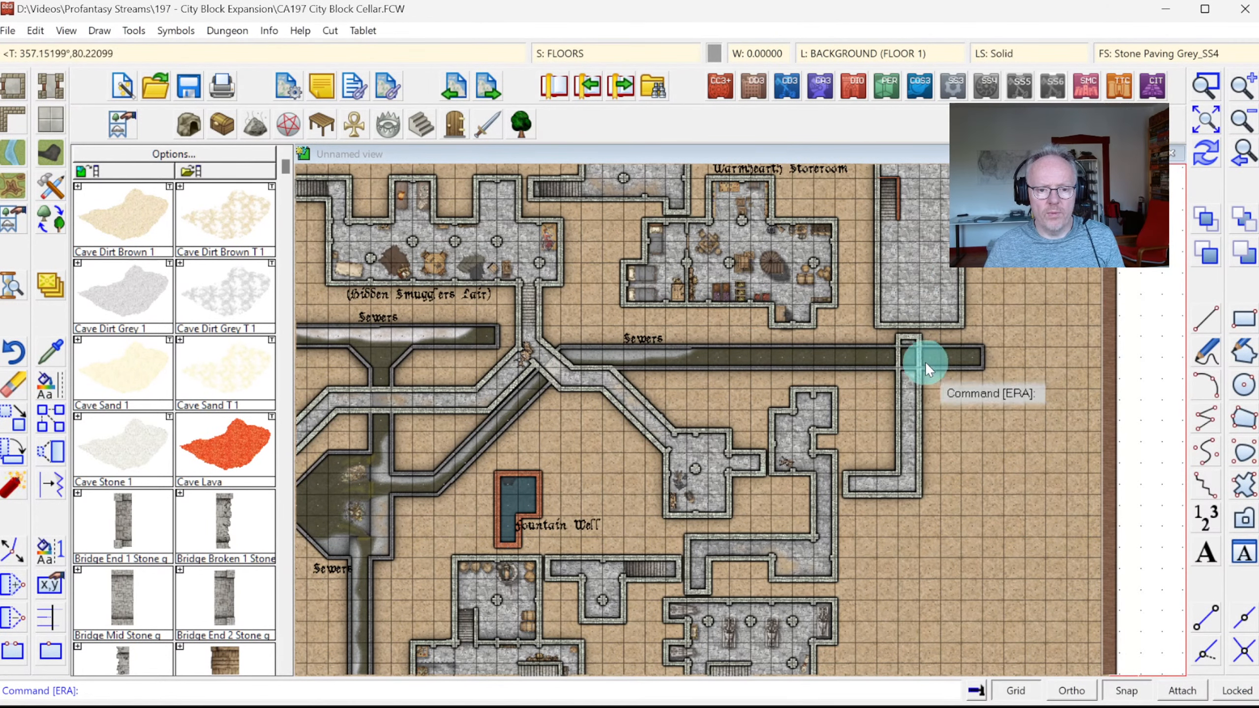
{"action": "left_click", "coordinate": [846, 63]}
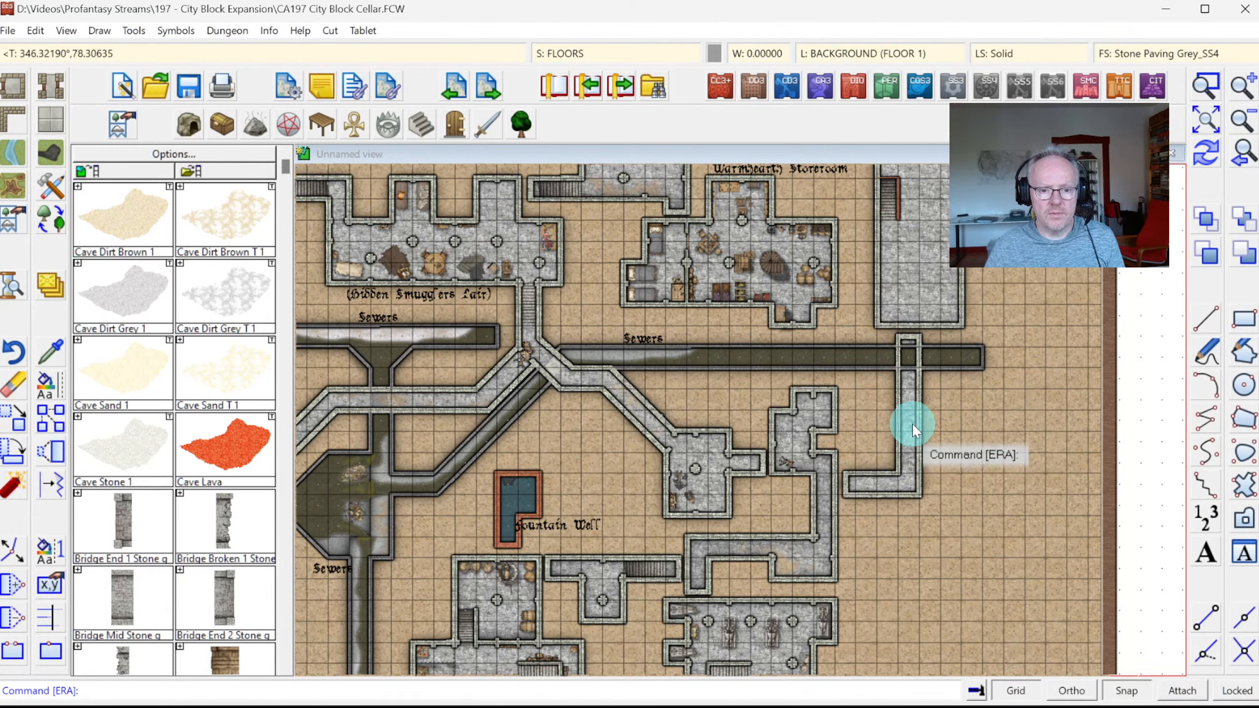
{"action": "left_click", "coordinate": [713, 59]}
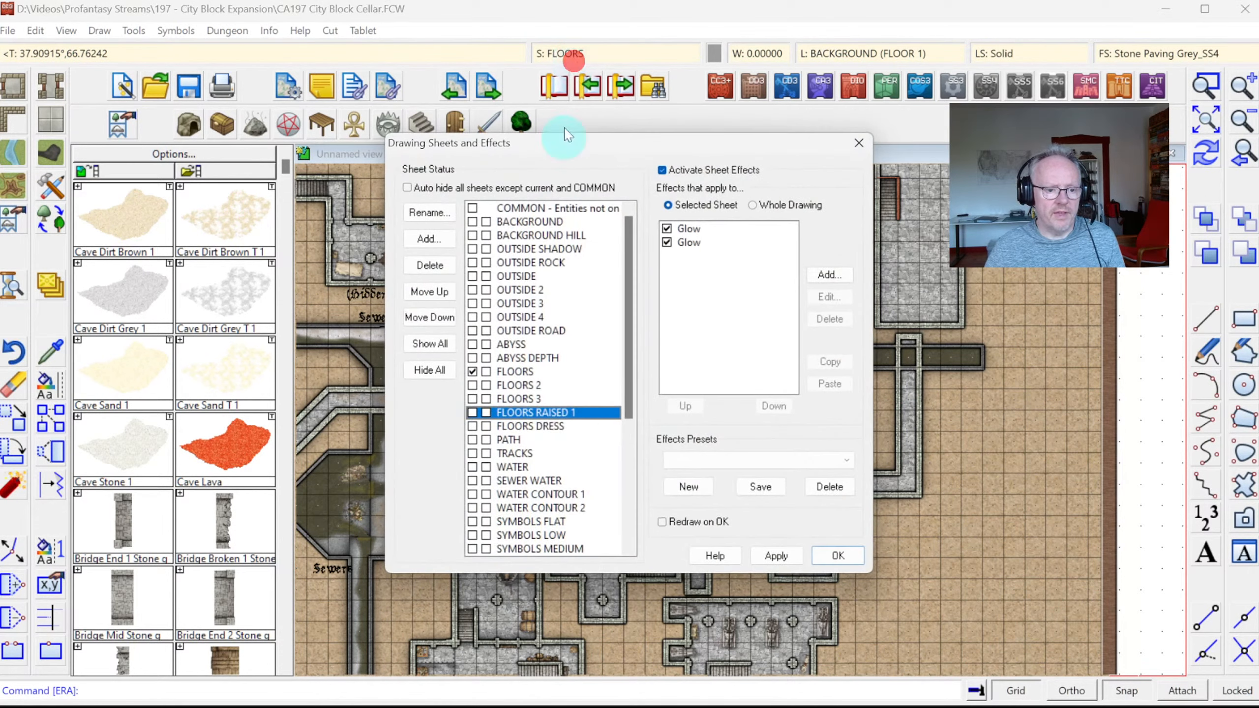
{"action": "scroll", "coordinate": [632, 413], "scroll_direction": "down", "scroll_amount": 4}
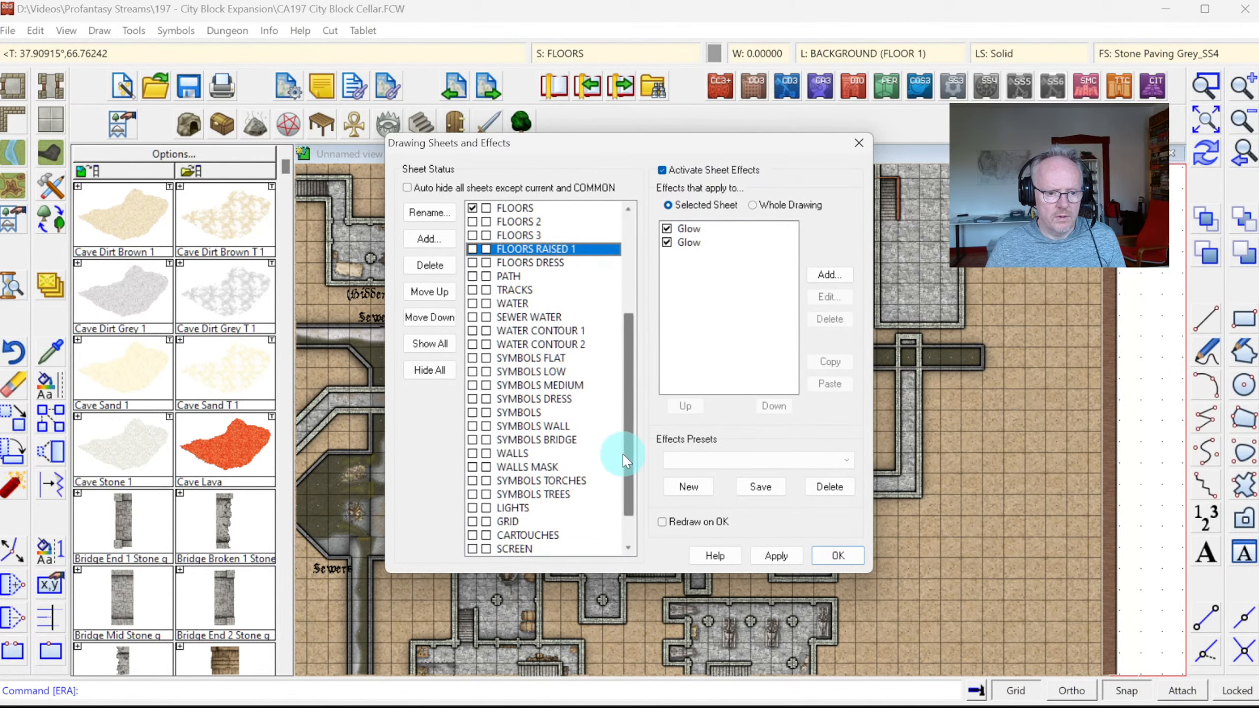
{"action": "left_click_drag", "start_coordinate": [623, 443], "coordinate": [636, 481]}
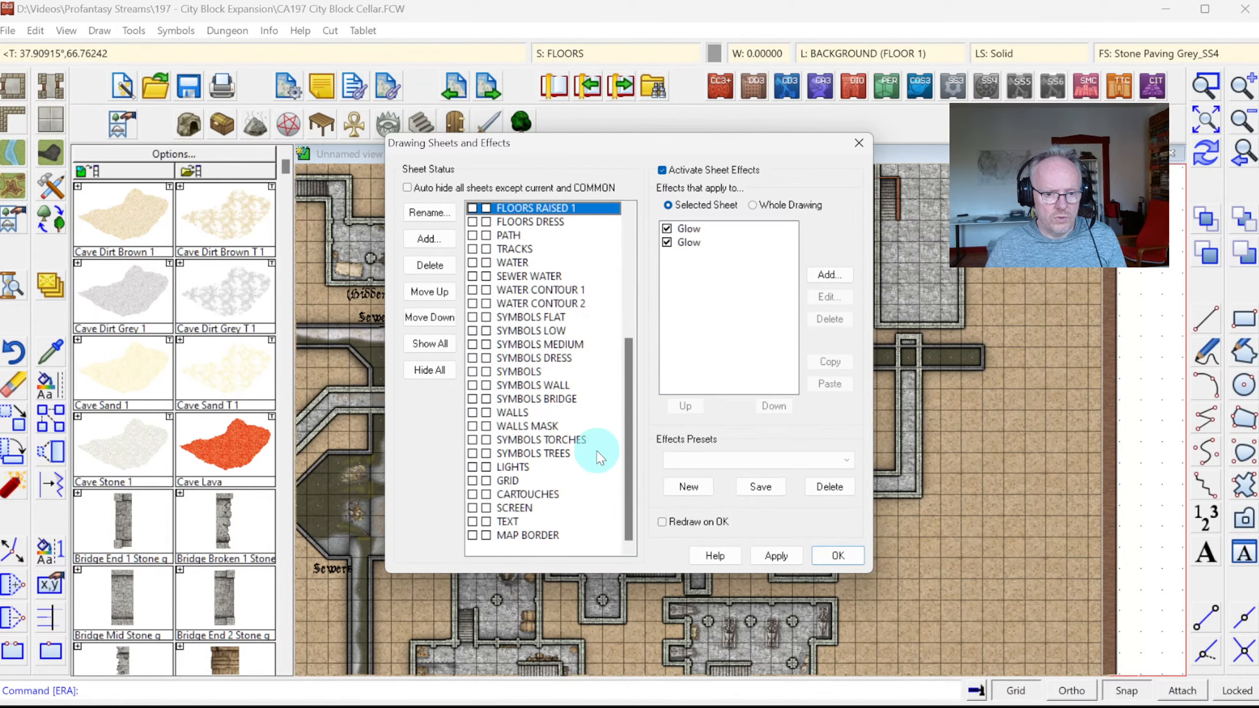
{"action": "key", "text": "Return"}
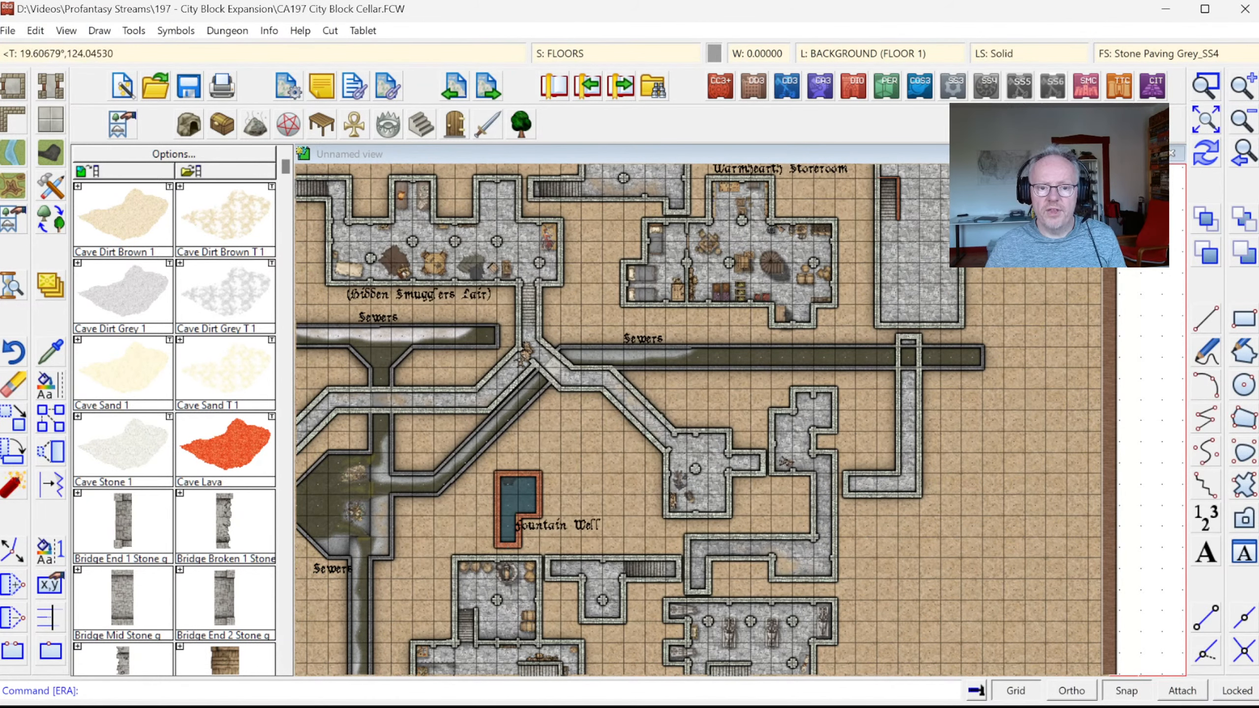
Add a new sheet named FLOORS RAISED 2 directly after FLOORS RAISED 1
{"action": "left_click", "coordinate": [1206, 84]}
{"action": "left_click", "coordinate": [853, 313]}
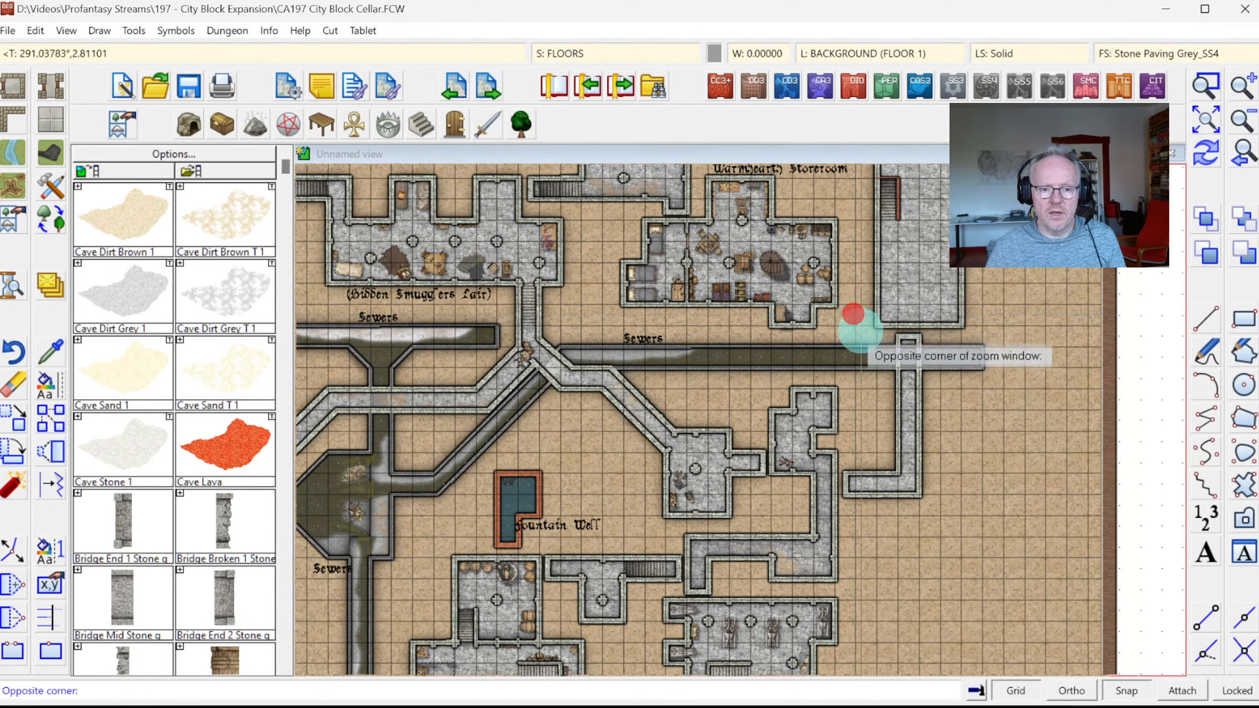
{"action": "left_click", "coordinate": [944, 393]}
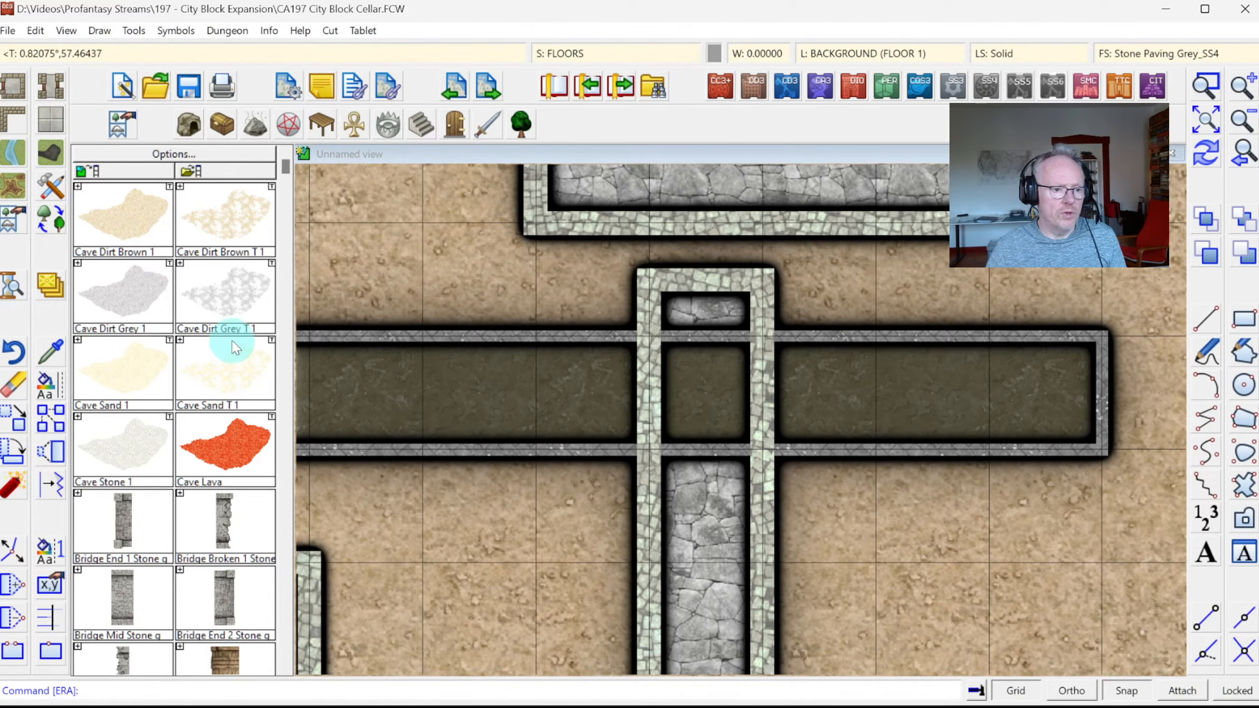
{"action": "left_click", "coordinate": [577, 52]}
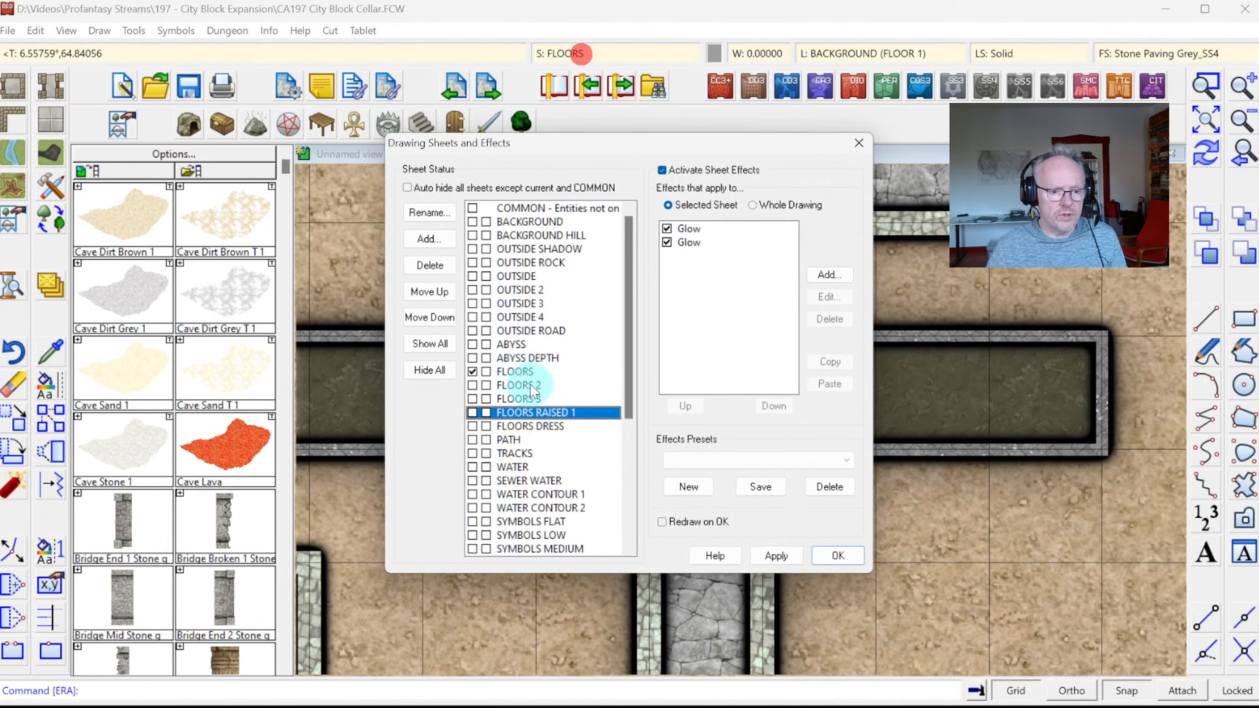
{"action": "left_click", "coordinate": [429, 240]}
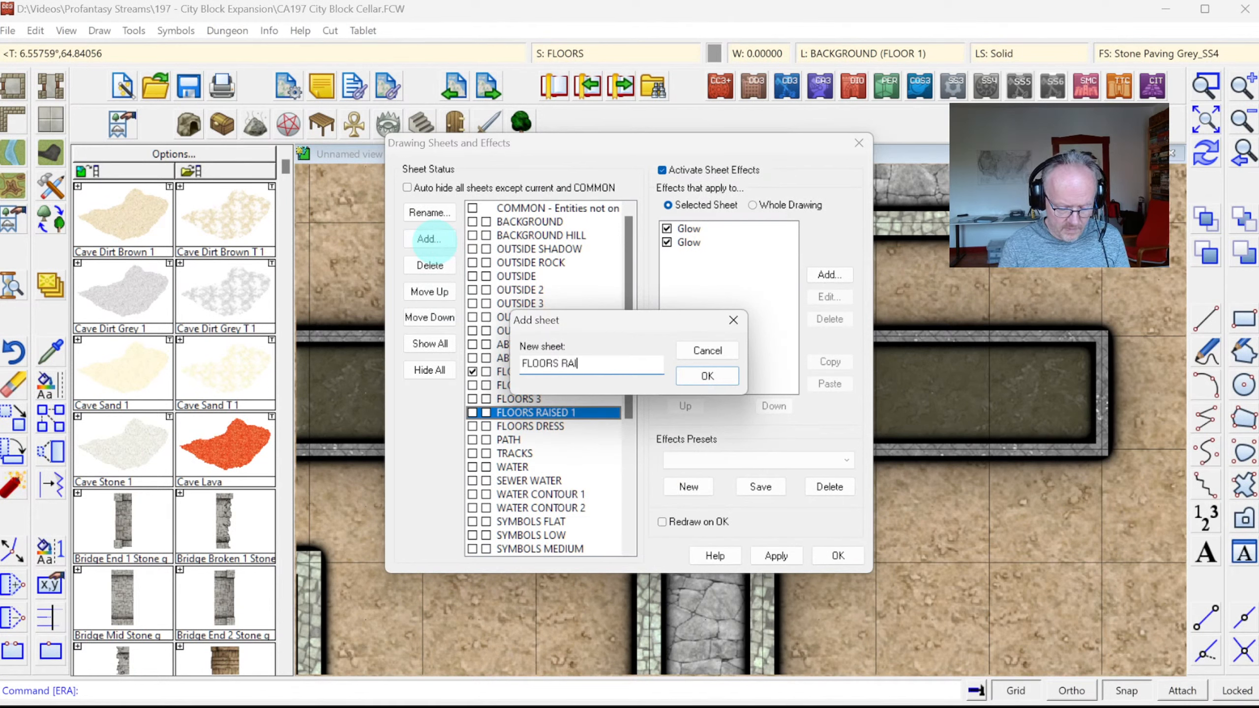
{"action": "key", "text": "Return"}
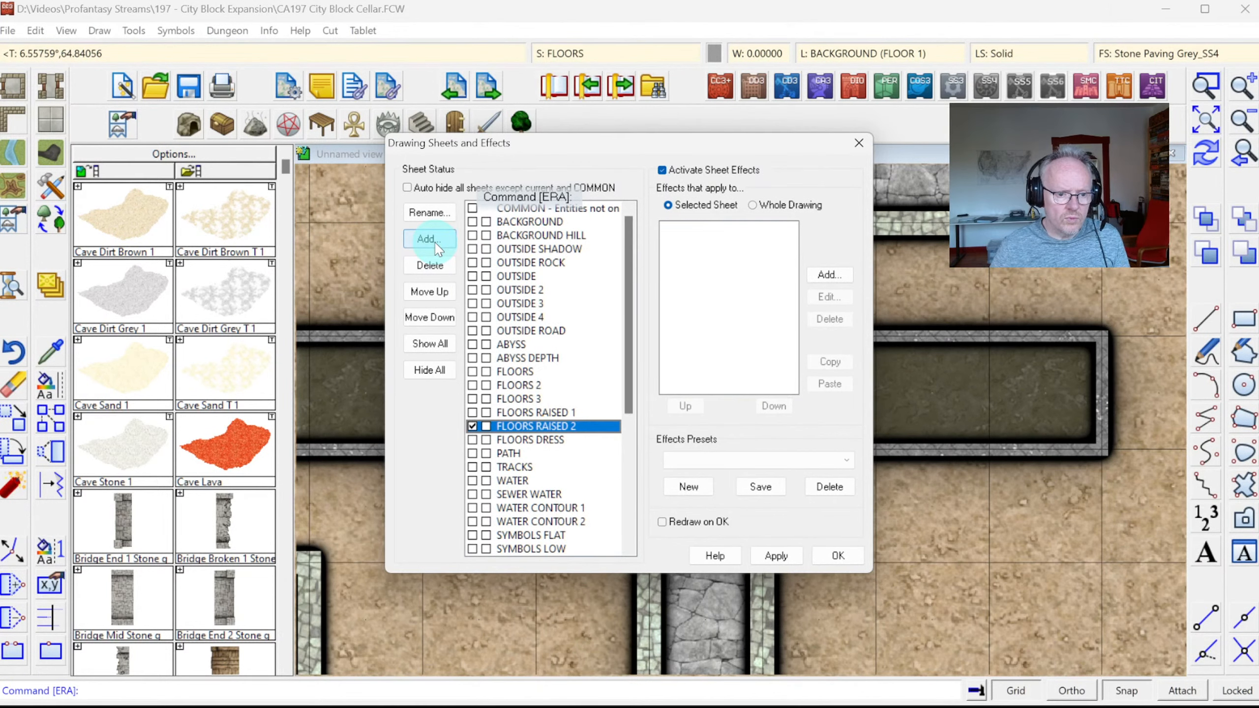
Copy both Glow effects from the FLOORS RAISED 1 sheet to FLOORS RAISED 2
{"action": "left_click", "coordinate": [520, 412]}
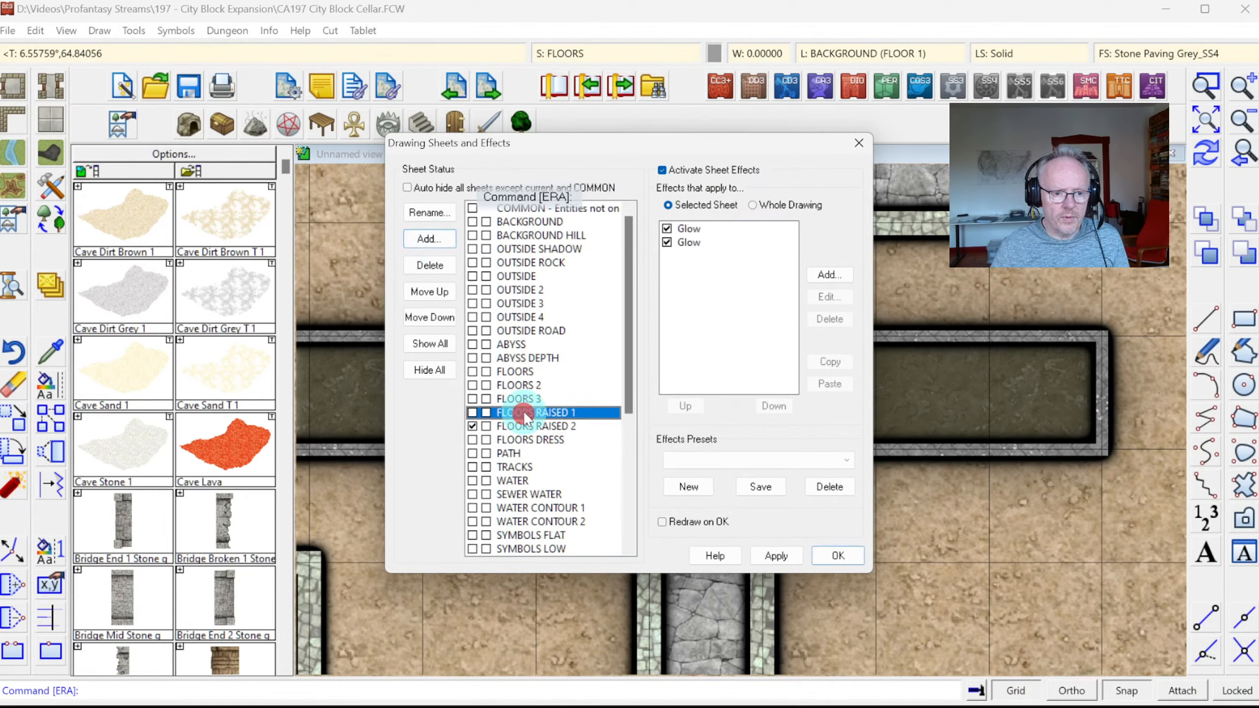
{"action": "left_click", "coordinate": [684, 243], "text": "shift"}
{"action": "left_click", "coordinate": [830, 361]}
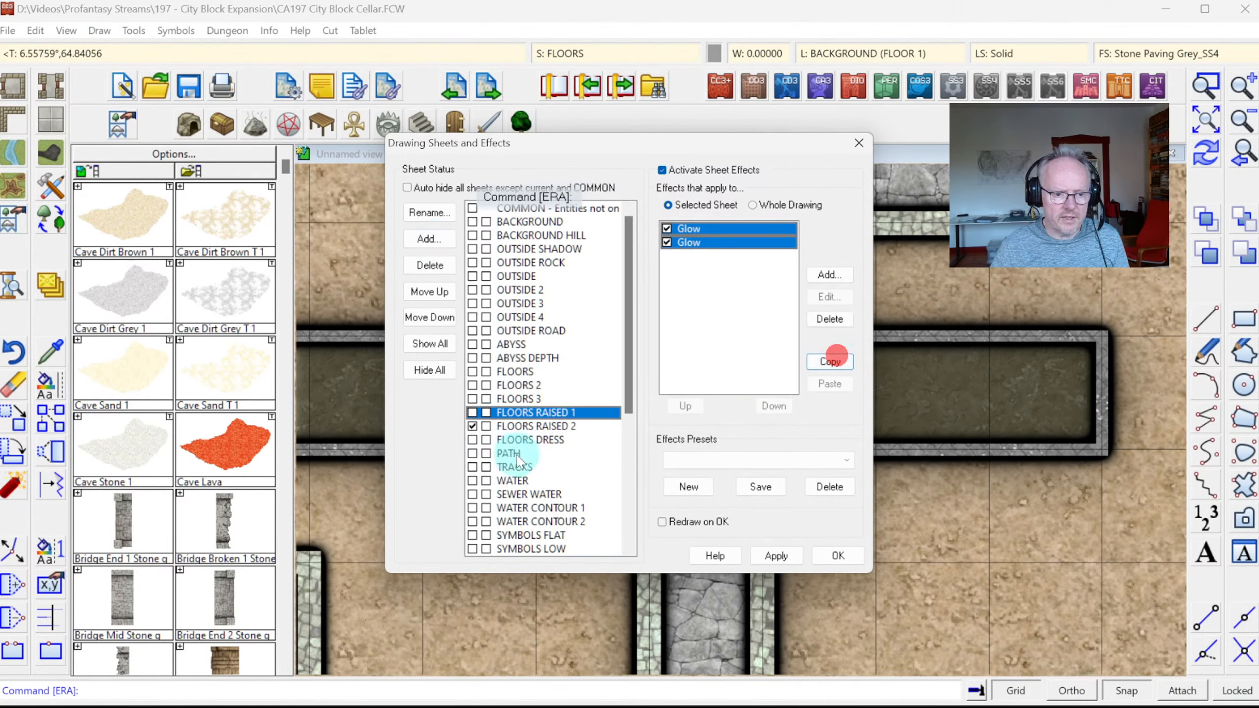
{"action": "left_click", "coordinate": [542, 425]}
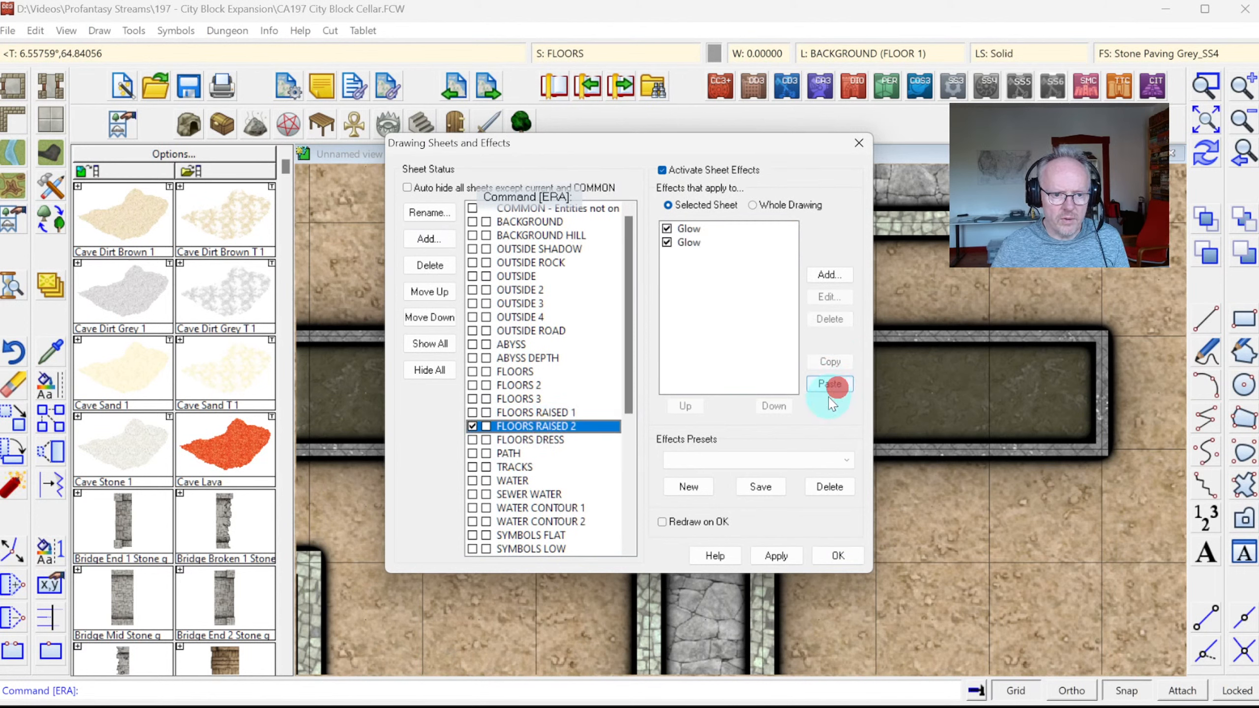
Reorder the FLOORS RAISED 2 sheet to sit directly below SEWER WATER and apply the sheet changes
{"action": "left_click", "coordinate": [426, 319]}
{"action": "left_click", "coordinate": [426, 319]}
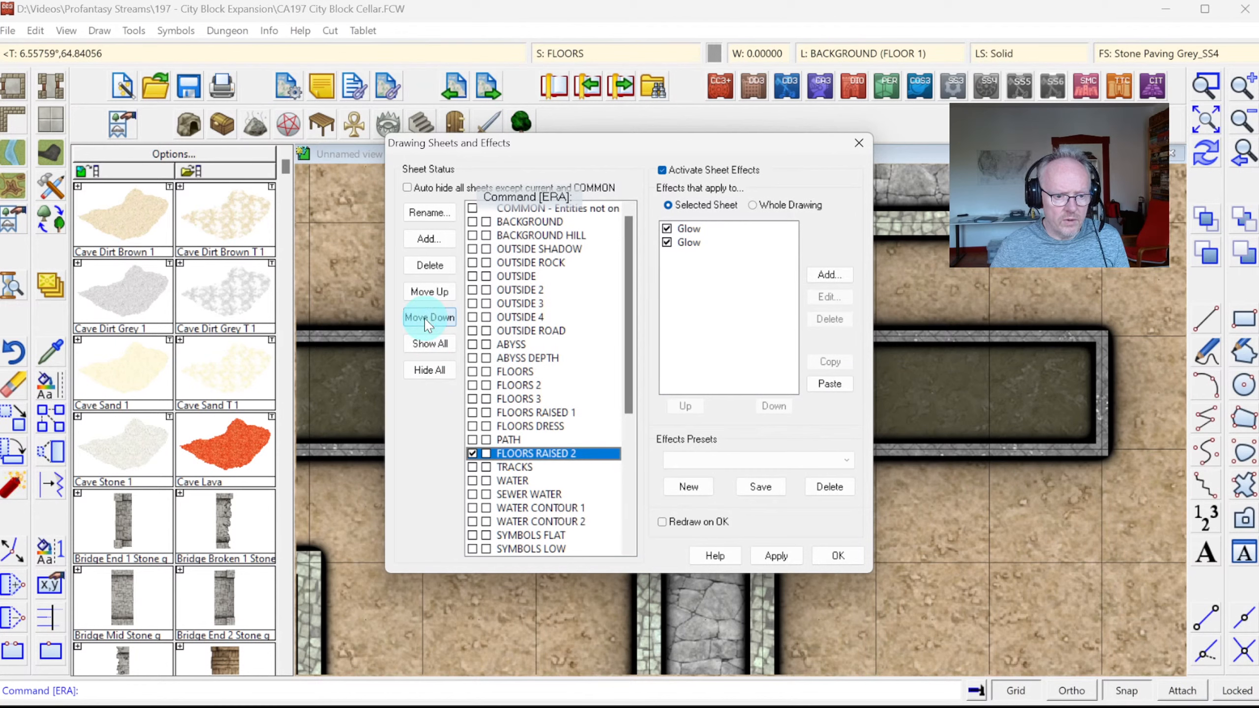
{"action": "left_click", "coordinate": [427, 319]}
{"action": "left_click", "coordinate": [427, 318]}
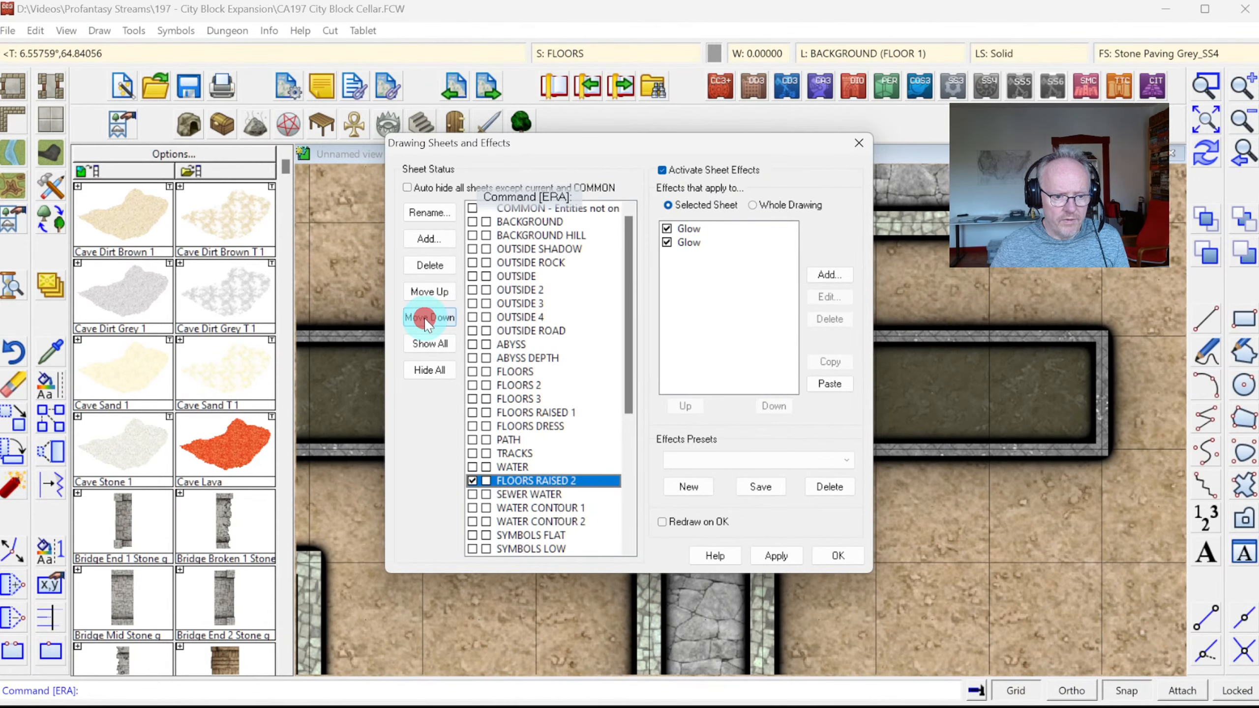
{"action": "left_click", "coordinate": [427, 318]}
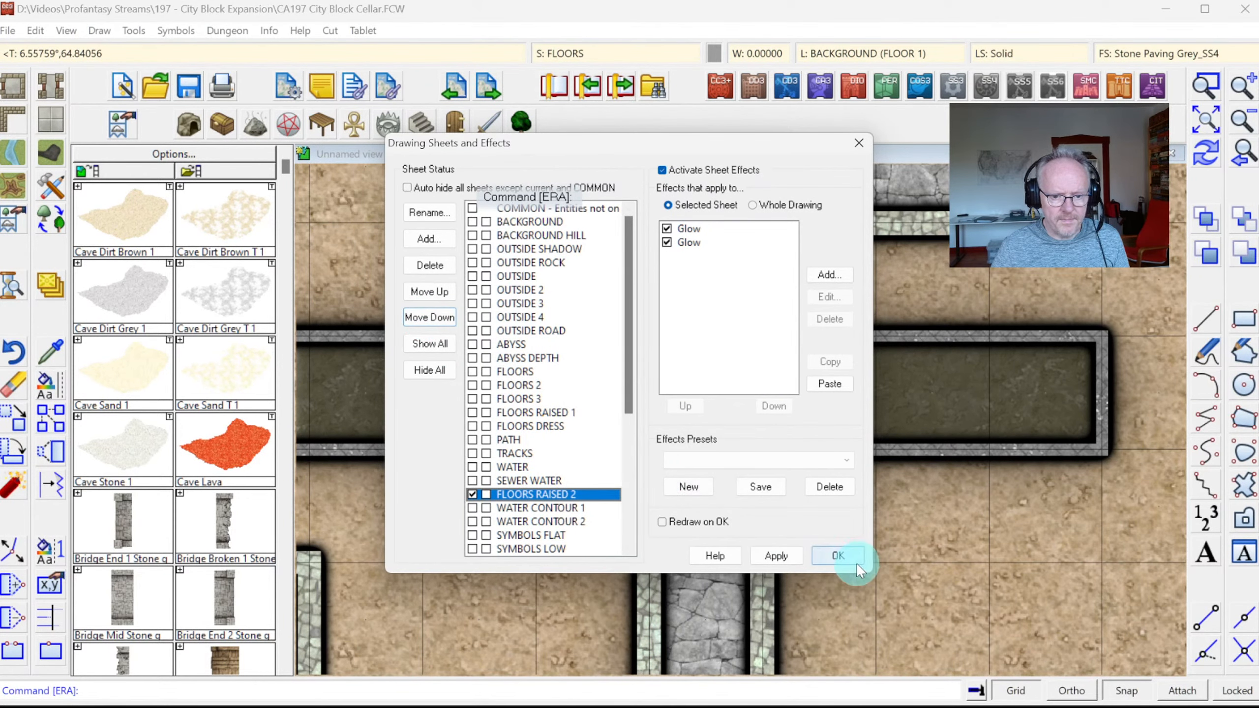
{"action": "left_click", "coordinate": [838, 556]}
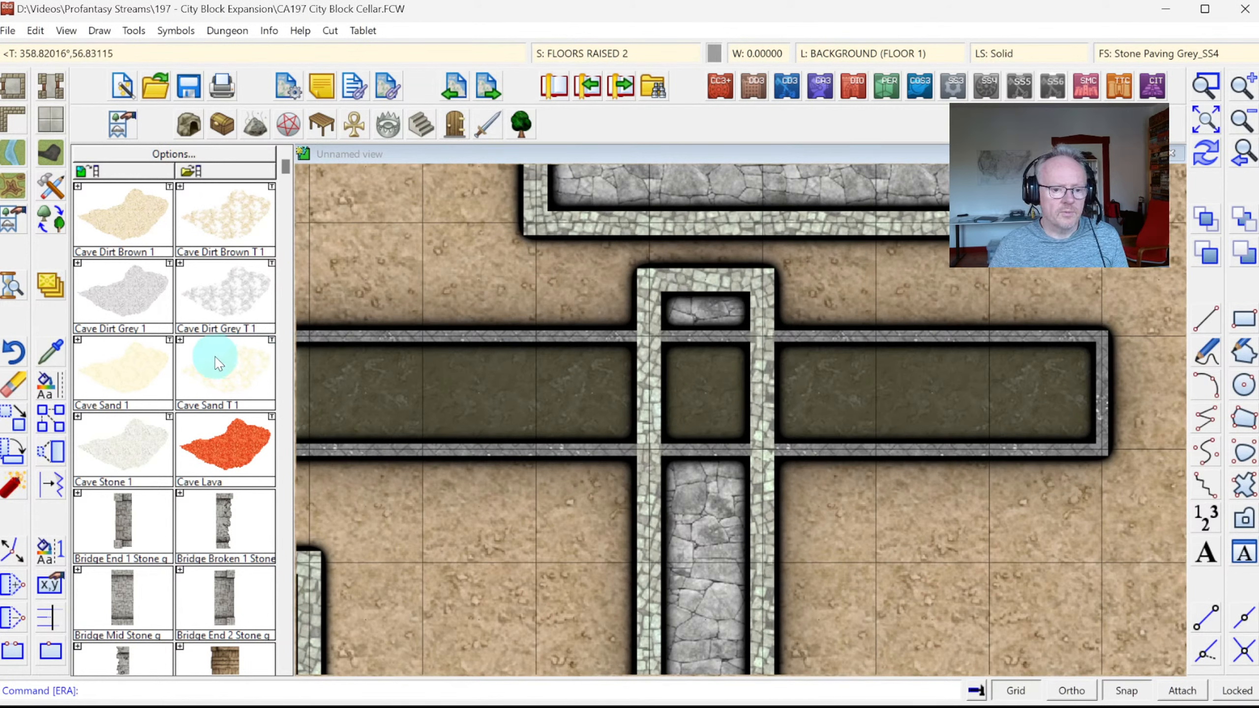
Start the move-to-sheet operation and freeze the WALLS layer so only the passage's floor can be picked
{"action": "right_click", "coordinate": [62, 293]}
{"action": "left_click", "coordinate": [127, 435]}
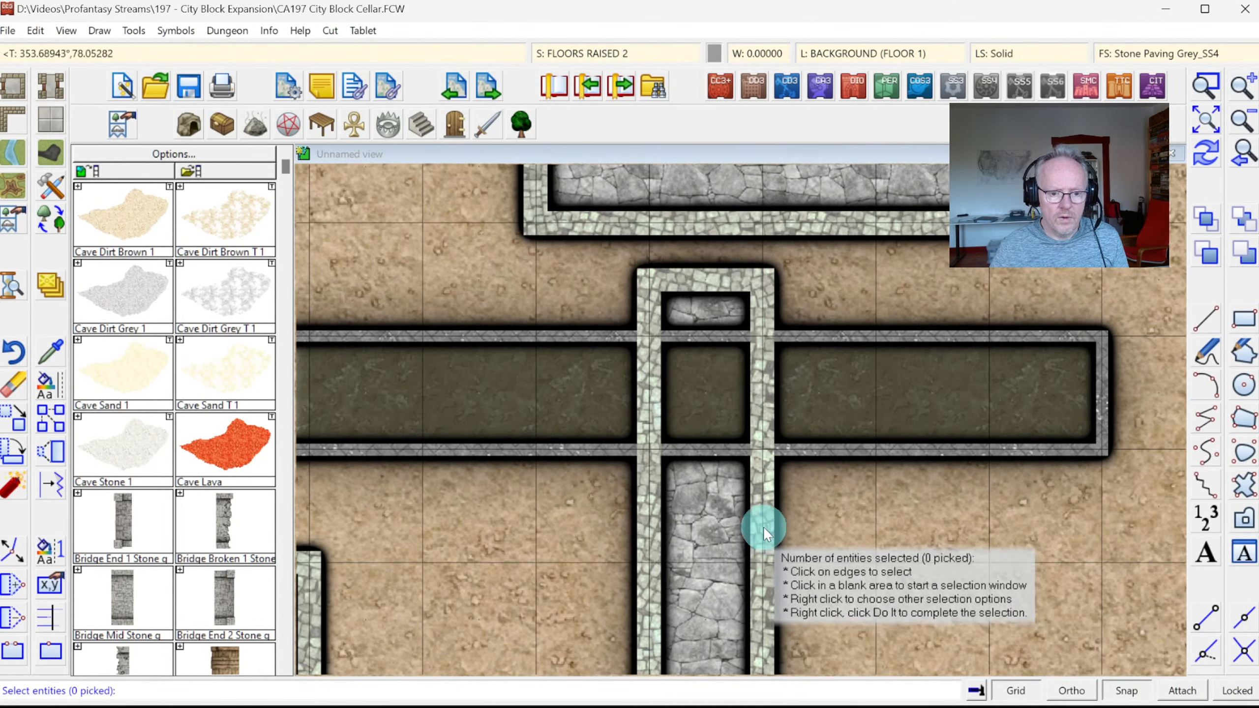
{"action": "left_click", "coordinate": [866, 53]}
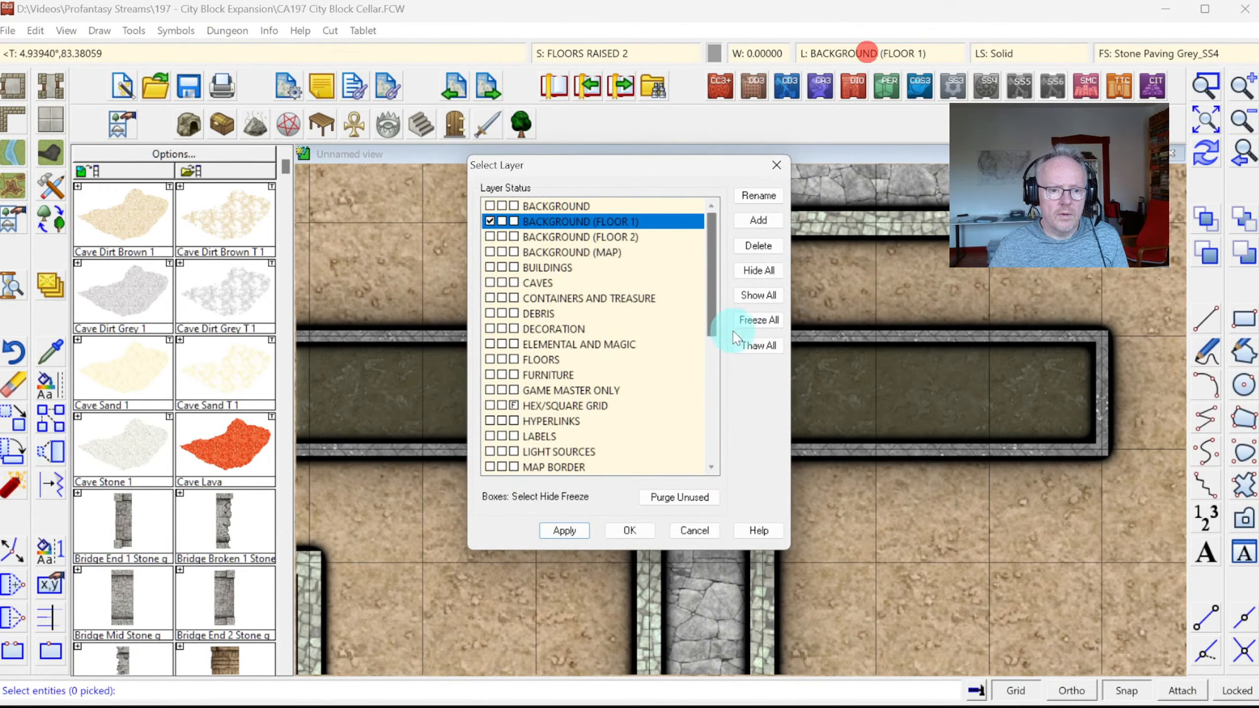
{"action": "scroll", "coordinate": [555, 426], "scroll_direction": "down", "scroll_amount": 6}
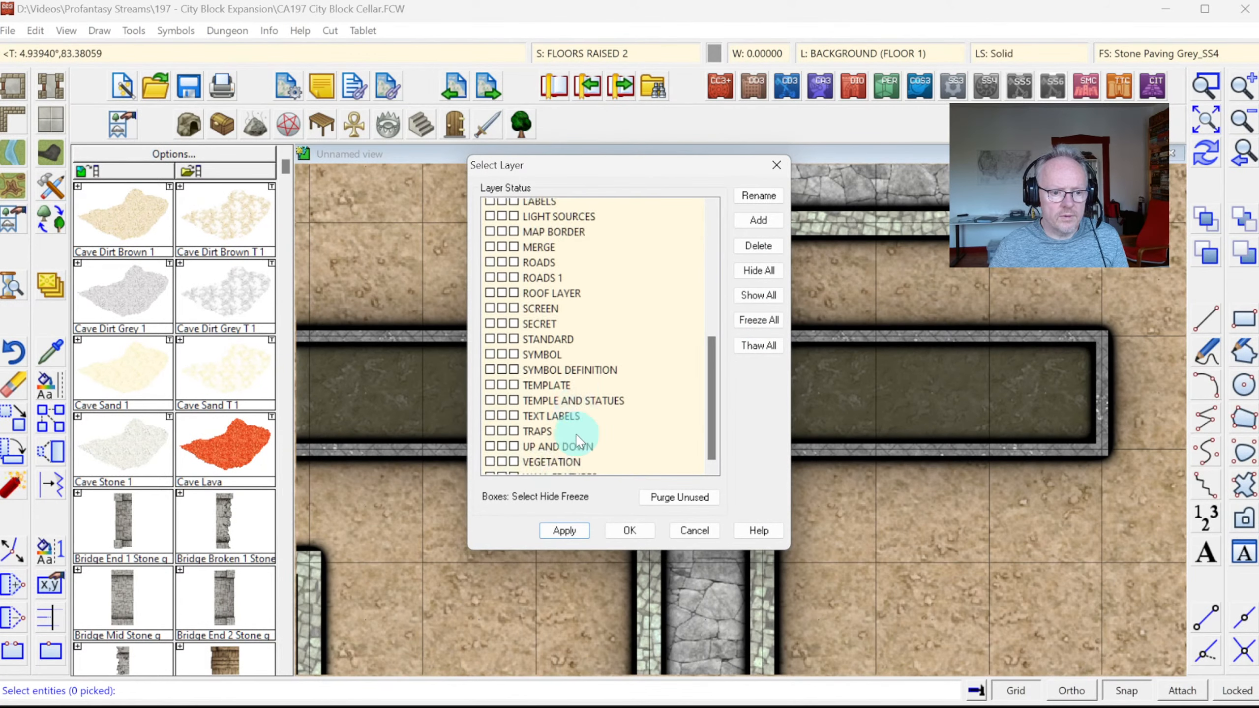
{"action": "left_click", "coordinate": [510, 450]}
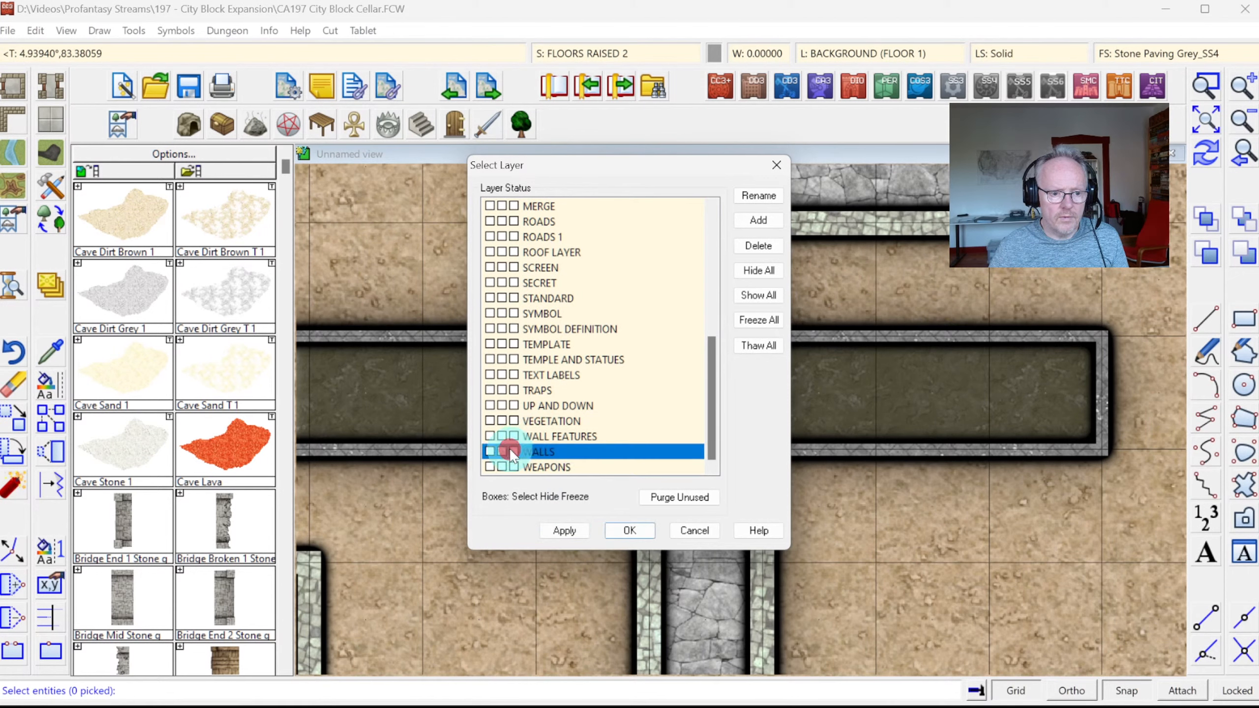
{"action": "left_click", "coordinate": [636, 531]}
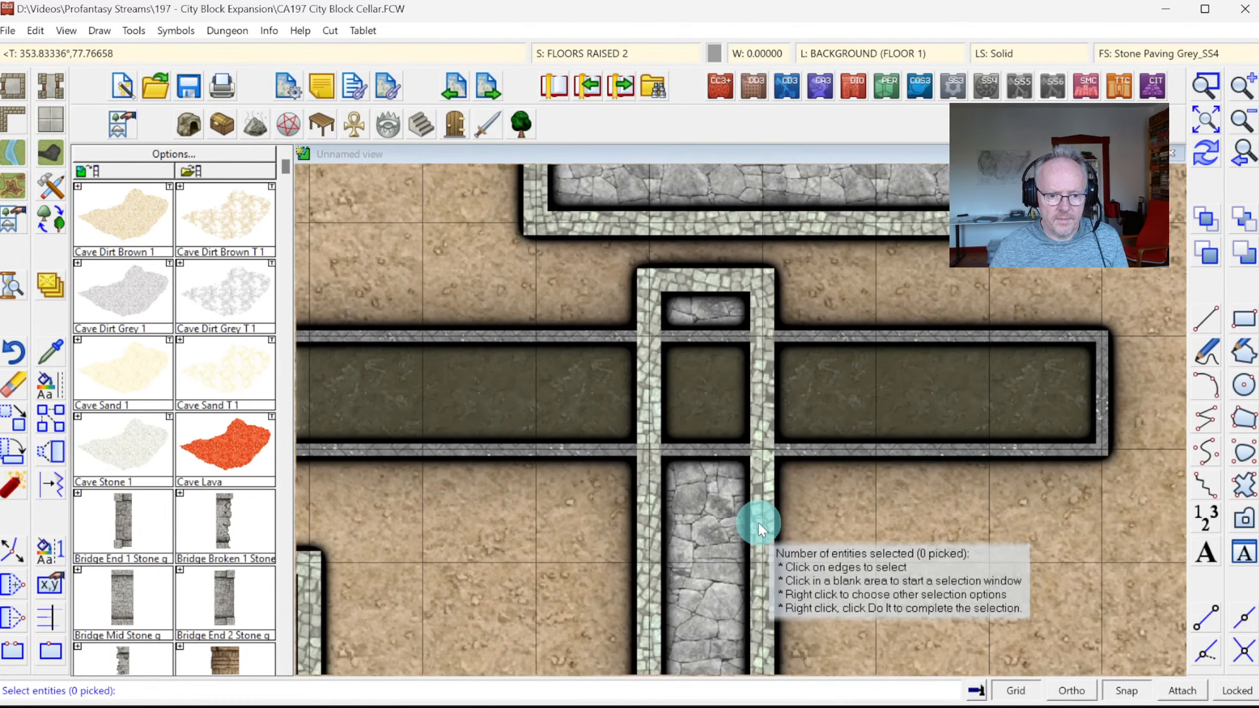
Move the L-shaped passage's floor onto the FLOORS RAISED 2 sheet
{"action": "left_click", "coordinate": [757, 522]}
{"action": "right_click", "coordinate": [835, 455]}
{"action": "left_click", "coordinate": [837, 470]}
{"action": "scroll", "coordinate": [624, 446], "scroll_direction": "down", "scroll_amount": 6}
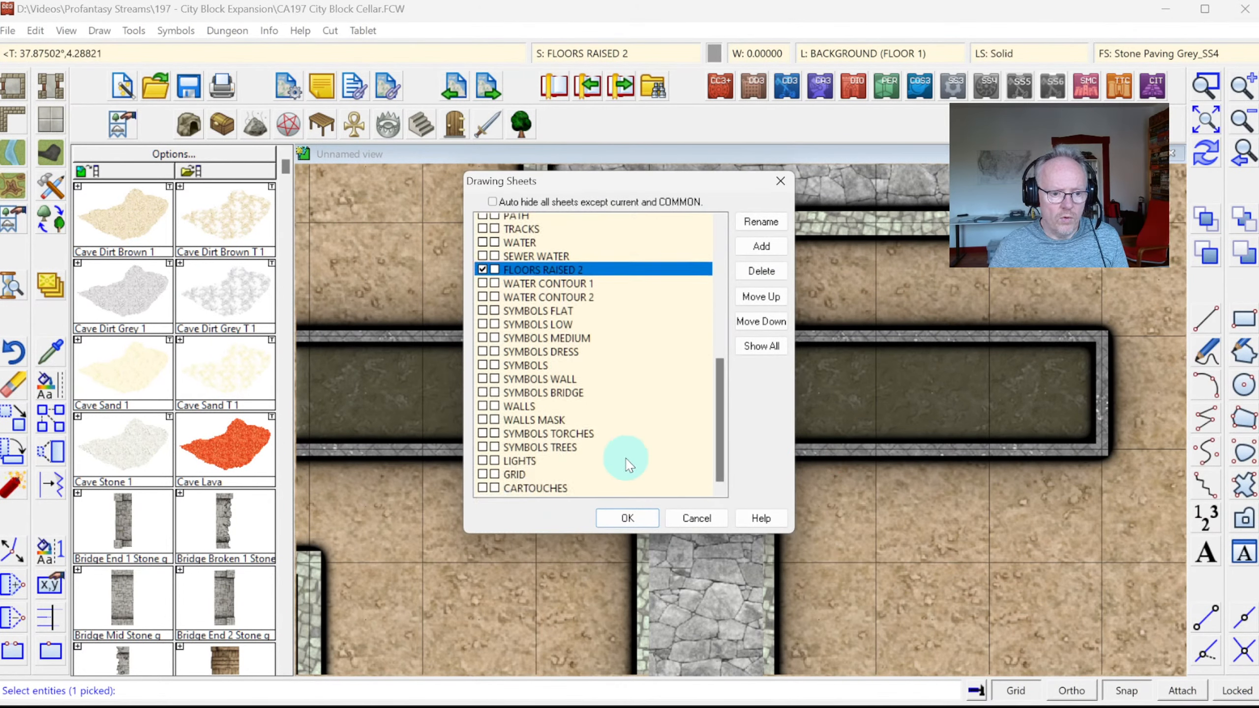
{"action": "scroll", "coordinate": [575, 338], "scroll_direction": "up", "scroll_amount": 4}
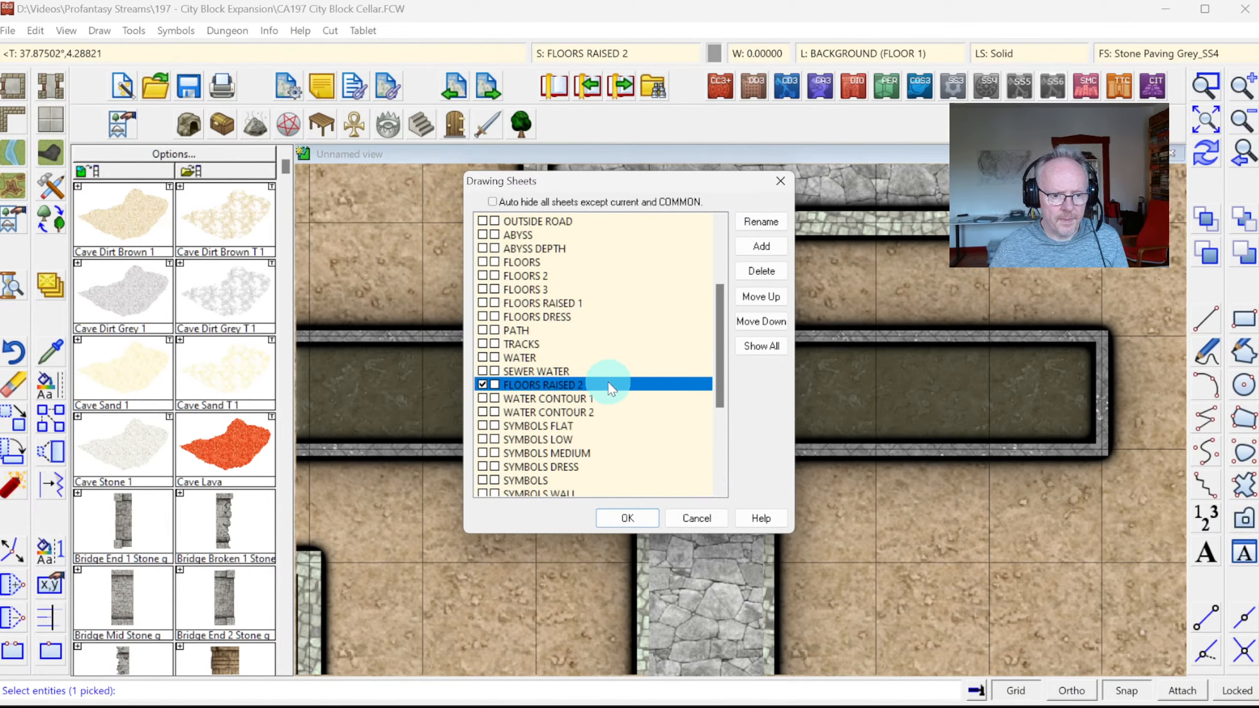
{"action": "left_click", "coordinate": [627, 518]}
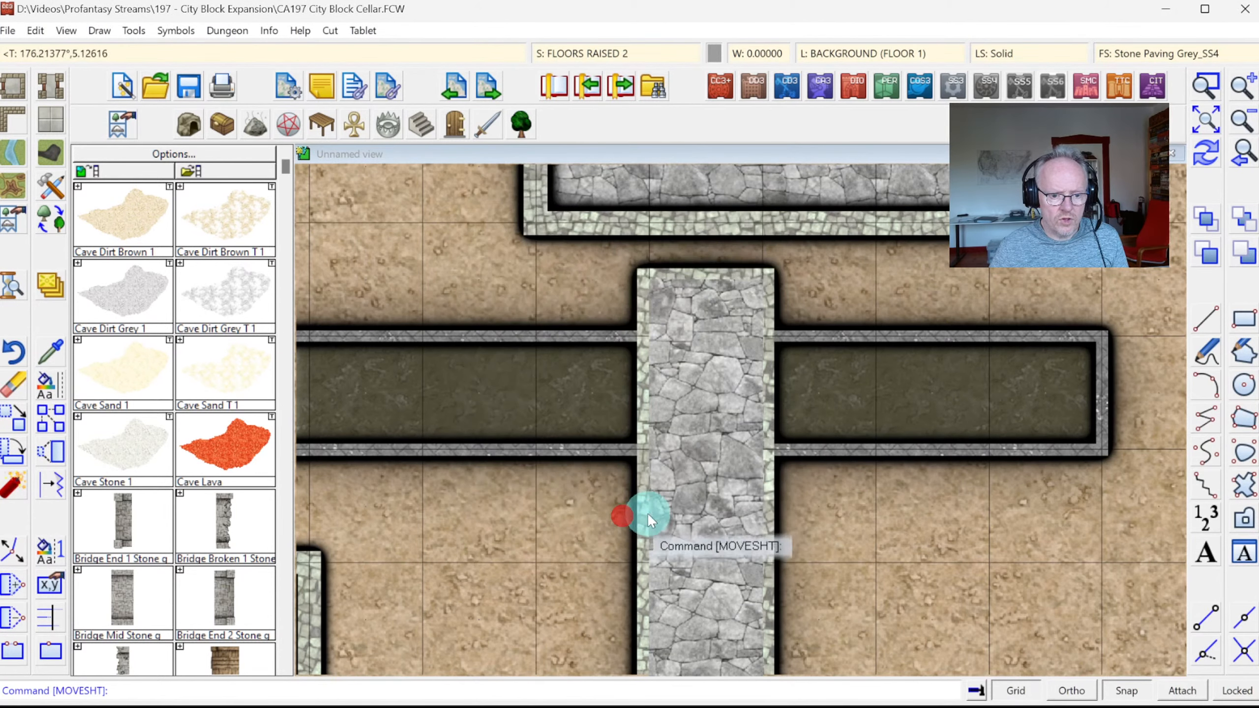
Make WALLS the current layer in place of BACKGROUND (FLOOR 1) so the walls can be edited again
{"action": "left_click", "coordinate": [1204, 163]}
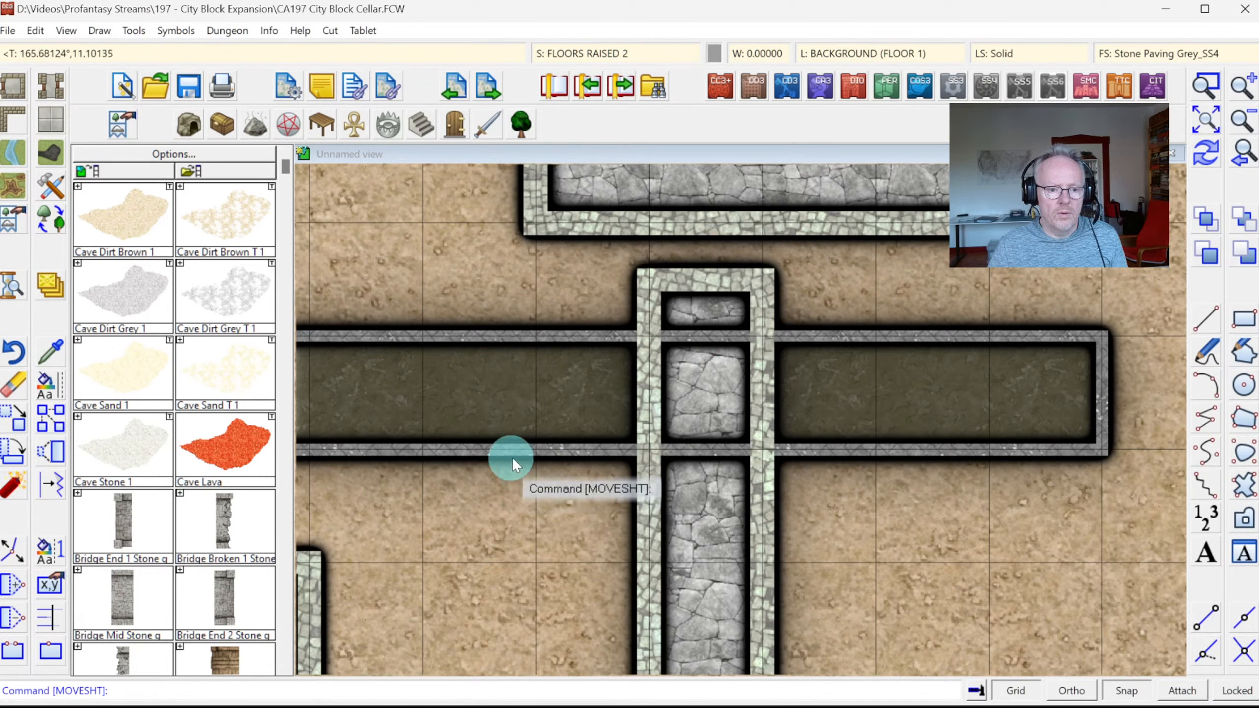
{"action": "left_click", "coordinate": [857, 59]}
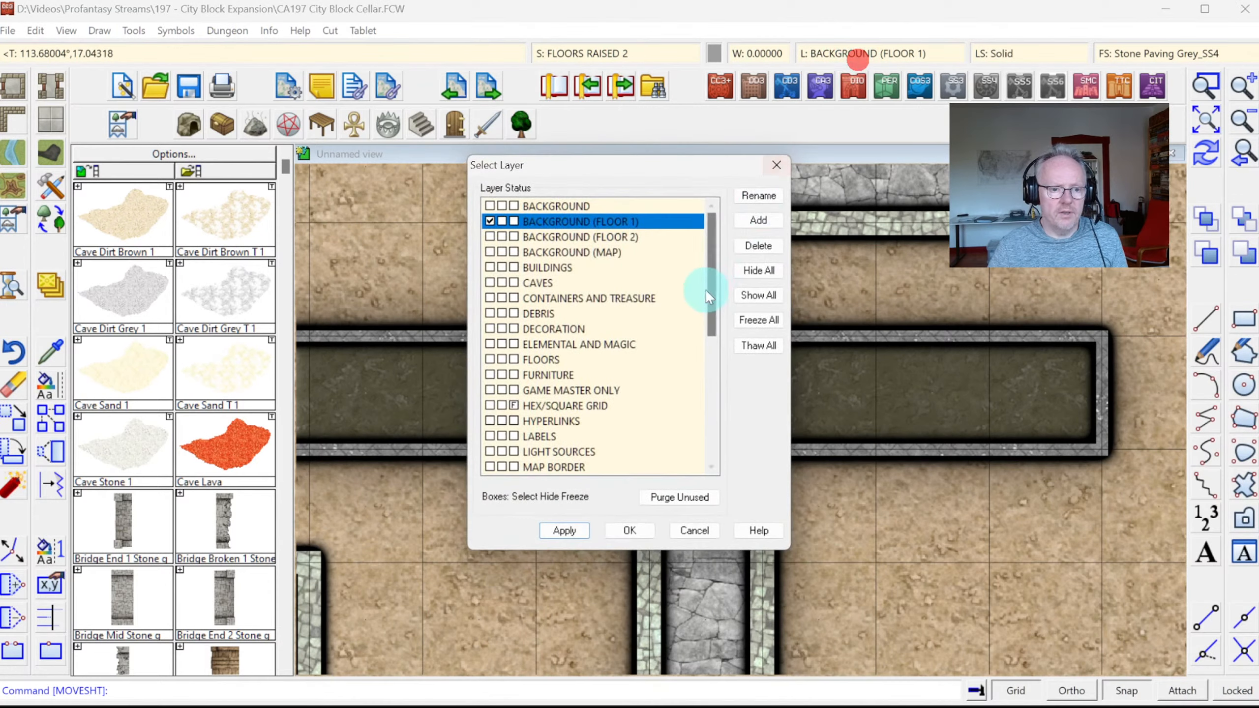
{"action": "left_click_drag", "start_coordinate": [715, 273], "coordinate": [716, 458]}
{"action": "left_click", "coordinate": [490, 436]}
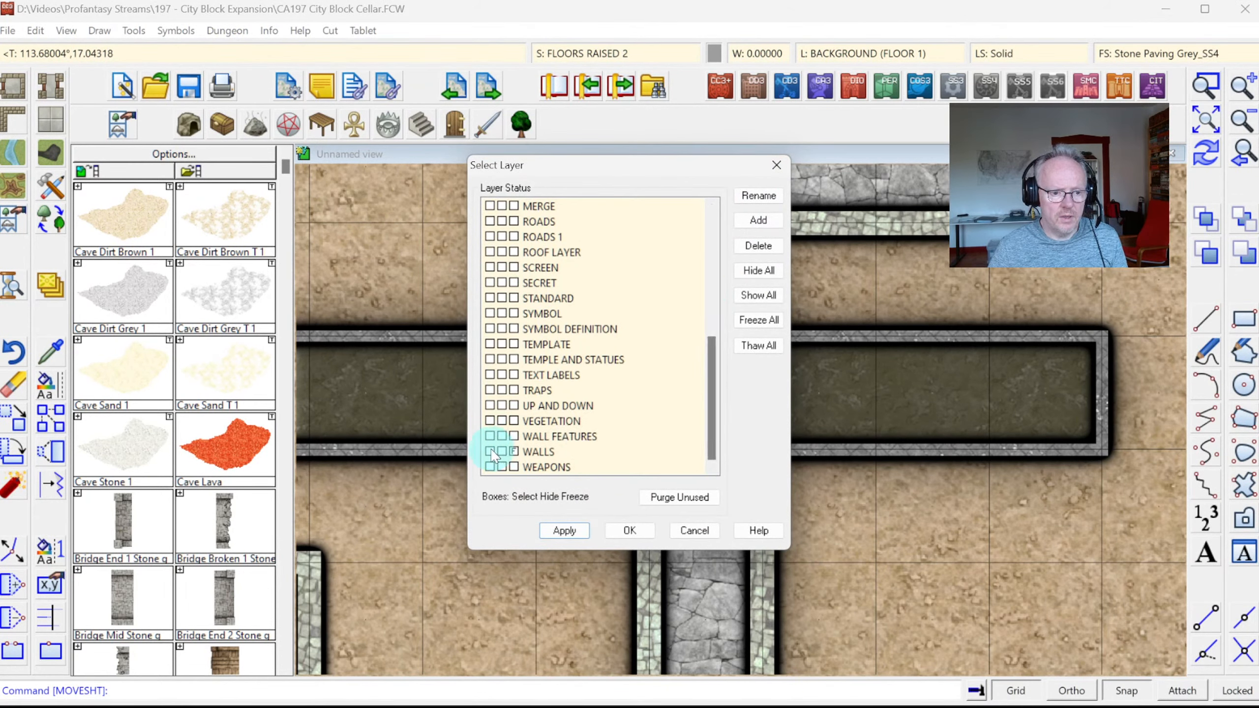
{"action": "left_click", "coordinate": [490, 451]}
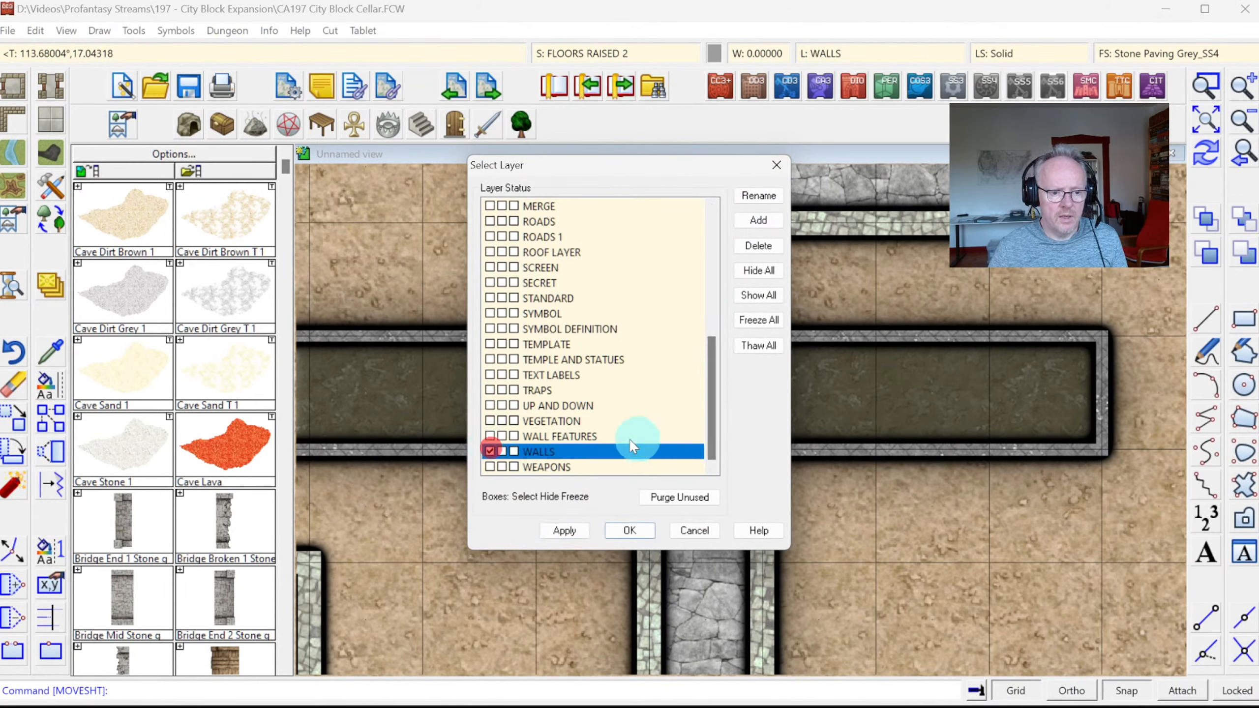
{"action": "left_click", "coordinate": [628, 531]}
Try to break a gap in the sewer tunnel's upper wall where the passage crosses it
{"action": "left_click", "coordinate": [12, 653]}
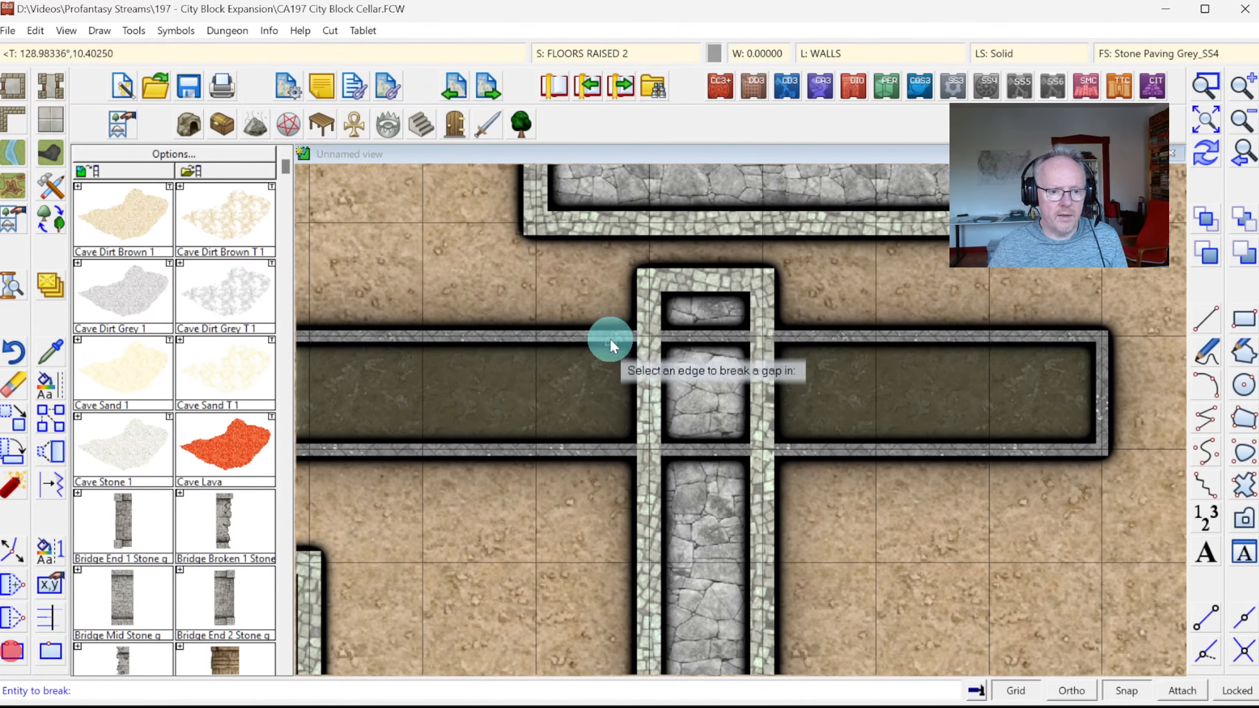
{"action": "left_click", "coordinate": [610, 335]}
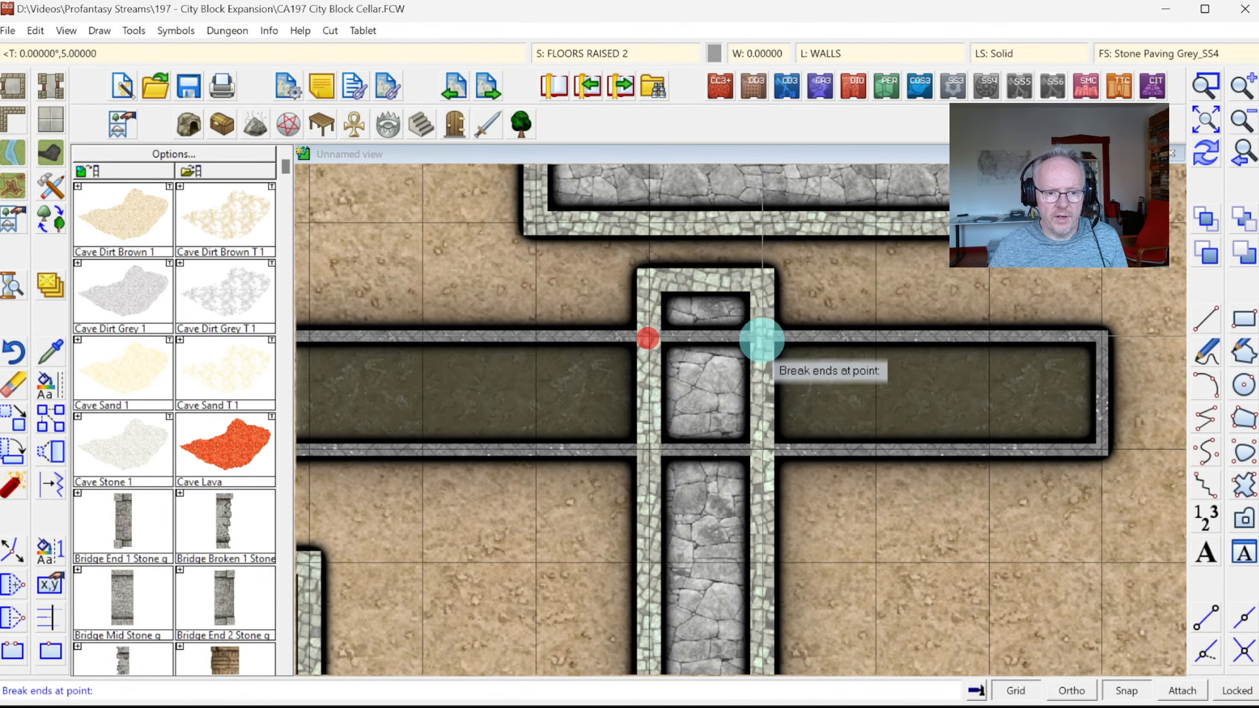
{"action": "left_click", "coordinate": [759, 337]}
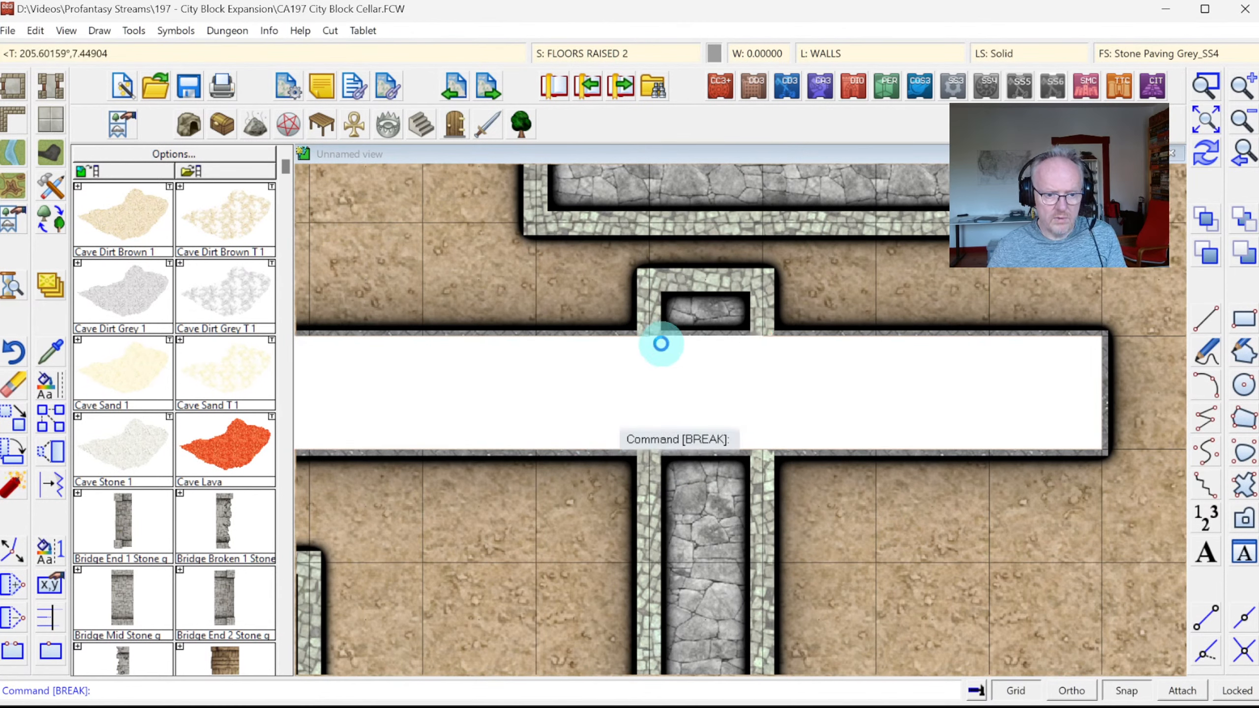
Freeze all layers except the current WALLS layer so only walls can be picked
{"action": "right_click", "coordinate": [832, 46]}
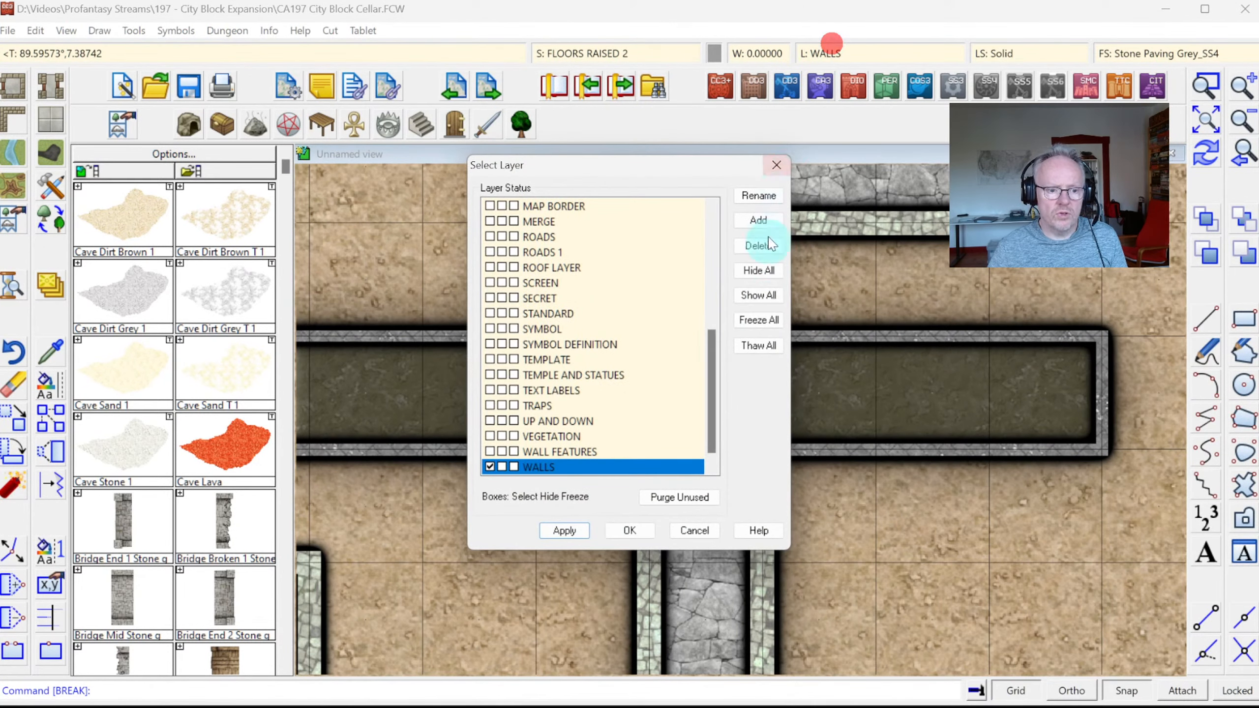
{"action": "left_click", "coordinate": [758, 320]}
{"action": "left_click", "coordinate": [645, 533]}
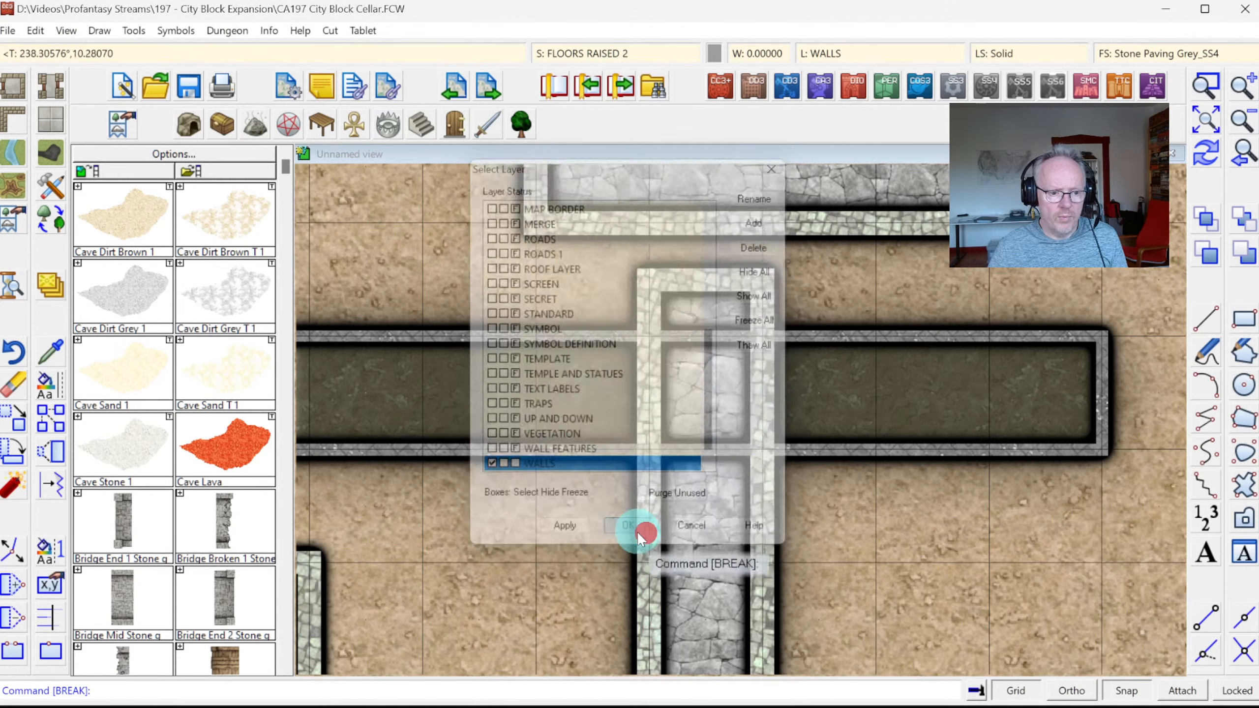
Break gaps in the sewer tunnel's upper and lower walls between the two side walls of the crossing passage
{"action": "left_click", "coordinate": [10, 654]}
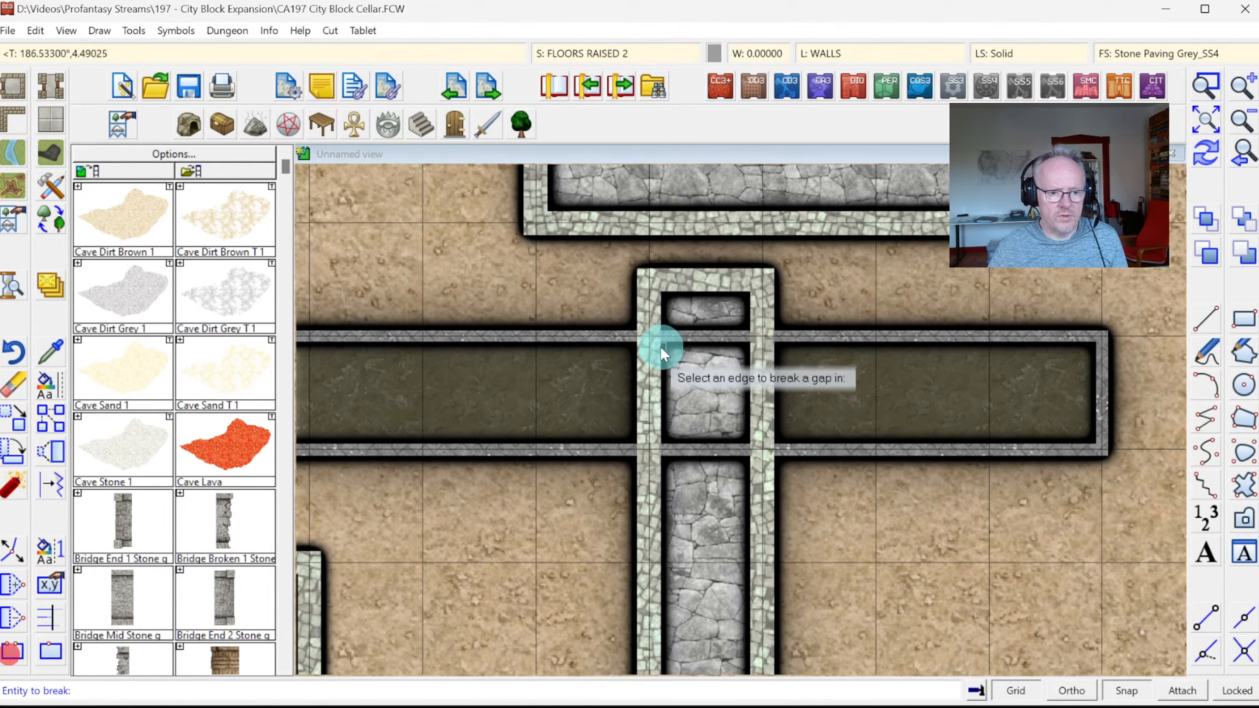
{"action": "left_click", "coordinate": [612, 333]}
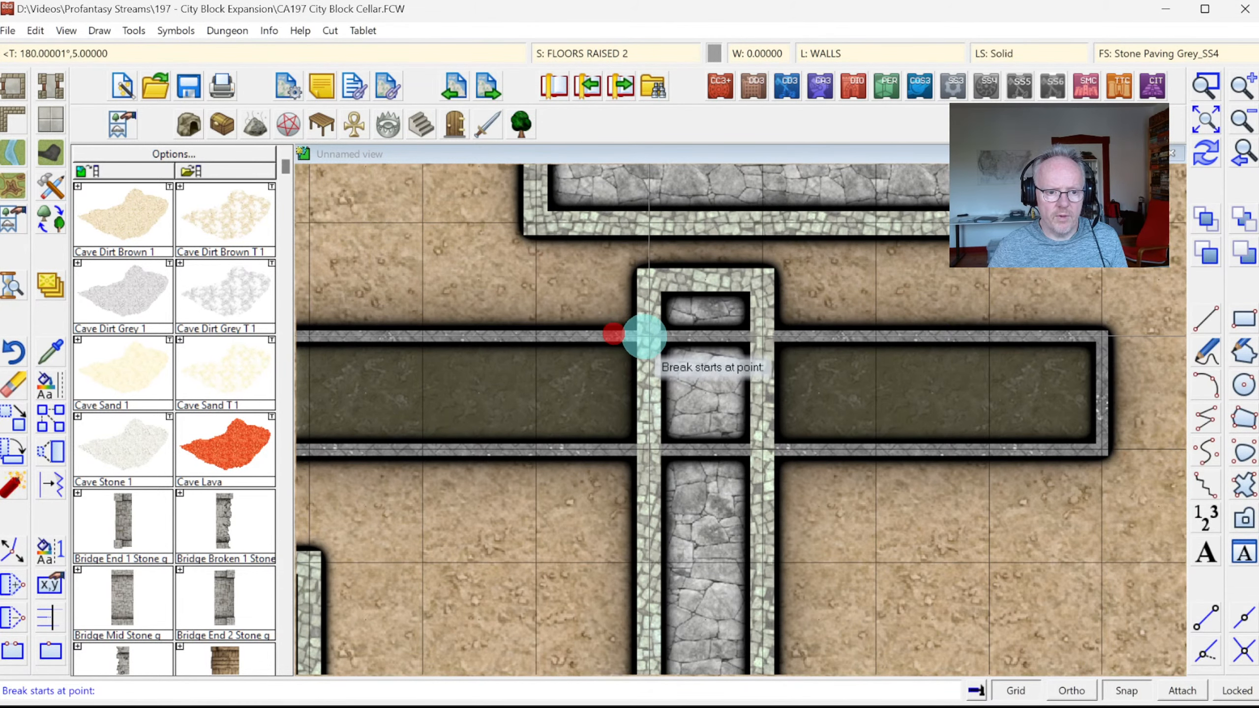
{"action": "left_click", "coordinate": [646, 335]}
{"action": "left_click", "coordinate": [757, 335]}
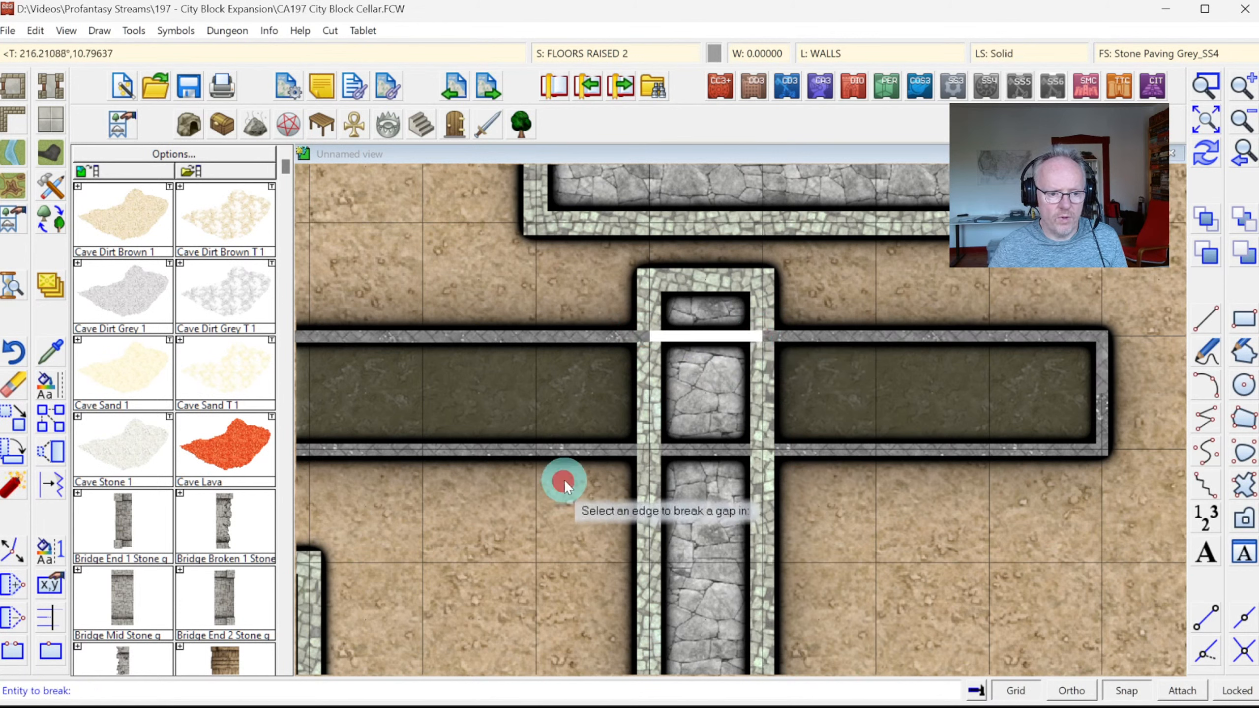
{"action": "left_click", "coordinate": [571, 447]}
{"action": "left_click", "coordinate": [644, 448]}
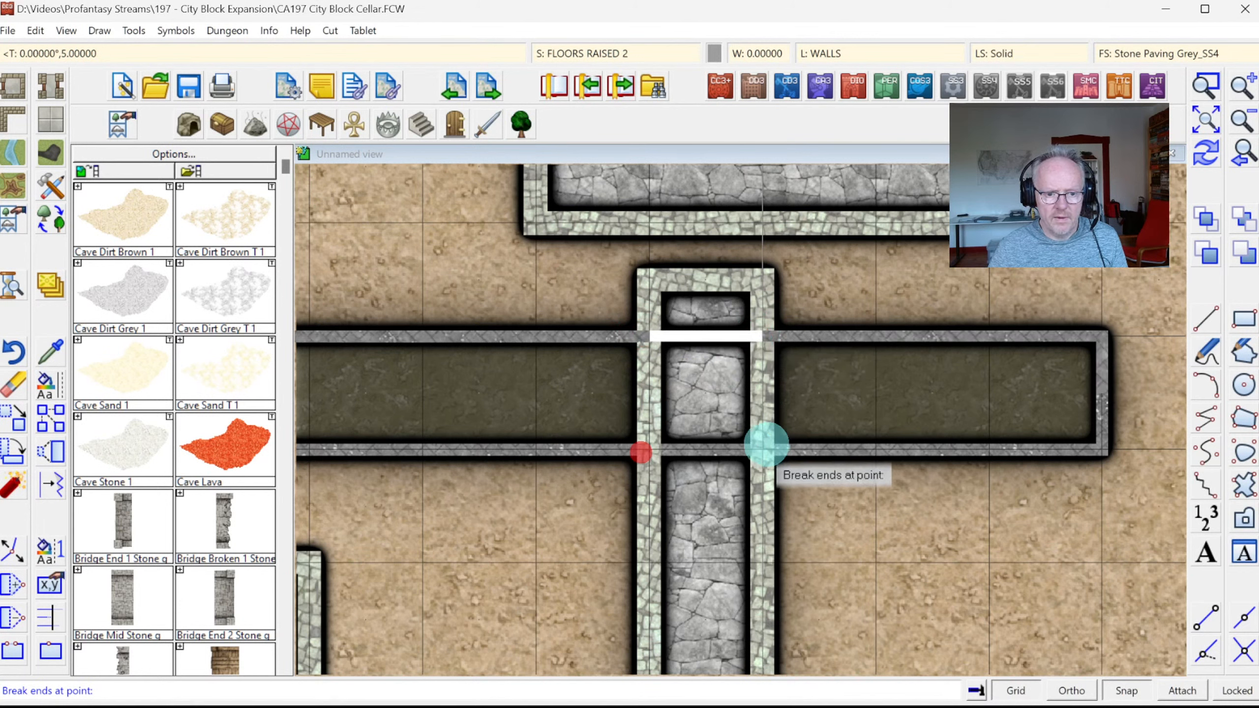
{"action": "left_click", "coordinate": [761, 447]}
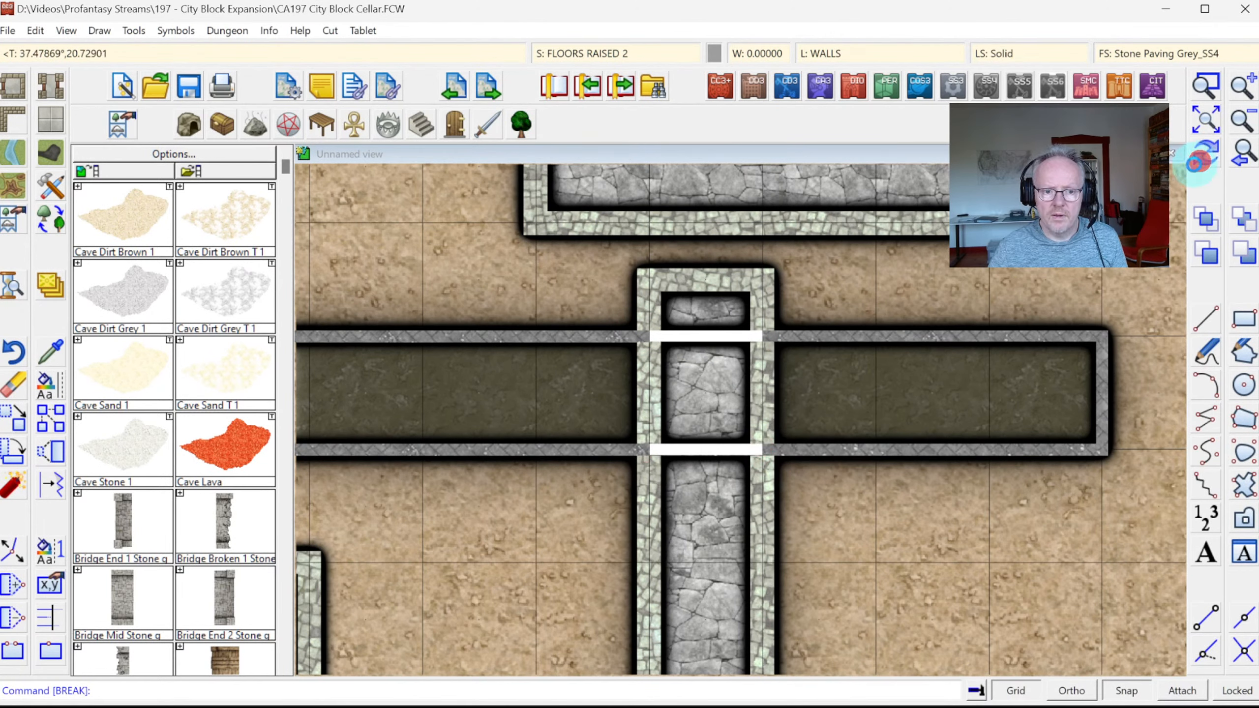
{"action": "left_click", "coordinate": [1199, 156]}
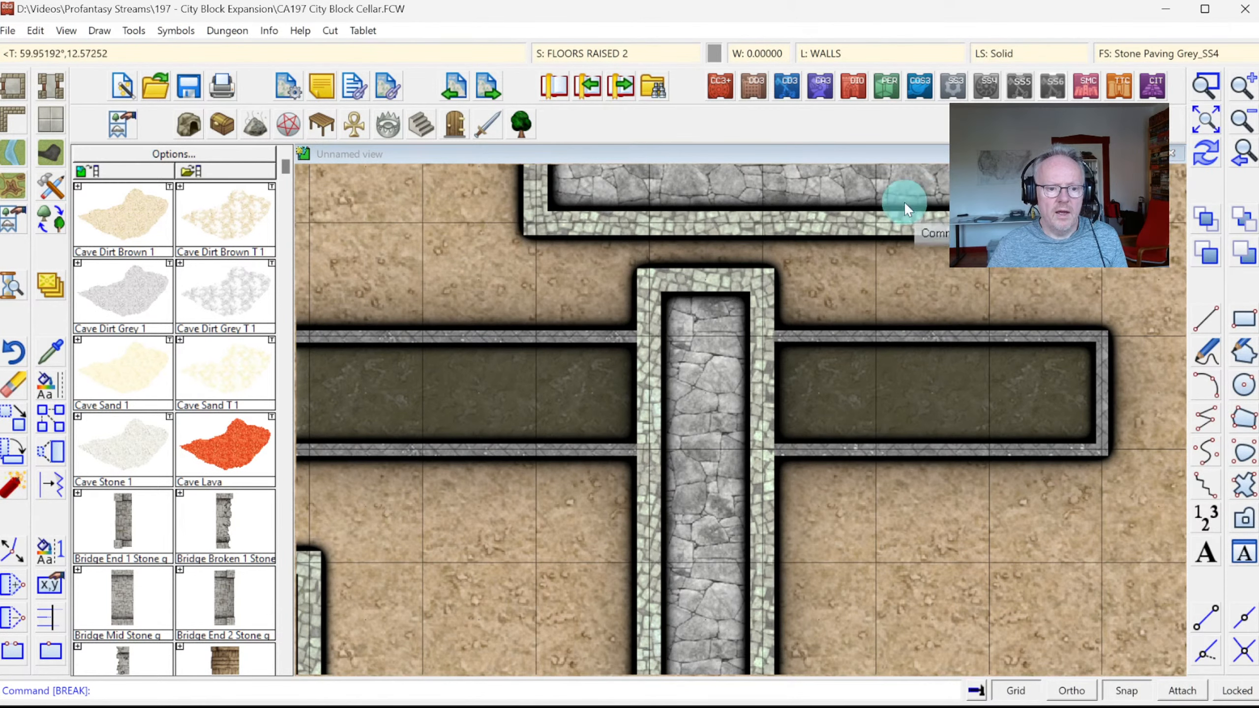
Open the Ground Level map through its map link and look over the red-walled building in its northeast
{"action": "left_click", "coordinate": [1245, 160]}
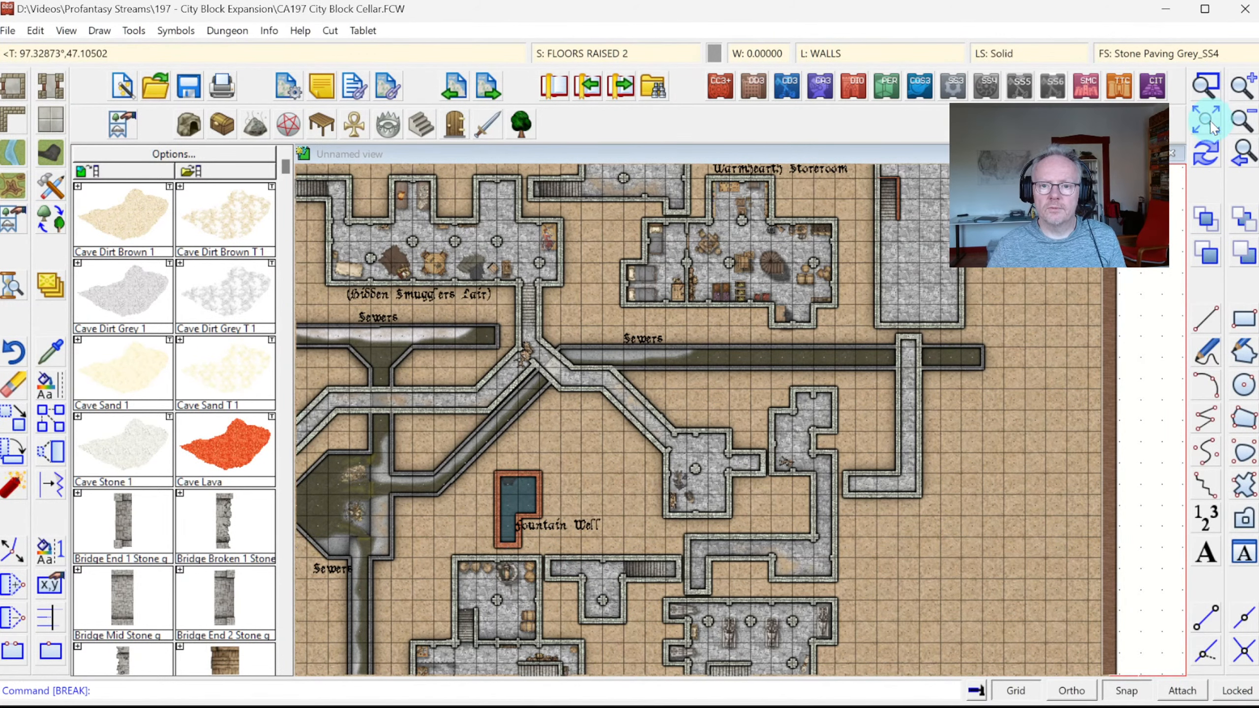
{"action": "left_click", "coordinate": [1206, 124]}
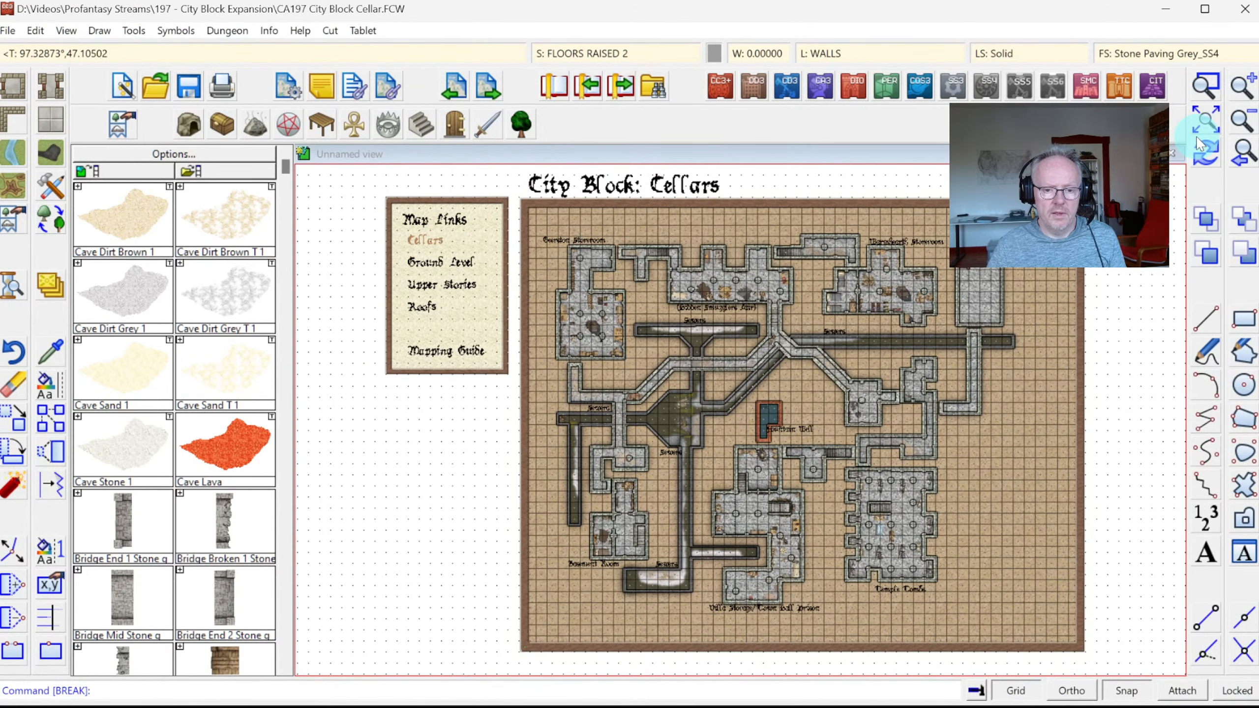
{"action": "left_click", "coordinate": [432, 270]}
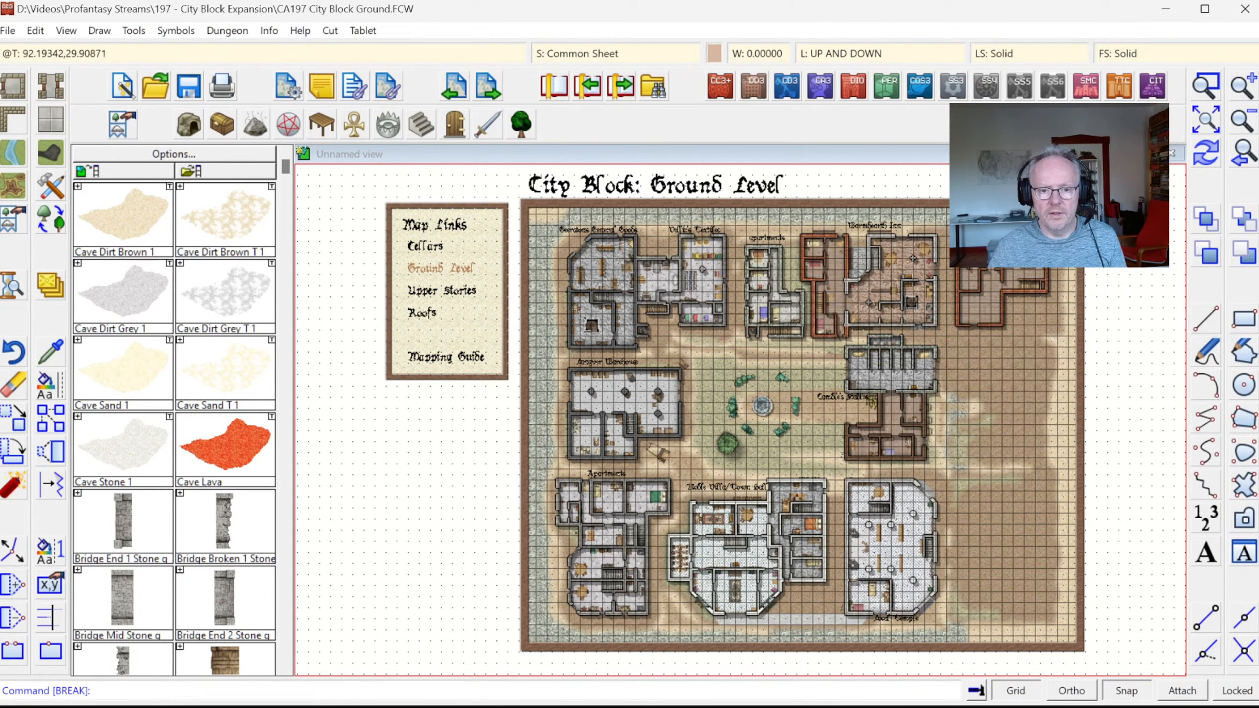
{"action": "left_click", "coordinate": [1205, 85]}
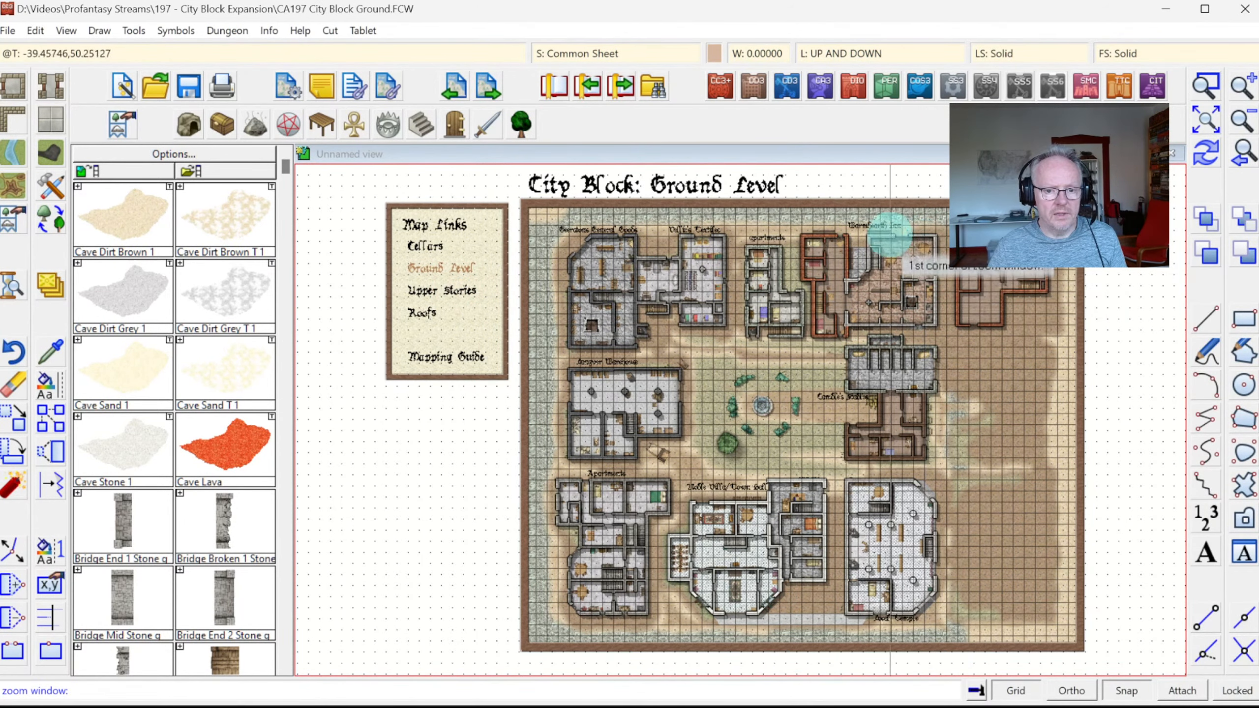
{"action": "left_click", "coordinate": [889, 232]}
{"action": "left_click", "coordinate": [1055, 386]}
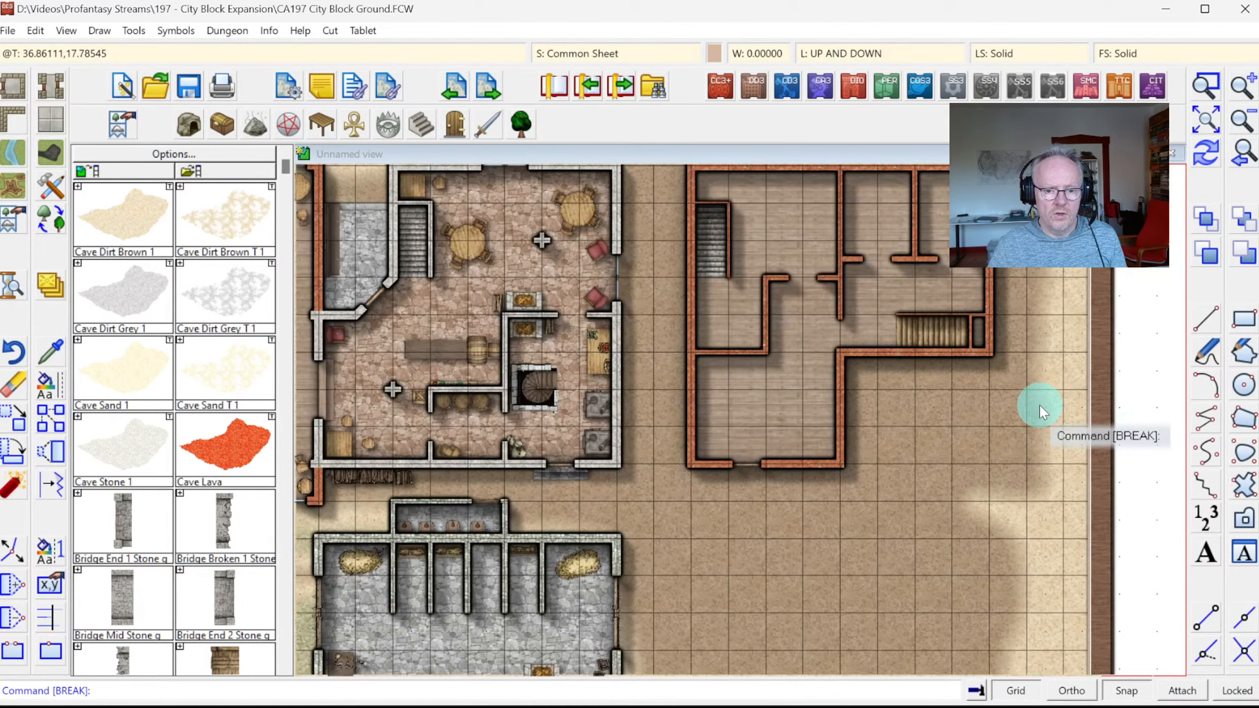
{"action": "left_click", "coordinate": [1198, 106]}
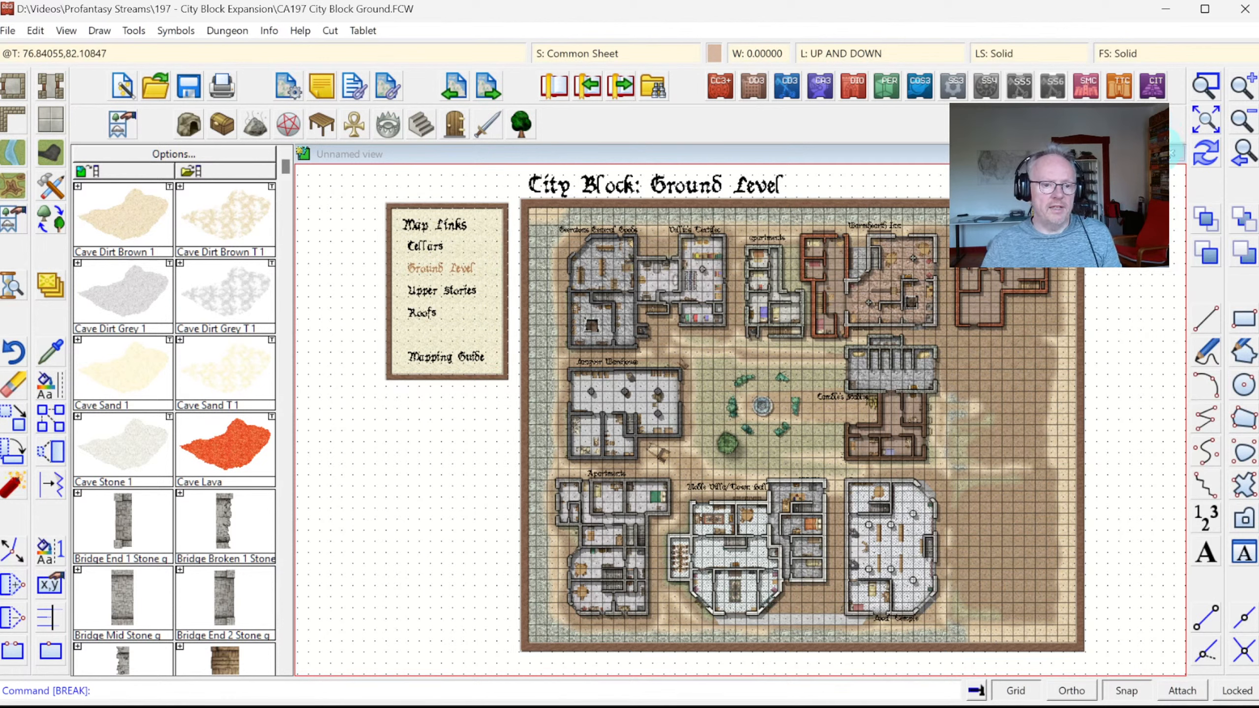
{"action": "left_click", "coordinate": [551, 239]}
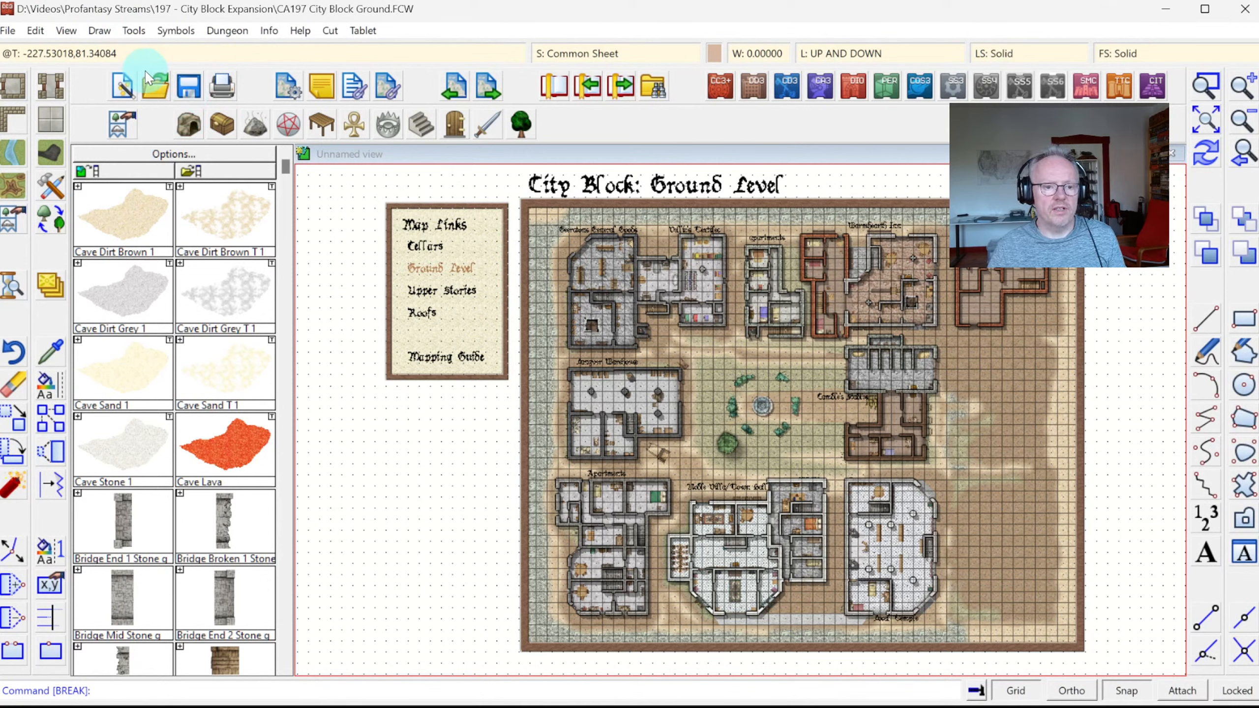
Save the ground level map under the new name Template Ground in the City Block Expansion folder
{"action": "left_click", "coordinate": [8, 31]}
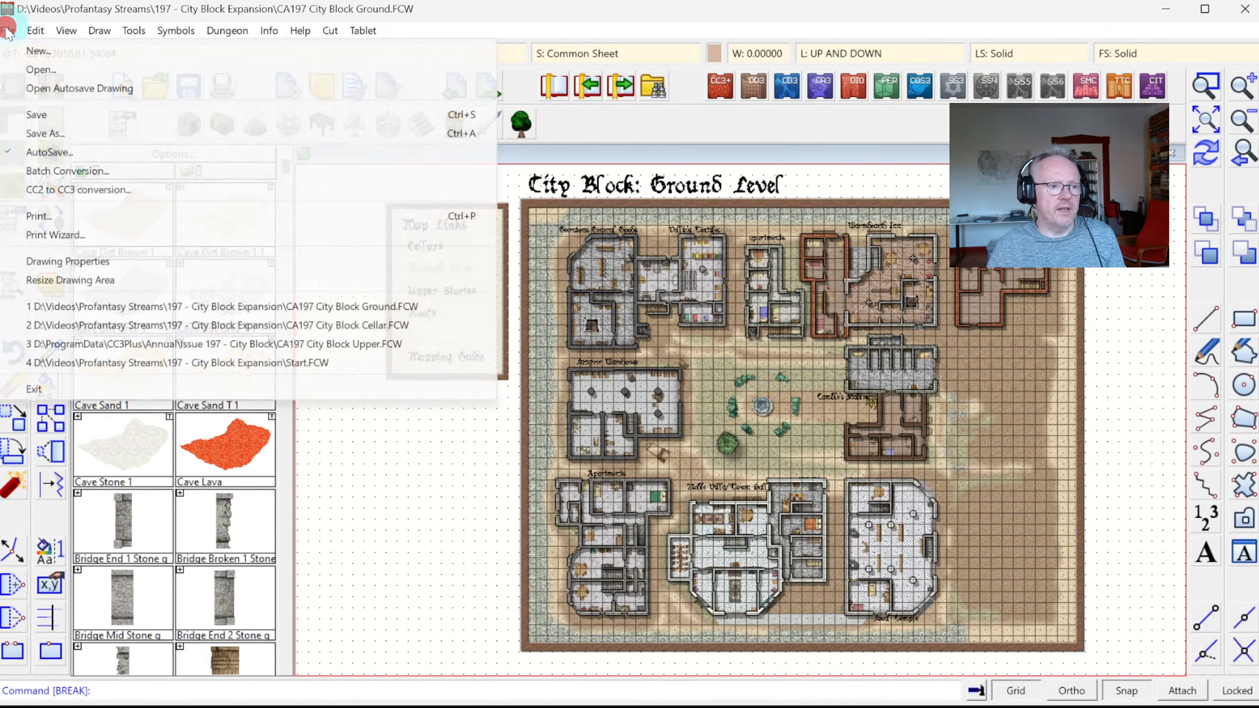
{"action": "left_click", "coordinate": [59, 138]}
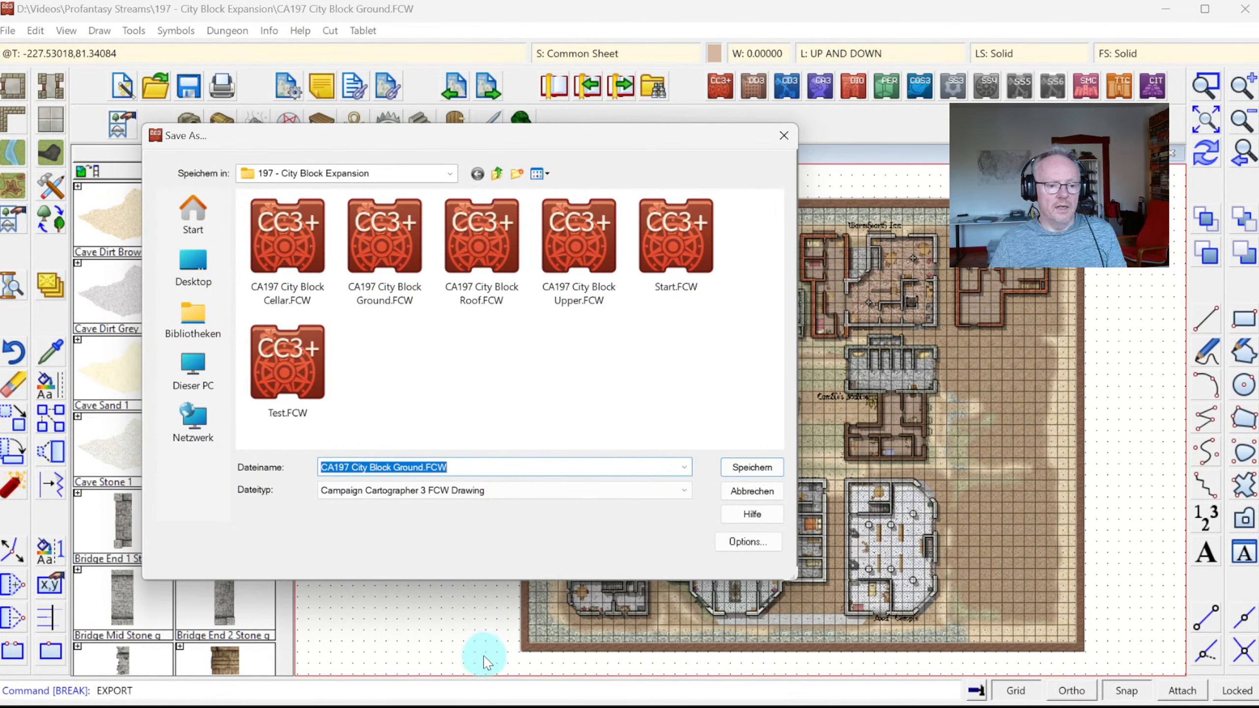
{"action": "type", "text": "Template Ground"}
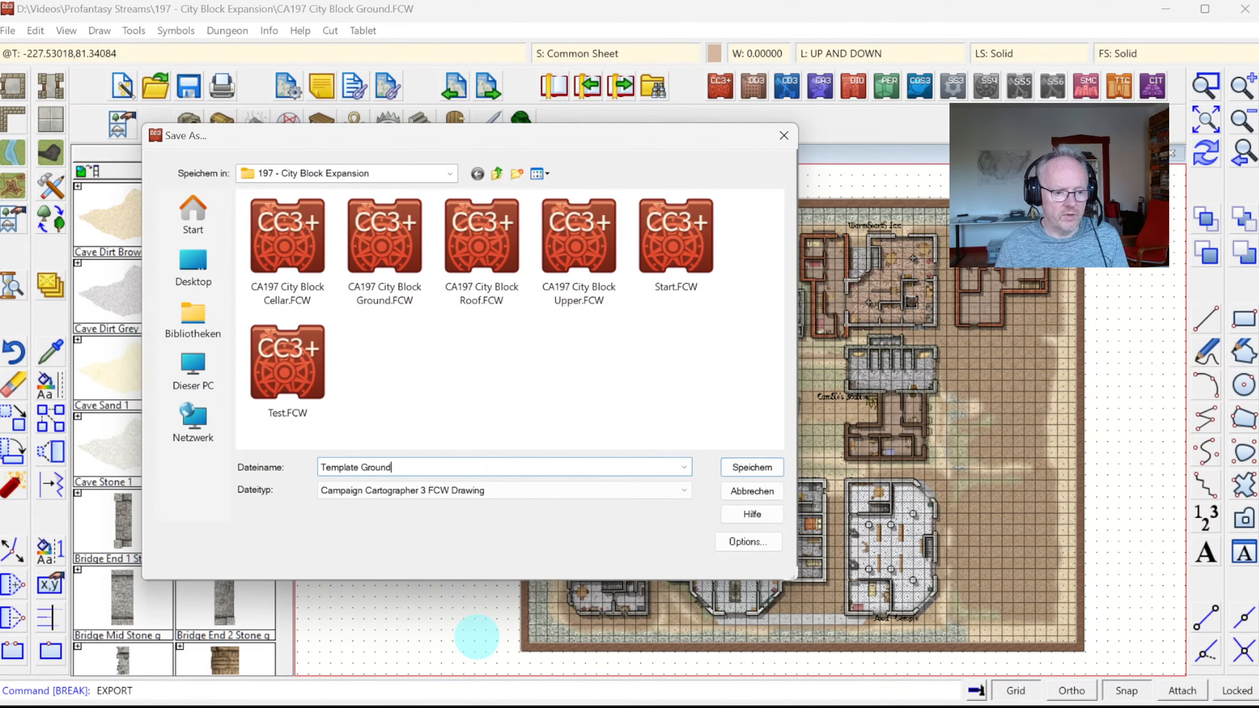
{"action": "key", "text": "Return"}
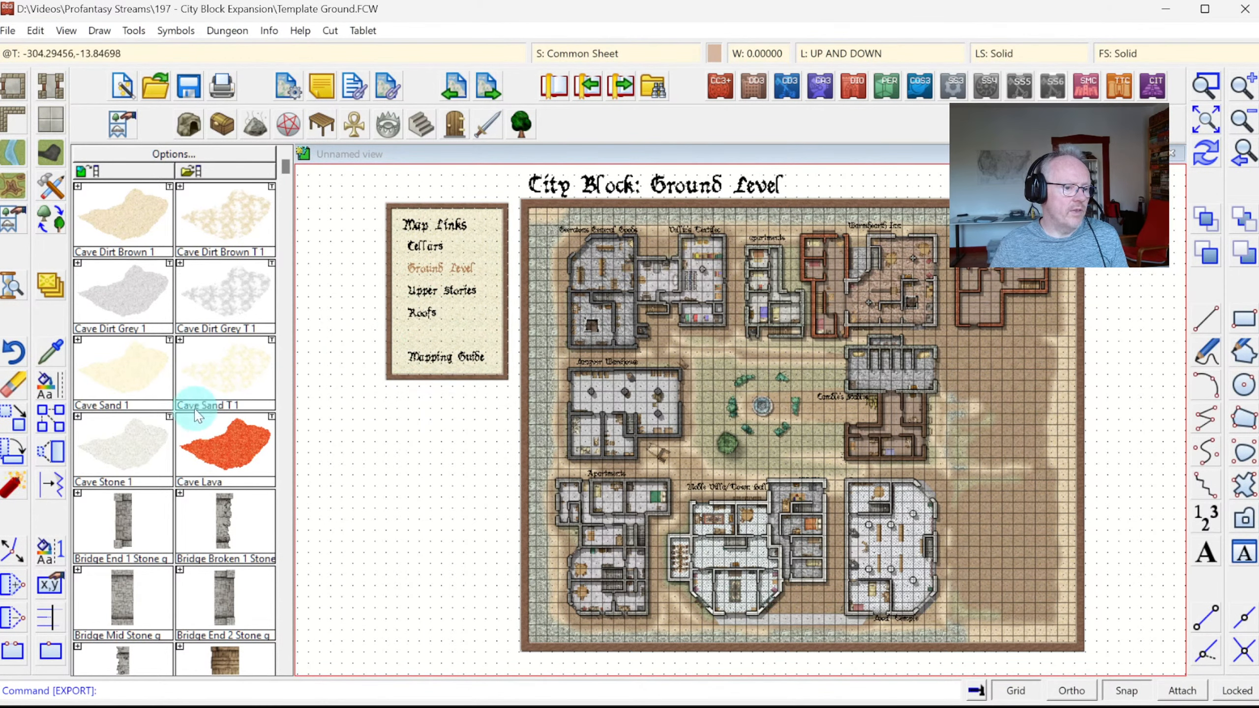
Erase all buildings, terrain, symbols and labels inside the map border, leaving the blank gridded background
{"action": "left_click", "coordinate": [7, 391]}
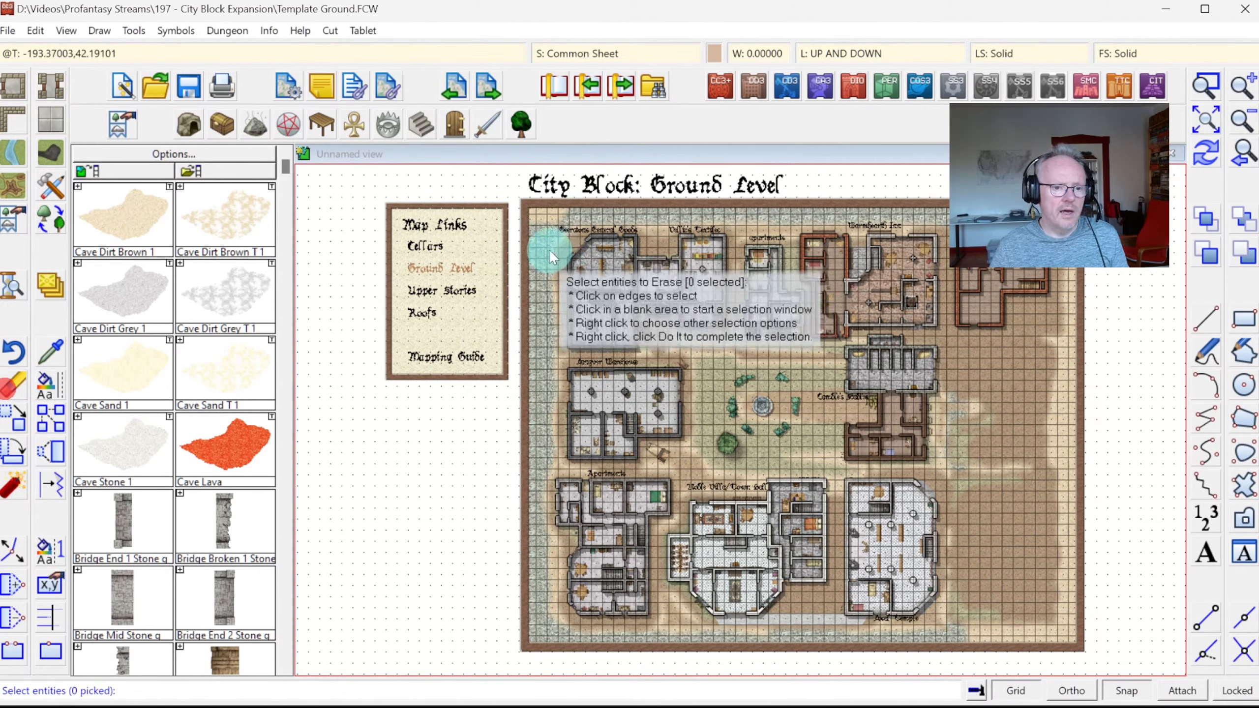
{"action": "left_click", "coordinate": [538, 214]}
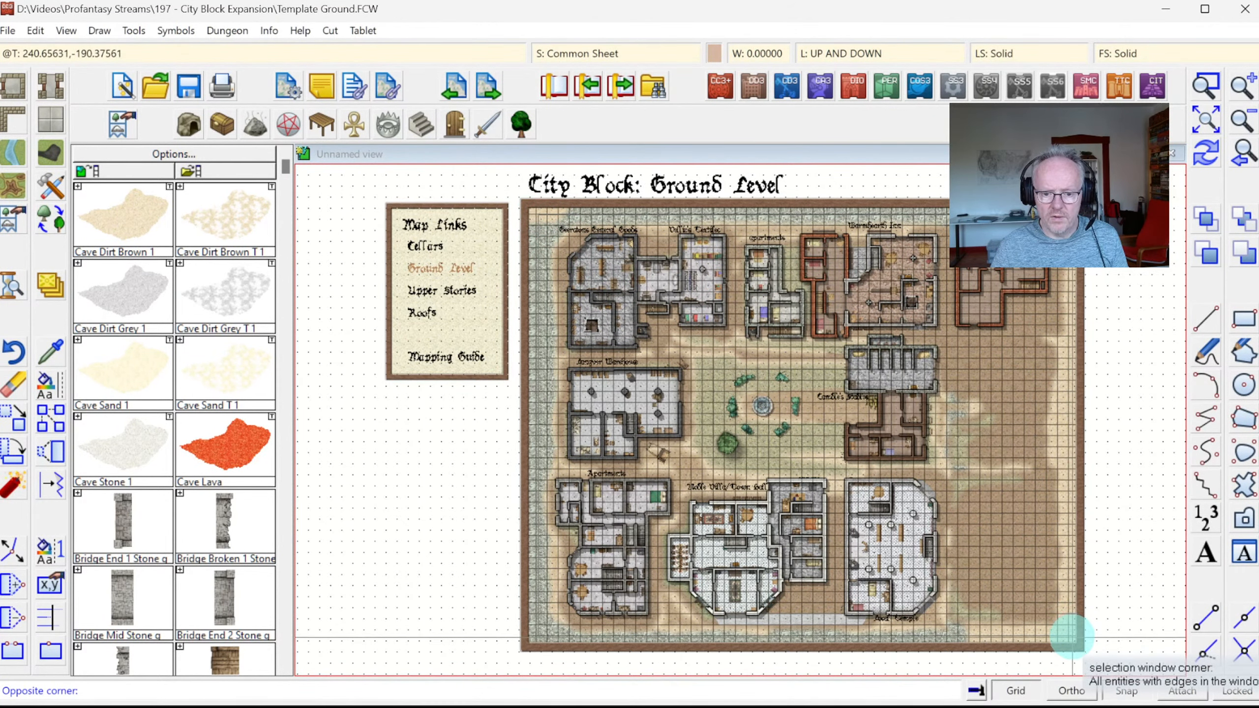
{"action": "left_click", "coordinate": [1070, 635]}
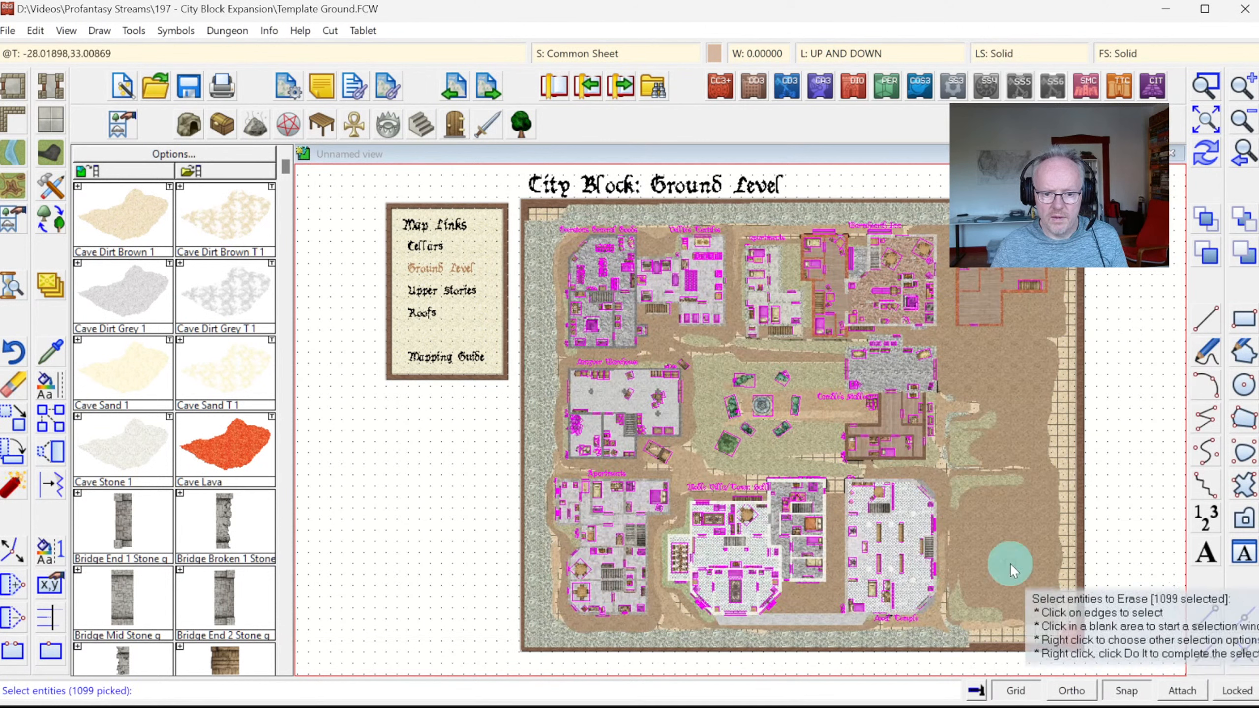
{"action": "right_click", "coordinate": [817, 385]}
{"action": "left_click", "coordinate": [817, 387]}
{"action": "left_click", "coordinate": [1204, 158]}
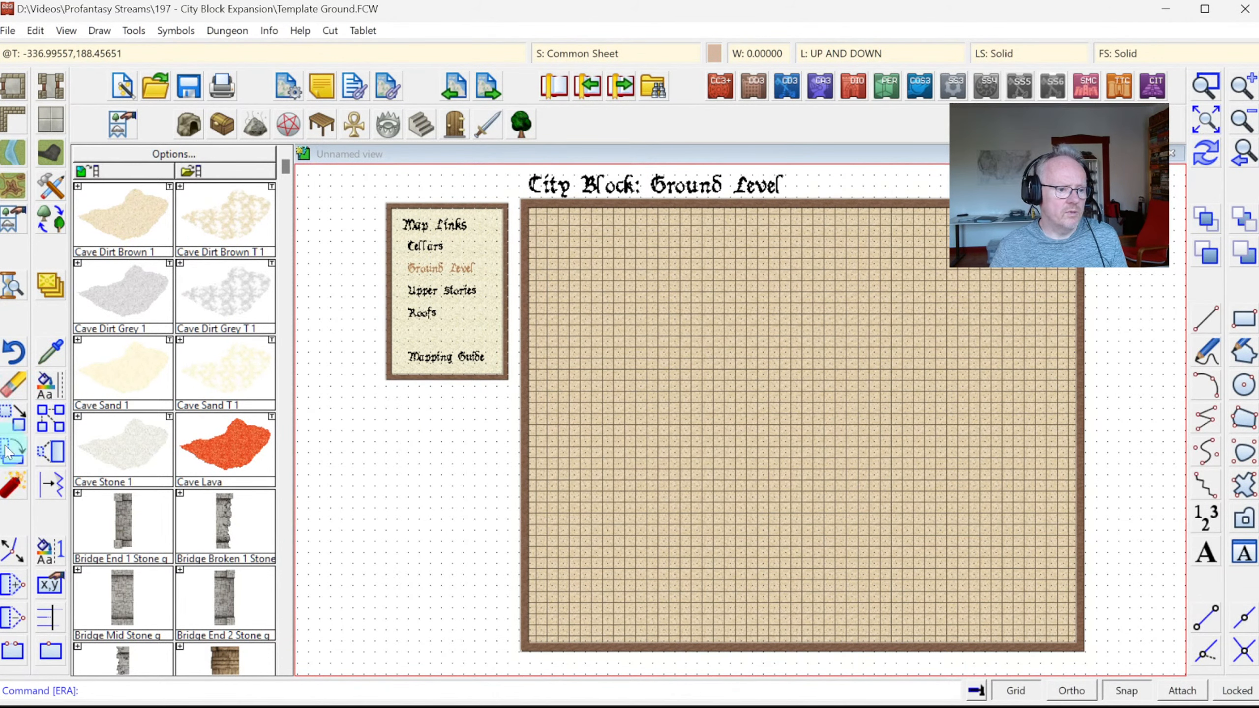
Change the map's title text to "Title : Ground Level"
{"action": "left_click", "coordinate": [47, 590]}
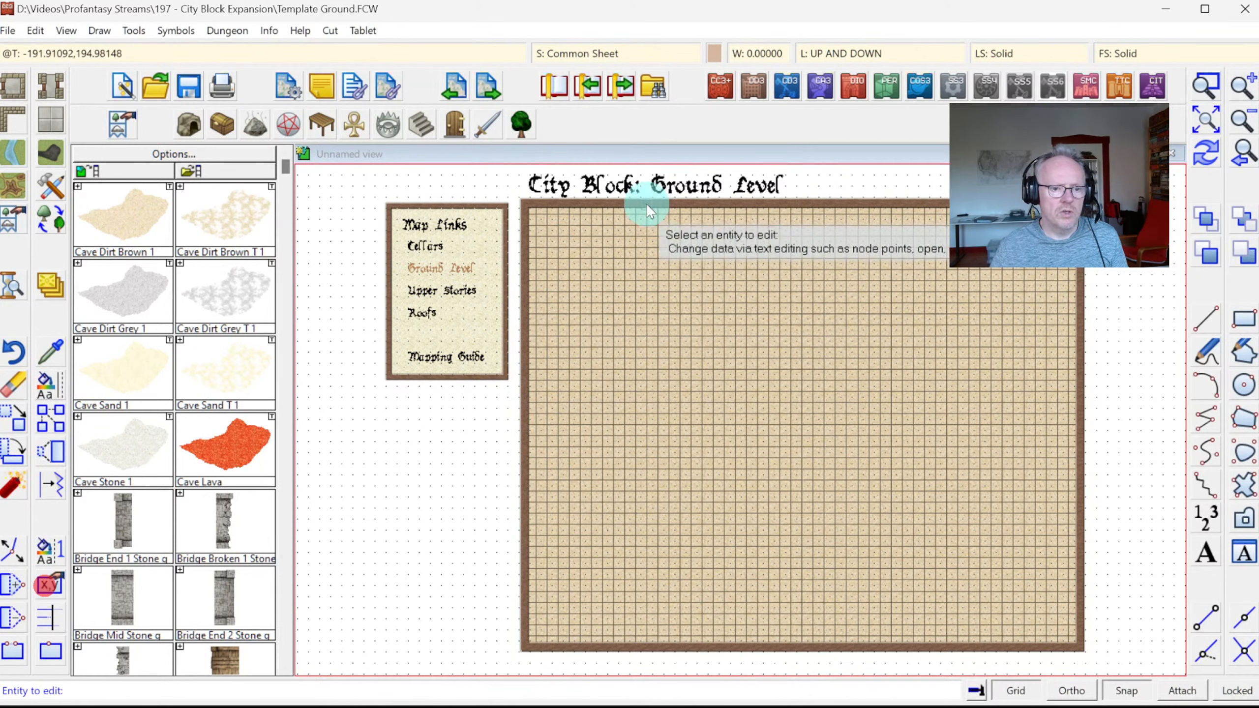
{"action": "left_click", "coordinate": [613, 188]}
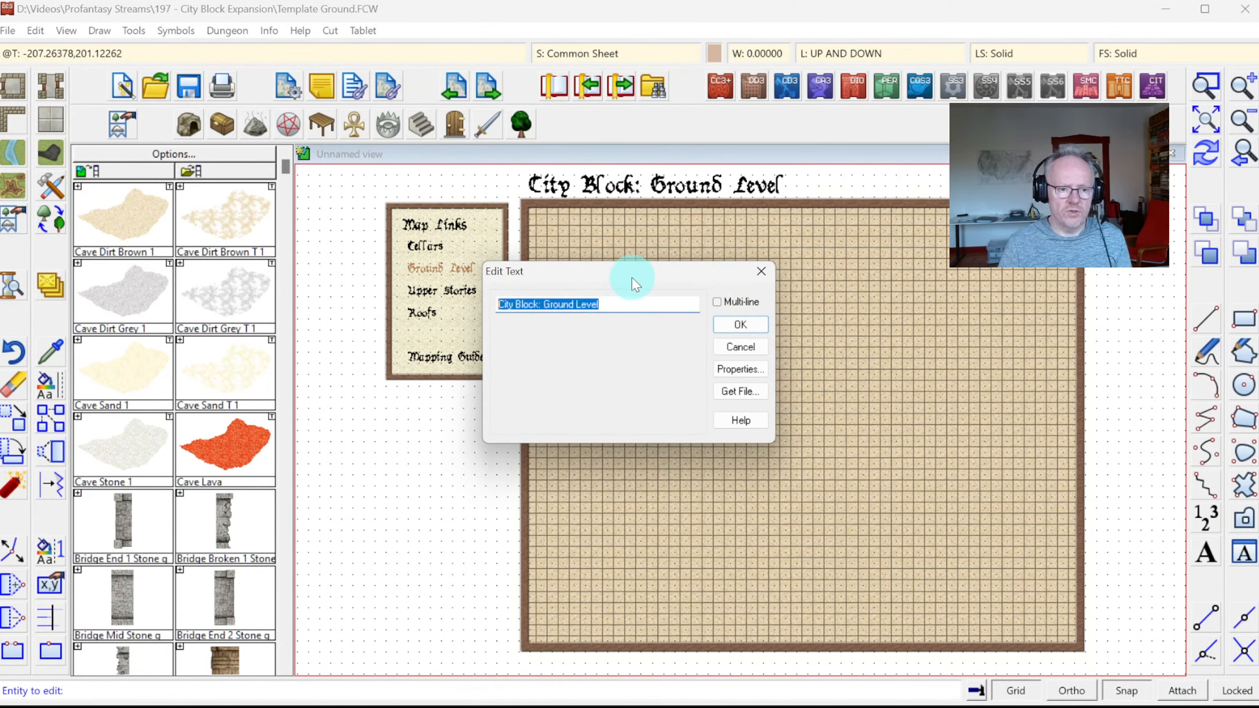
{"action": "type", "text": "Title"}
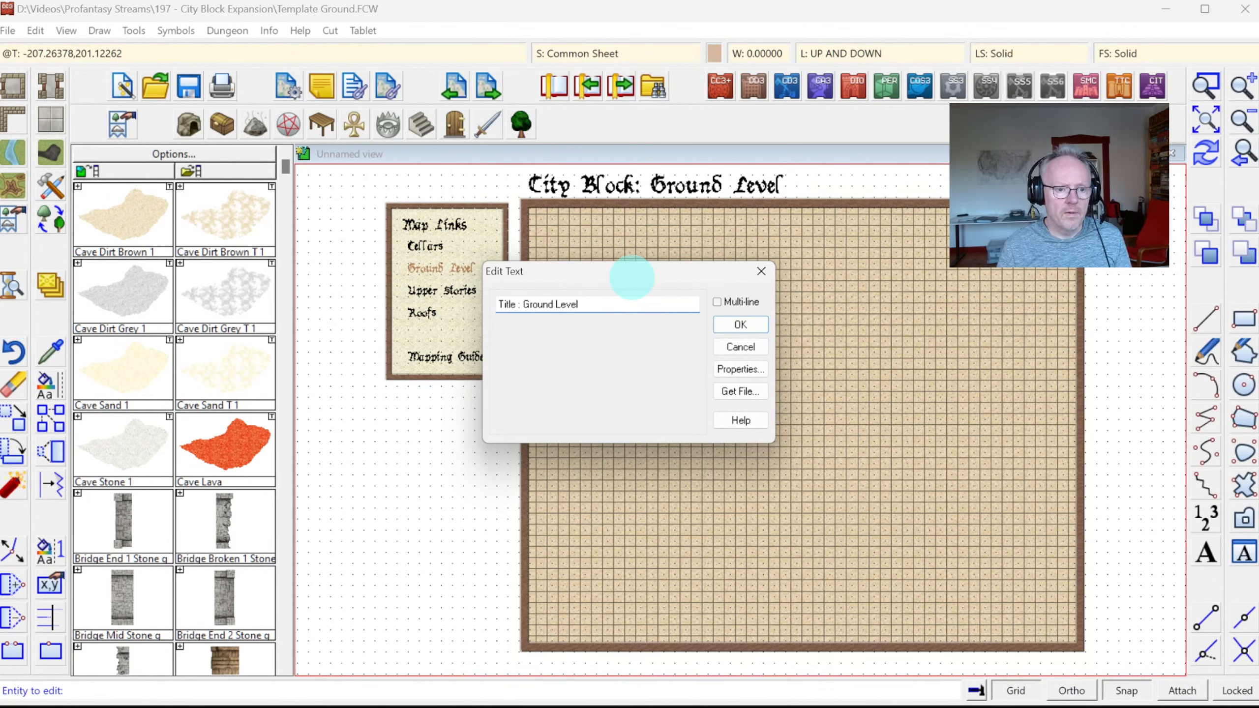
{"action": "key", "text": "Return"}
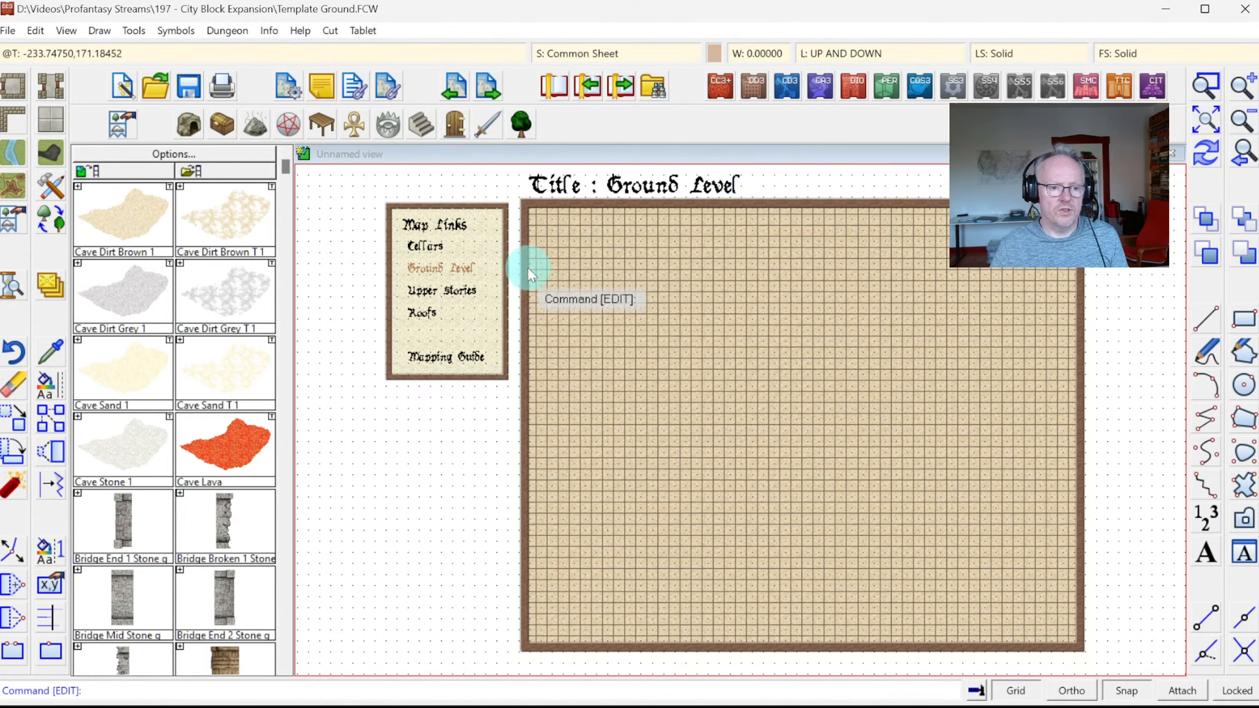
Unfreeze the HEX/SQUARE GRID layer and erase the square grid from the map background
{"action": "left_click", "coordinate": [888, 55]}
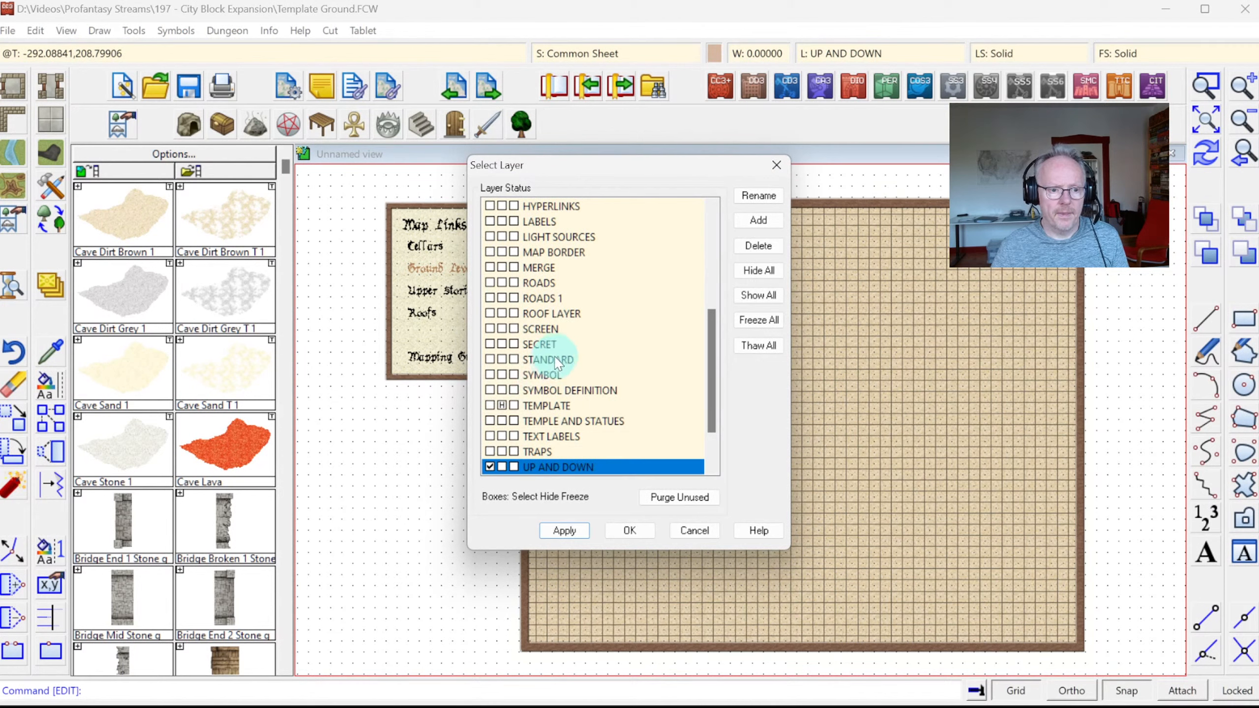
{"action": "scroll", "coordinate": [547, 357], "scroll_direction": "up", "scroll_amount": 5}
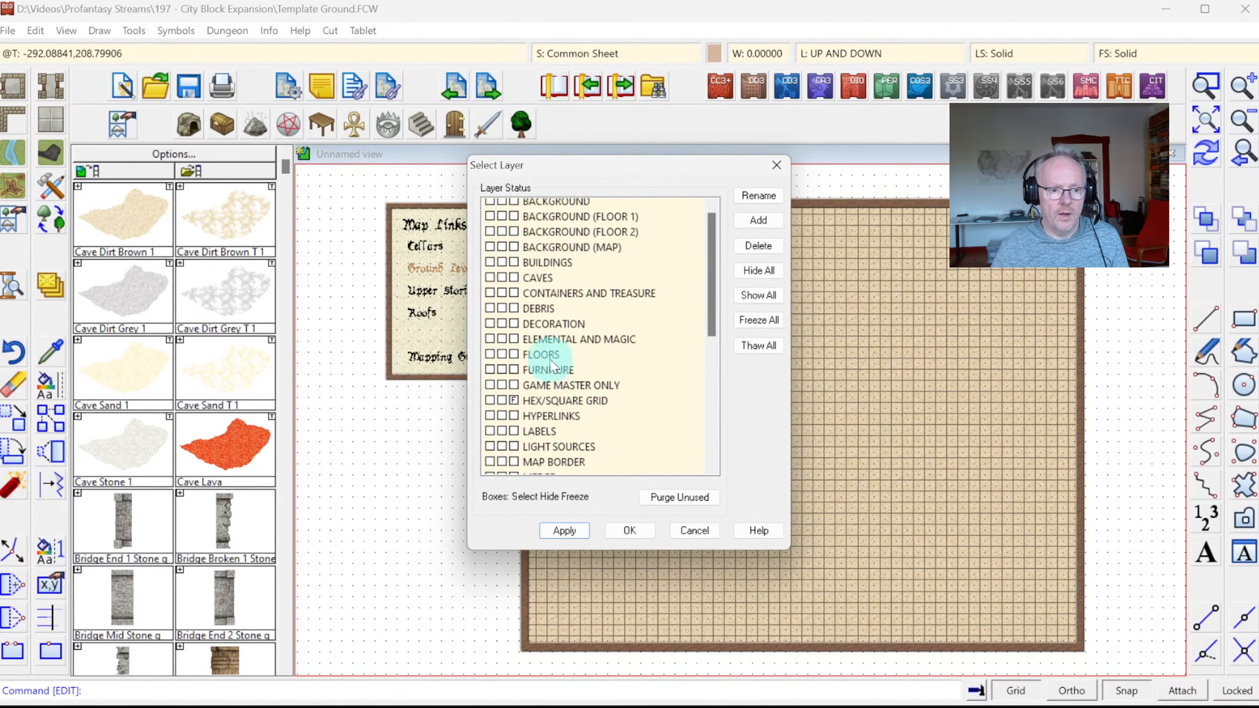
{"action": "left_click", "coordinate": [514, 406]}
{"action": "left_click", "coordinate": [628, 530]}
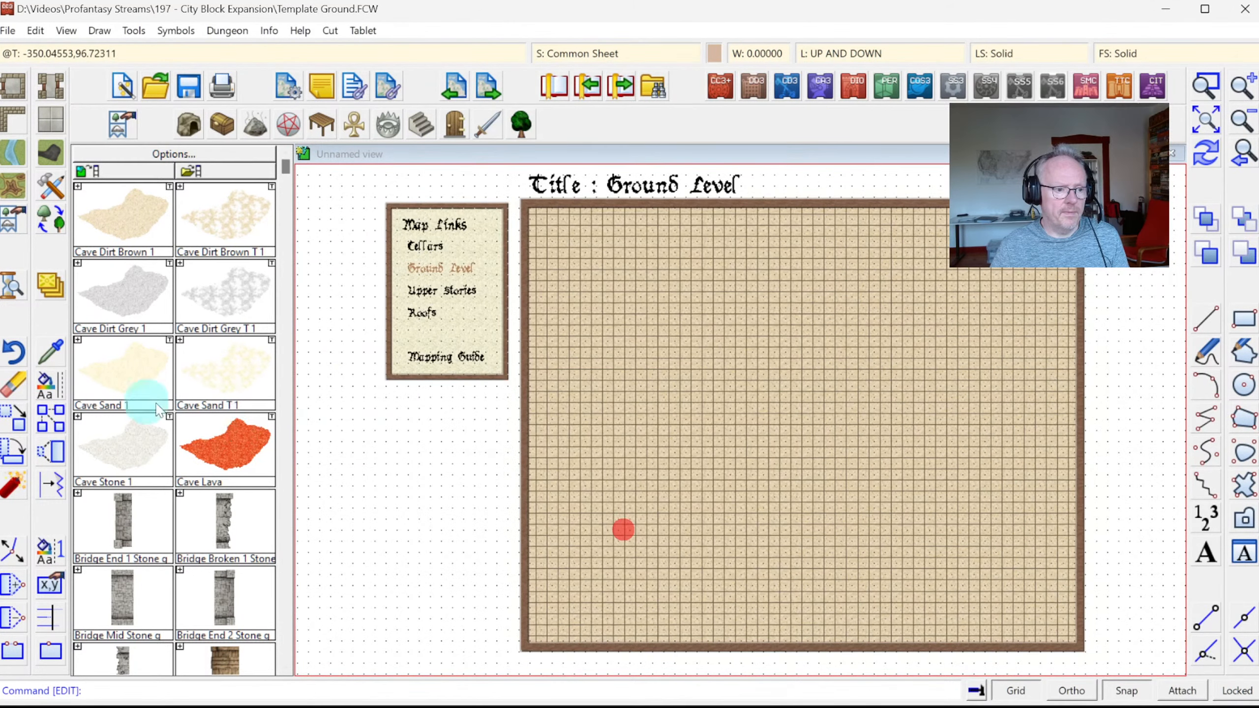
{"action": "left_click", "coordinate": [13, 384]}
{"action": "left_click", "coordinate": [660, 340]}
{"action": "right_click", "coordinate": [795, 366]}
{"action": "left_click", "coordinate": [796, 367]}
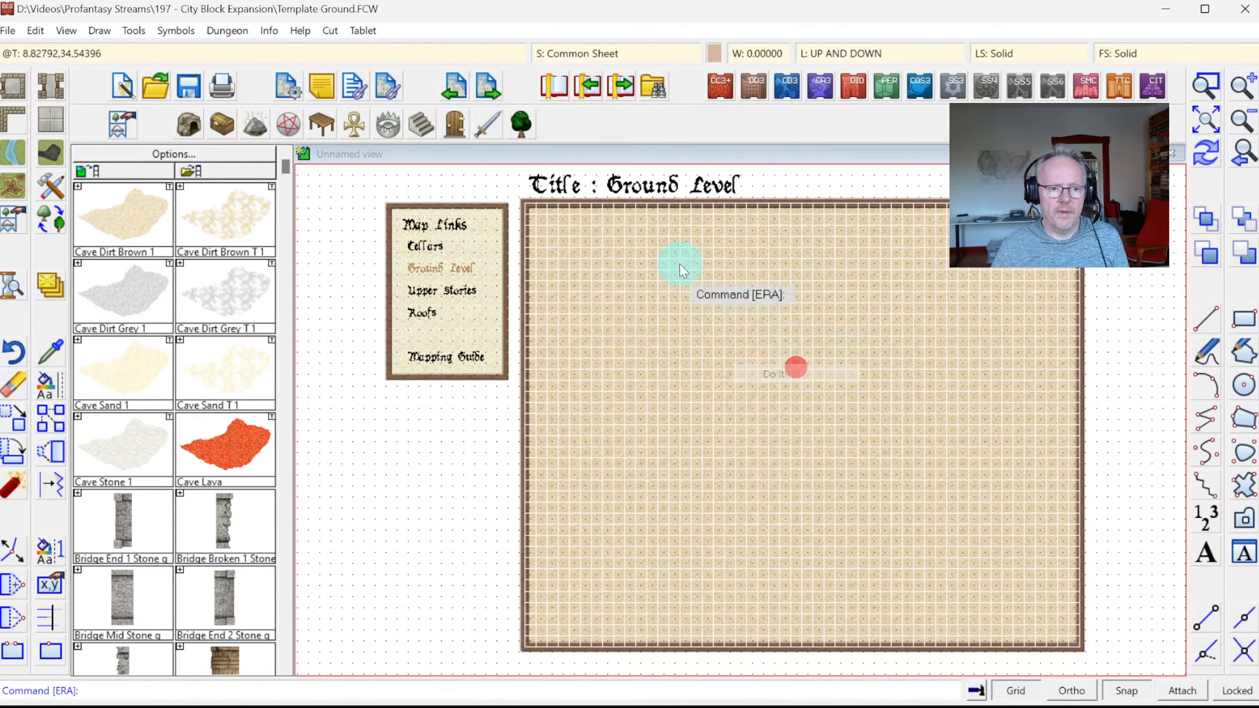
Resize the drawing area to a width of 200 and a height of 200
{"action": "left_click", "coordinate": [35, 30]}
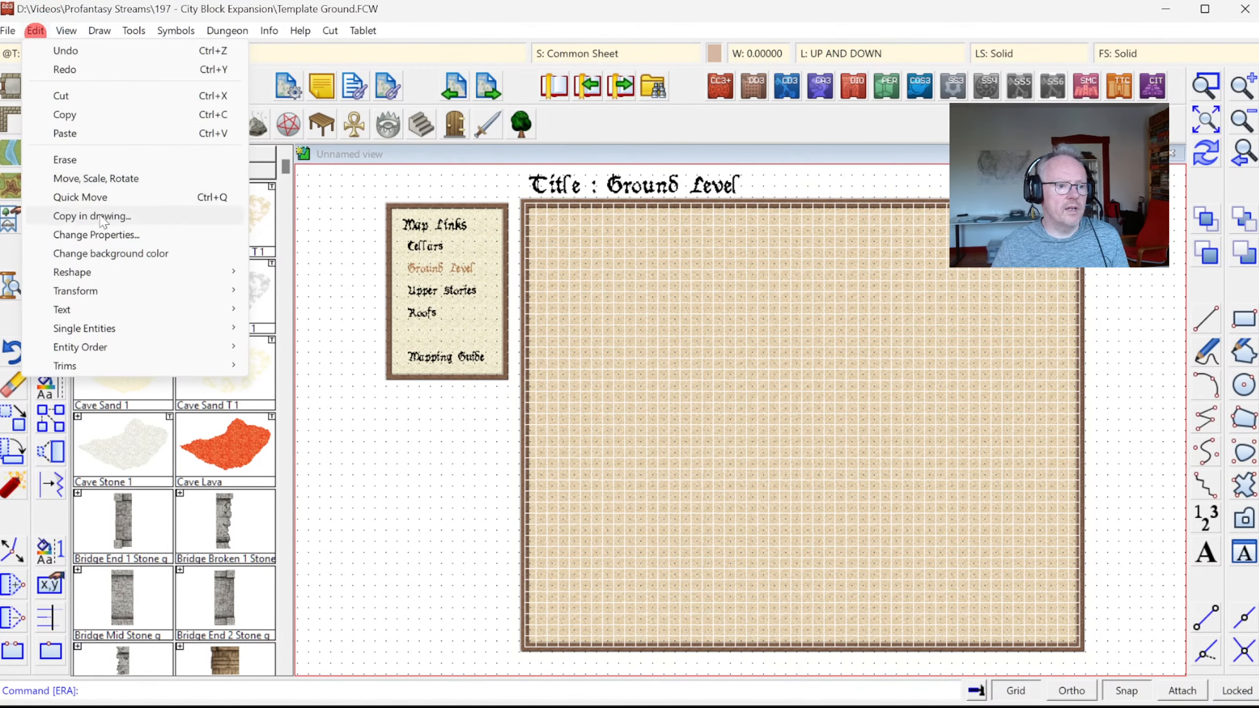
{"action": "mouse_move", "coordinate": [96, 38]}
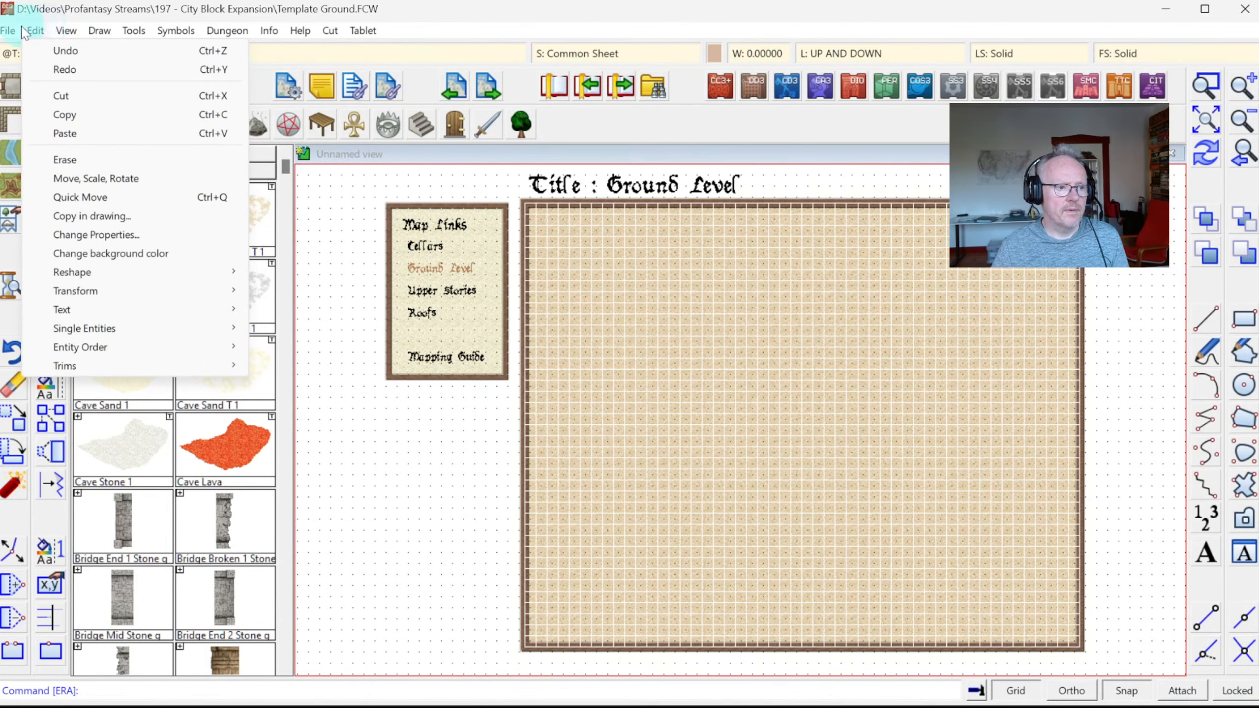
{"action": "mouse_move", "coordinate": [9, 31]}
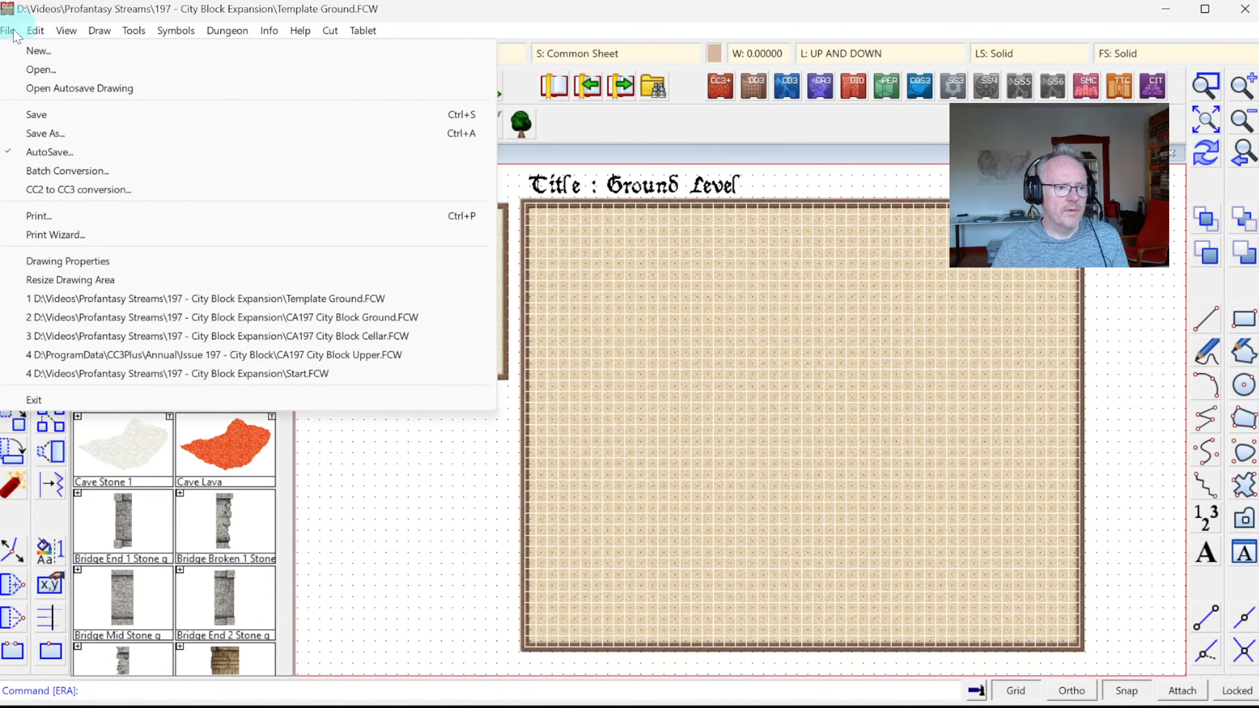
{"action": "left_click", "coordinate": [67, 281]}
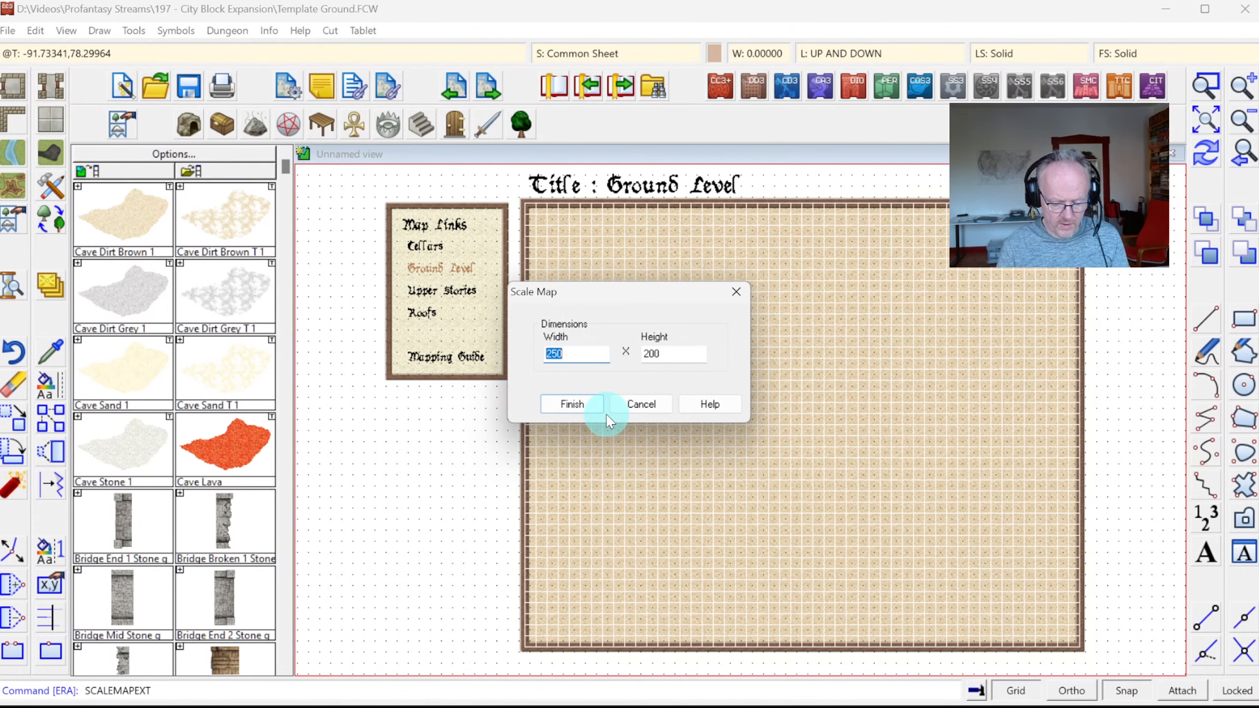
{"action": "left_click", "coordinate": [601, 410]}
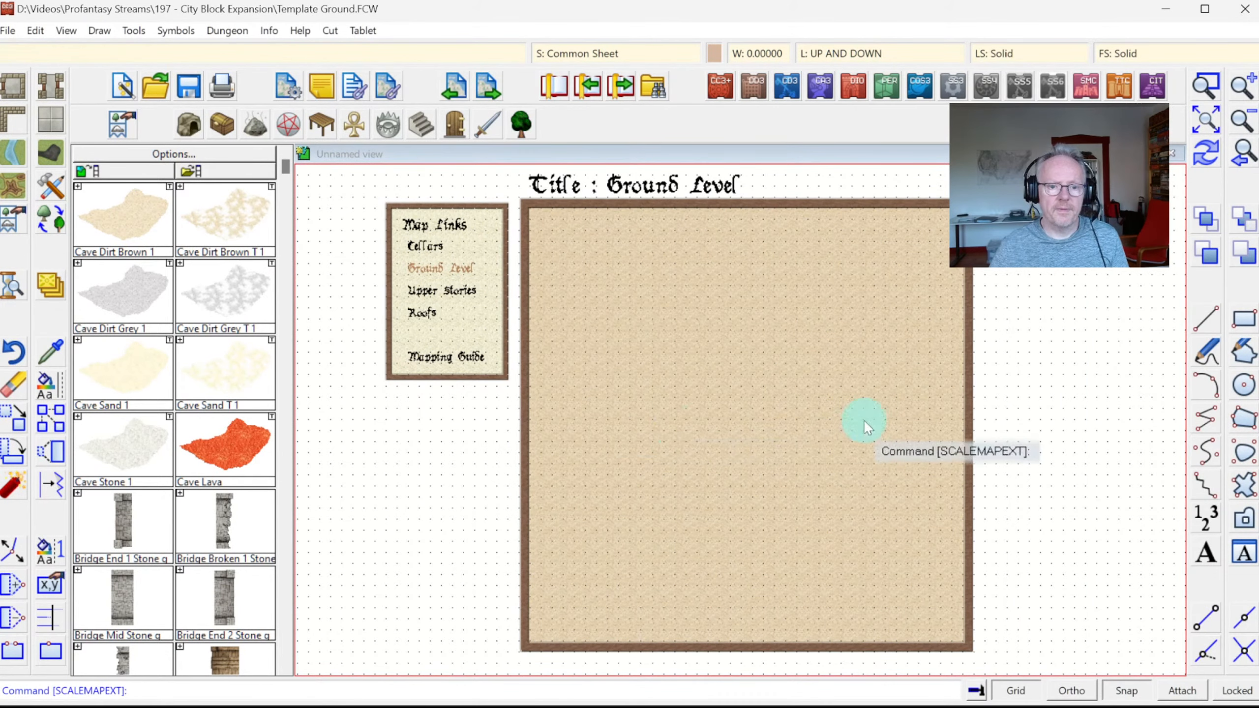
{"action": "left_click", "coordinate": [1210, 124]}
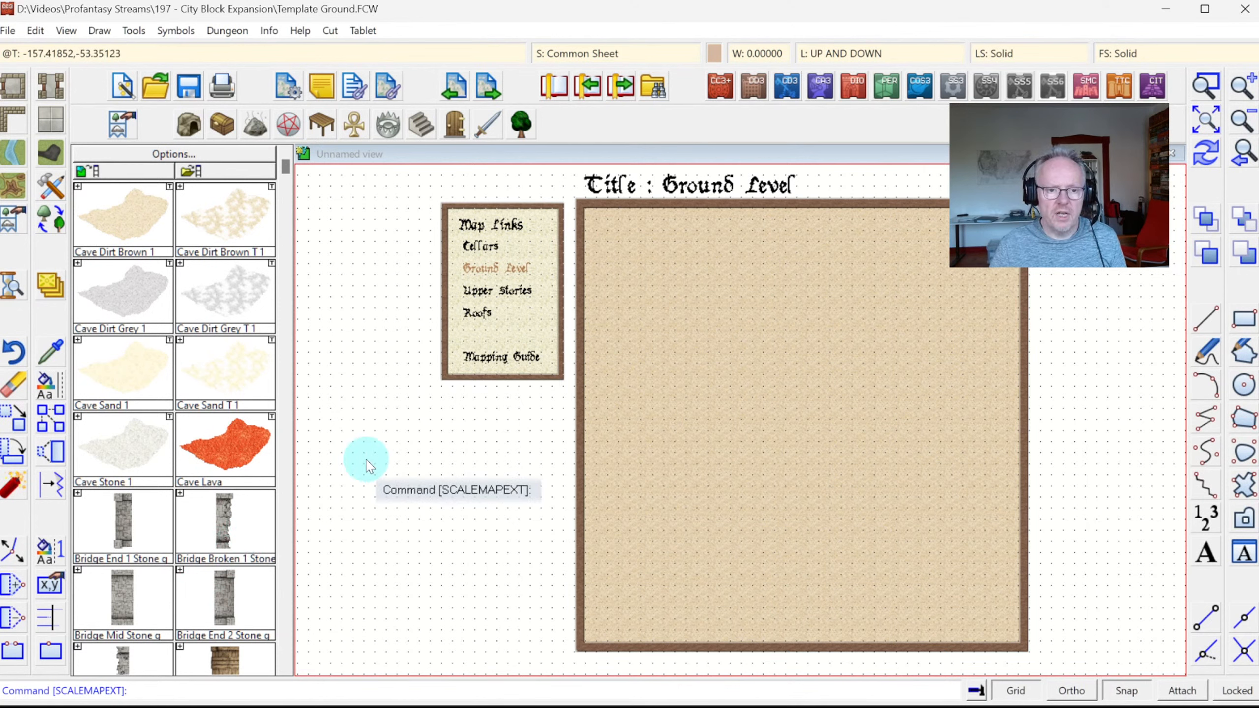
Delete all symbol definitions from Door Double Wood 2 to the list's end in the Symbol Manager, keeping the compass, scalebars, title and copyright
{"action": "left_click", "coordinate": [167, 35]}
{"action": "left_click", "coordinate": [221, 49]}
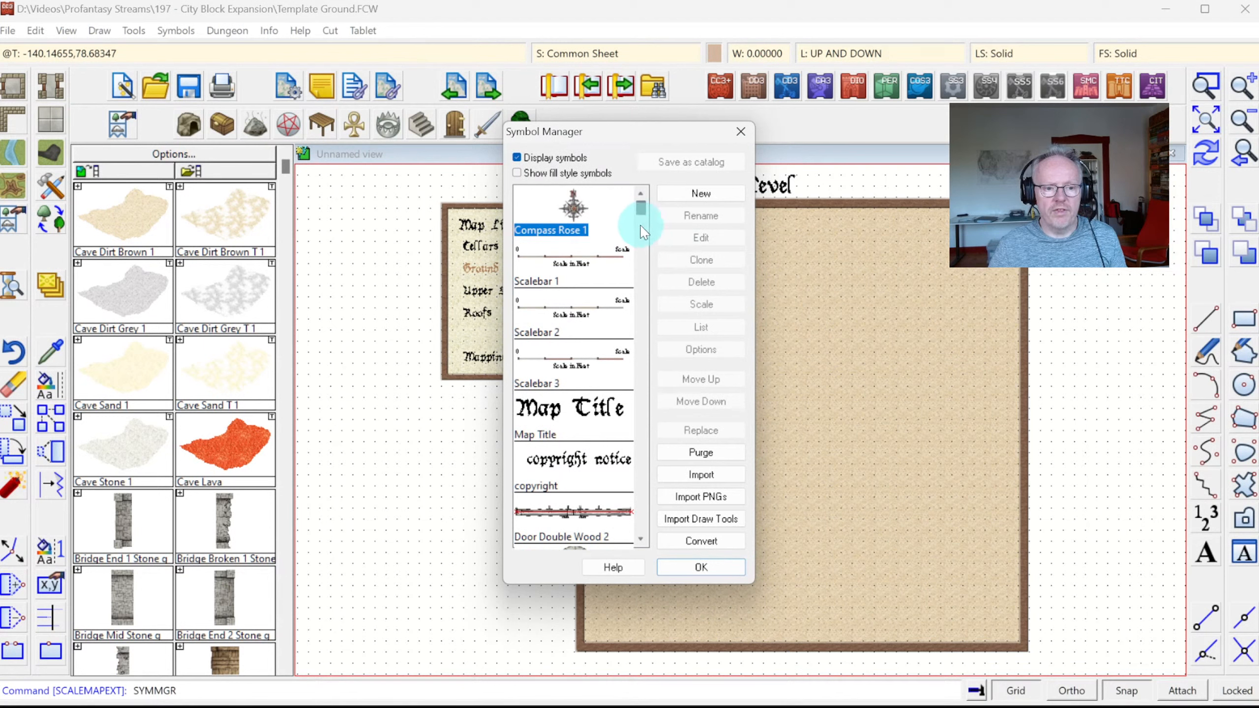
{"action": "mouse_move", "coordinate": [642, 214]}
{"action": "left_mouse_down"}
{"action": "mouse_move", "coordinate": [644, 227]}
{"action": "mouse_move", "coordinate": [646, 214]}
{"action": "mouse_move", "coordinate": [657, 220]}
{"action": "left_mouse_up"}
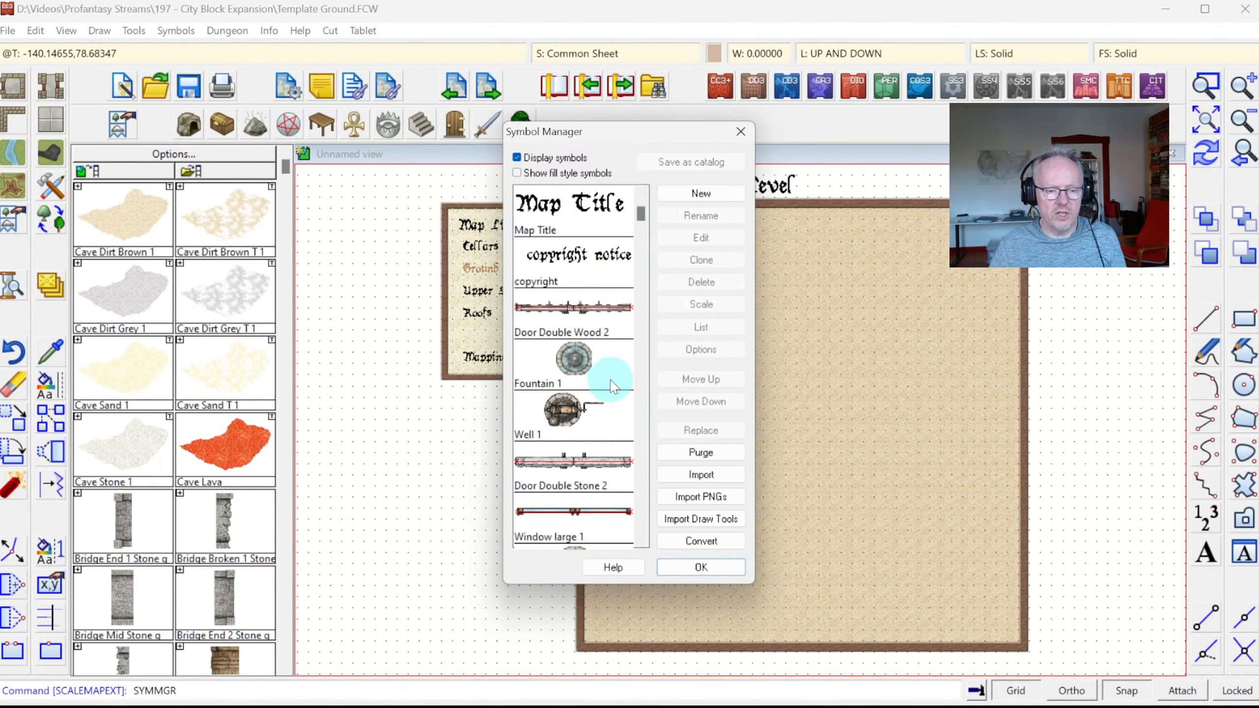
{"action": "left_click", "coordinate": [561, 317]}
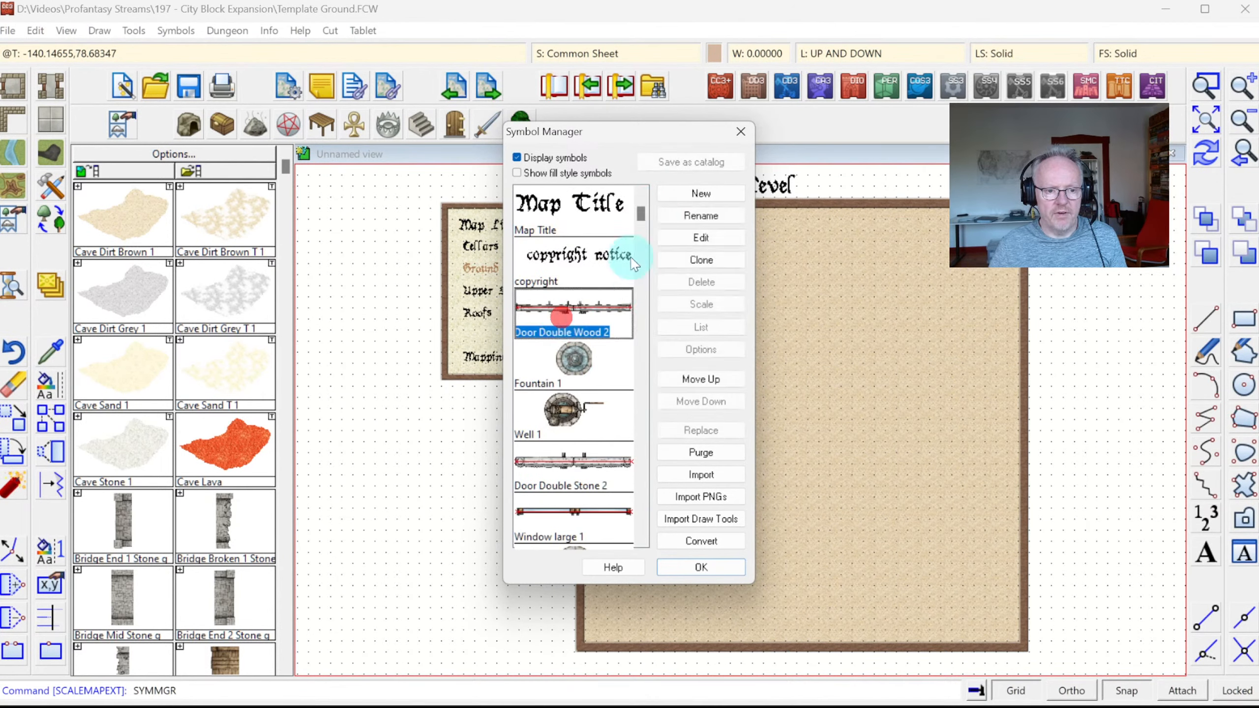
{"action": "left_click_drag", "start_coordinate": [639, 213], "coordinate": [647, 544]}
{"action": "left_click", "coordinate": [567, 518], "text": "shift"}
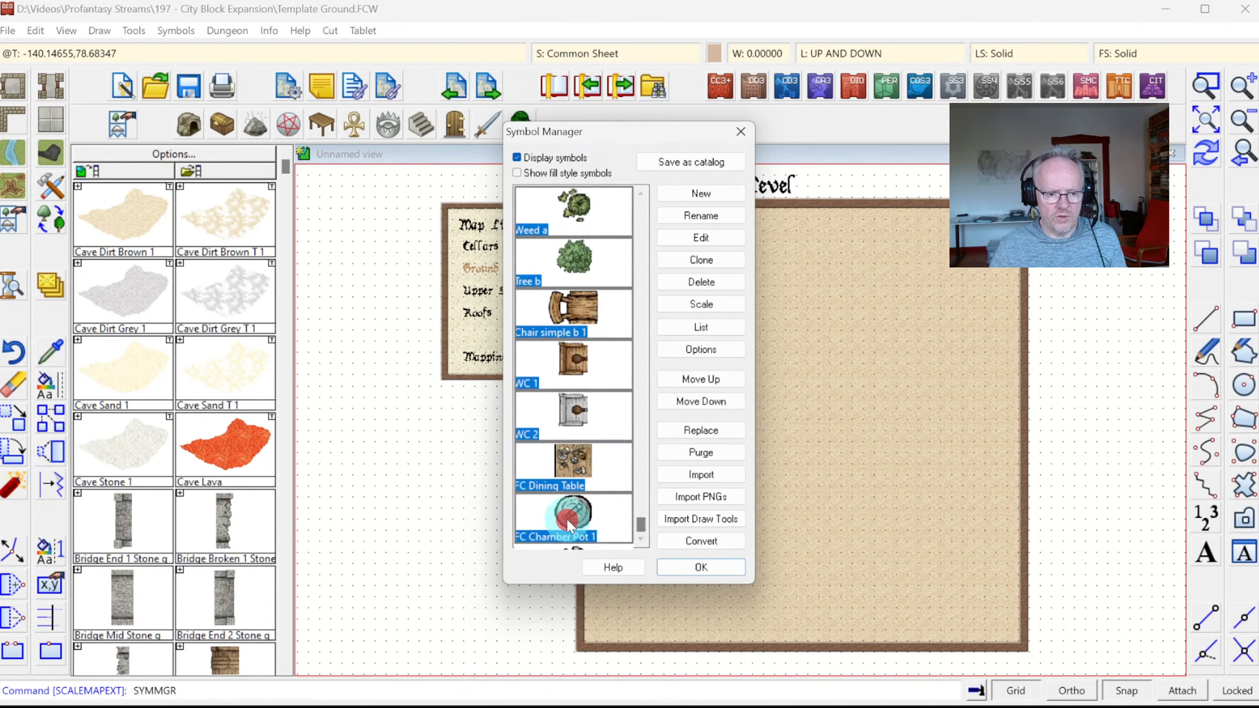
{"action": "left_click", "coordinate": [701, 282]}
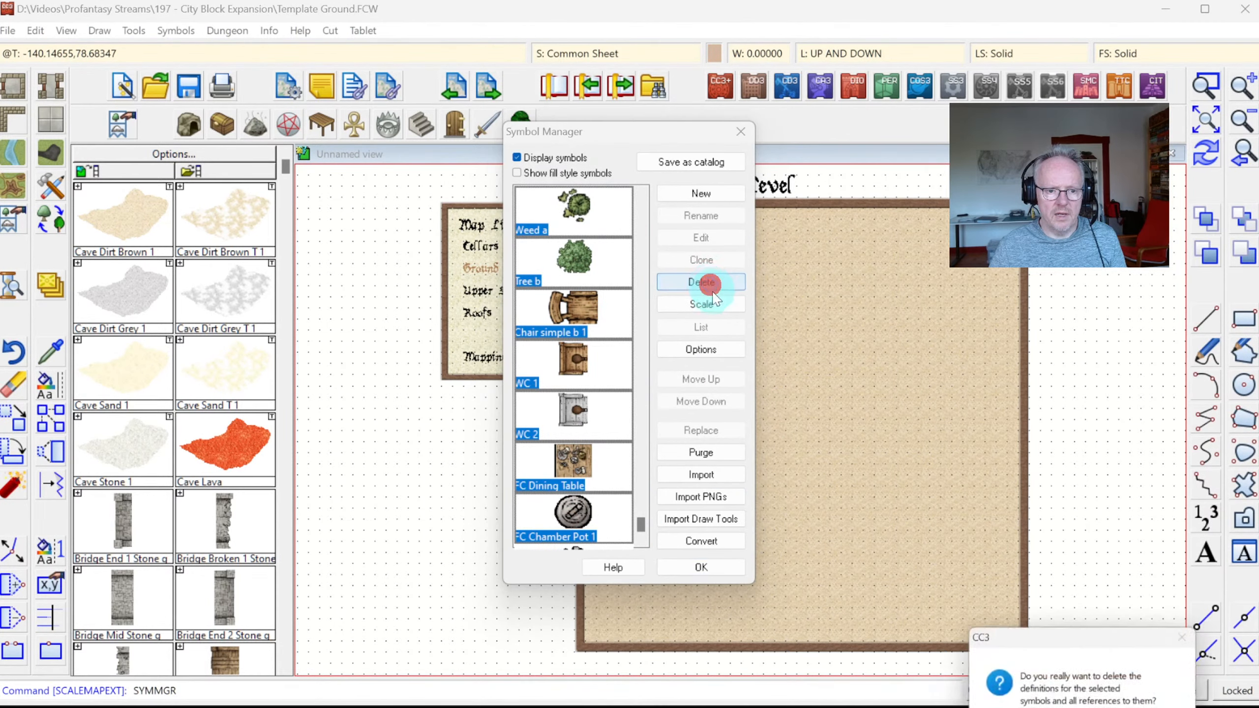
{"action": "key", "text": "Return"}
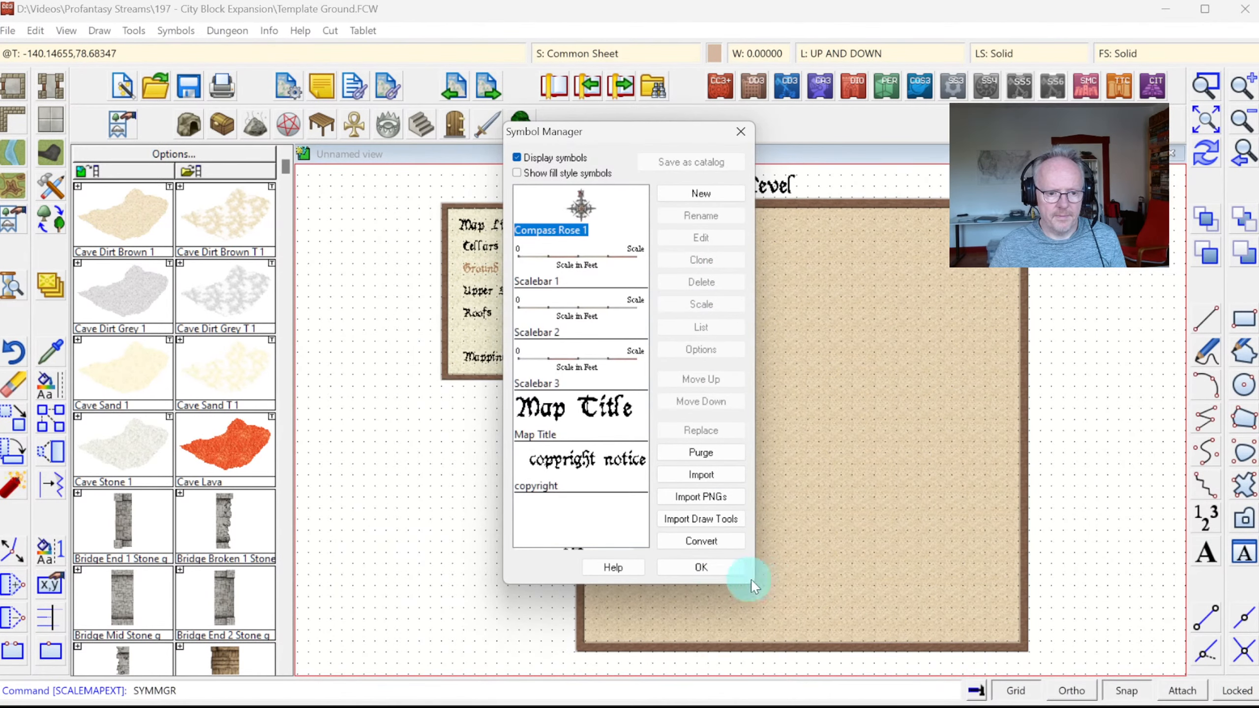
{"action": "left_click", "coordinate": [694, 567]}
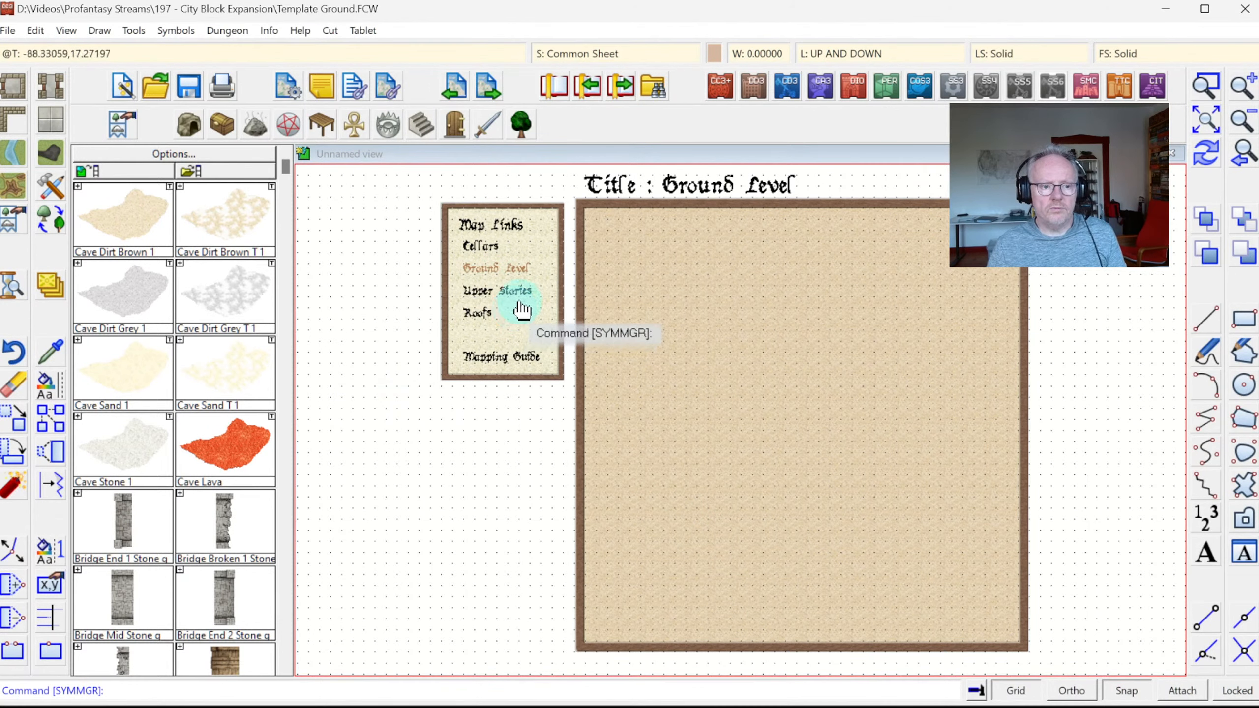
Set up saving the map as a Campaign Cartographer 3 FCT Template named CA197 Template Ground 200x200
{"action": "left_click", "coordinate": [287, 95]}
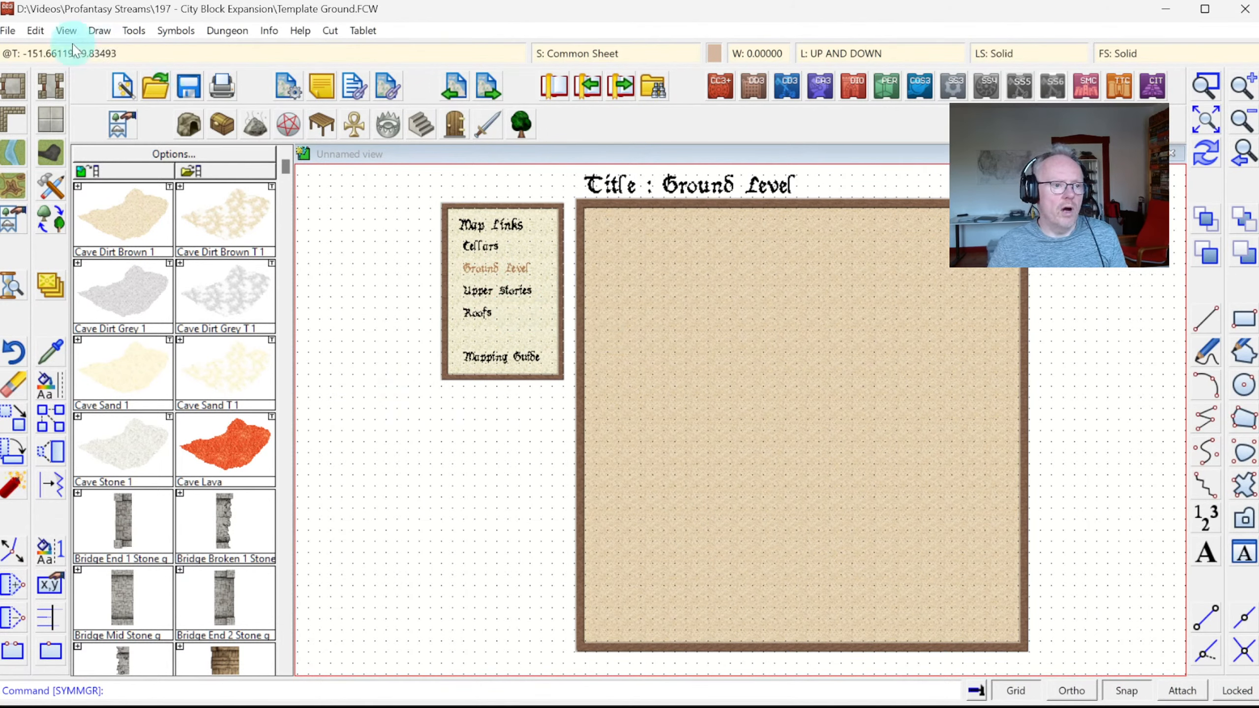
{"action": "left_click", "coordinate": [8, 31]}
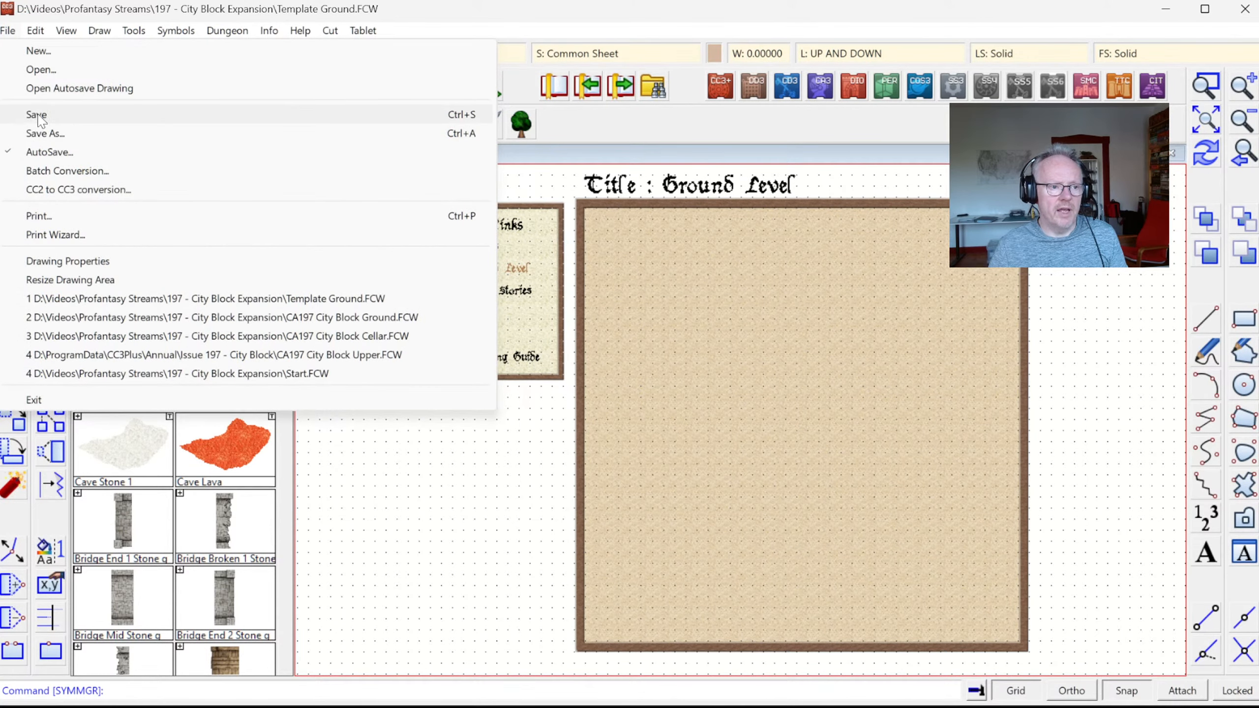
{"action": "left_click", "coordinate": [45, 133]}
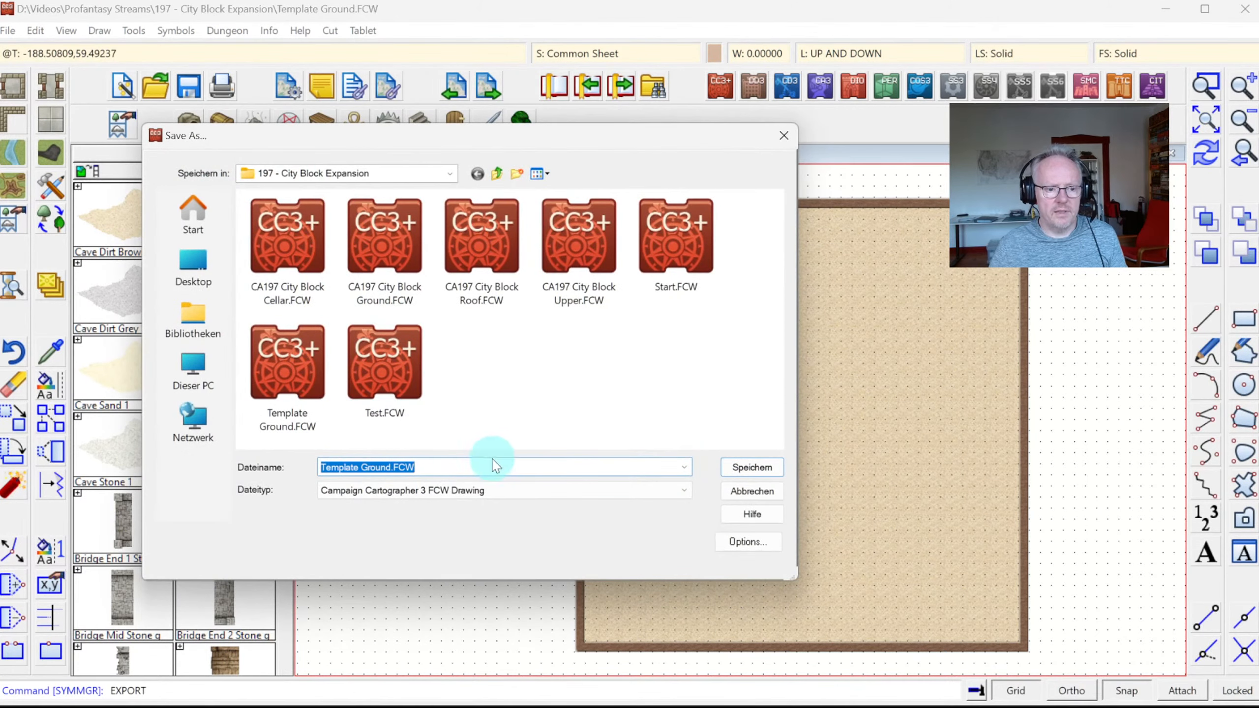
{"action": "left_click", "coordinate": [443, 502]}
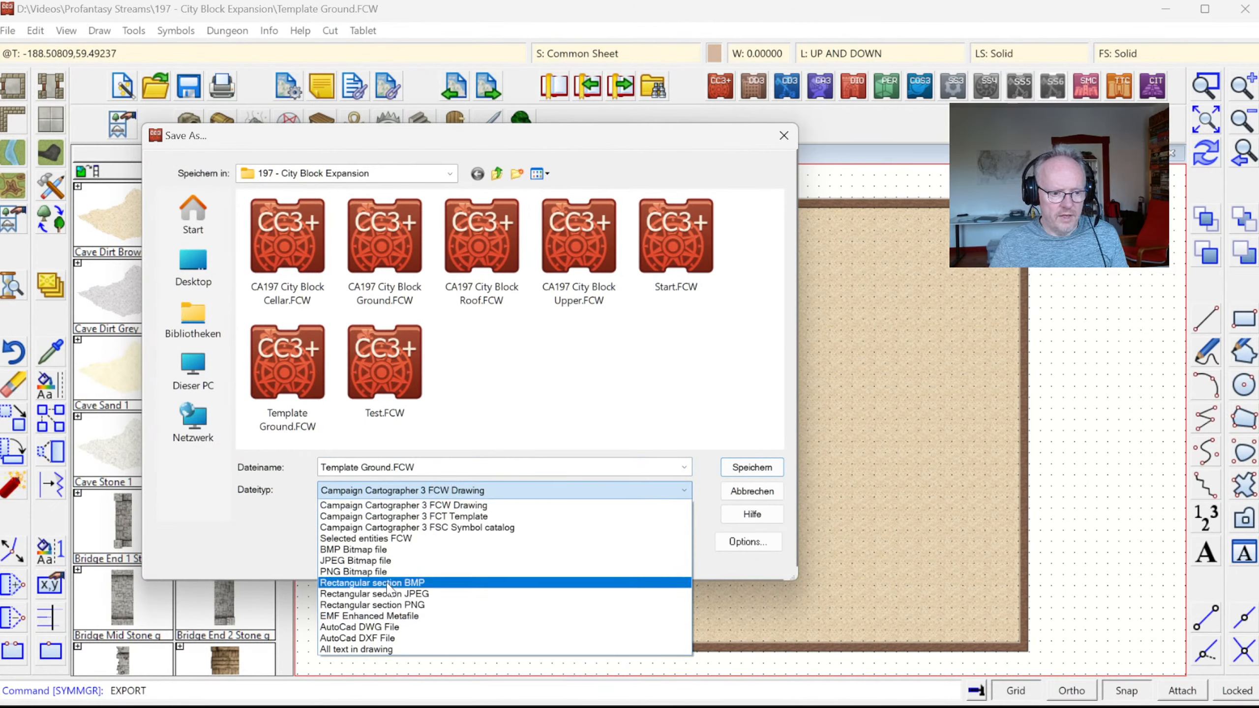
{"action": "left_click", "coordinate": [400, 517]}
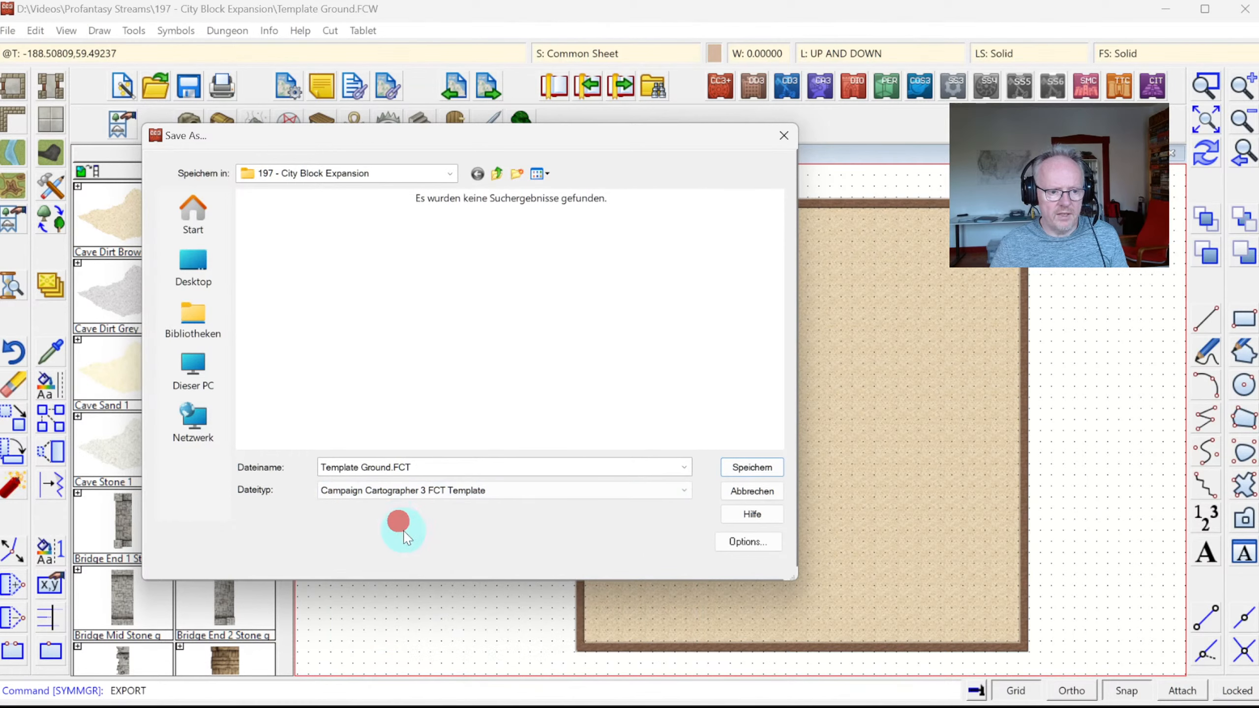
{"action": "left_click", "coordinate": [357, 467]}
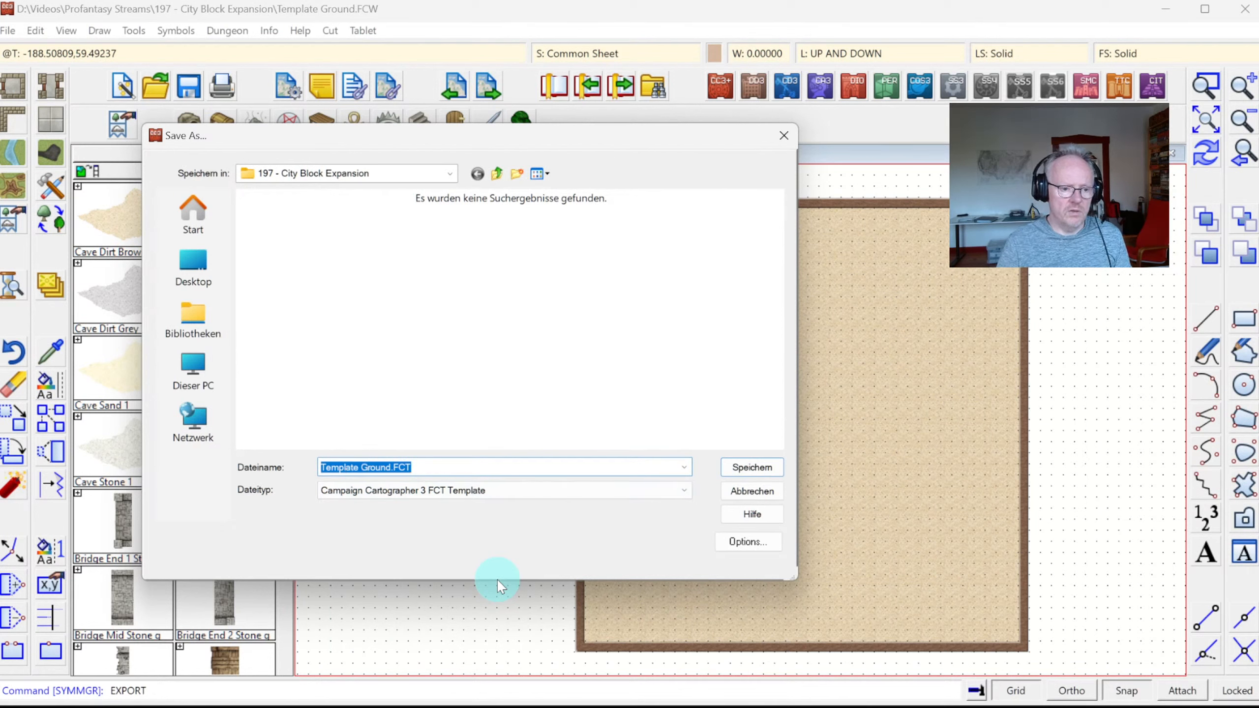
{"action": "key", "text": "Home"}
{"action": "type", "text": "VA"}
{"action": "key", "text": "BackSpace"}
{"action": "key", "text": "BackSpace"}
{"action": "type", "text": "CA1"}
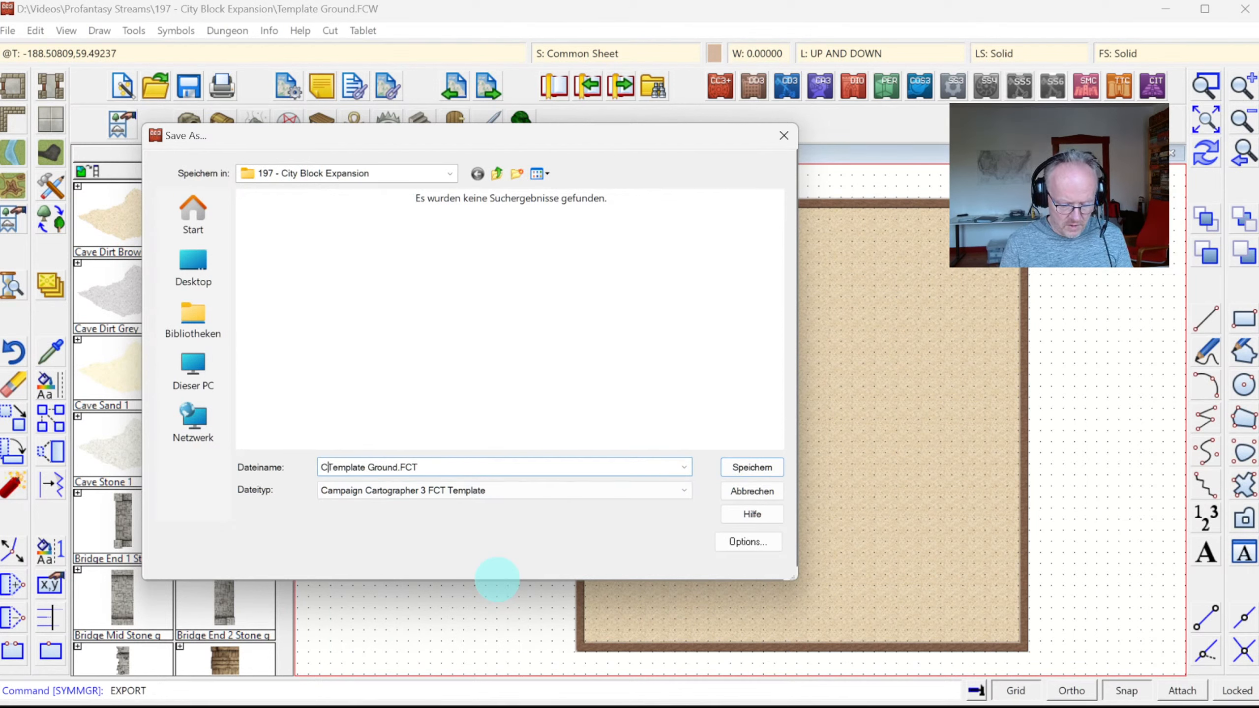
{"action": "type", "text": "97"}
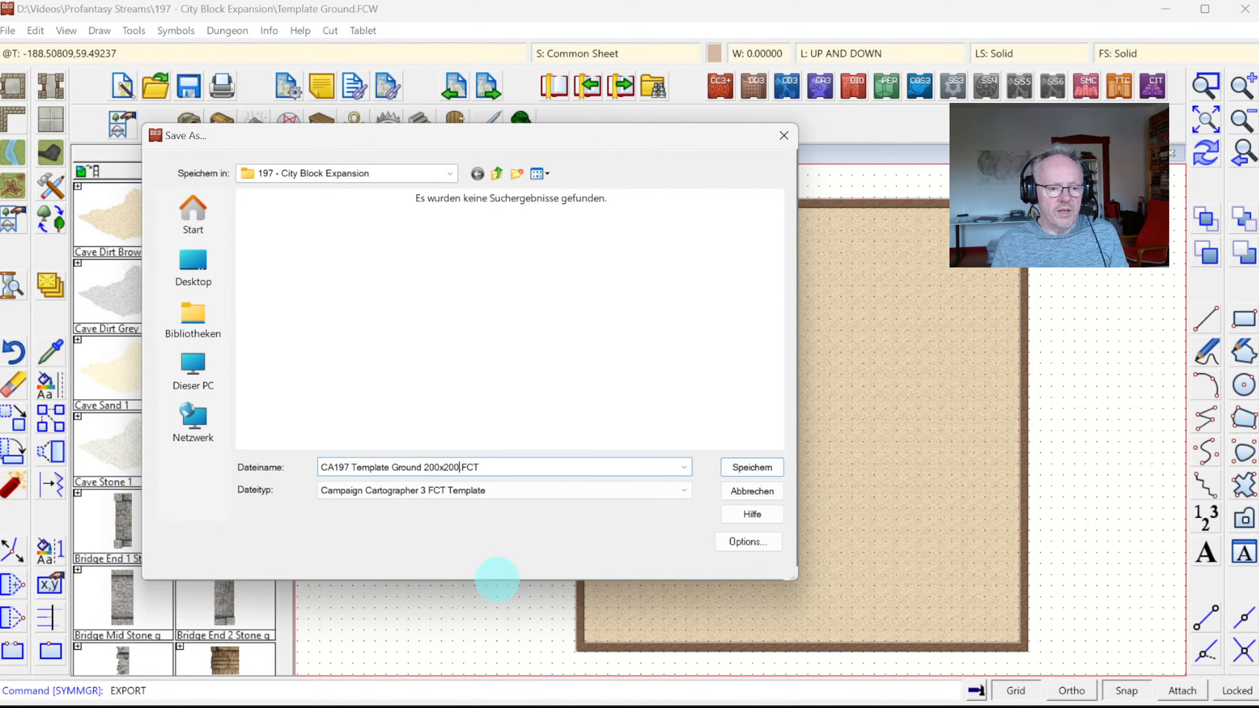
Choose the Dungeons folder inside the CC3Plus Templates folder of ProgramData on drive D as the save location
{"action": "left_click", "coordinate": [200, 387]}
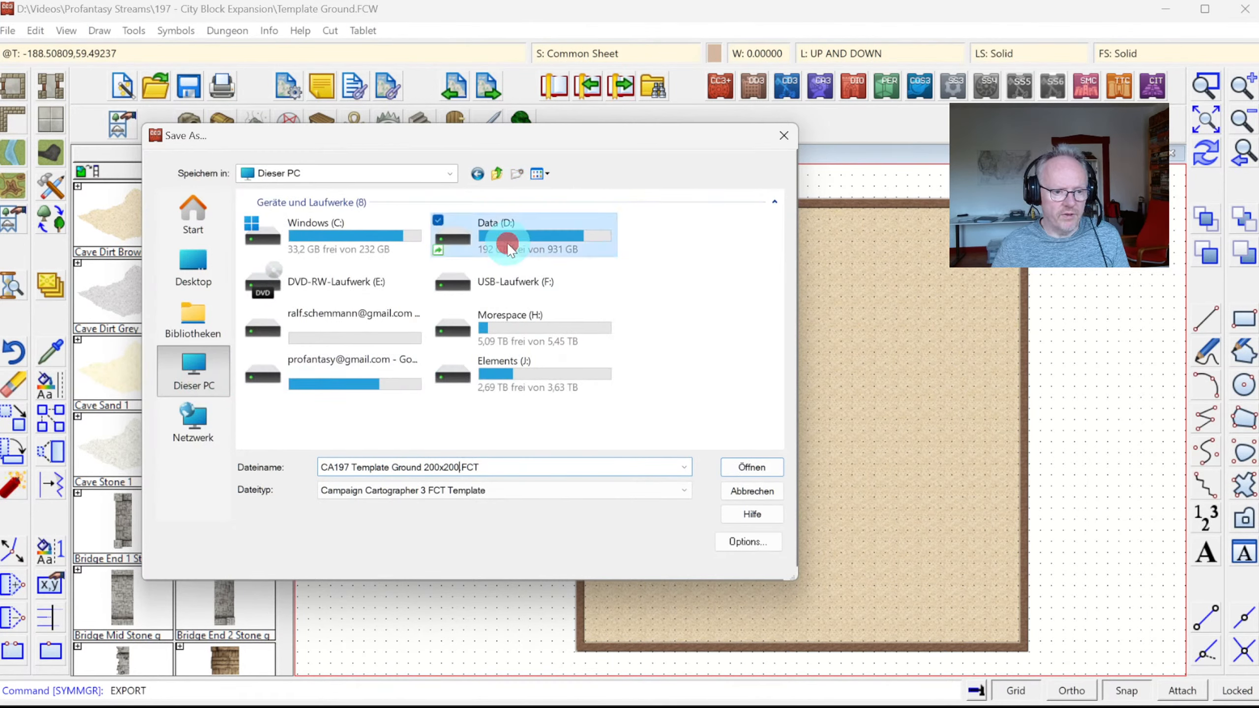
{"action": "double_click", "coordinate": [507, 248]}
{"action": "left_click", "coordinate": [324, 348]}
{"action": "double_click", "coordinate": [324, 347]}
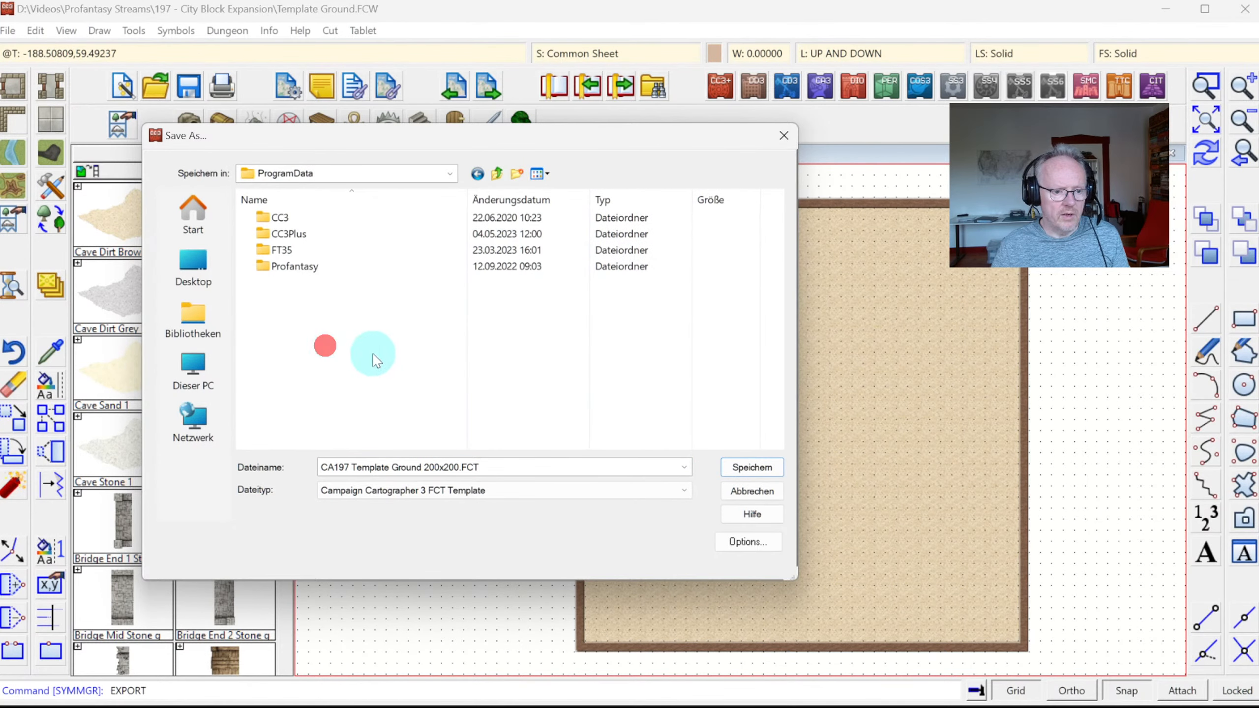
{"action": "double_click", "coordinate": [290, 234]}
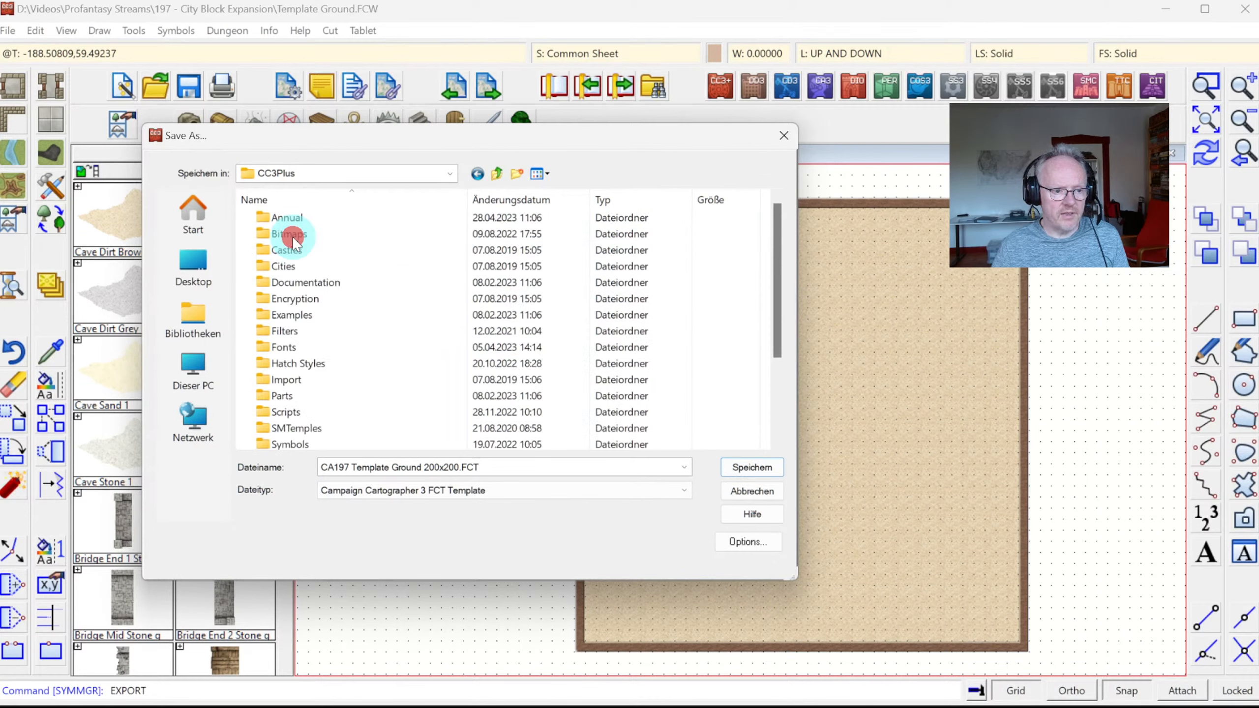
{"action": "scroll", "coordinate": [317, 357], "scroll_direction": "down", "scroll_amount": 2}
{"action": "double_click", "coordinate": [309, 364]}
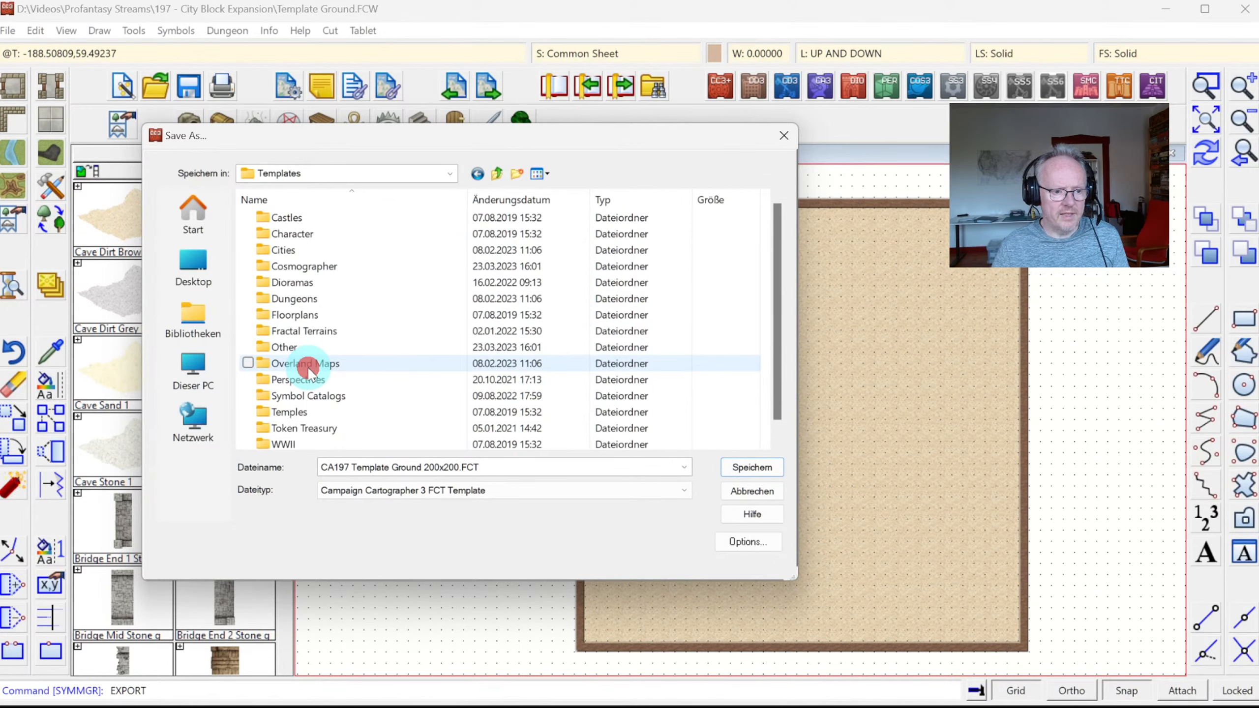
{"action": "double_click", "coordinate": [308, 300]}
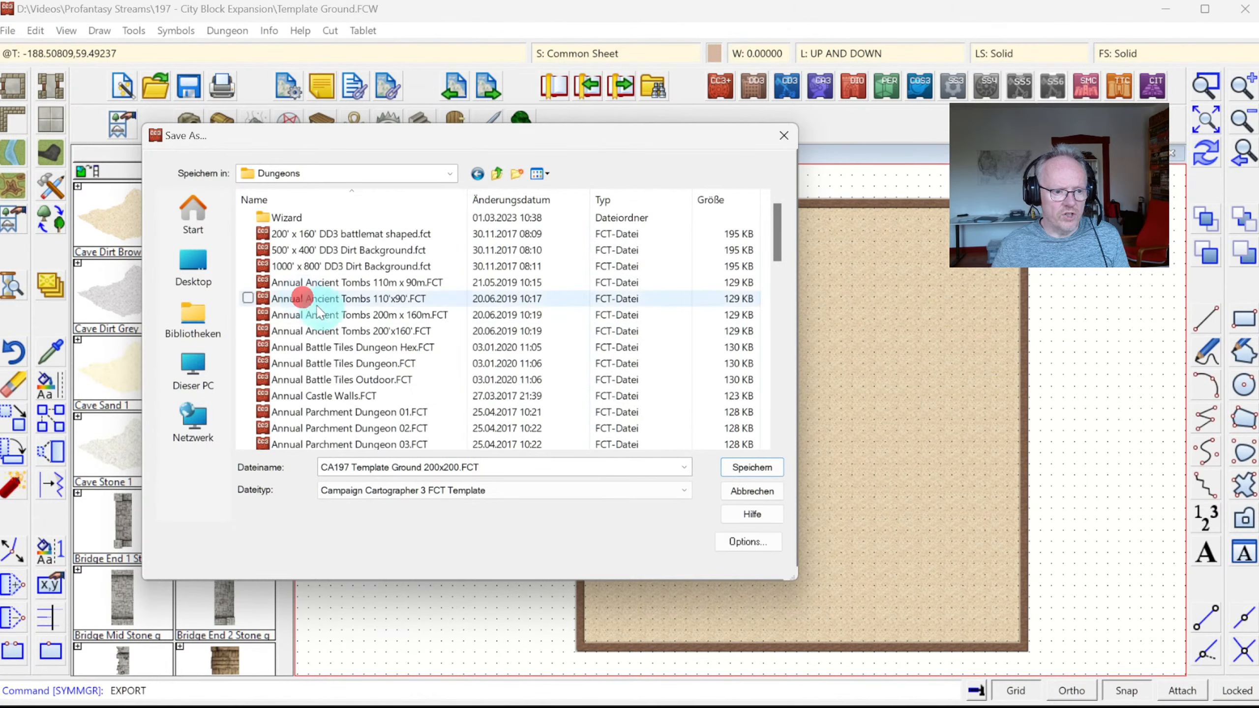
{"action": "double_click", "coordinate": [288, 218]}
{"action": "left_click", "coordinate": [384, 466]}
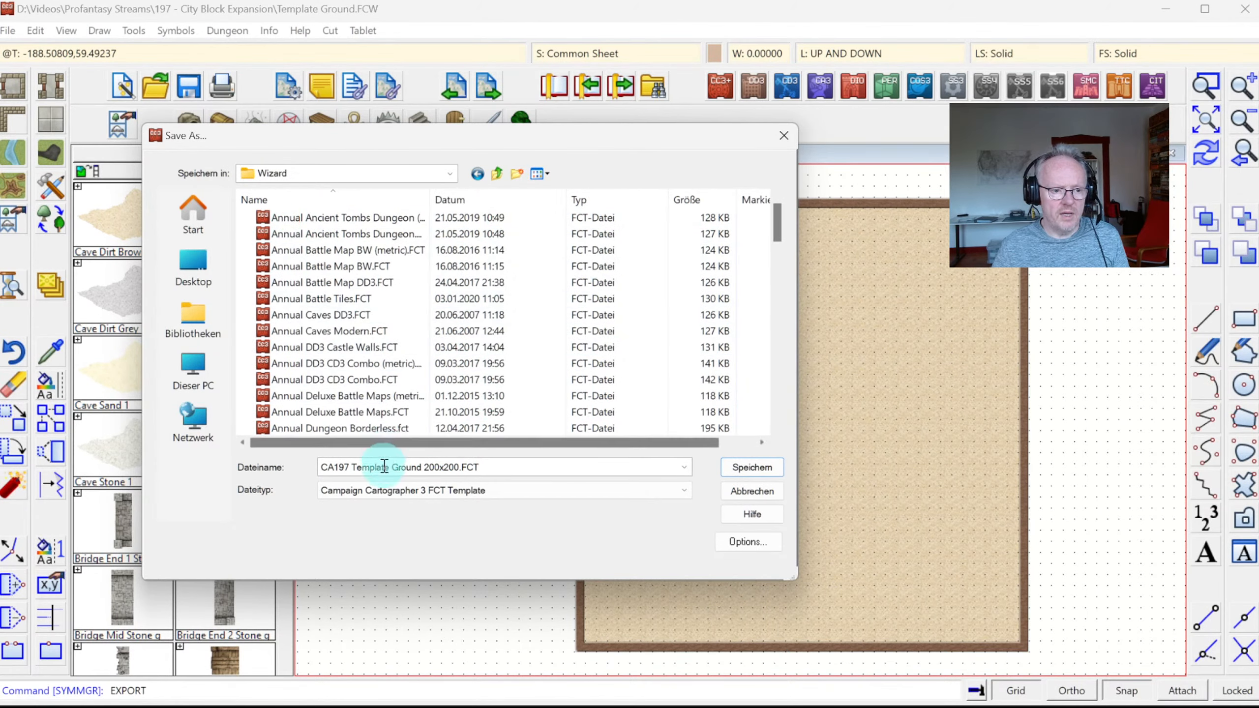
{"action": "left_click", "coordinate": [497, 173]}
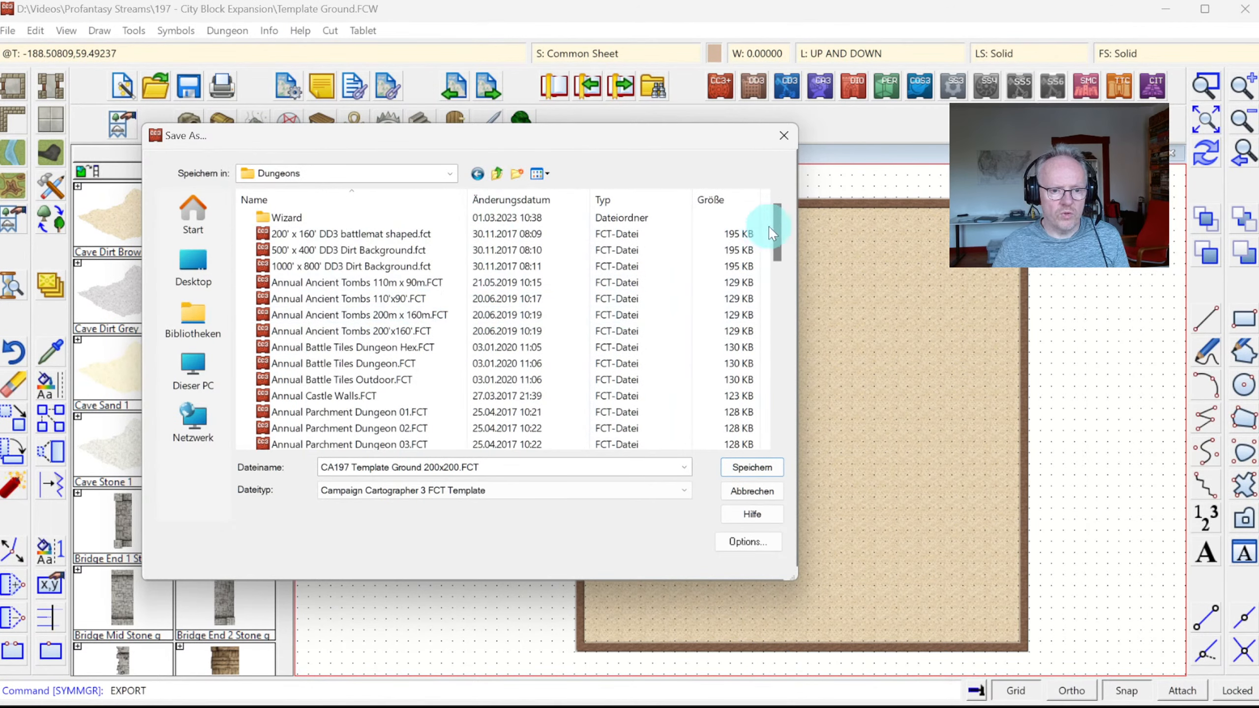
Save the template in the Dungeons folder as CA197 Template Ground 200x200.FCT
{"action": "left_click_drag", "start_coordinate": [771, 229], "coordinate": [795, 421]}
{"action": "left_click", "coordinate": [401, 469]}
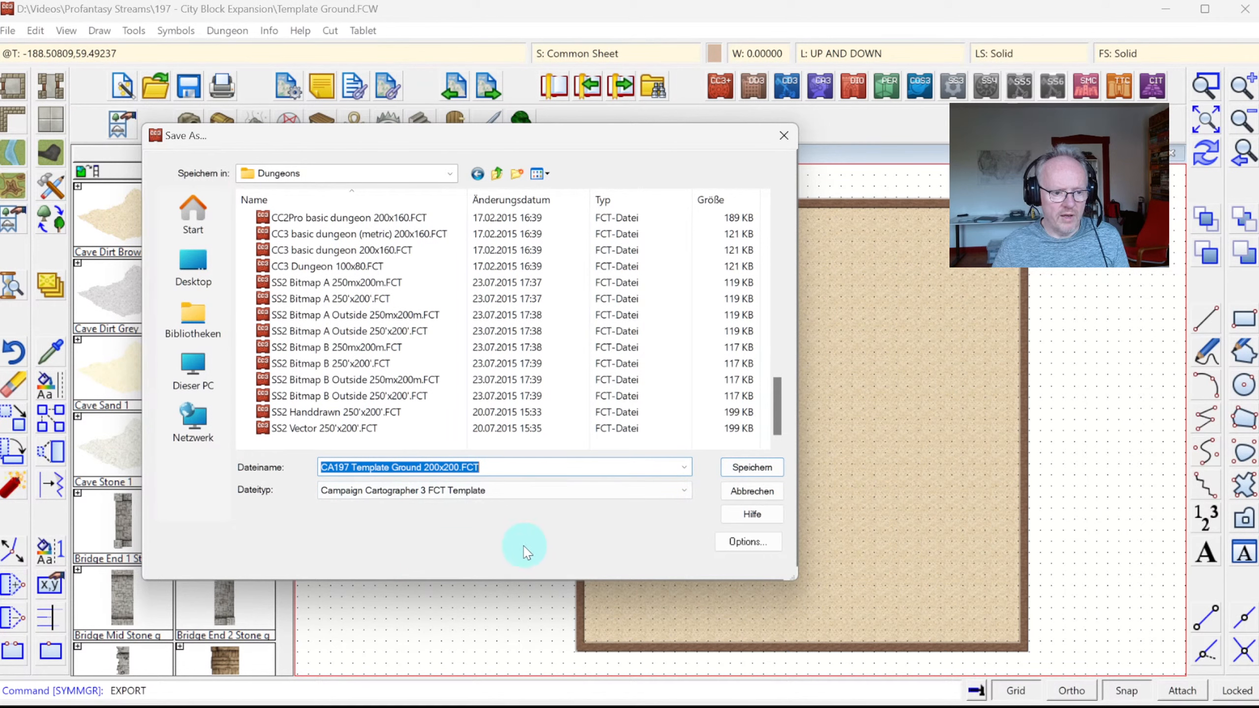
{"action": "left_click", "coordinate": [747, 469]}
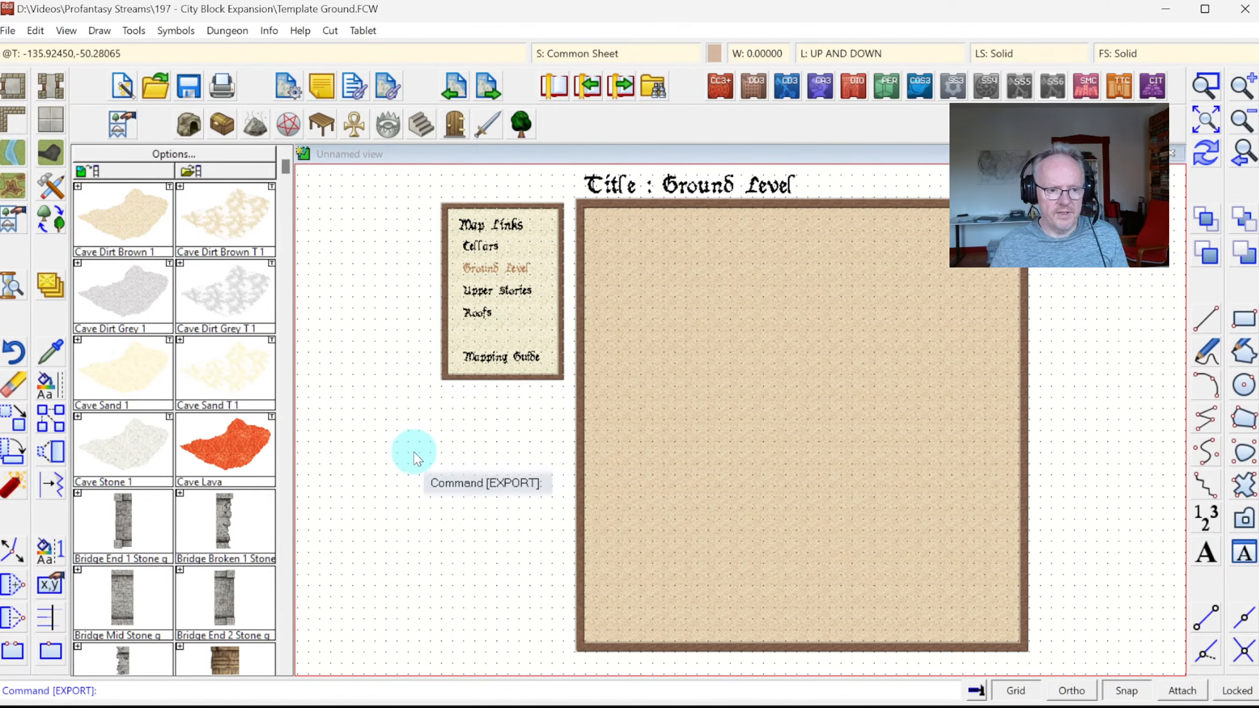
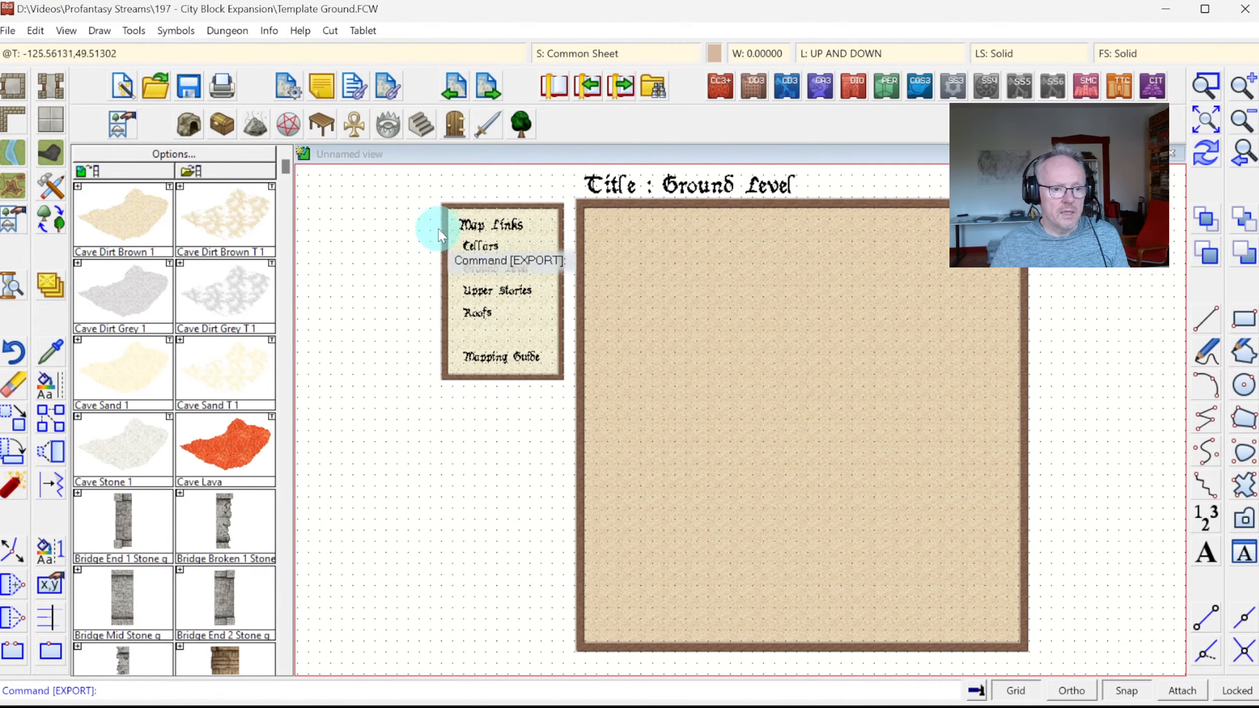
Follow the Cellars map link, discarding changes to the current drawing, and save a copy of the cellar map as Template Cellar
{"action": "left_click", "coordinate": [493, 259]}
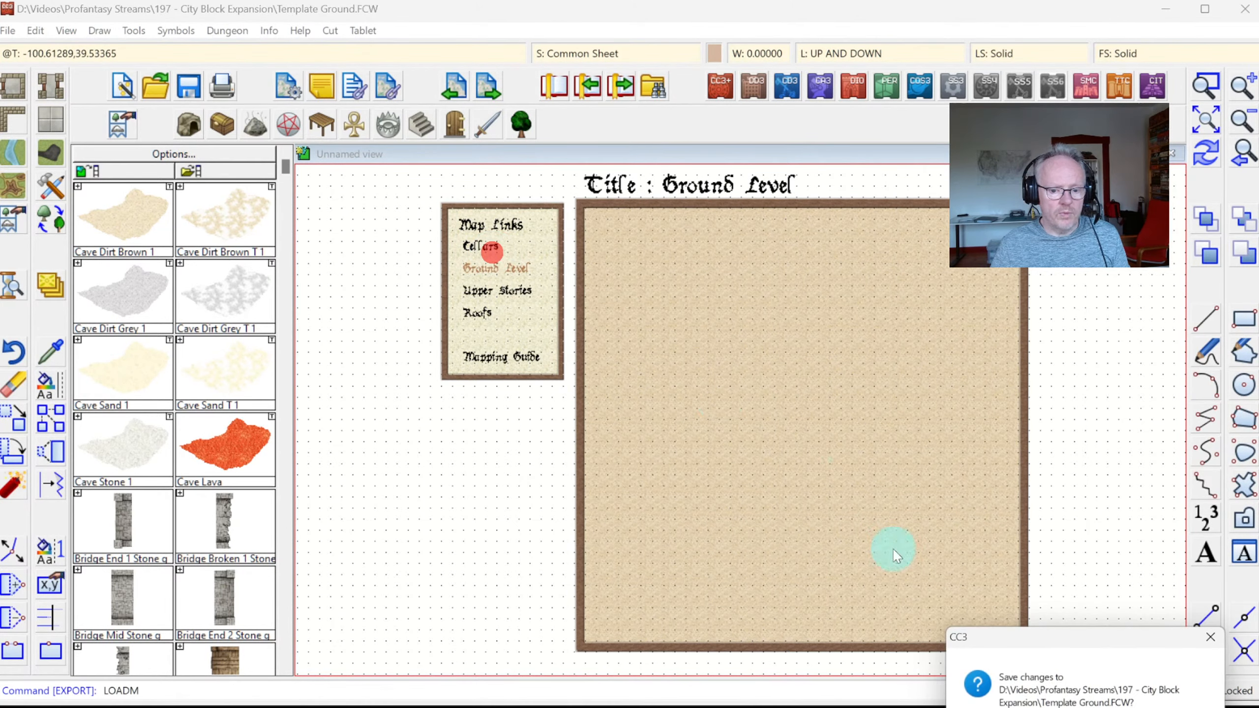
{"action": "key", "text": "n"}
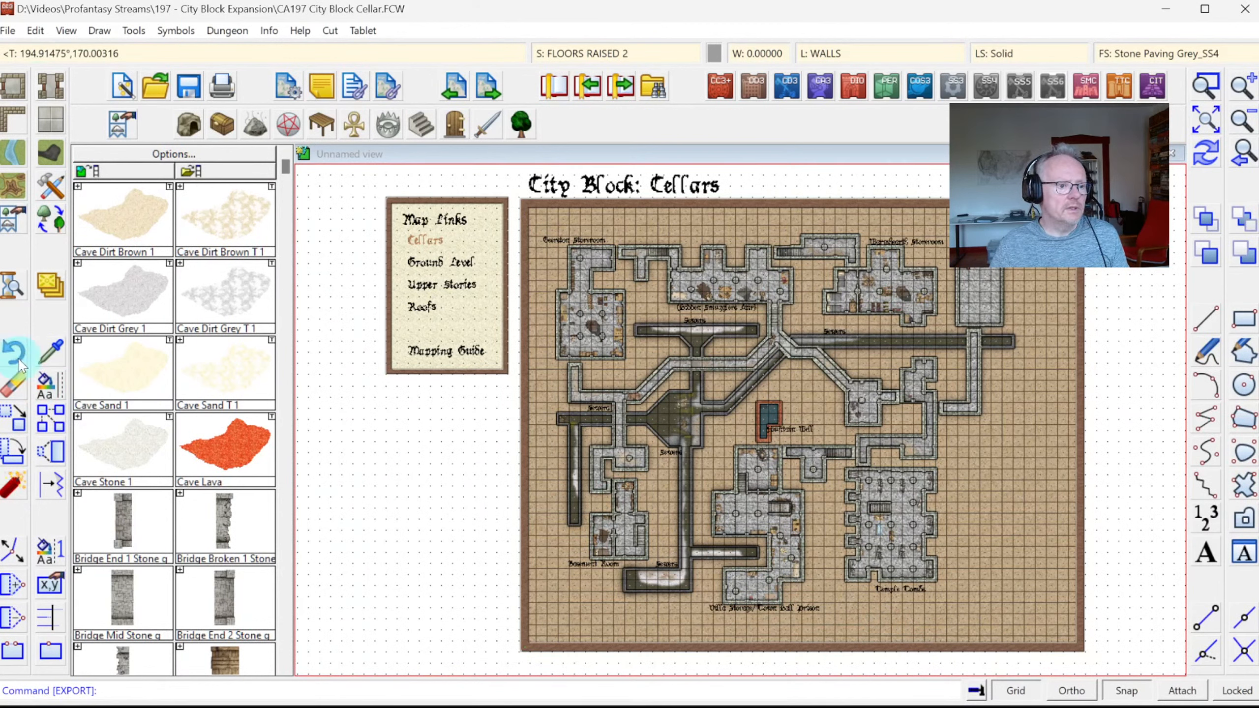
{"action": "left_click", "coordinate": [7, 30]}
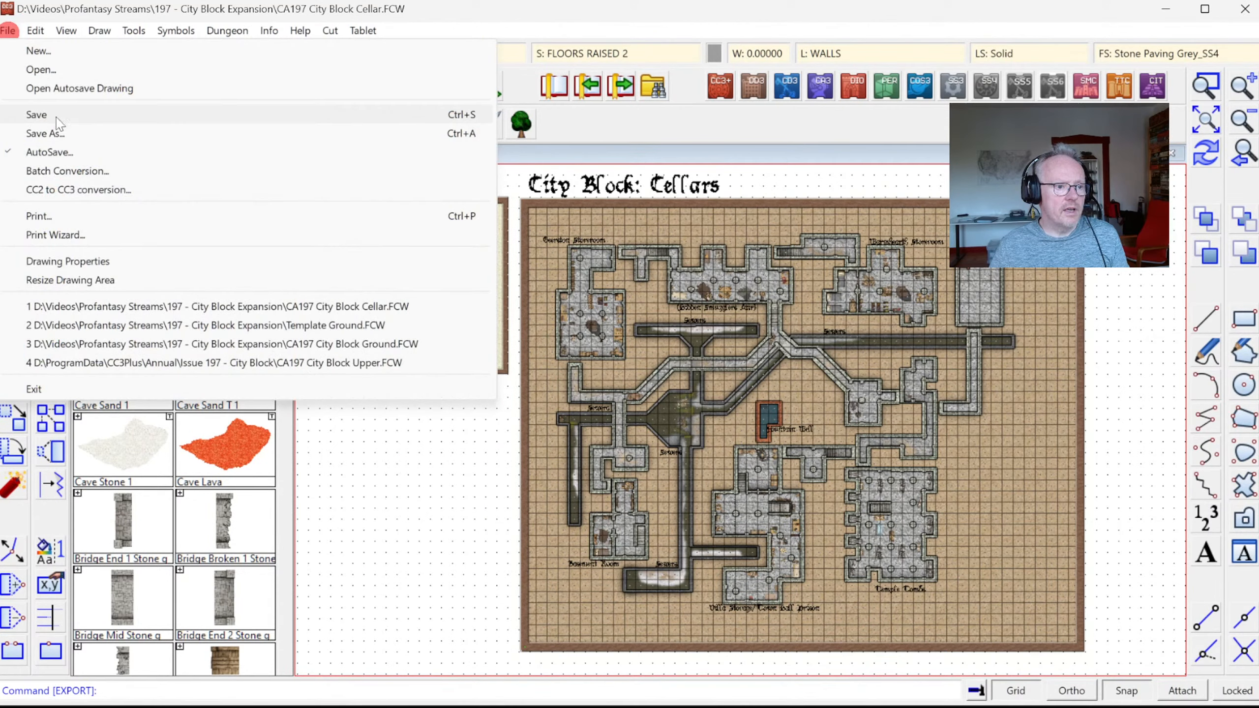
{"action": "left_click", "coordinate": [56, 133]}
{"action": "left_click", "coordinate": [288, 372]}
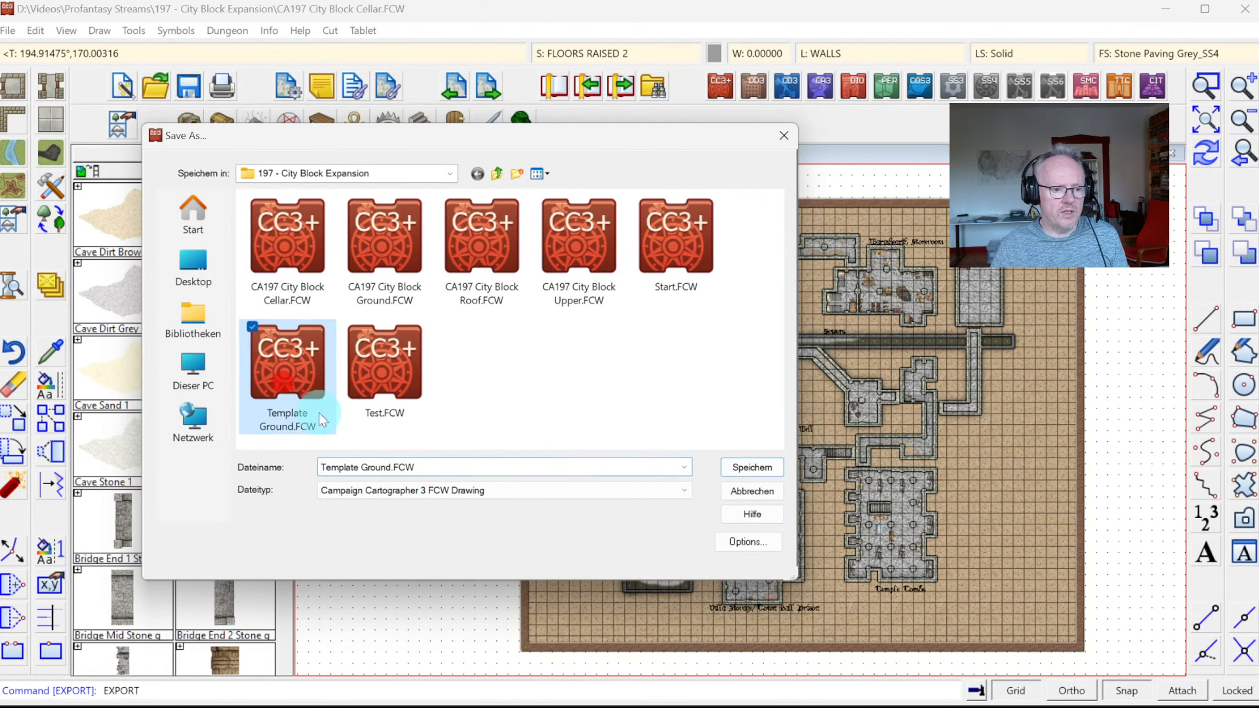
{"action": "left_click", "coordinate": [380, 470]}
{"action": "double_click", "coordinate": [380, 469]}
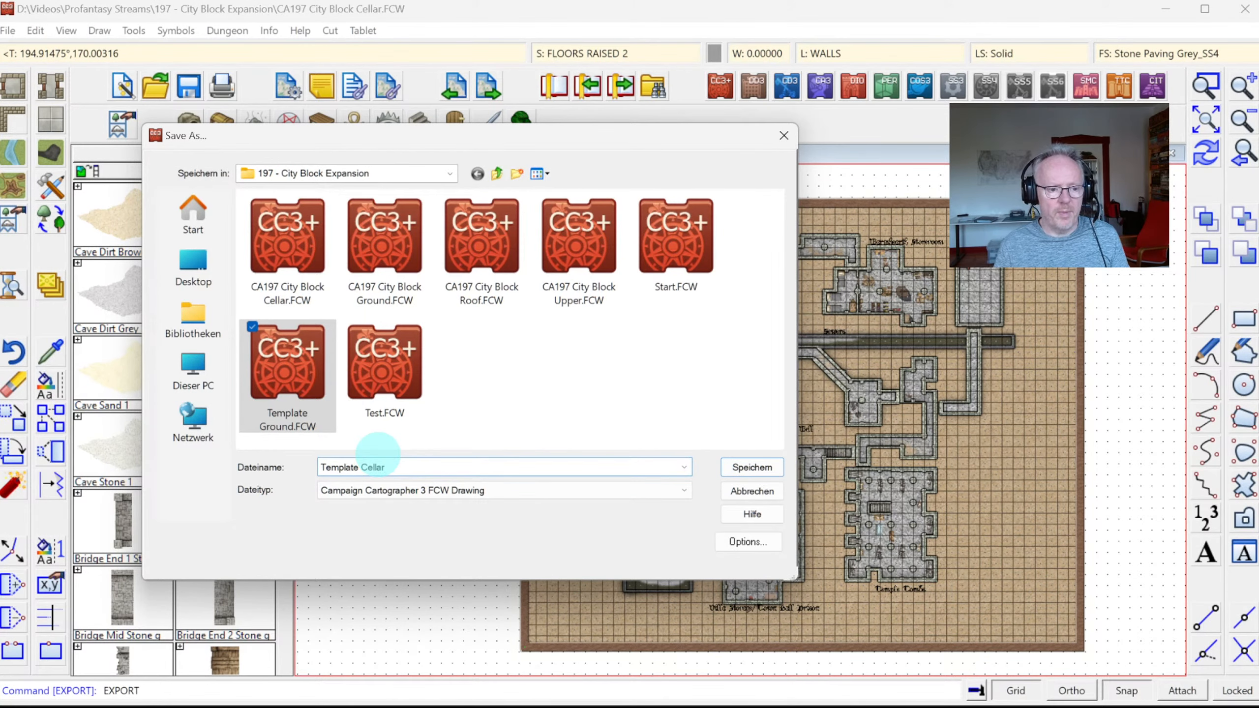
{"action": "key", "text": "Return"}
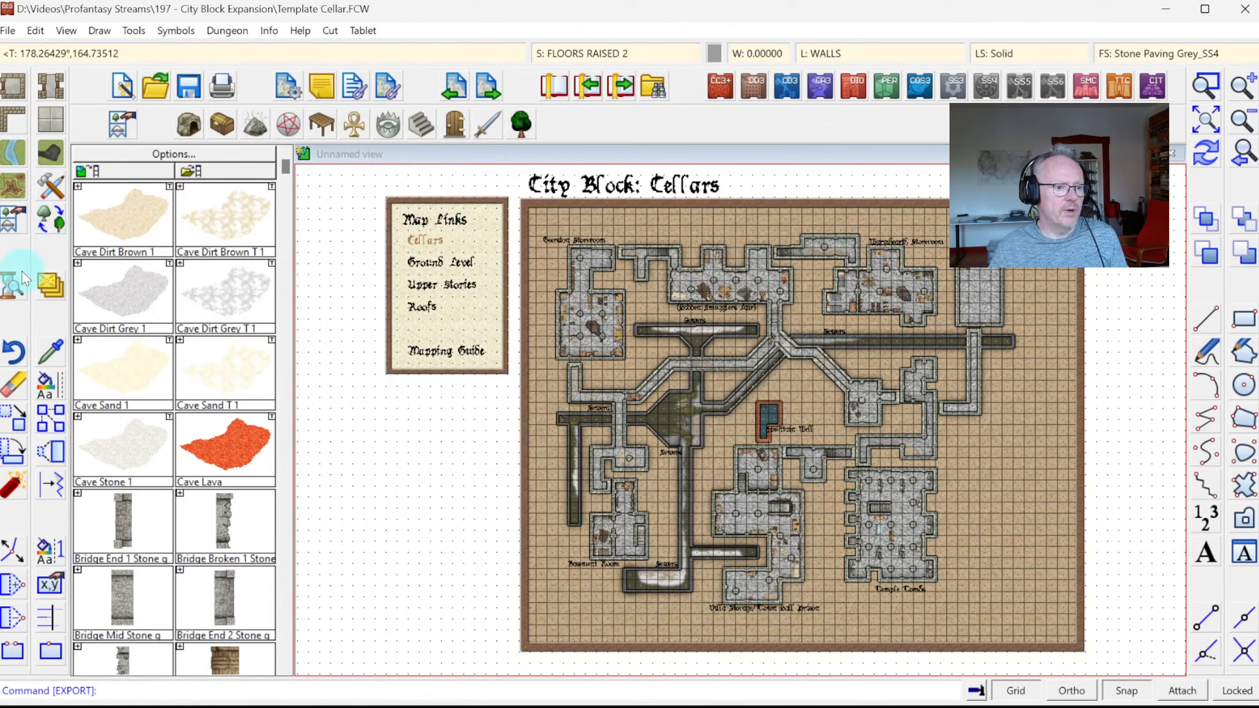
Erase the walls and other unfrozen entities inside the map border using a window selection
{"action": "left_click", "coordinate": [13, 386]}
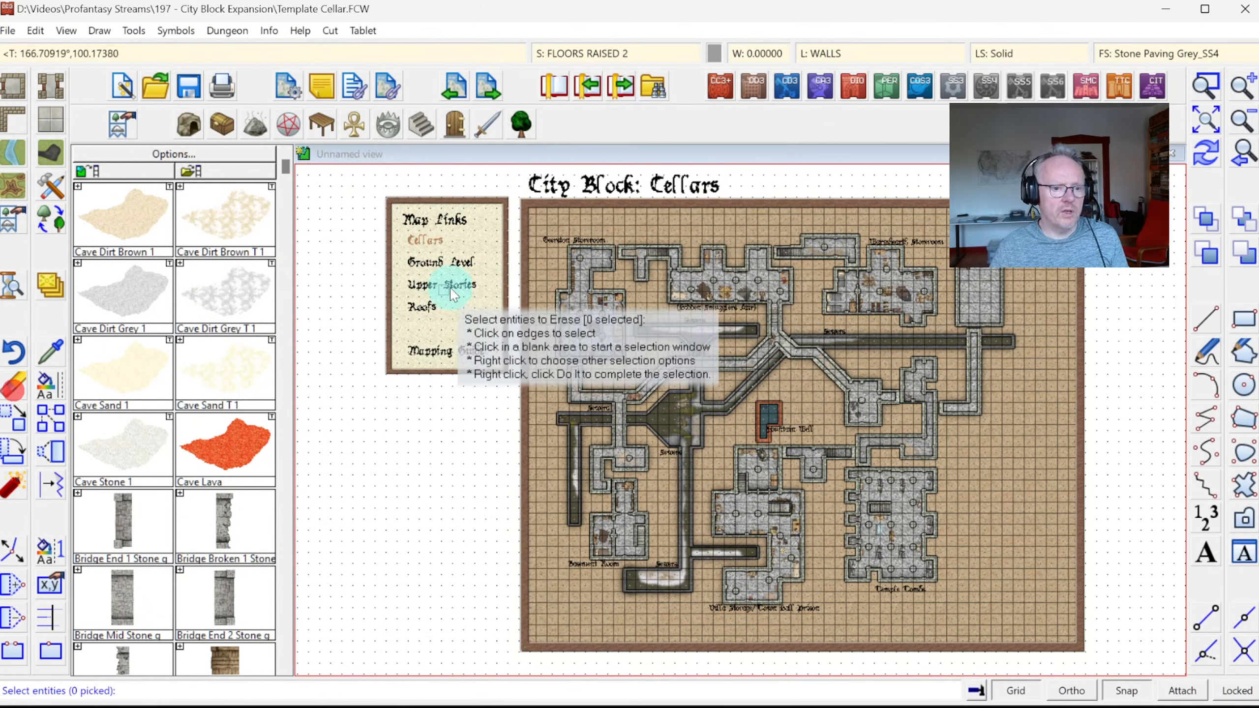
{"action": "left_click", "coordinate": [539, 218]}
{"action": "left_click", "coordinate": [1030, 591]}
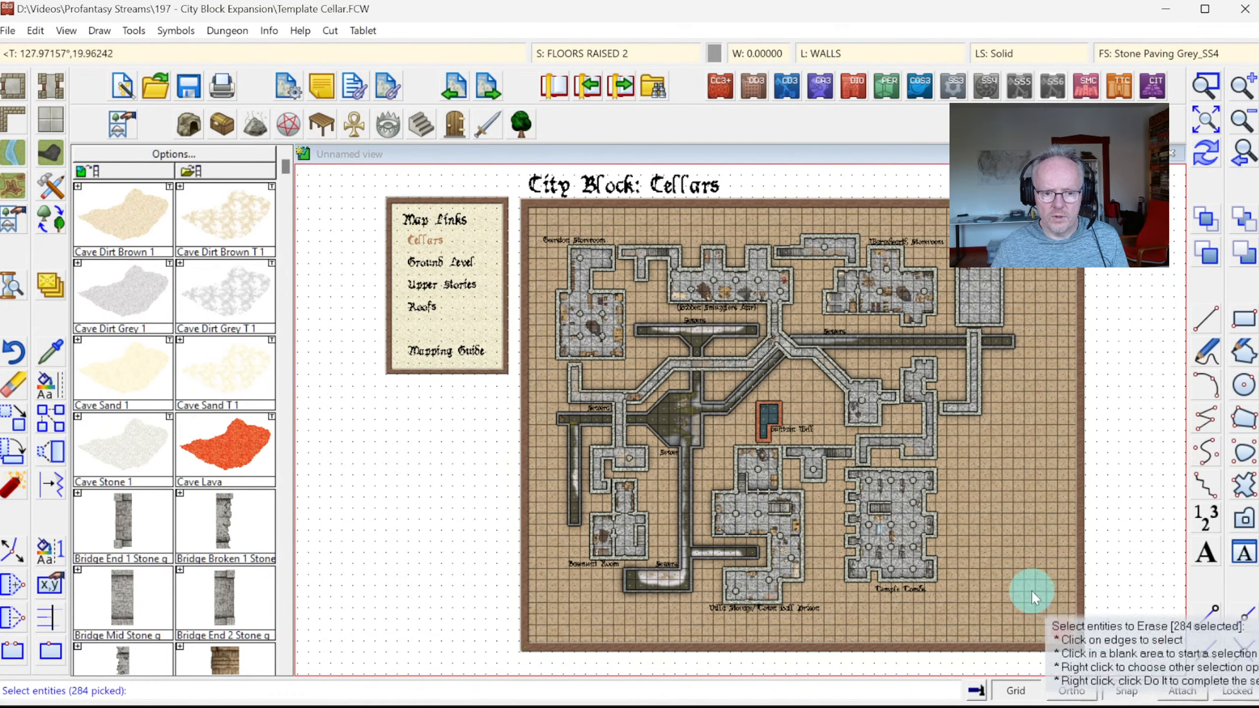
{"action": "right_click", "coordinate": [837, 455]}
{"action": "left_click", "coordinate": [889, 459]}
Thaw all layers so that the frozen map contents can be edited
{"action": "left_click", "coordinate": [1125, 53]}
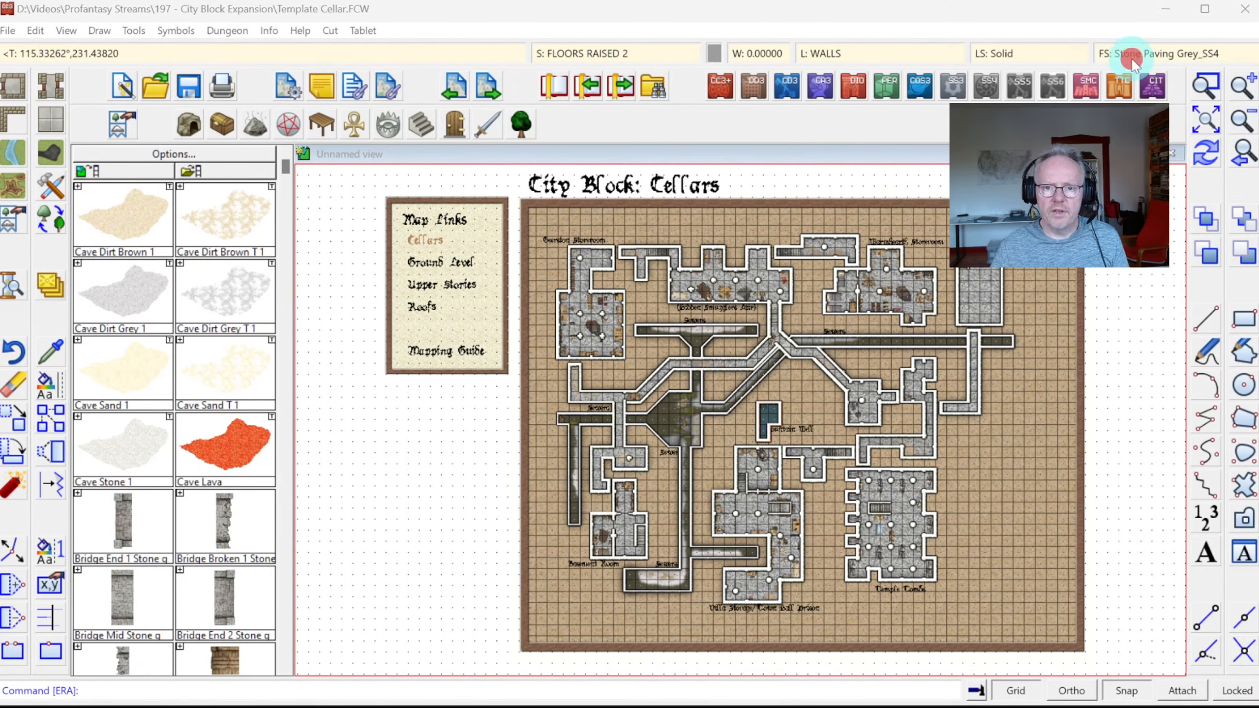
{"action": "key", "text": "Escape"}
{"action": "left_click", "coordinate": [875, 53]}
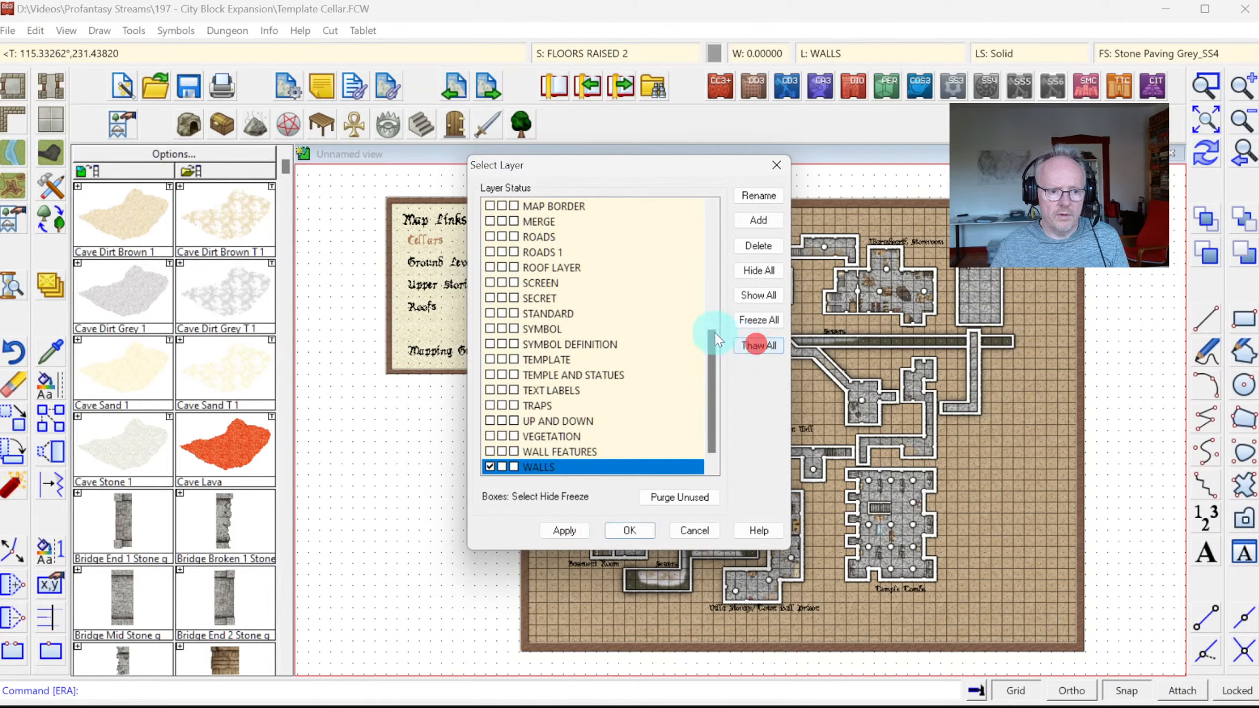
{"action": "left_click", "coordinate": [628, 530]}
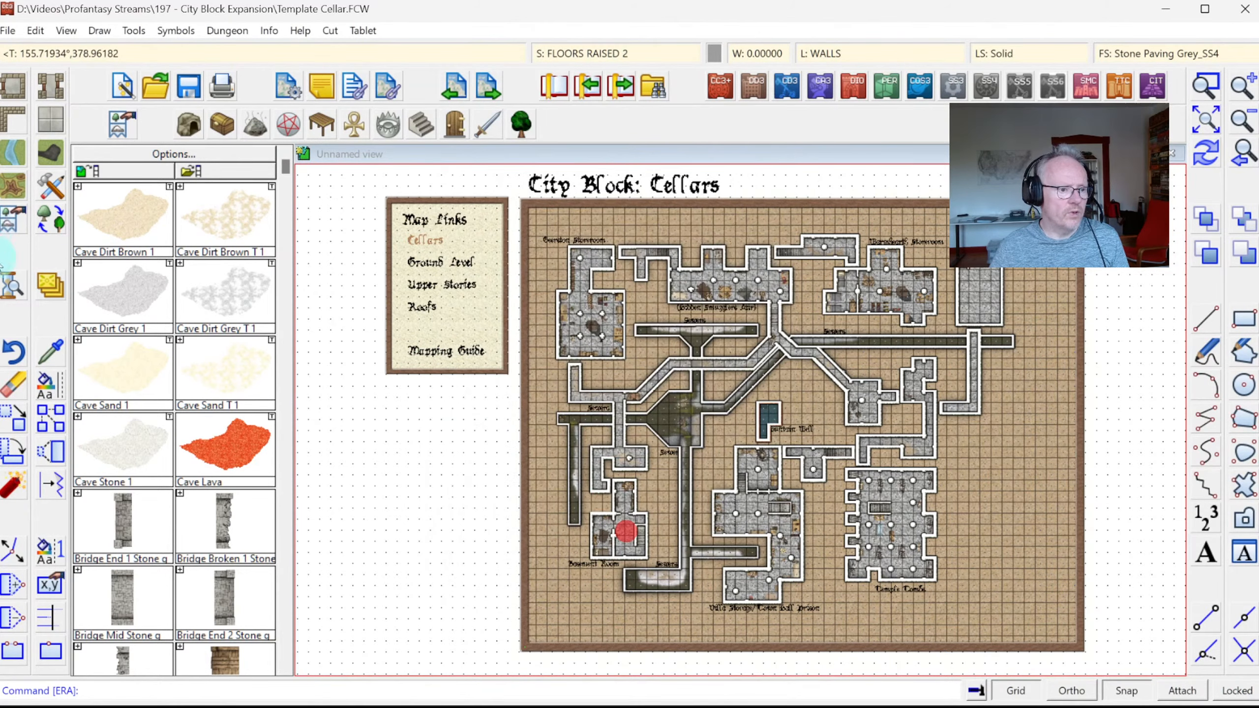
Erase the grid and the remaining rooms, sewers, furnishings and labels inside the map border, and redraw the map
{"action": "left_click", "coordinate": [545, 226]}
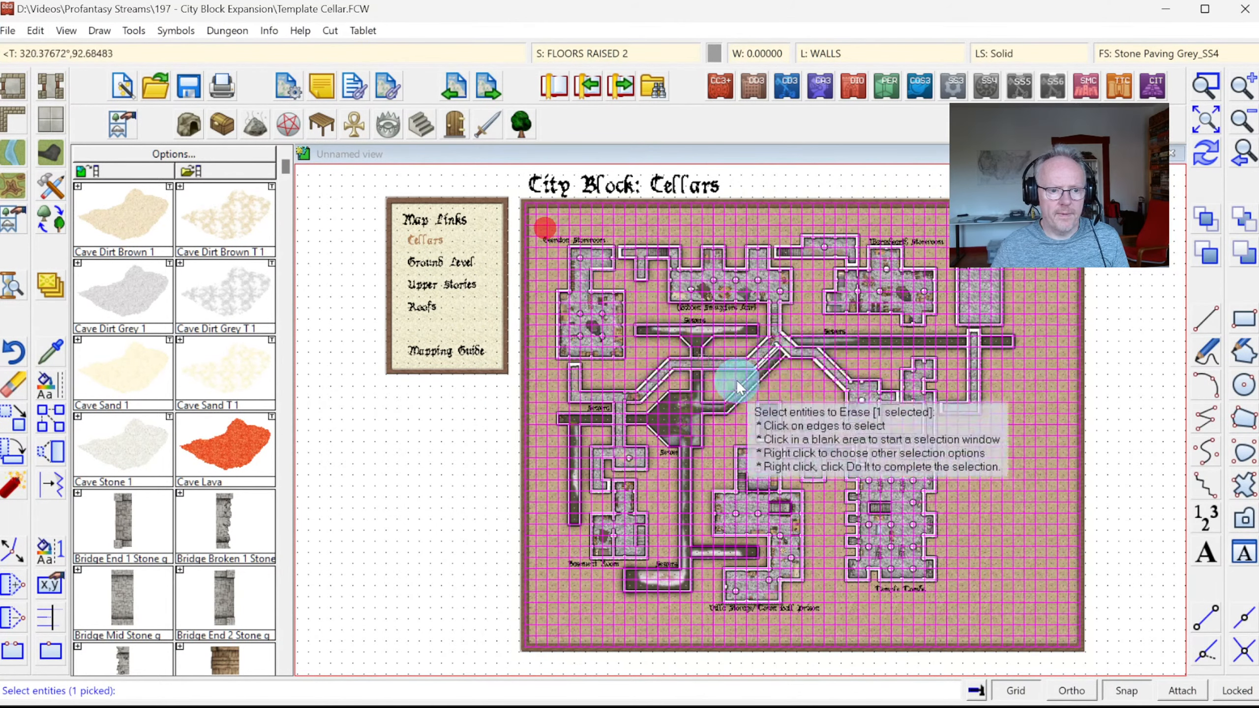
{"action": "key", "text": "Escape"}
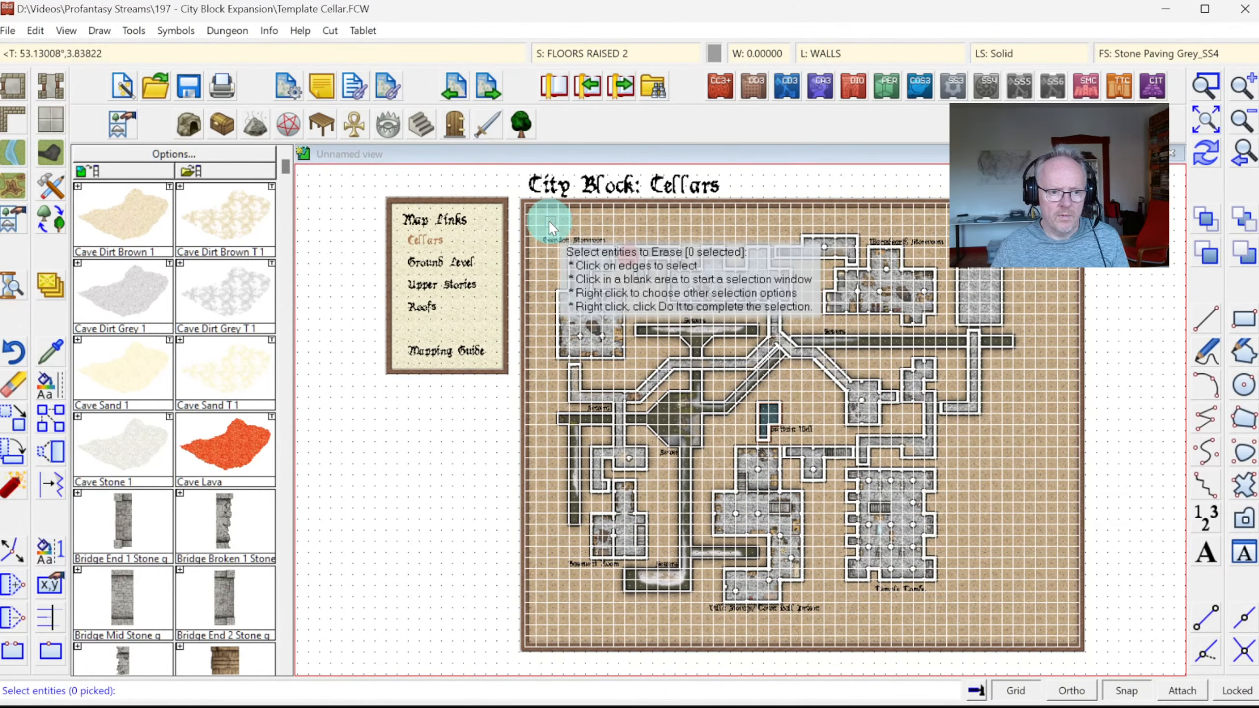
{"action": "left_click", "coordinate": [546, 221]}
{"action": "left_click", "coordinate": [1050, 607]}
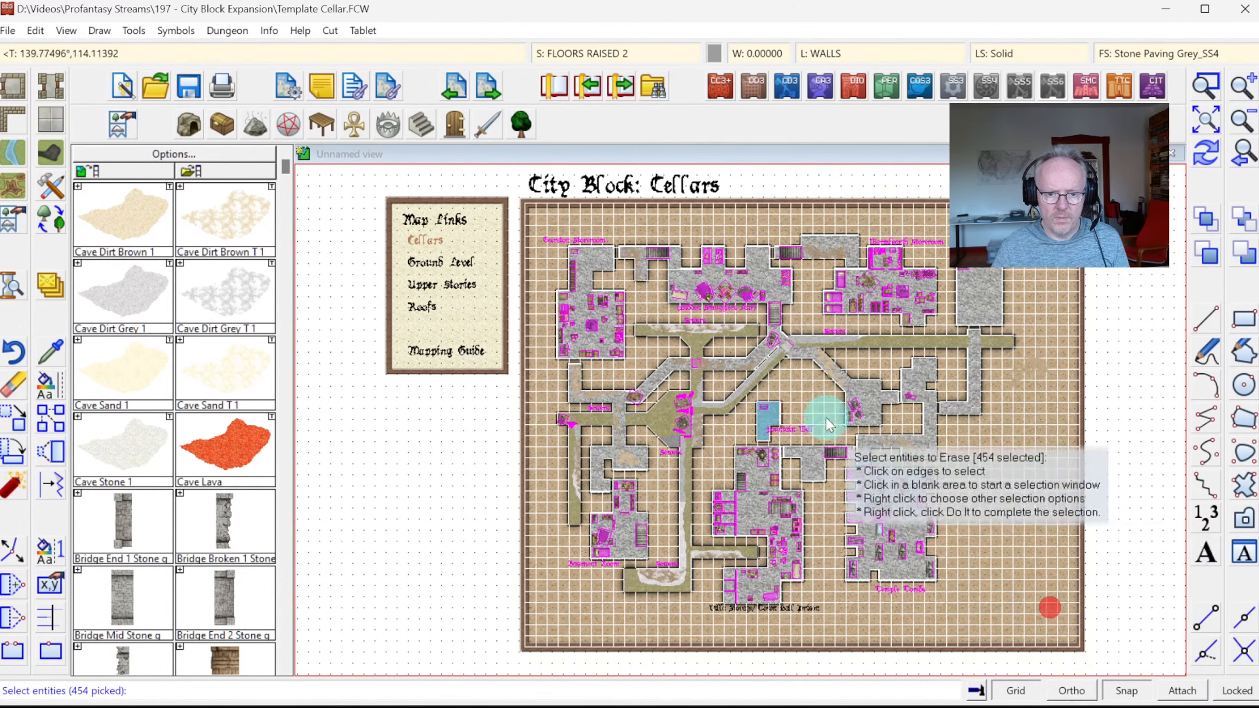
{"action": "right_click", "coordinate": [752, 352]}
{"action": "left_click", "coordinate": [739, 356]}
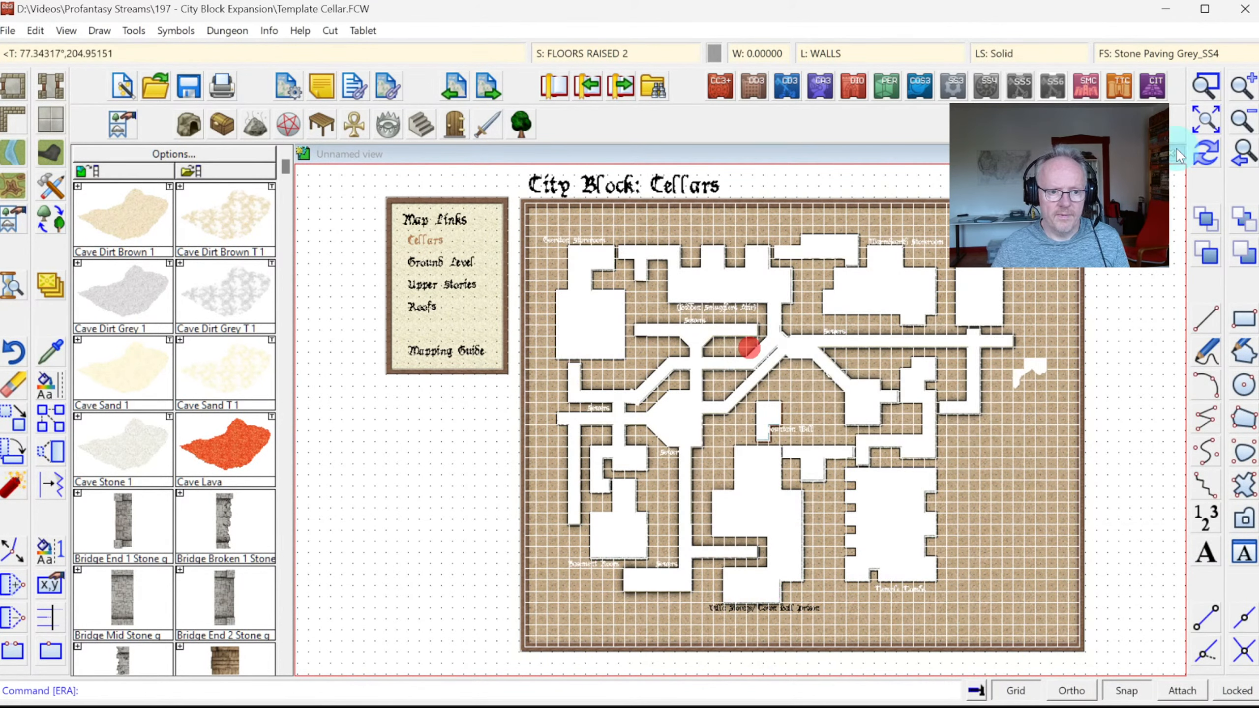
{"action": "left_click", "coordinate": [1219, 154]}
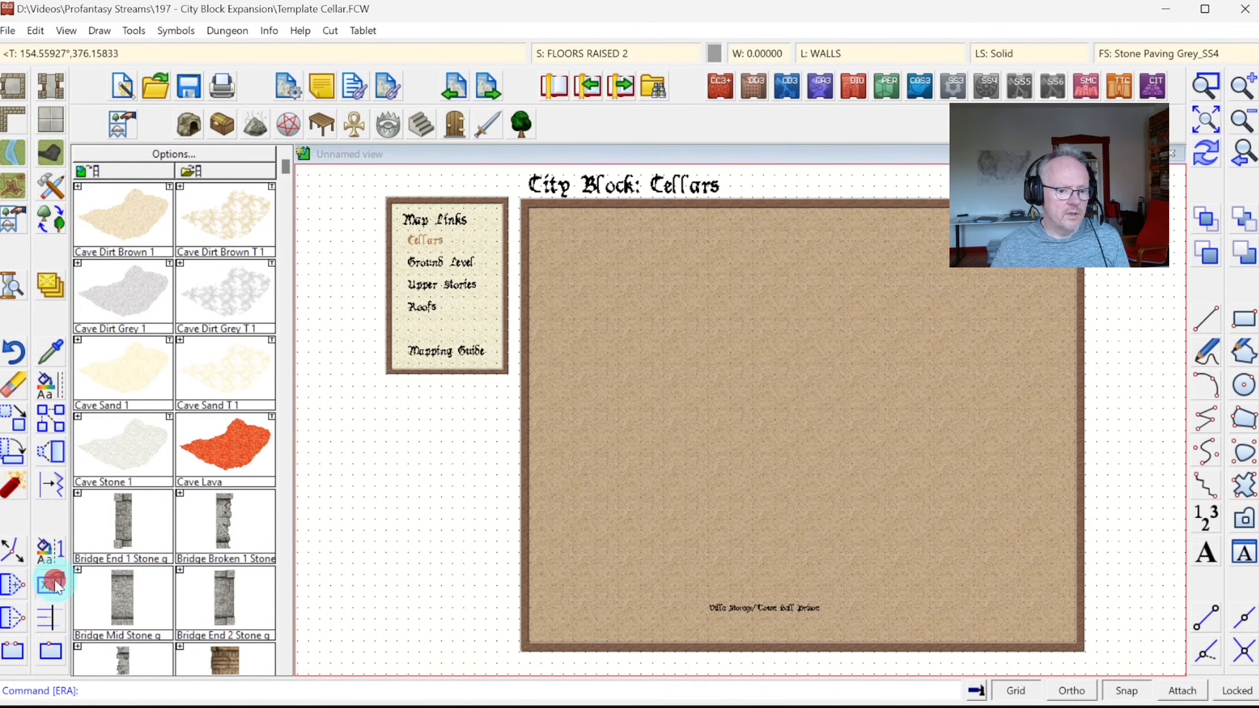
{"action": "left_click", "coordinate": [54, 585]}
{"action": "left_click", "coordinate": [627, 193]}
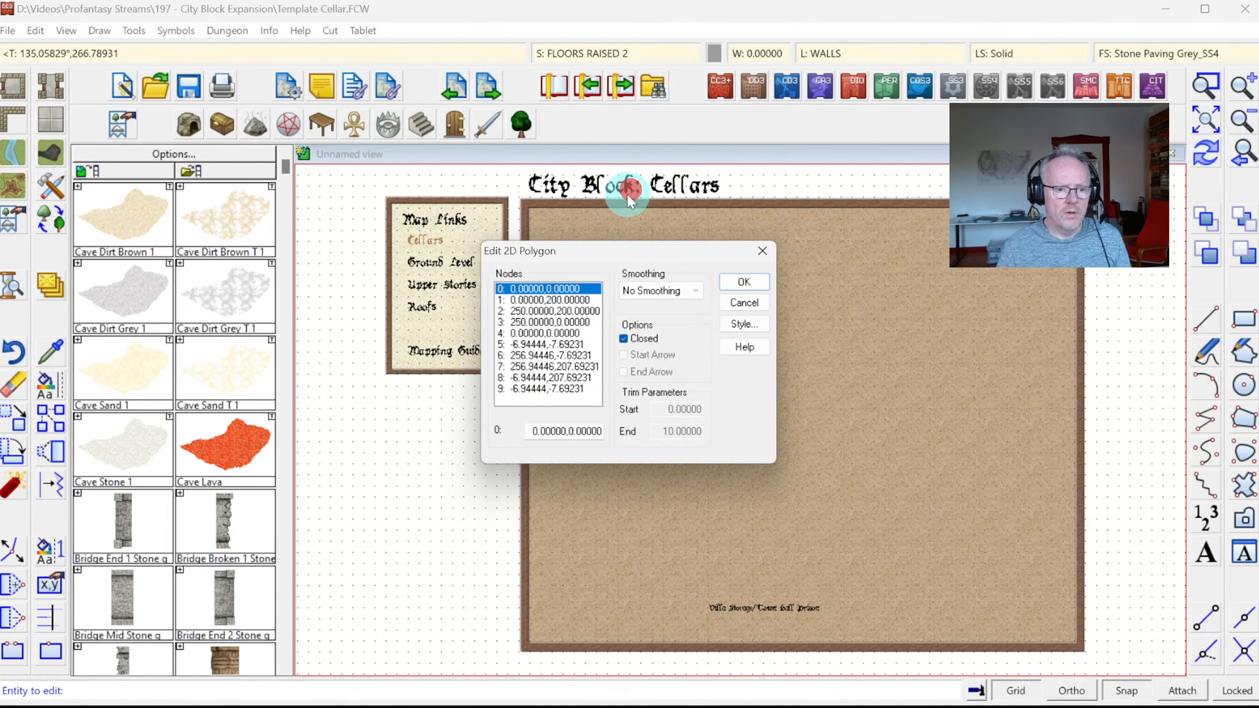
{"action": "key", "text": "Escape"}
Change the map title text above the border to "Title : Cellars"
{"action": "left_click", "coordinate": [51, 585]}
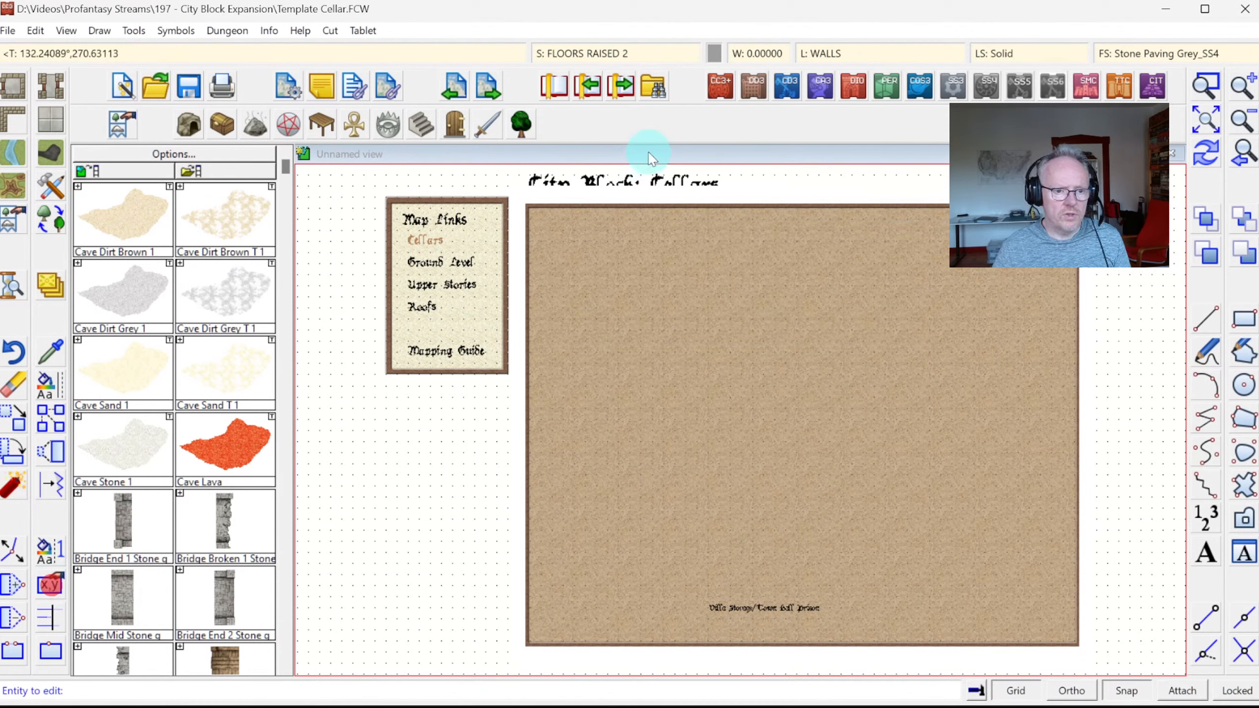
{"action": "left_click", "coordinate": [590, 196]}
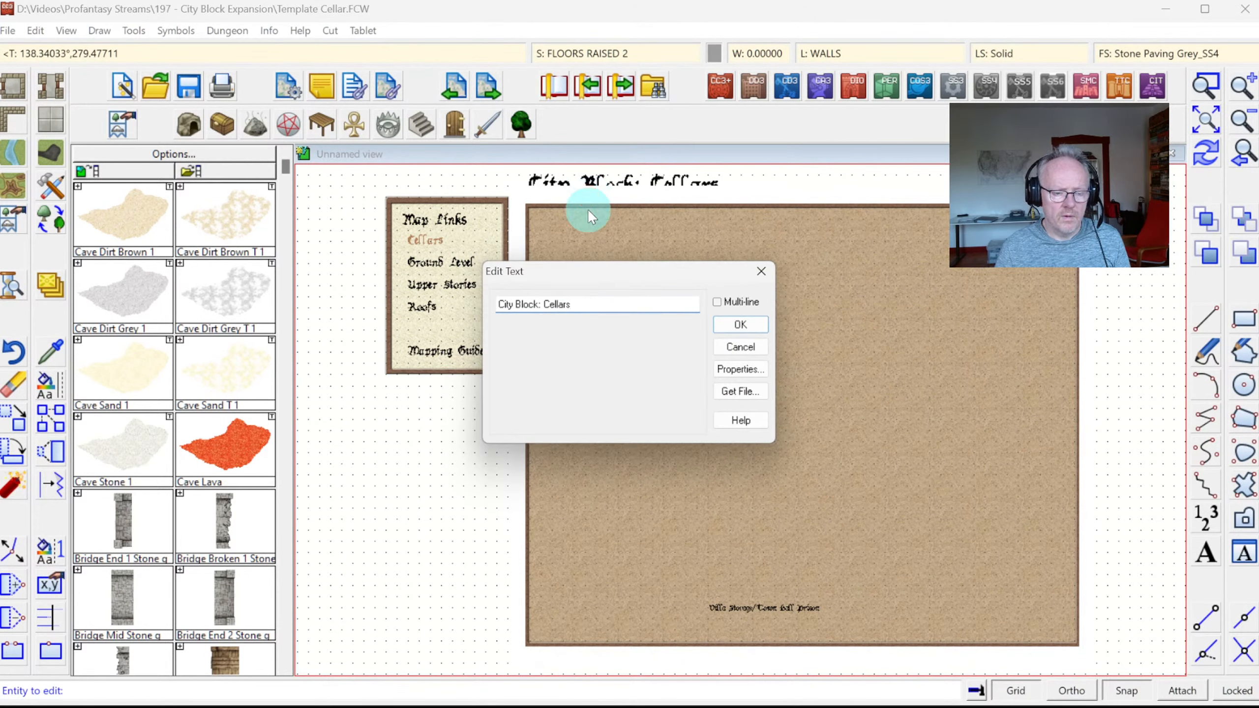
{"action": "key", "text": "ctrl+shift+Right"}
{"action": "key", "text": "ctrl+shift+Right"}
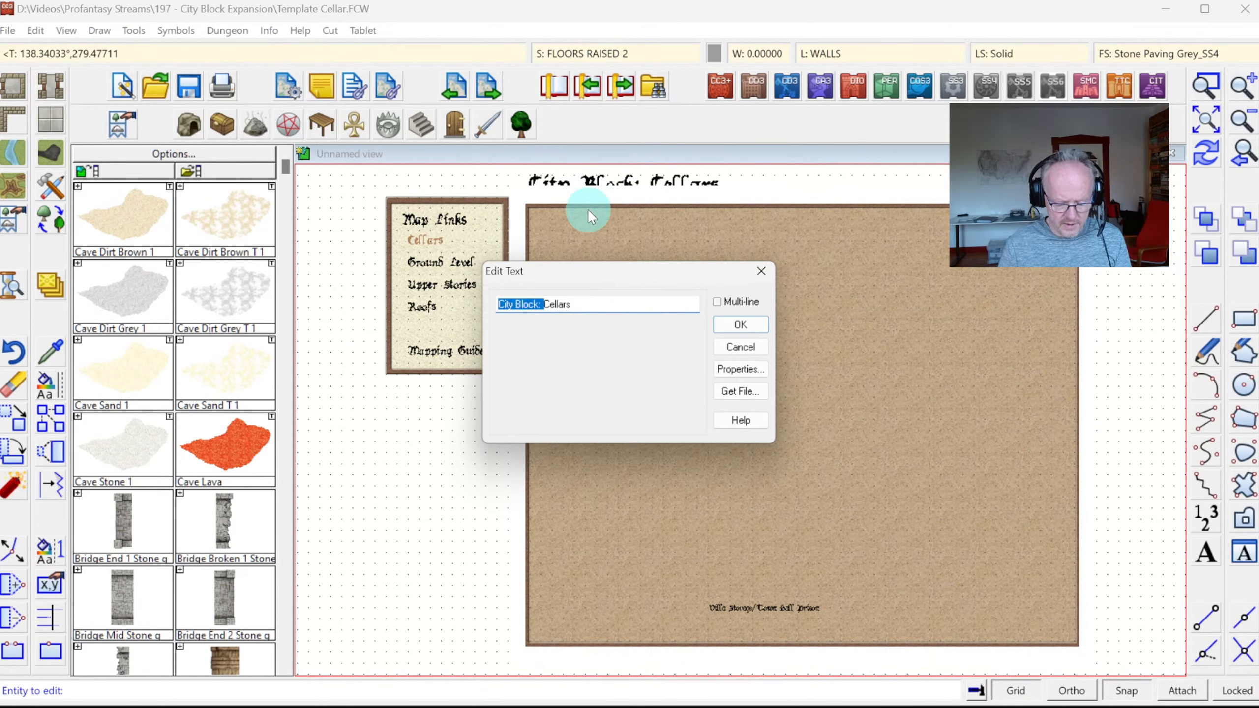
{"action": "type", "text": "Title "}
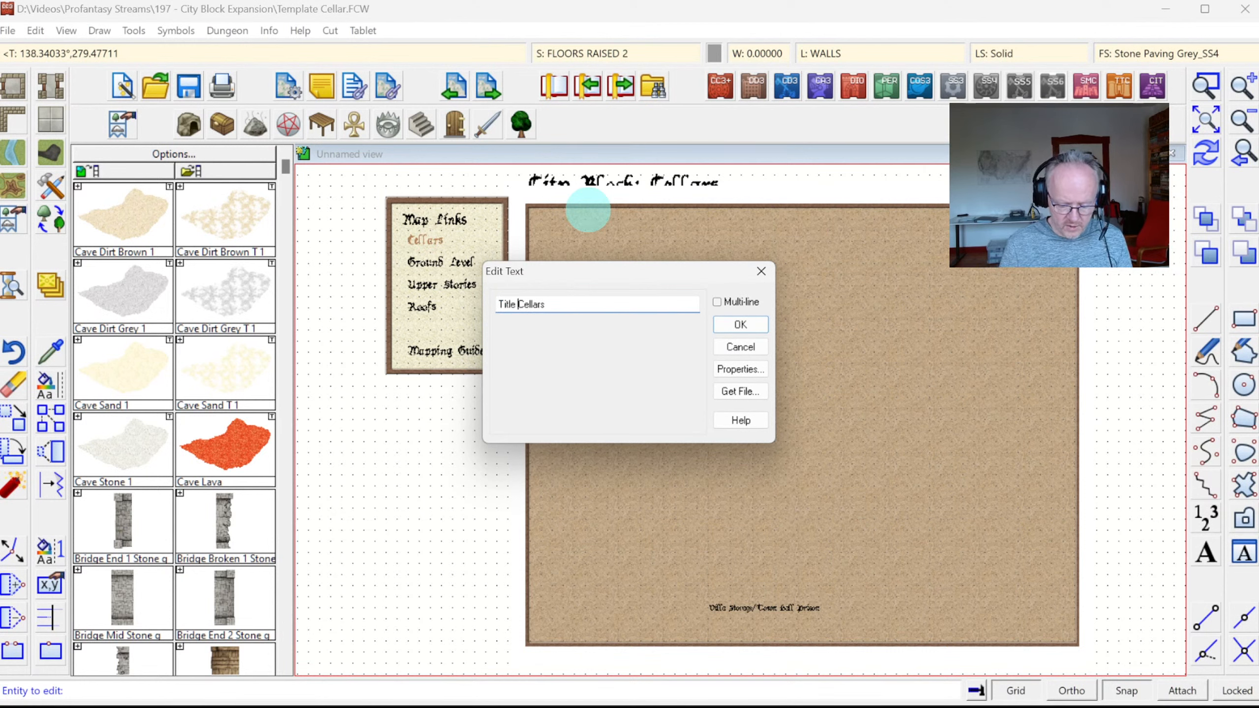
{"action": "type", "text": ":"}
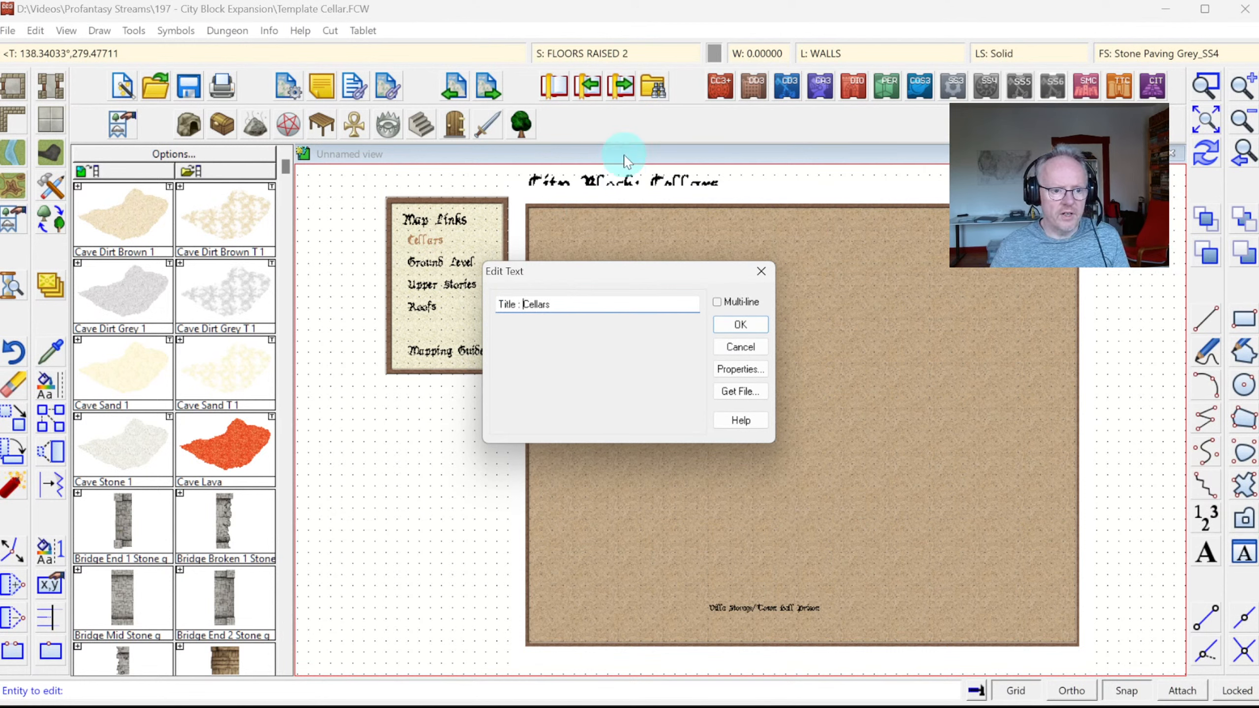
{"action": "left_click", "coordinate": [738, 325]}
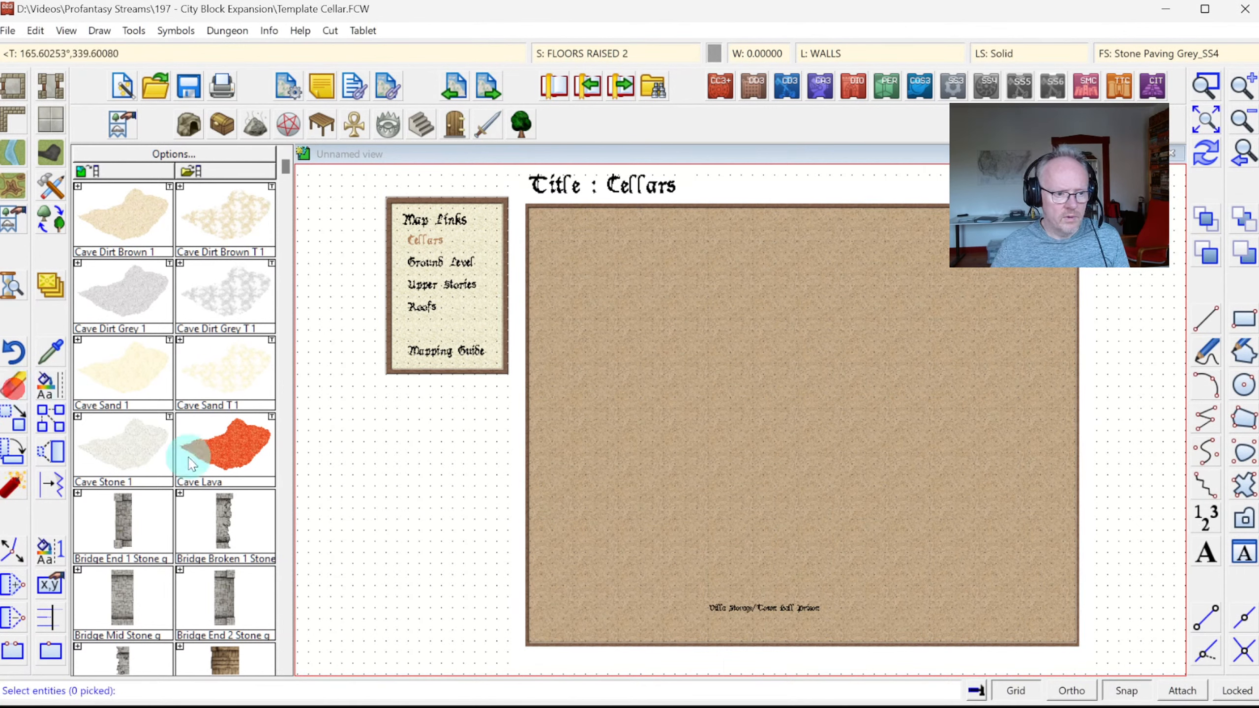
Erase the leftover room label near the map's lower edge and resize the drawing area to 200 x 200
{"action": "left_click", "coordinate": [727, 612]}
{"action": "right_click", "coordinate": [684, 490]}
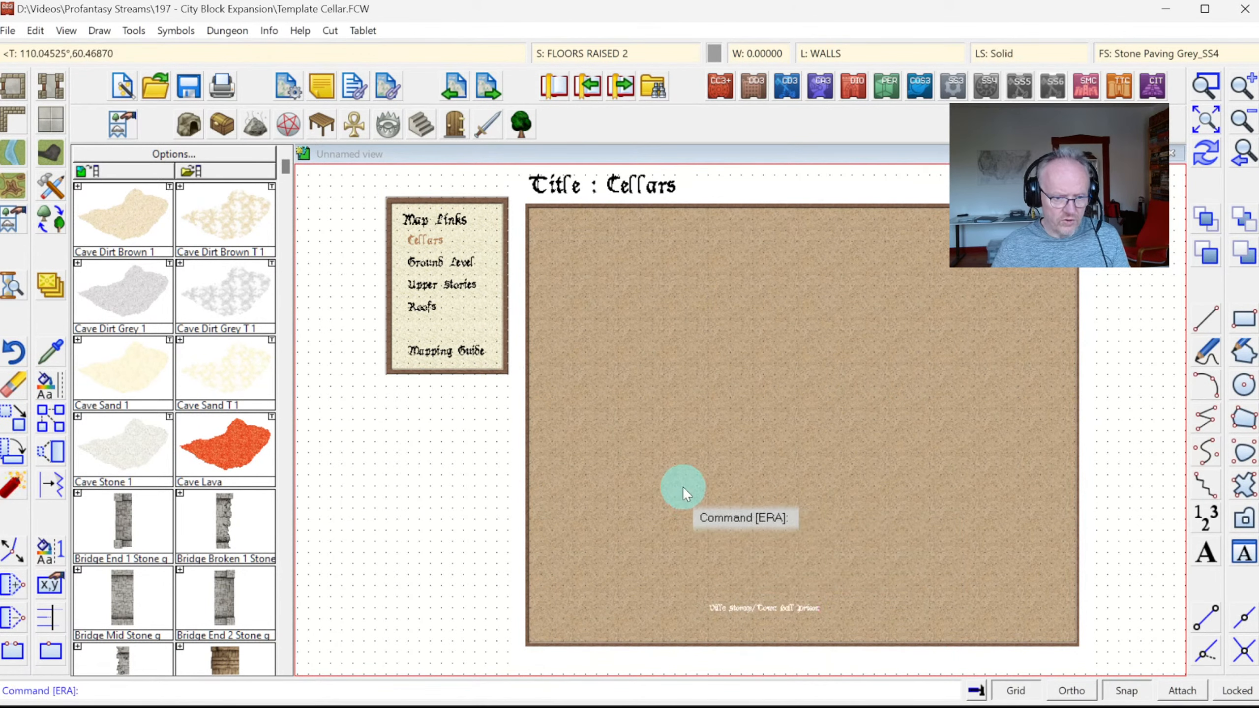
{"action": "left_click", "coordinate": [12, 35]}
{"action": "left_click", "coordinate": [97, 289]}
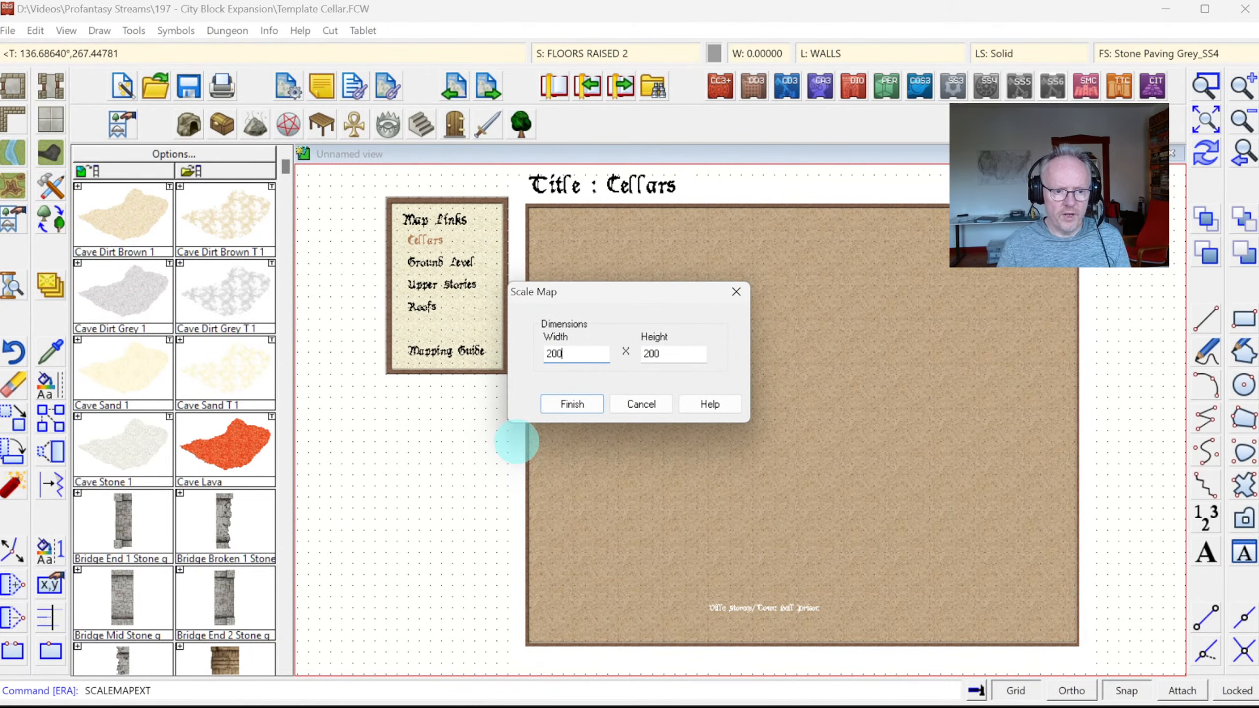
{"action": "key", "text": "Return"}
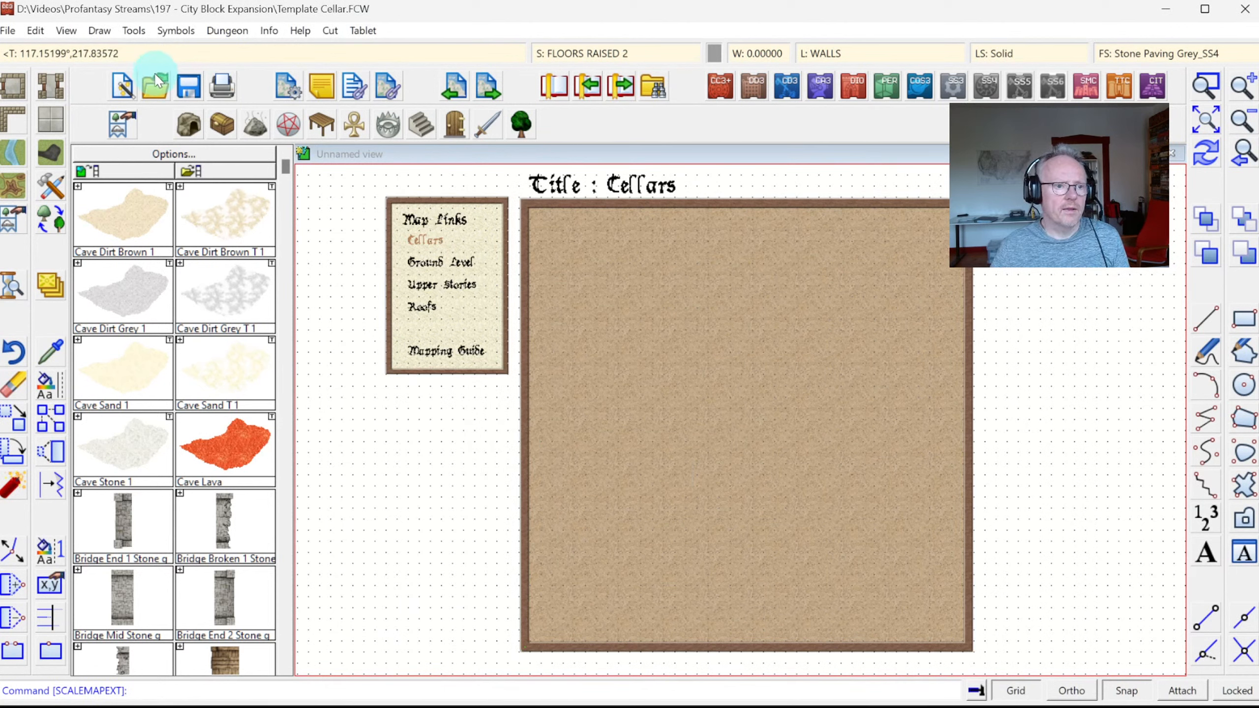
Set up saving the cellar map as a Campaign Cartographer 3 FCT Template
{"action": "left_click", "coordinate": [8, 30]}
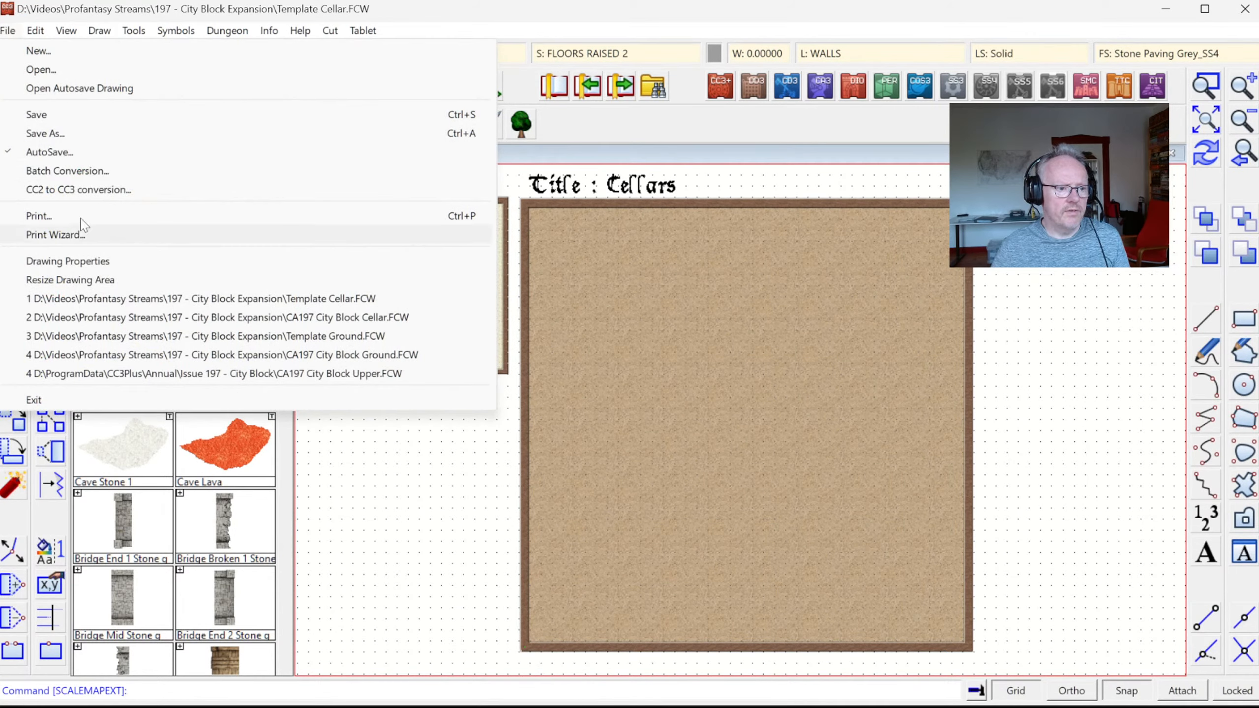
{"action": "left_click", "coordinate": [59, 133]}
{"action": "left_click", "coordinate": [449, 489]}
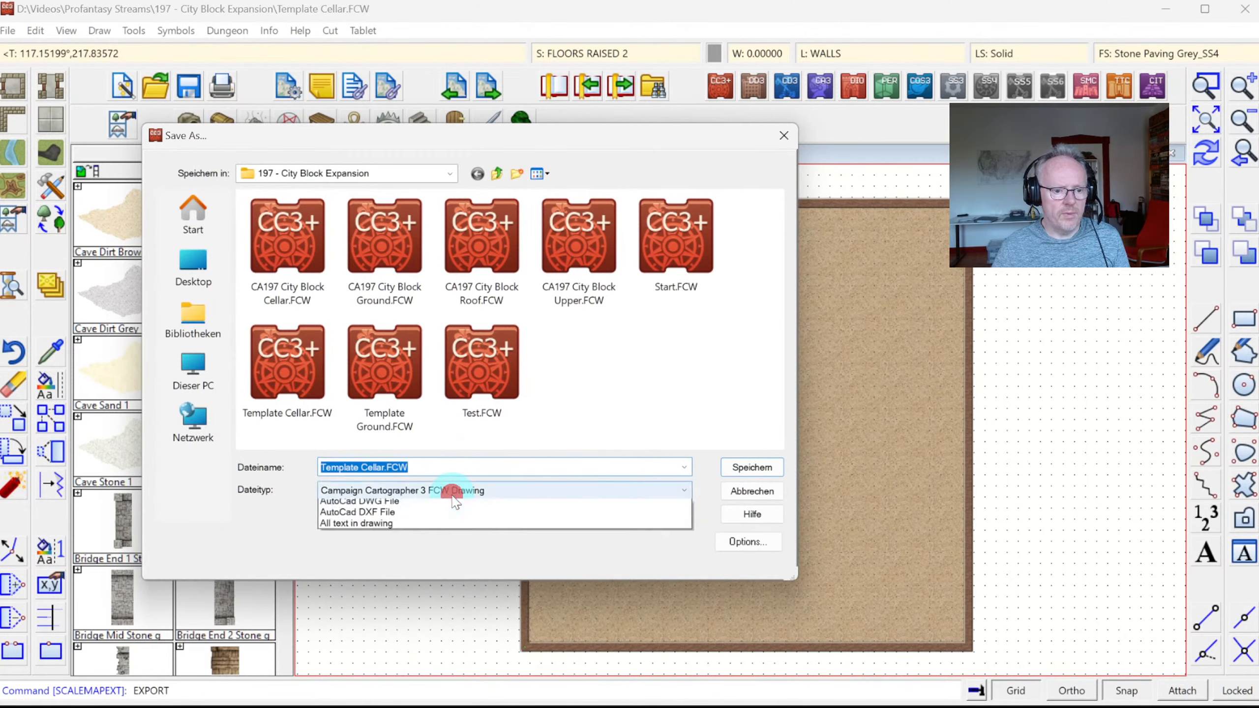
{"action": "left_click", "coordinate": [444, 514]}
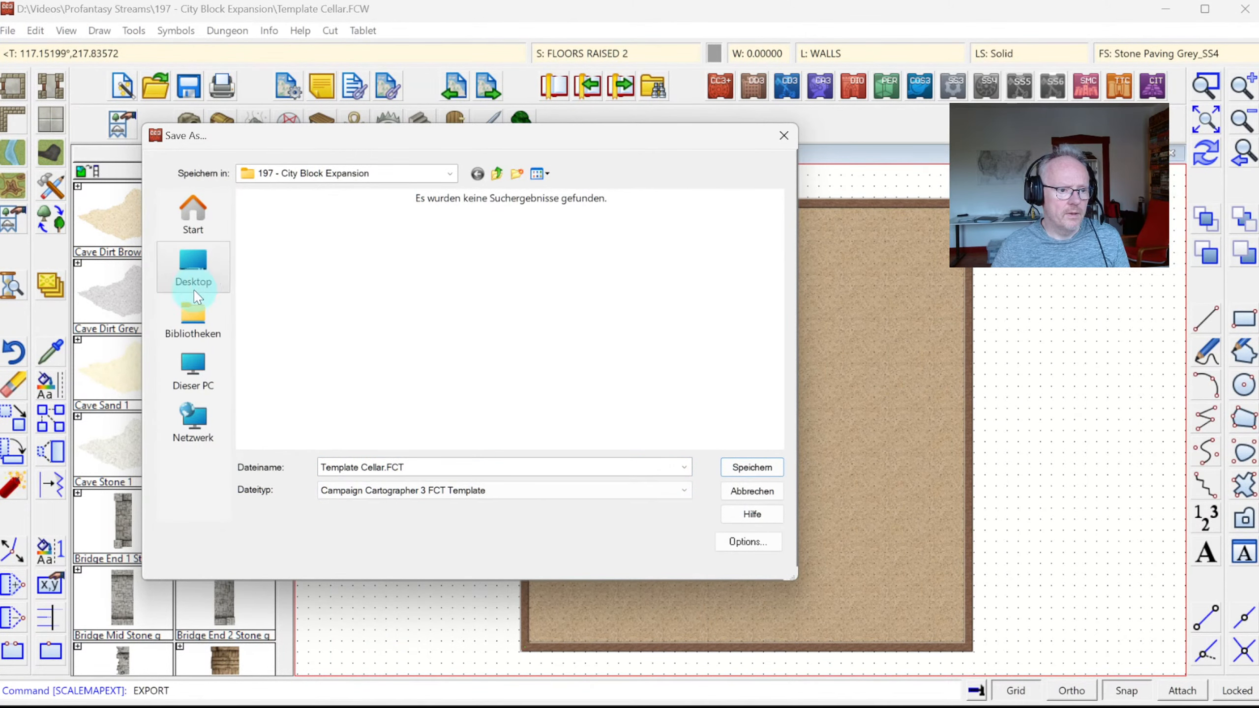
Choose the Dungeons folder in ProgramData's CC3Plus Templates on drive D as save location and locate the existing CA197 Template Ground 200x200 file
{"action": "left_click", "coordinate": [196, 369]}
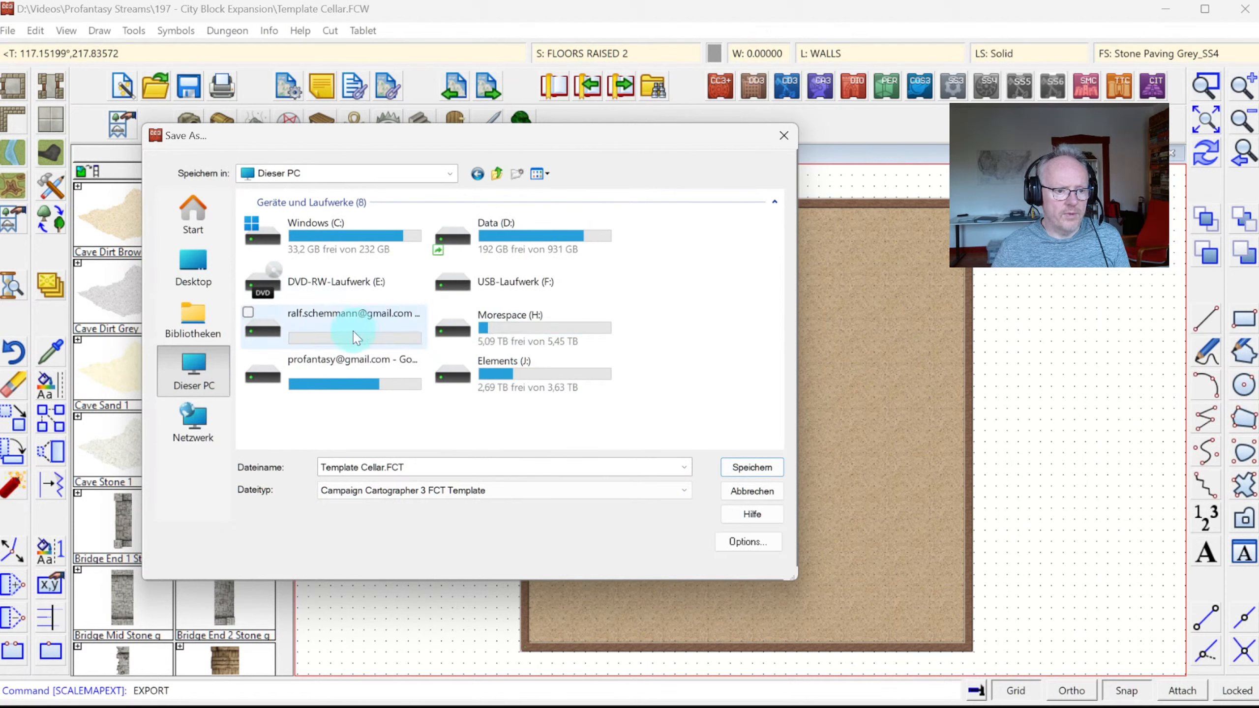
{"action": "double_click", "coordinate": [491, 247]}
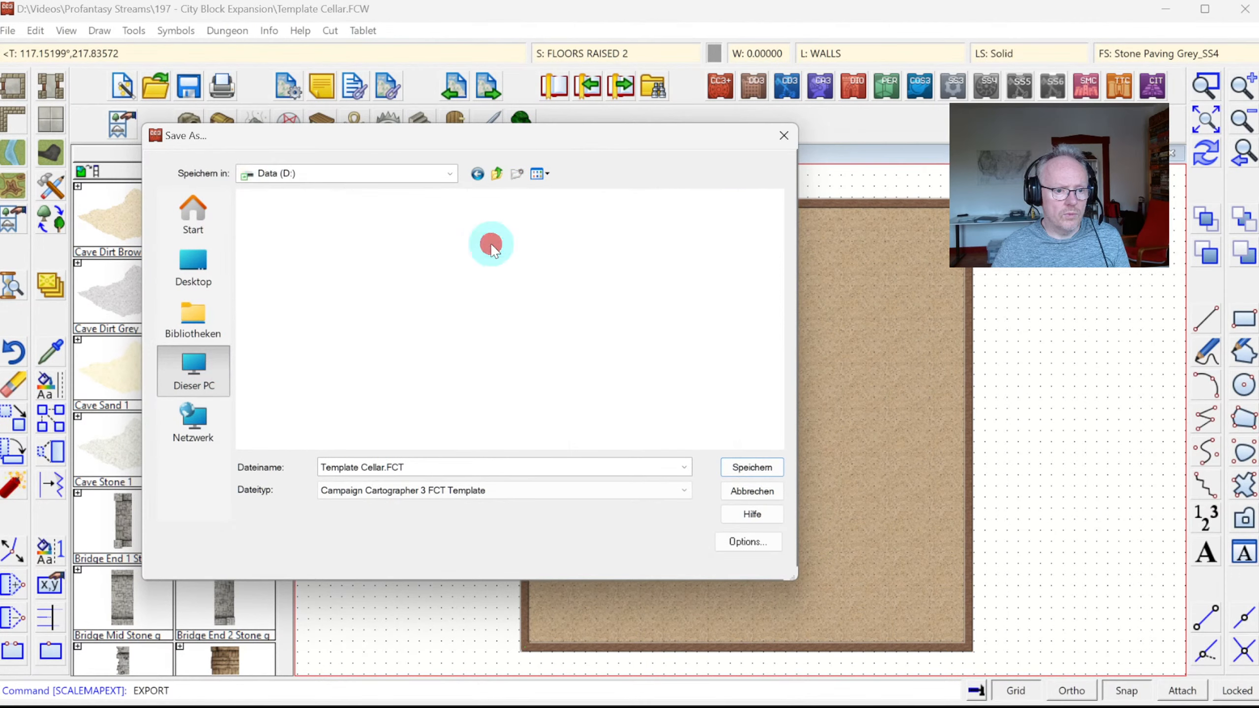
{"action": "double_click", "coordinate": [315, 347]}
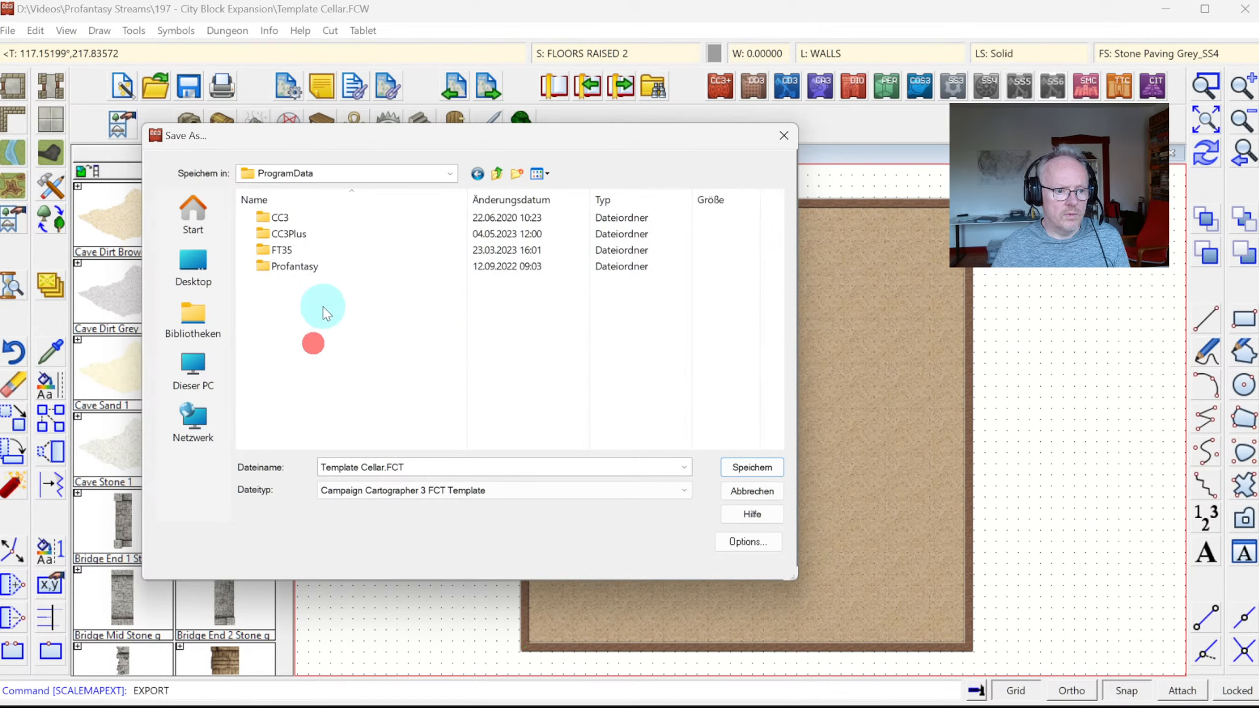
{"action": "double_click", "coordinate": [314, 236]}
{"action": "scroll", "coordinate": [322, 347], "scroll_direction": "down", "scroll_amount": 3}
{"action": "double_click", "coordinate": [317, 364]}
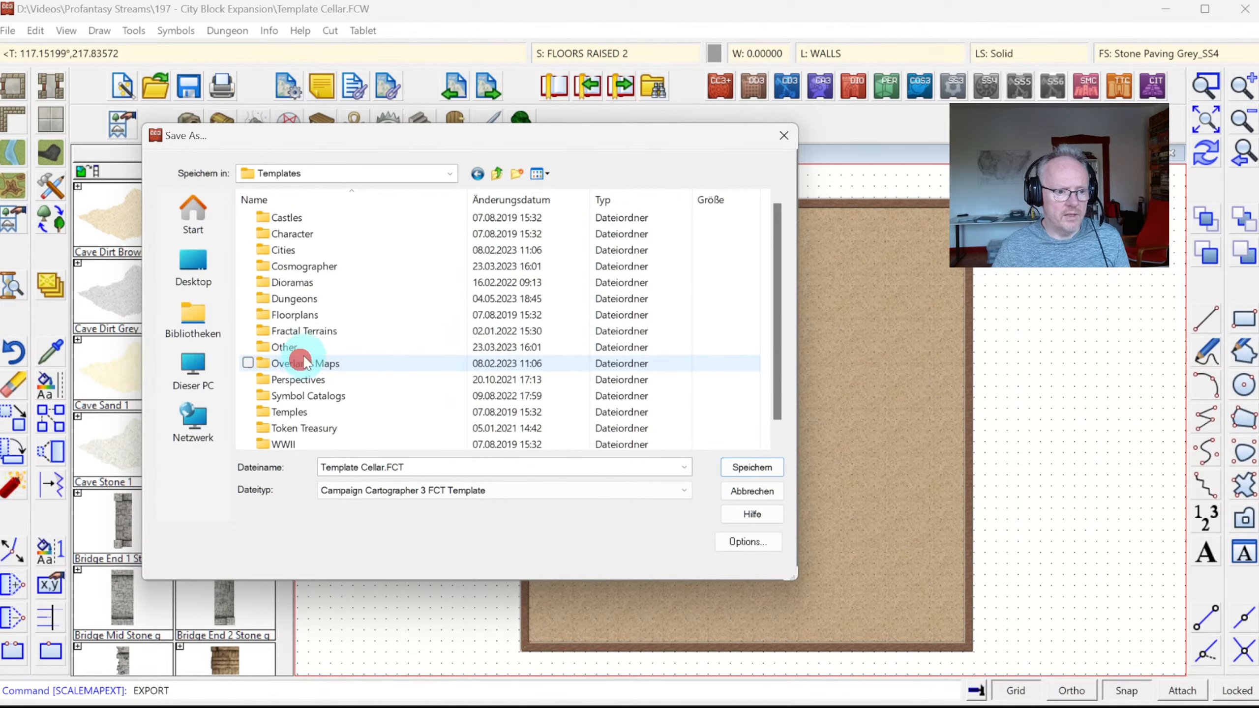
{"action": "left_click", "coordinate": [306, 300]}
{"action": "left_click", "coordinate": [305, 299]}
{"action": "scroll", "coordinate": [386, 387], "scroll_direction": "down", "scroll_amount": 3}
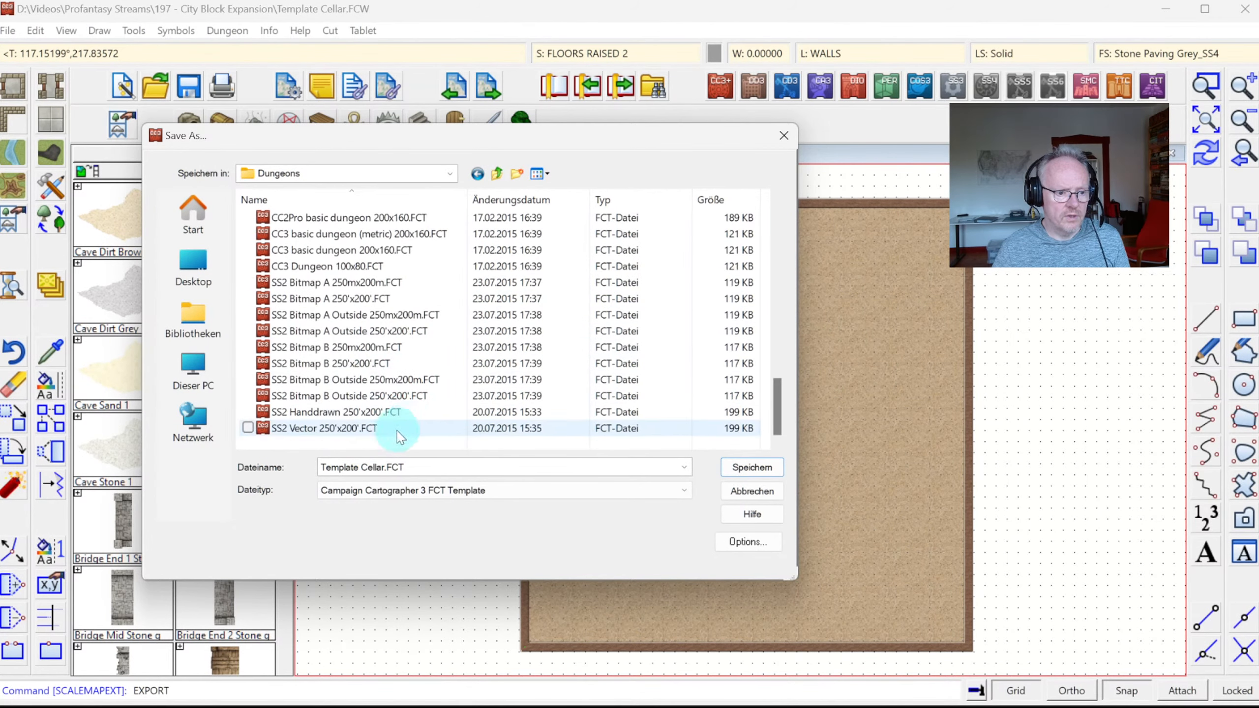
{"action": "scroll", "coordinate": [373, 388], "scroll_direction": "down", "scroll_amount": 4}
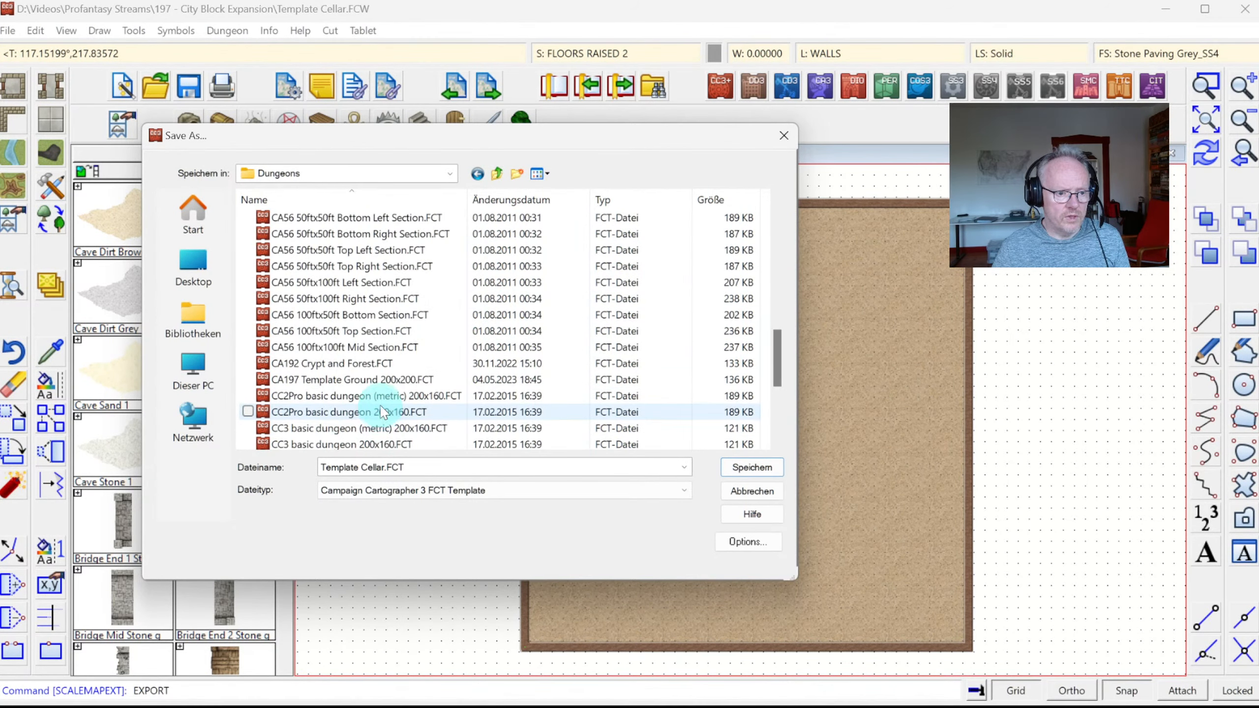
Save the cellar template as CA197 Template Cellars 200x200.FCT in the Dungeons folder, and save the Template Cellar drawing as well
{"action": "left_click", "coordinate": [351, 380]}
{"action": "double_click", "coordinate": [406, 467]}
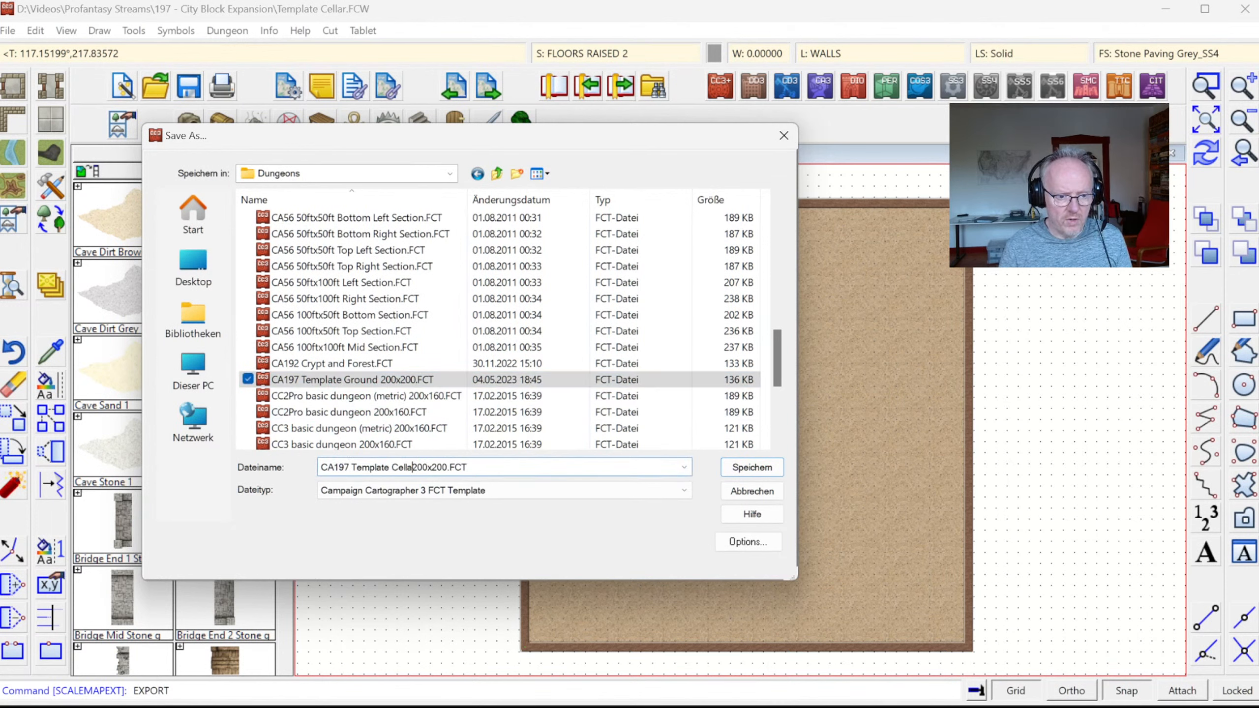
{"action": "key", "text": "Return"}
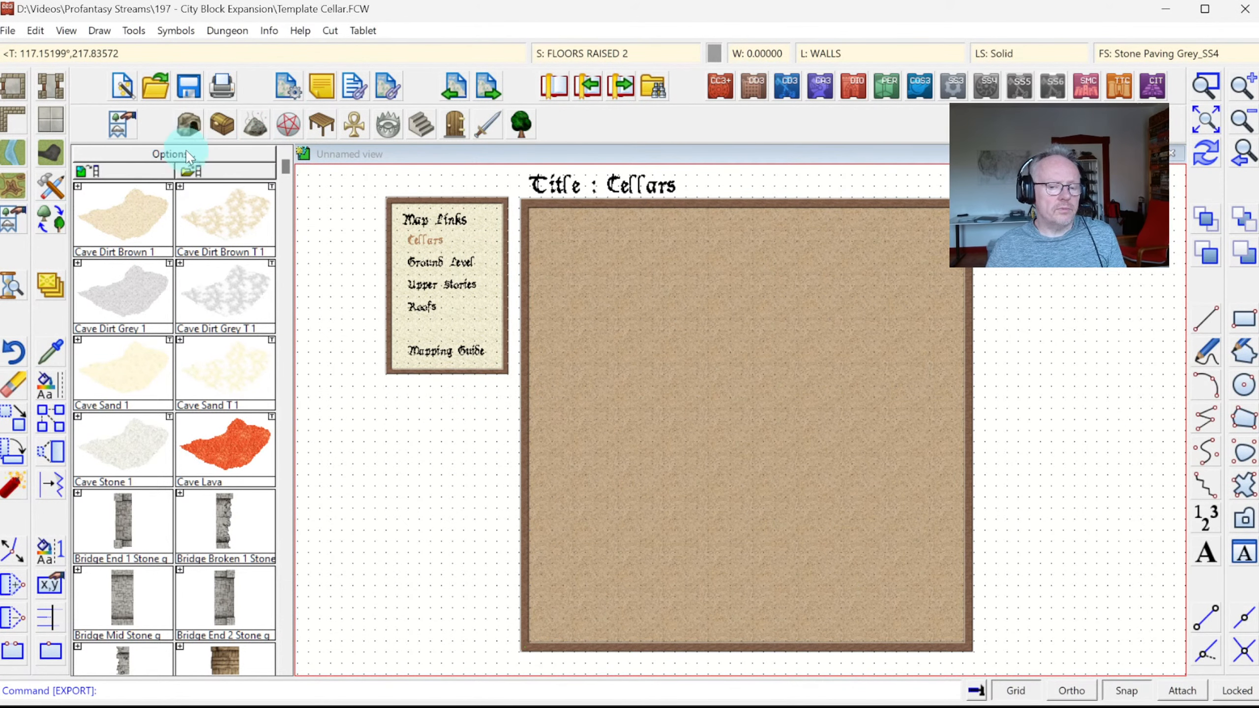
{"action": "left_click", "coordinate": [1205, 124]}
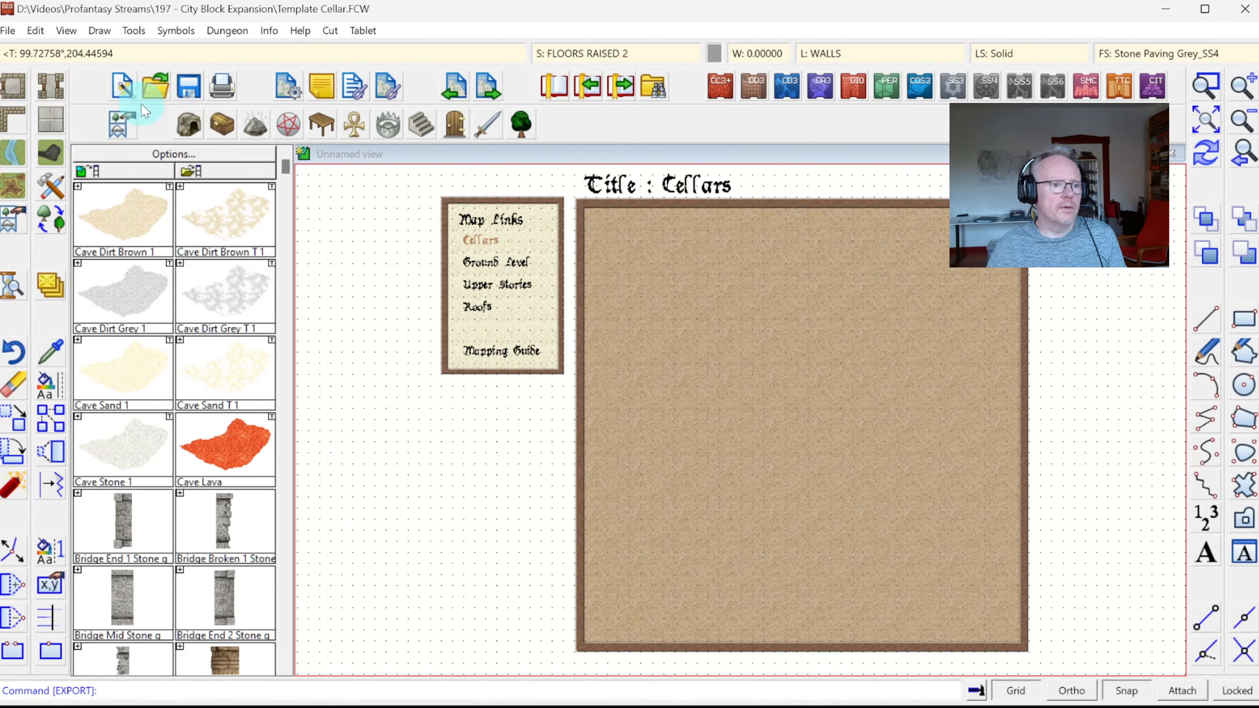
{"action": "left_click", "coordinate": [182, 90]}
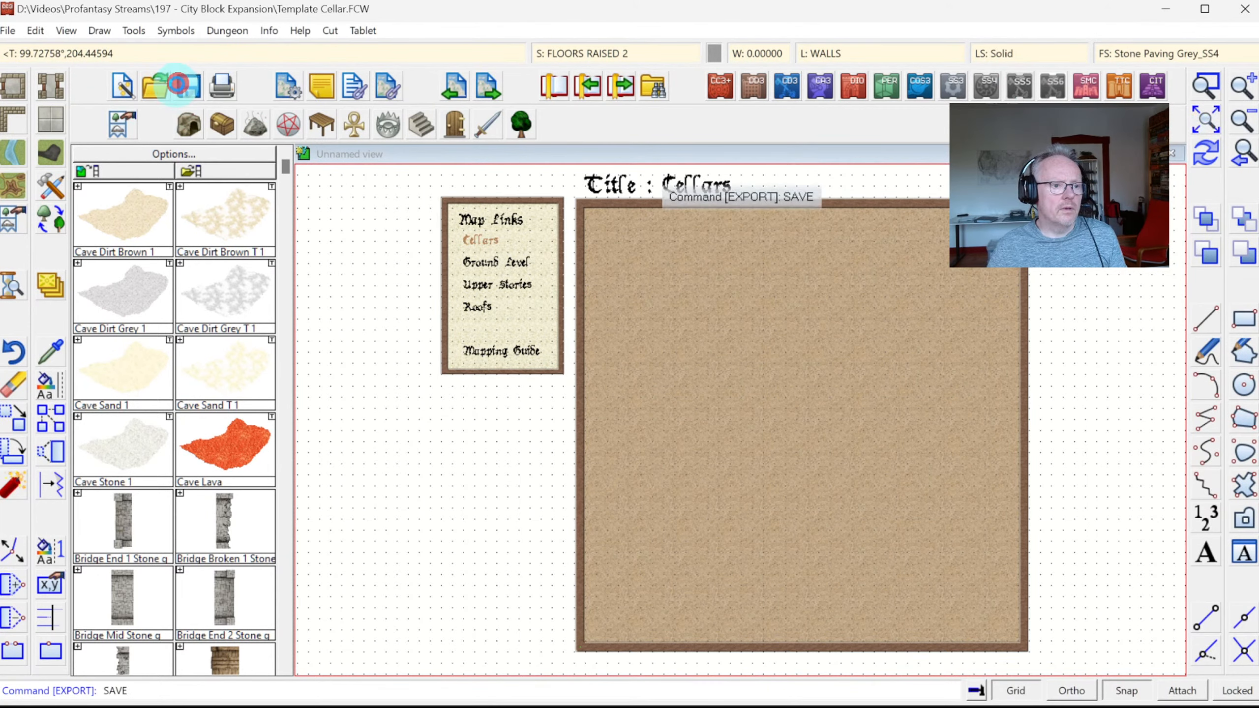
Create a new Dungeons map from the pre-defined template CA197 Template Ground 200x200.FCT
{"action": "left_click", "coordinate": [122, 92]}
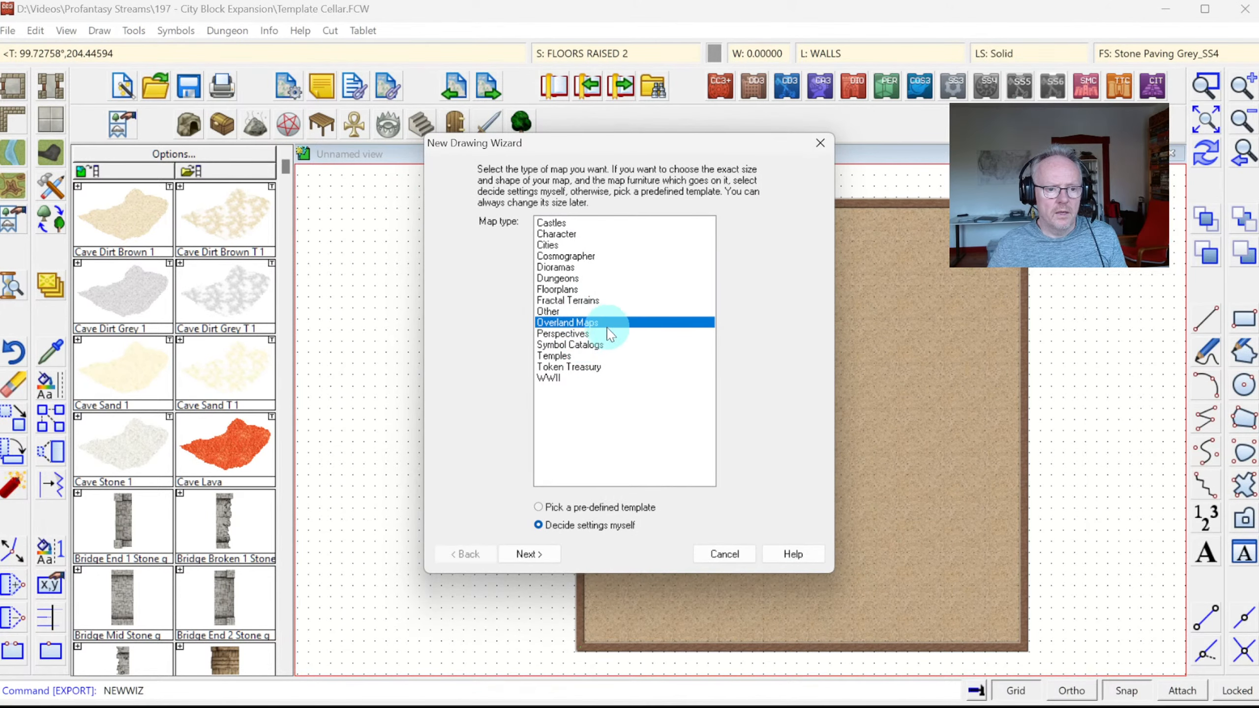
{"action": "left_click", "coordinate": [558, 279]}
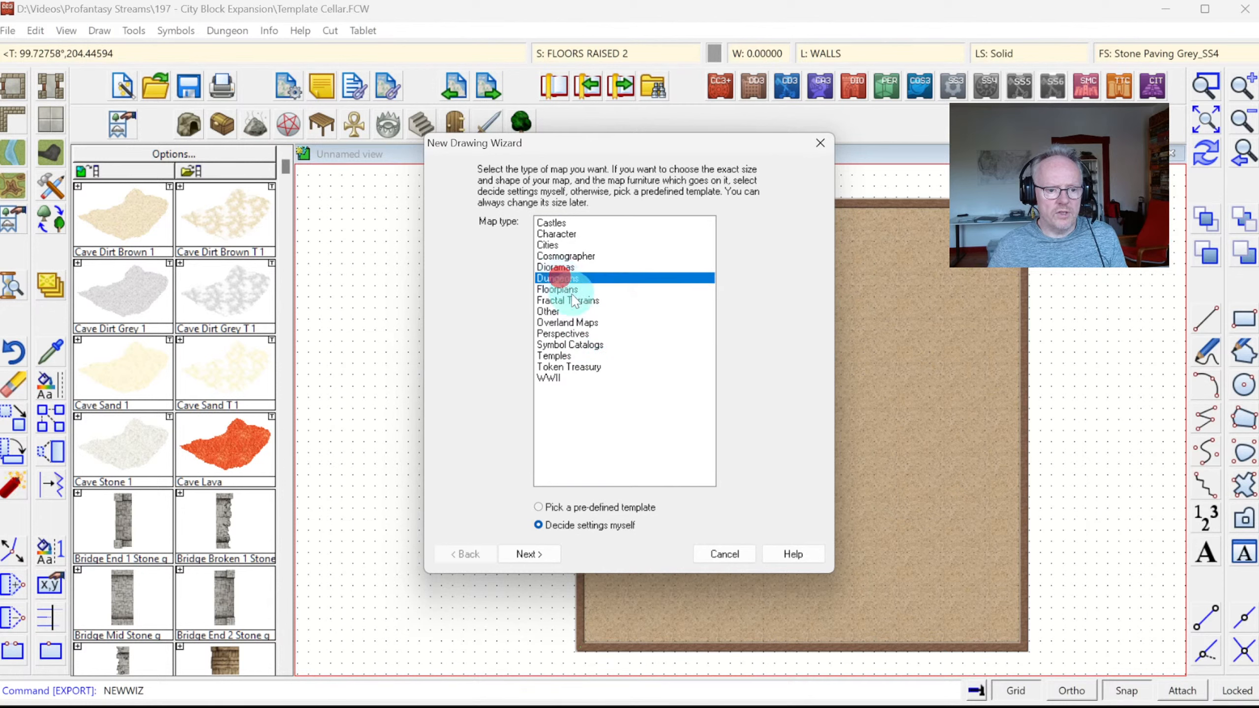
{"action": "left_click", "coordinate": [564, 509]}
{"action": "left_click", "coordinate": [526, 553]}
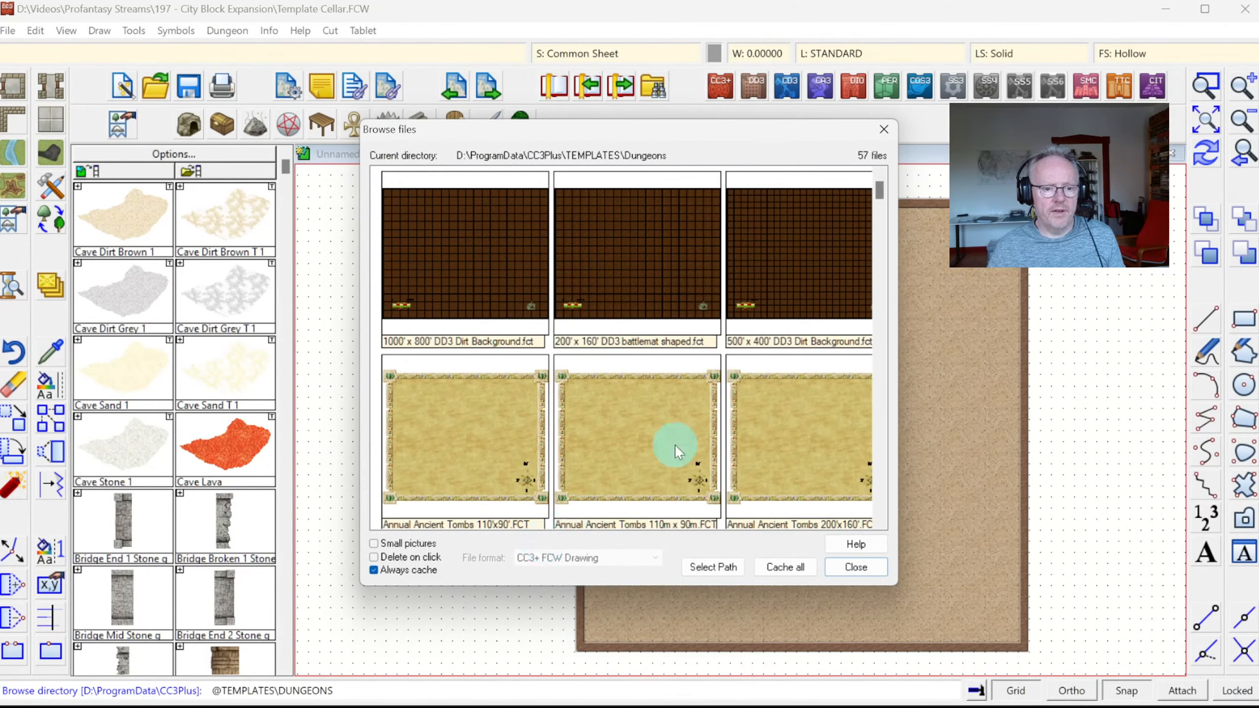
{"action": "left_click_drag", "start_coordinate": [880, 191], "coordinate": [873, 332]}
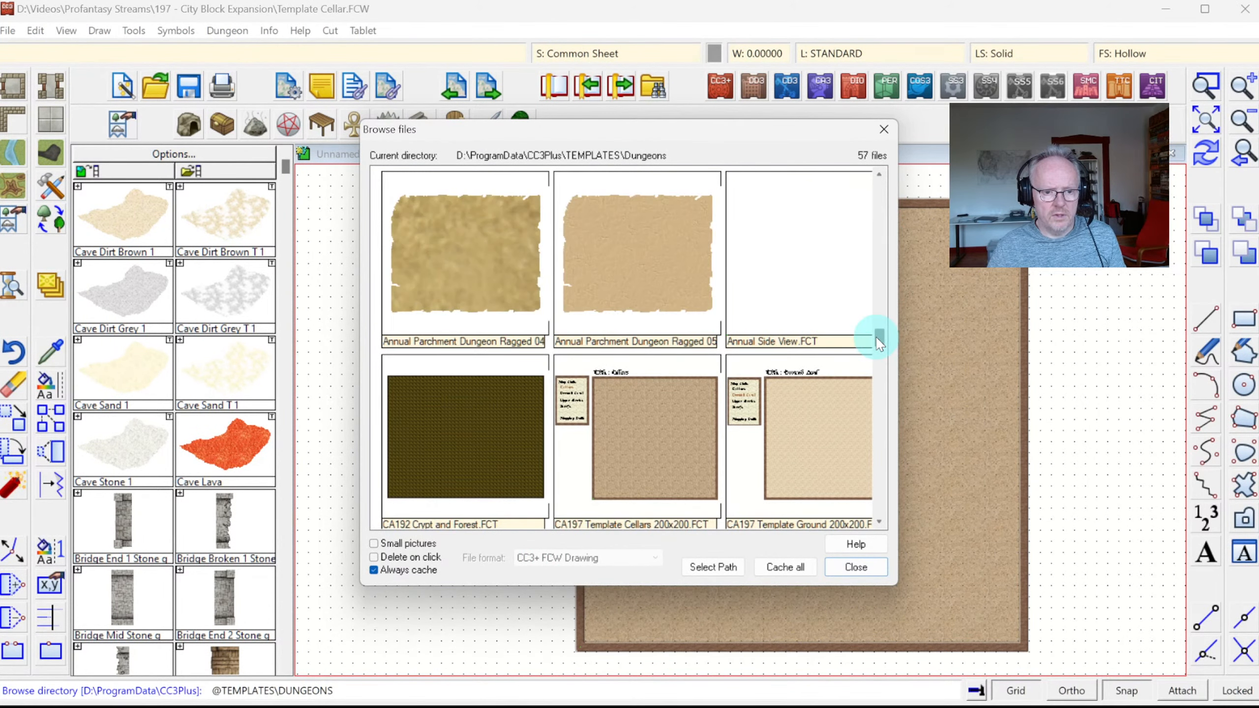
{"action": "scroll", "coordinate": [882, 403], "scroll_direction": "down", "scroll_amount": 3}
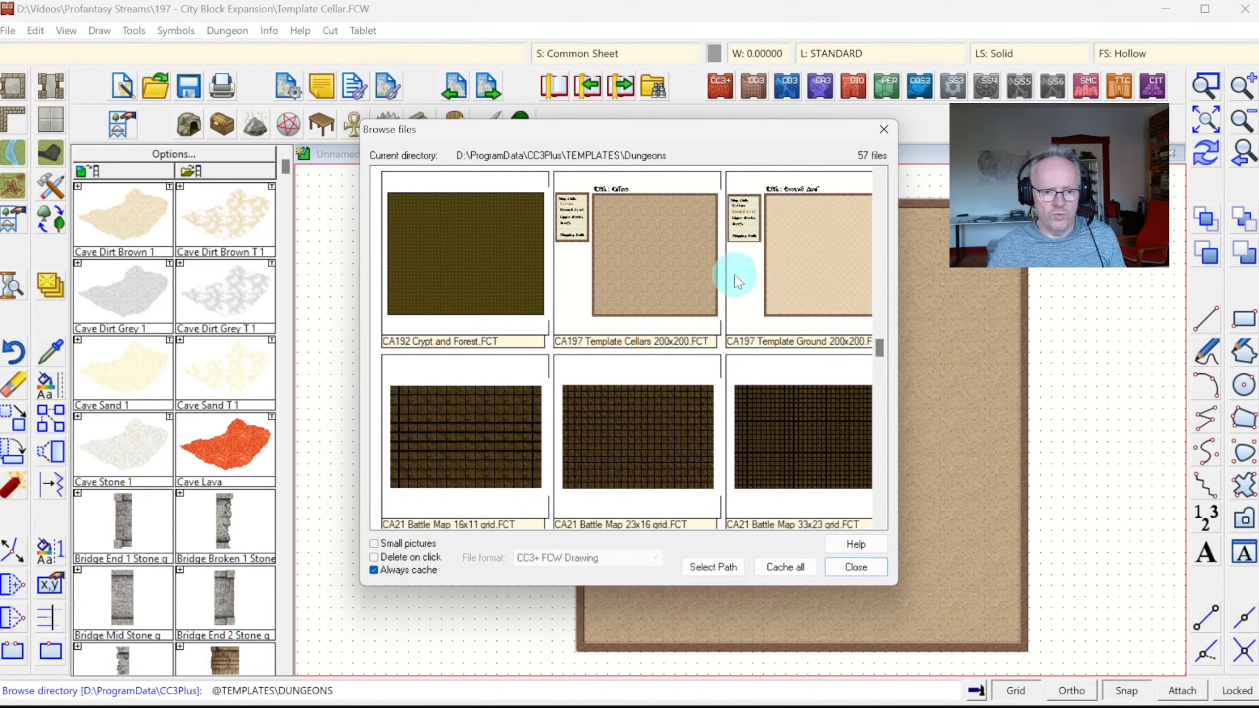
{"action": "left_click", "coordinate": [802, 288]}
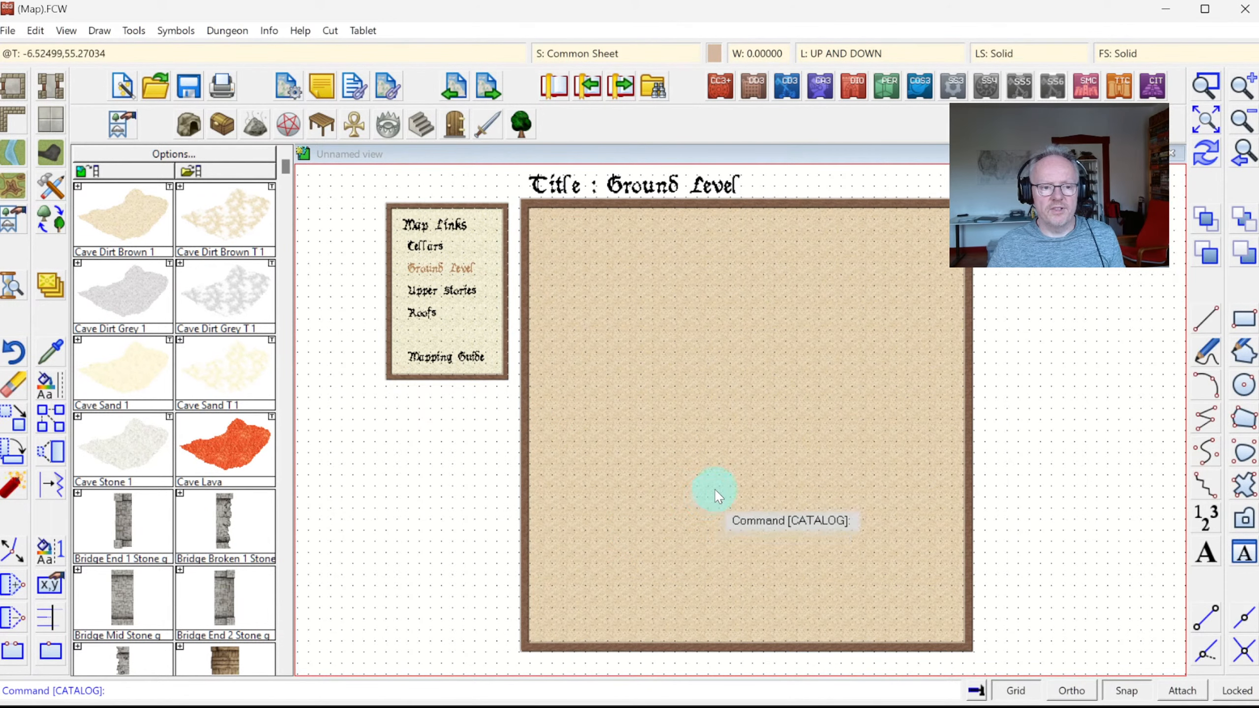
{"action": "left_click", "coordinate": [1206, 120]}
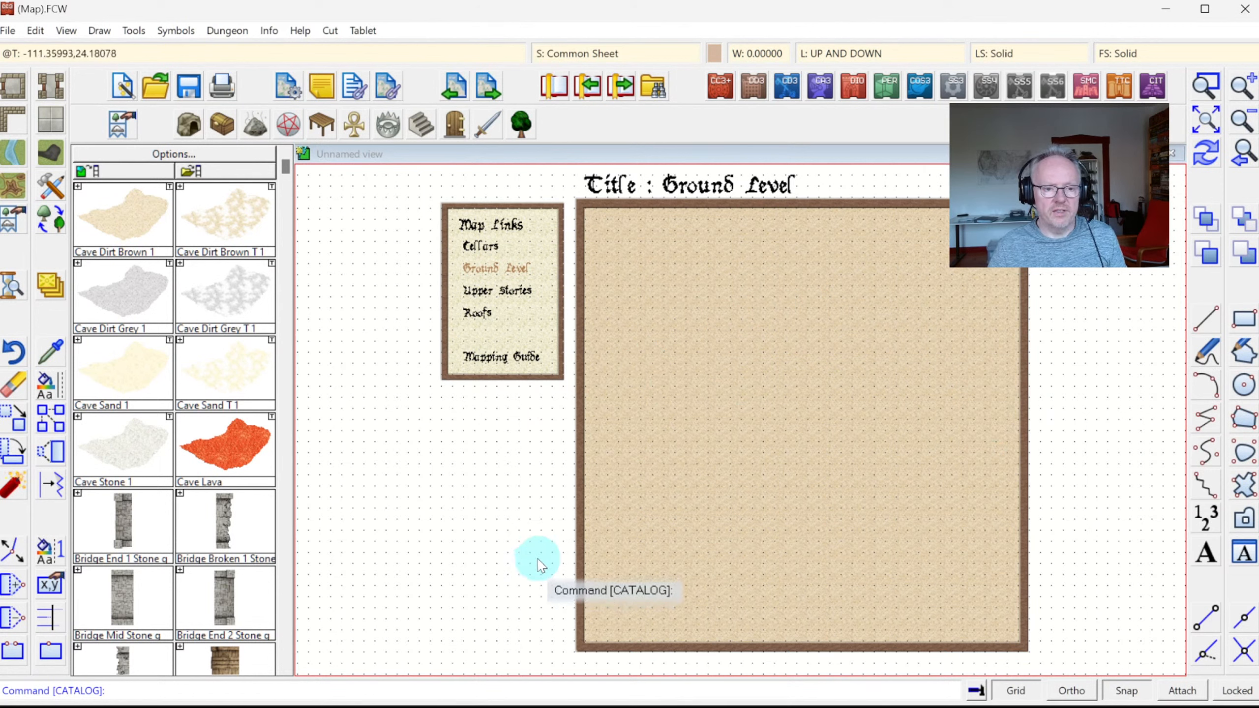
Save the new ground level map as My Block Ground in Videos > Profantasy Streams > 197 - City Block Expansion
{"action": "left_click", "coordinate": [7, 31]}
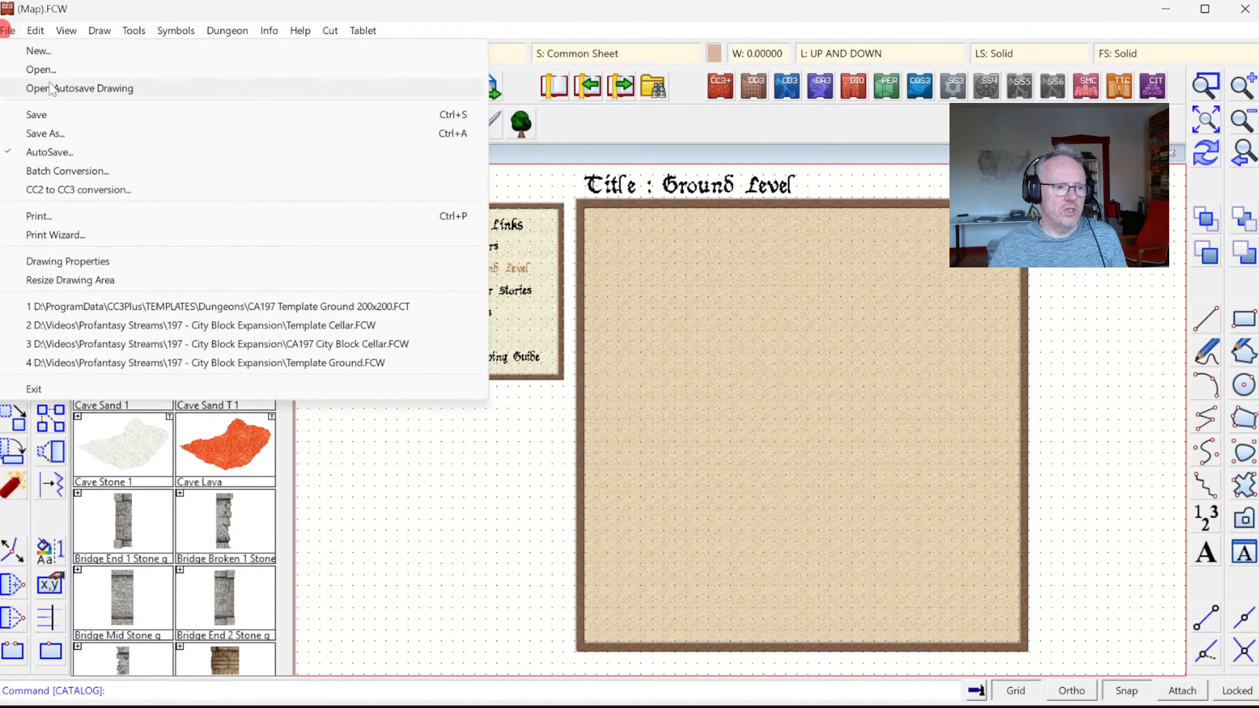
{"action": "left_click", "coordinate": [56, 131]}
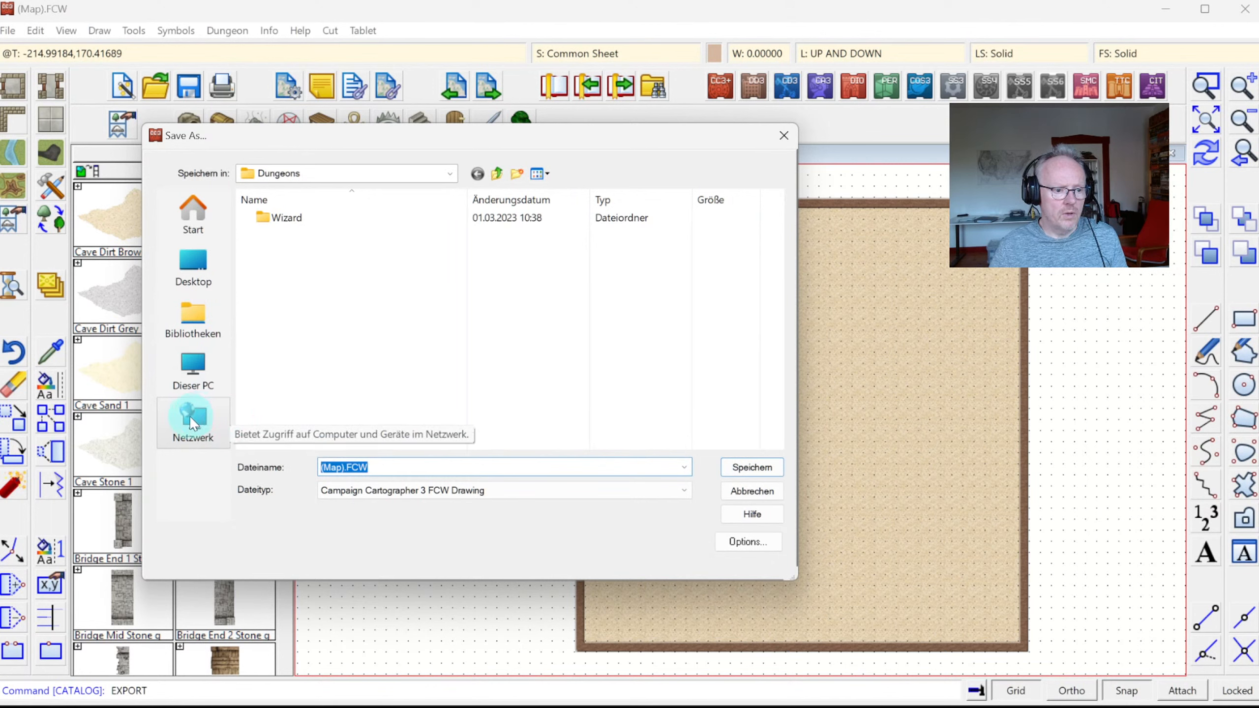
{"action": "left_click", "coordinate": [192, 370]}
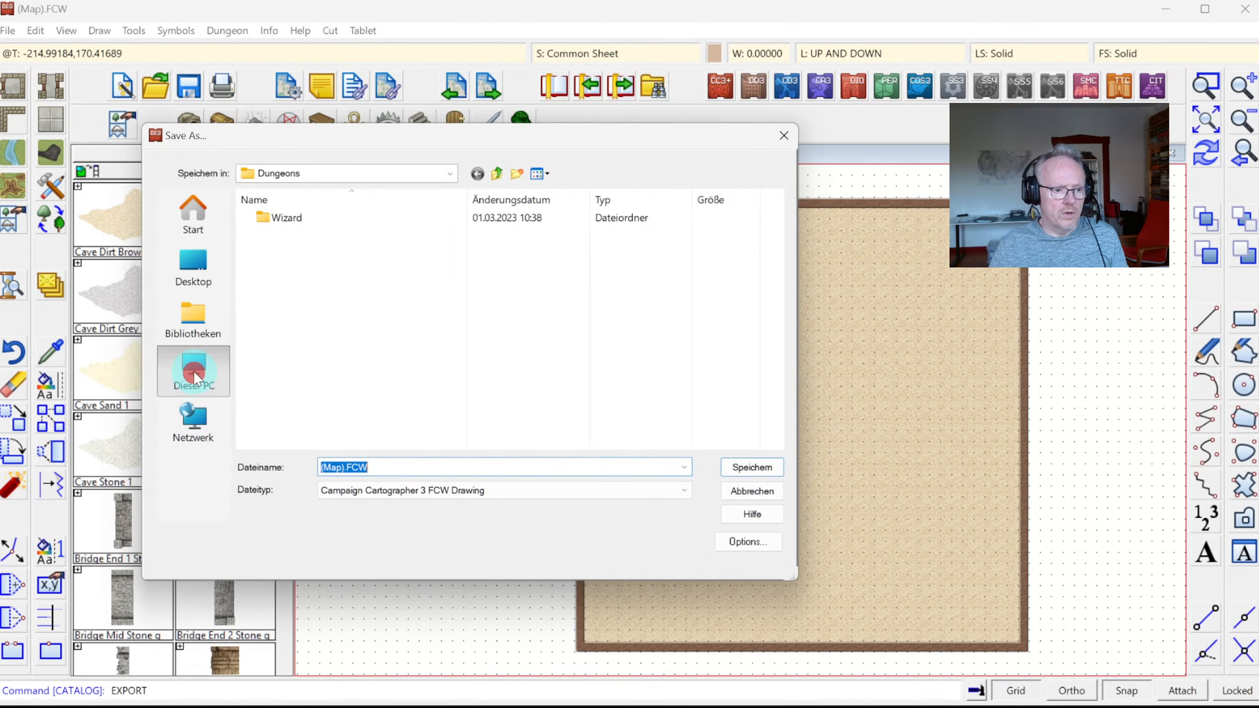
{"action": "left_click", "coordinate": [212, 242]}
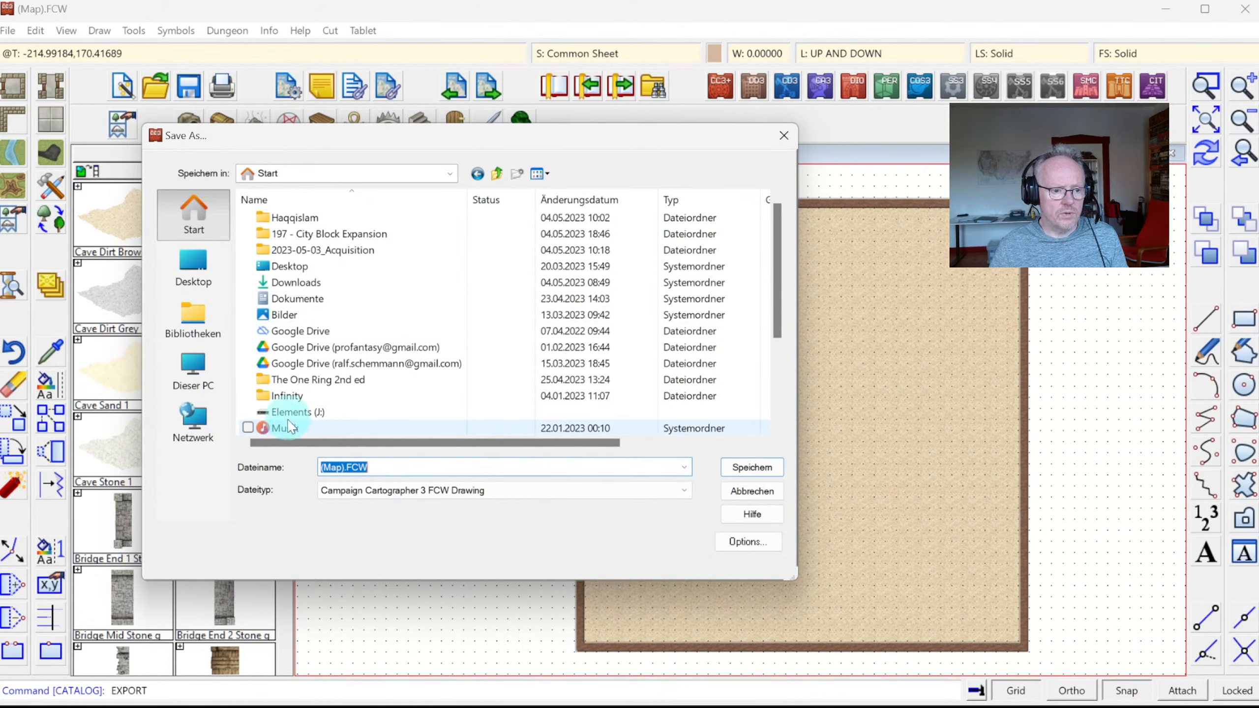
{"action": "scroll", "coordinate": [290, 425], "scroll_direction": "down", "scroll_amount": 5}
{"action": "double_click", "coordinate": [270, 312]}
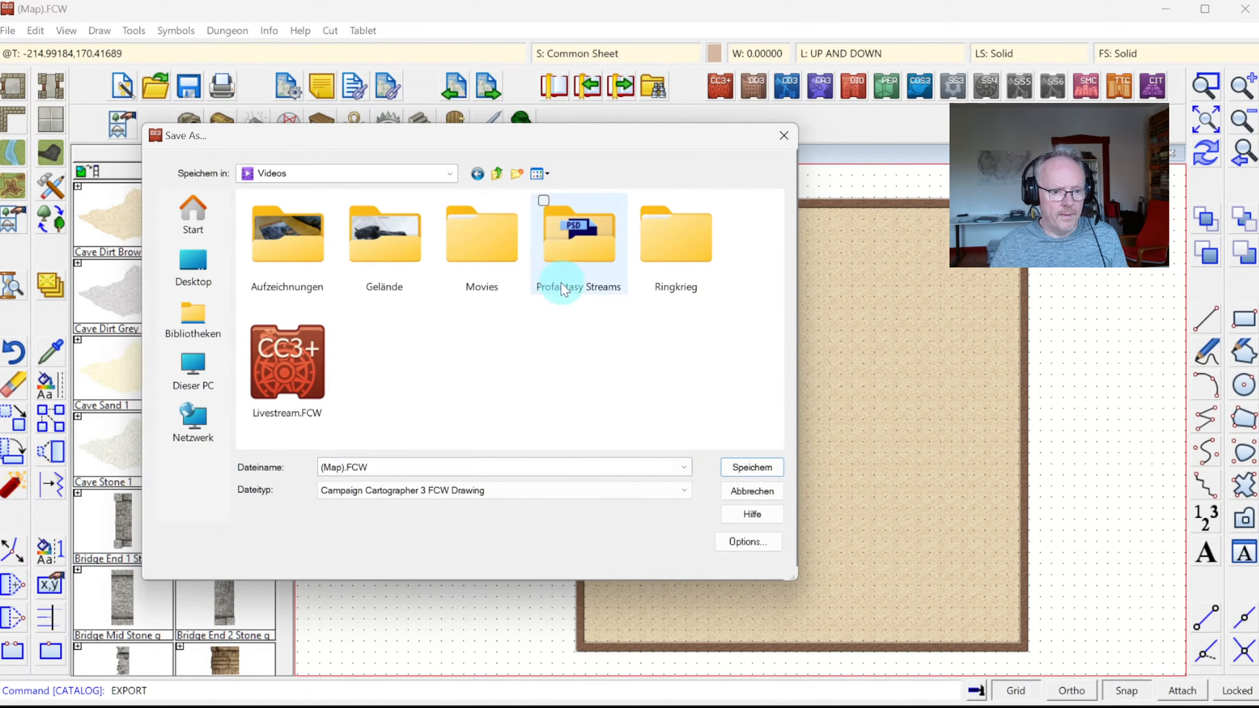
{"action": "double_click", "coordinate": [577, 233]}
{"action": "scroll", "coordinate": [562, 273], "scroll_direction": "down", "scroll_amount": 15}
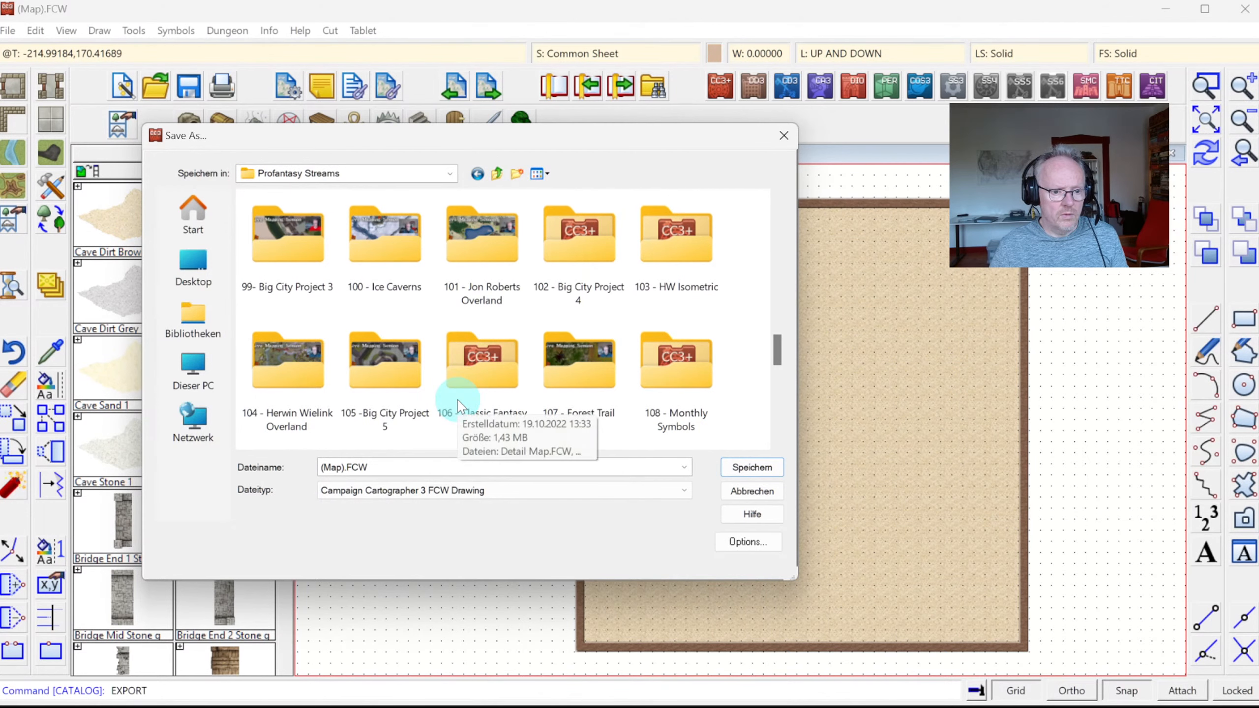
{"action": "scroll", "coordinate": [458, 397], "scroll_direction": "down", "scroll_amount": 5}
{"action": "double_click", "coordinate": [572, 318]}
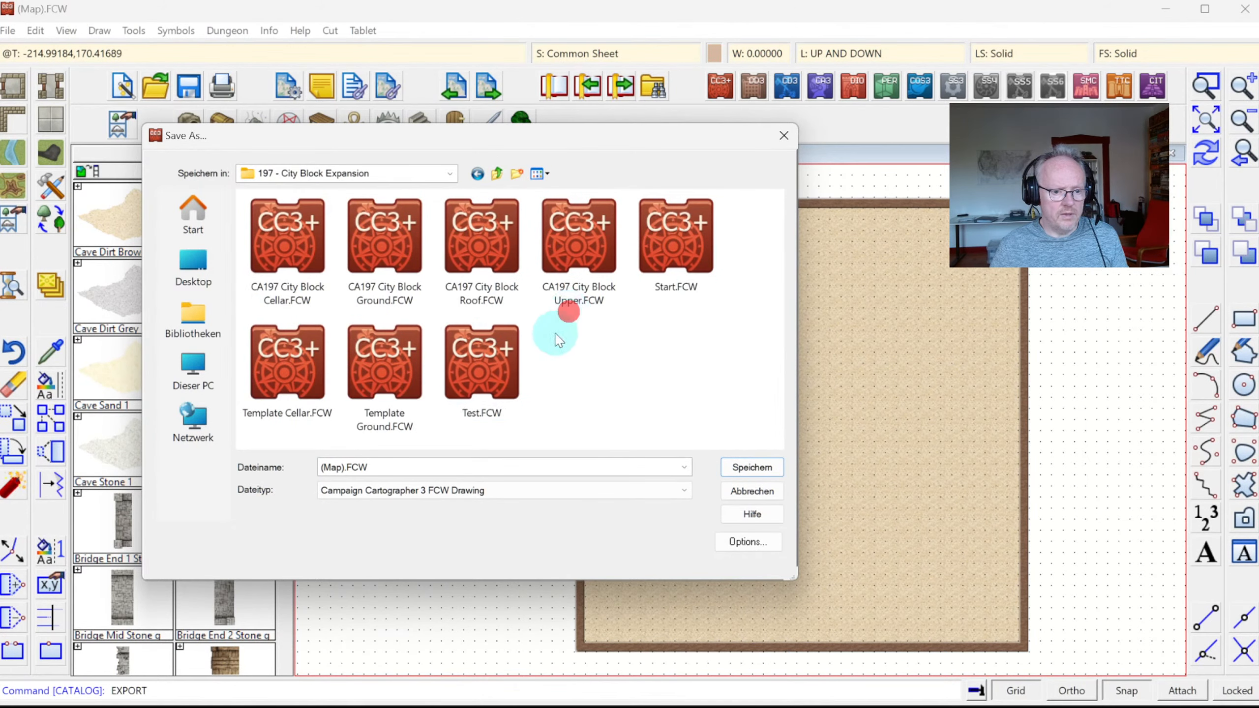
{"action": "left_click", "coordinate": [430, 463]}
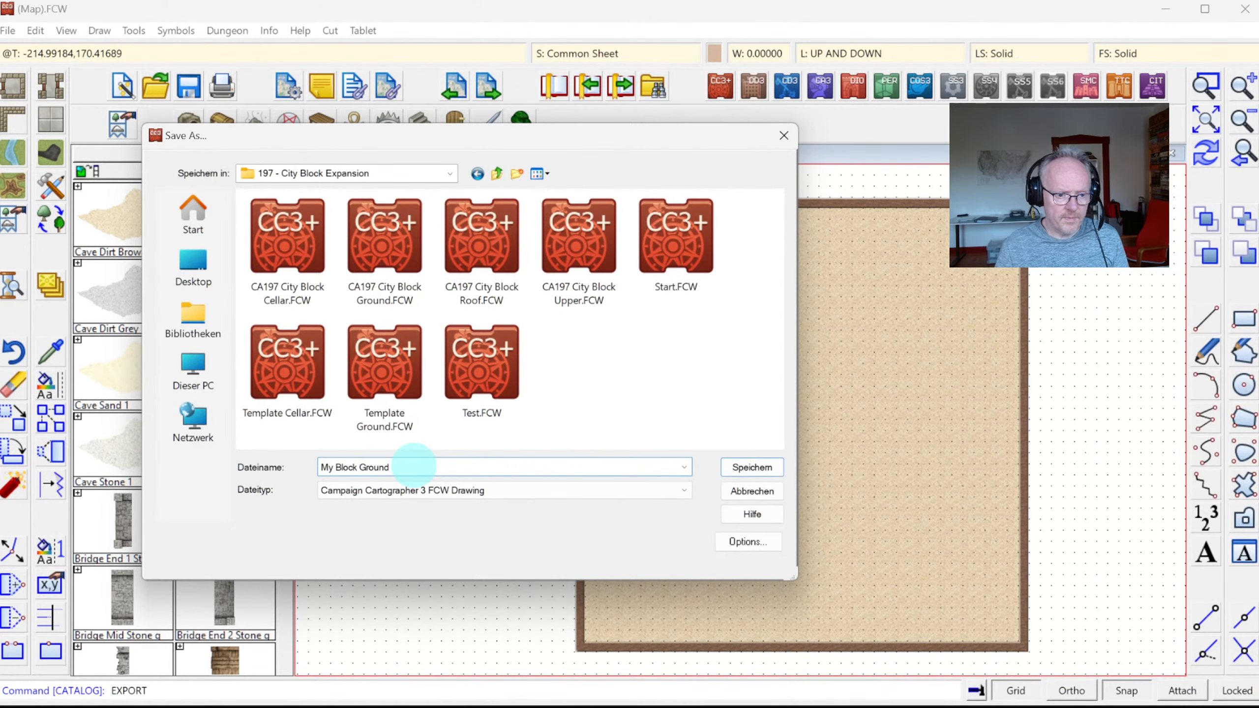
{"action": "key", "text": "Return"}
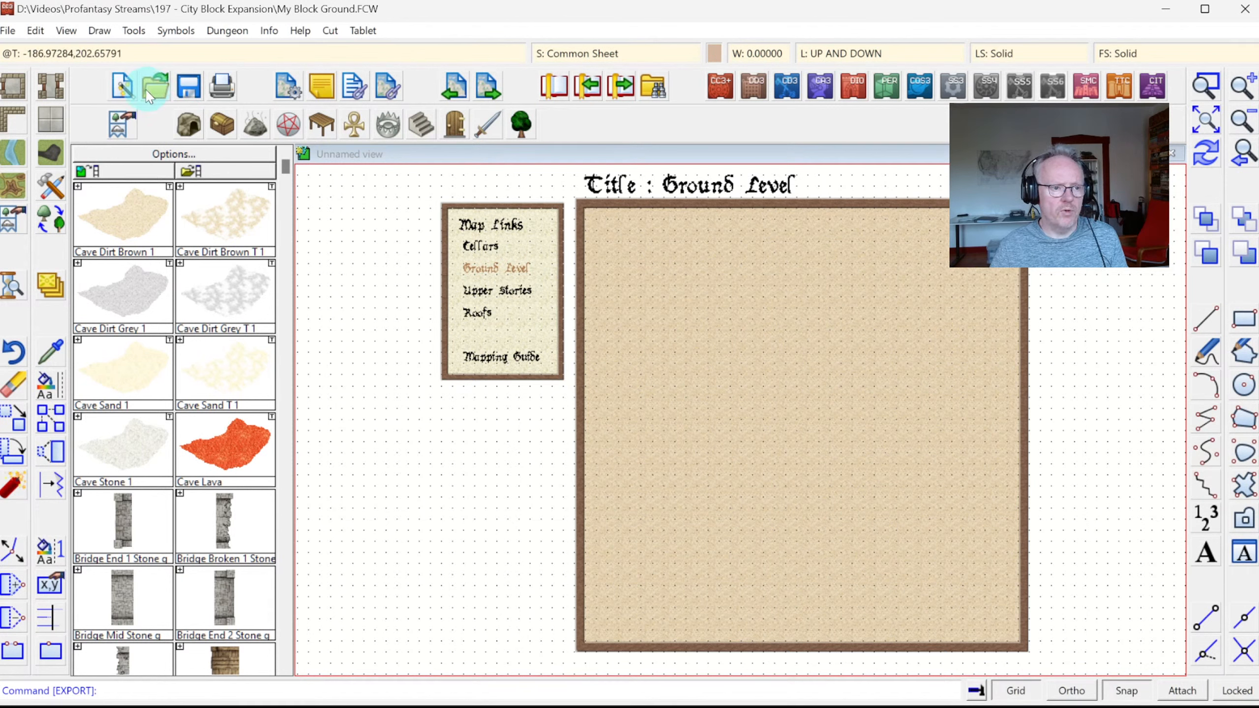
Create another new Dungeons map from the pre-defined template CA197 Template Cellars 200x200.FCT
{"action": "left_click", "coordinate": [8, 31]}
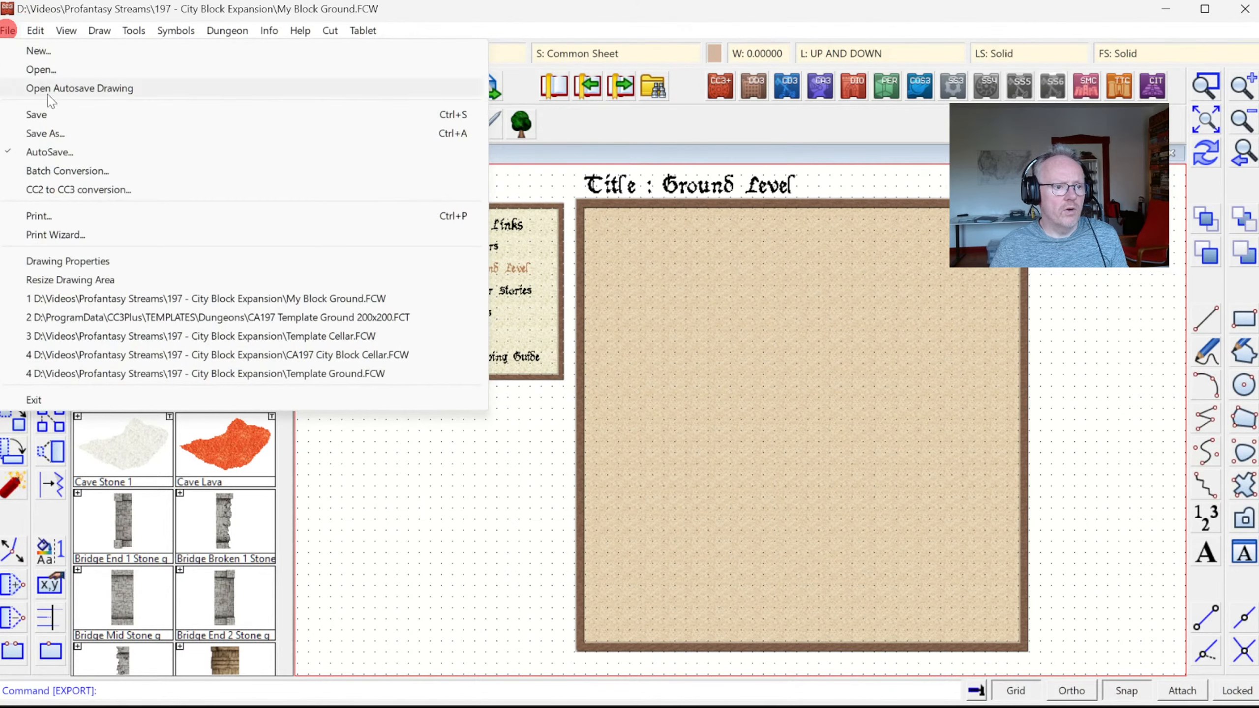
{"action": "left_click", "coordinate": [36, 51]}
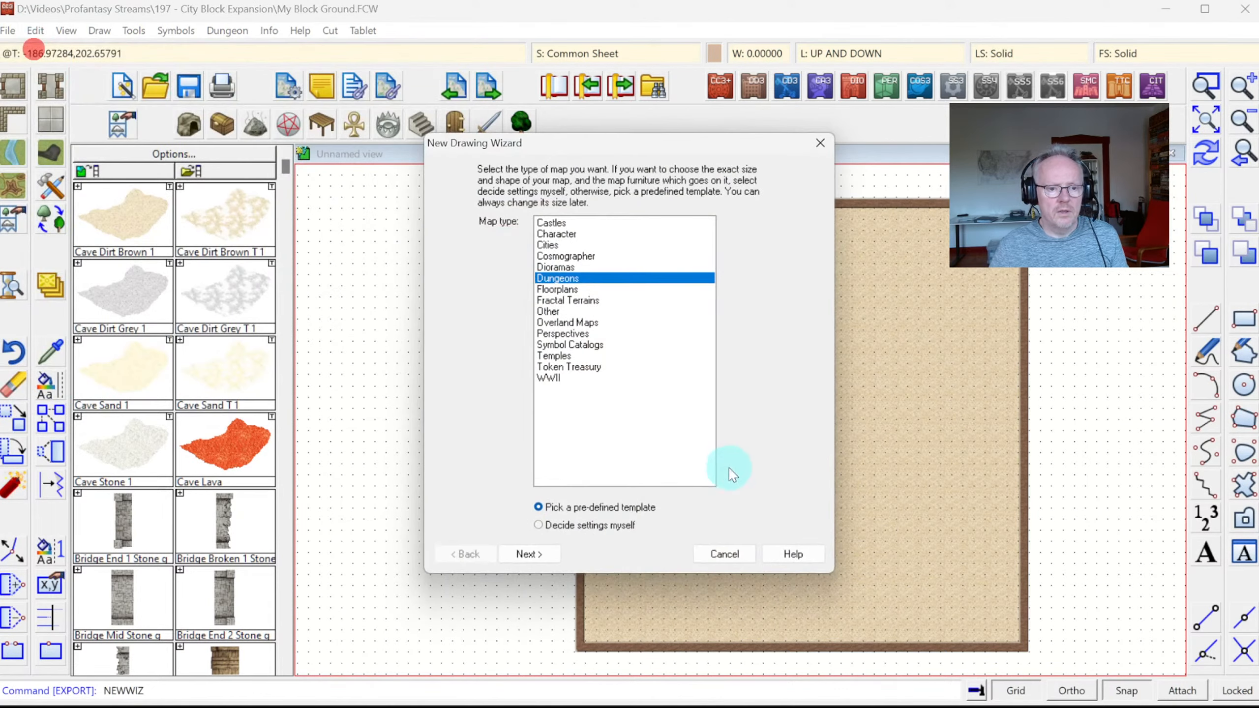
{"action": "left_click", "coordinate": [548, 558]}
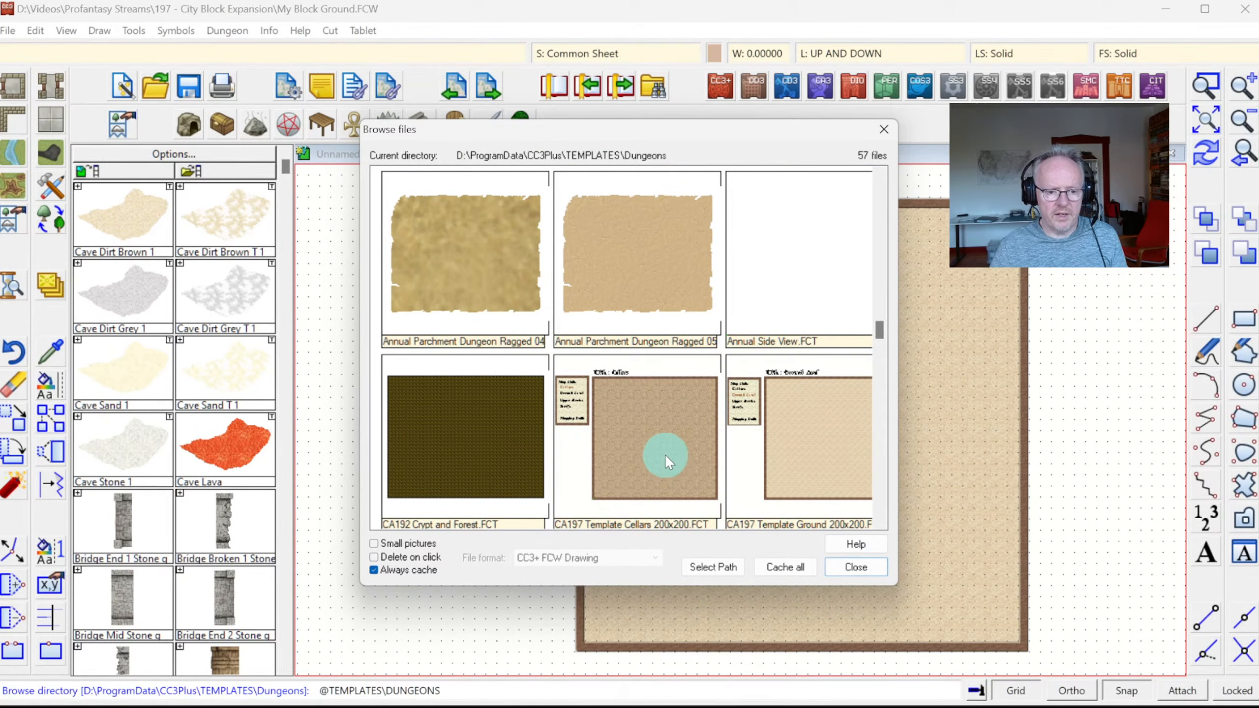
{"action": "left_click", "coordinate": [642, 455]}
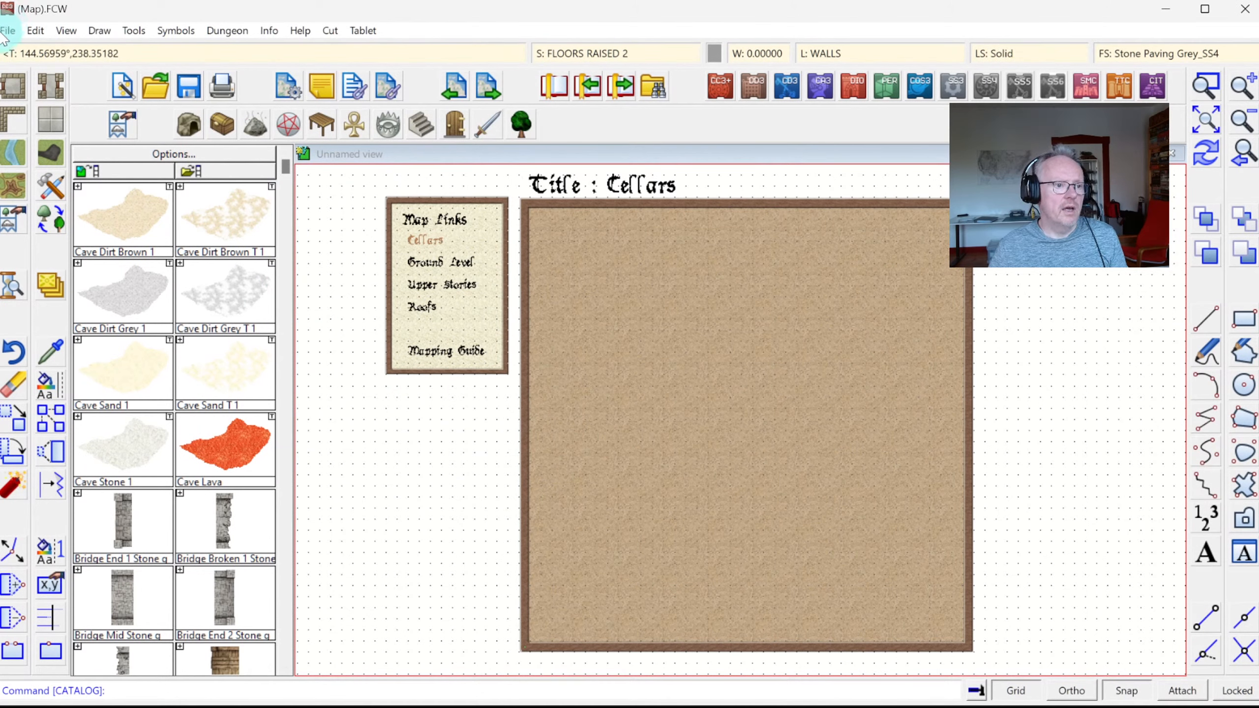
Save the new cellar map as My Block Cellar in the 197 - City Block Expansion folder
{"action": "left_click", "coordinate": [8, 30]}
{"action": "left_click", "coordinate": [59, 134]}
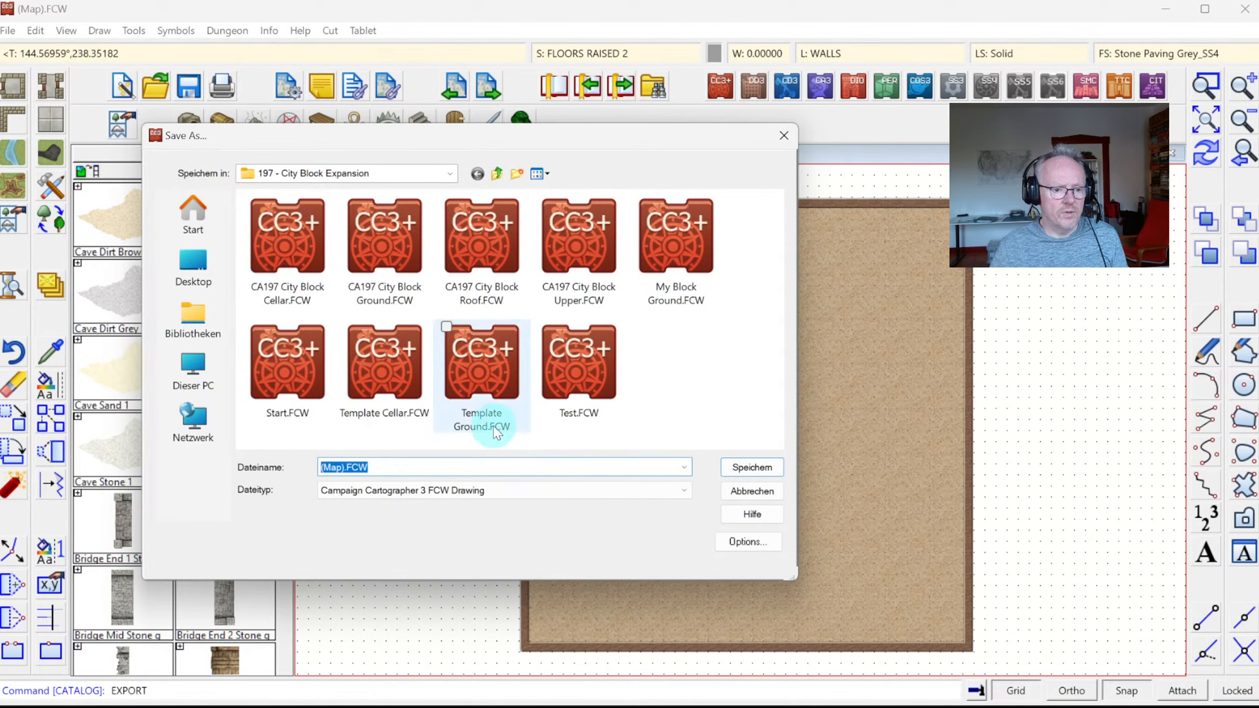
{"action": "left_click", "coordinate": [698, 263]}
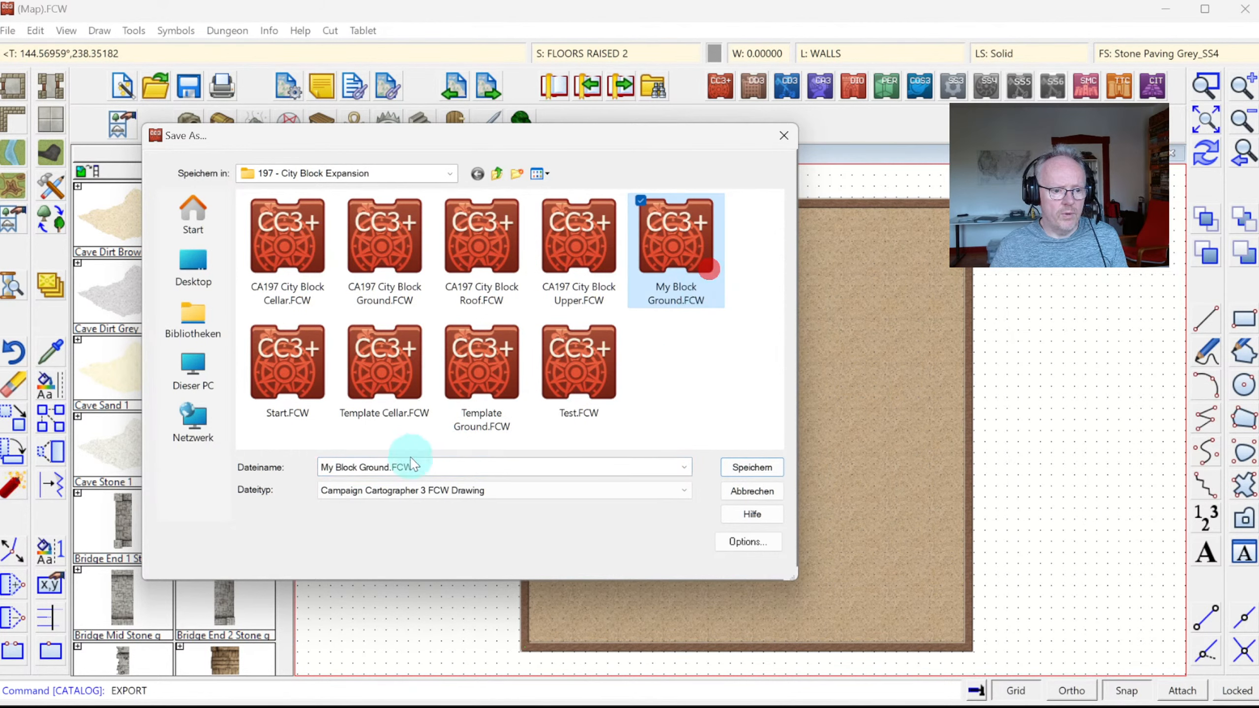
{"action": "left_click", "coordinate": [388, 464]}
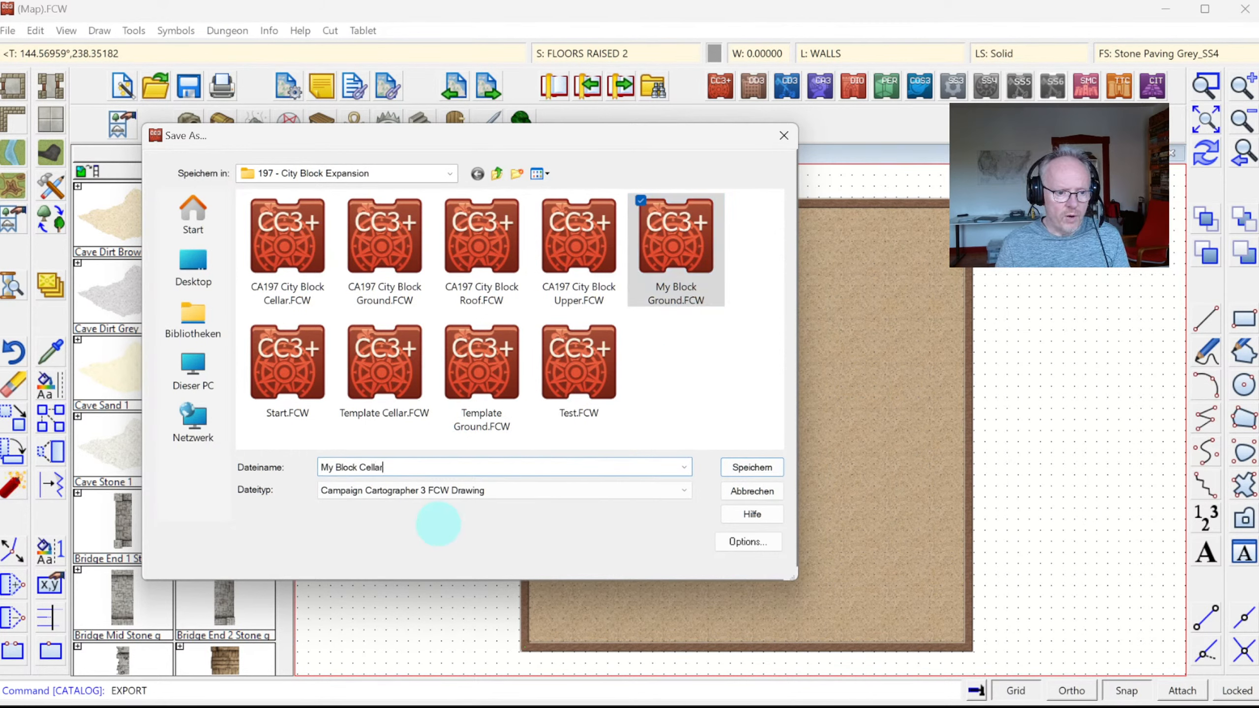
{"action": "key", "text": "Return"}
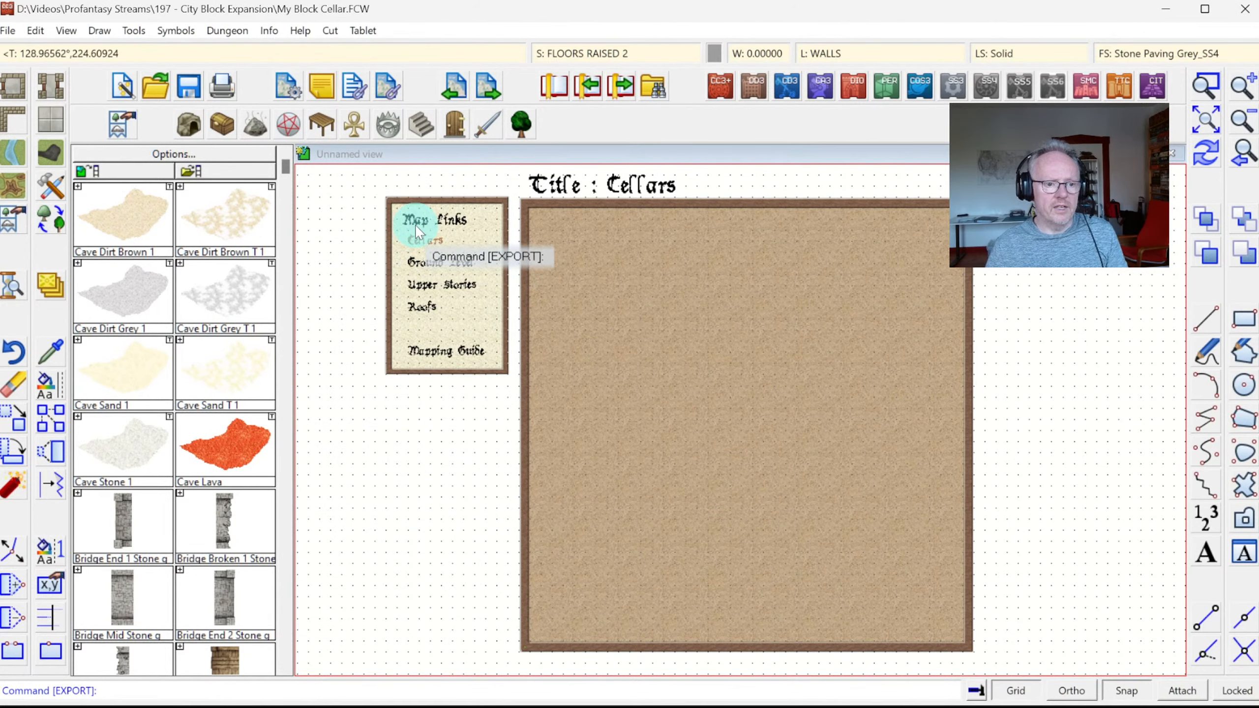
Test the Ground Level entry under Map Links, and open the recent drawing My Block Ground.FCW
{"action": "left_click", "coordinate": [429, 263]}
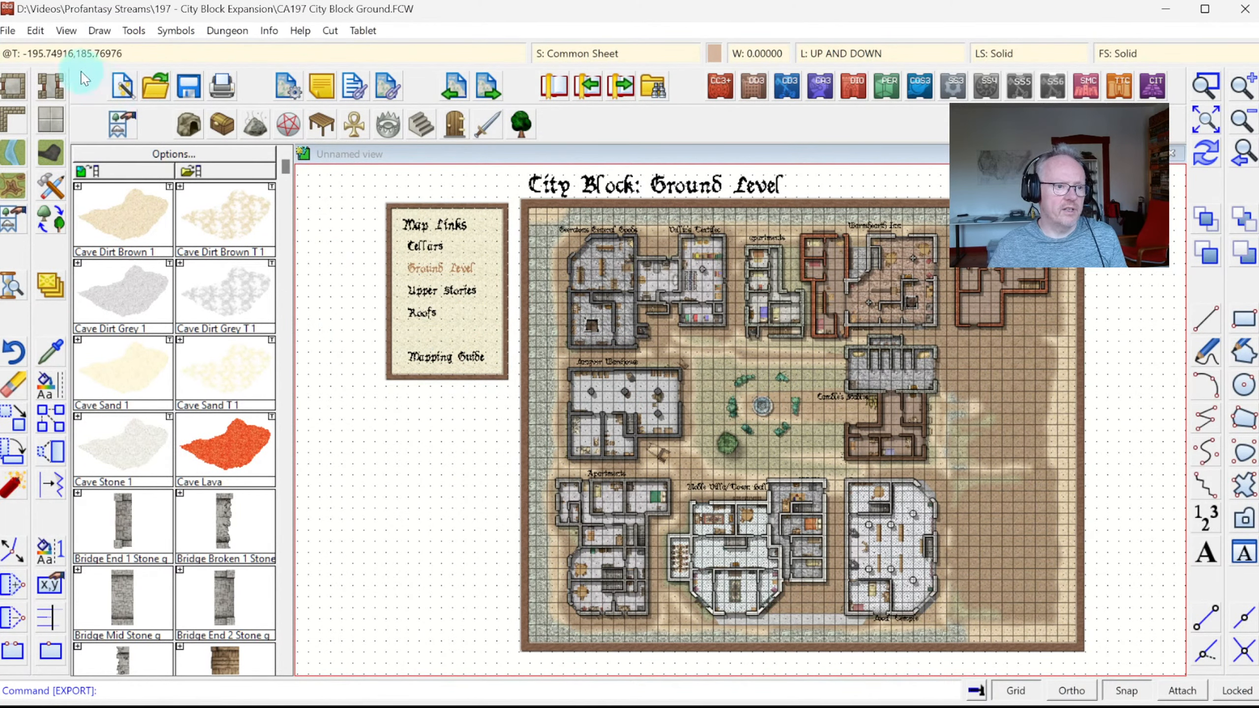
{"action": "left_click", "coordinate": [8, 30]}
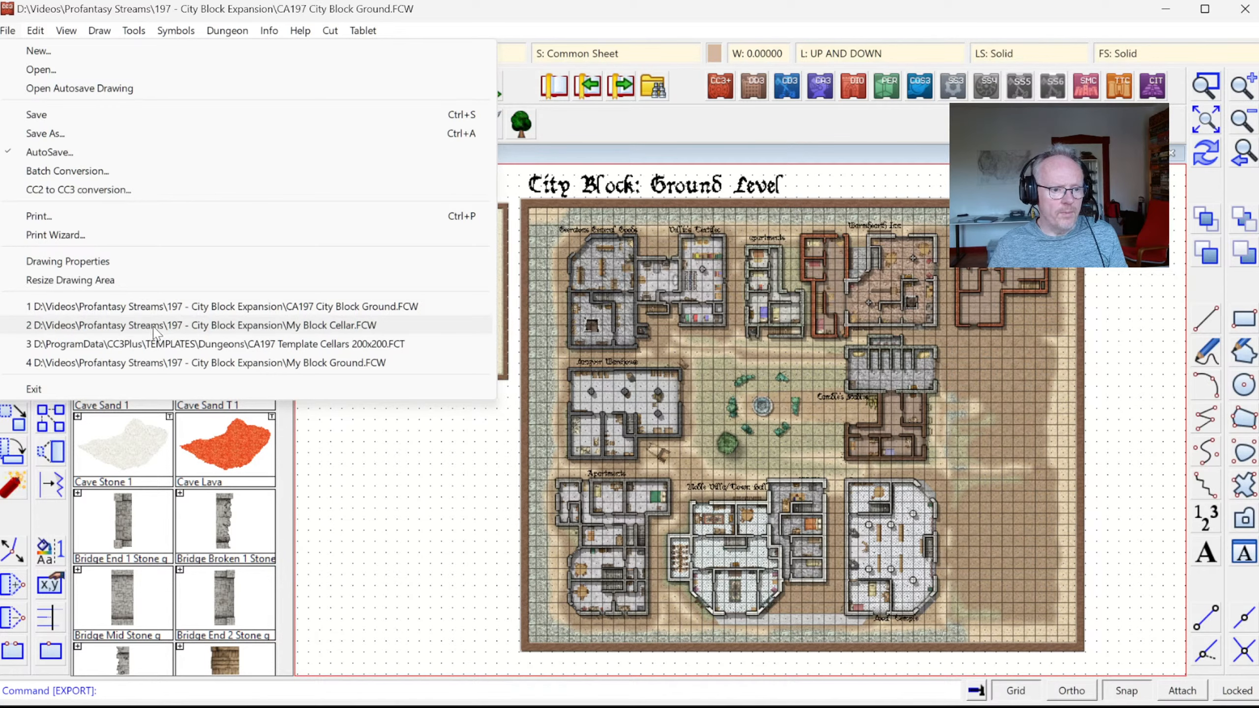
{"action": "left_click", "coordinate": [168, 362]}
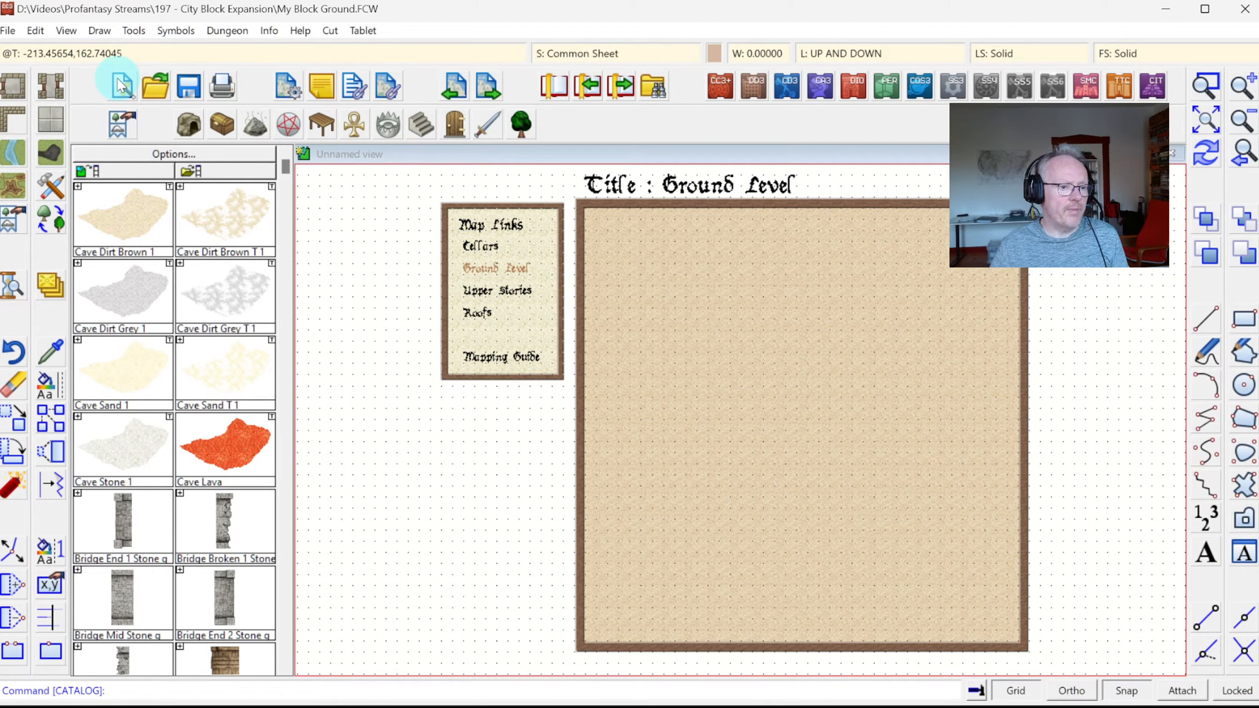
Display the hidden hyperlink areas and their macro commands in the Map Links box of My Block Ground
{"action": "left_click", "coordinate": [69, 35]}
{"action": "left_click", "coordinate": [124, 131]}
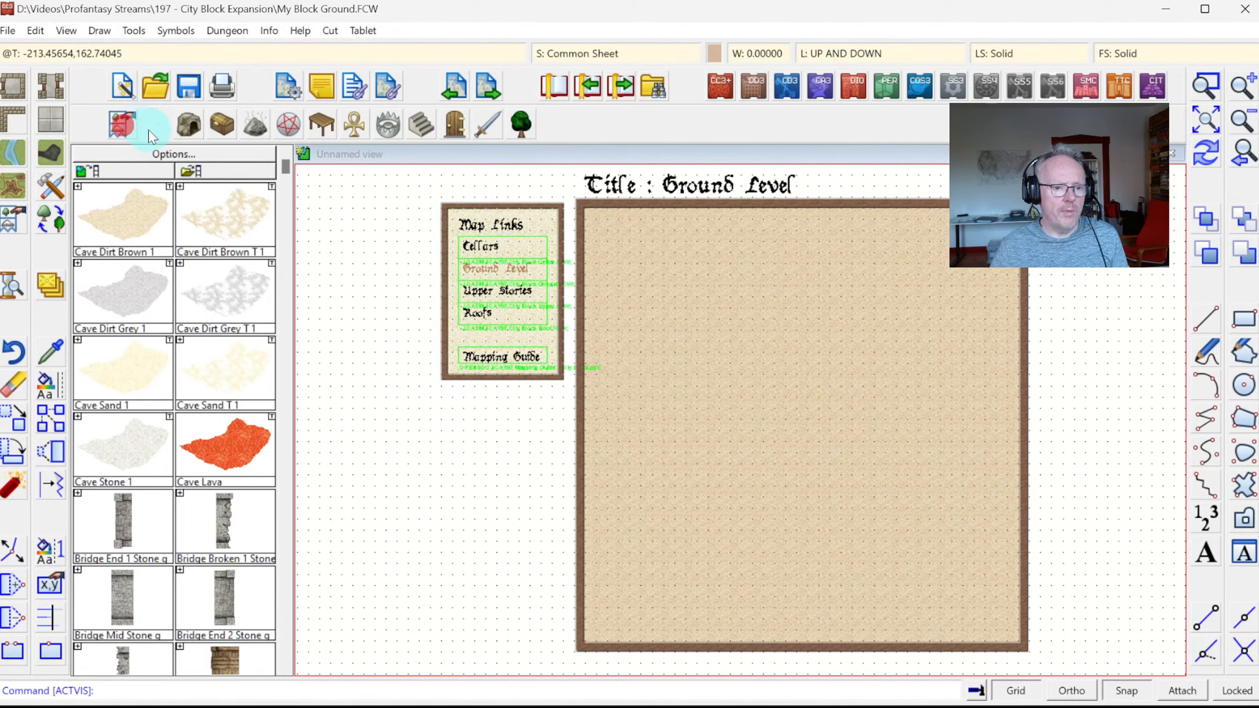
{"action": "left_click", "coordinate": [1212, 90]}
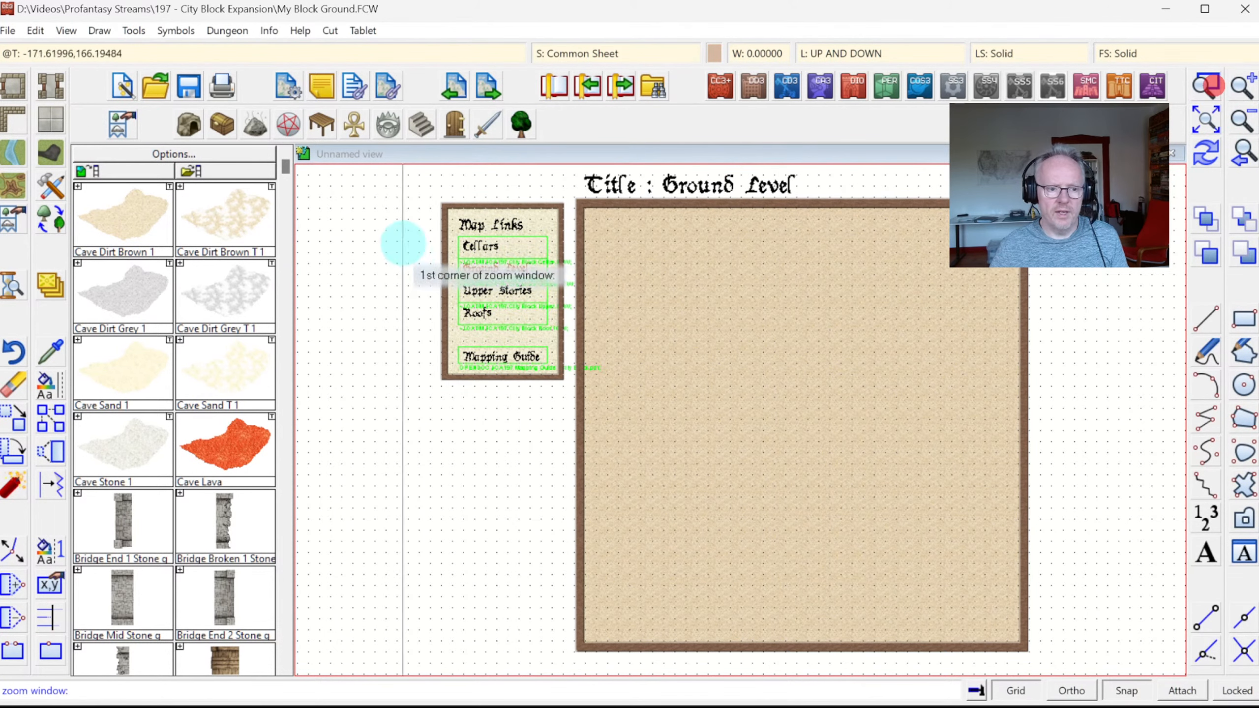
{"action": "left_click", "coordinate": [421, 225]}
{"action": "left_click", "coordinate": [593, 380]}
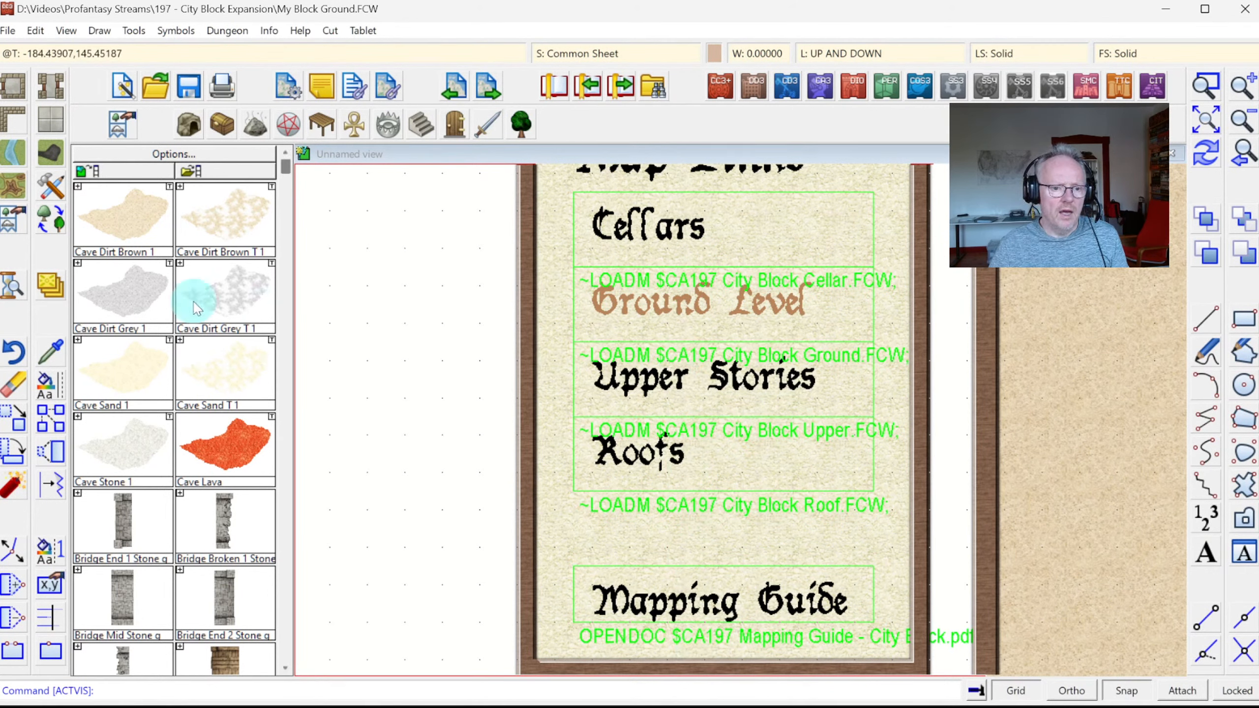
Change the Cellars link command to "~LOADM $My Block Cellar.FCW;" and follow the link to the cellar map
{"action": "left_click", "coordinate": [48, 586]}
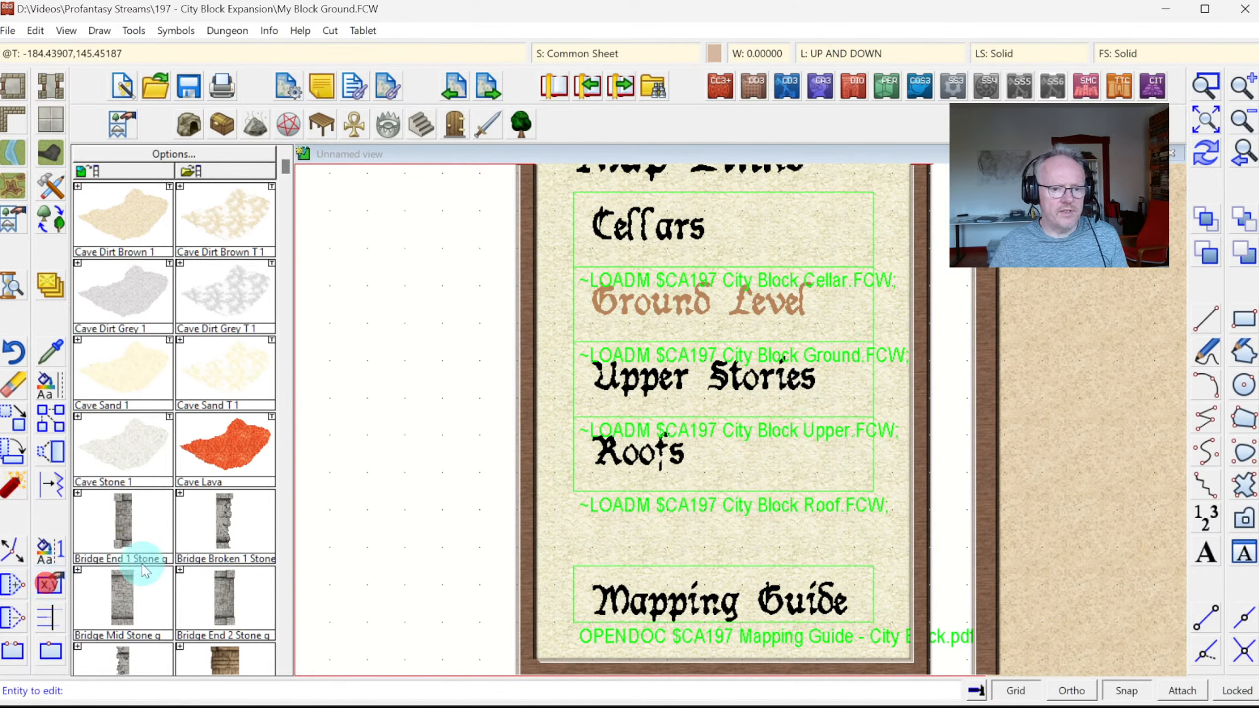
{"action": "left_click", "coordinate": [876, 219]}
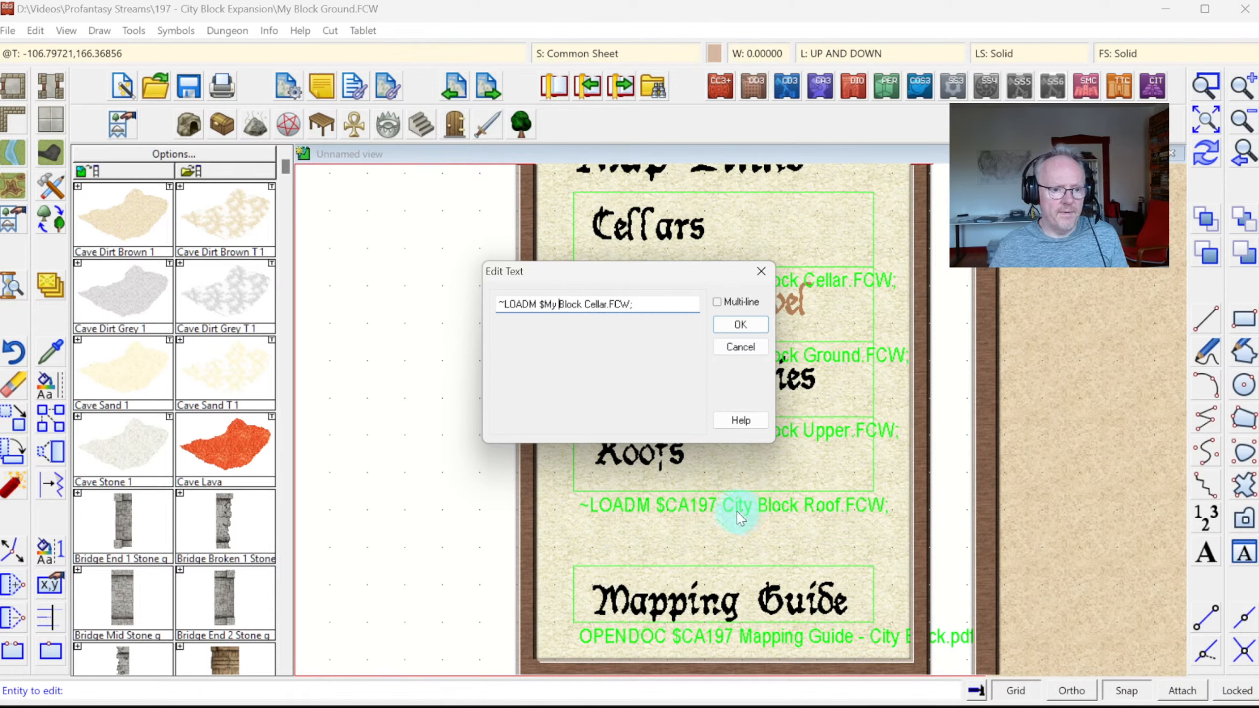
{"action": "left_click", "coordinate": [755, 339]}
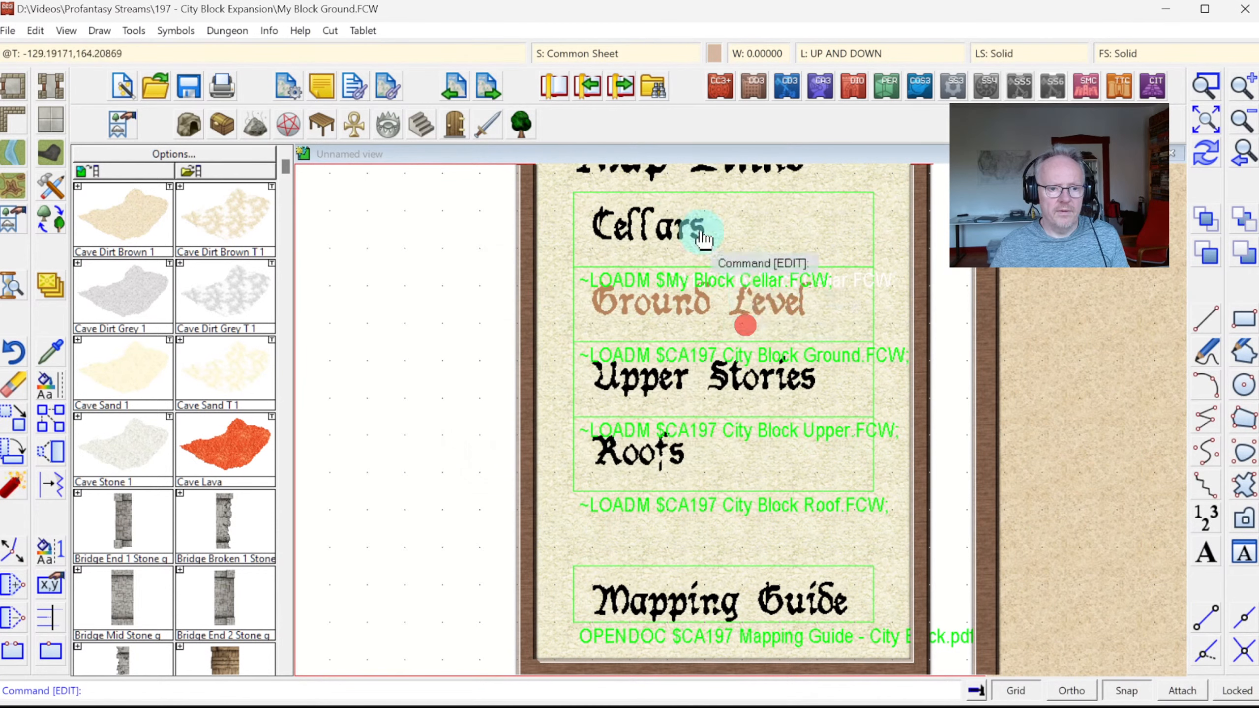
{"action": "left_click", "coordinate": [1212, 128]}
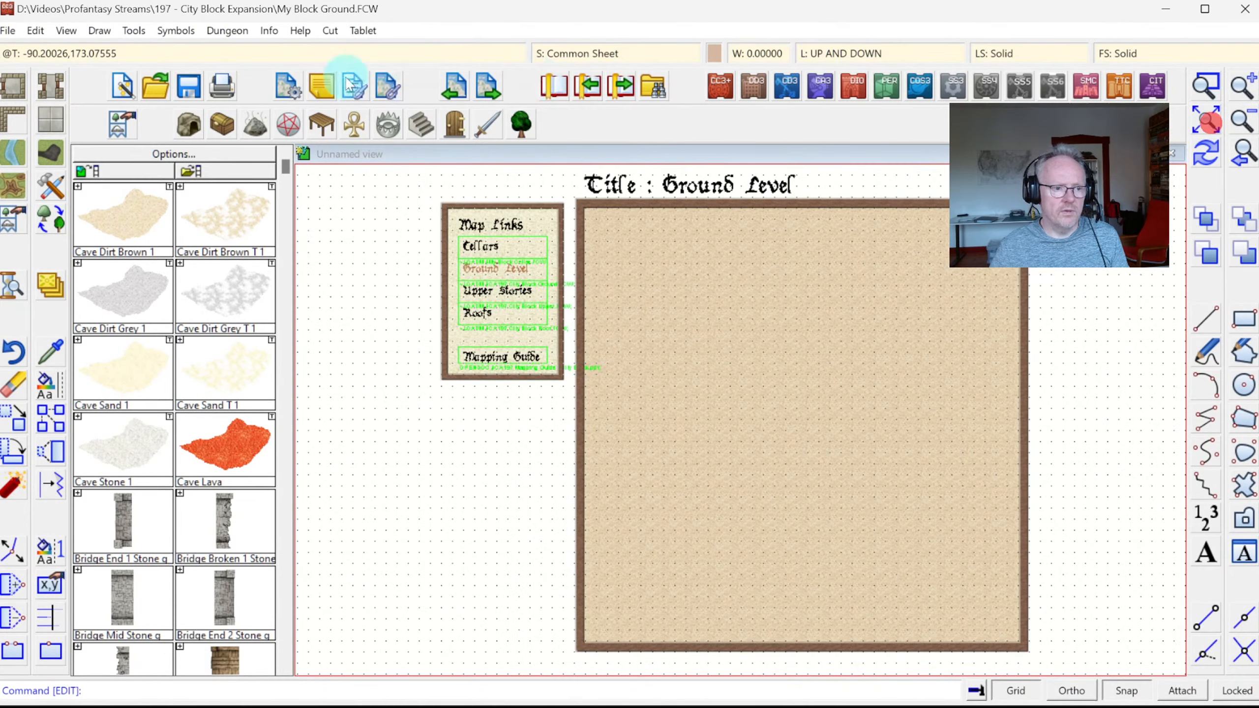
{"action": "left_click", "coordinate": [470, 258]}
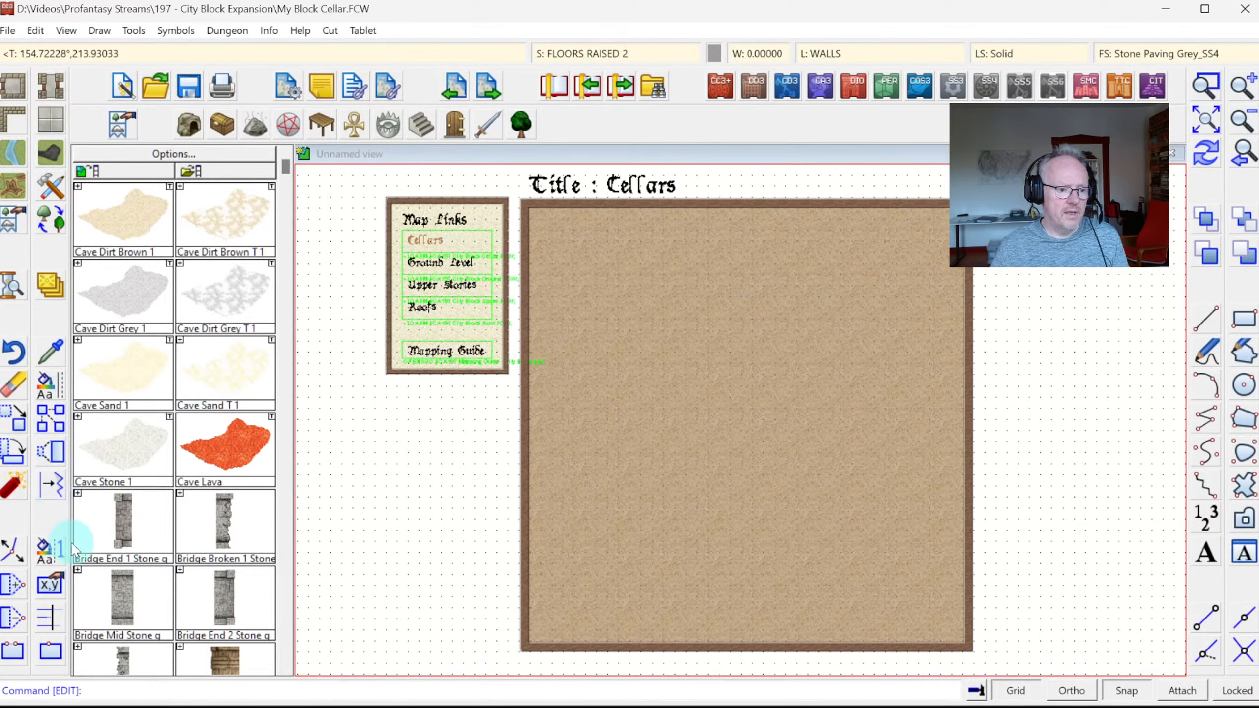
In the cellar map, change the Ground Level link command to "~LOADM $My Block Ground.FCW;" and follow the link
{"action": "left_click", "coordinate": [493, 268]}
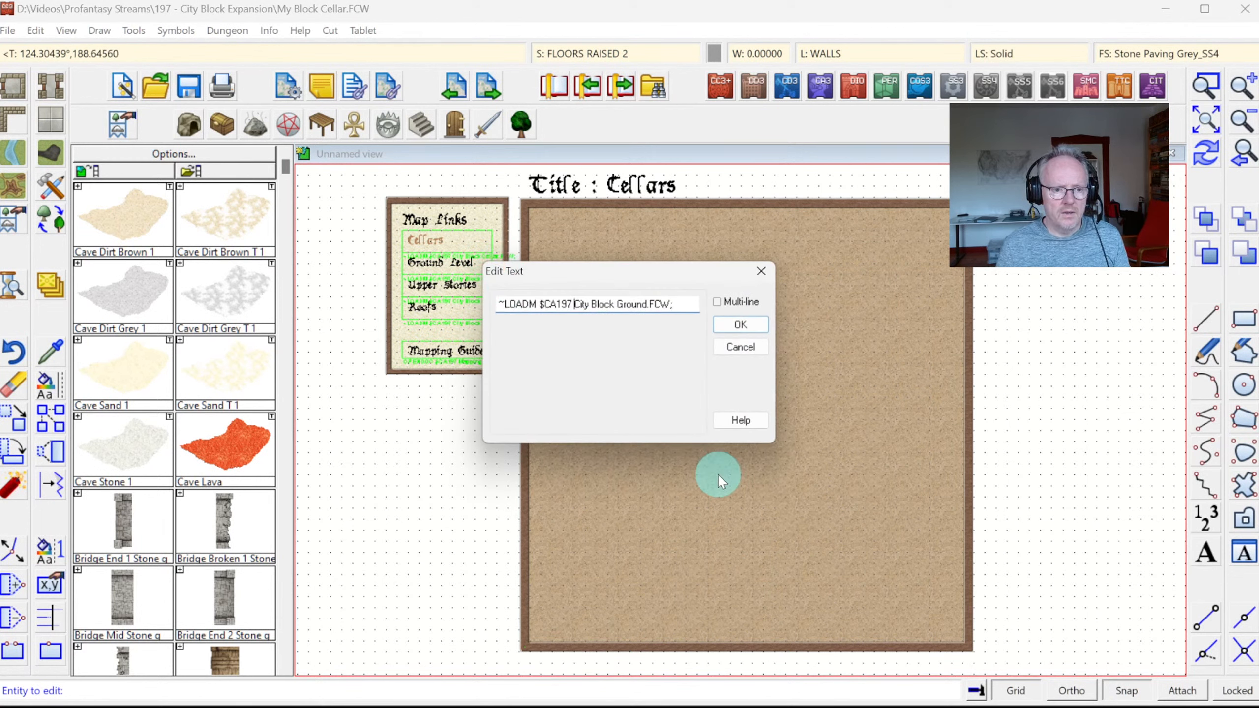
{"action": "key", "text": "BackSpace"}
{"action": "key", "text": "BackSpace"}
{"action": "key", "text": "BackSpace"}
{"action": "key", "text": "BackSpace"}
{"action": "key", "text": "BackSpace"}
{"action": "key", "text": "BackSpace"}
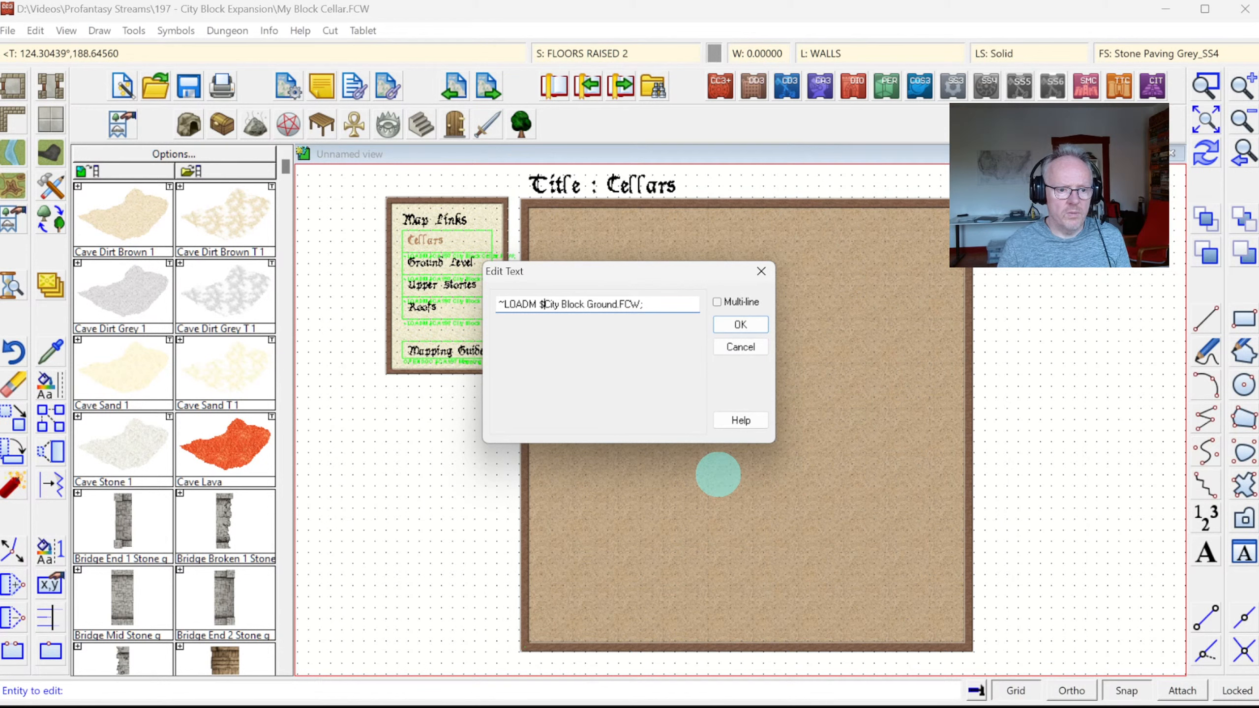
{"action": "type", "text": "My"}
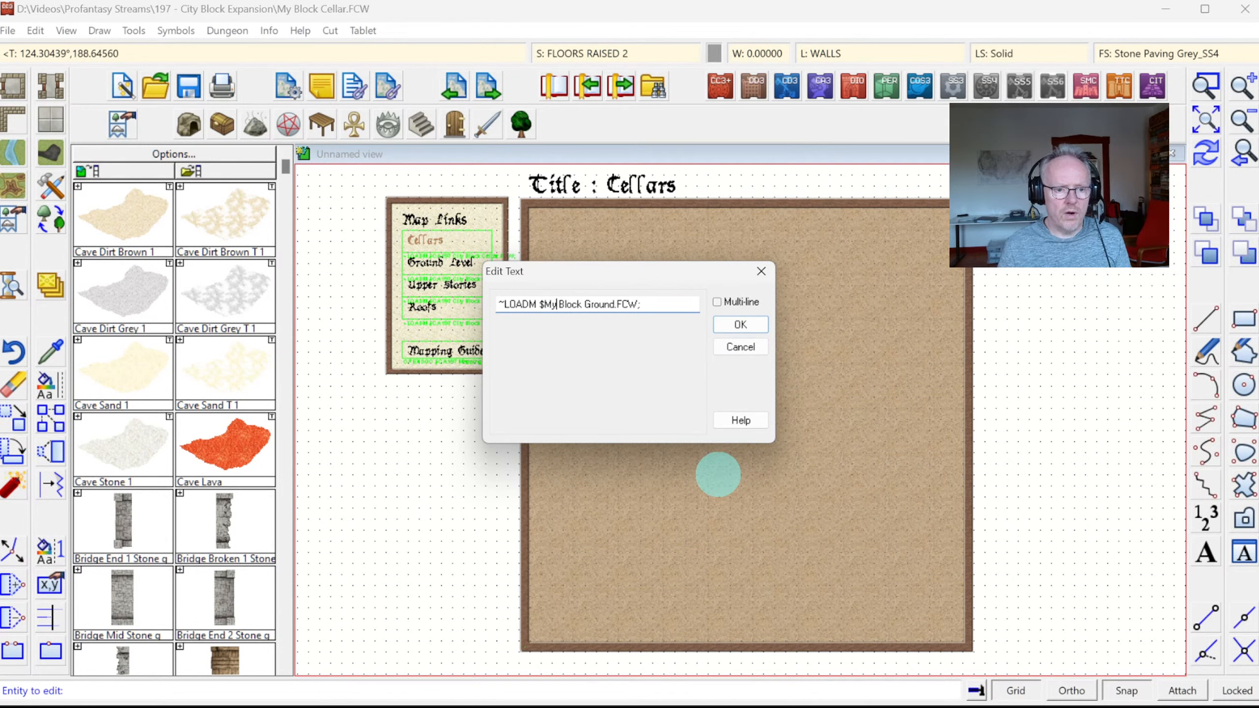
{"action": "left_click", "coordinate": [727, 323]}
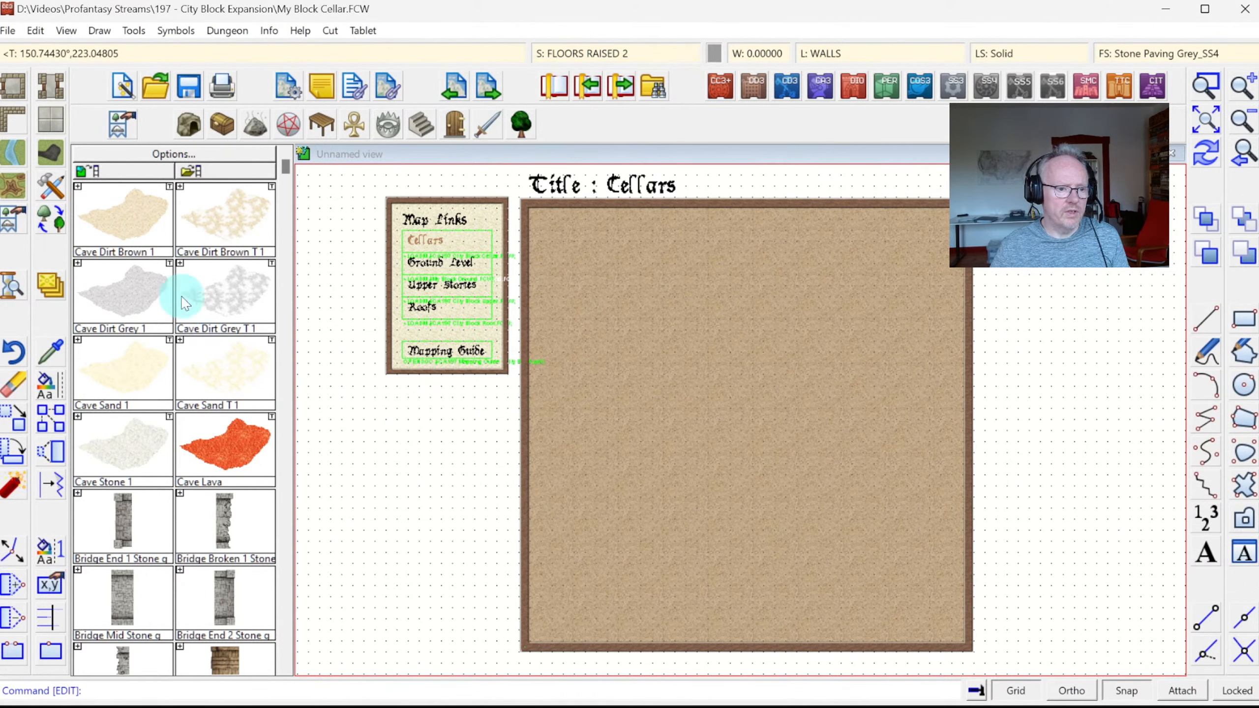
{"action": "left_click", "coordinate": [423, 264]}
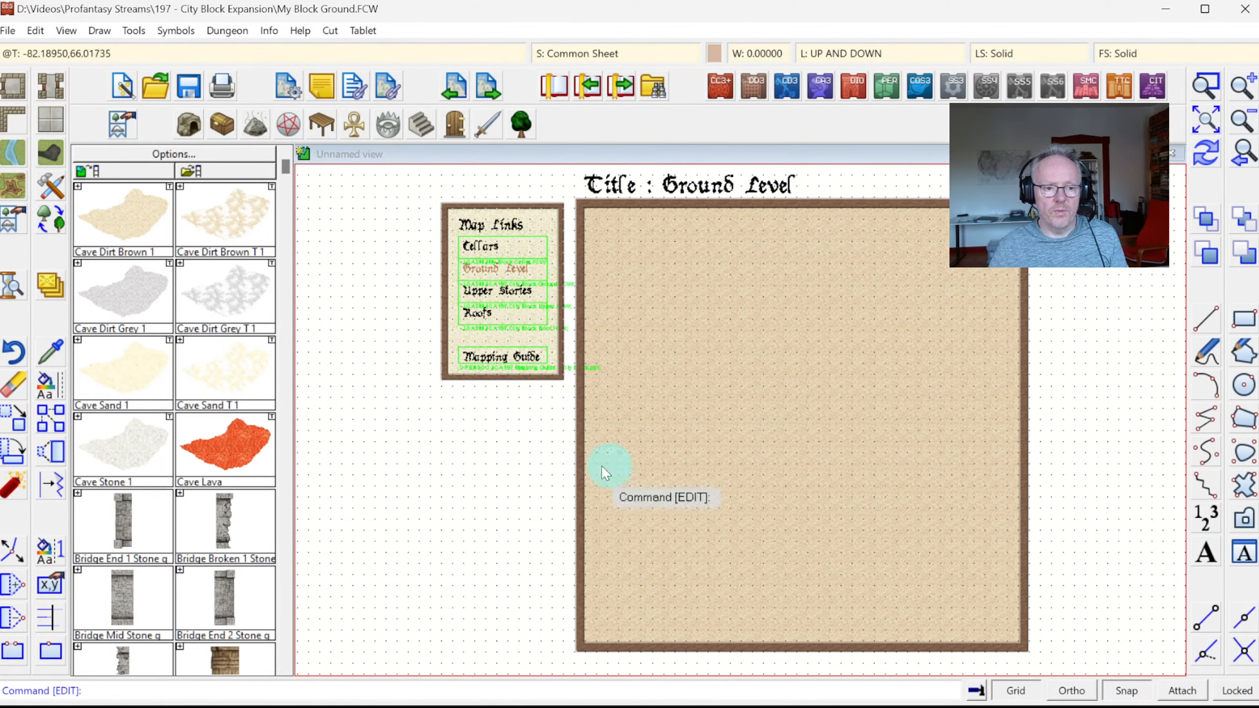
Open CA197 City Block Ground.FCW from the 197 - City Block Expansion folder and follow its Upper Stories link
{"action": "left_click", "coordinate": [154, 89]}
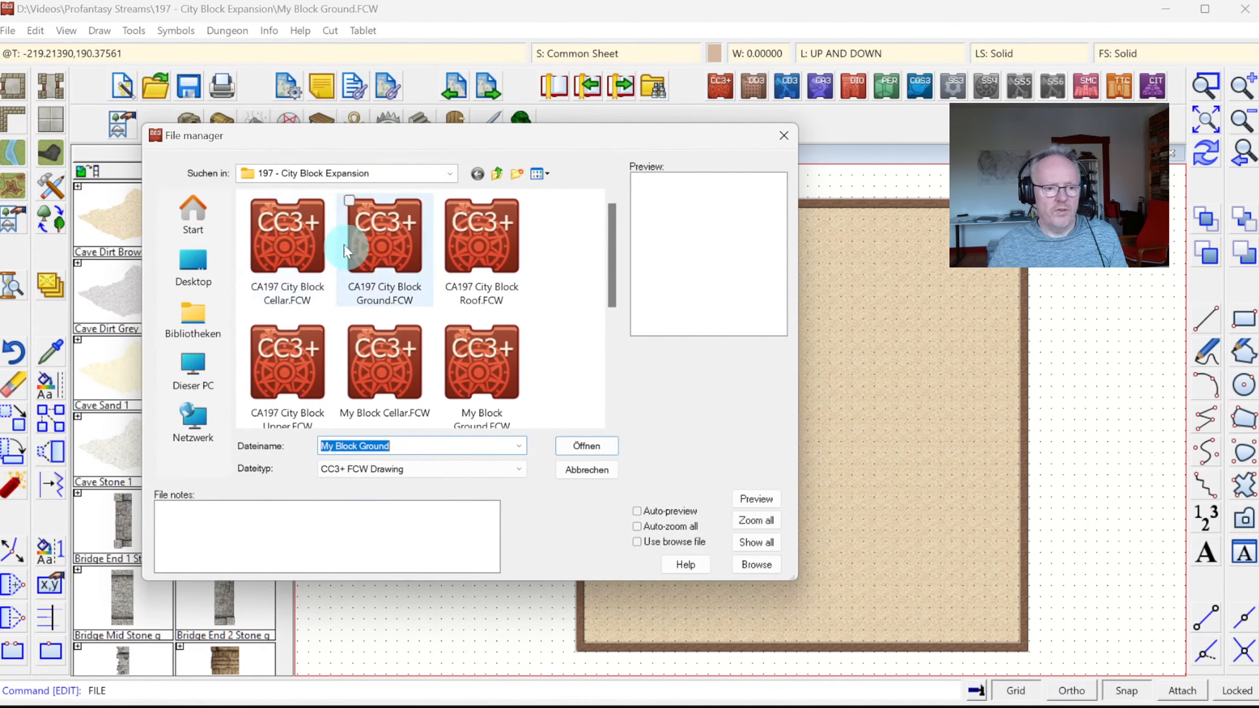
{"action": "left_click_drag", "start_coordinate": [613, 232], "coordinate": [593, 252]}
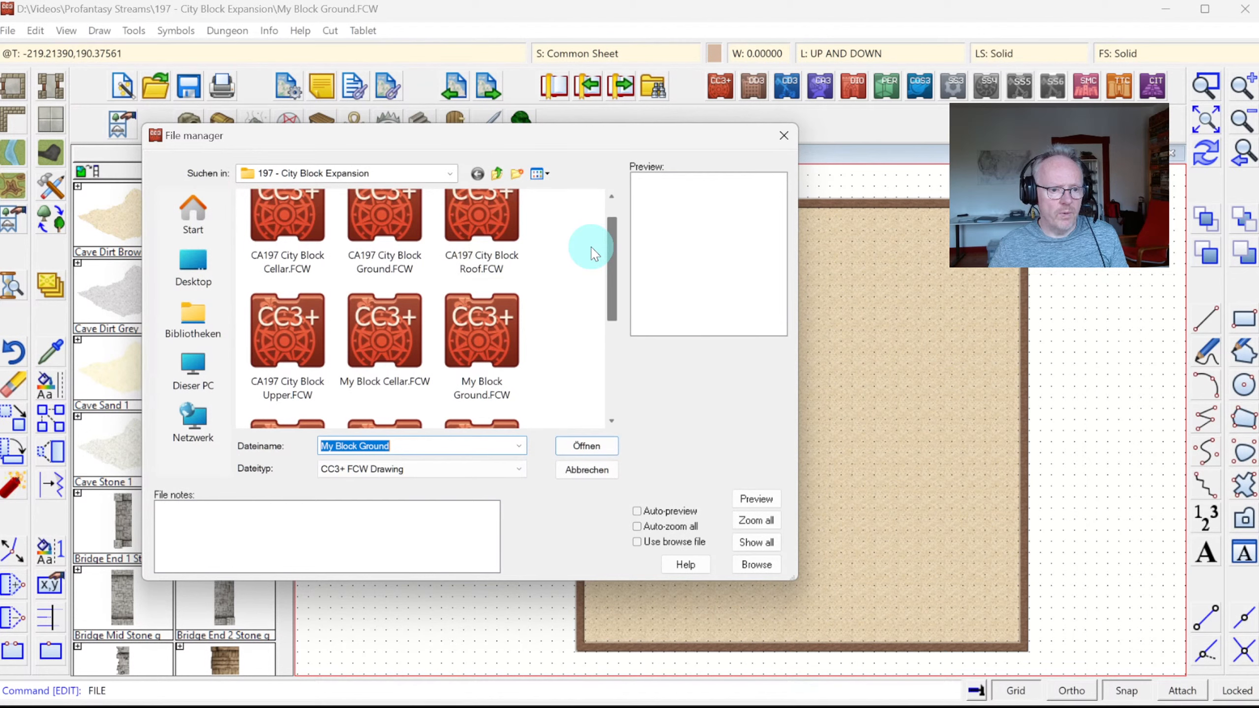
{"action": "left_click", "coordinate": [382, 223]}
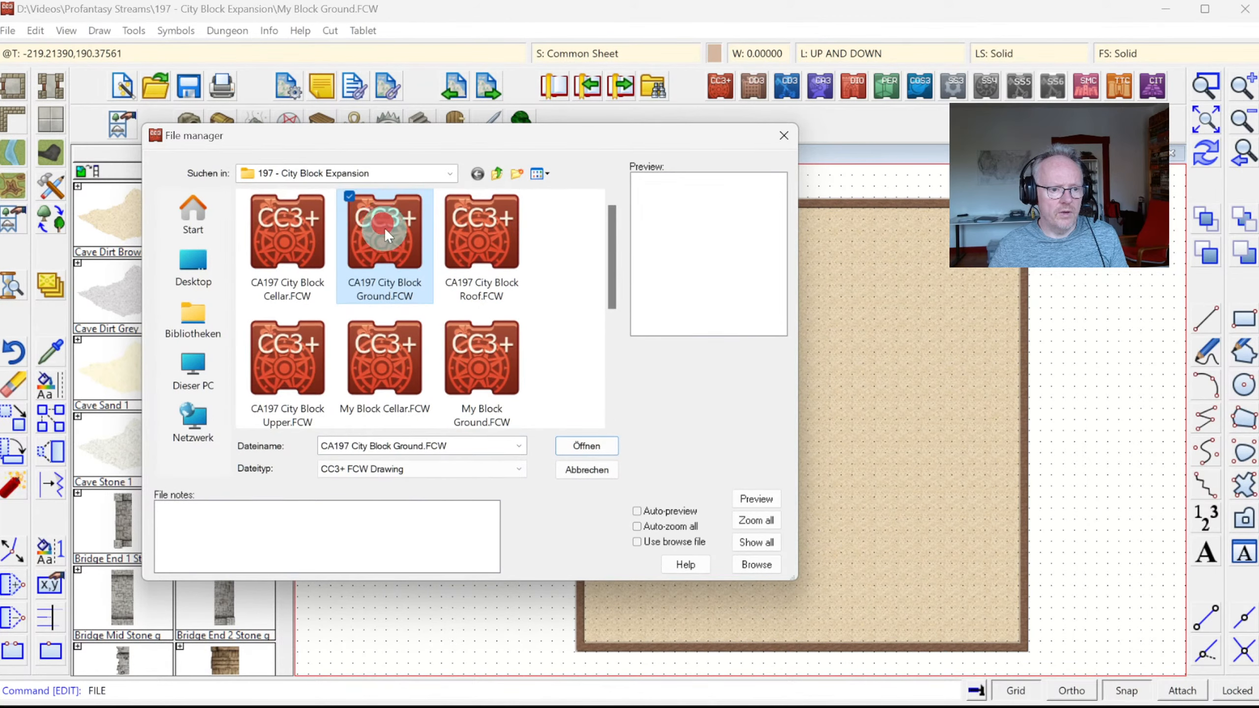
{"action": "double_click", "coordinate": [386, 252]}
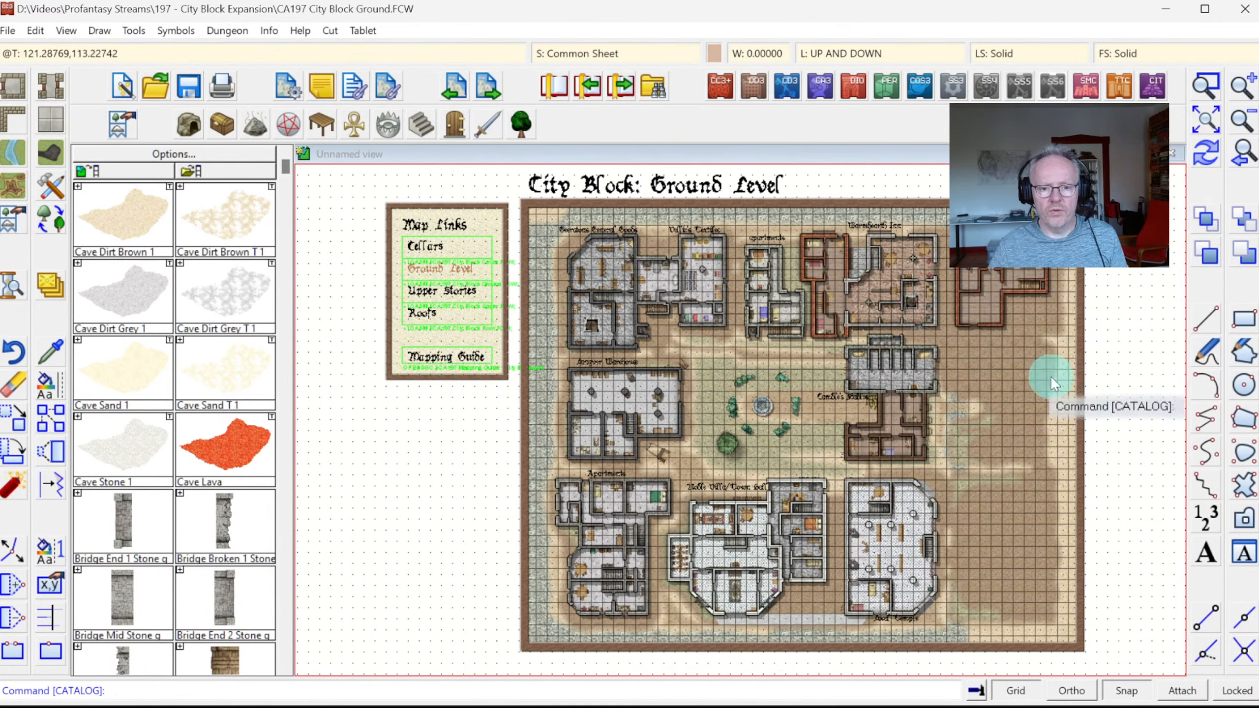
{"action": "left_click", "coordinate": [451, 297]}
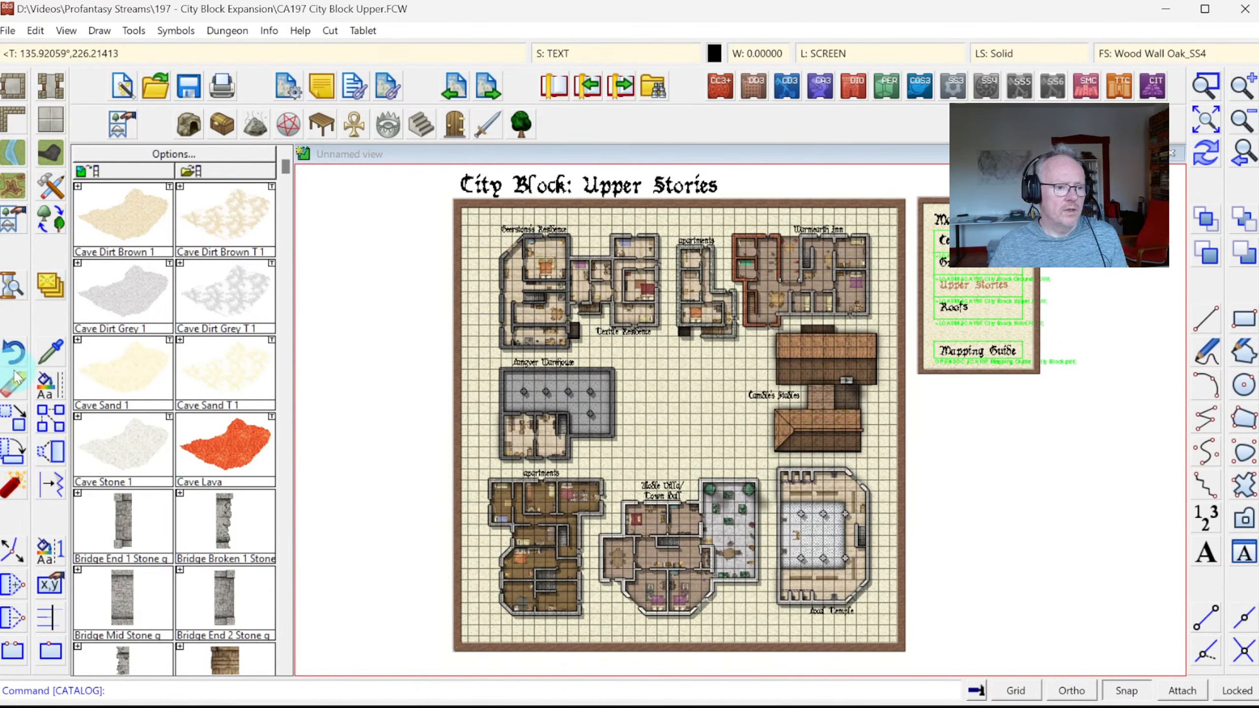
Try to move the Map Links box to the left side of the Upper Stories map, and undo the move
{"action": "left_click", "coordinate": [18, 424]}
{"action": "left_click", "coordinate": [984, 254]}
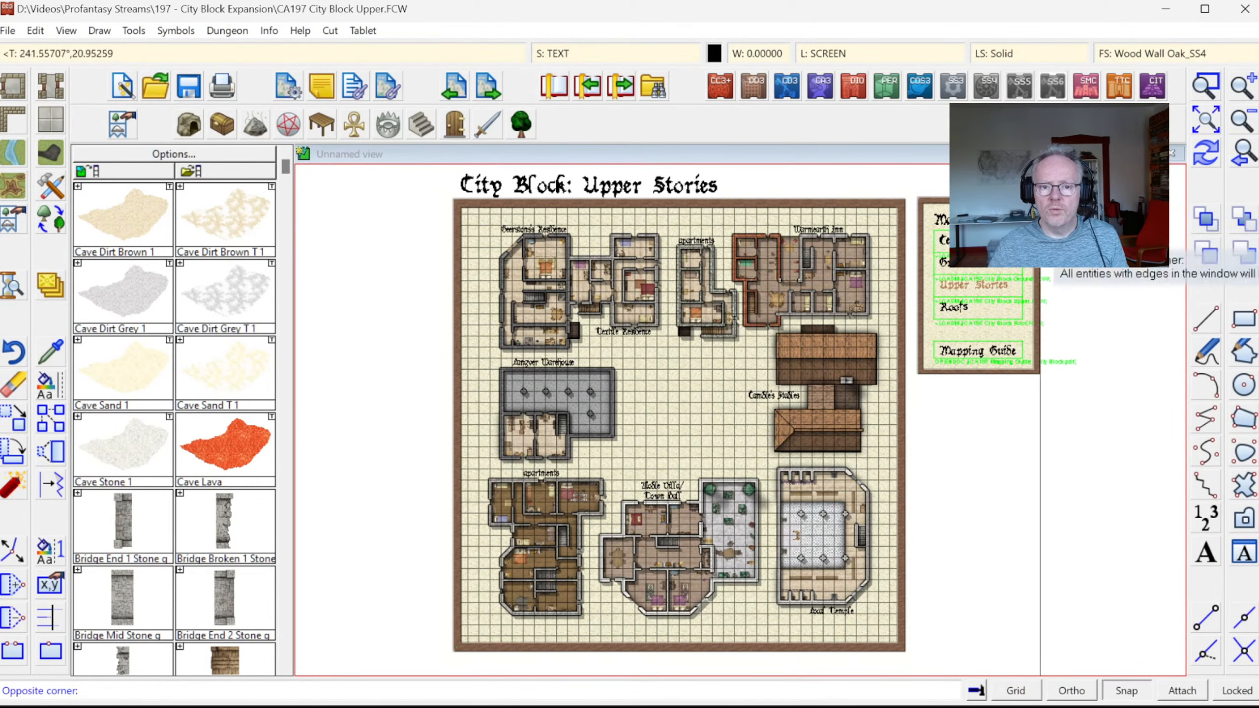
{"action": "left_click", "coordinate": [968, 393]}
{"action": "right_click", "coordinate": [1066, 247]}
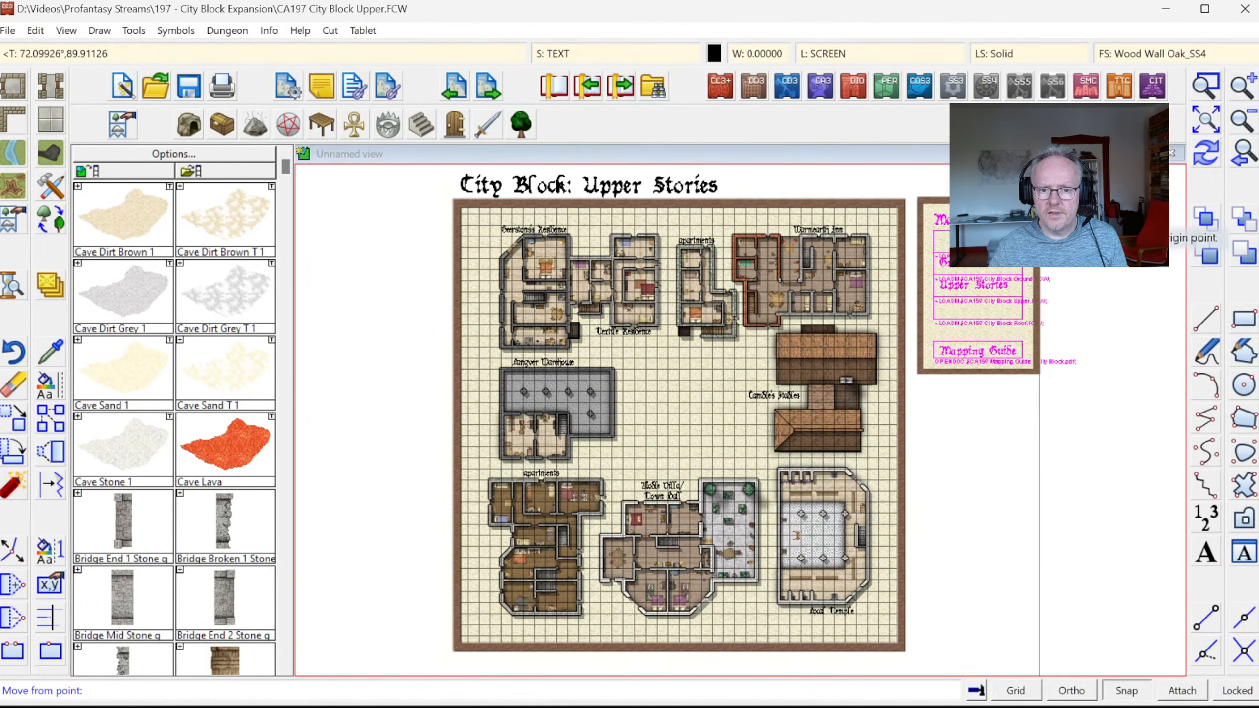
{"action": "left_click", "coordinate": [1039, 198]}
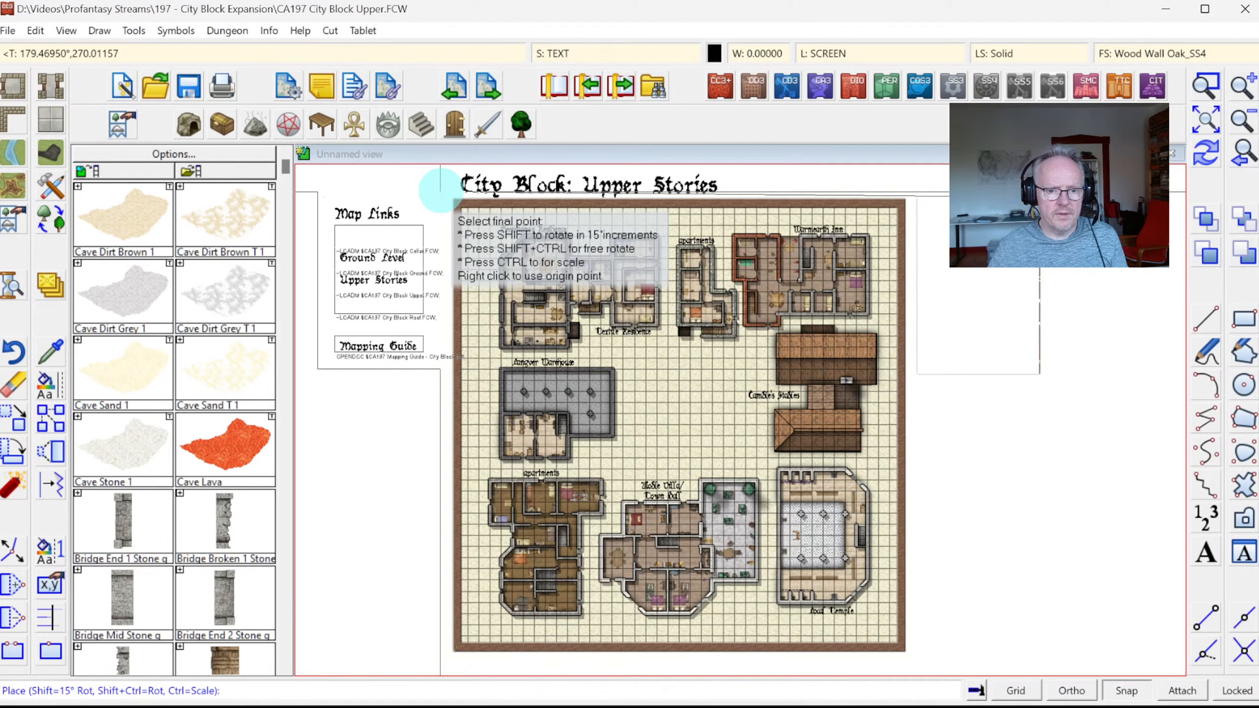
{"action": "left_click", "coordinate": [440, 196]}
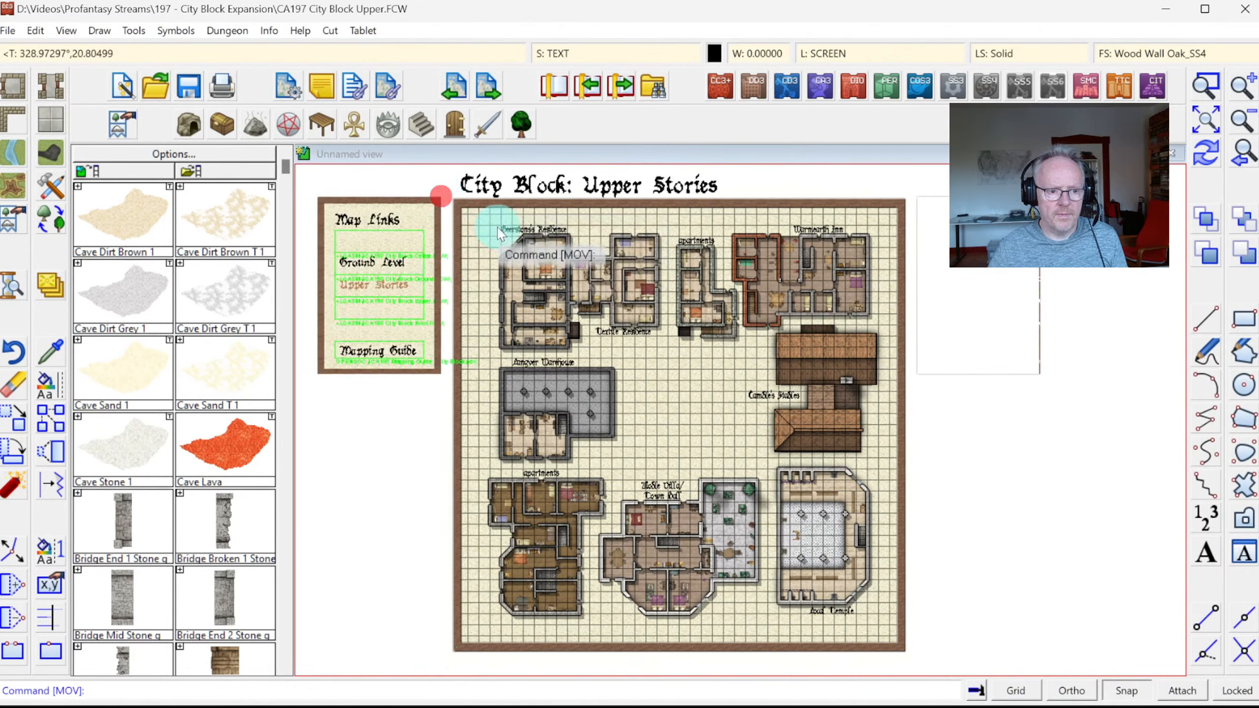
{"action": "left_click", "coordinate": [1206, 153]}
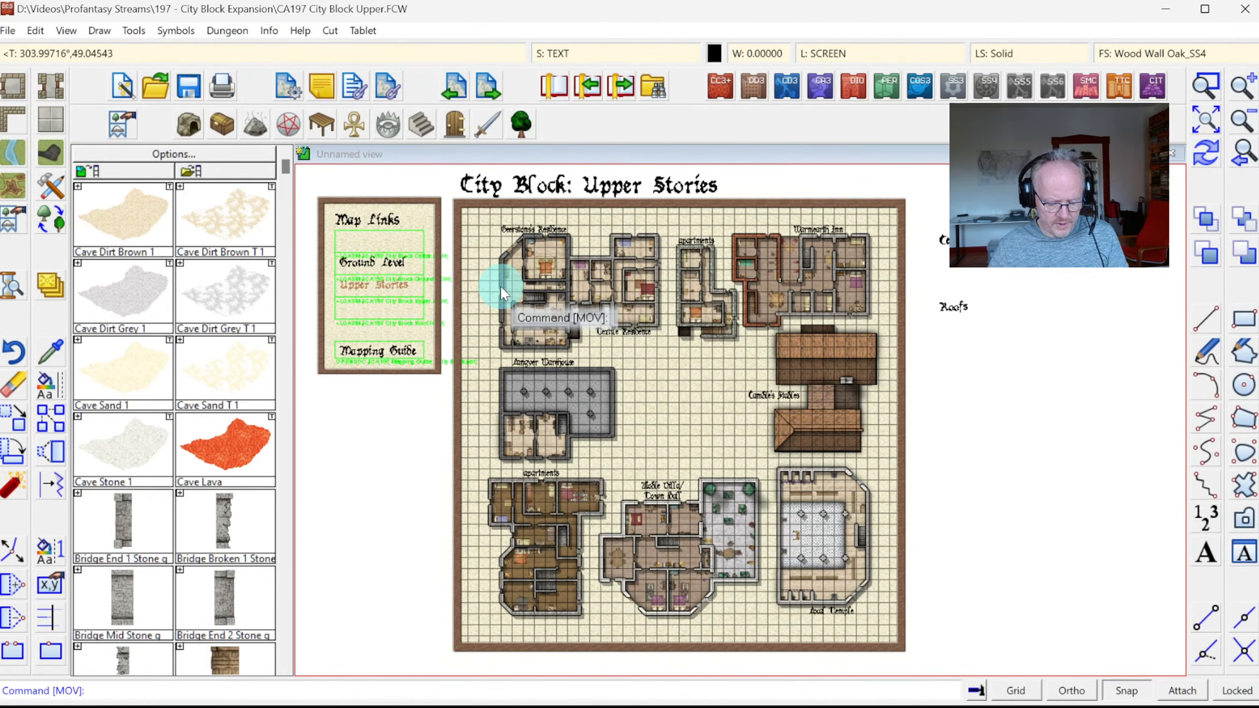
{"action": "key", "text": "ctrl+z"}
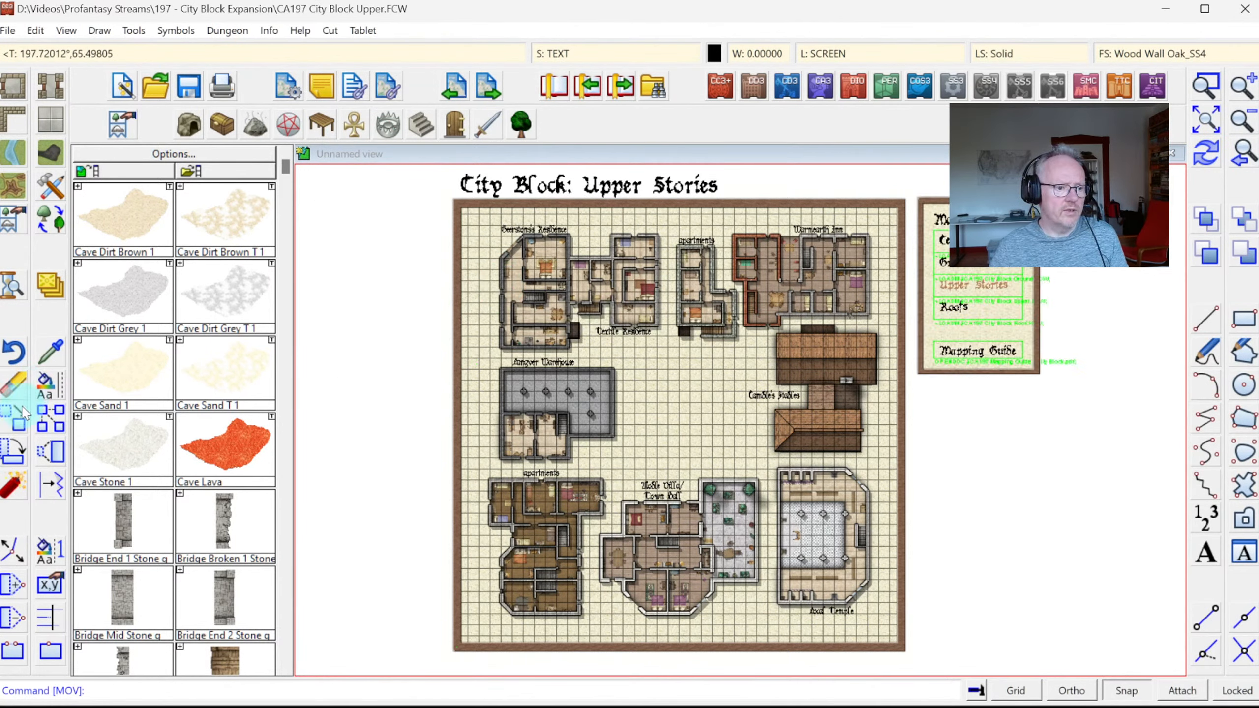
Move the complete Map Links box, including the Cellars and Roofs entries, to just left of the Upper Stories map border
{"action": "left_click", "coordinate": [14, 418]}
{"action": "left_click", "coordinate": [1073, 191]}
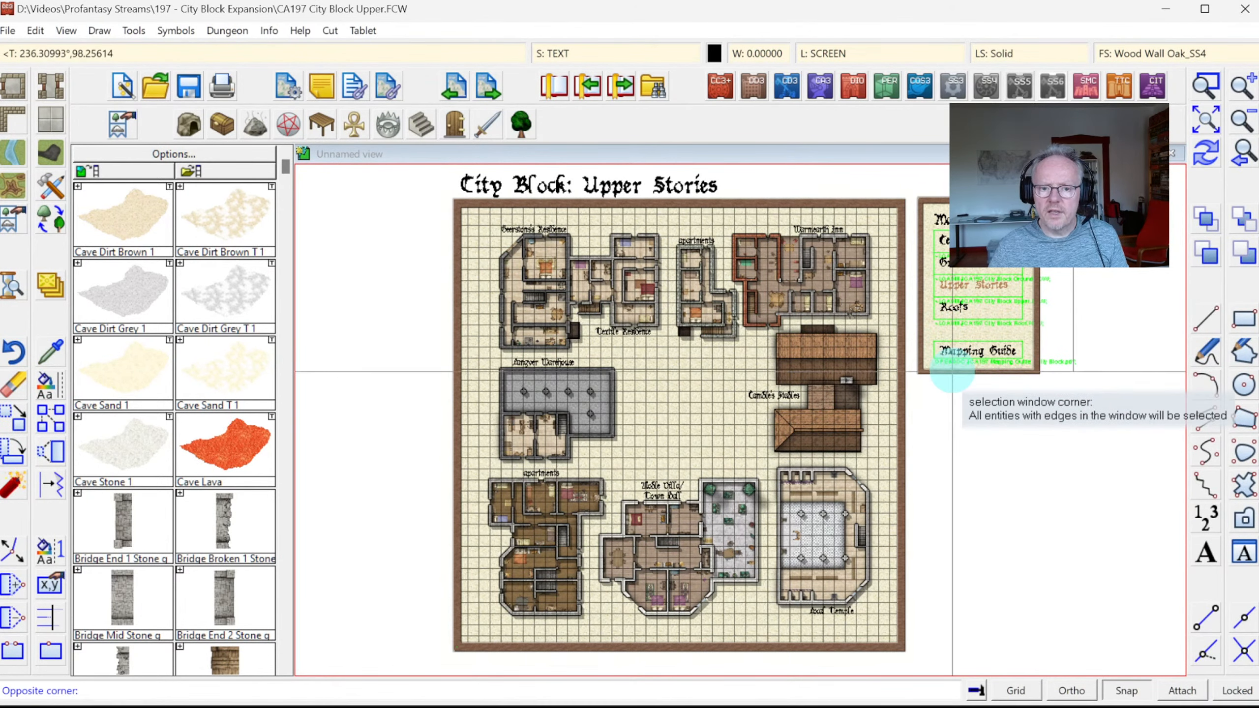
{"action": "left_click", "coordinate": [952, 376]}
{"action": "right_click", "coordinate": [1037, 273]}
{"action": "left_click", "coordinate": [1046, 278]}
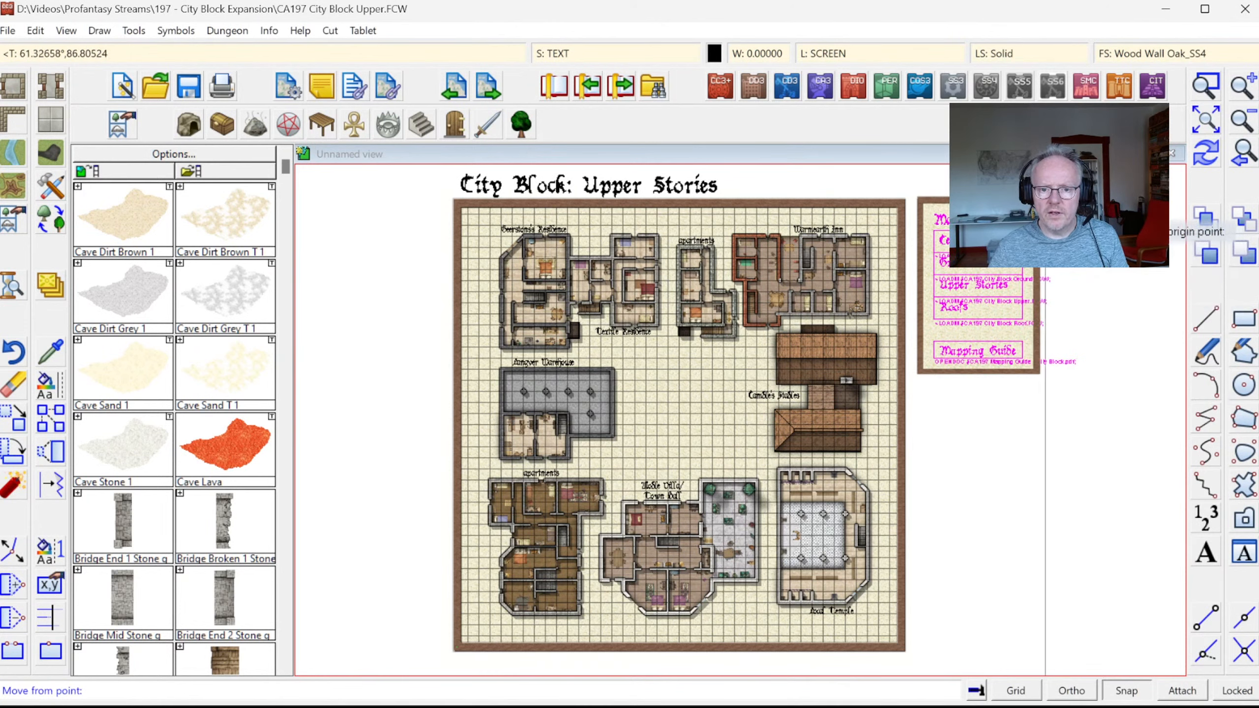
{"action": "left_click", "coordinate": [1039, 197]}
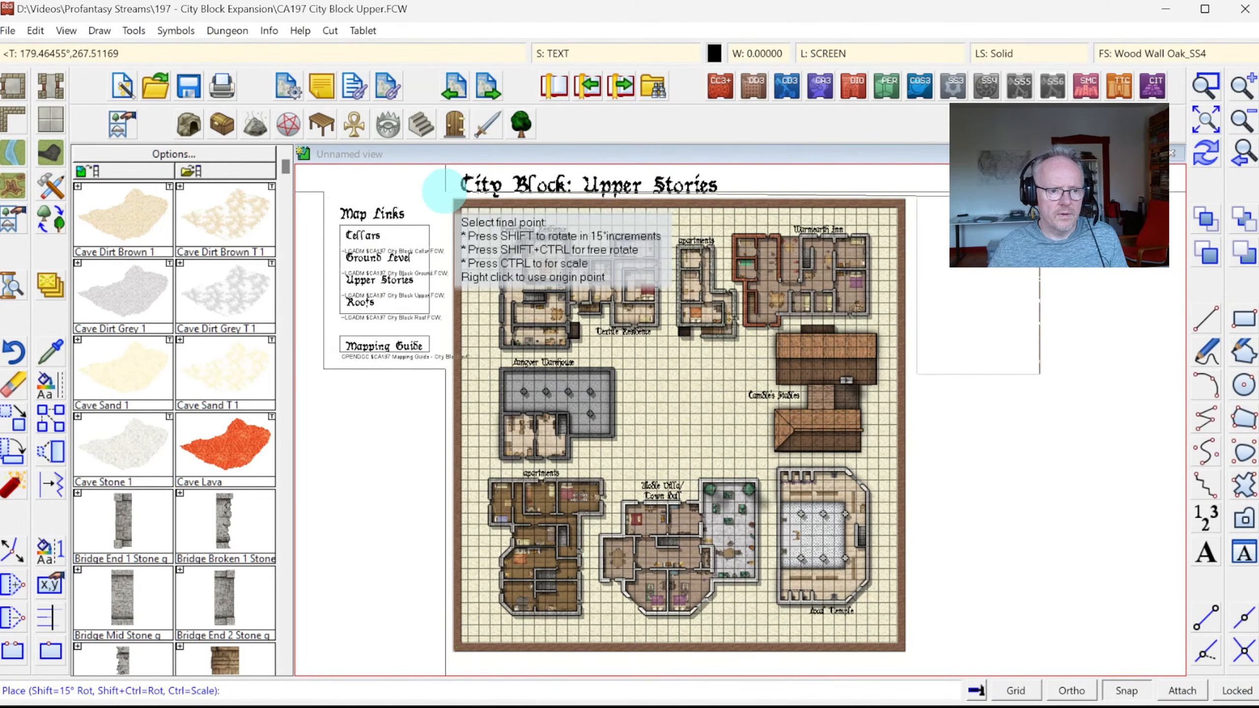
{"action": "left_click", "coordinate": [441, 197]}
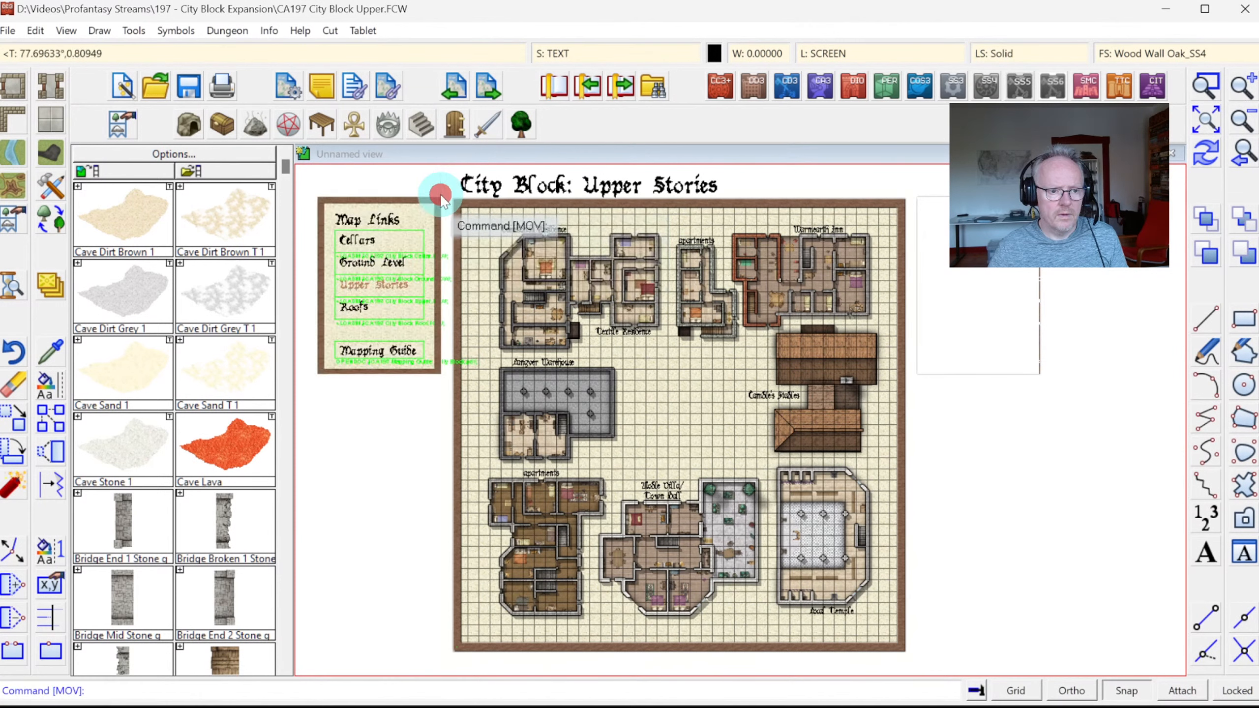
{"action": "left_click", "coordinate": [1205, 149]}
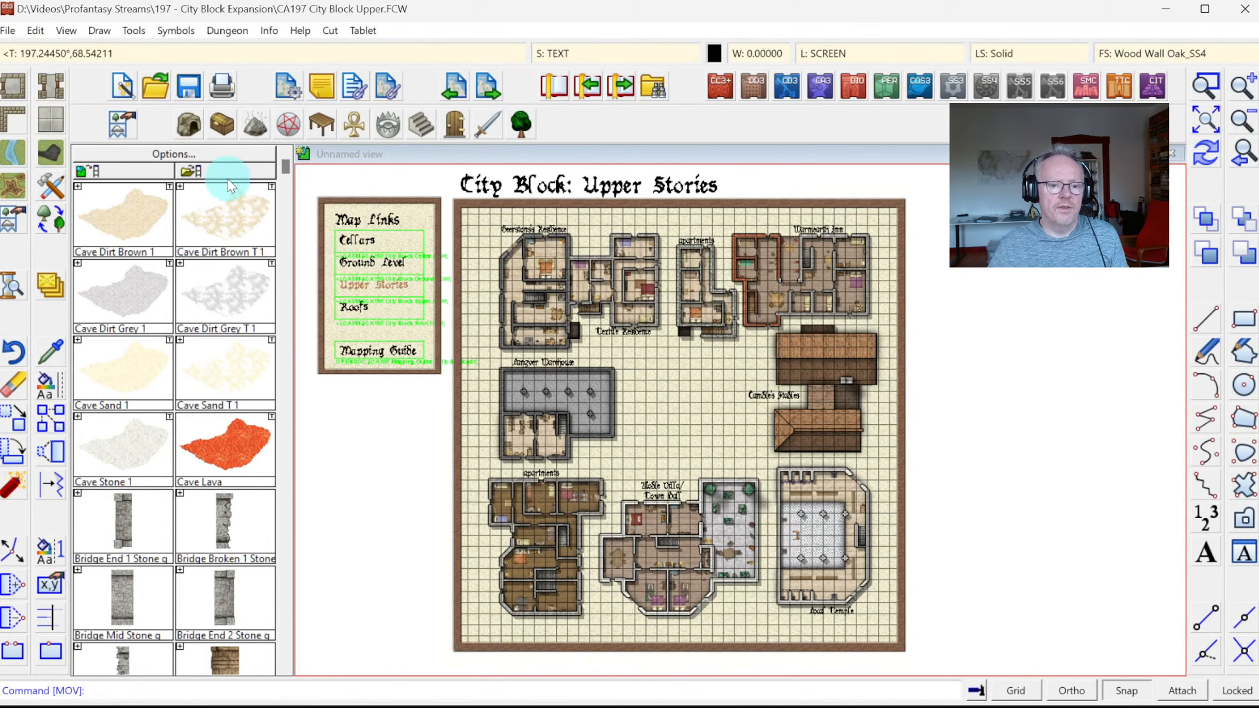
Resize the drawing area of the Upper Stories map to a larger width
{"action": "left_click", "coordinate": [118, 123]}
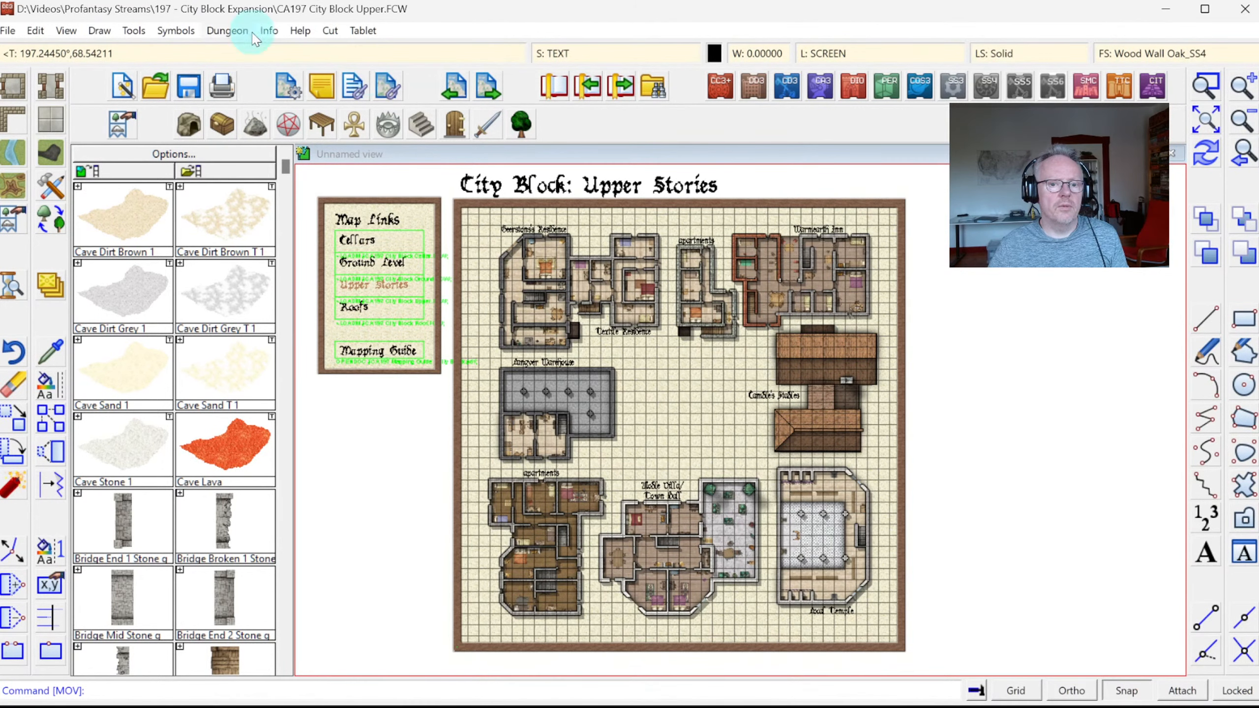
{"action": "left_click", "coordinate": [8, 30]}
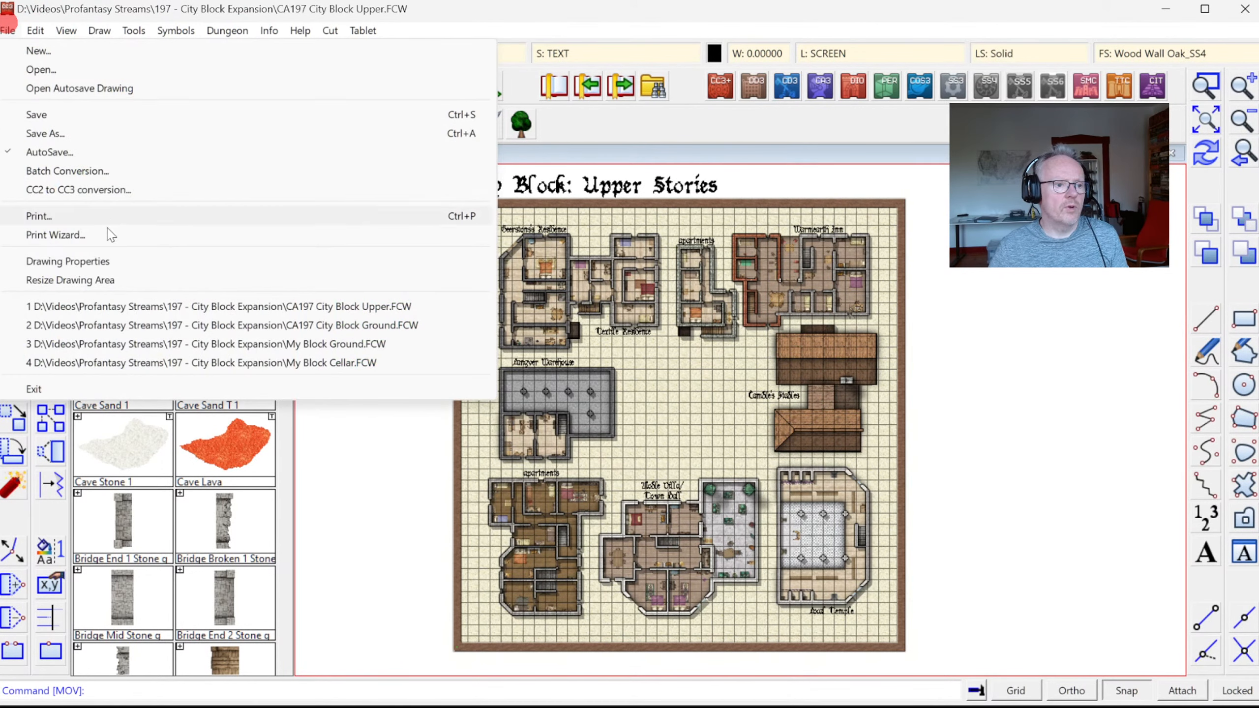
{"action": "left_click", "coordinate": [65, 280]}
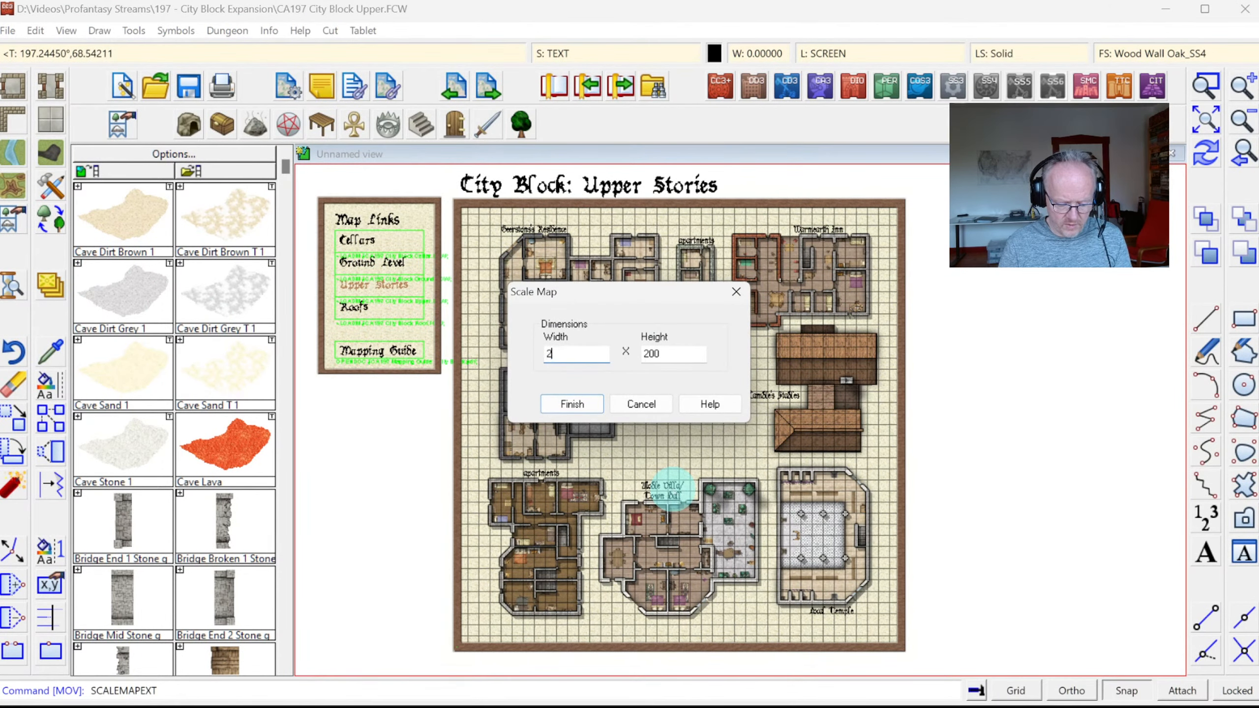
{"action": "key", "text": "Return"}
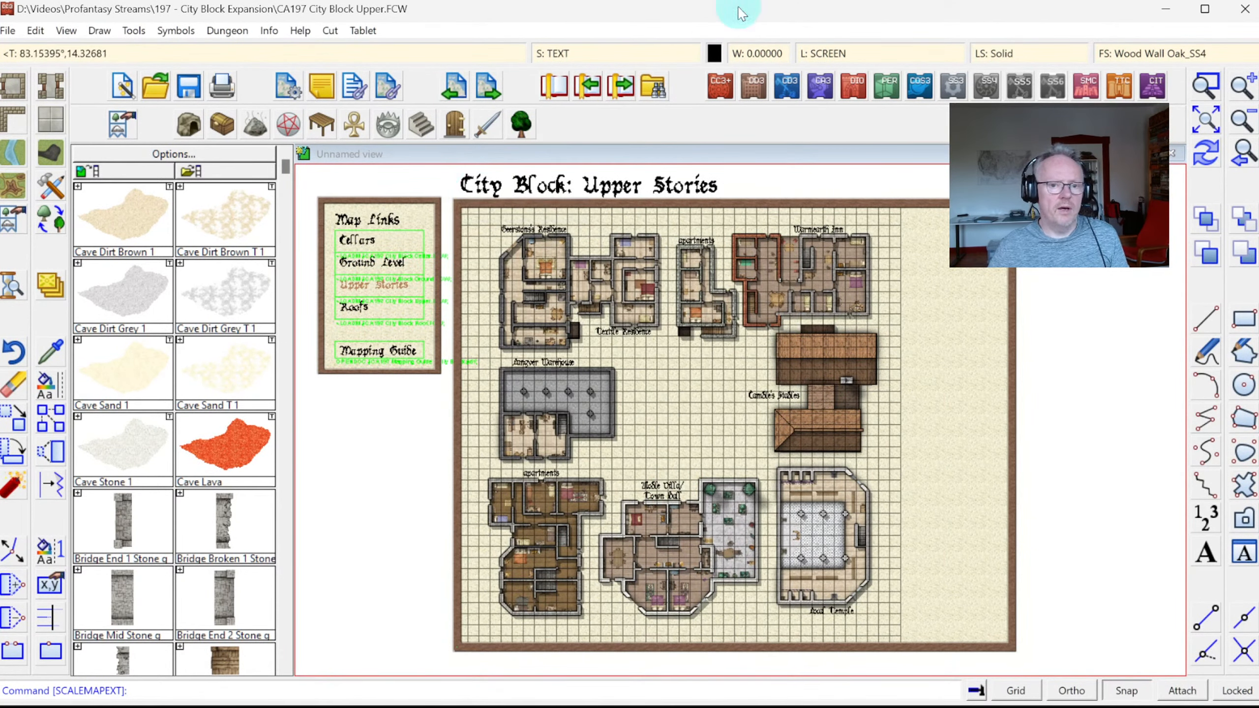
Thaw the HEX/SQUARE GRID layer and erase the old square grid from the Upper Stories map
{"action": "left_click", "coordinate": [830, 53]}
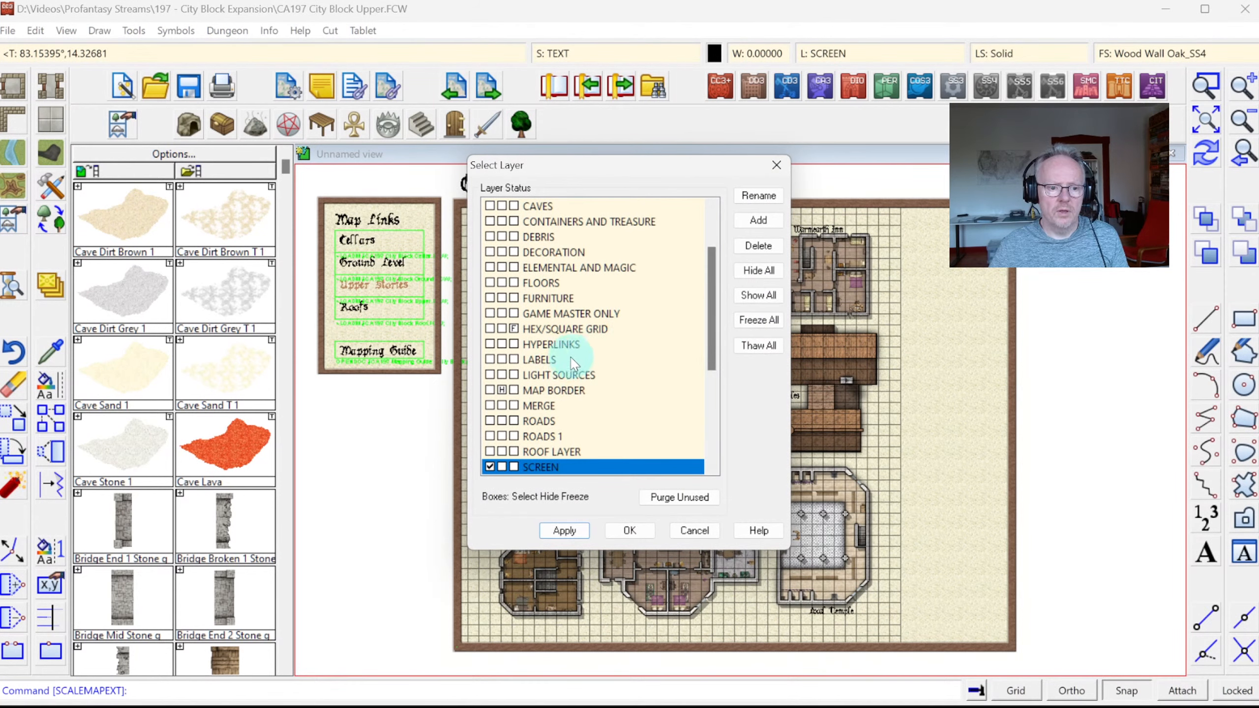
{"action": "scroll", "coordinate": [565, 337], "scroll_direction": "up", "scroll_amount": 2}
{"action": "left_click", "coordinate": [513, 405]}
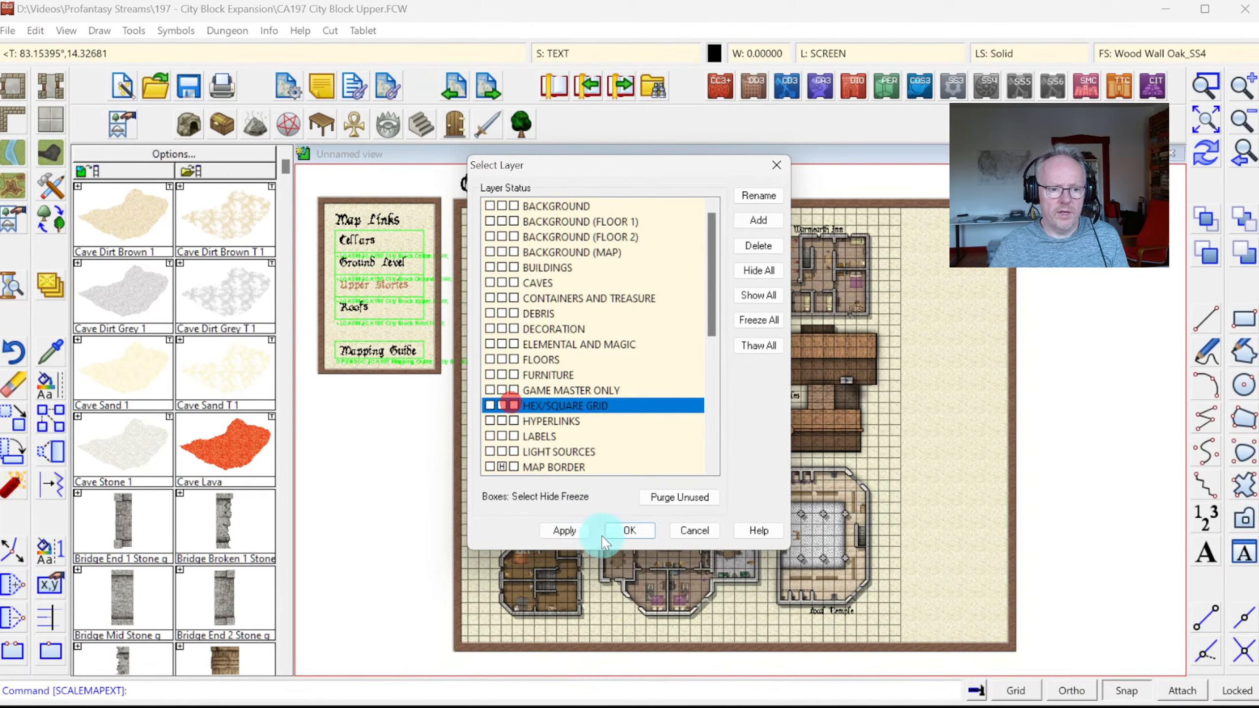
{"action": "left_click", "coordinate": [628, 530]}
{"action": "left_click", "coordinate": [13, 384]}
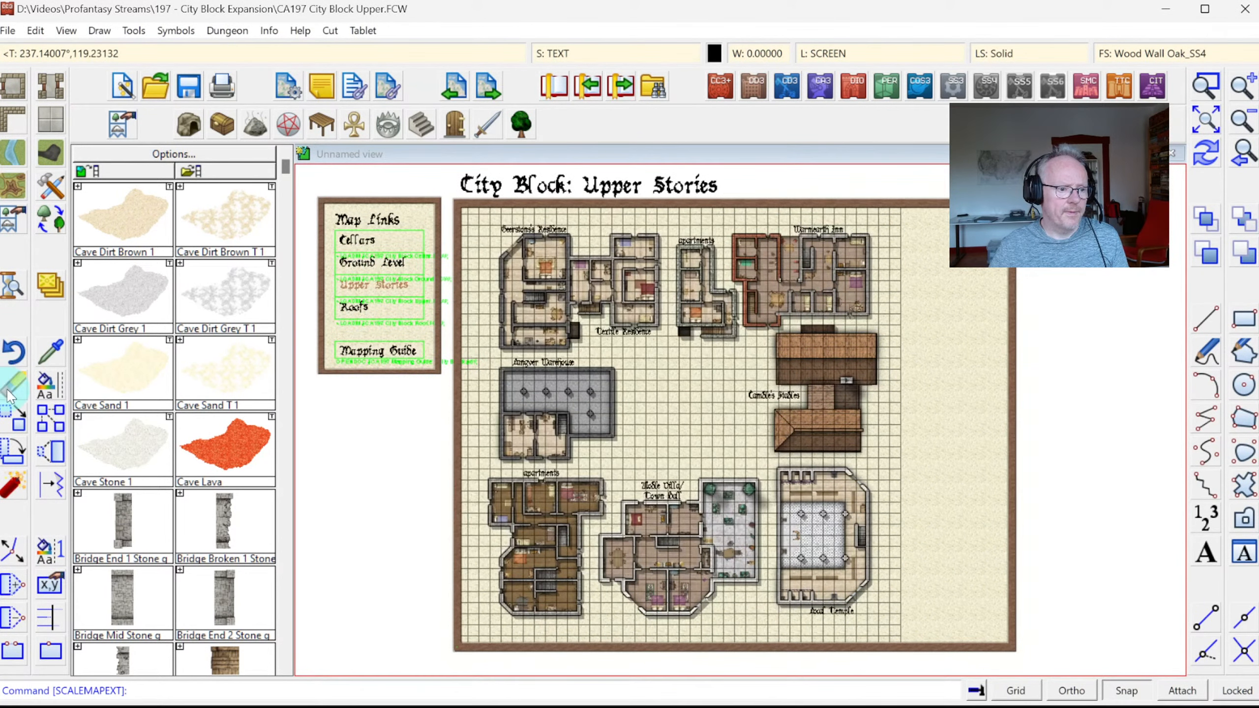
{"action": "left_click", "coordinate": [896, 342]}
{"action": "right_click", "coordinate": [902, 343]}
{"action": "left_click", "coordinate": [927, 353]}
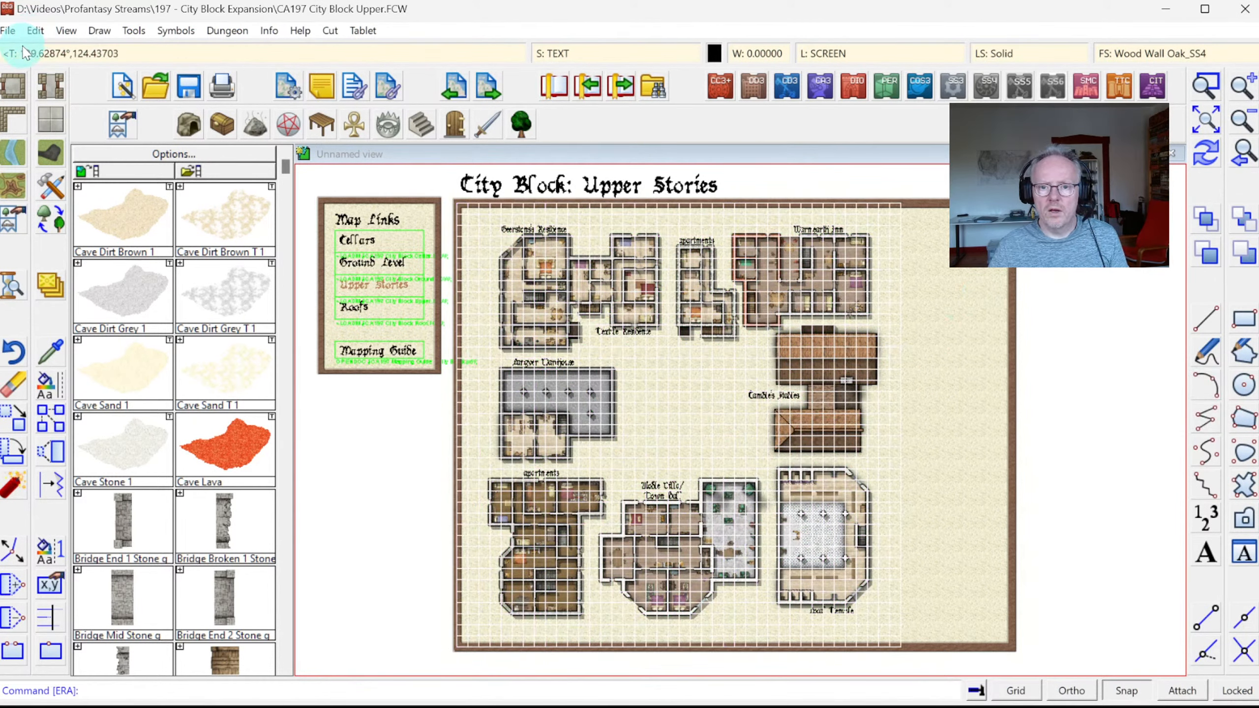
Add a square grid overlay with 5.00000 spacing and a matching snap grid across the widened Upper Stories map
{"action": "left_click", "coordinate": [99, 30]}
{"action": "left_click", "coordinate": [152, 272]}
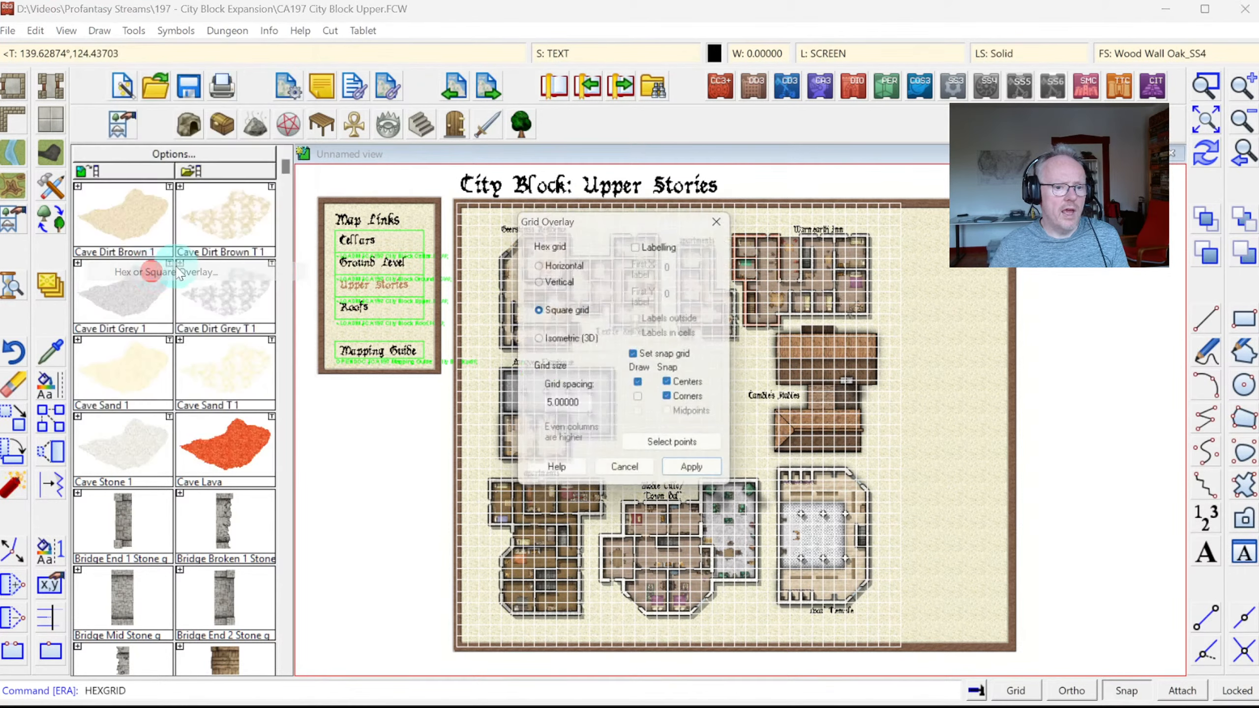
{"action": "left_click", "coordinate": [701, 477]}
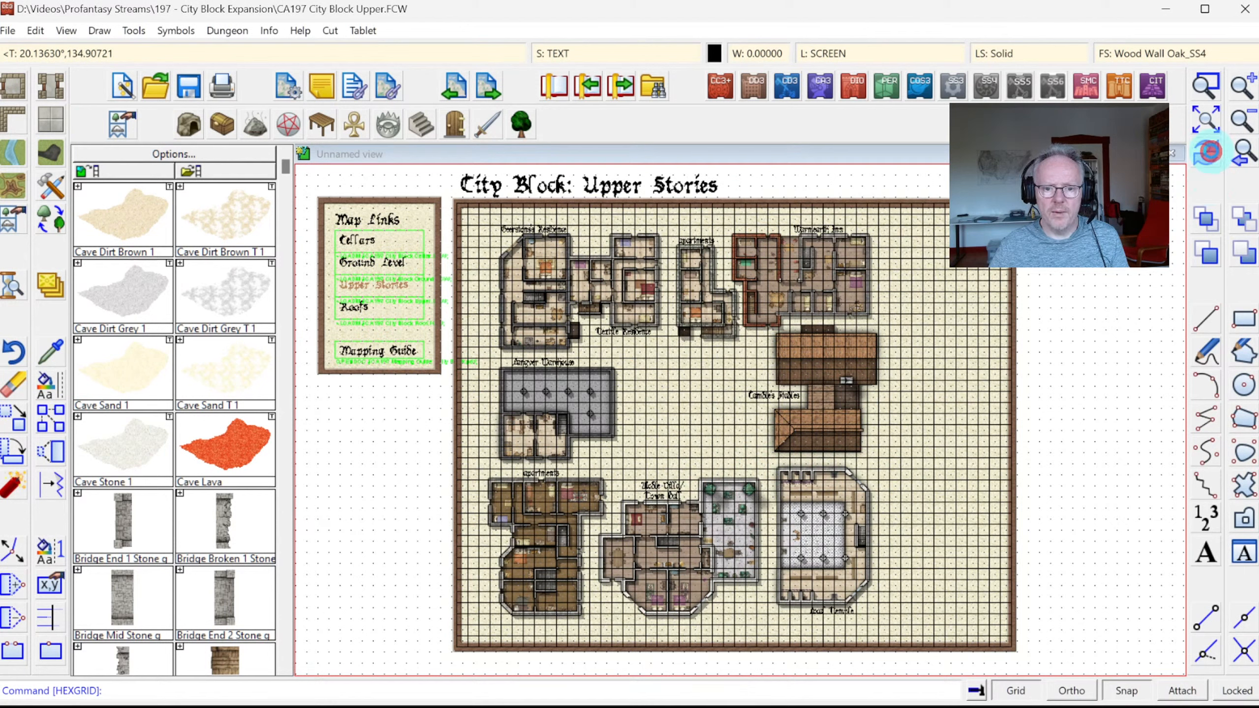
{"action": "left_click", "coordinate": [1209, 153]}
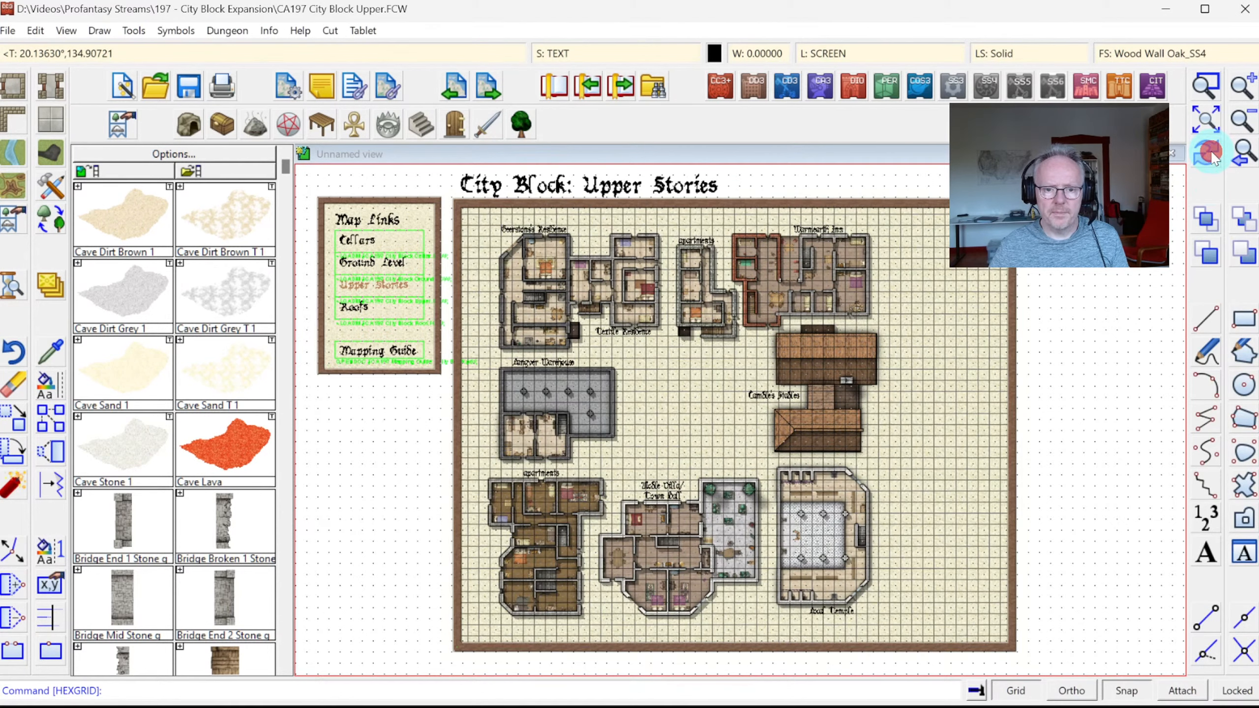
Follow the Ground Level map link, saving the changes to the Upper Stories map
{"action": "left_click", "coordinate": [1205, 85]}
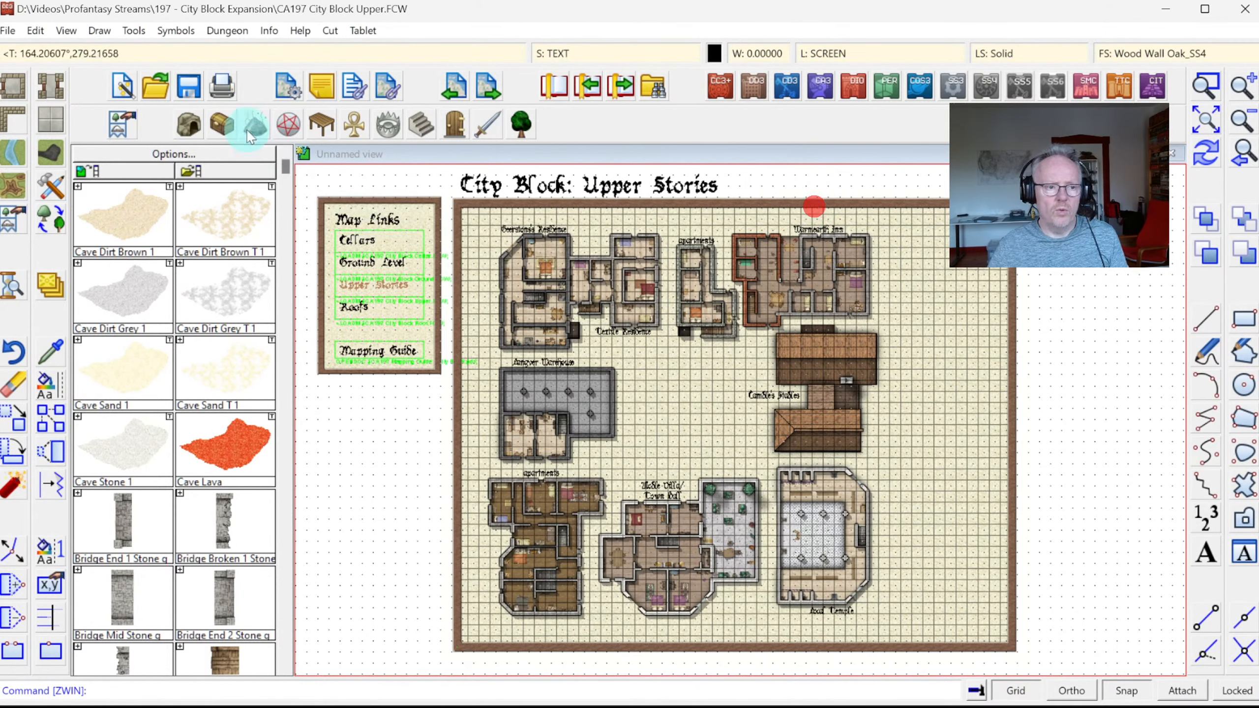
{"action": "left_click", "coordinate": [367, 266]}
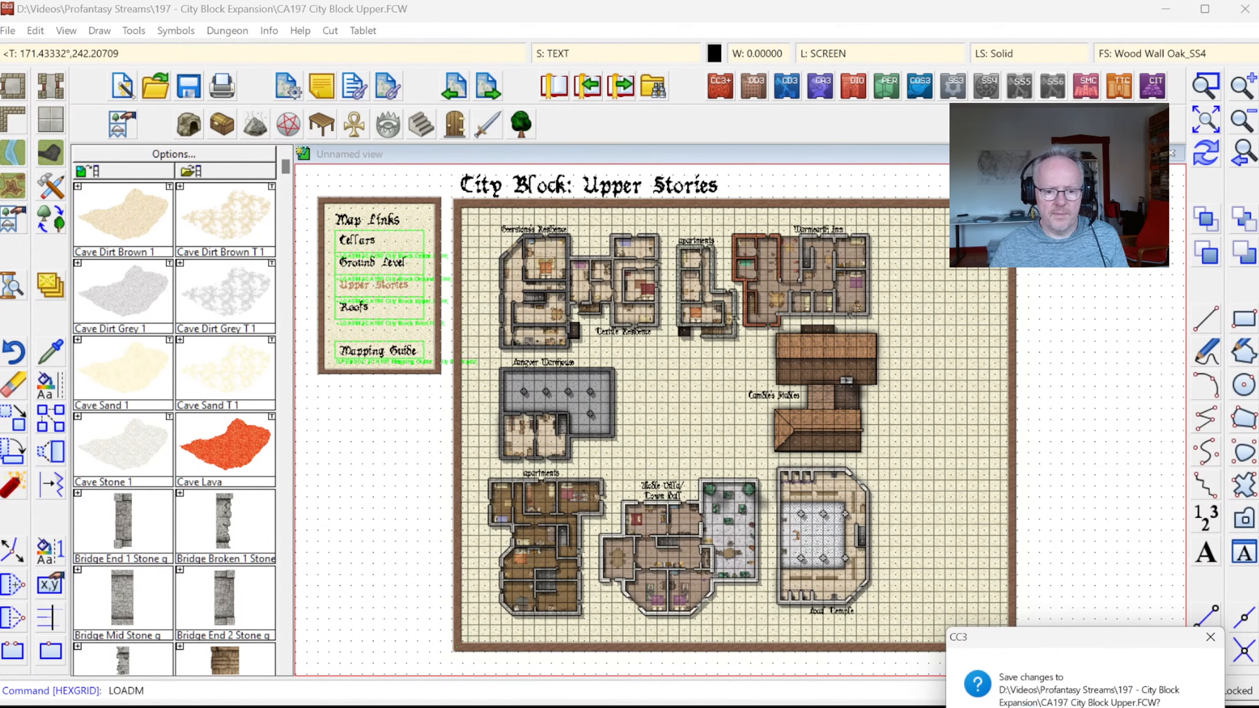
{"action": "key", "text": "Return"}
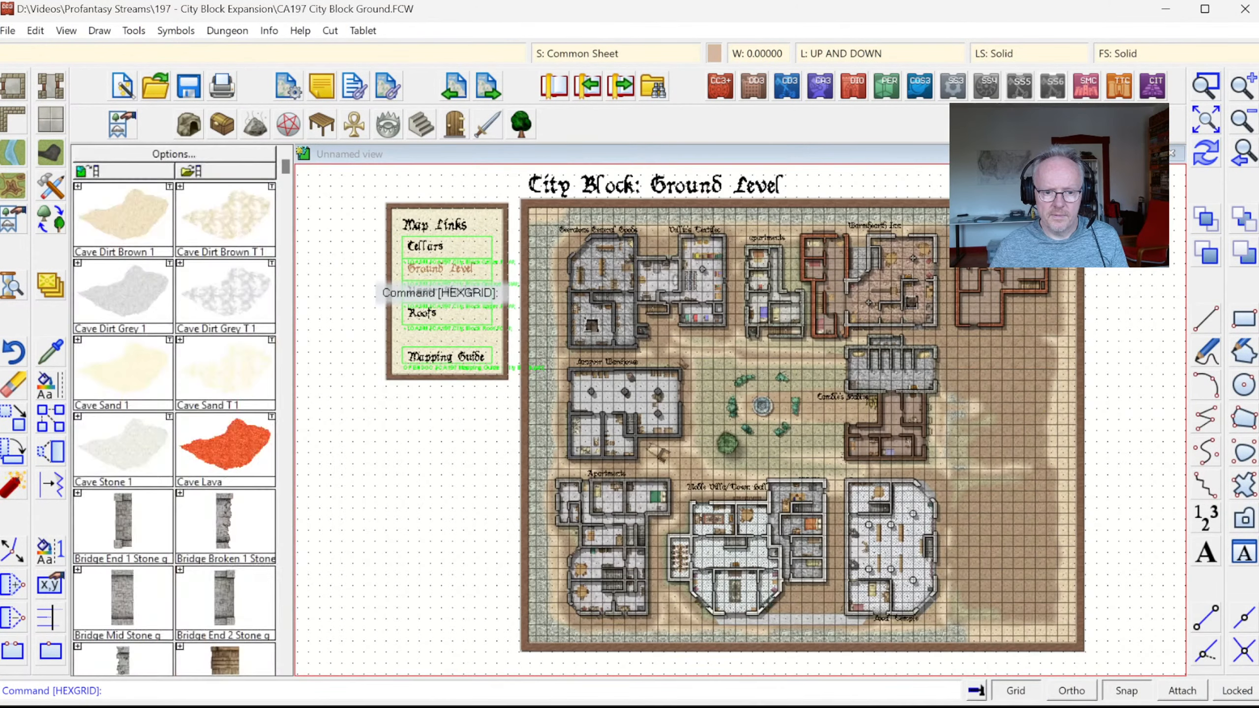
Copy the floor, outer walls and wooden southeast staircase of the red-walled building east of Warmearth Inn, using clipboard origin 0,0
{"action": "left_click", "coordinate": [1205, 86]}
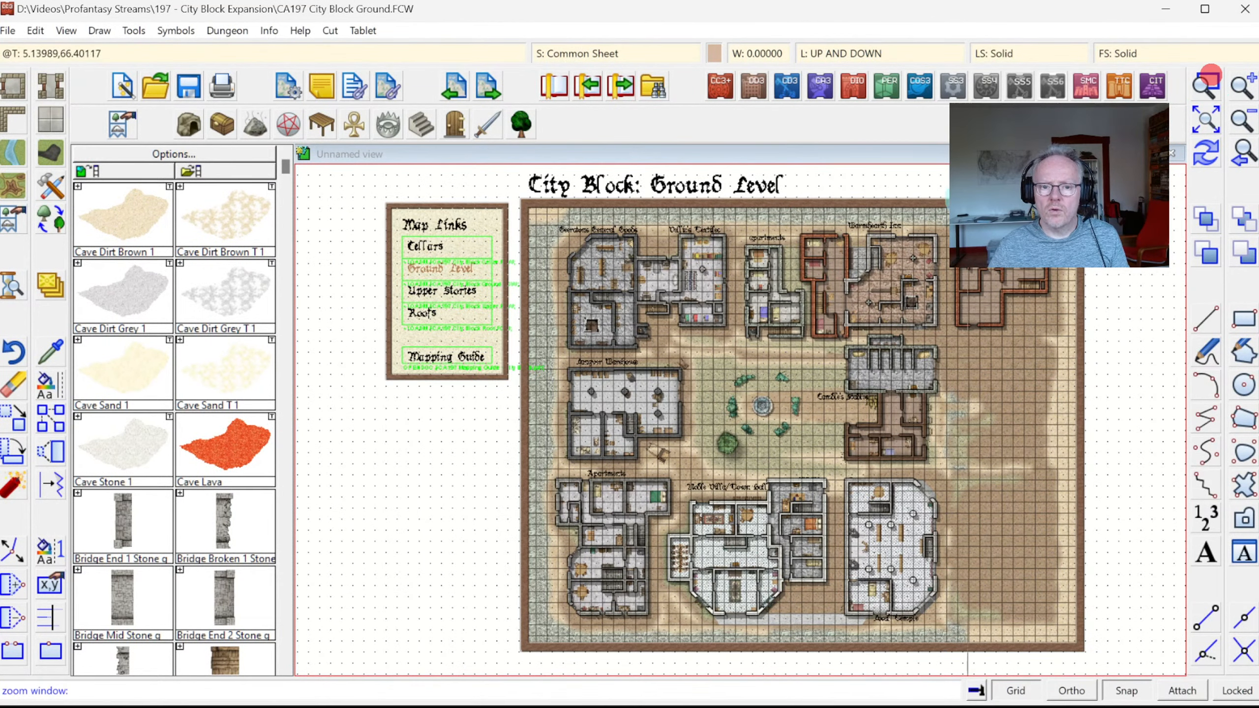
{"action": "left_click", "coordinate": [911, 205]}
{"action": "left_click", "coordinate": [1090, 356]}
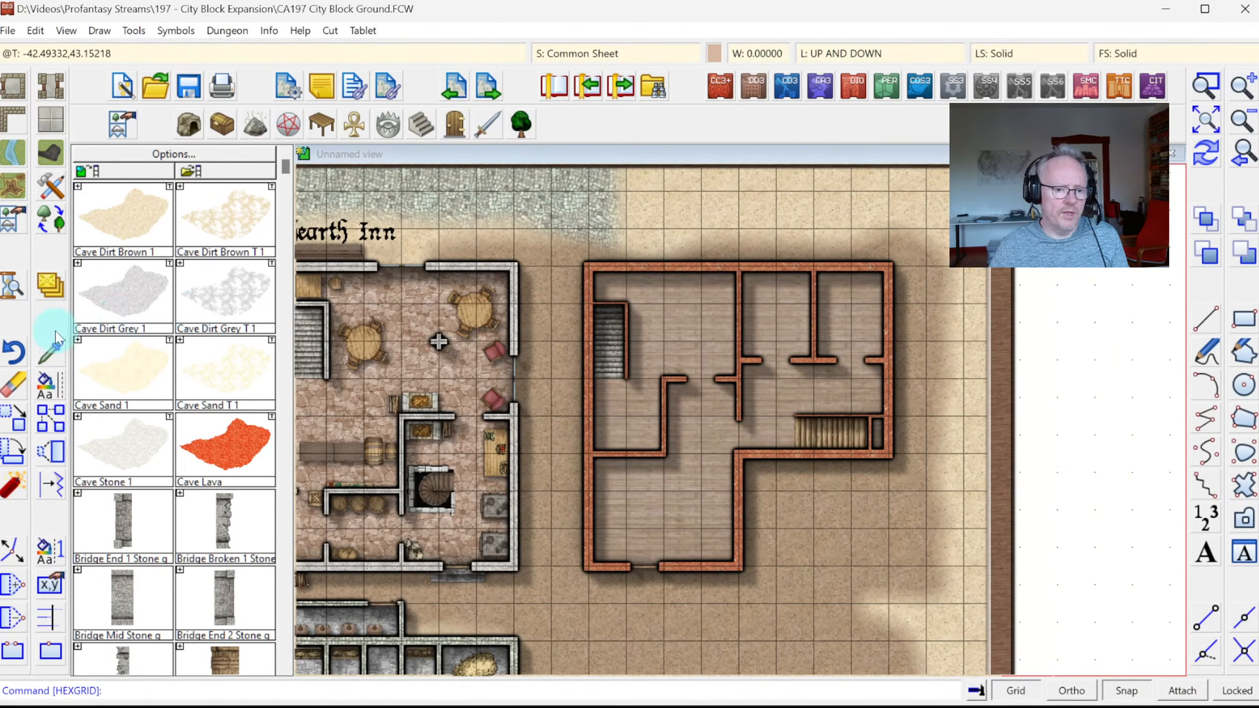
{"action": "left_click", "coordinate": [52, 427]}
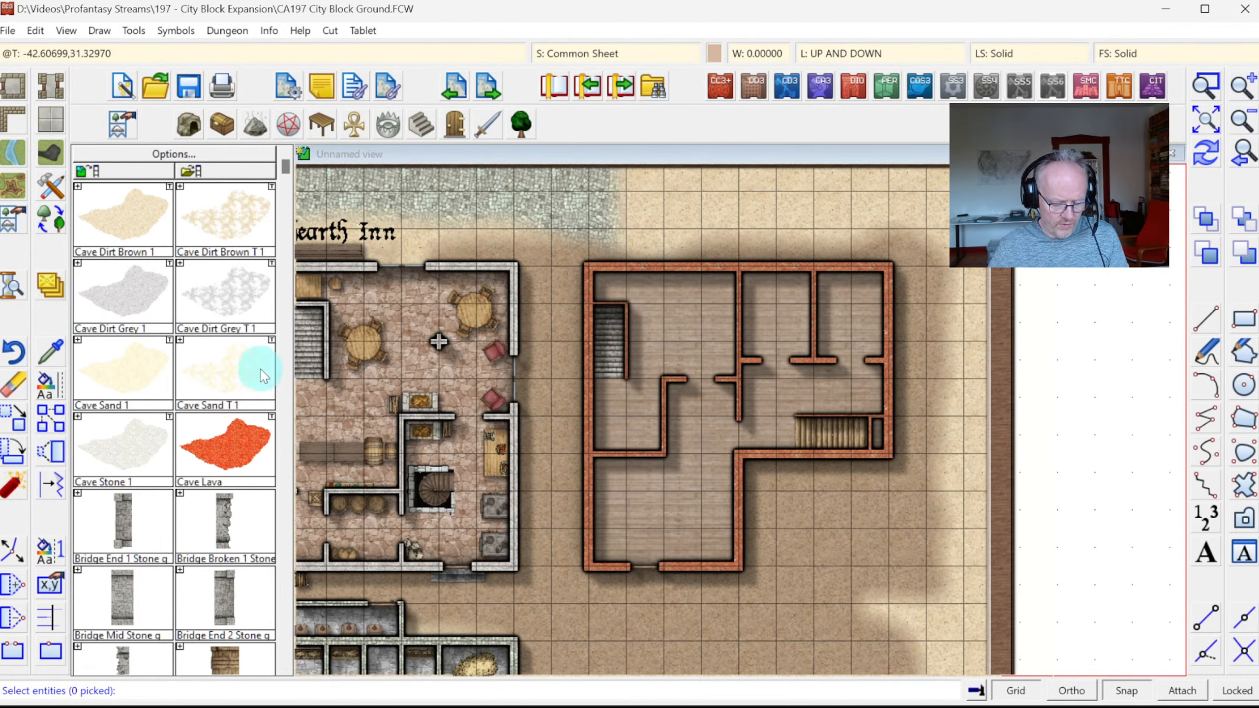
{"action": "left_click", "coordinate": [736, 550]}
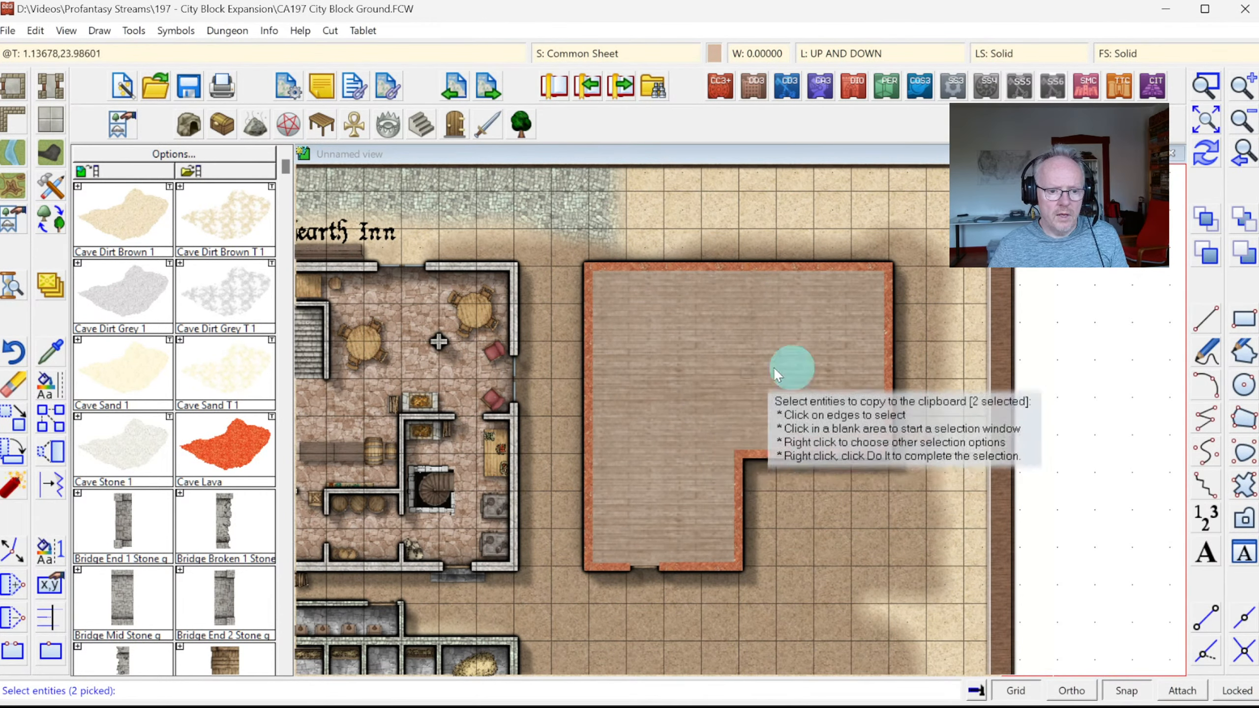
{"action": "left_click", "coordinate": [1207, 155]}
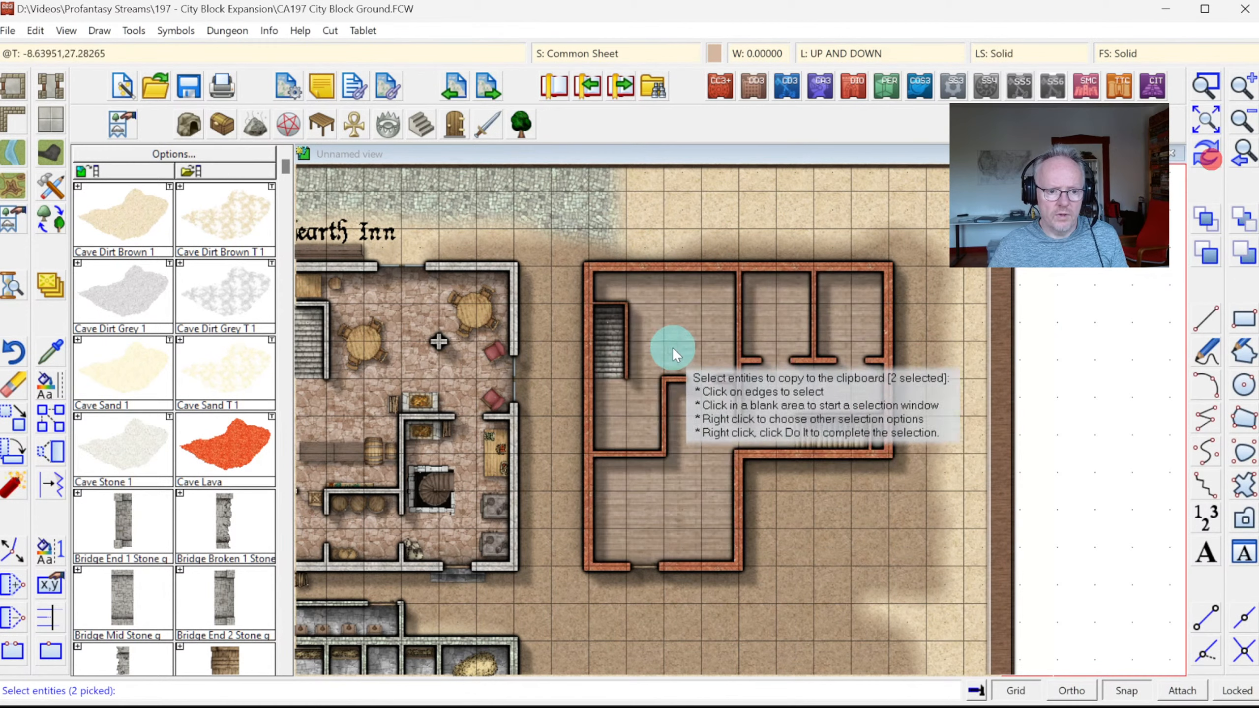
{"action": "left_click", "coordinate": [626, 370]}
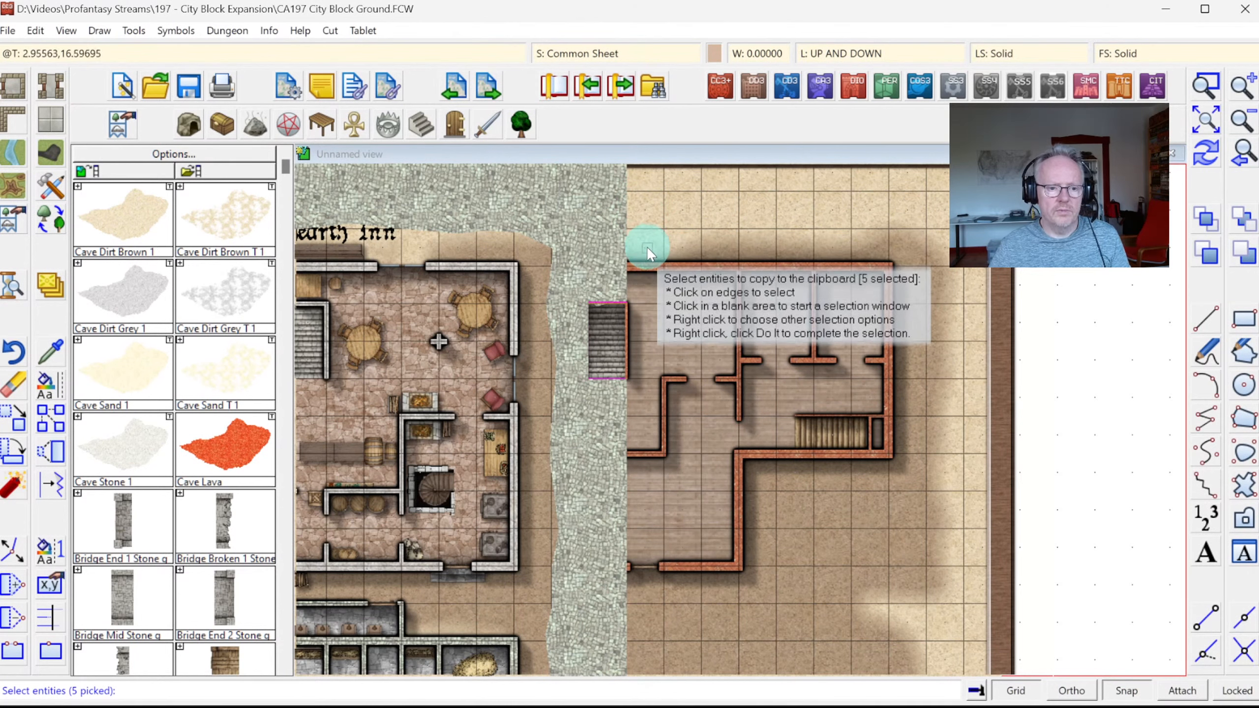
{"action": "left_click", "coordinate": [624, 237]}
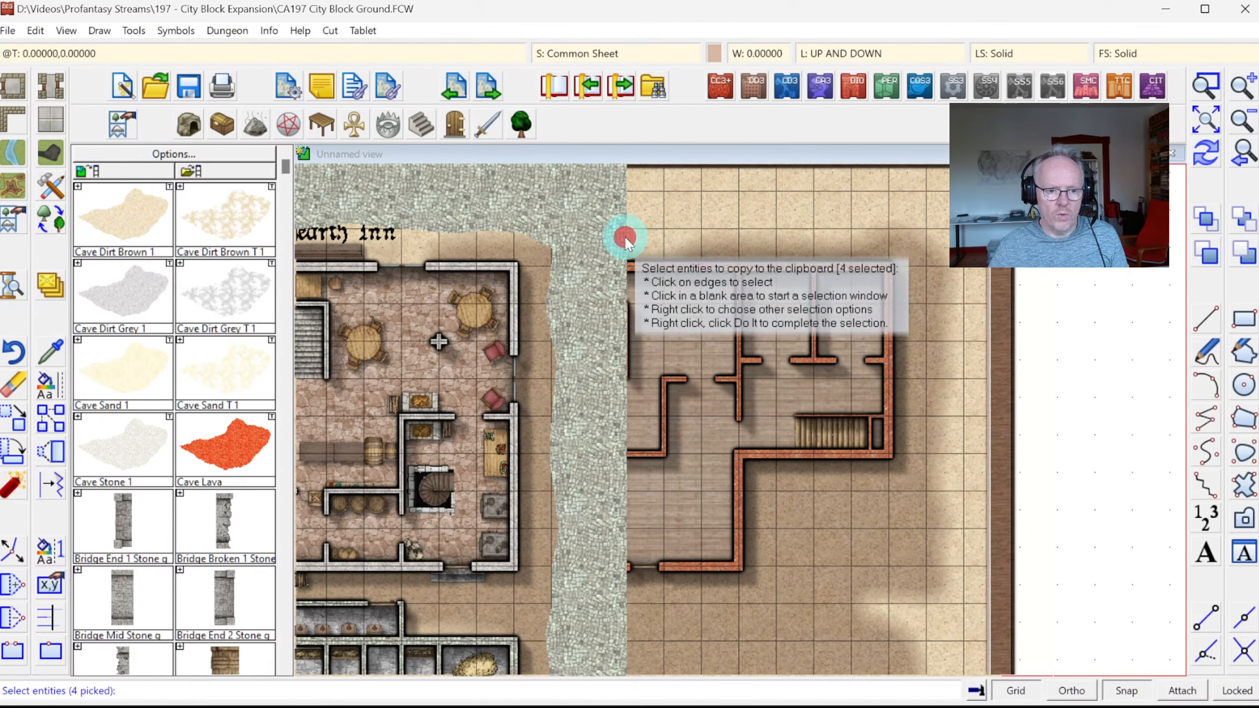
{"action": "left_click", "coordinate": [624, 333]}
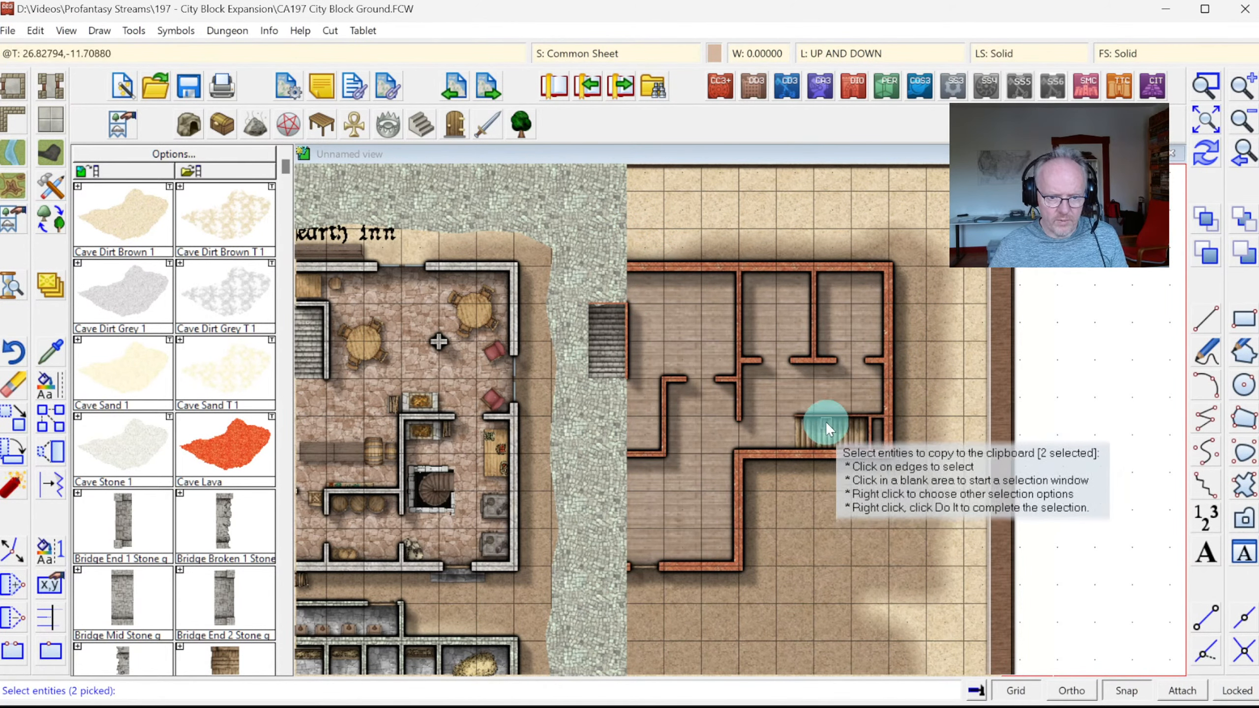
{"action": "left_click", "coordinate": [793, 415]}
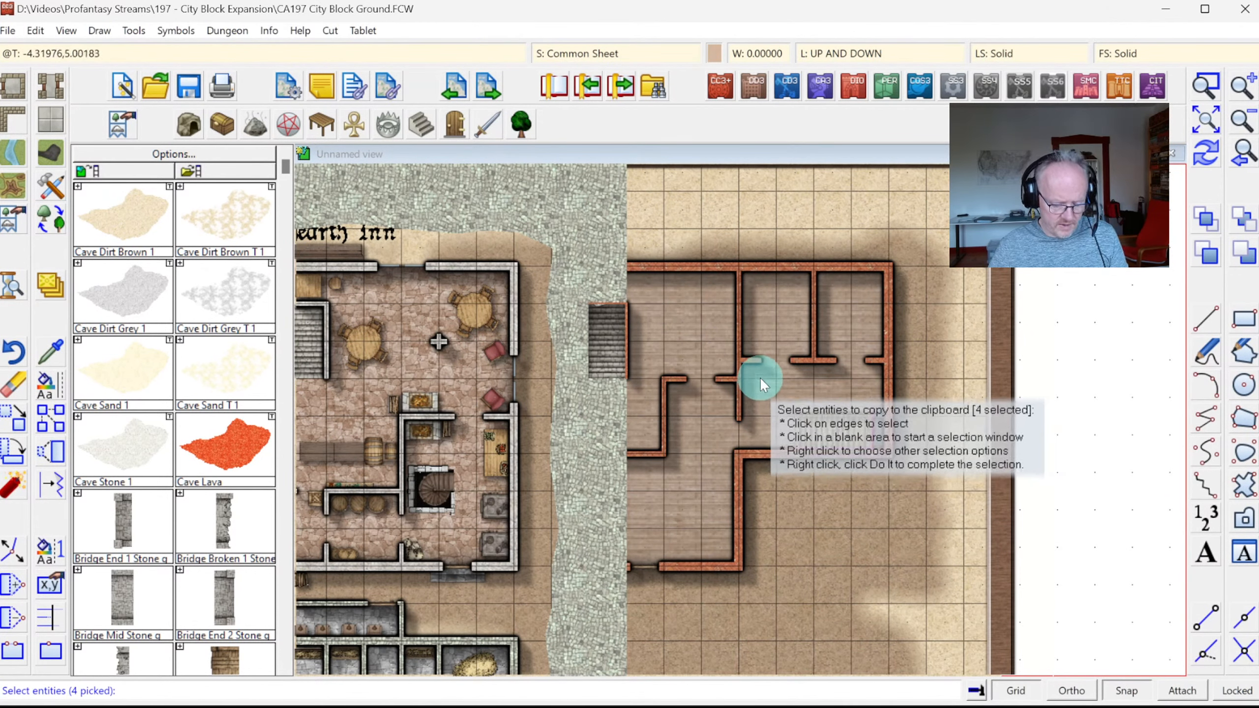
{"action": "key", "text": "d"}
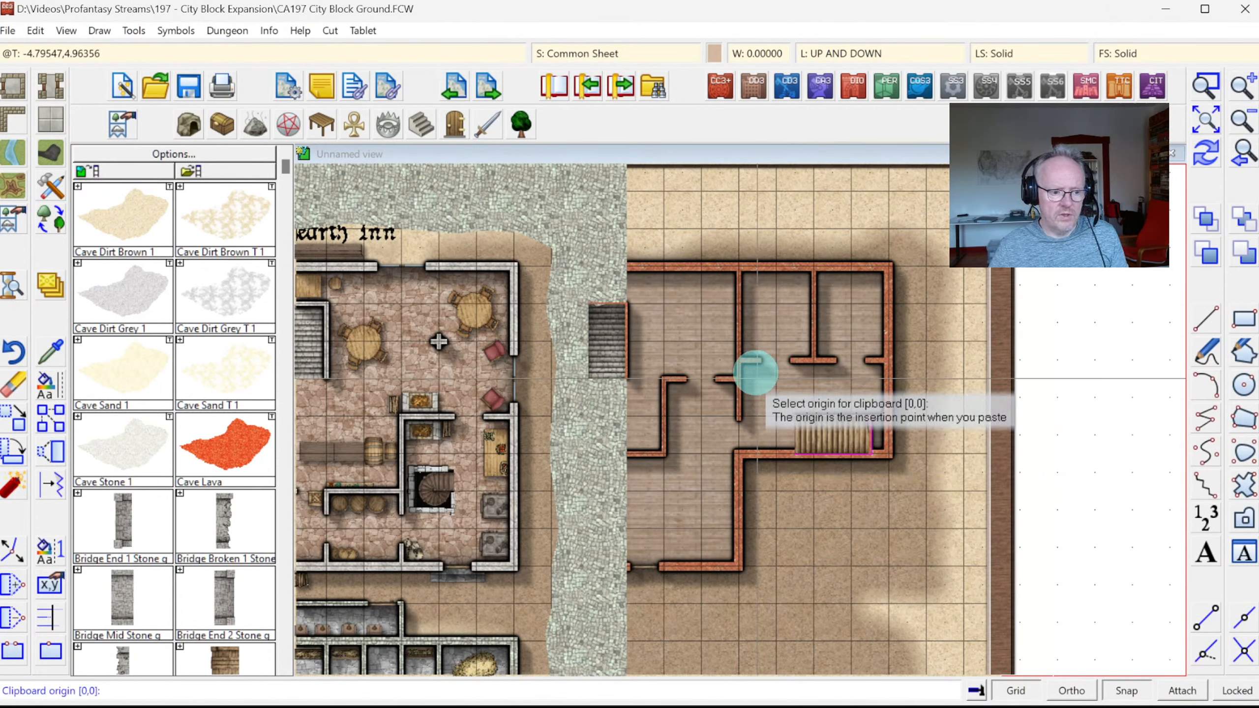
{"action": "left_click", "coordinate": [755, 371]}
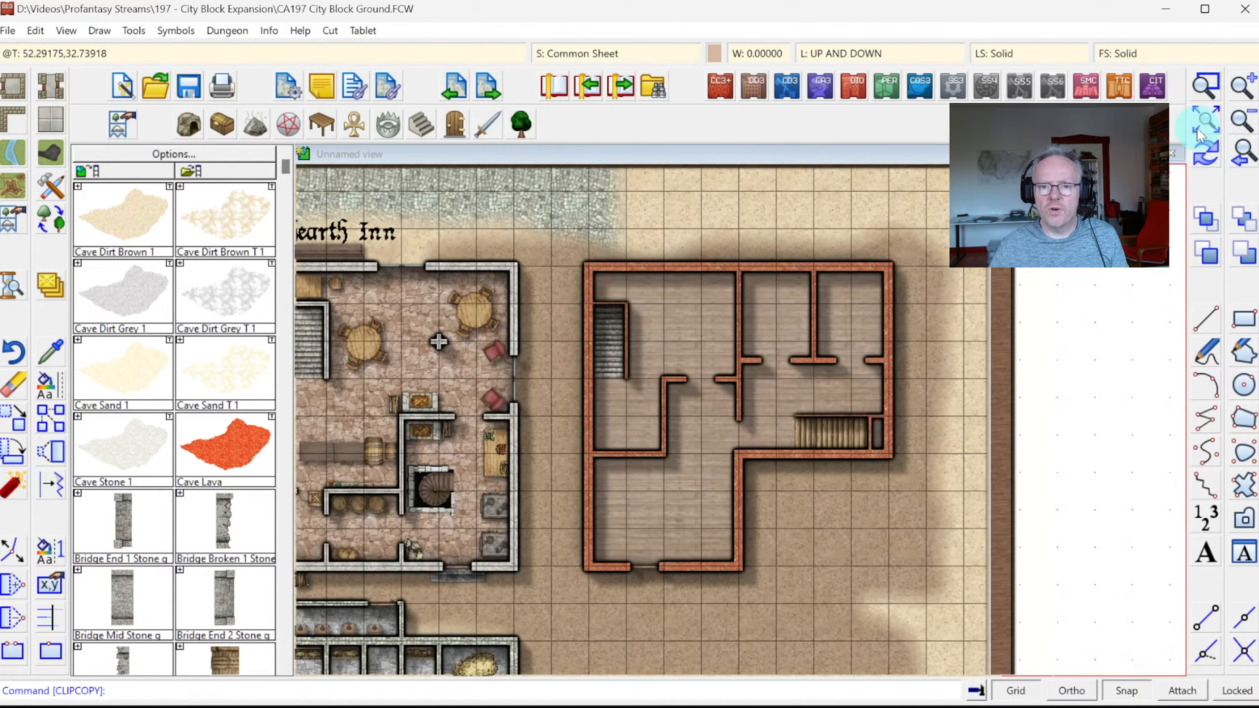
Show the whole Ground Level map and follow its Upper Stories link
{"action": "left_click", "coordinate": [1203, 122]}
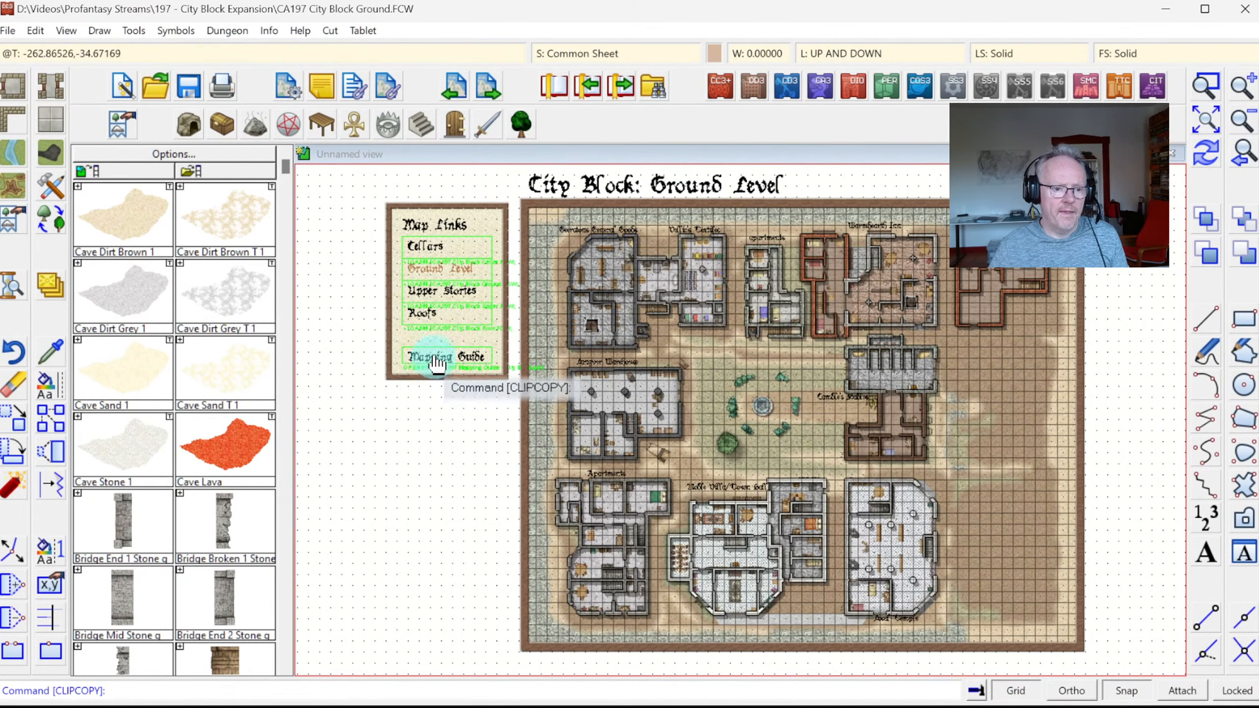
{"action": "left_click", "coordinate": [425, 323]}
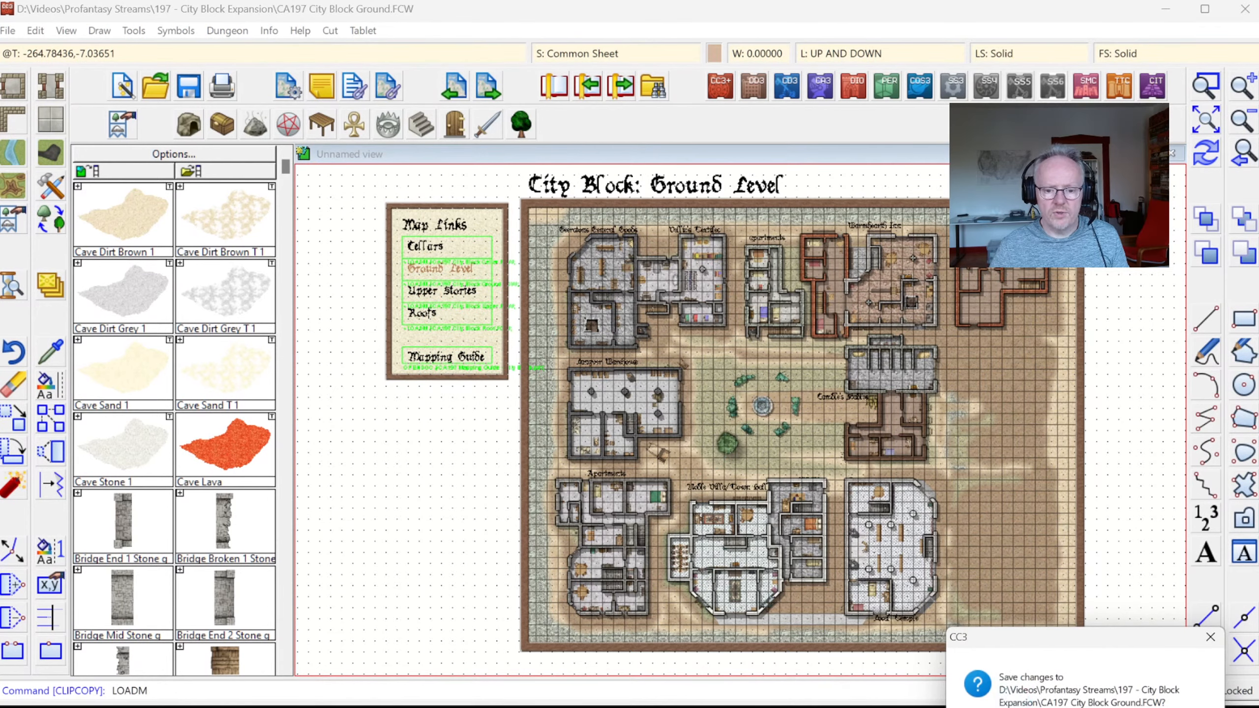
{"action": "left_click", "coordinate": [1010, 706]}
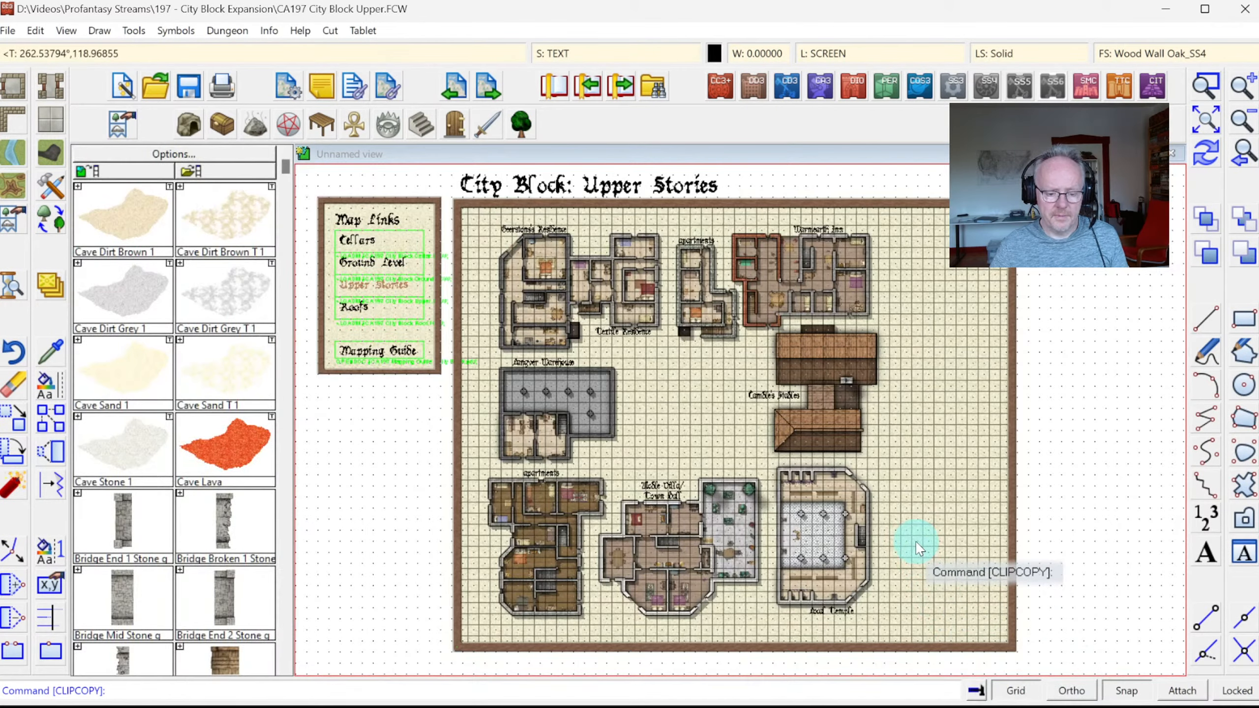
Paste the copied building at 0,0 in the Upper Stories map, east of Warmearth Inn, and refresh the drawing
{"action": "key", "text": "ctrl+v"}
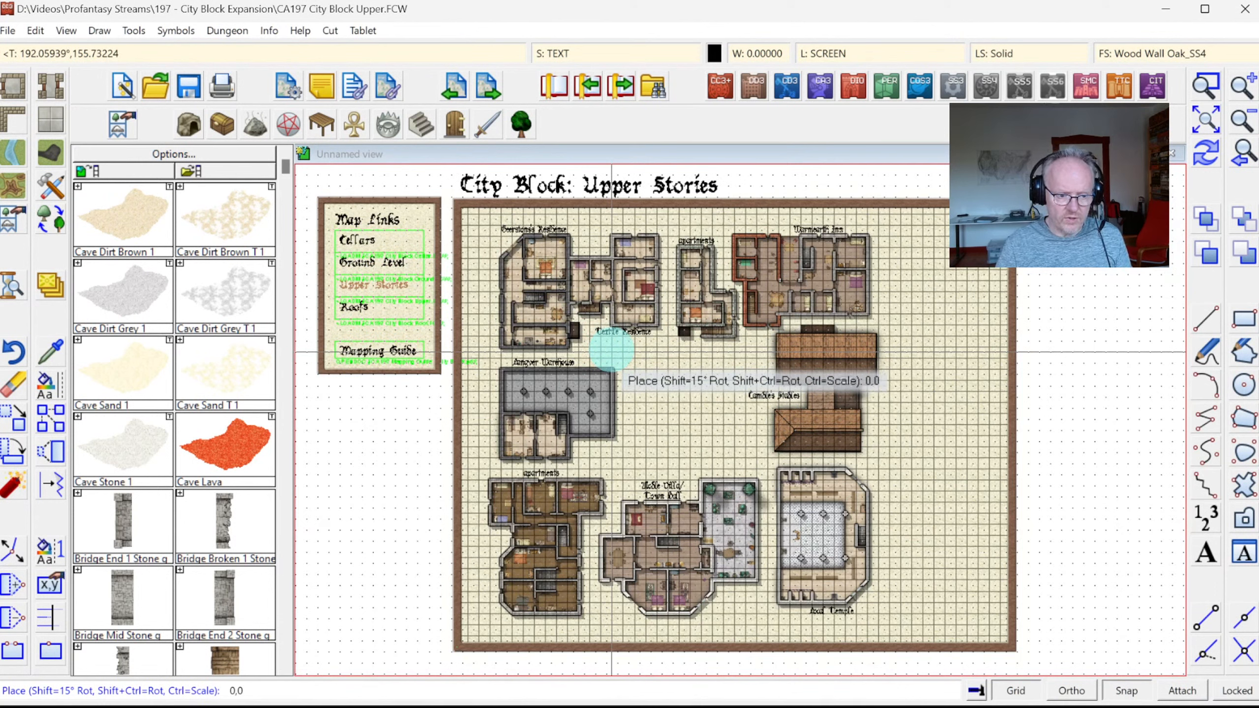
{"action": "right_click", "coordinate": [739, 214]}
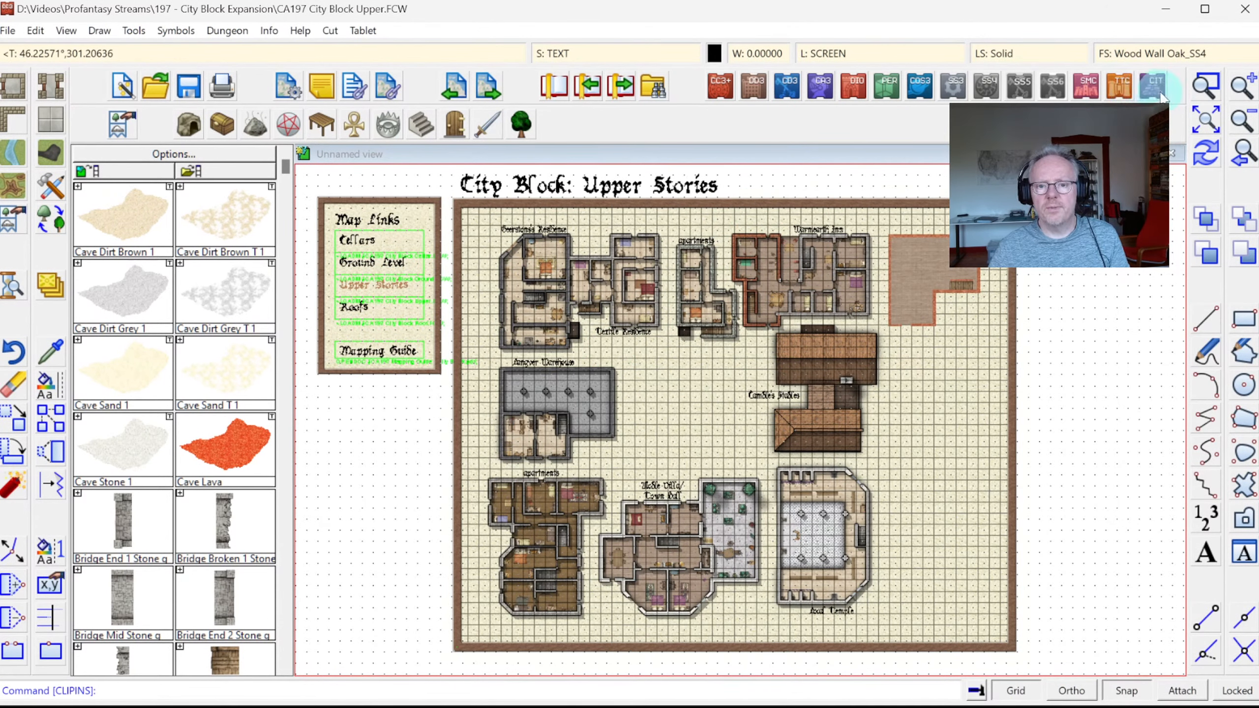
{"action": "left_click", "coordinate": [1210, 164]}
{"action": "left_click", "coordinate": [1205, 85]}
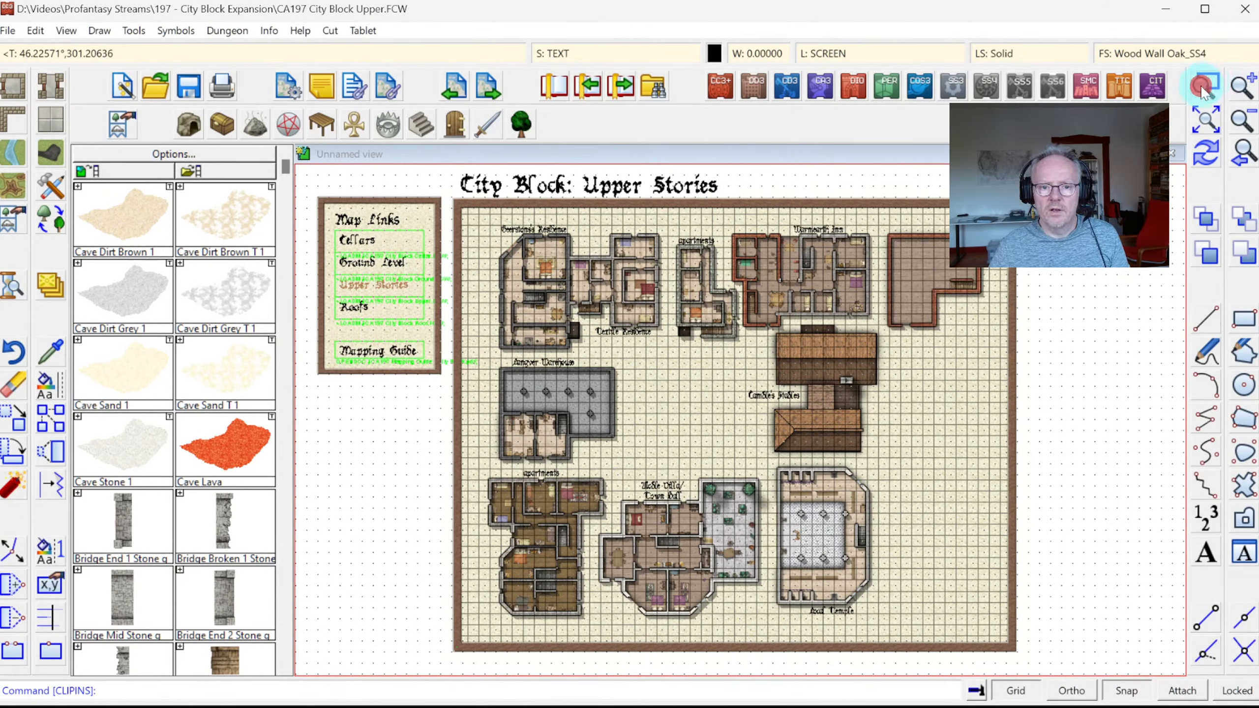
{"action": "left_click", "coordinate": [774, 212]}
{"action": "left_click", "coordinate": [1016, 401]}
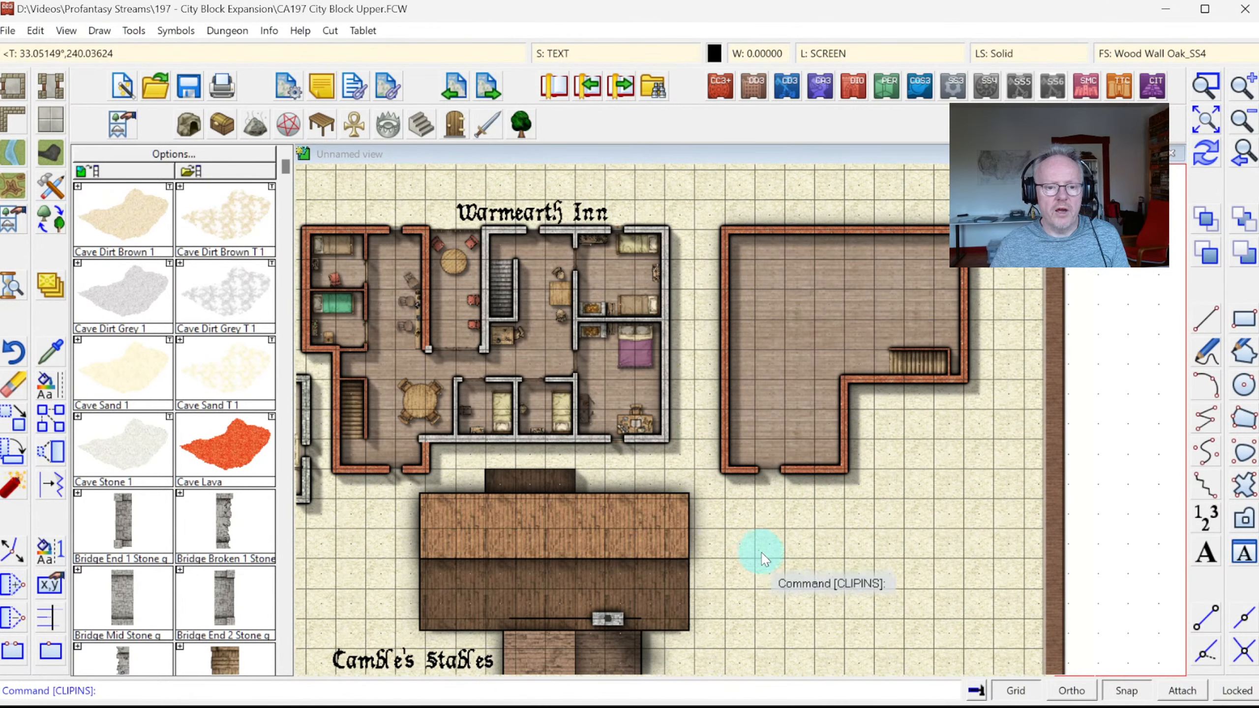
{"action": "left_click", "coordinate": [761, 467]}
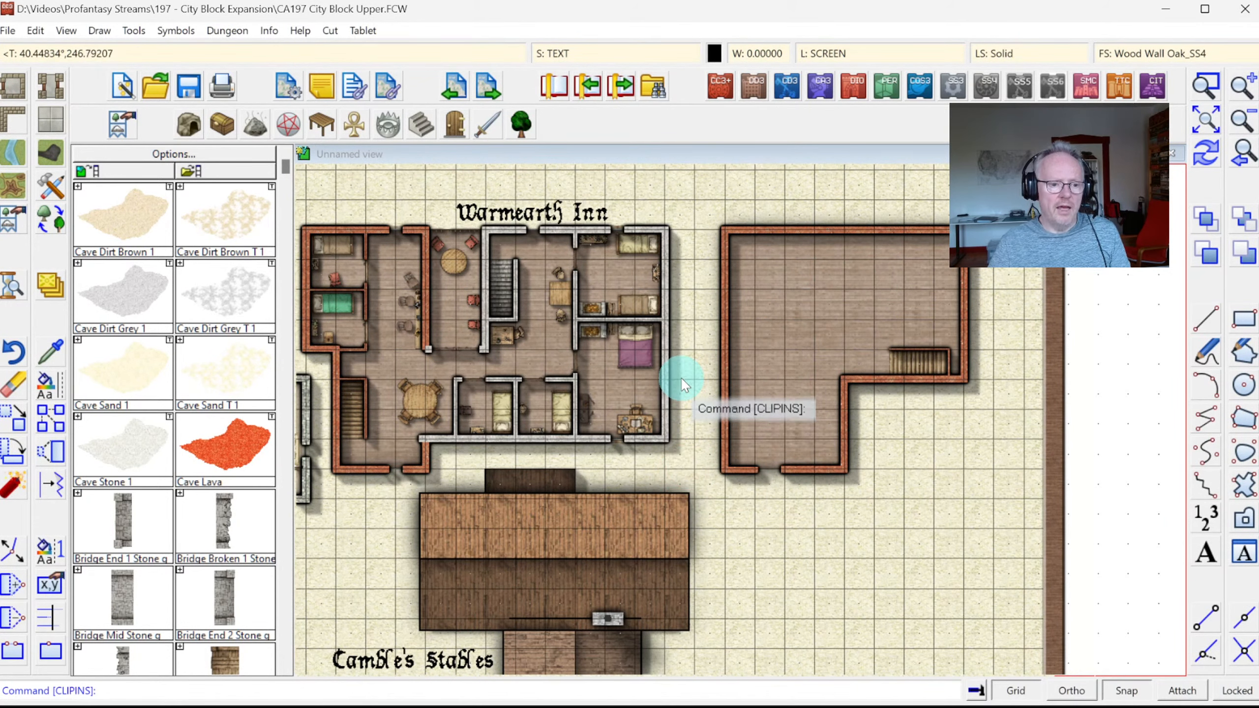
{"action": "left_click", "coordinate": [1205, 121]}
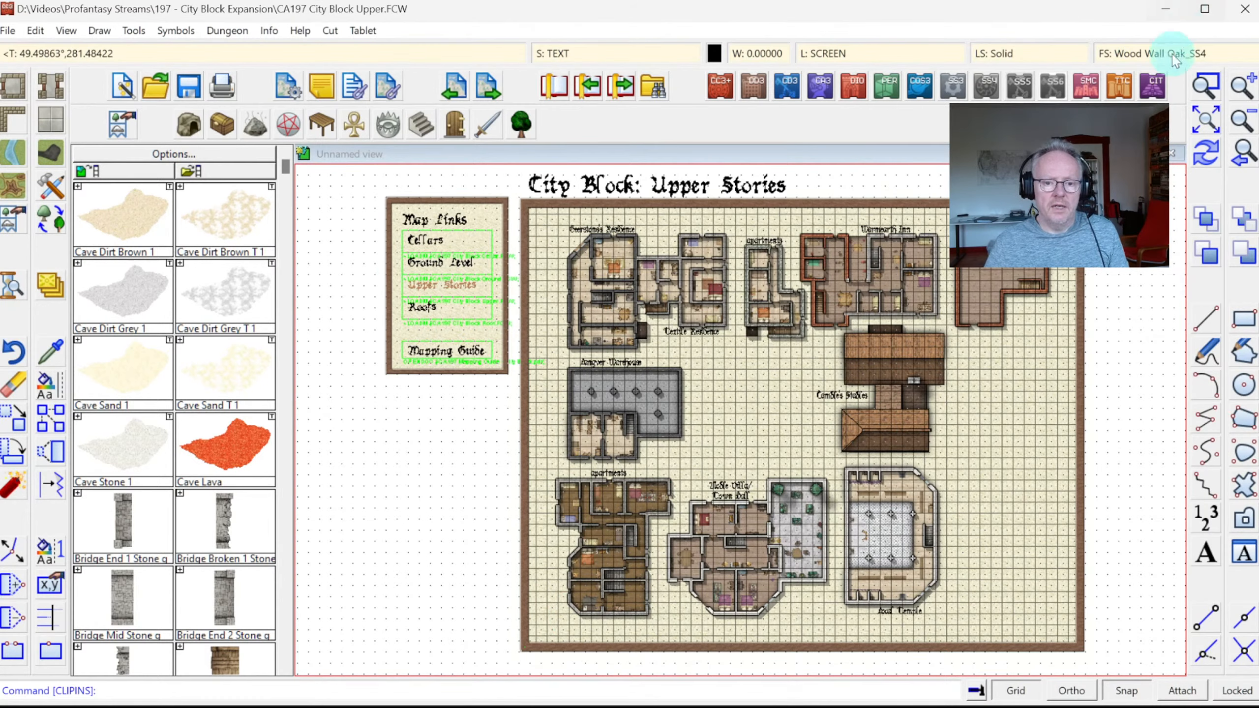
{"action": "left_click", "coordinate": [1206, 85]}
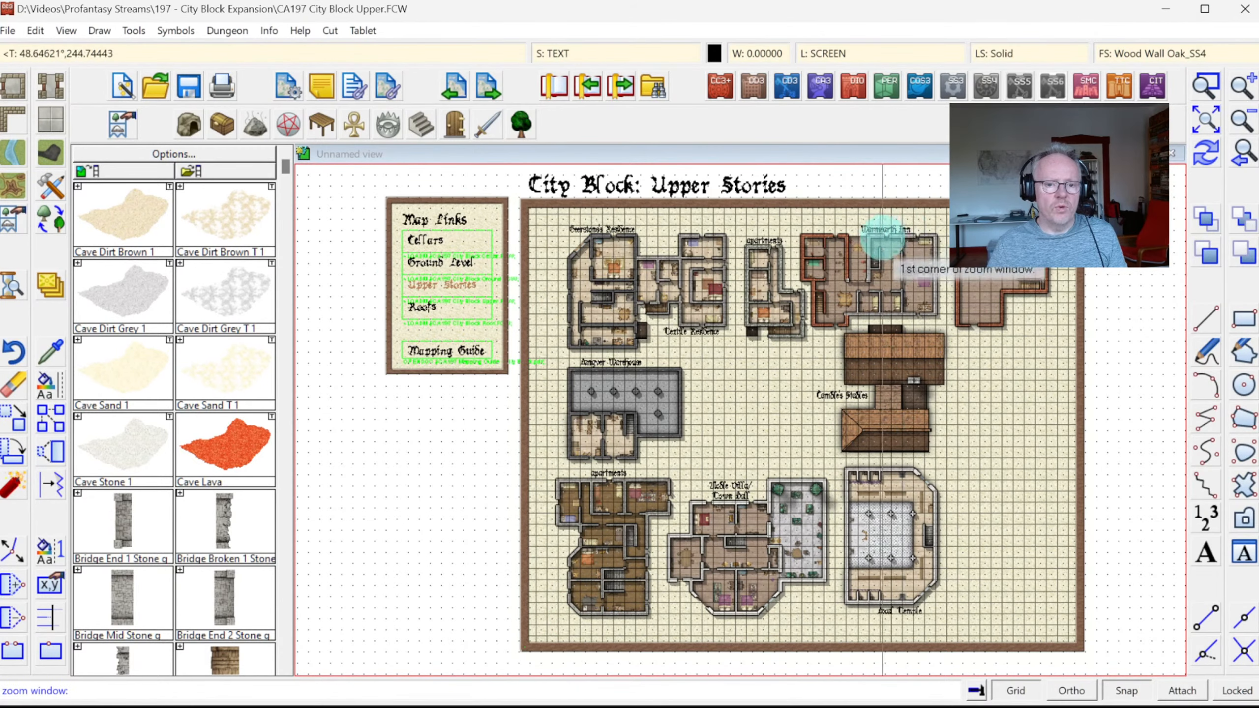
{"action": "left_click", "coordinate": [844, 225]}
{"action": "left_click", "coordinate": [1019, 383]}
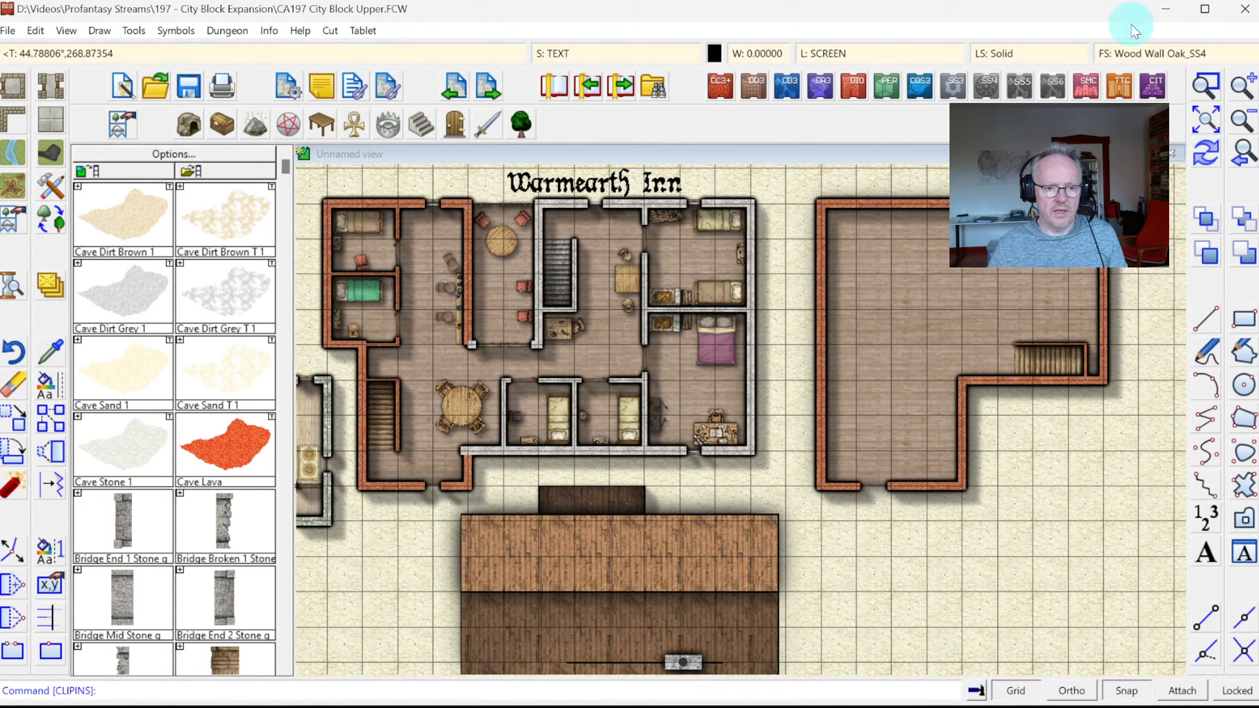
Follow the Cellars link from the Upper Stories map, declining to save the changes
{"action": "left_click", "coordinate": [1203, 121]}
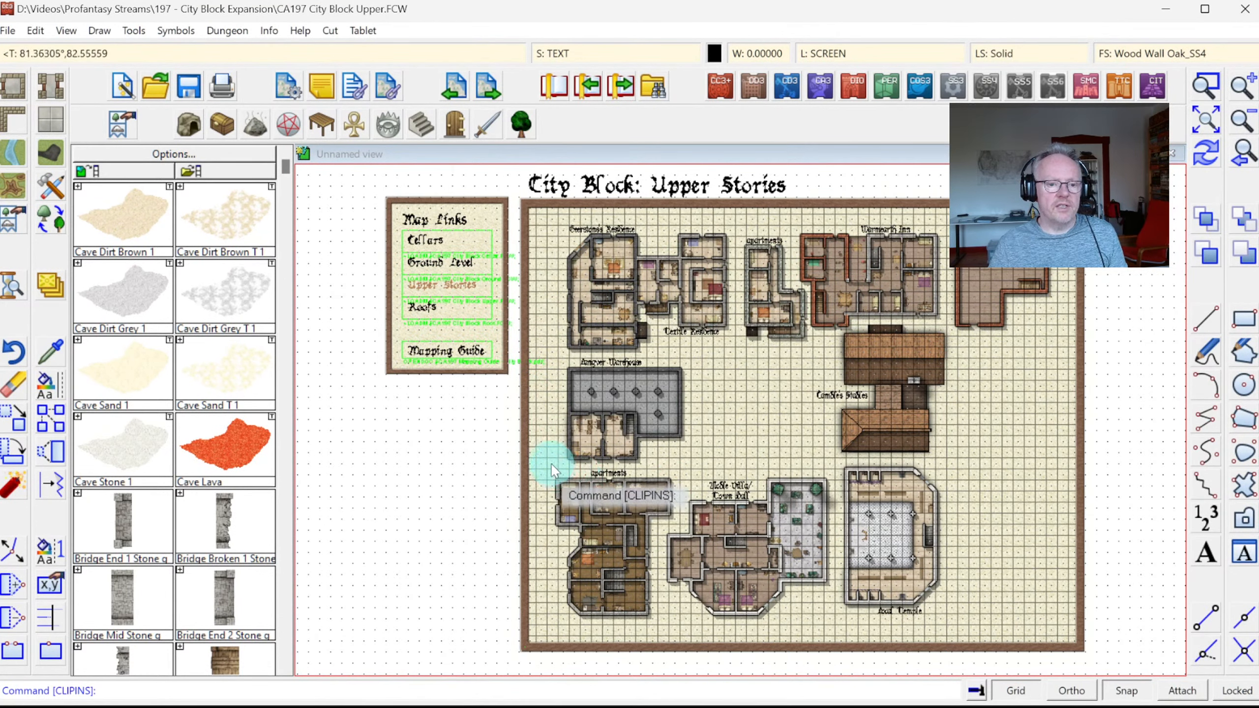
{"action": "left_click", "coordinate": [424, 232]}
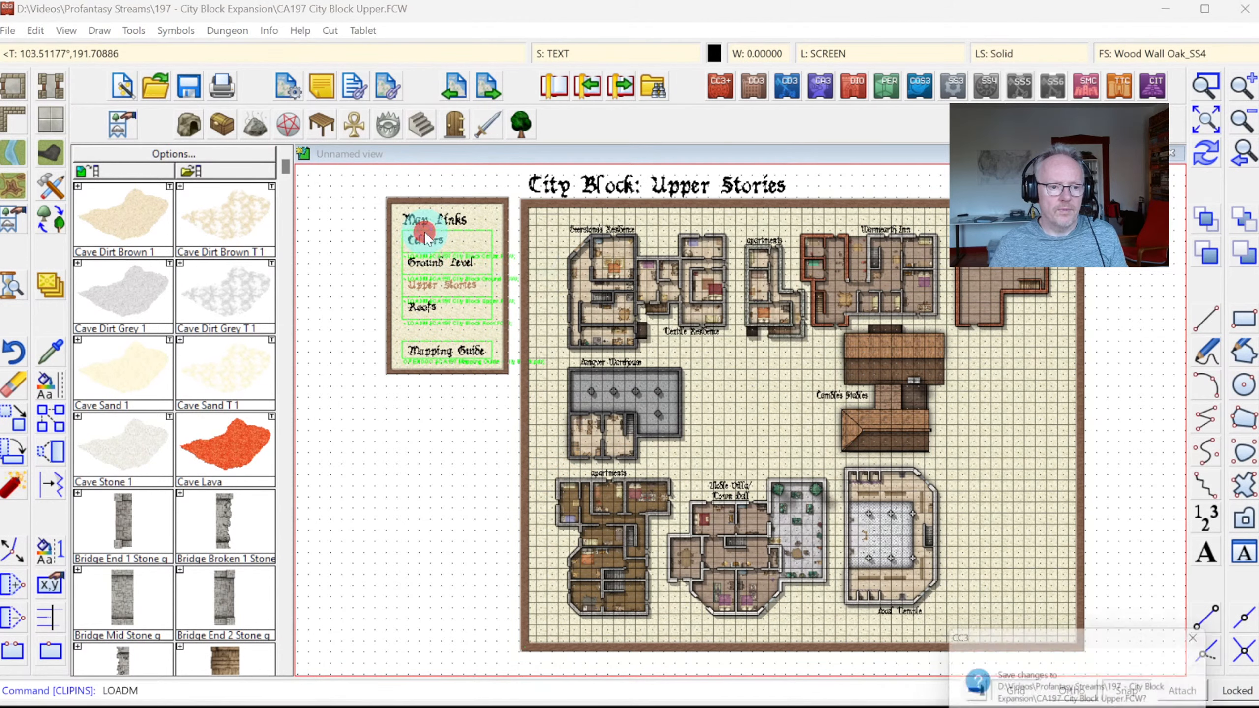
{"action": "key", "text": "n"}
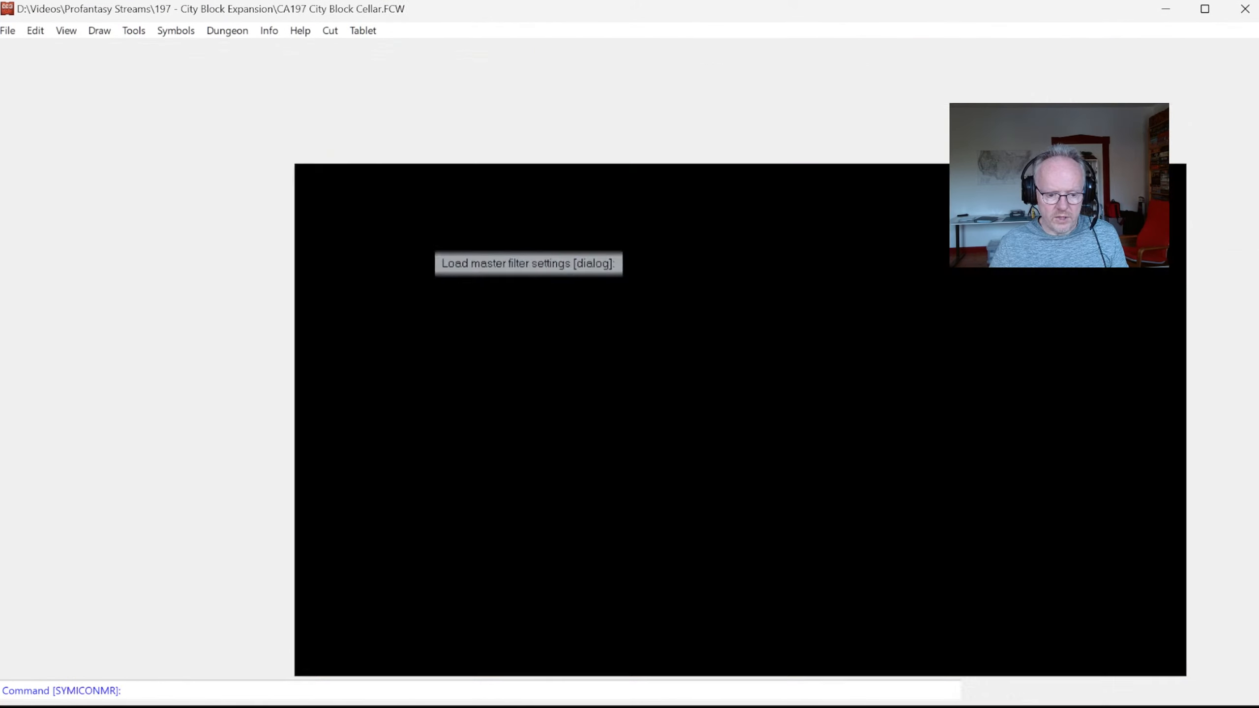